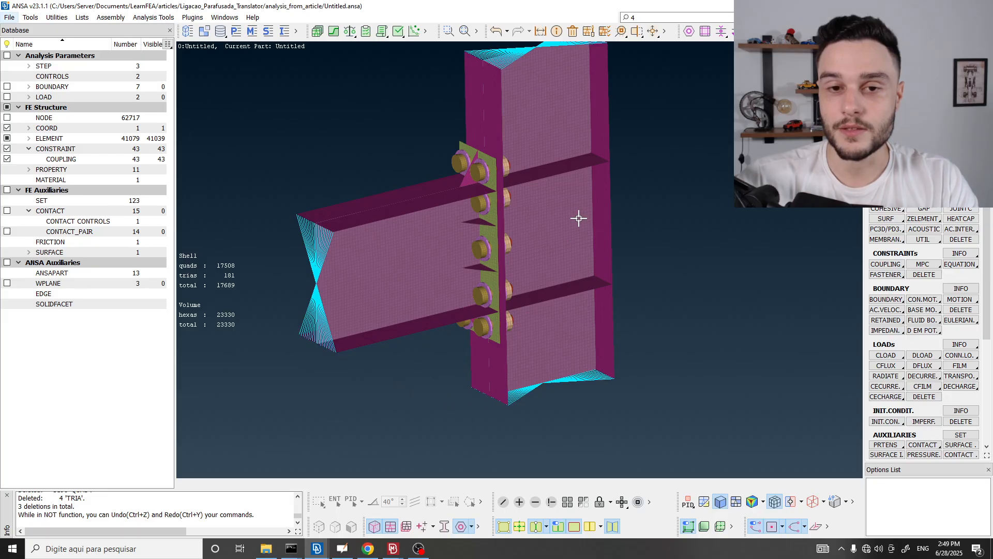
# - Examine the bolted end-plate connection model, including the beam, column, stiffeners and bolts, from near and far
pyautogui.keyDown('ctrl'); pyautogui.moveTo(448, 231); pyautogui.dragTo(450, 262); pyautogui.keyUp('ctrl')
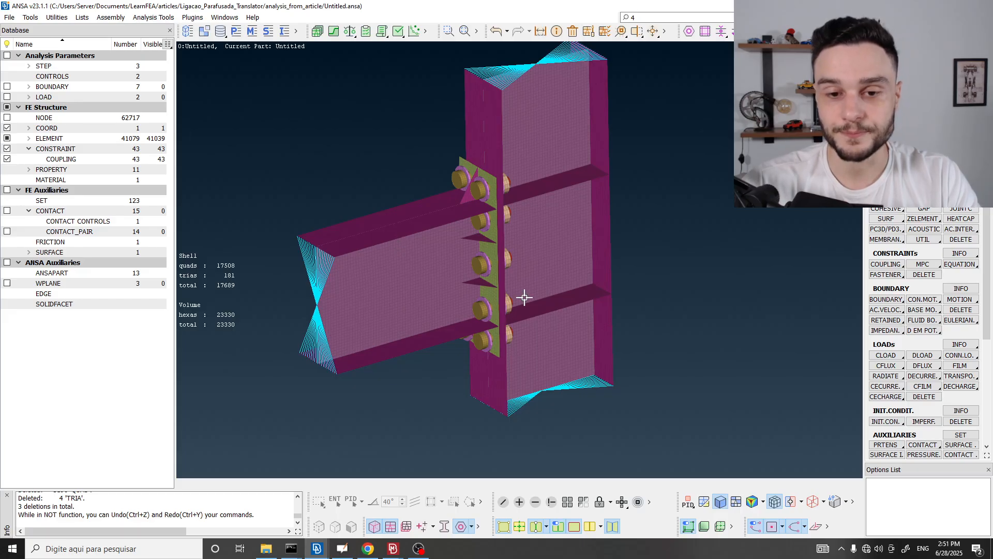
pyautogui.scroll(-2, 501, 298)
pyautogui.scroll(2, 491, 297)
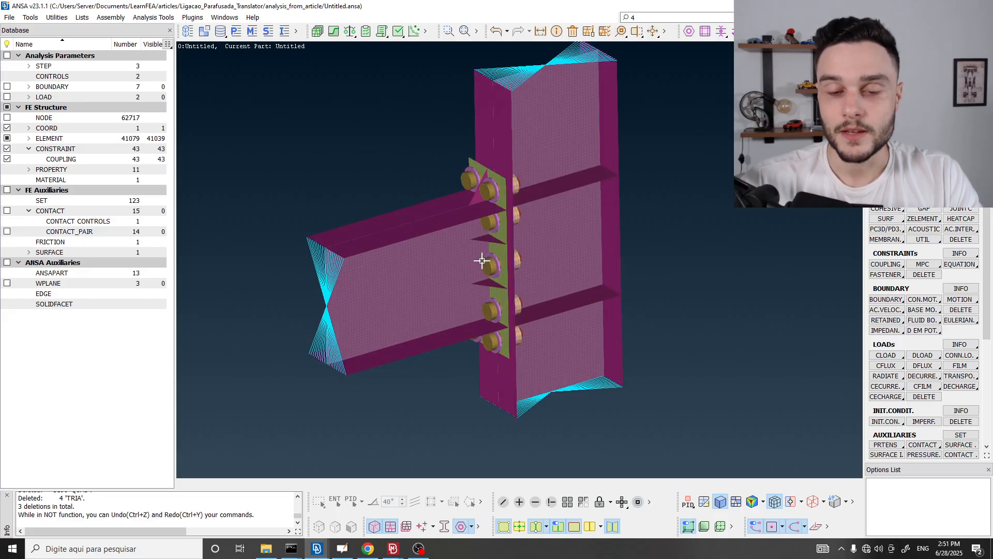
pyautogui.keyDown('ctrl'); pyautogui.moveTo(482, 261); pyautogui.dragTo(481, 273); pyautogui.keyUp('ctrl')
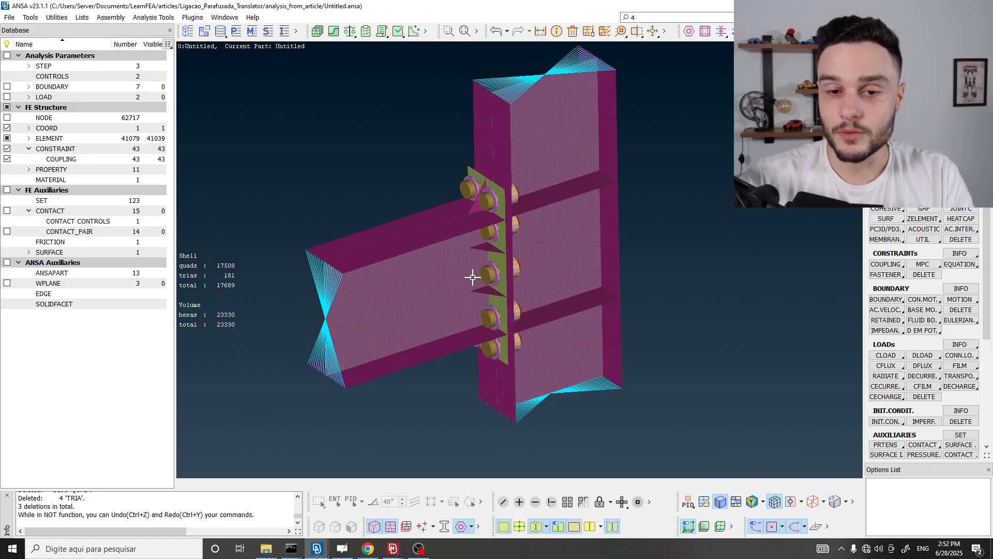
pyautogui.scroll(-3, 418, 307)
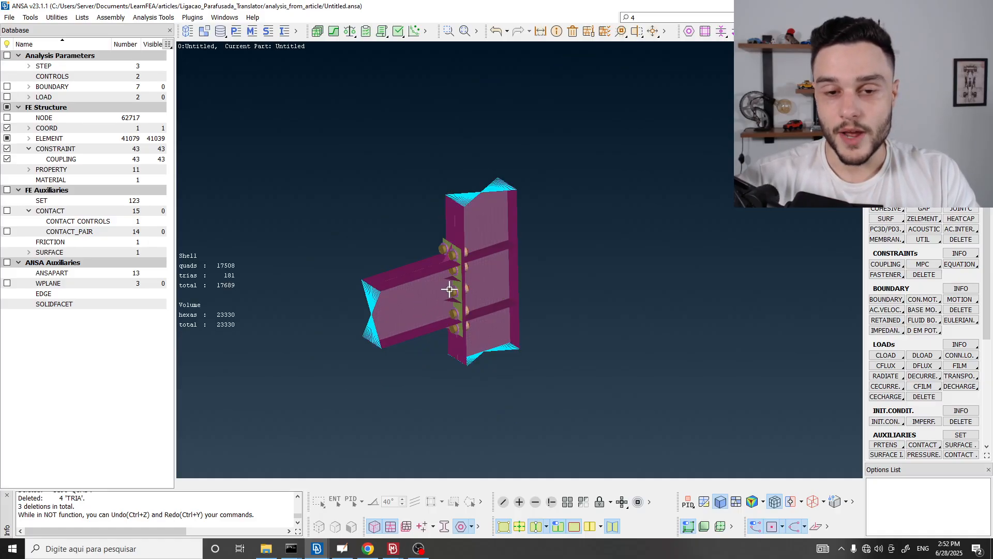
pyautogui.scroll(3, 430, 287)
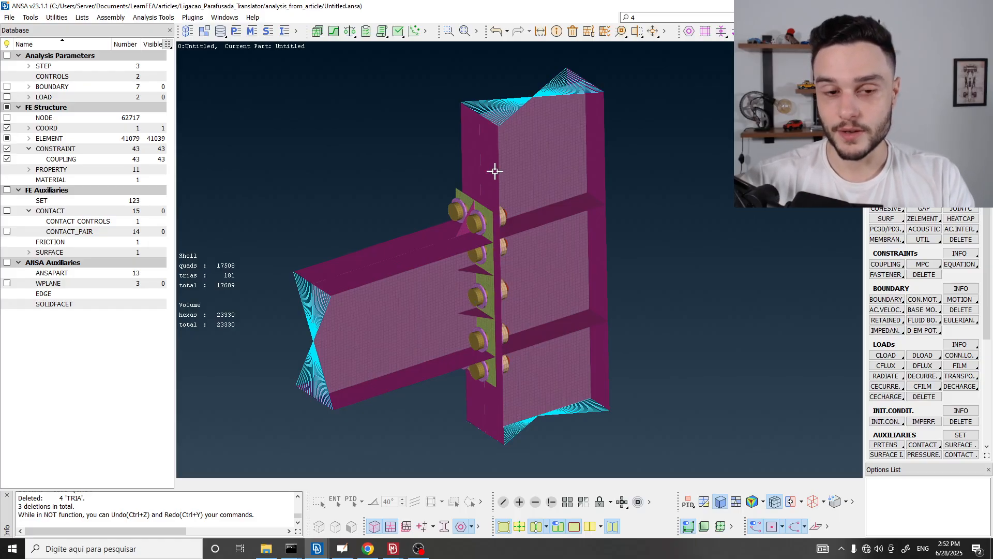
pyautogui.scroll(-3, 478, 282)
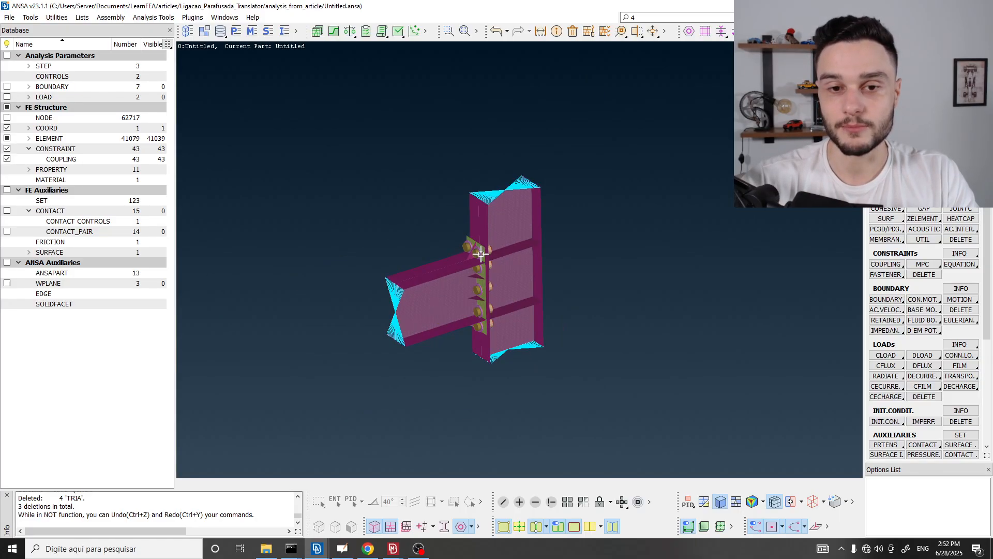
pyautogui.scroll(4, 470, 273)
pyautogui.keyDown('ctrl'); pyautogui.moveTo(463, 286); pyautogui.dragTo(463, 284); pyautogui.keyUp('ctrl')
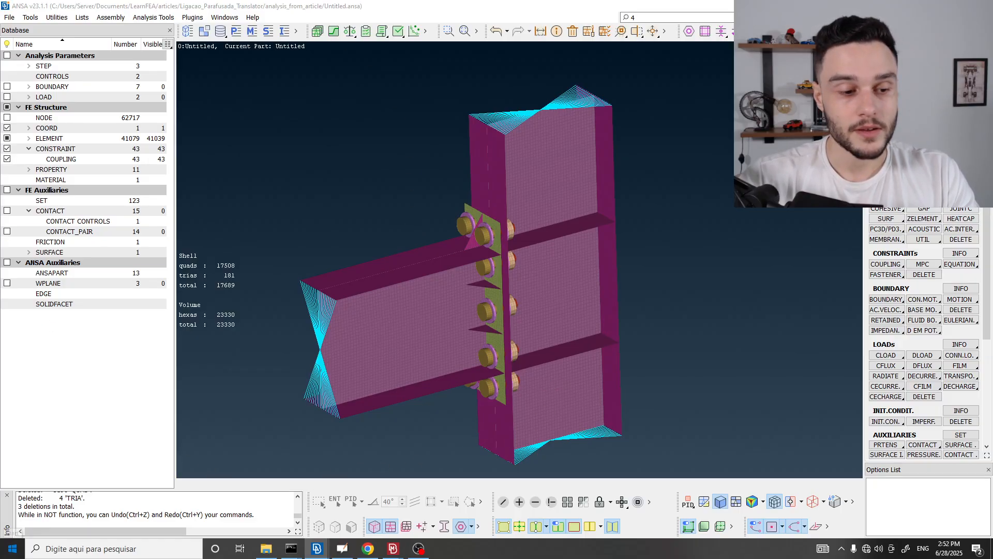
# - Look up the ANSA v23.1.1 application in the Windows search
pyautogui.click(12, 548)
pyautogui.click(458, 260)
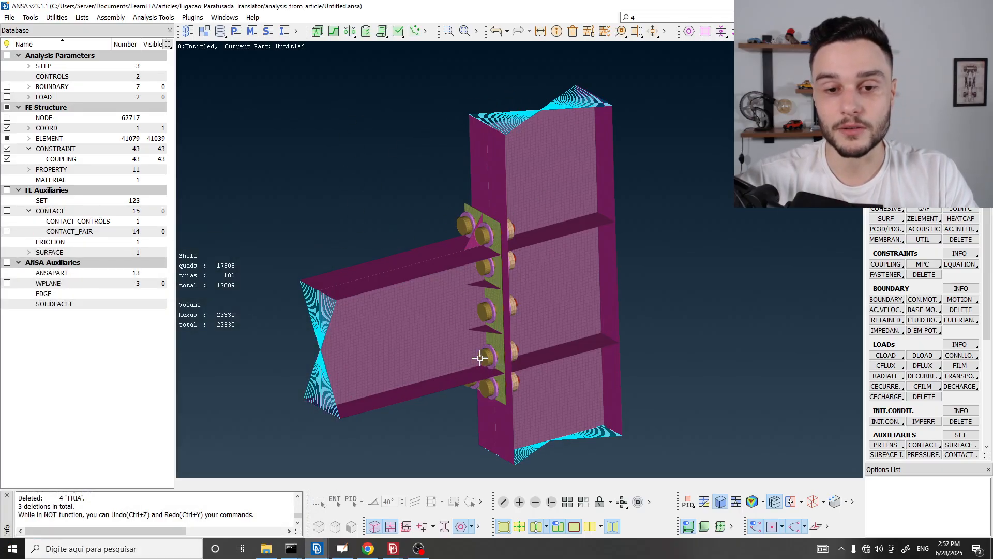
pyautogui.click(13, 548)
pyautogui.write('ansa')
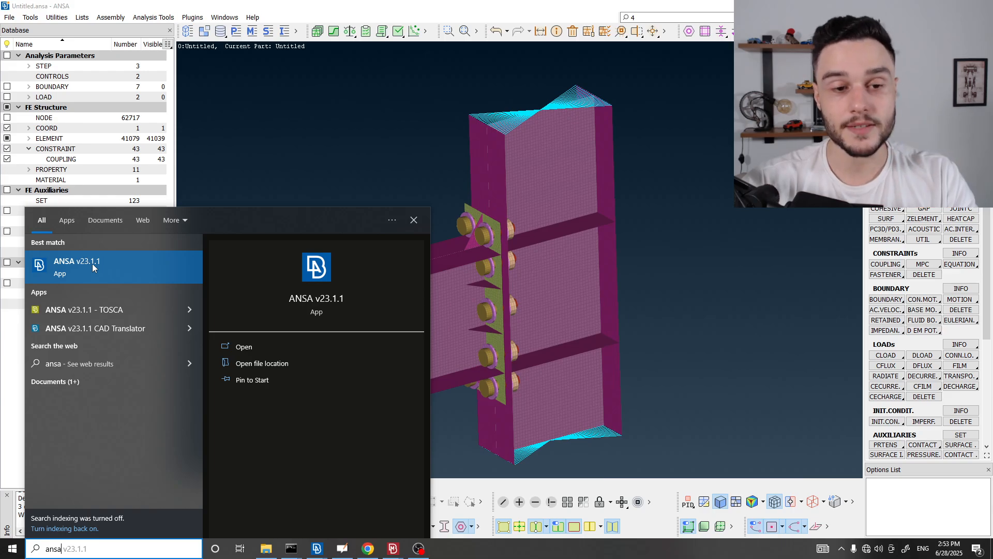
pyautogui.click(76, 267)
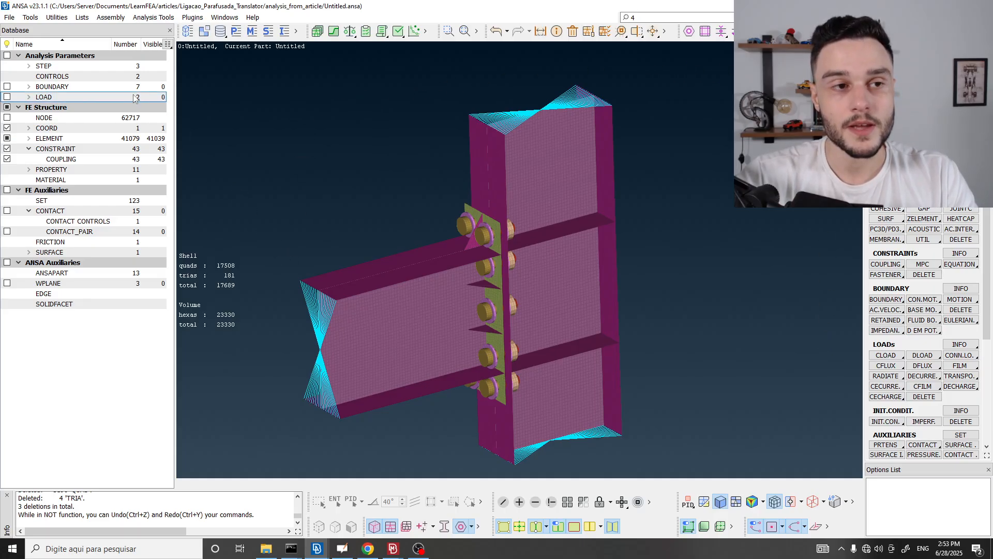
# - Look through the solver output formats for Abaqus and leave without exporting
pyautogui.click(9, 17)
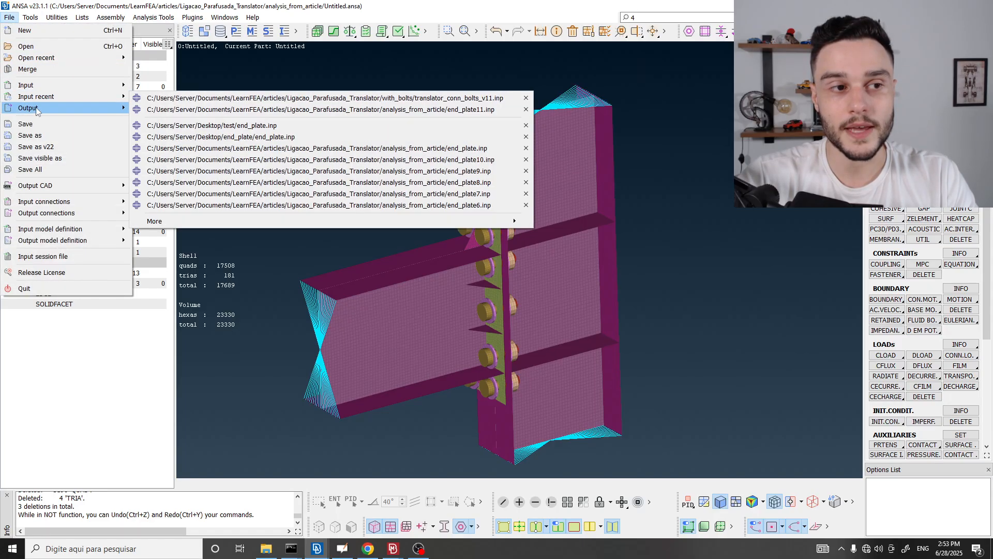
pyautogui.moveTo(37, 109)
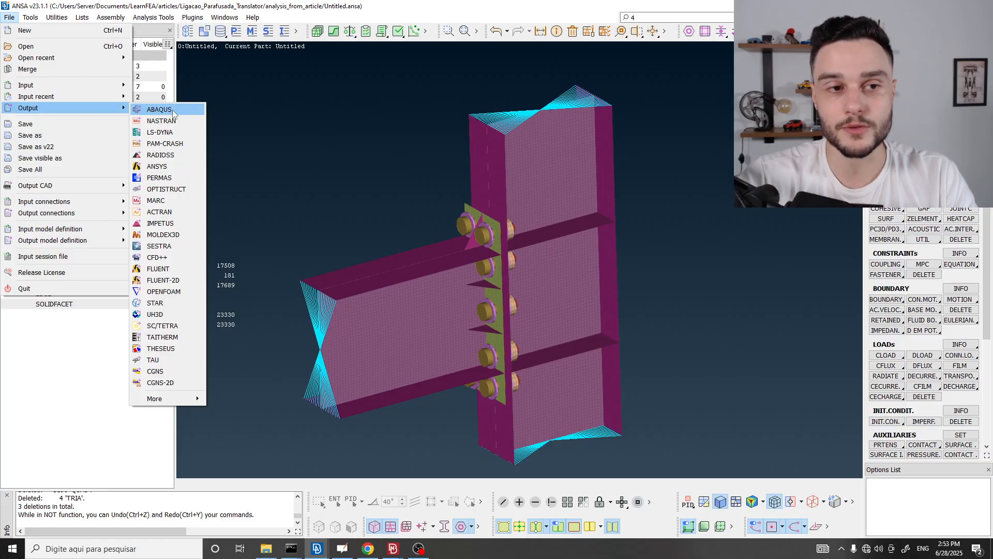
pyautogui.click(350, 113)
# - Switch to the with_bolts folder in File Explorer and locate the Abaqus input file translator_conn_bolts.inp, leaving its name unchanged
pyautogui.click(267, 549)
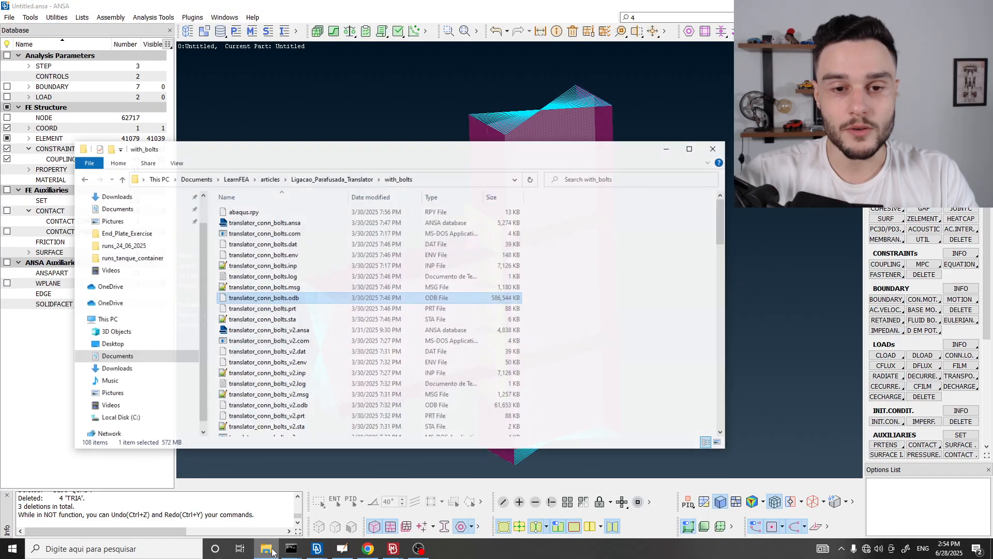
pyautogui.click(292, 262)
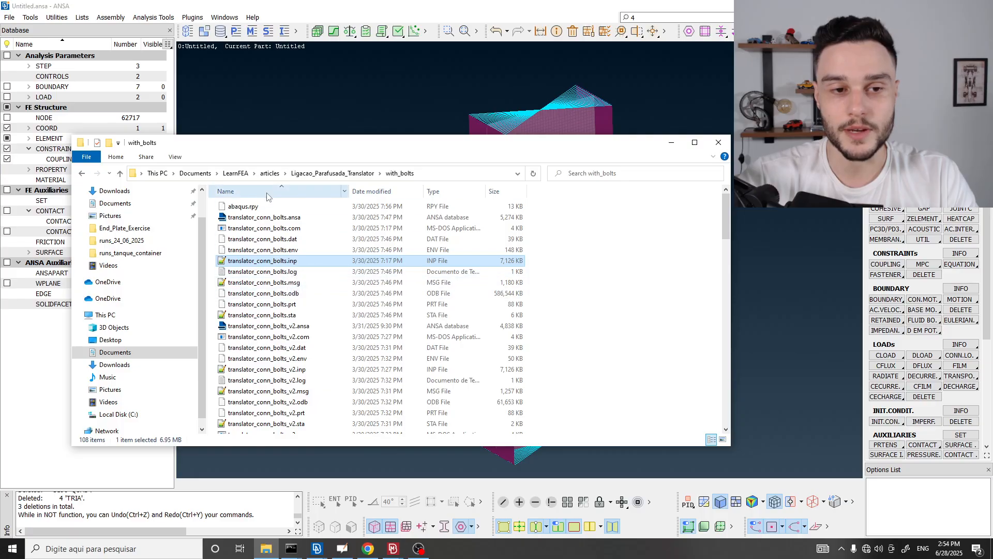
pyautogui.click(296, 263)
pyautogui.doubleClick(292, 261)
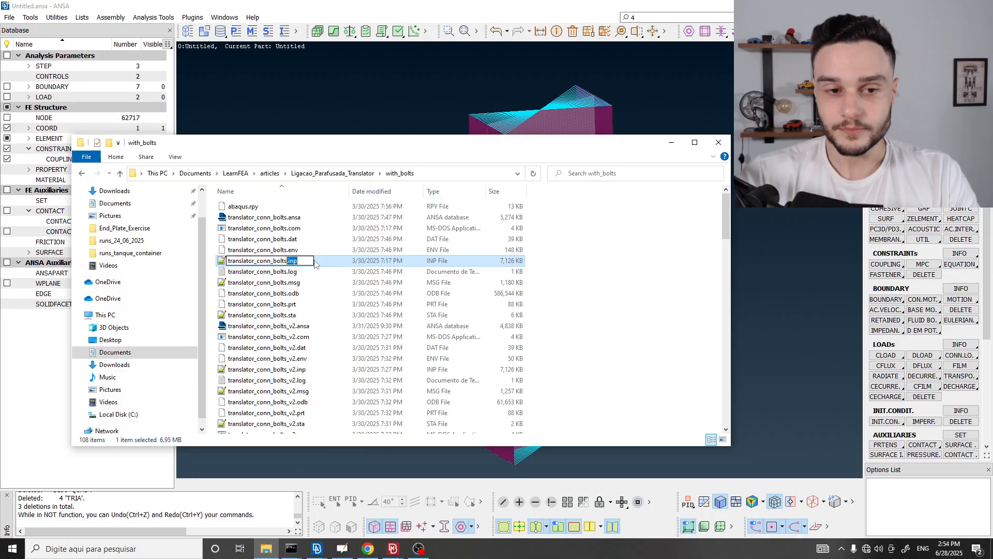
pyautogui.click(380, 262)
pyautogui.click(582, 244)
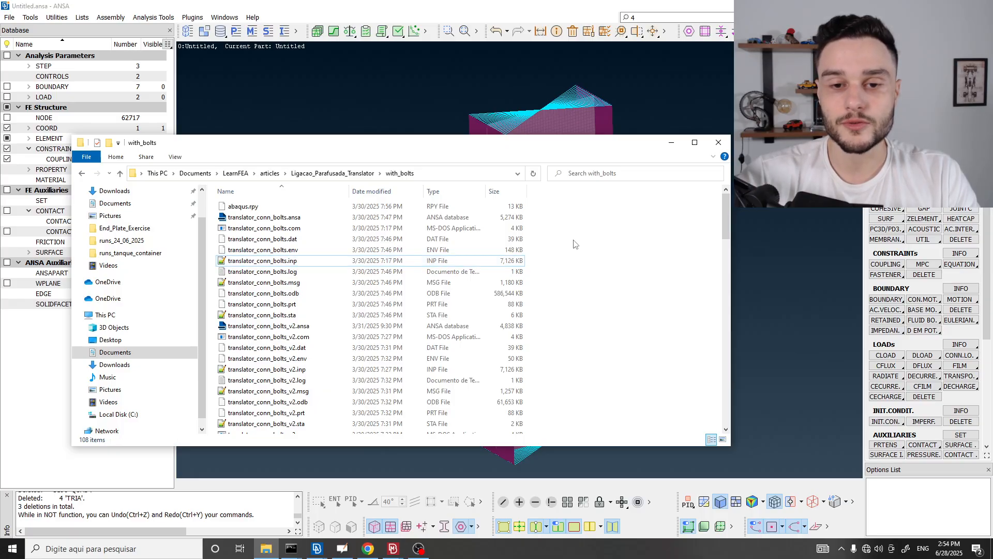
# - Open a command window in the with_bolts folder and enter the start of the solver command, "abaqus j="
pyautogui.rightClick(574, 240)
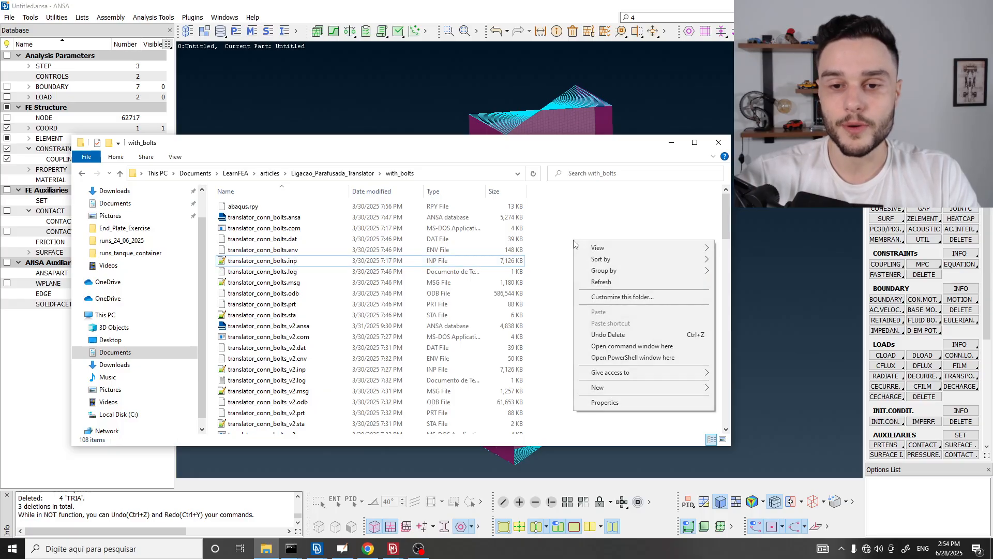
pyautogui.click(616, 347)
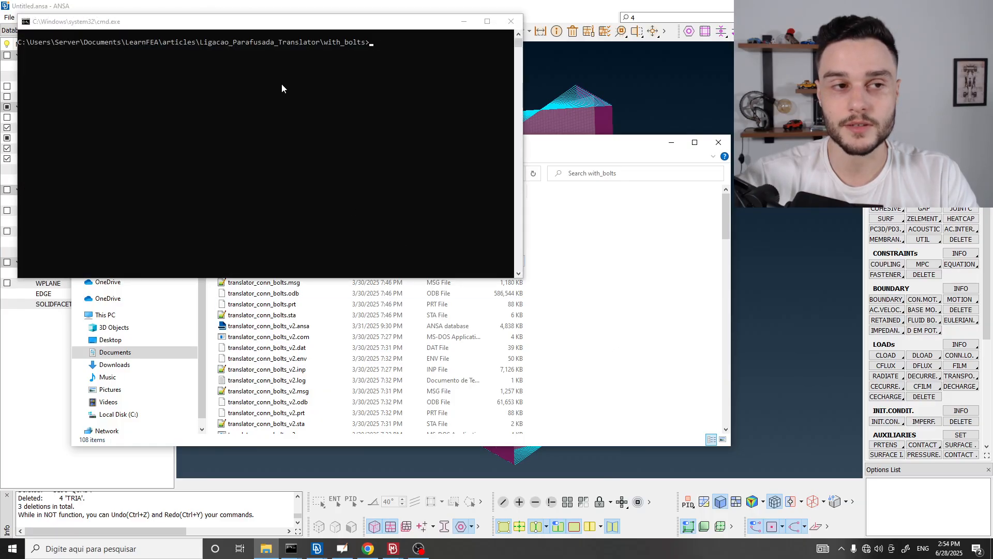
pyautogui.click(350, 92)
pyautogui.write('a')
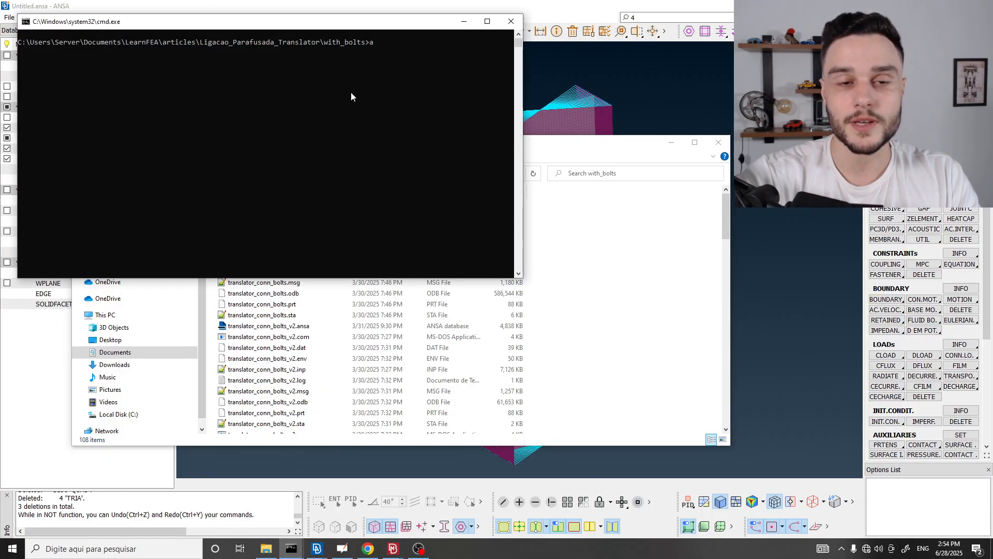
pyautogui.write('baqus j')
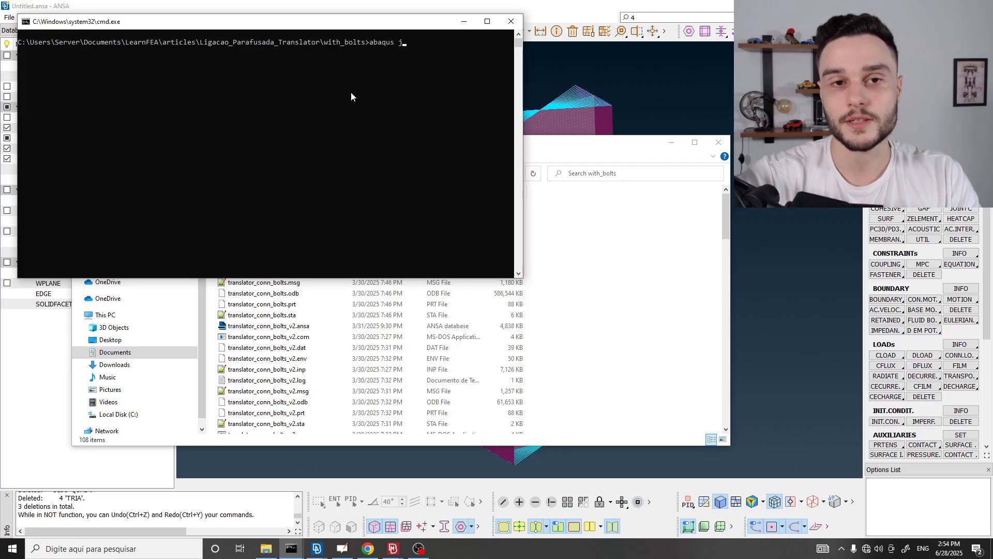
pyautogui.write('=')
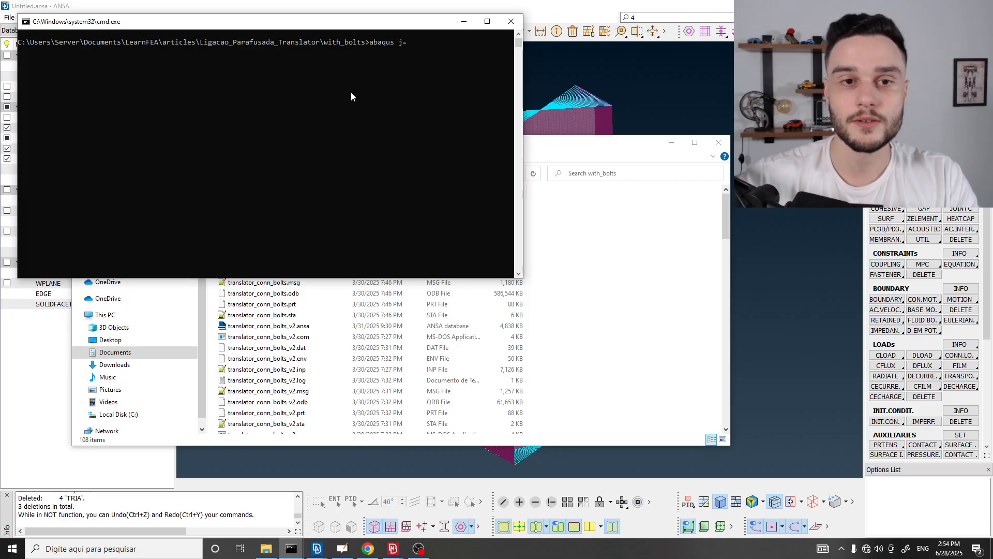
# - Complete the solver command with job name translator_conn_bolts and cpus=18, and widen the command window to fit it on one line
pyautogui.click(269, 283)
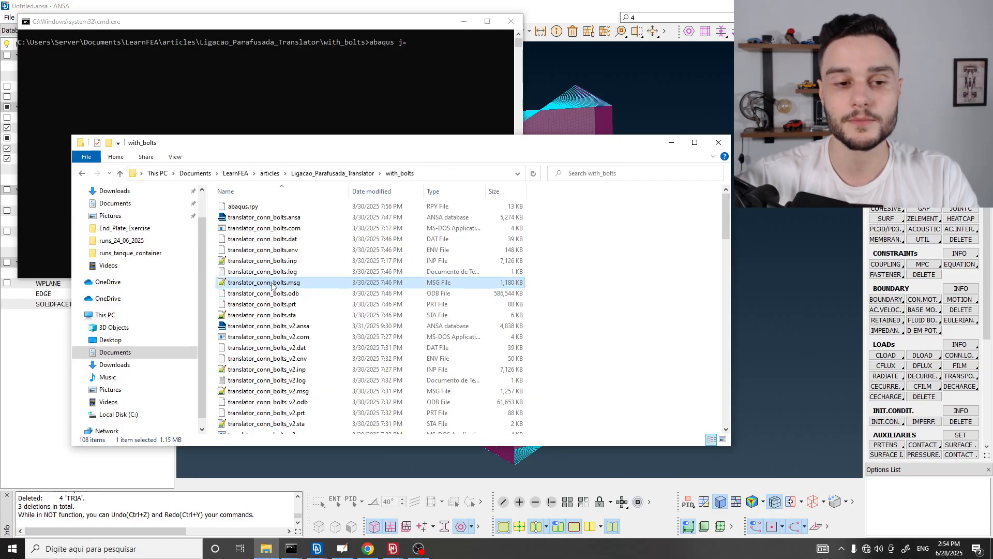
pyautogui.click(275, 284)
pyautogui.hotkey('ctrl', 'c')
pyautogui.click(279, 262)
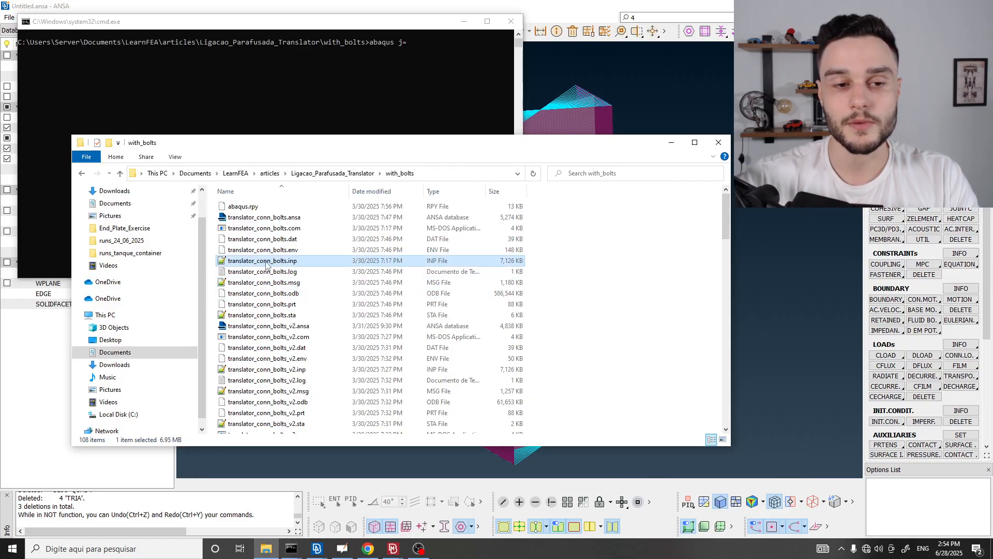
pyautogui.click(423, 47)
pyautogui.hotkey('ctrl', 'v')
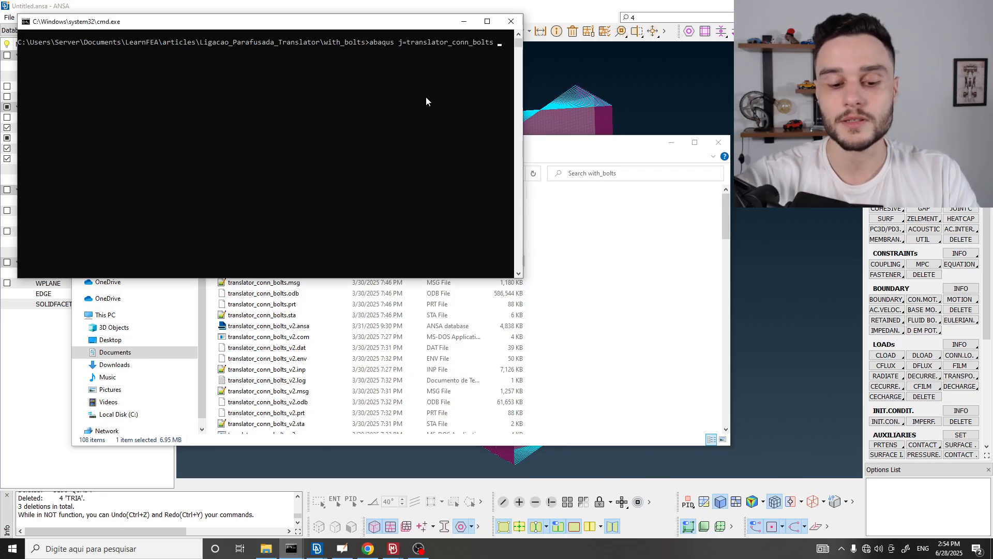
pyautogui.write('cpus=18')
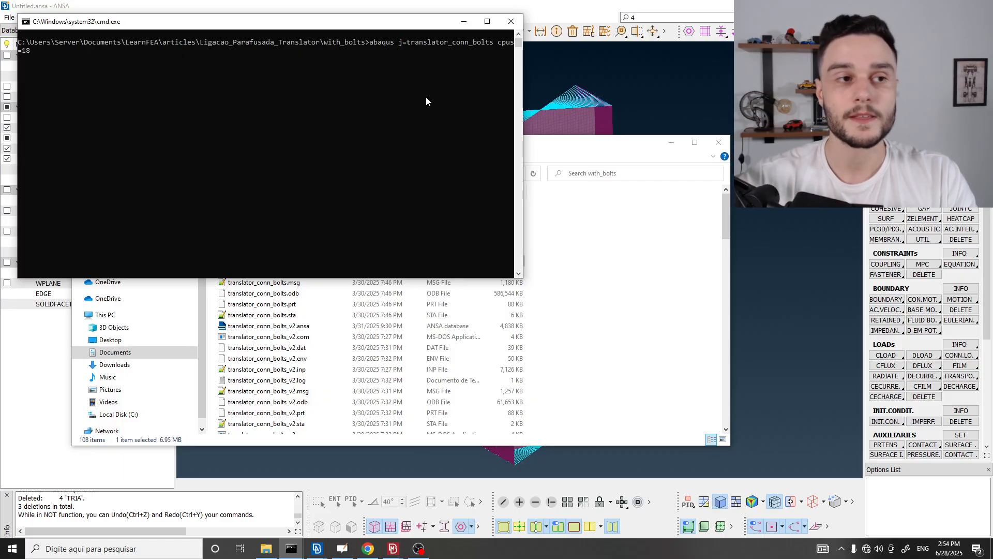
pyautogui.moveTo(522, 74); pyautogui.dragTo(621, 62)
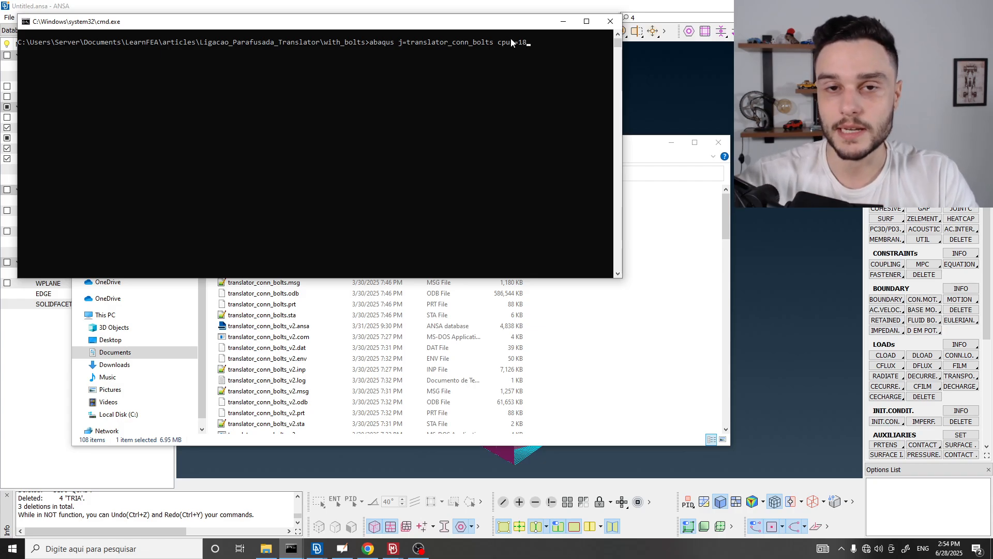
pyautogui.moveTo(485, 30); pyautogui.dragTo(491, 112)
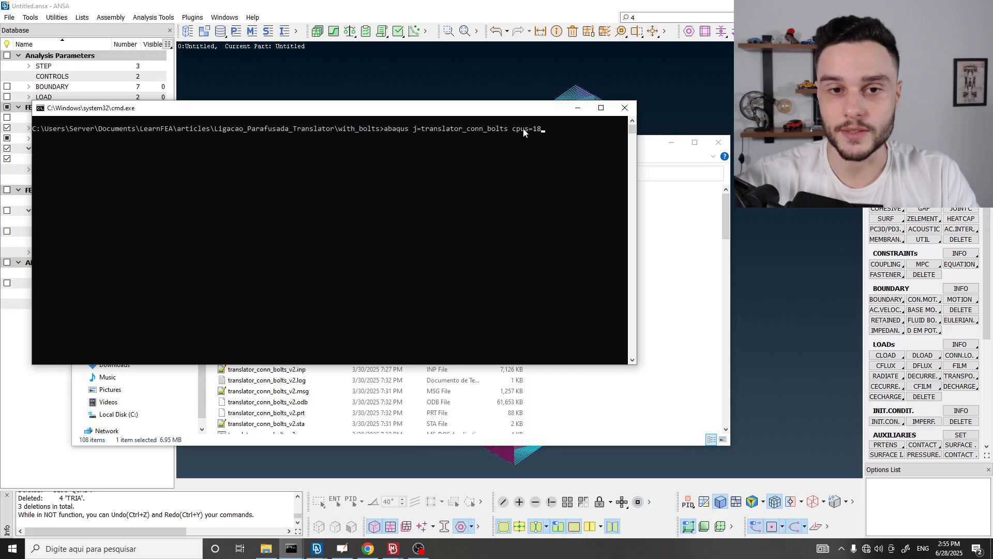
# - Minimize the command window and point out the translator_conn_bolts solver files from .com to .sta, singling out the .odb results file
pyautogui.click(577, 110)
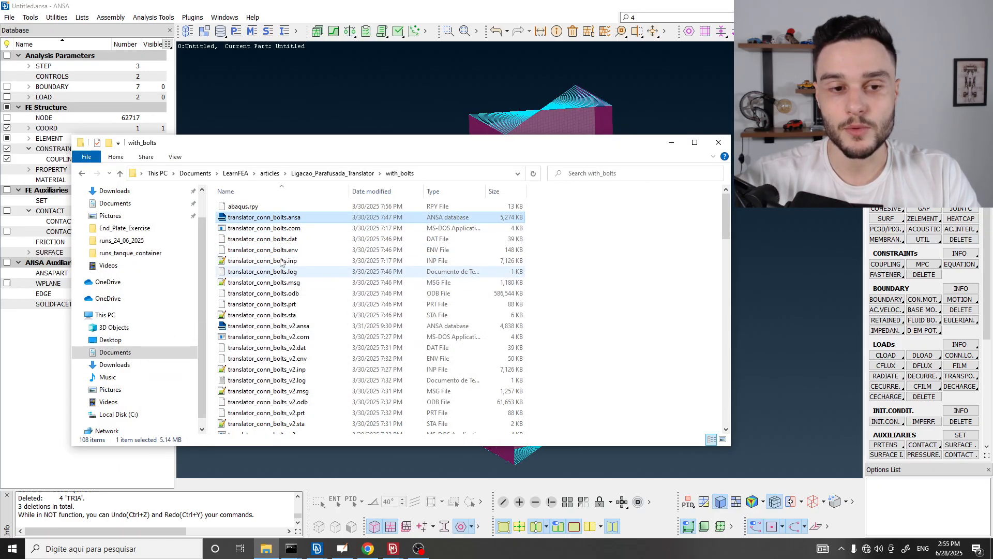
pyautogui.click(283, 228)
pyautogui.keyDown('shift'); pyautogui.click(285, 315); pyautogui.keyUp('shift')
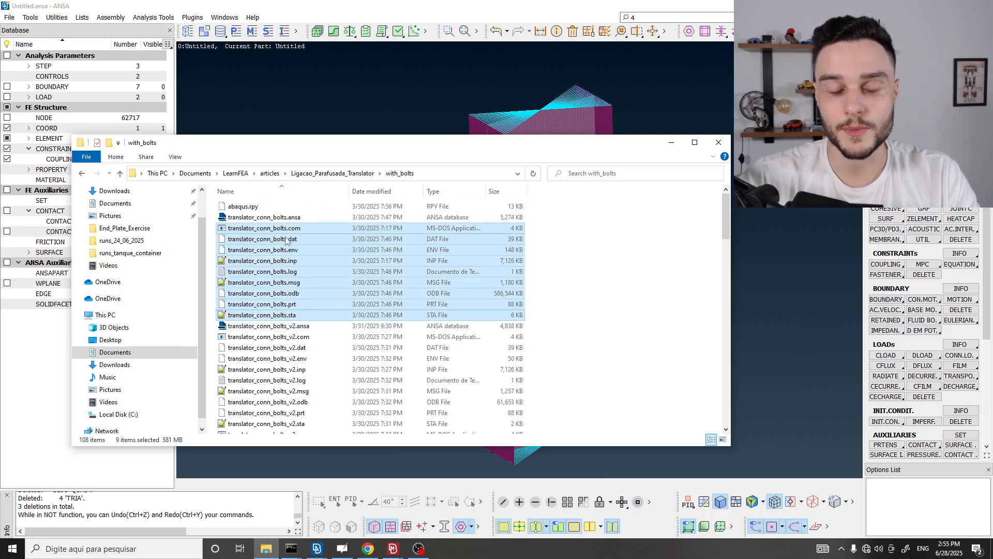
pyautogui.click(287, 294)
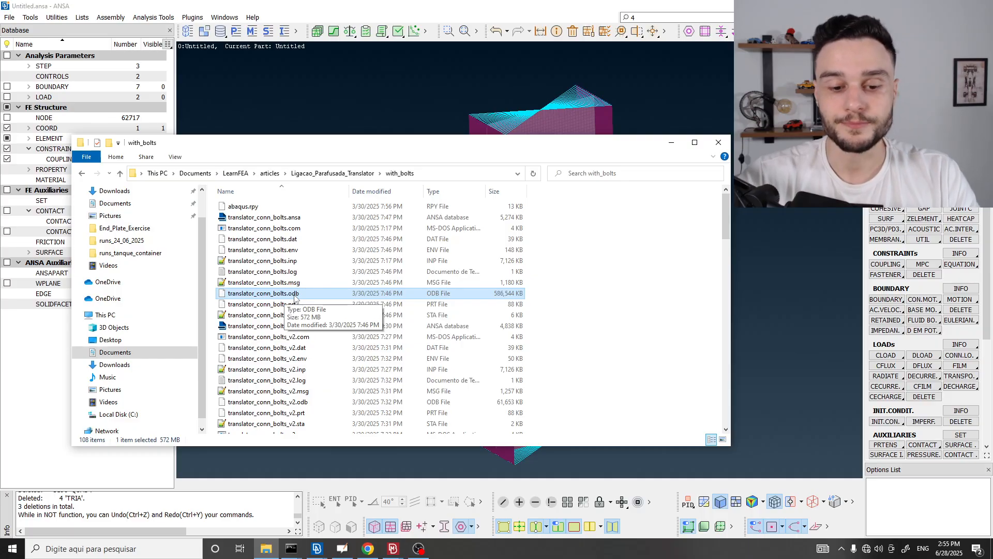
# - Look up the META v23.1.1 application in the Windows search and dismiss the search
pyautogui.press('super')
pyautogui.write('meta')
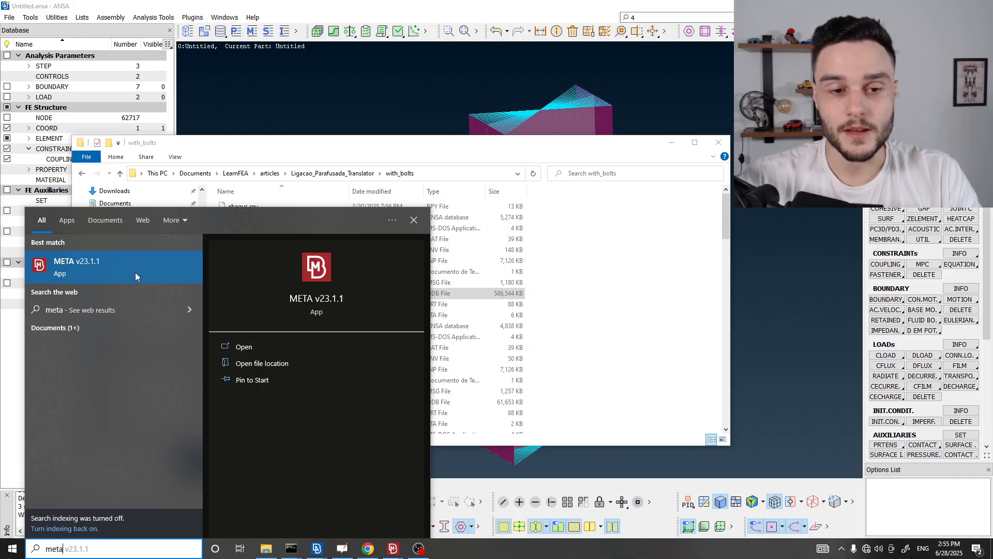
pyautogui.click(631, 230)
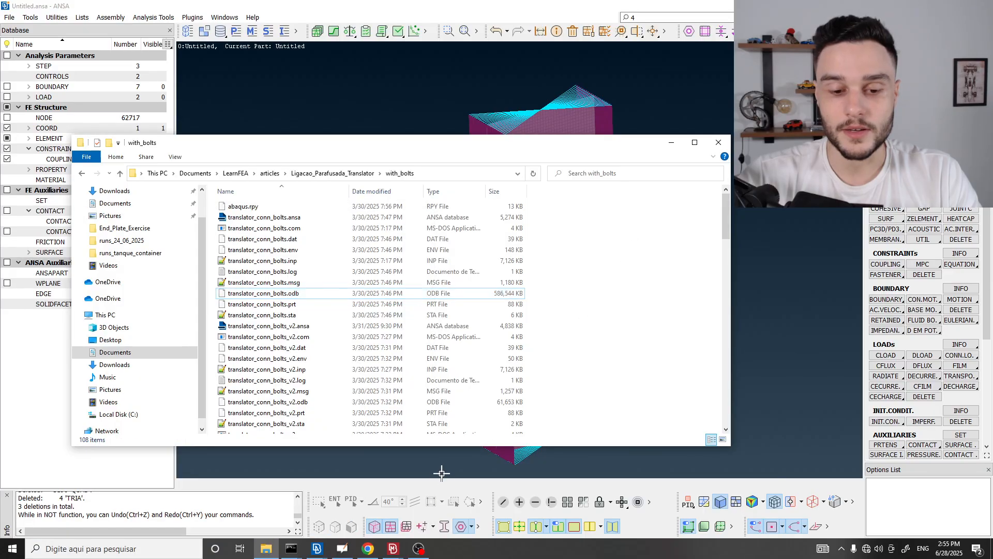
# - Switch to the META window showing translator_conn_bolts_v12 and orbit the connection to view it from above
pyautogui.click(392, 550)
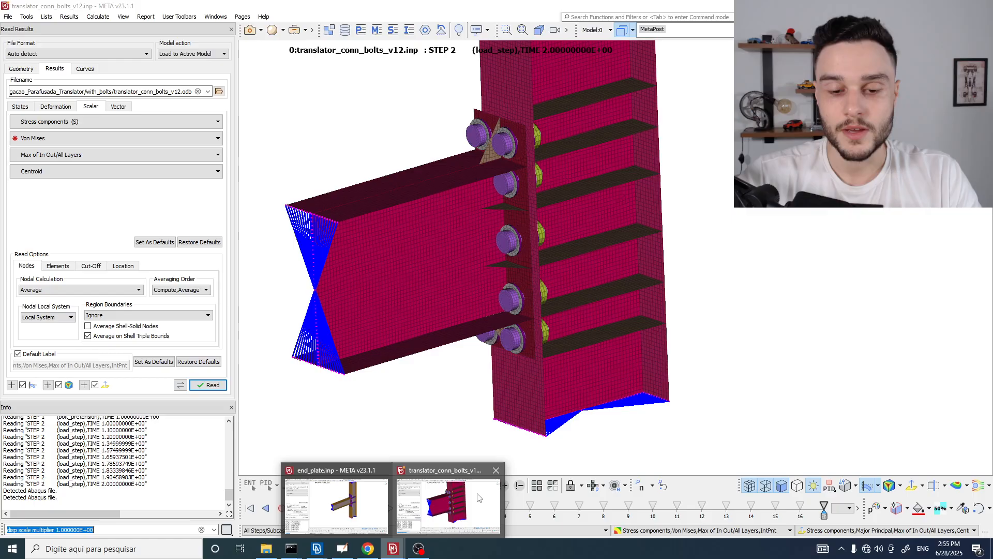
pyautogui.click(448, 506)
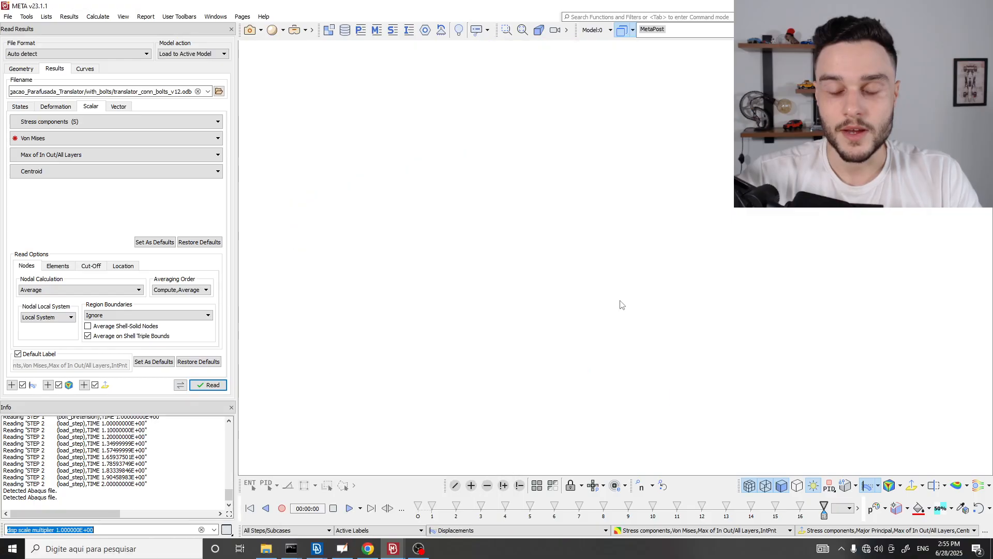
pyautogui.keyDown('ctrl'); pyautogui.moveTo(440, 342); pyautogui.dragTo(480, 343); pyautogui.keyUp('ctrl')
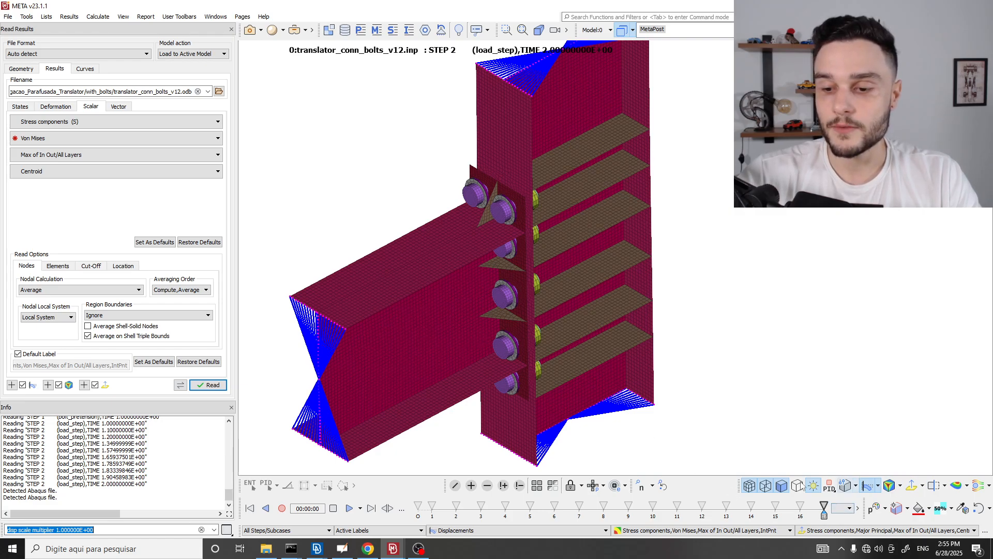
# - Return the model to its original state and set the displacement scale multiplier to 30
pyautogui.moveTo(824, 513); pyautogui.dragTo(325, 519)
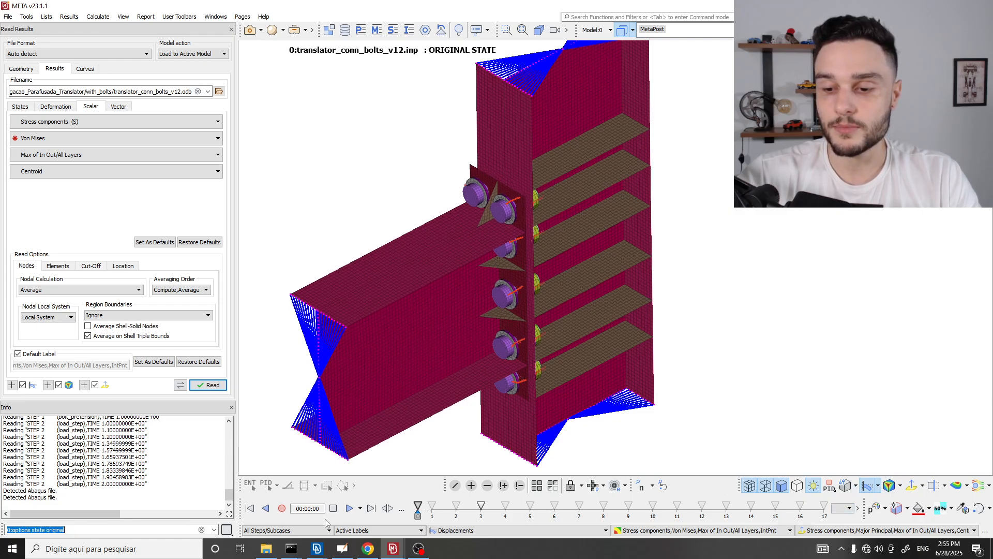
pyautogui.click(878, 486)
pyautogui.moveTo(932, 475); pyautogui.dragTo(852, 476)
pyautogui.write('30')
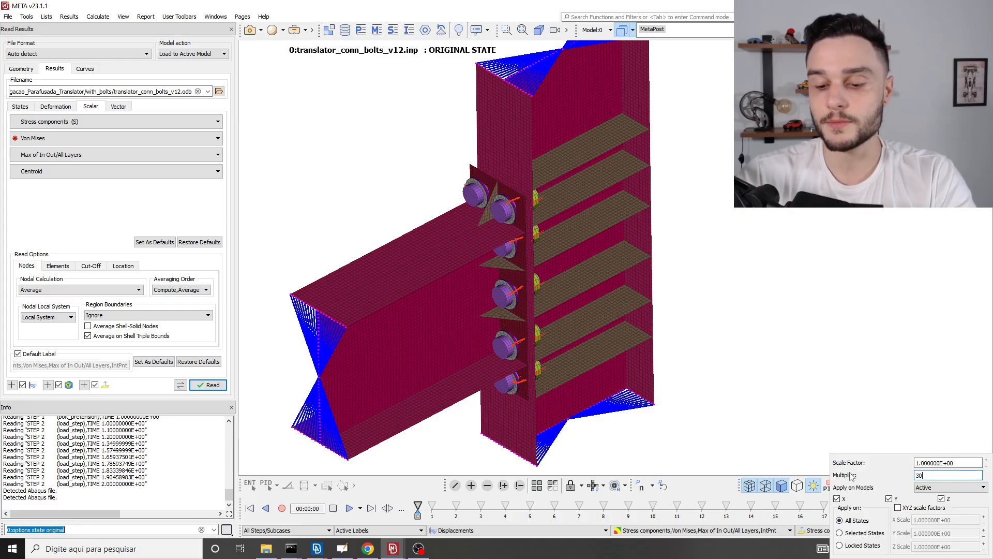
pyautogui.press('Return')
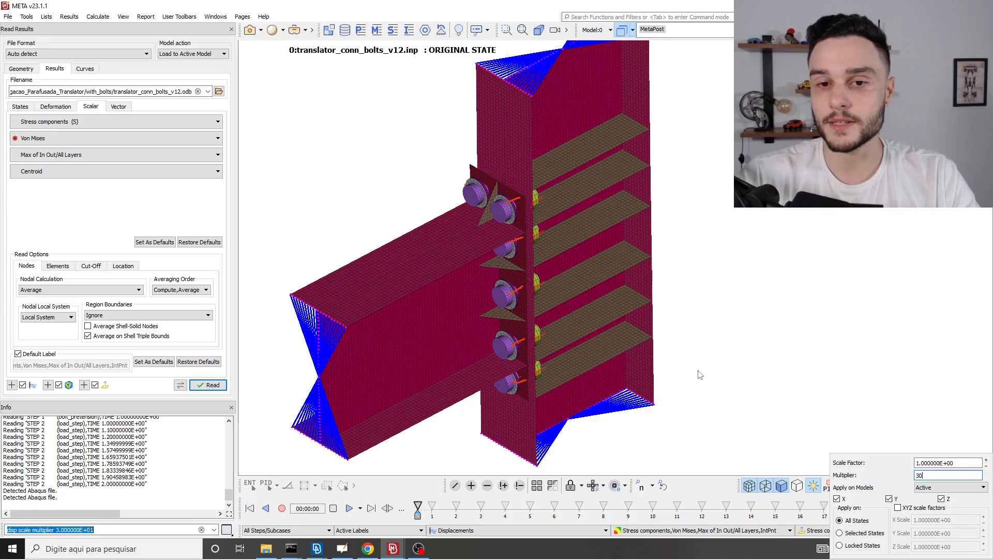
# - Display the Von Mises stress fringe on the connection and advance through the states to the last one at time 2.0
pyautogui.click(900, 486)
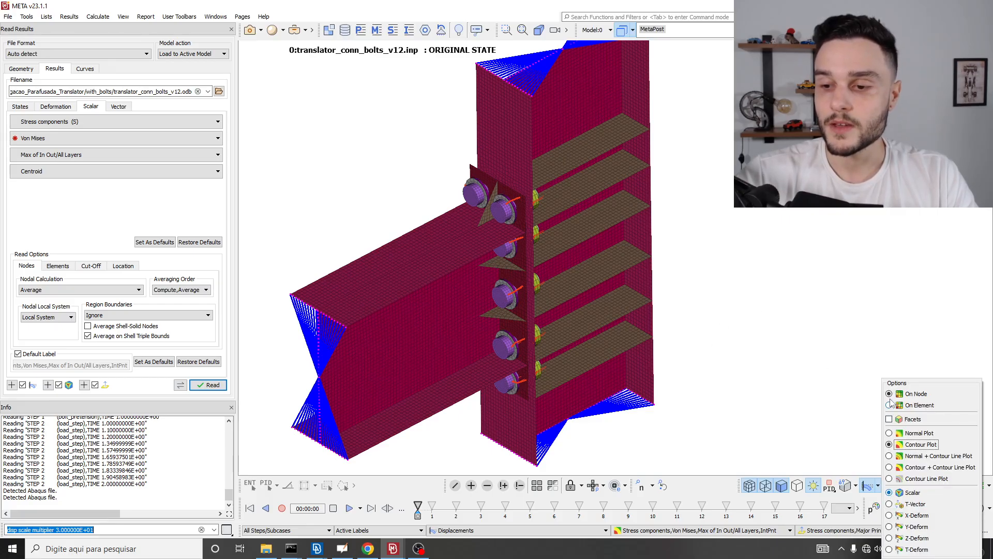
pyautogui.click(859, 421)
pyautogui.click(889, 487)
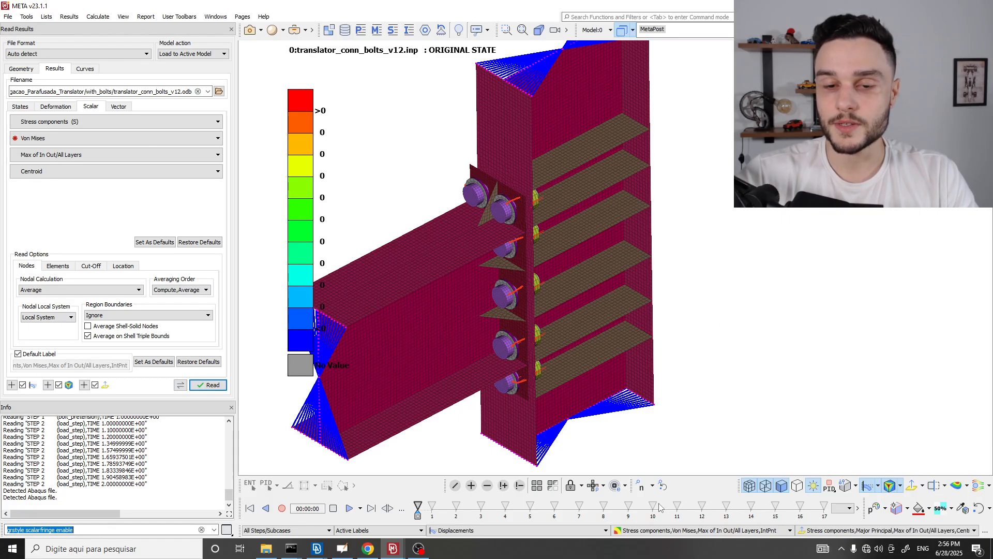
pyautogui.scroll(13, 659, 508)
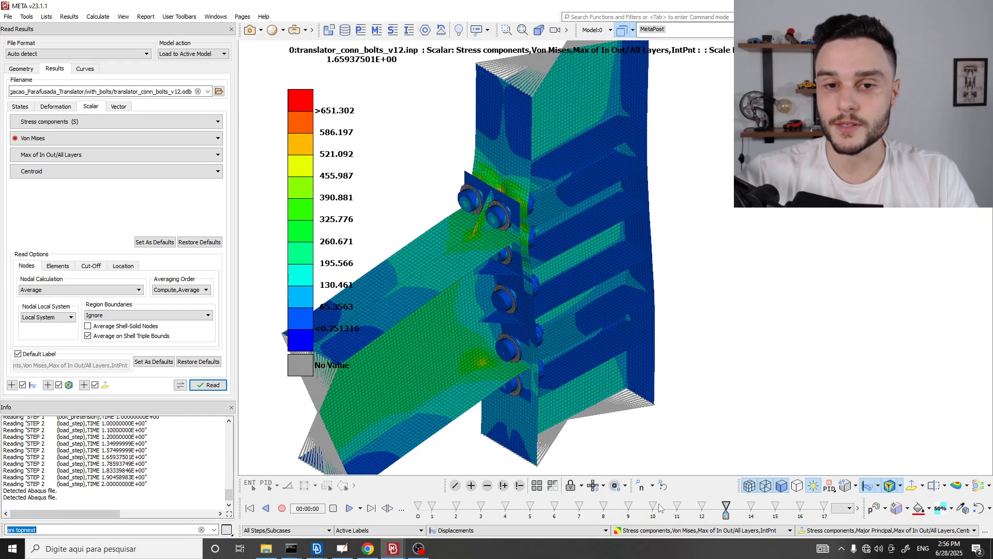
pyautogui.scroll(4, 660, 508)
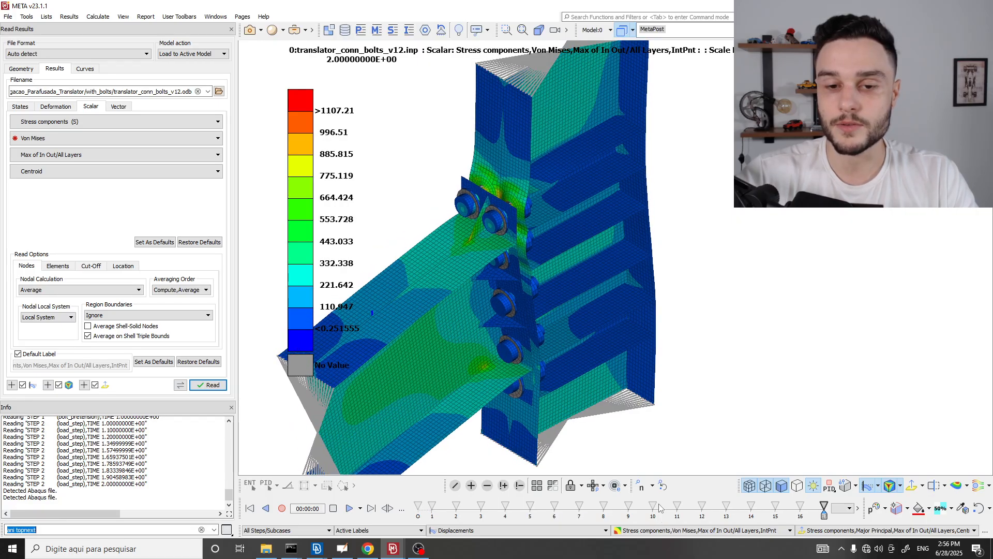
# - Examine the deformed bolts, end plate and column flange from the side and at an angle, and bring the whole connection back into view
pyautogui.scroll(-3, 533, 214)
pyautogui.scroll(10, 516, 231)
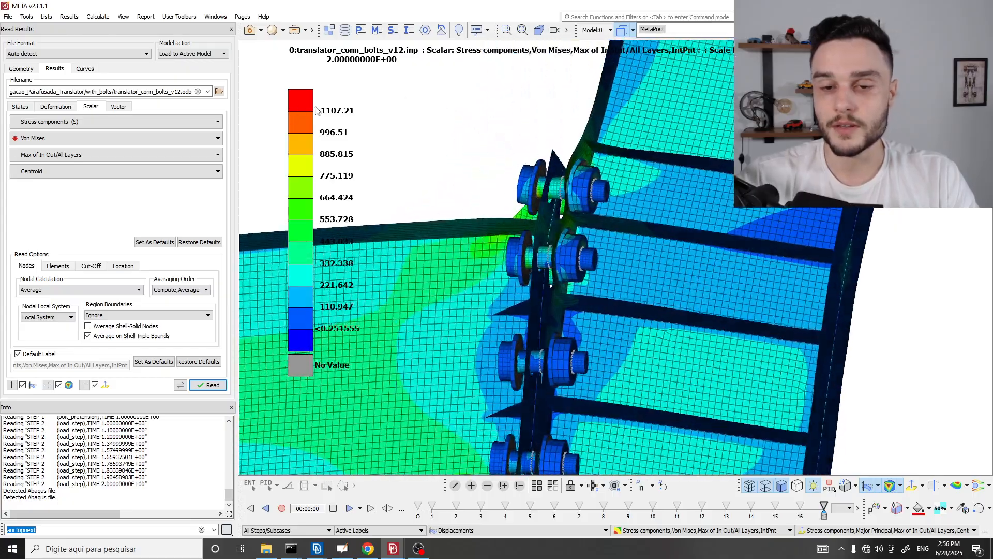
pyautogui.keyDown('ctrl'); pyautogui.moveTo(316, 110); pyautogui.dragTo(595, 98); pyautogui.keyUp('ctrl')
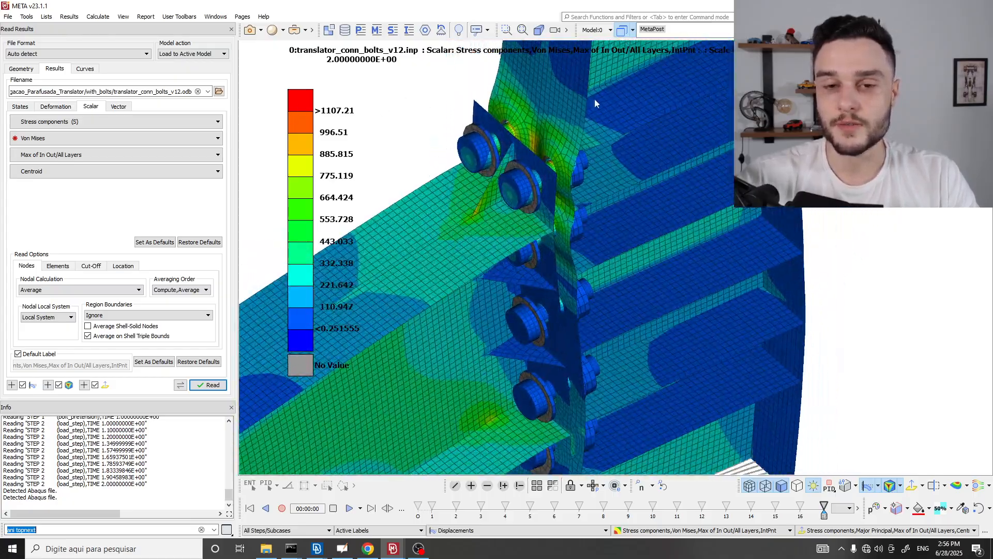
pyautogui.scroll(-3, 463, 248)
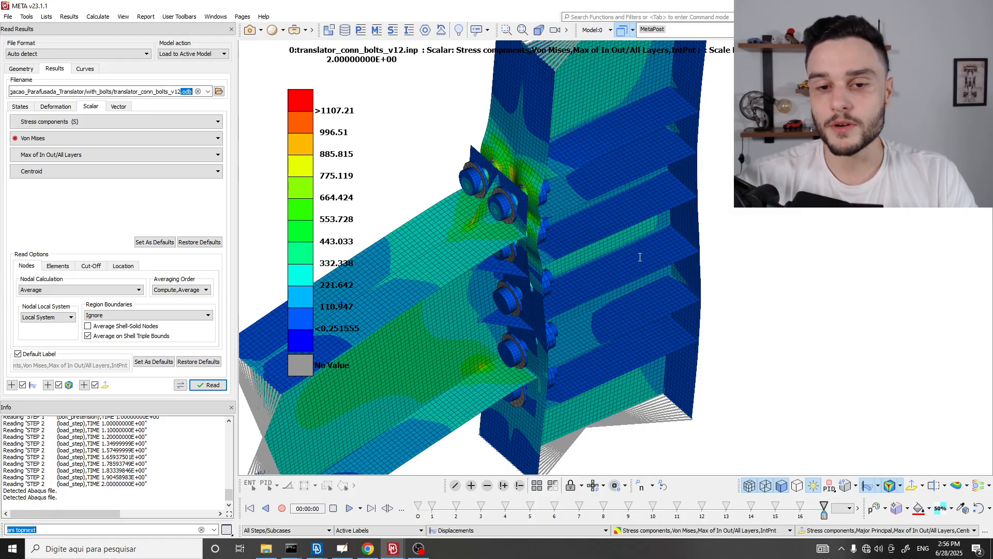
pyautogui.scroll(-3, 576, 253)
pyautogui.moveTo(576, 252)
pyautogui.keyDown('ctrl'); pyautogui.mouseDown()
pyautogui.moveTo(595, 274)
pyautogui.moveTo(558, 207)
pyautogui.moveTo(560, 244)
pyautogui.mouseUp(); pyautogui.keyUp('ctrl')
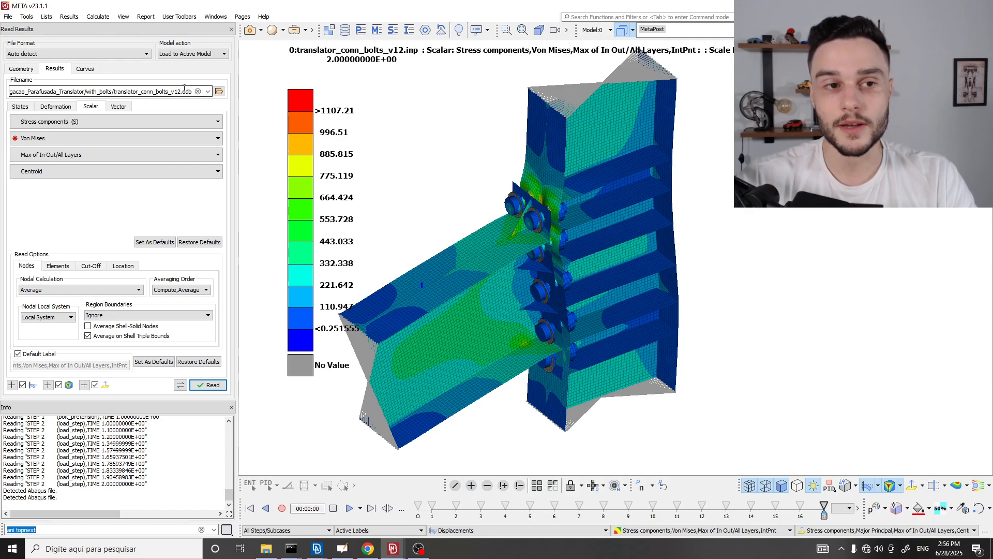
# - Point out the .odb ending of the translator_conn_bolts_v12 results filename by highlighting it, and clear the highlight
pyautogui.moveTo(182, 92); pyautogui.dragTo(194, 89)
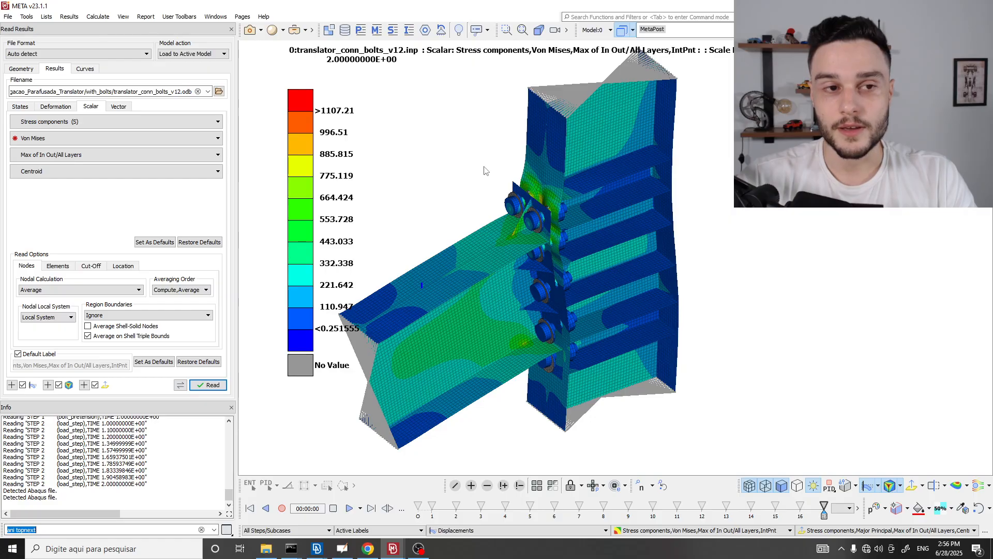
pyautogui.click(171, 91)
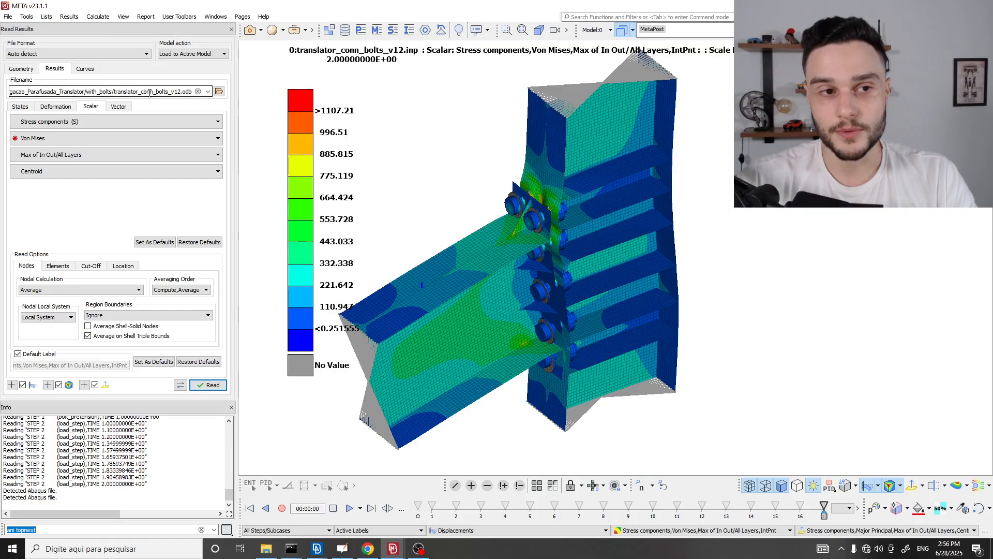
pyautogui.moveTo(164, 91); pyautogui.dragTo(319, 92)
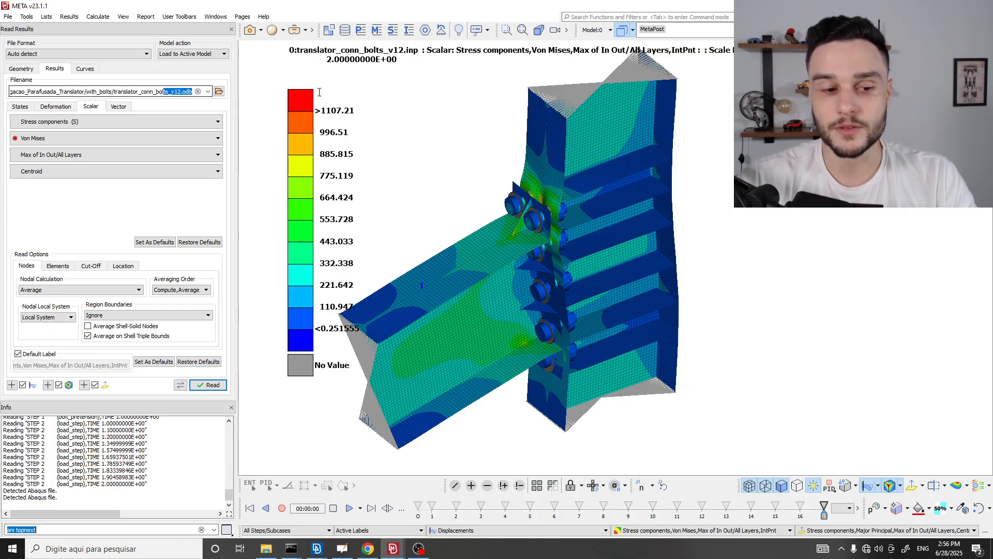
pyautogui.click(80, 504)
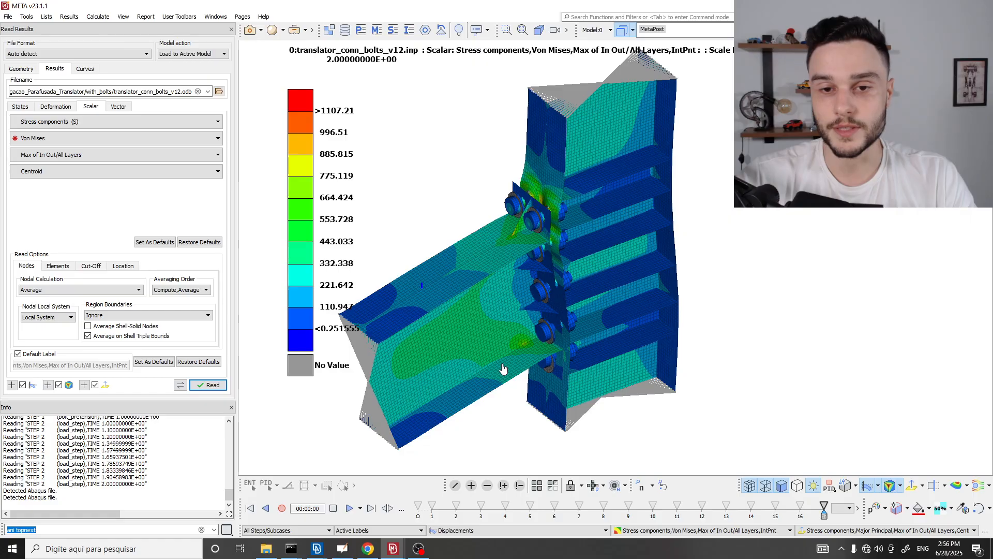
# - Switch to the ANSA window containing the end_plate.inp.ansa model
pyautogui.click(345, 549)
pyautogui.hotkey('alt', 'Tab')
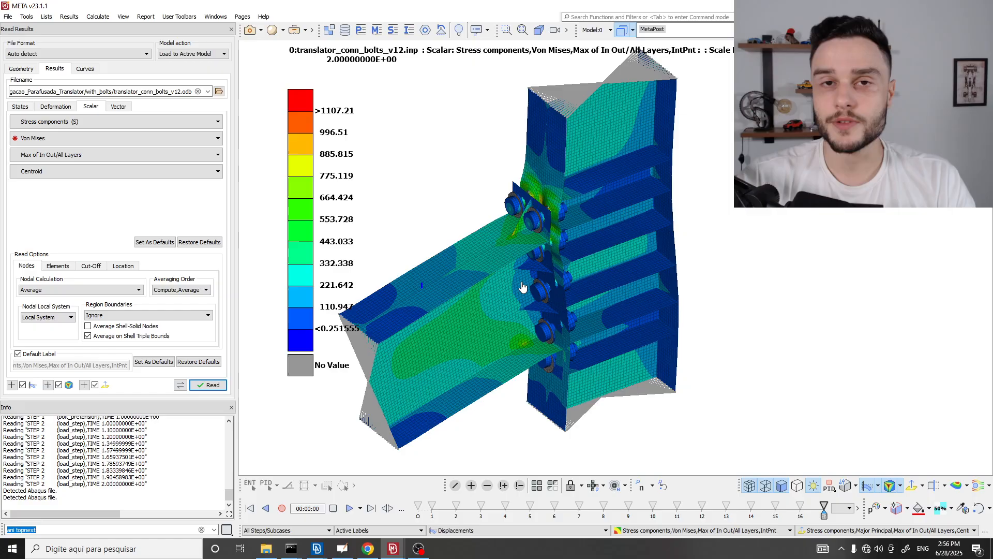
pyautogui.click(343, 549)
pyautogui.hotkey('alt', 'Tab')
pyautogui.click(317, 549)
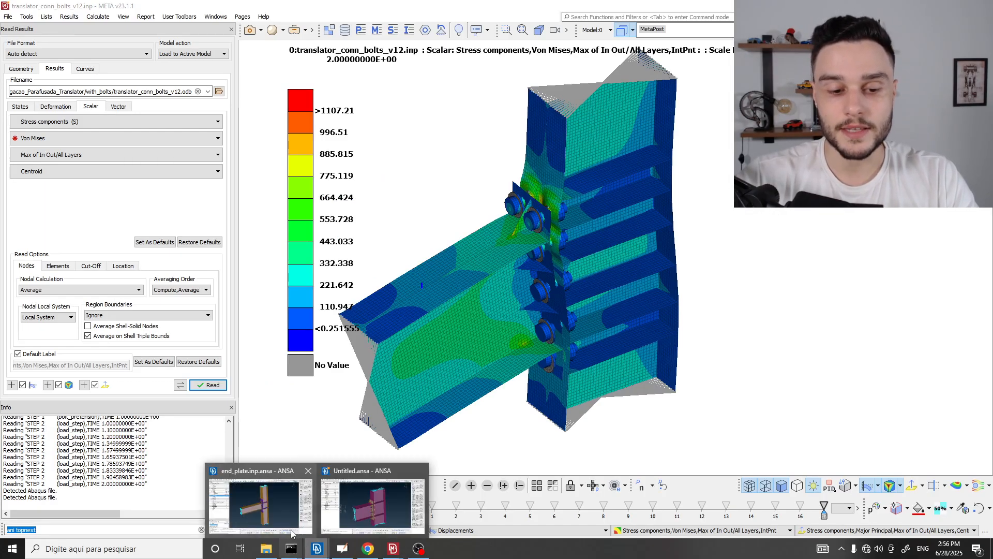
pyautogui.click(288, 503)
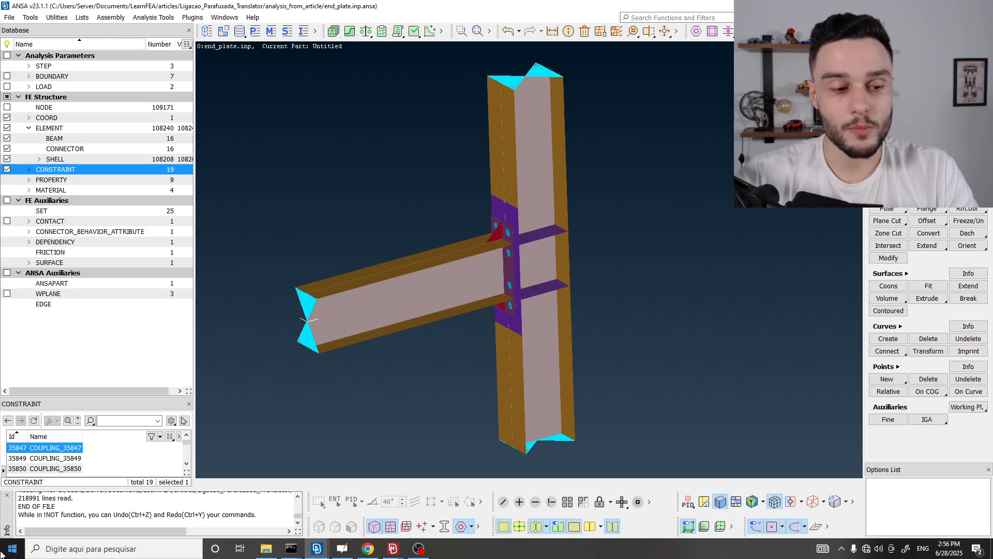
# - Look up the Abaqus applications in the Windows search with "abaq" and dismiss the search
pyautogui.press('super')
pyautogui.write('abaq')
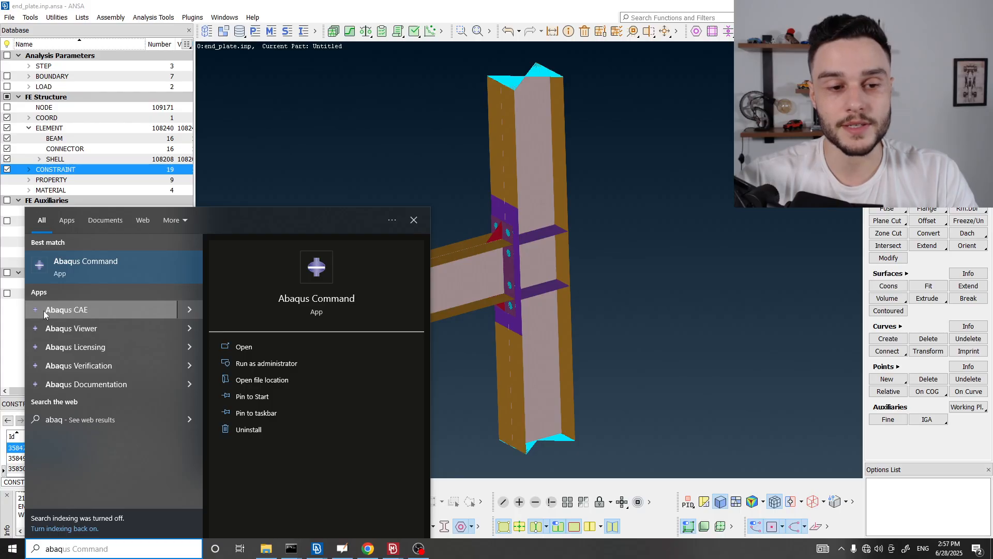
pyautogui.click(399, 135)
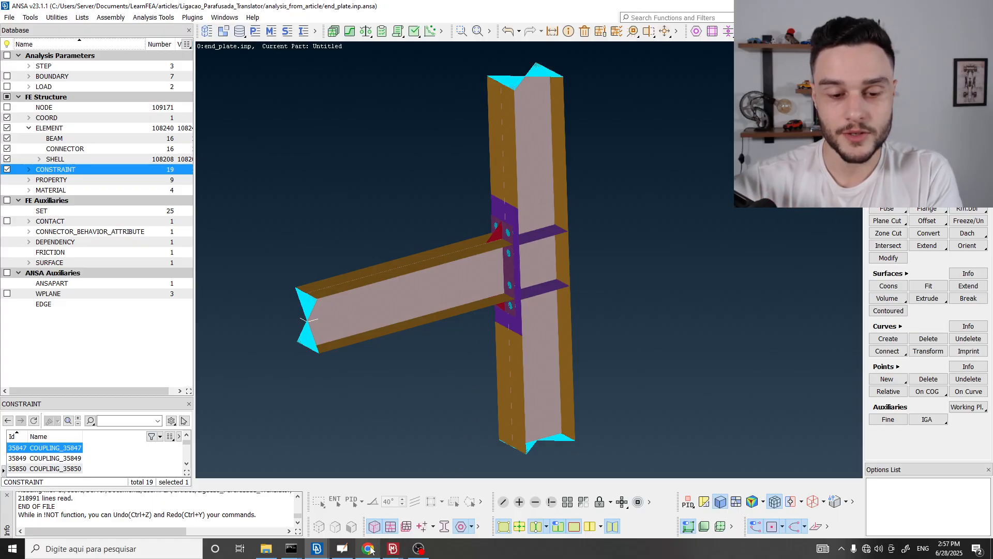
# - Switch to Chrome and show the shi2007.pdf paper on stiffened extended end-plate connections
pyautogui.moveTo(369, 550)
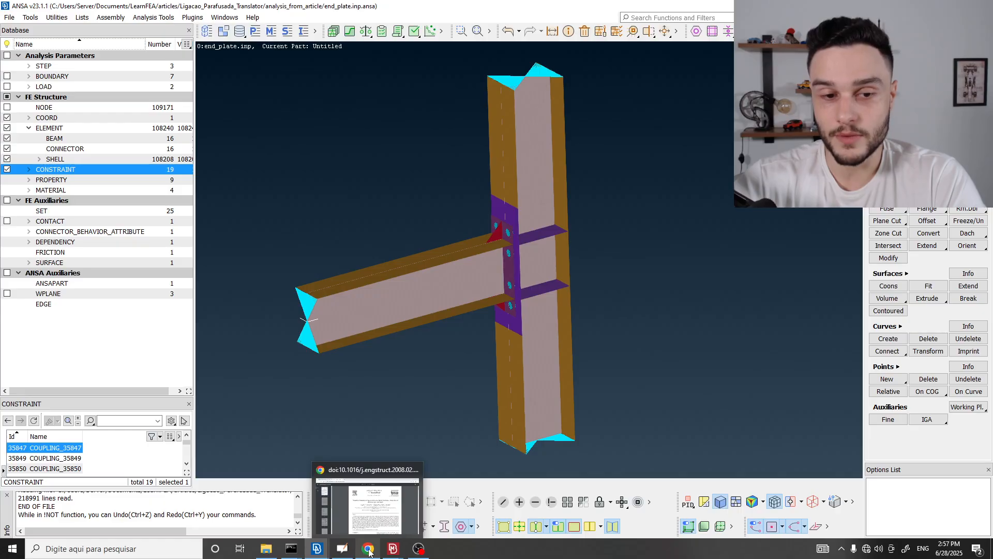
pyautogui.click(369, 550)
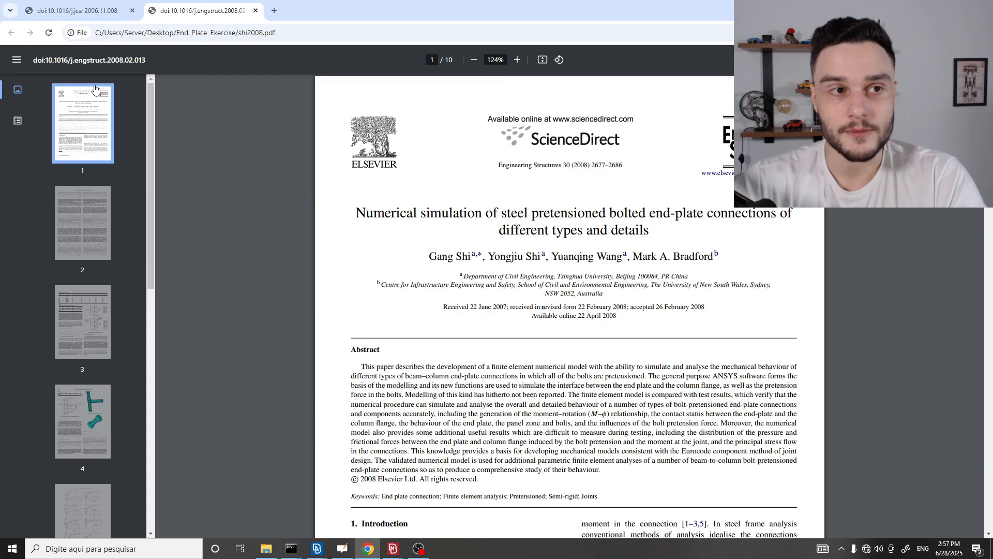
pyautogui.click(68, 4)
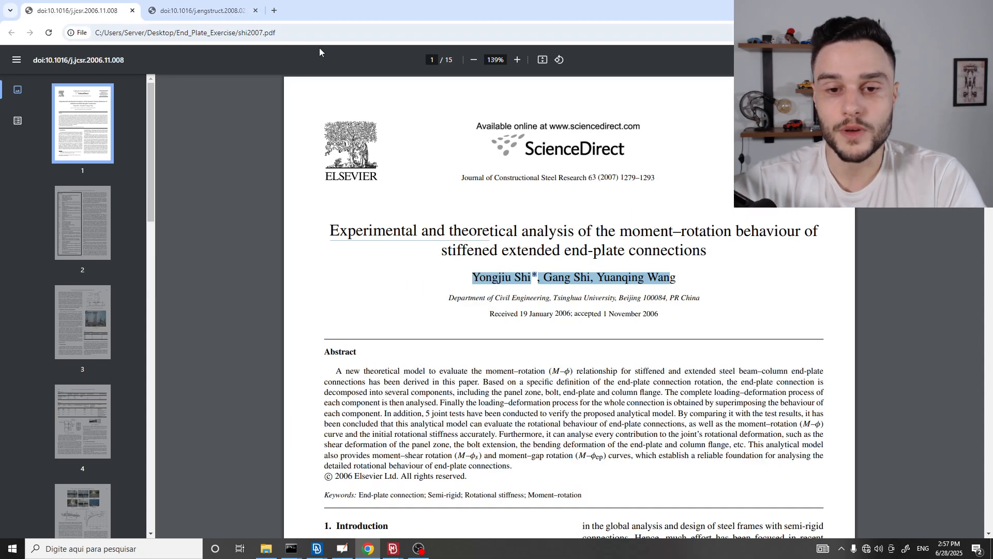
# - Examine the paper's test specimen and testing set figures on page 3, and return to its first page
pyautogui.click(335, 232)
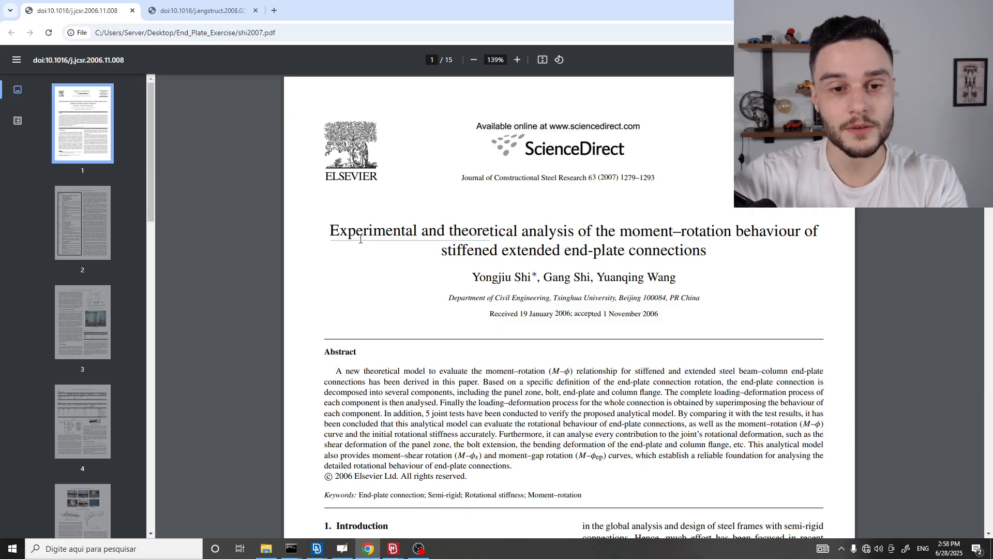
pyautogui.scroll(-15, 698, 289)
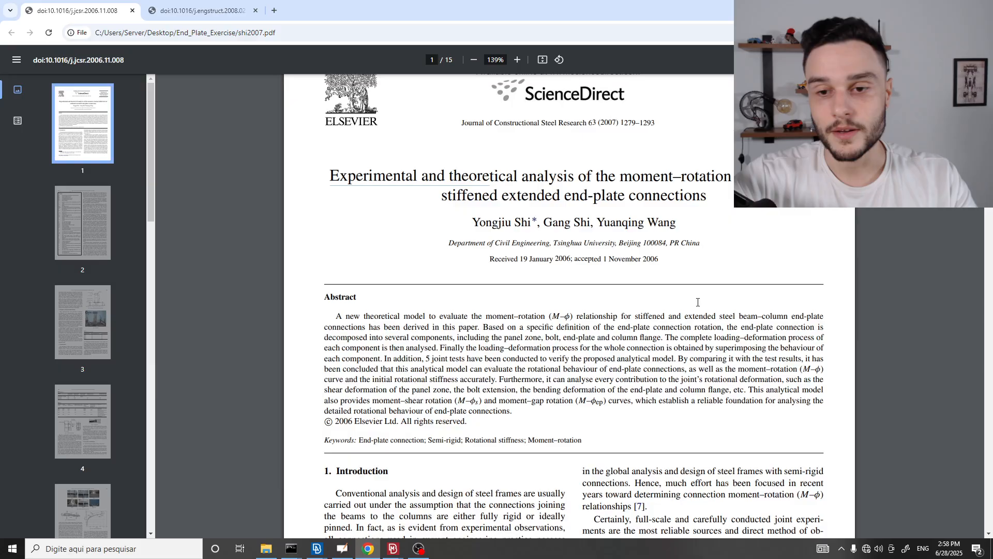
pyautogui.scroll(-10, 731, 277)
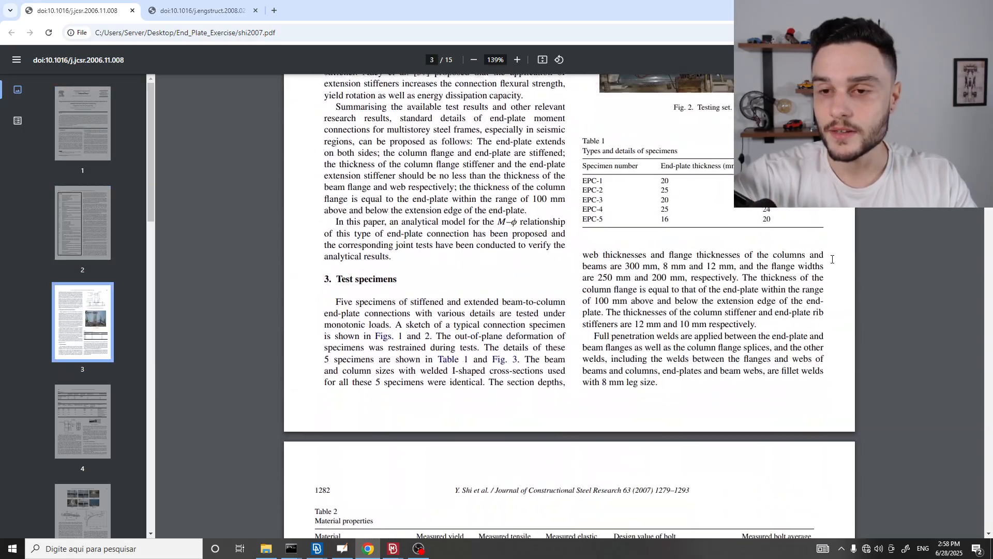
pyautogui.keyDown('ctrl'); pyautogui.scroll(3, 690, 471); pyautogui.keyUp('ctrl')
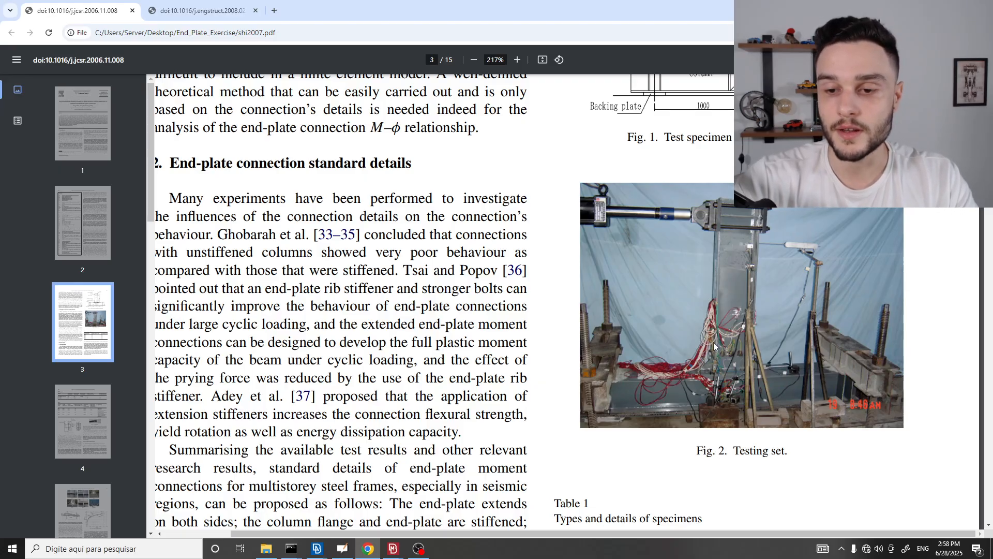
pyautogui.scroll(2, 712, 343)
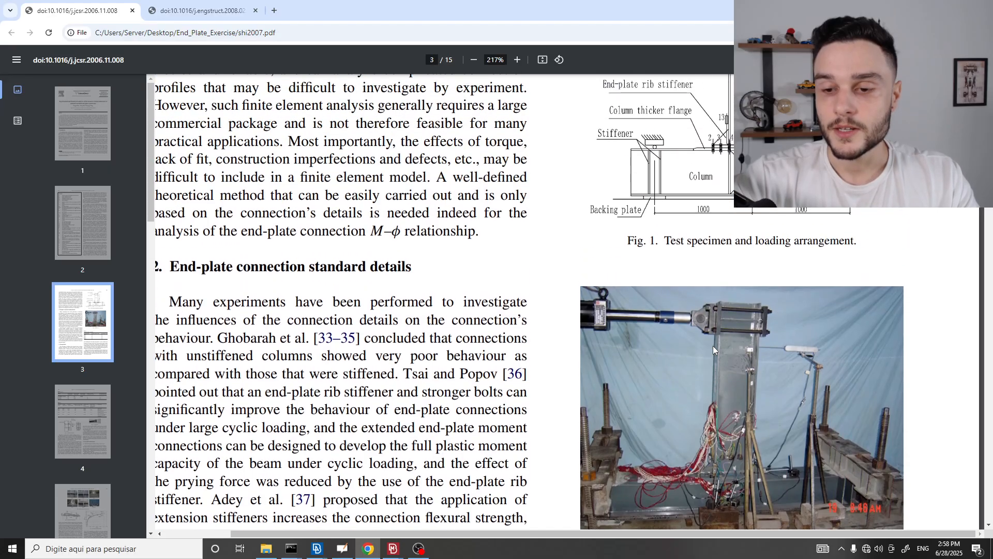
pyautogui.scroll(-1, 713, 350)
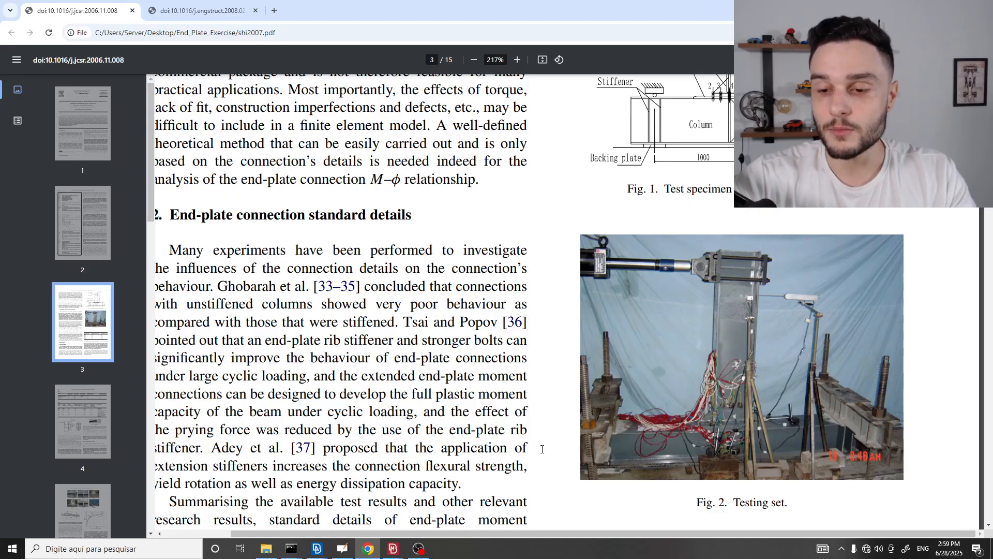
pyautogui.keyDown('ctrl'); pyautogui.scroll(-4, 765, 335); pyautogui.keyUp('ctrl')
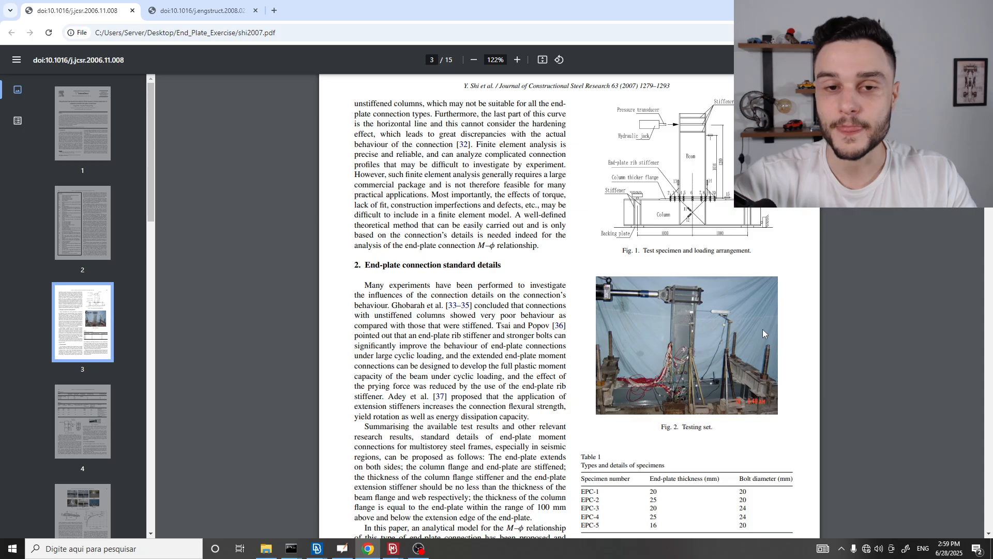
pyautogui.scroll(20, 452, 193)
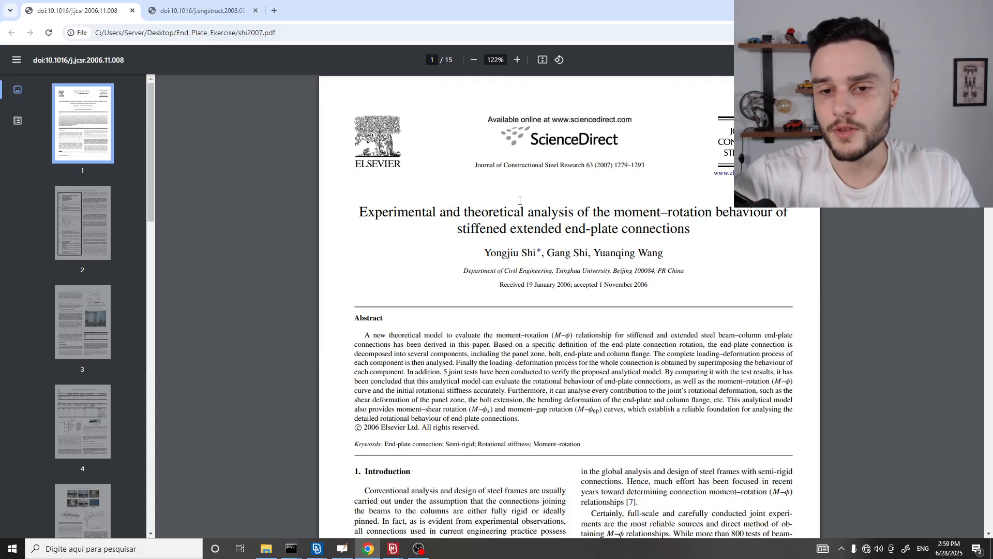
# - Highlight "end-plate connections" in the paper's title and look over the first page
pyautogui.keyDown('ctrl'); pyautogui.scroll(-3, 567, 197); pyautogui.keyUp('ctrl')
pyautogui.keyDown('ctrl'); pyautogui.scroll(3, 567, 197); pyautogui.keyUp('ctrl')
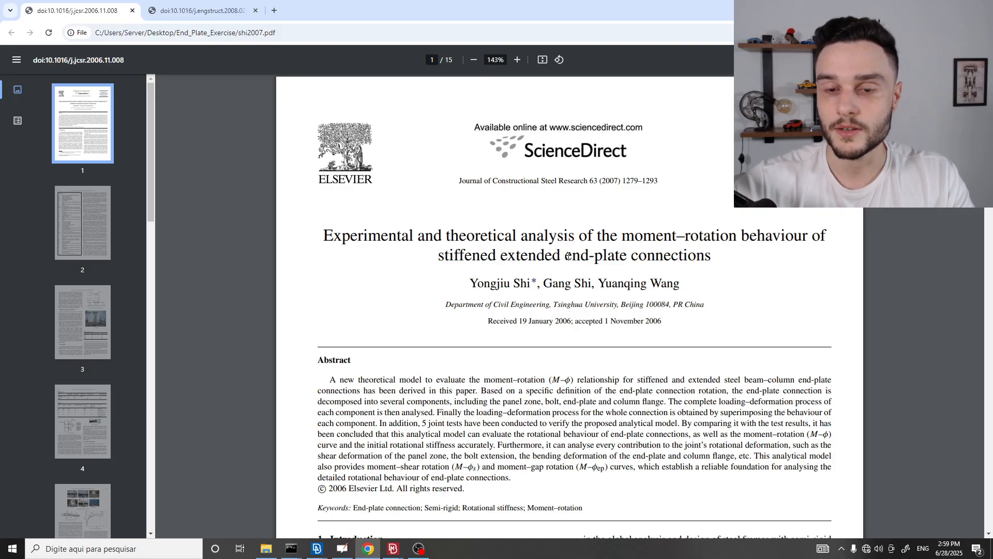
pyautogui.moveTo(565, 255); pyautogui.dragTo(716, 256)
pyautogui.keyDown('ctrl'); pyautogui.scroll(1, 716, 253); pyautogui.keyUp('ctrl')
pyautogui.keyDown('ctrl'); pyautogui.scroll(-2, 510, 321); pyautogui.keyUp('ctrl')
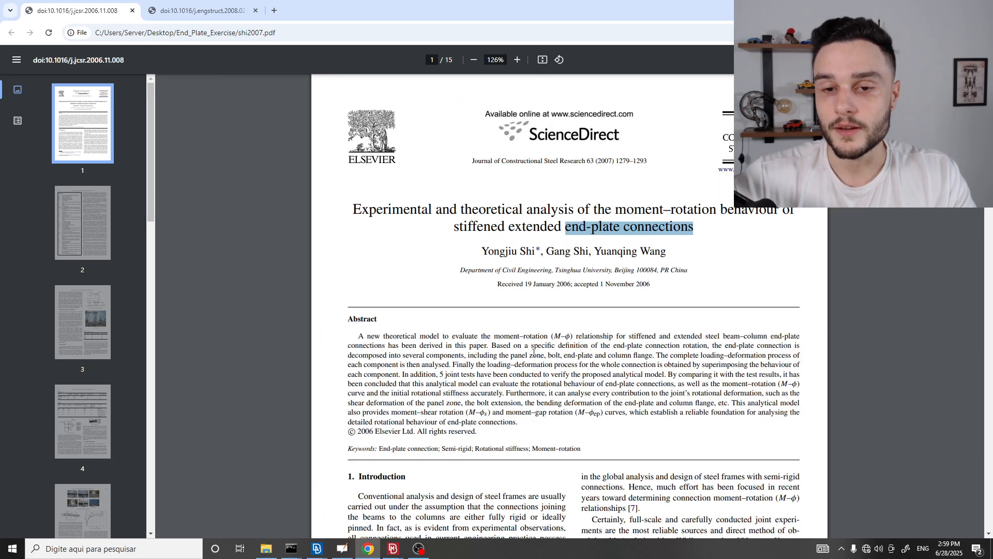
pyautogui.keyDown('ctrl'); pyautogui.scroll(1, 506, 332); pyautogui.keyUp('ctrl')
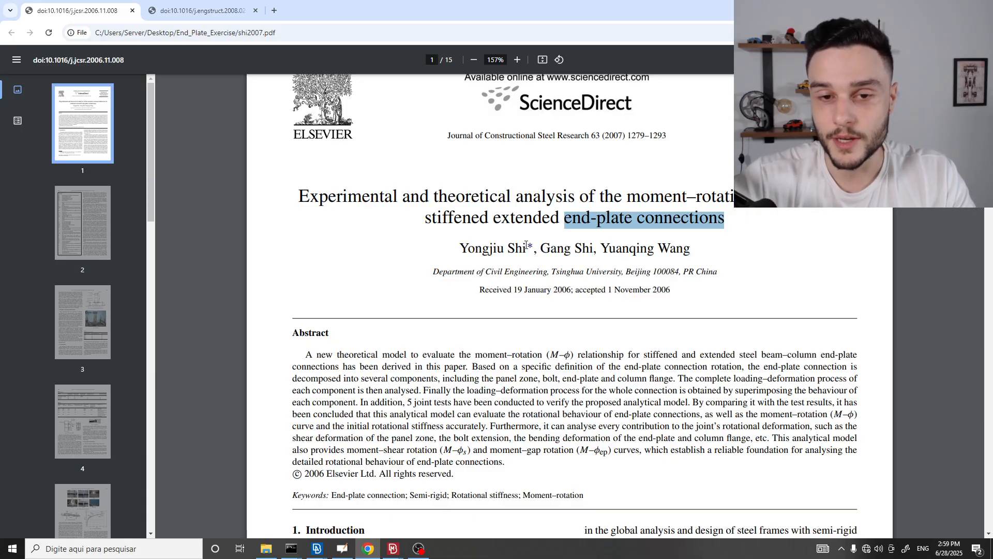
pyautogui.keyDown('ctrl'); pyautogui.scroll(-3, 532, 229); pyautogui.keyUp('ctrl')
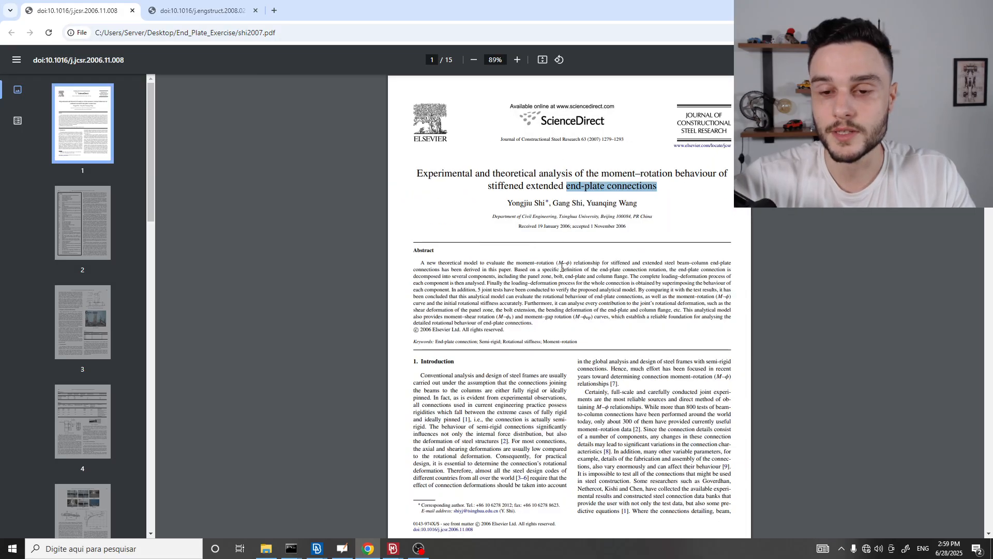
# - Look through pages 1 to 3 of shi2007.pdf, including the notation list and test specimen figures, and return to the first page
pyautogui.scroll(-7, 562, 267)
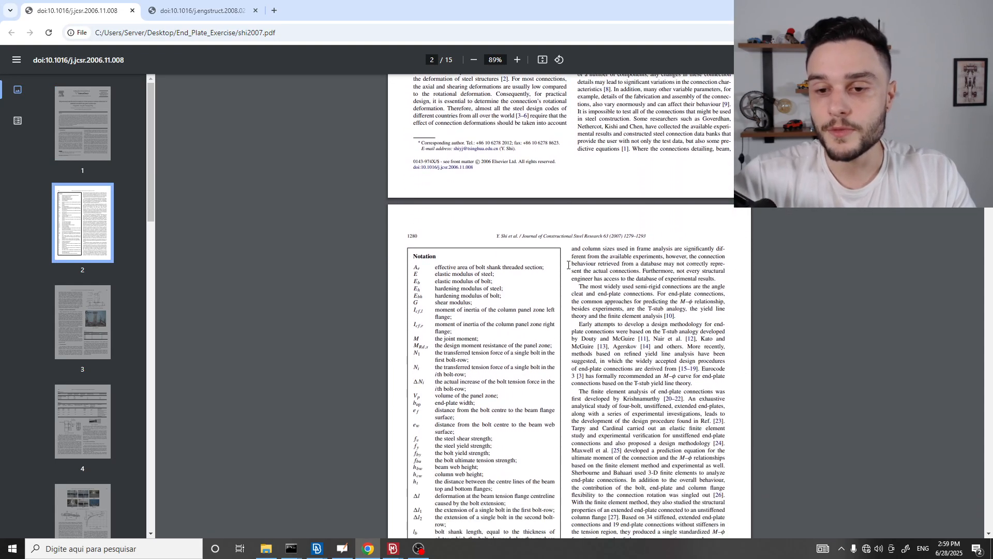
pyautogui.scroll(-3, 568, 264)
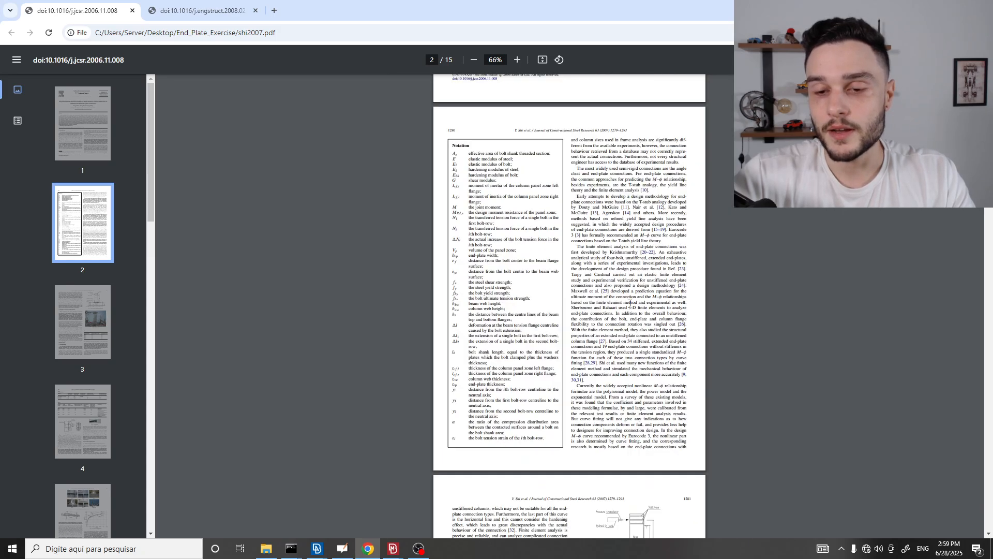
pyautogui.keyDown('ctrl'); pyautogui.scroll(1, 654, 307); pyautogui.keyUp('ctrl')
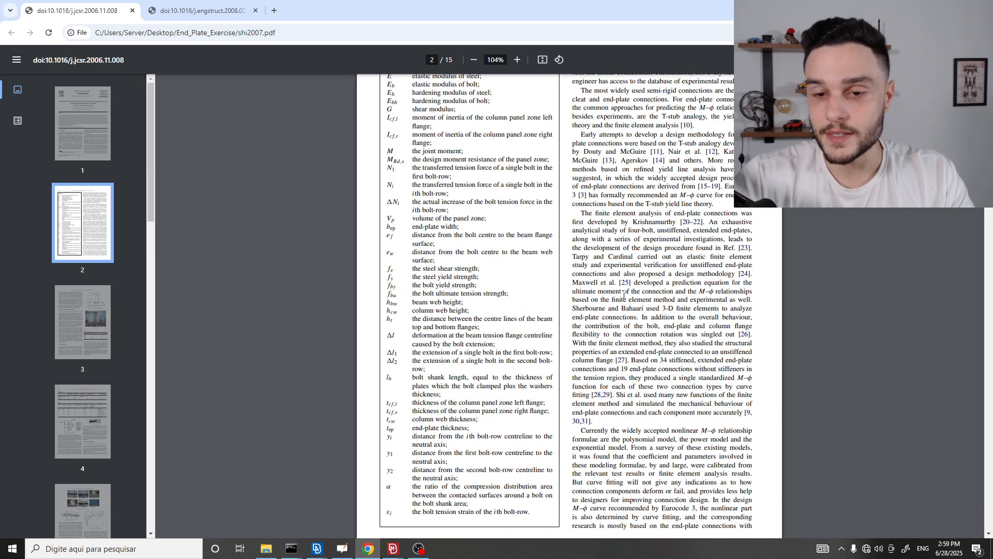
pyautogui.scroll(-4, 623, 295)
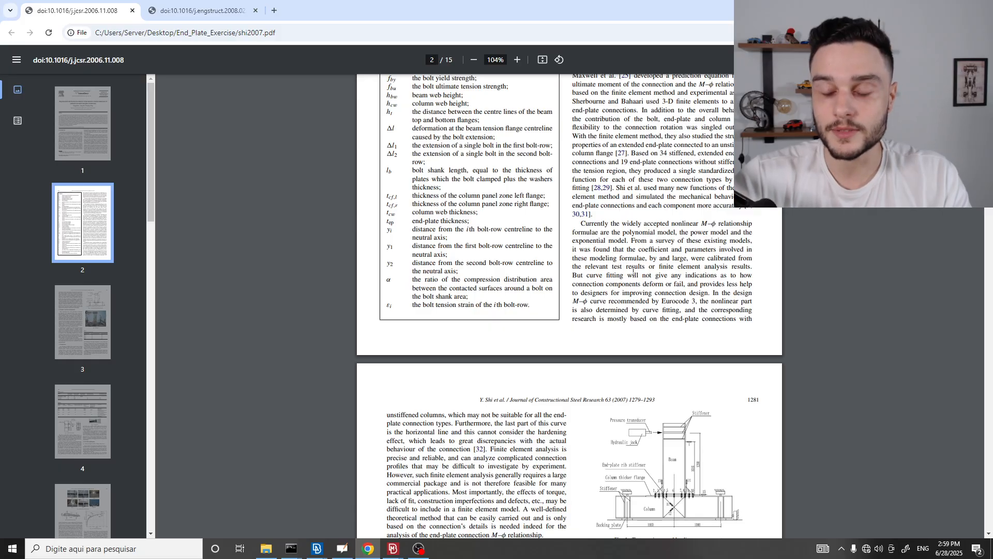
pyautogui.scroll(-7, 599, 270)
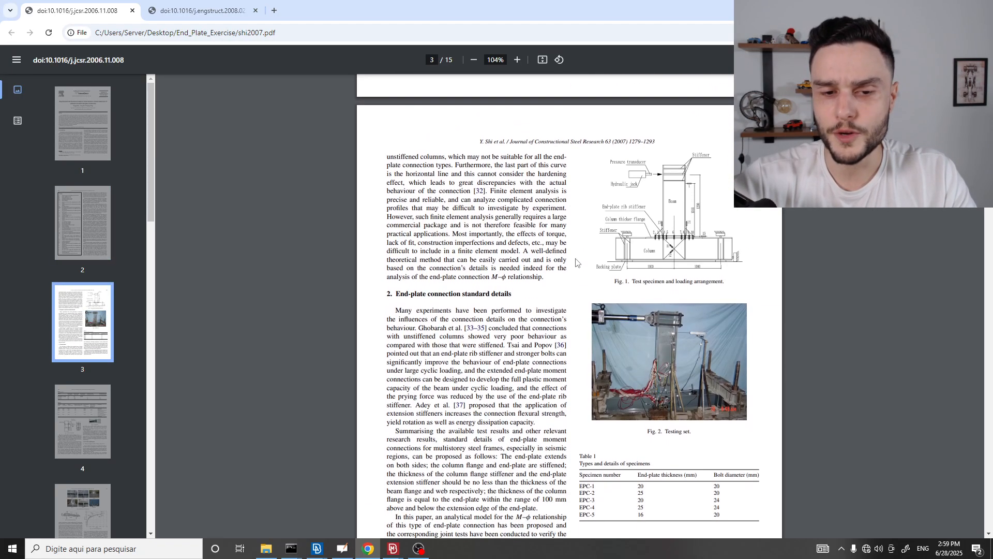
pyautogui.keyDown('ctrl'); pyautogui.scroll(-3, 583, 289); pyautogui.keyUp('ctrl')
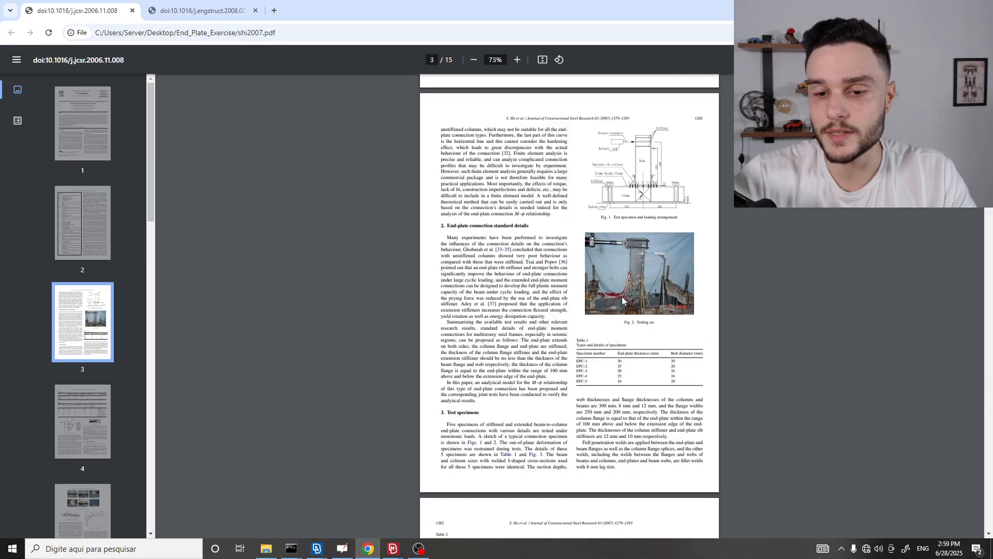
pyautogui.scroll(15, 595, 287)
pyautogui.keyDown('ctrl'); pyautogui.scroll(5, 514, 187); pyautogui.keyUp('ctrl')
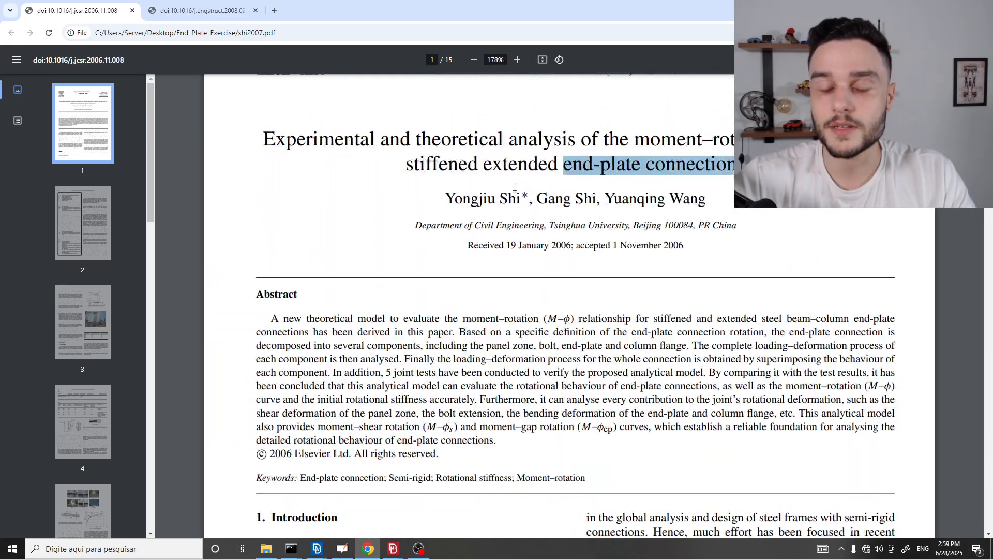
pyautogui.keyDown('ctrl'); pyautogui.scroll(-5, 347, 255); pyautogui.keyUp('ctrl')
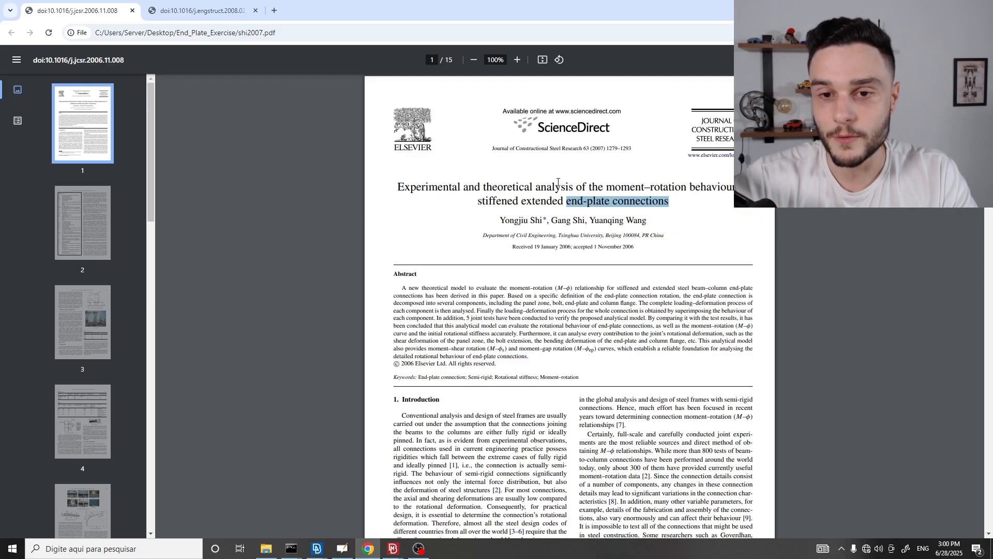
# - Clear the old highlight and highlight the full title of the shi2007.pdf paper on its first page
pyautogui.click(566, 202)
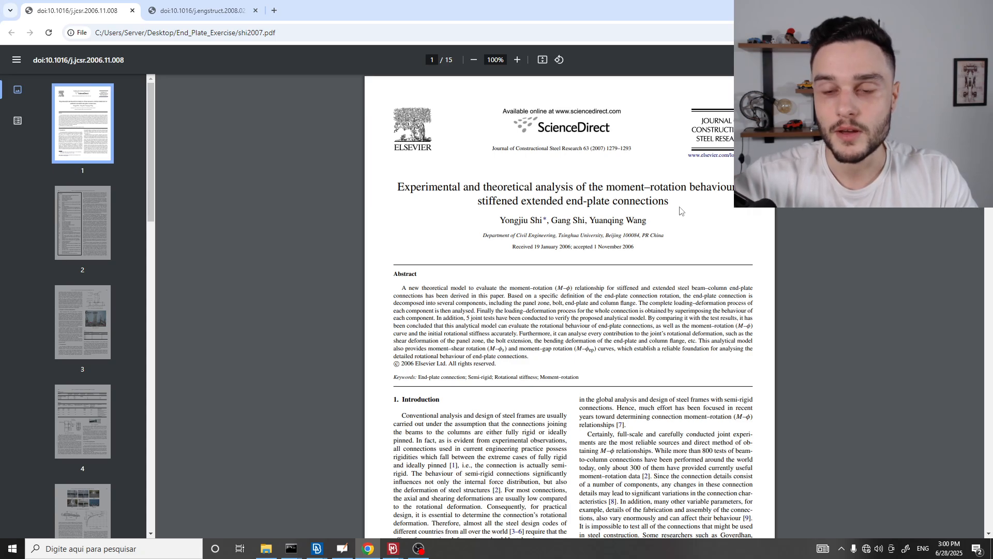
pyautogui.moveTo(666, 204); pyautogui.dragTo(396, 183)
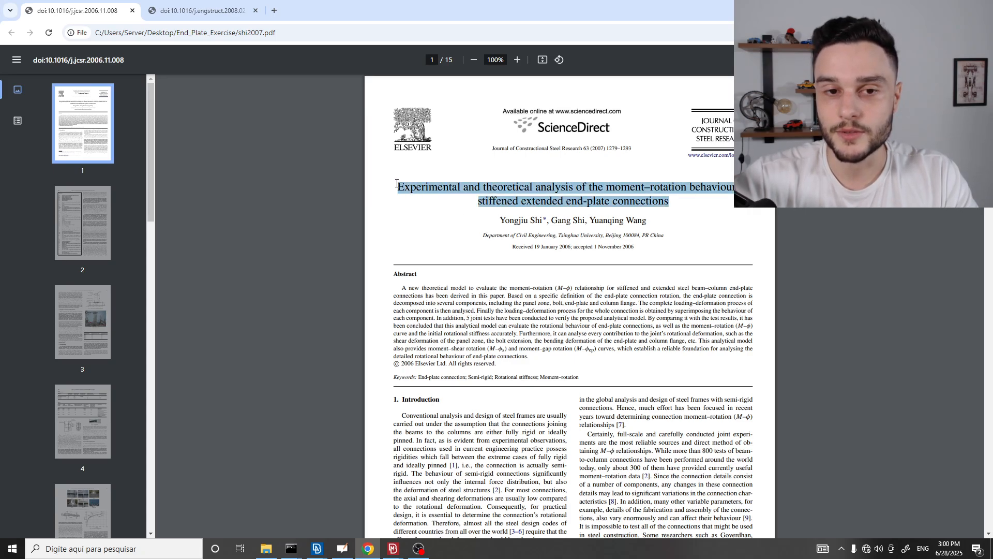
pyautogui.click(422, 195)
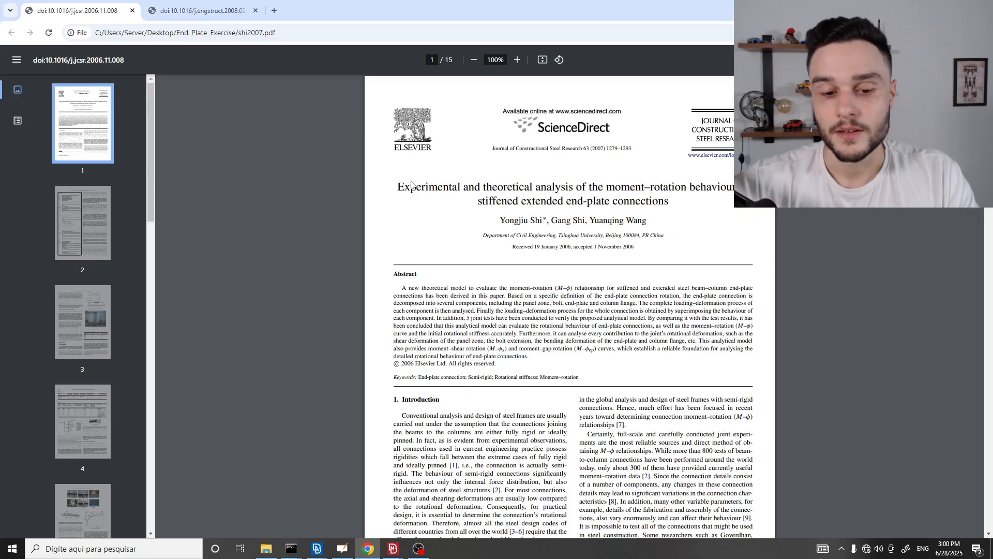
pyautogui.scroll(-2, 414, 207)
pyautogui.scroll(2, 420, 232)
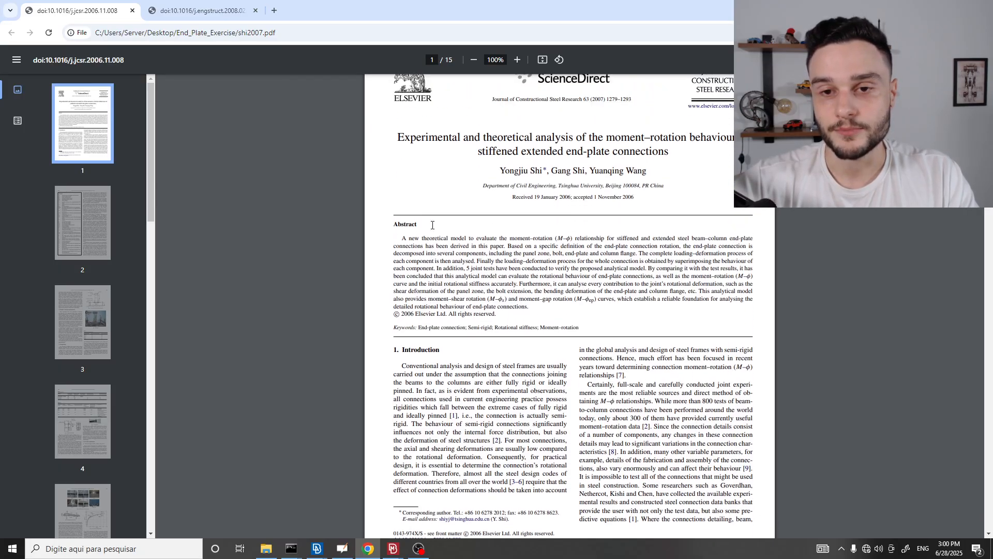
pyautogui.keyDown('ctrl'); pyautogui.scroll(1, 424, 230); pyautogui.keyUp('ctrl')
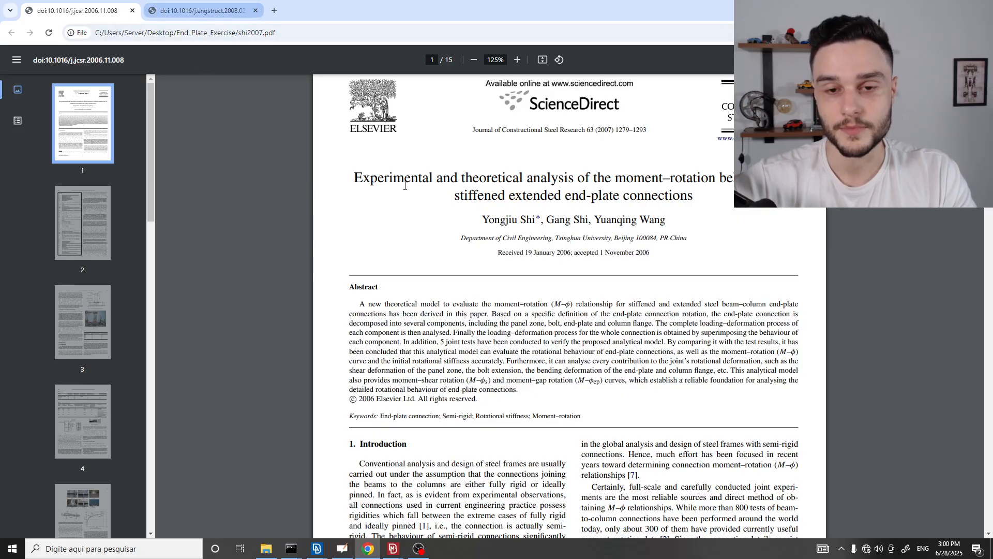
pyautogui.scroll(1, 366, 239)
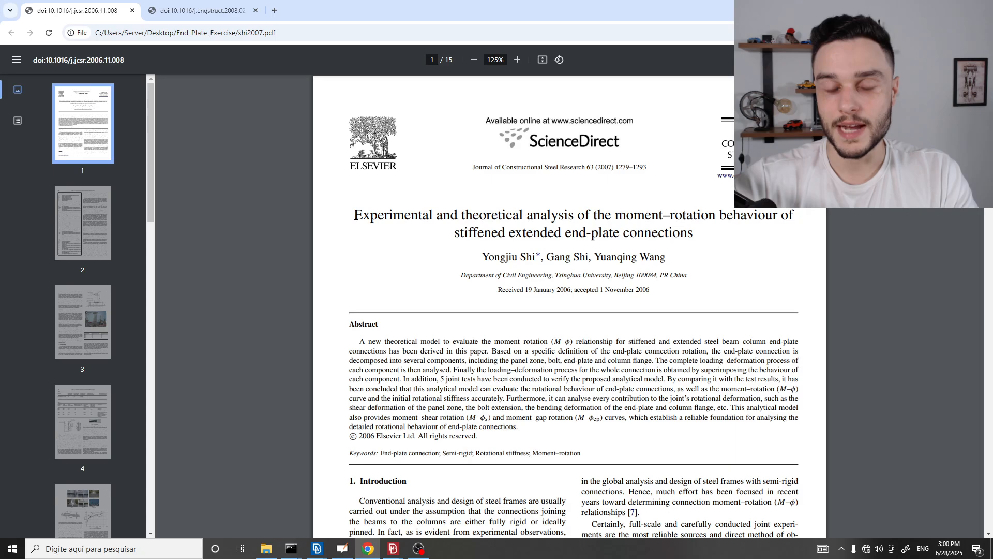
pyautogui.moveTo(357, 214); pyautogui.dragTo(700, 235)
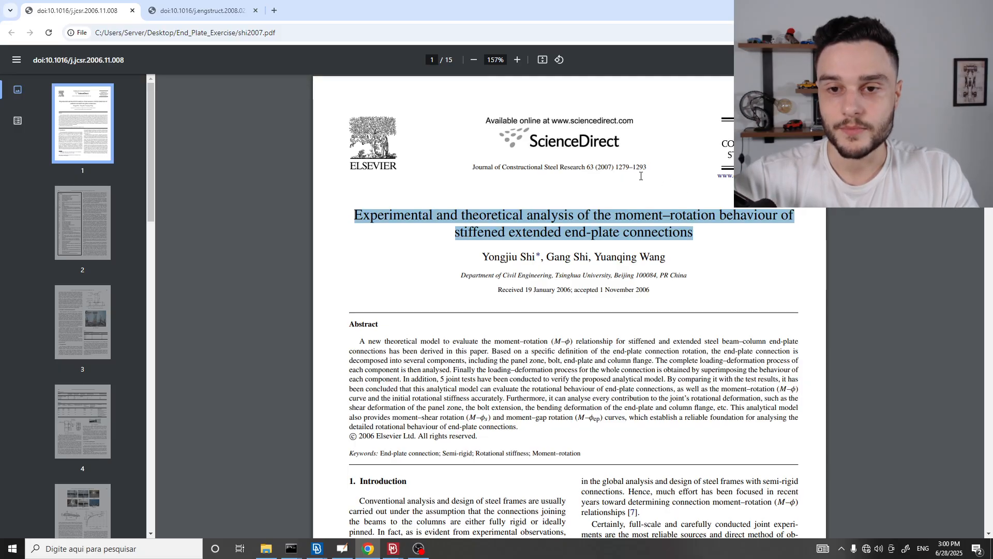
# - Compare the author lists of shi2008.pdf and shi2007.pdf by highlighting the authors' names in each paper
pyautogui.click(199, 10)
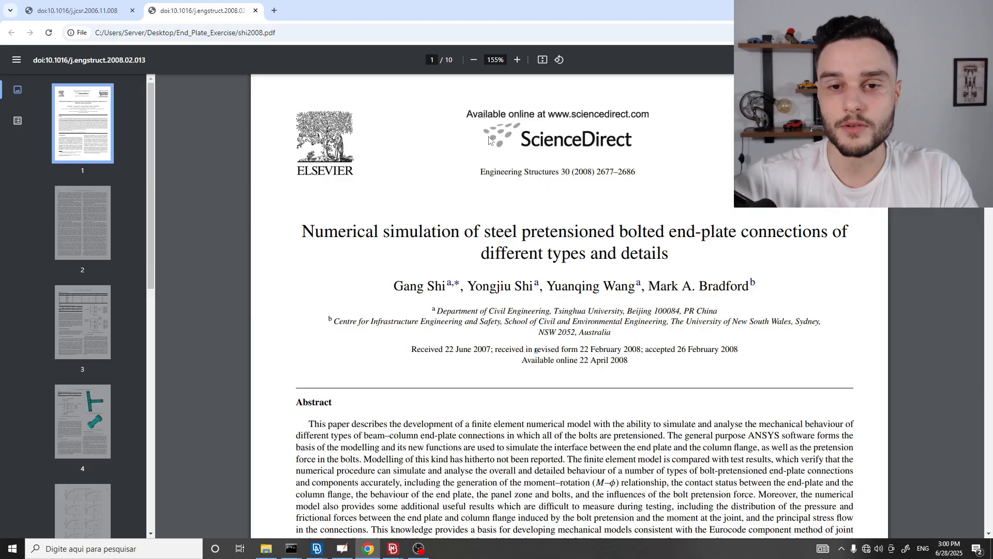
pyautogui.scroll(-1, 475, 175)
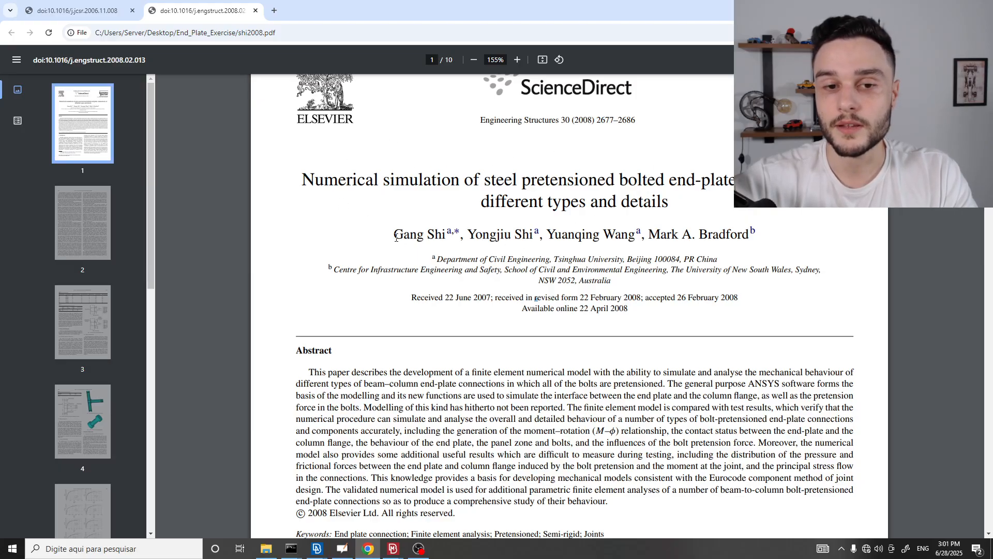
pyautogui.moveTo(396, 237); pyautogui.dragTo(785, 224)
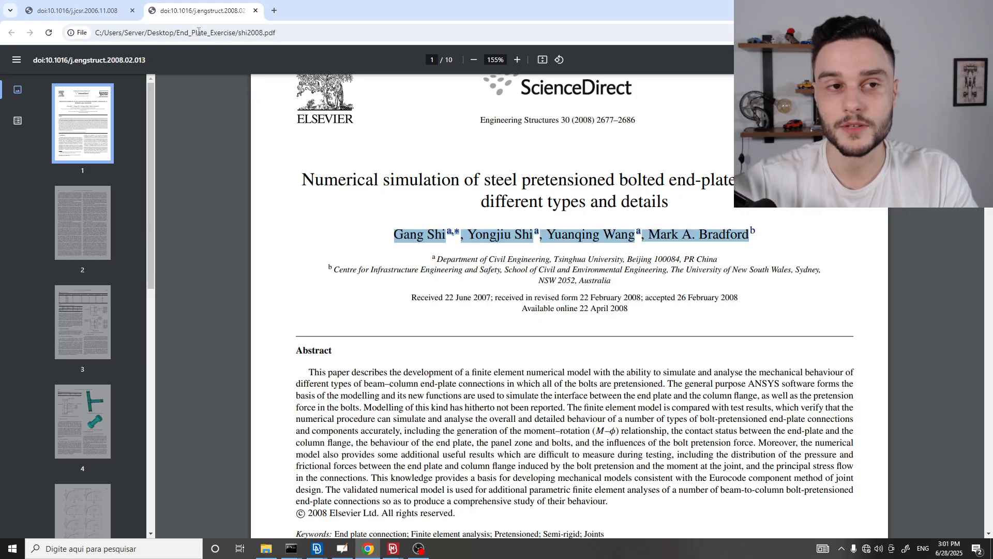
pyautogui.click(77, 11)
pyautogui.moveTo(460, 279); pyautogui.dragTo(685, 280)
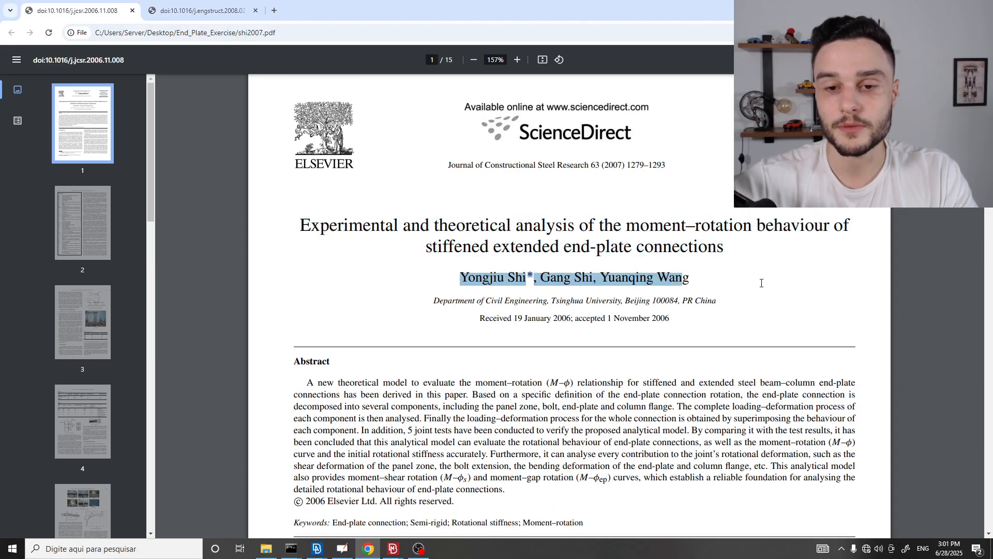
# - Highlight the publication year in the journal reference of shi2007.pdf, and do the same in shi2008.pdf
pyautogui.click(405, 249)
pyautogui.moveTo(603, 165); pyautogui.dragTo(653, 165)
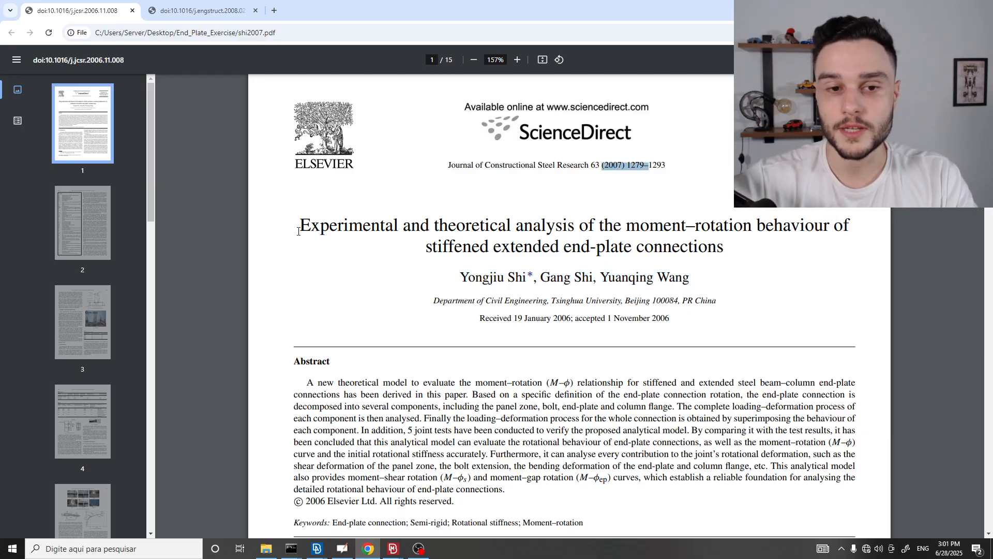
pyautogui.moveTo(299, 229); pyautogui.dragTo(472, 228)
pyautogui.moveTo(601, 165); pyautogui.dragTo(640, 165)
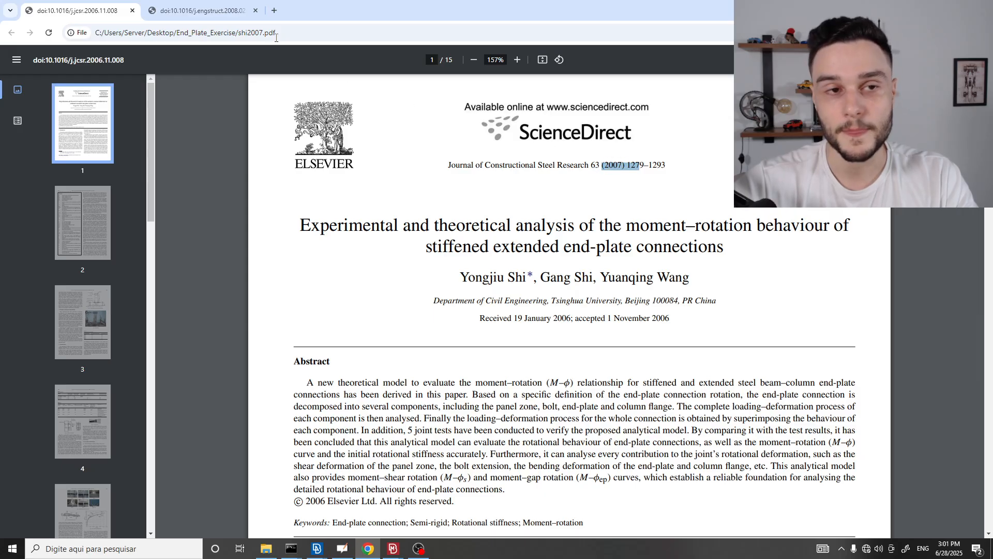
pyautogui.hotkey('ctrl', 'Tab')
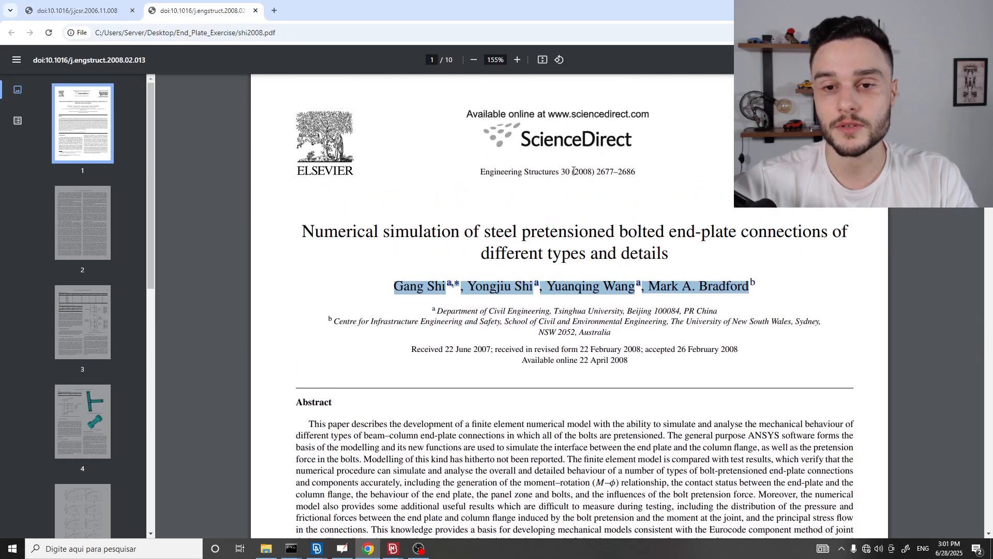
pyautogui.moveTo(573, 171); pyautogui.dragTo(609, 172)
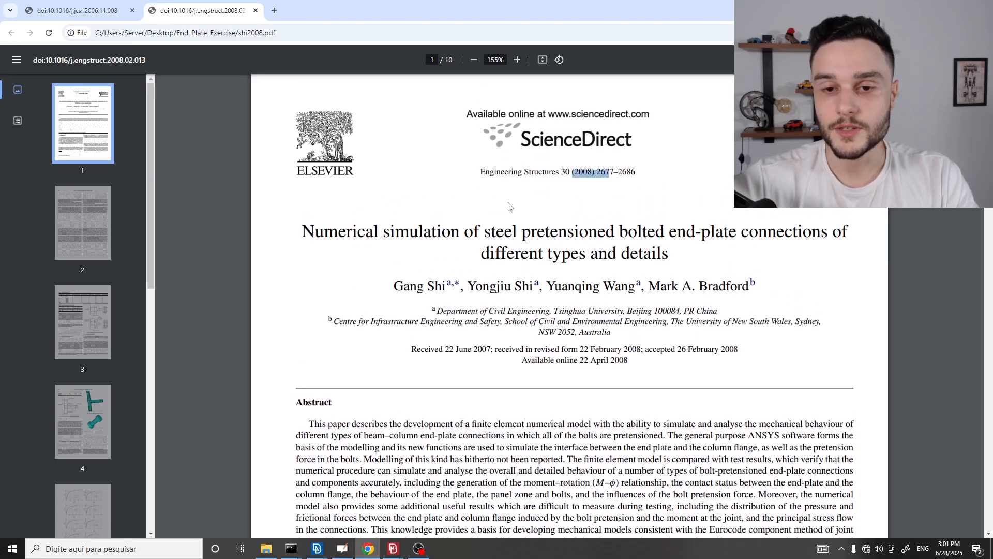
# - Highlight the title of the shi2008.pdf numerical simulation paper and look over its abstract and introduction
pyautogui.scroll(-1, 454, 255)
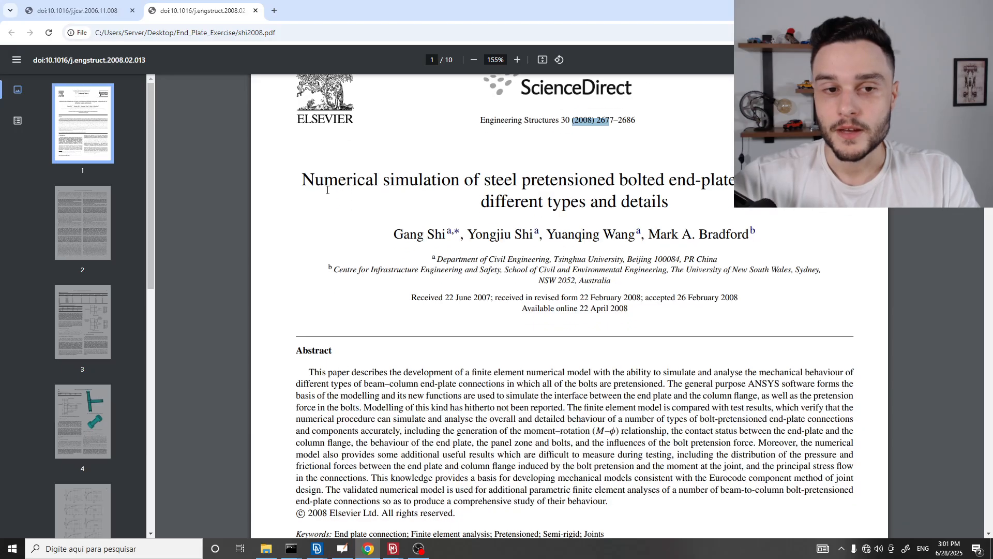
pyautogui.scroll(1, 476, 223)
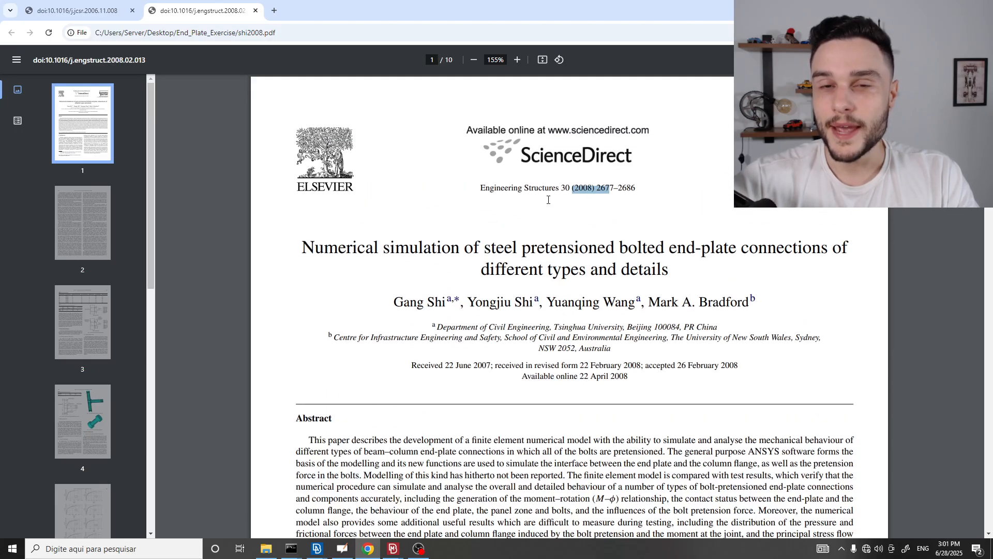
pyautogui.moveTo(298, 249); pyautogui.dragTo(831, 249)
pyautogui.keyDown('ctrl'); pyautogui.scroll(-2, 831, 249); pyautogui.keyUp('ctrl')
pyautogui.scroll(-5, 521, 245)
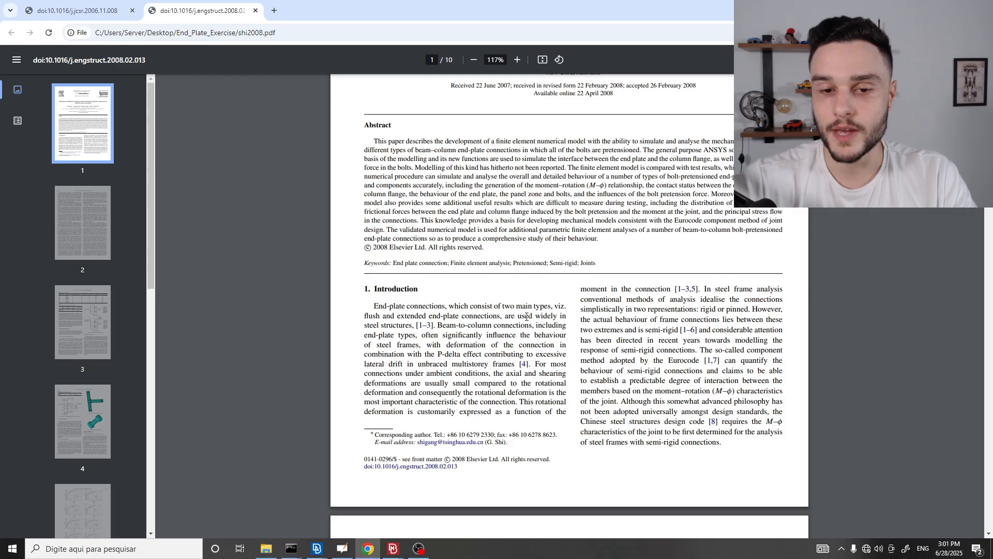
pyautogui.scroll(-3, 445, 352)
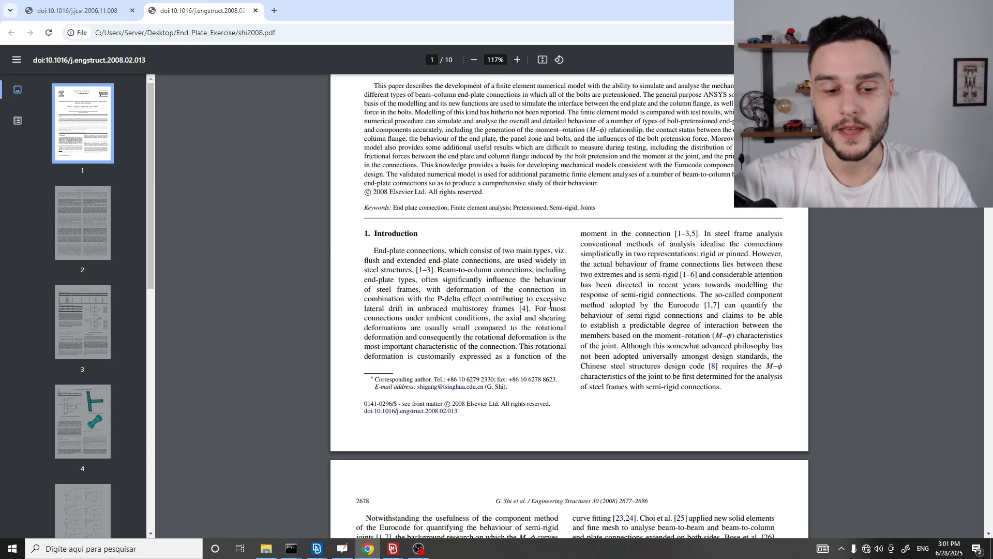
# - Switch to ANSA and show the whole beam-to-column connection in the end_plate.inp.ansa model
pyautogui.moveTo(317, 547)
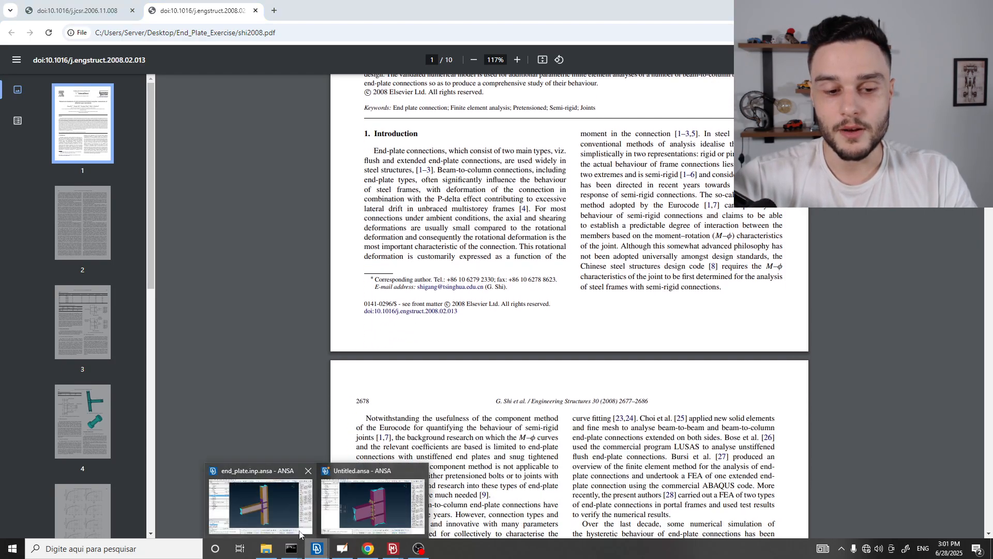
pyautogui.click(281, 507)
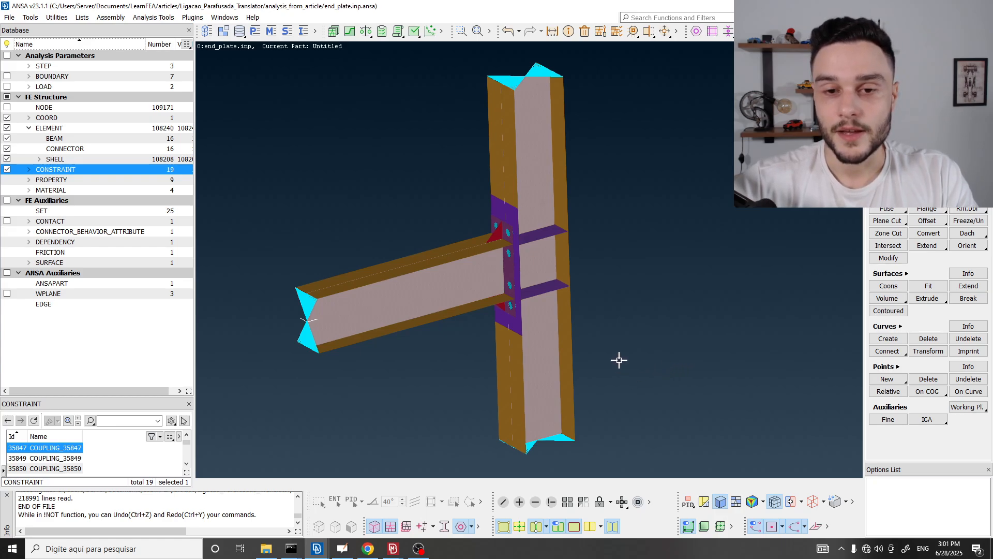
pyautogui.scroll(-3, 574, 225)
pyautogui.scroll(4, 550, 249)
pyautogui.scroll(-2, 536, 259)
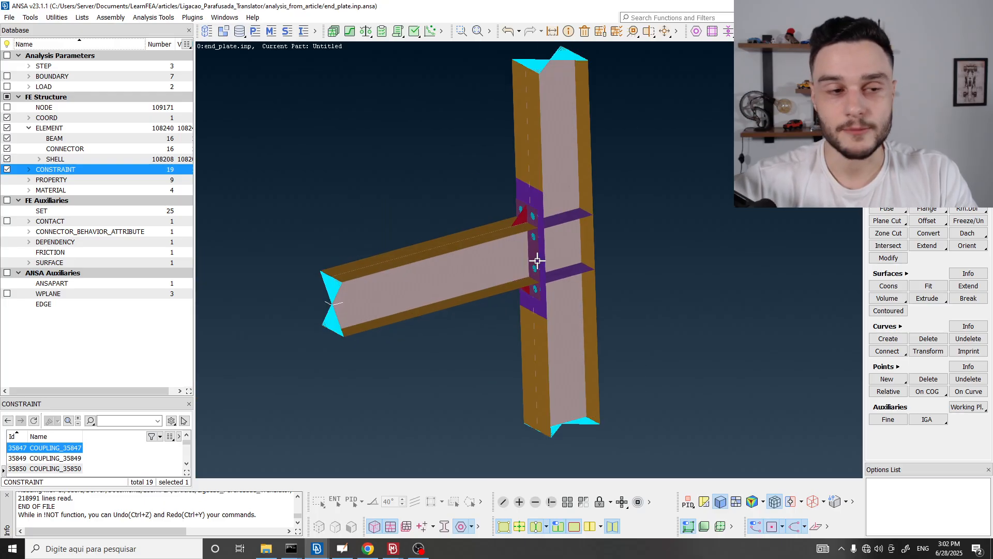
pyautogui.click(551, 507)
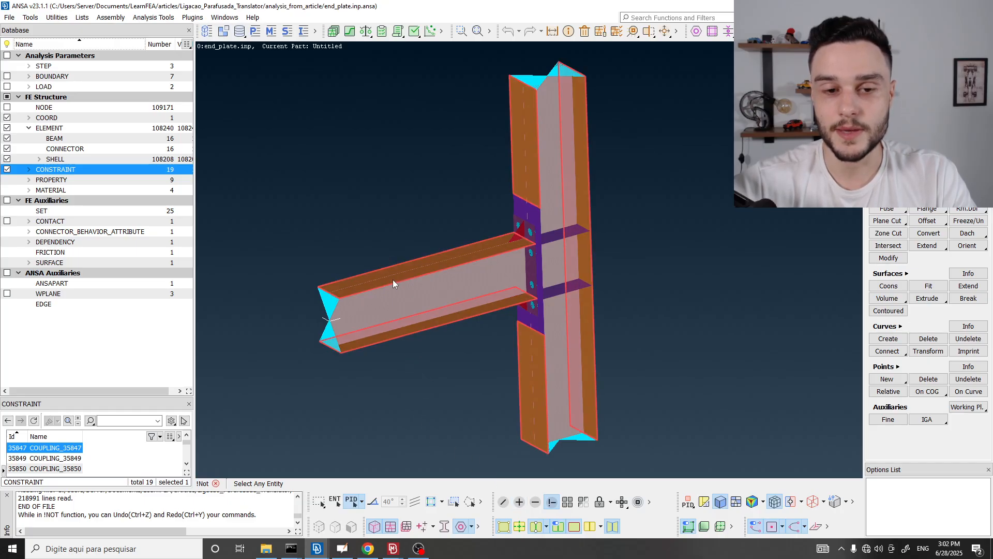
pyautogui.click(361, 502)
pyautogui.click(386, 457)
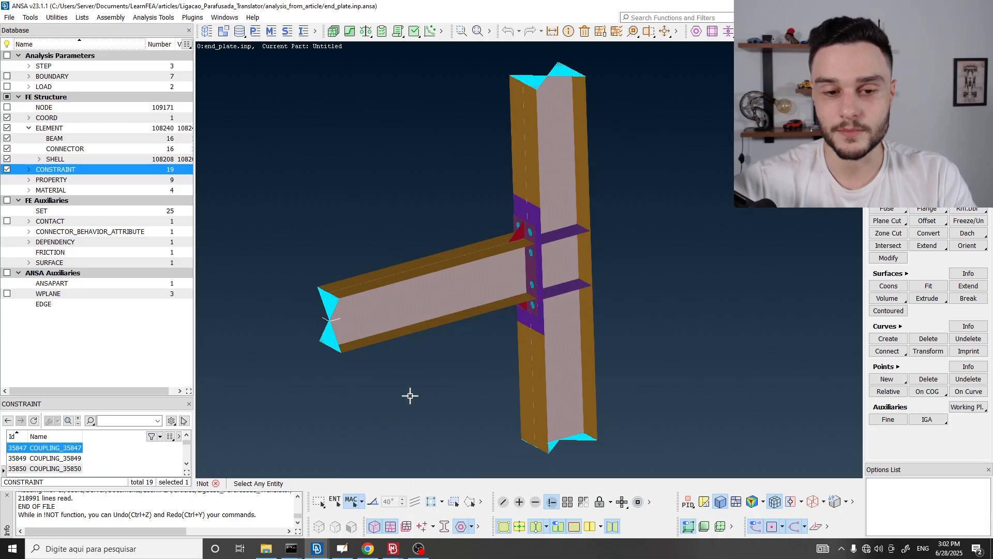
pyautogui.moveTo(423, 363); pyautogui.dragTo(332, 197)
pyautogui.press('Escape')
pyautogui.scroll(-3, 505, 399)
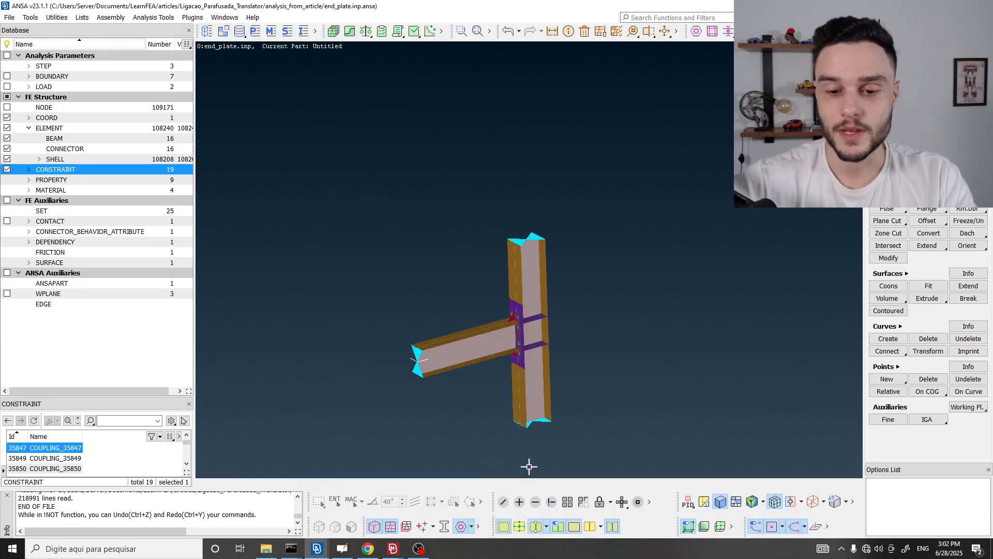
# - Isolate the beam's two flanges and web in the view using !Not with a 40° feature-angle selection
pyautogui.scroll(3, 529, 465)
pyautogui.click(552, 502)
pyautogui.scroll(3, 364, 223)
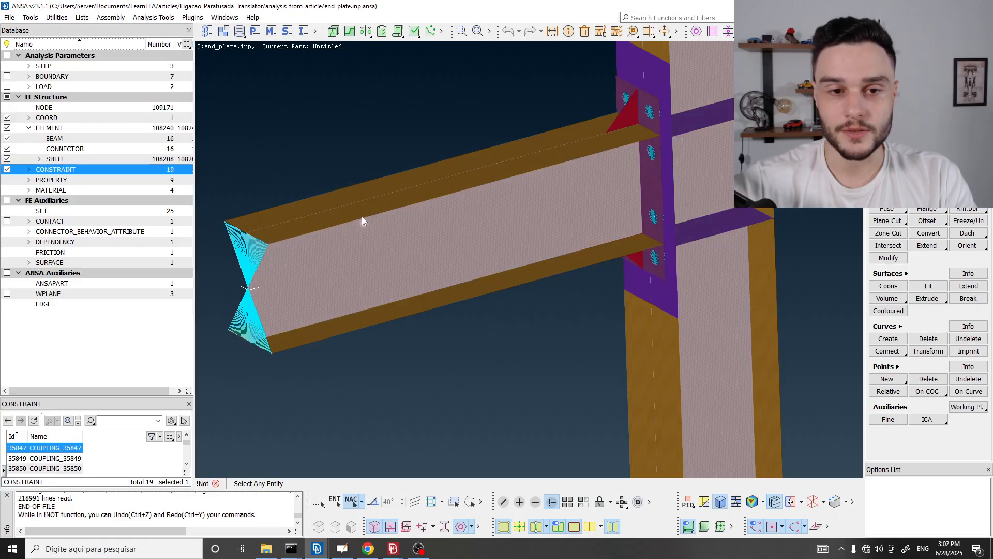
pyautogui.click(373, 502)
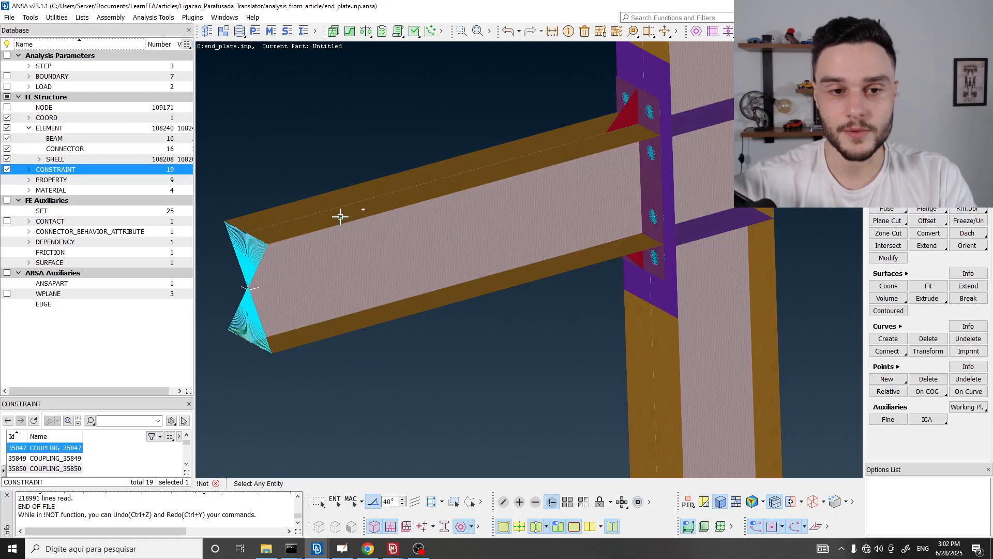
pyautogui.click(341, 218)
pyautogui.click(377, 284)
pyautogui.click(378, 322)
pyautogui.keyDown('ctrl'); pyautogui.moveTo(377, 321); pyautogui.dragTo(476, 309); pyautogui.keyUp('ctrl')
pyautogui.click(476, 309)
pyautogui.middleClick(474, 316)
pyautogui.middleClick(470, 282)
# - Examine the isolated beam profile and bring the whole connection back into view
pyautogui.keyDown('ctrl'); pyautogui.moveTo(609, 202); pyautogui.dragTo(697, 188); pyautogui.keyUp('ctrl')
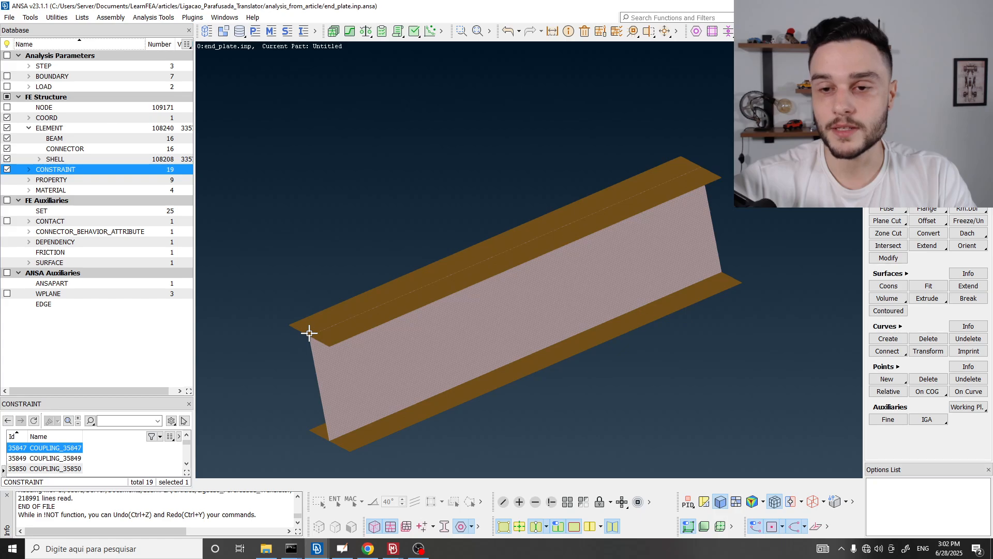
pyautogui.scroll(-2, 412, 209)
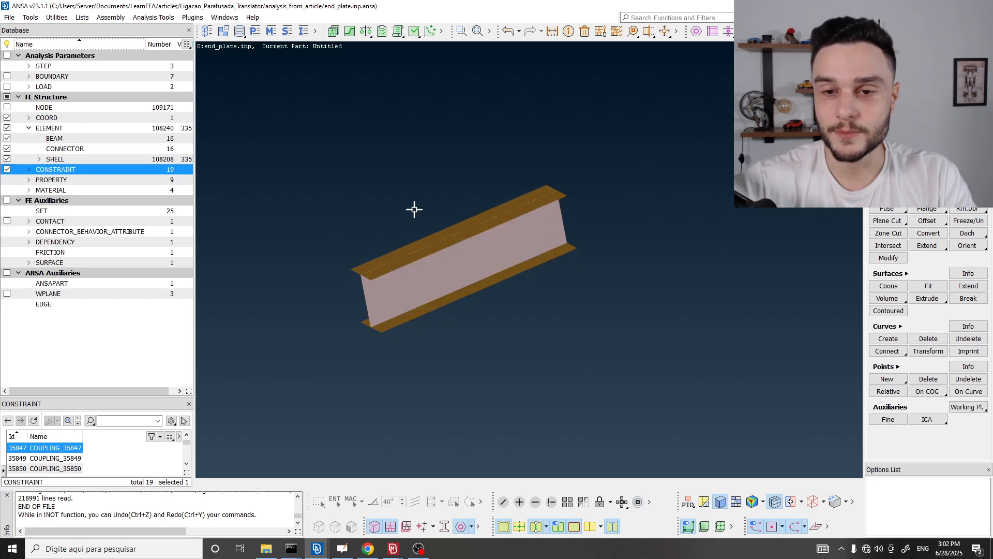
pyautogui.scroll(6, 370, 275)
pyautogui.scroll(-5, 374, 232)
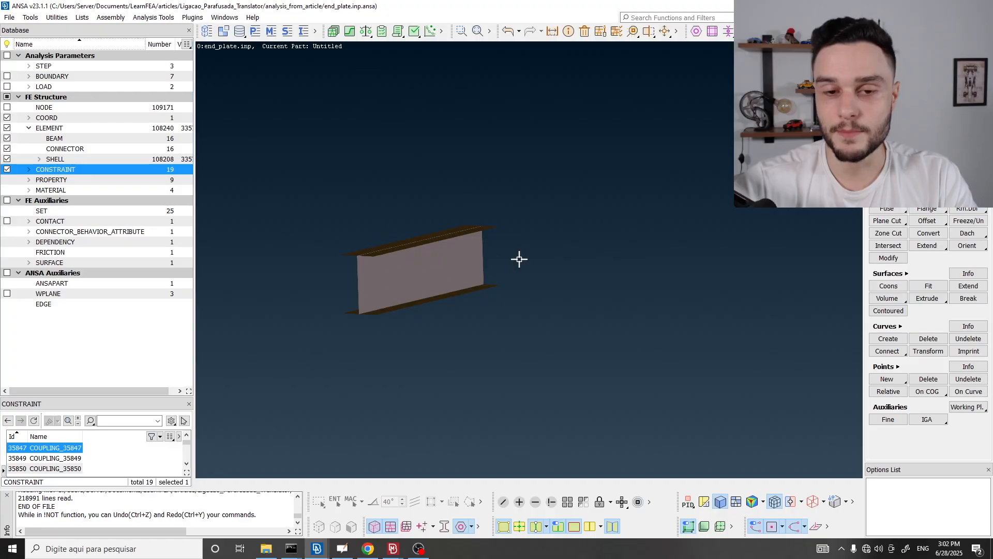
pyautogui.keyDown('ctrl'); pyautogui.moveTo(519, 260); pyautogui.dragTo(512, 288); pyautogui.keyUp('ctrl')
pyautogui.click(568, 503)
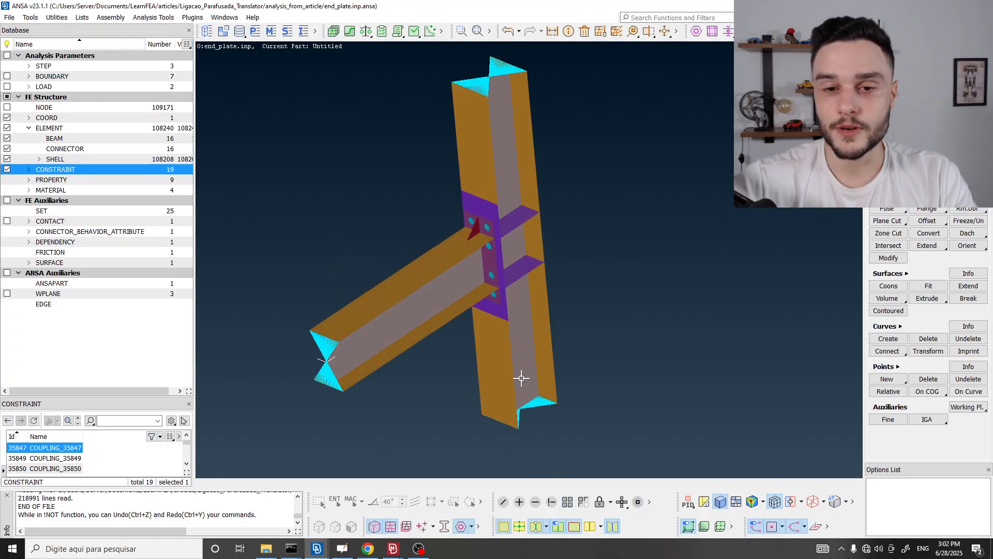
# - Examine the column and the coupling constraints at its ends
pyautogui.keyDown('ctrl'); pyautogui.moveTo(521, 378); pyautogui.dragTo(420, 328); pyautogui.keyUp('ctrl')
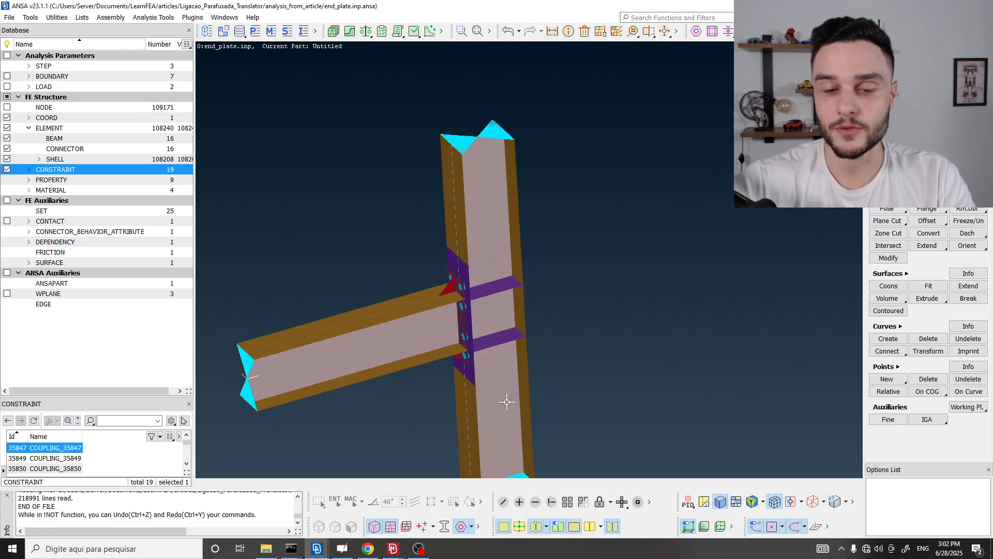
pyautogui.keyDown('ctrl'); pyautogui.moveTo(506, 402); pyautogui.dragTo(525, 376); pyautogui.keyUp('ctrl')
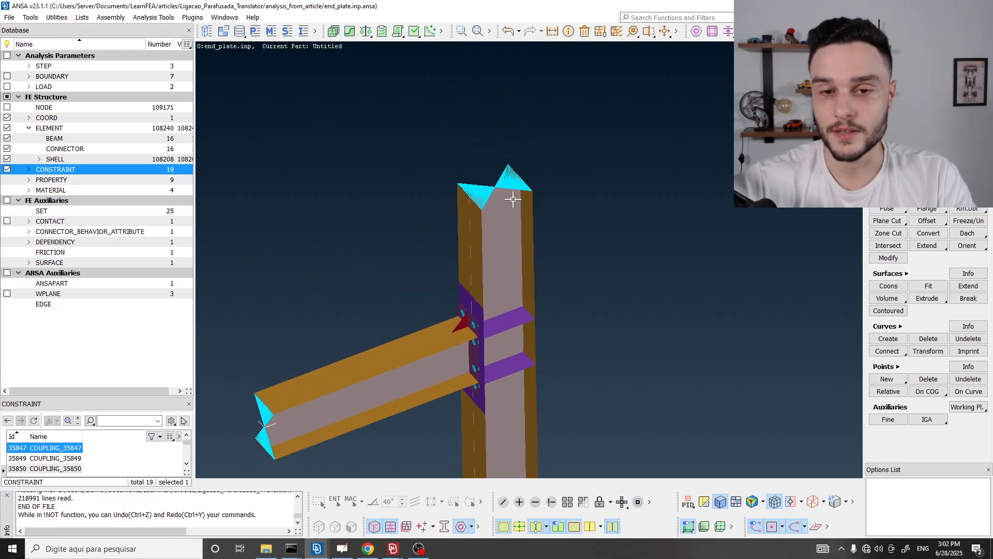
pyautogui.keyDown('ctrl'); pyautogui.moveTo(492, 191); pyautogui.dragTo(480, 108, button='middle'); pyautogui.keyUp('ctrl')
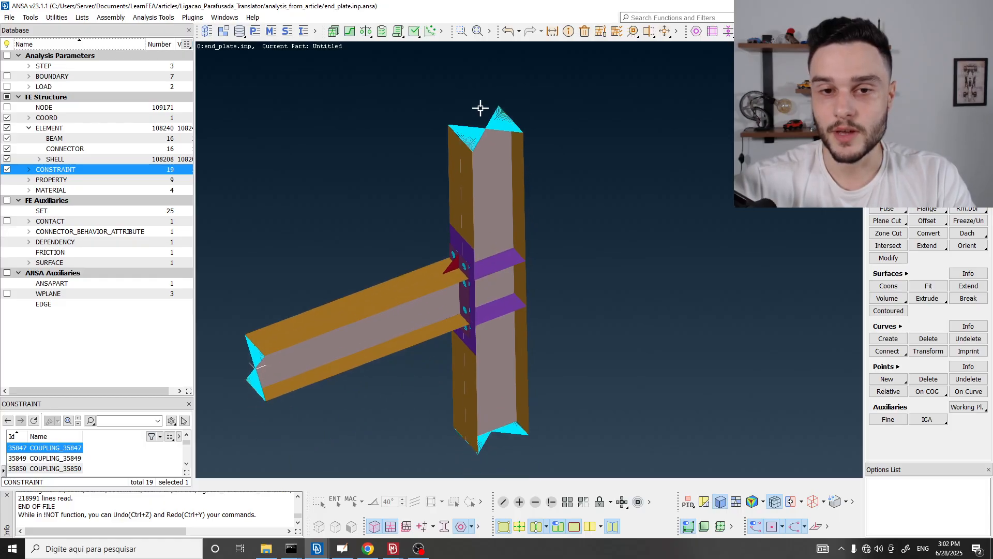
pyautogui.scroll(5, 492, 131)
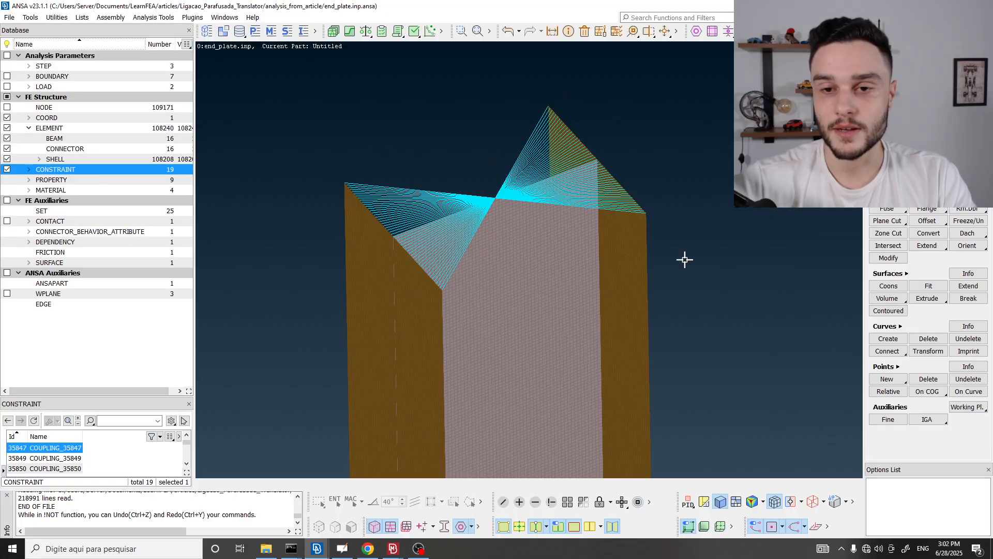
pyautogui.scroll(-5, 429, 111)
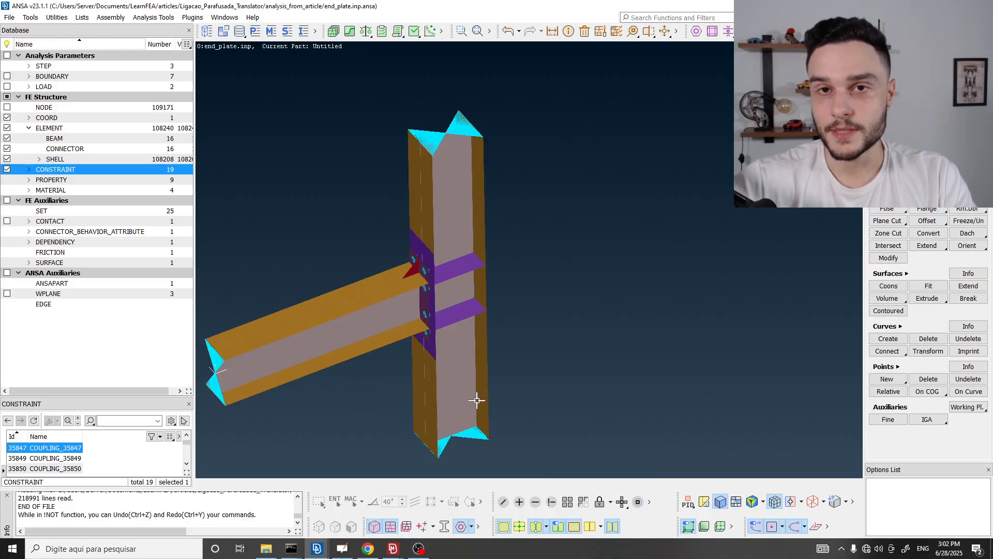
pyautogui.keyDown('ctrl'); pyautogui.moveTo(455, 347); pyautogui.dragTo(492, 291); pyautogui.keyUp('ctrl')
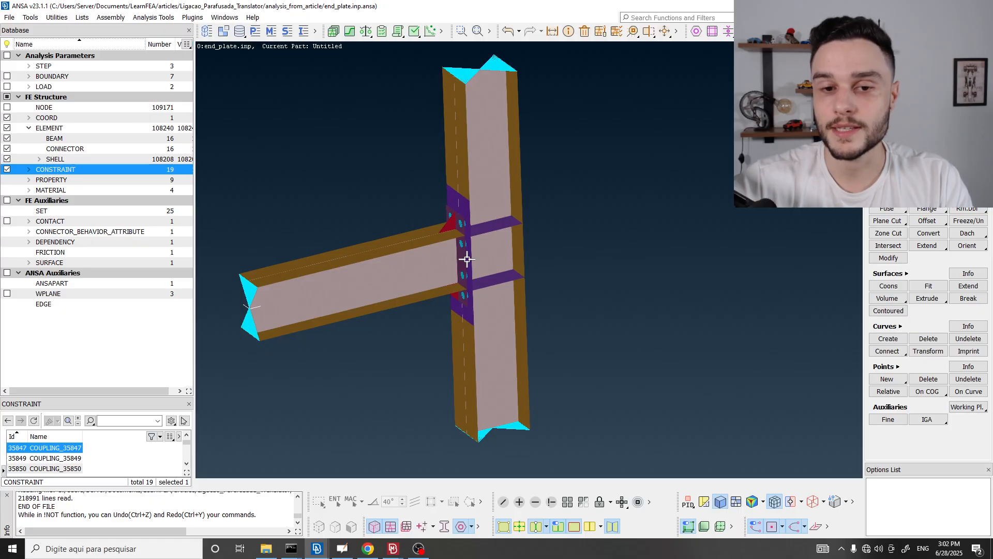
# - Start !Not with selection by property (PID) and examine the triangular stiffeners between the beam flanges and the end plate
pyautogui.click(552, 501)
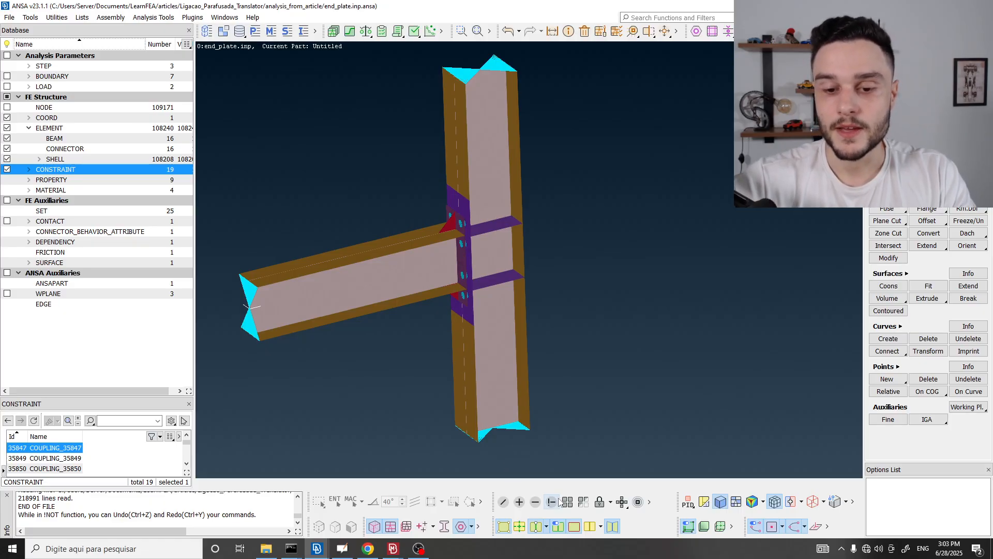
pyautogui.scroll(5, 443, 281)
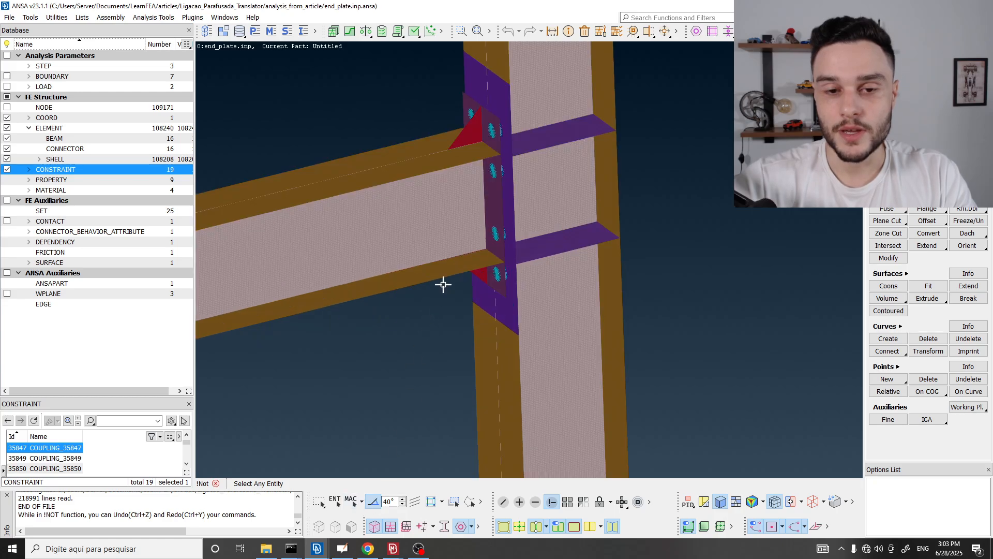
pyautogui.scroll(4, 479, 296)
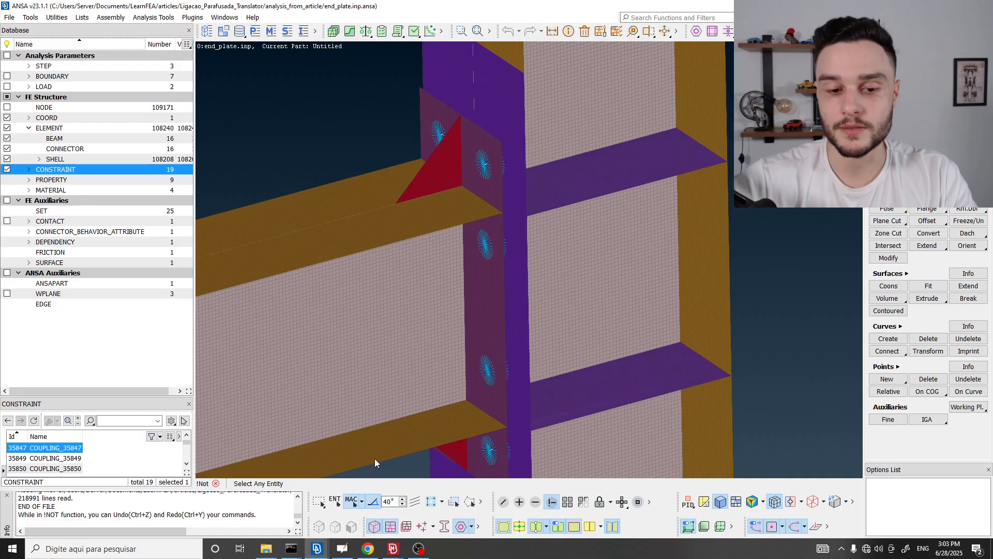
pyautogui.click(361, 502)
pyautogui.click(366, 430)
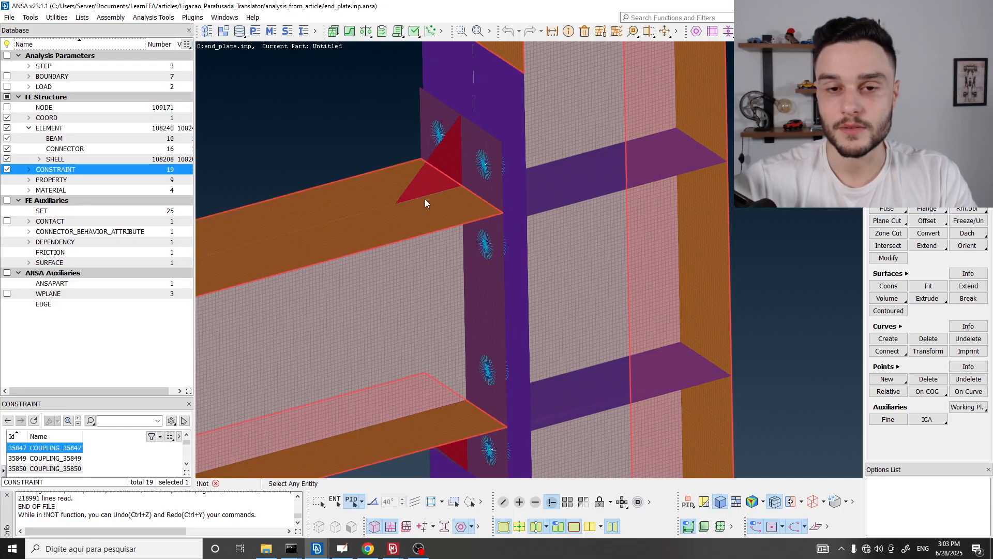
pyautogui.click(468, 156)
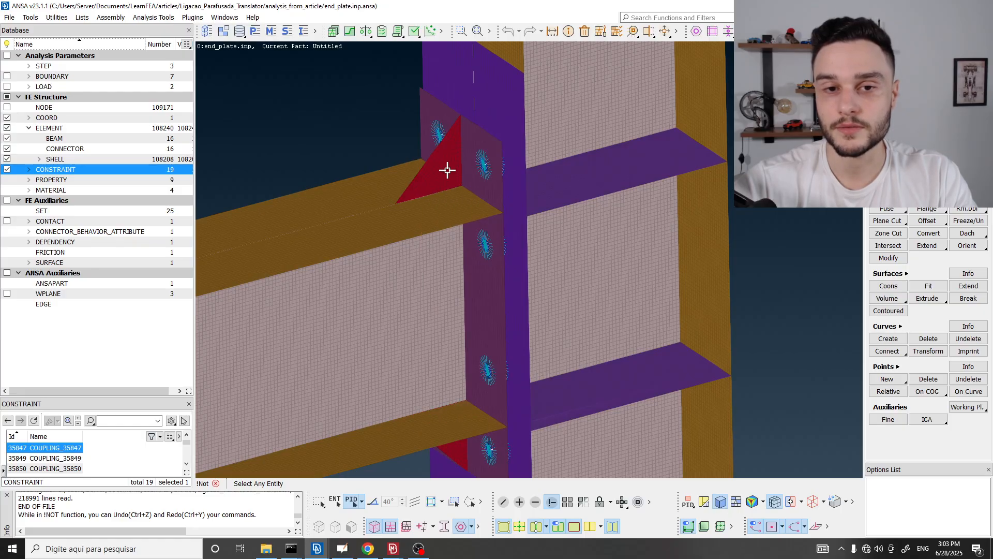
pyautogui.keyDown('ctrl'); pyautogui.moveTo(447, 169); pyautogui.dragTo(444, 33, button='middle'); pyautogui.keyUp('ctrl')
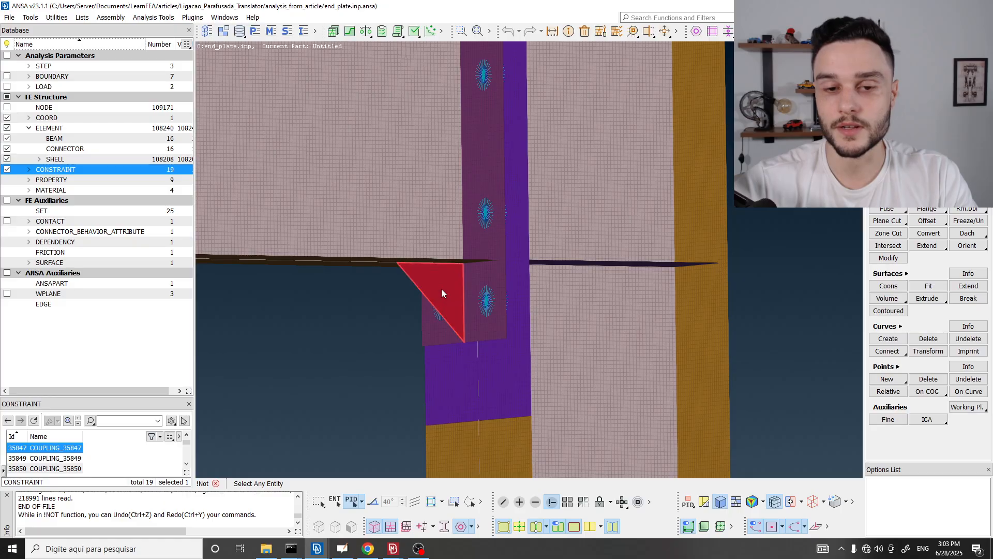
pyautogui.keyDown('ctrl'); pyautogui.moveTo(442, 289); pyautogui.dragTo(450, 349); pyautogui.keyUp('ctrl')
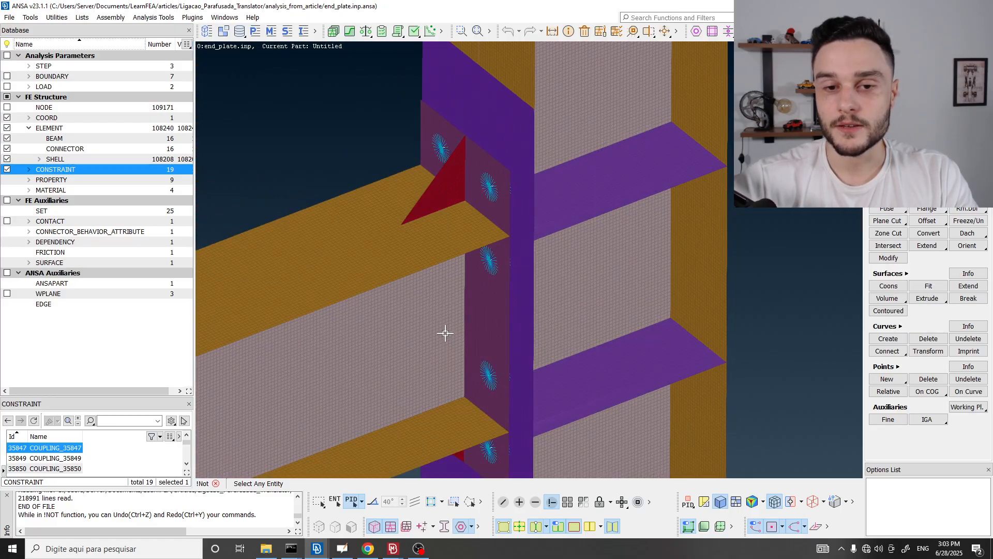
# - Examine the end plate and its bolt holes against the thickened column flange
pyautogui.scroll(-4, 440, 334)
pyautogui.scroll(5, 440, 333)
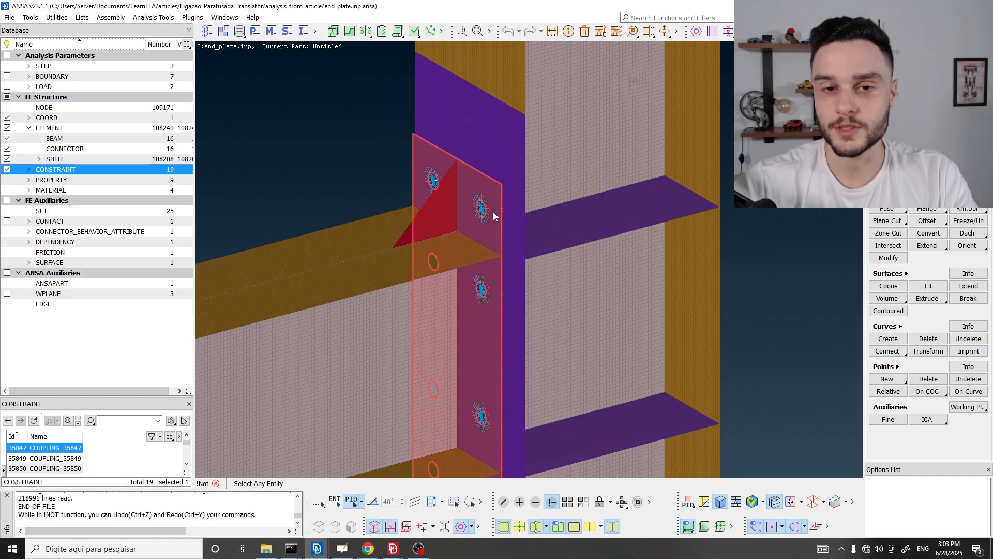
pyautogui.scroll(4, 465, 211)
pyautogui.keyDown('ctrl'); pyautogui.moveTo(466, 210); pyautogui.dragTo(440, 168); pyautogui.keyUp('ctrl')
pyautogui.scroll(-6, 505, 207)
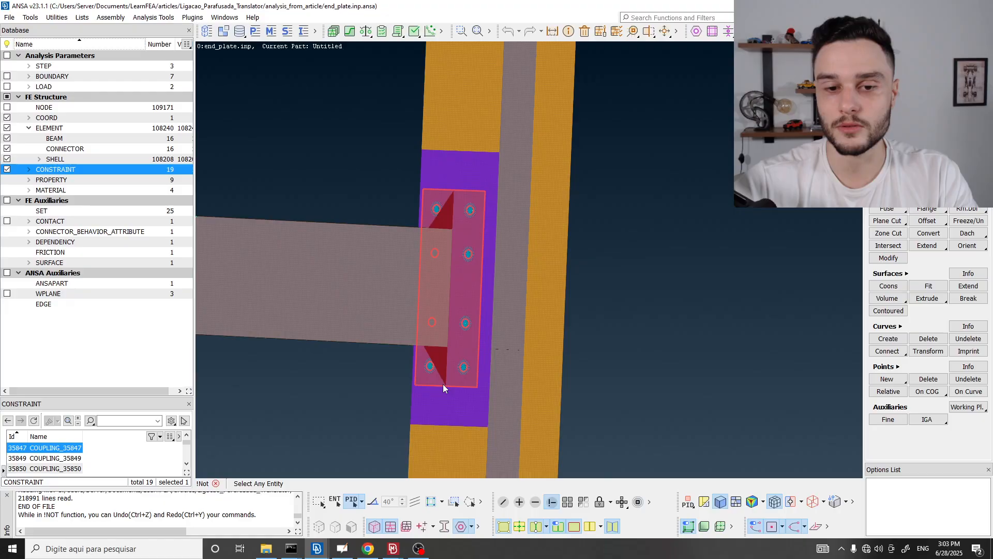
pyautogui.keyDown('ctrl'); pyautogui.moveTo(460, 373); pyautogui.dragTo(443, 337); pyautogui.keyUp('ctrl')
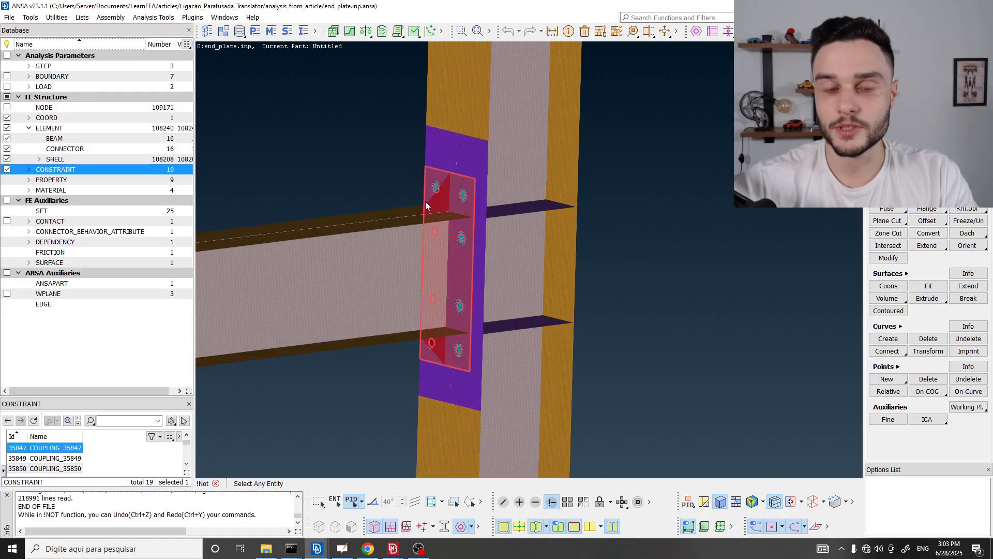
# - Examine the horizontal column stiffeners aligned with the beam flanges, including their position in the whole connection
pyautogui.keyDown('ctrl'); pyautogui.moveTo(515, 184); pyautogui.dragTo(469, 265); pyautogui.keyUp('ctrl')
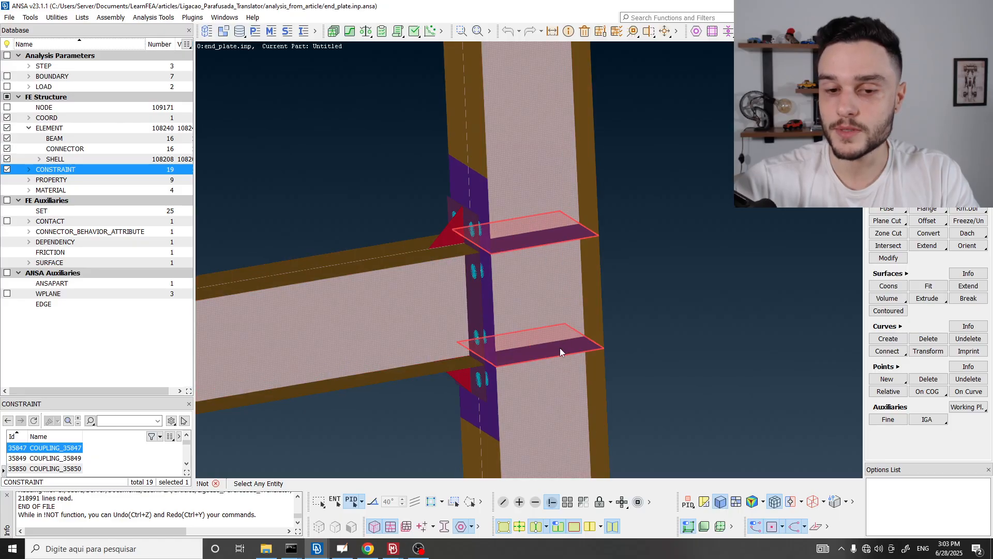
pyautogui.scroll(3, 560, 348)
pyautogui.moveTo(559, 347)
pyautogui.keyDown('ctrl'); pyautogui.mouseDown()
pyautogui.moveTo(537, 352)
pyautogui.moveTo(550, 347)
pyautogui.mouseUp(); pyautogui.keyUp('ctrl')
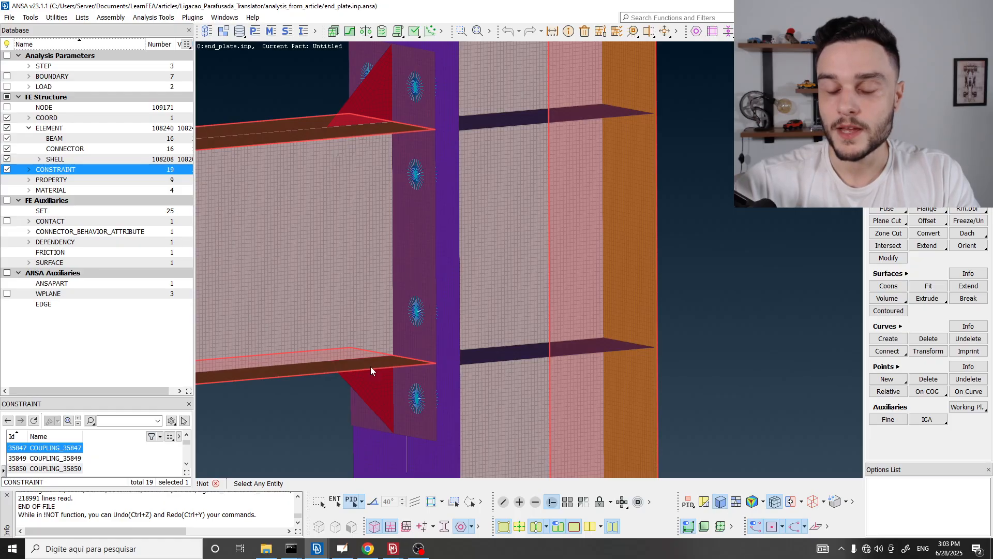
pyautogui.keyDown('ctrl'); pyautogui.moveTo(371, 366); pyautogui.dragTo(548, 362); pyautogui.keyUp('ctrl')
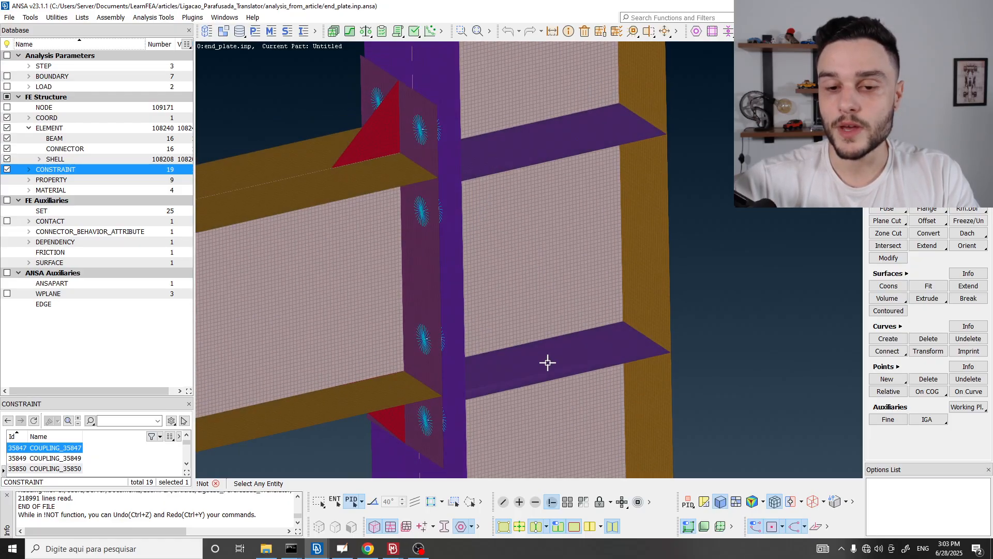
pyautogui.scroll(-5, 536, 279)
pyautogui.moveTo(536, 278)
pyautogui.keyDown('ctrl'); pyautogui.mouseDown()
pyautogui.moveTo(522, 290)
pyautogui.moveTo(536, 275)
pyautogui.mouseUp(); pyautogui.keyUp('ctrl')
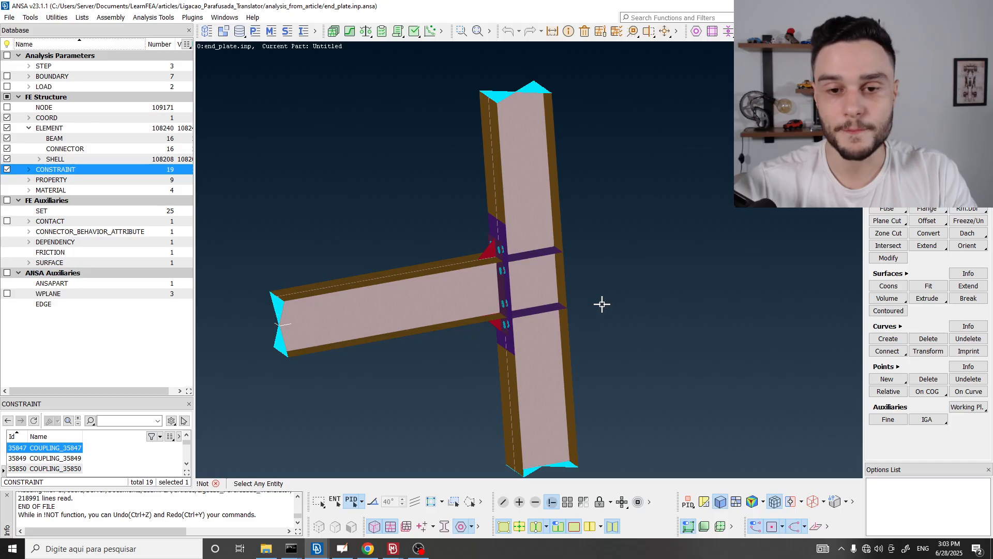
# - Inspect the coupling spiders and bolt elements joining the end plate holes to the column flange holes
pyautogui.scroll(5, 479, 235)
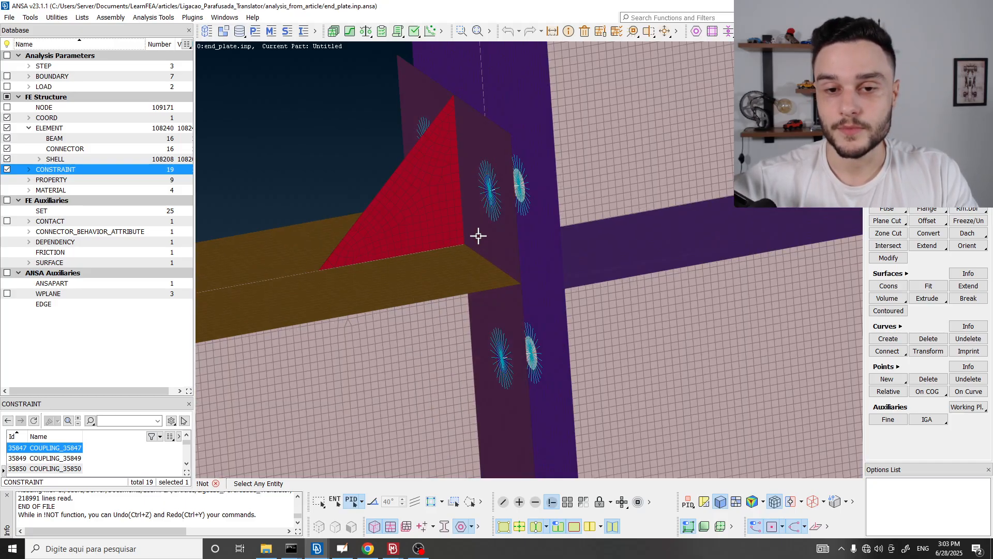
pyautogui.keyDown('ctrl'); pyautogui.moveTo(478, 236); pyautogui.dragTo(522, 315); pyautogui.keyUp('ctrl')
pyautogui.scroll(3, 497, 232)
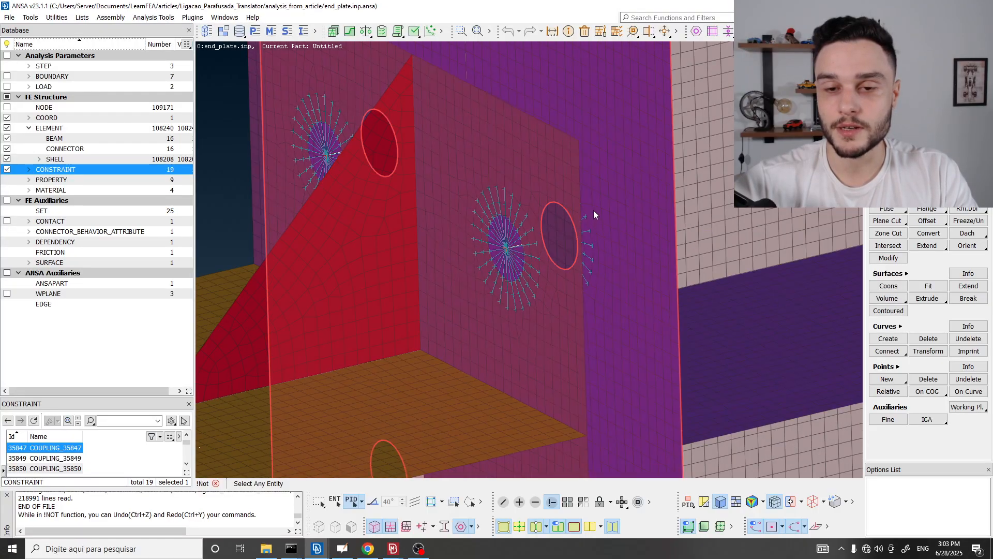
pyautogui.keyDown('ctrl'); pyautogui.moveTo(498, 261); pyautogui.dragTo(481, 259); pyautogui.keyUp('ctrl')
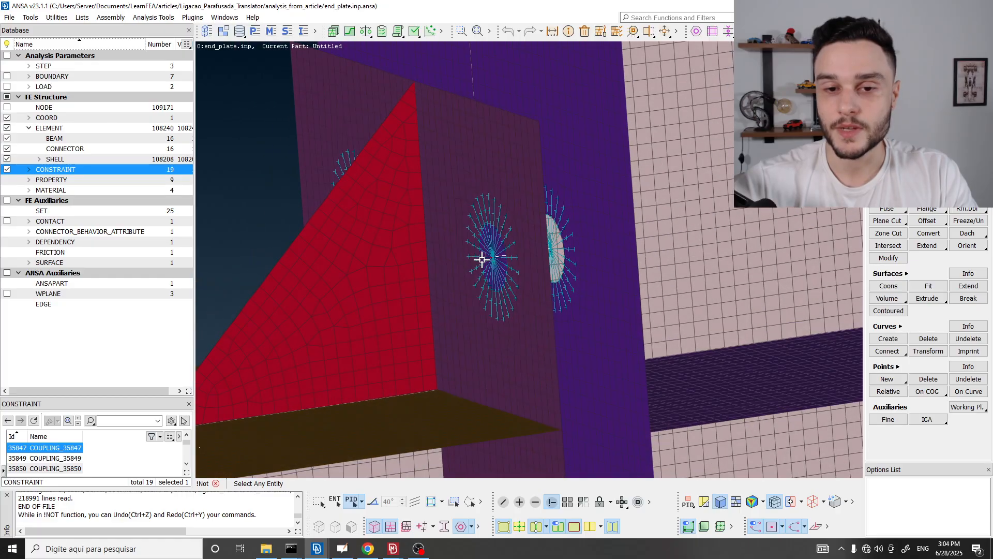
pyautogui.scroll(3, 494, 263)
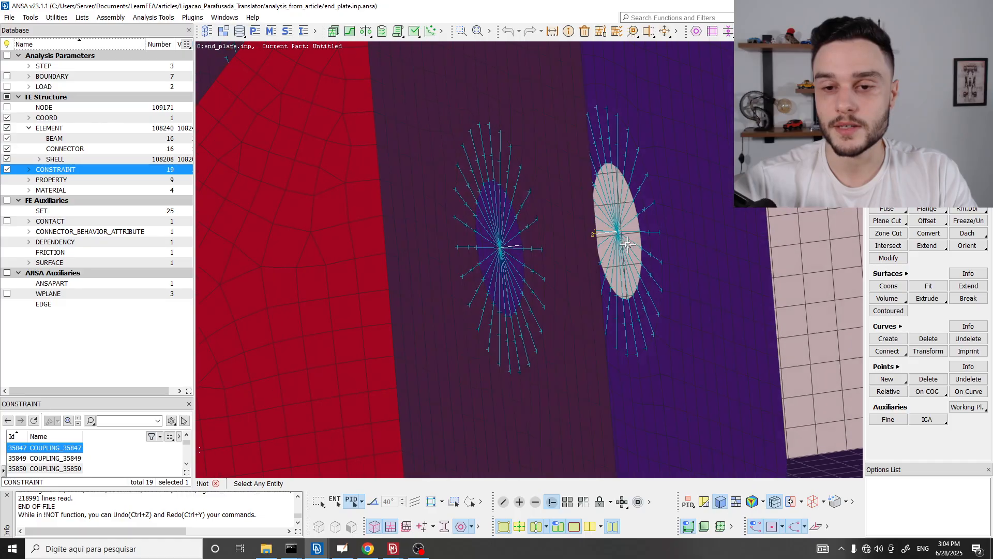
pyautogui.keyDown('ctrl'); pyautogui.moveTo(635, 246); pyautogui.dragTo(571, 242); pyautogui.keyUp('ctrl')
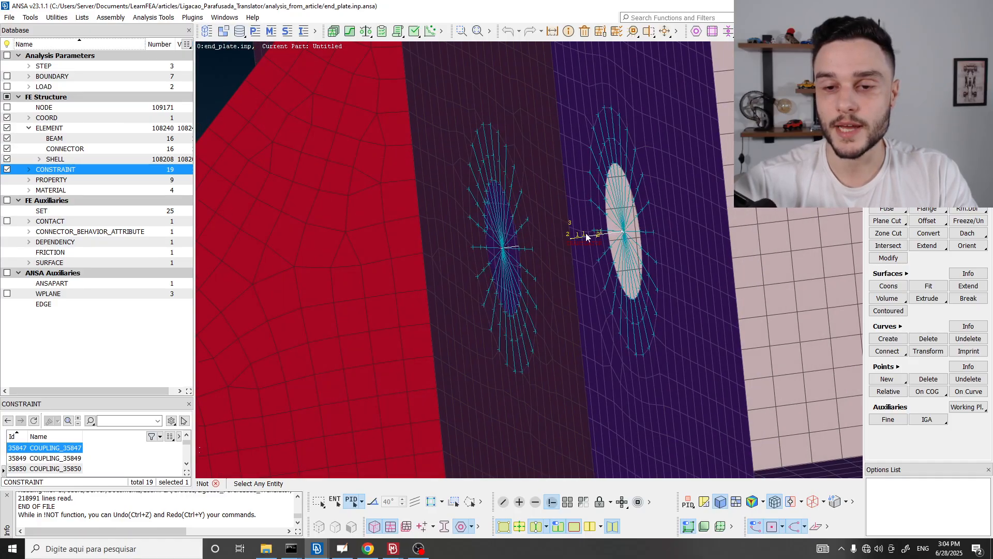
pyautogui.scroll(-5, 579, 228)
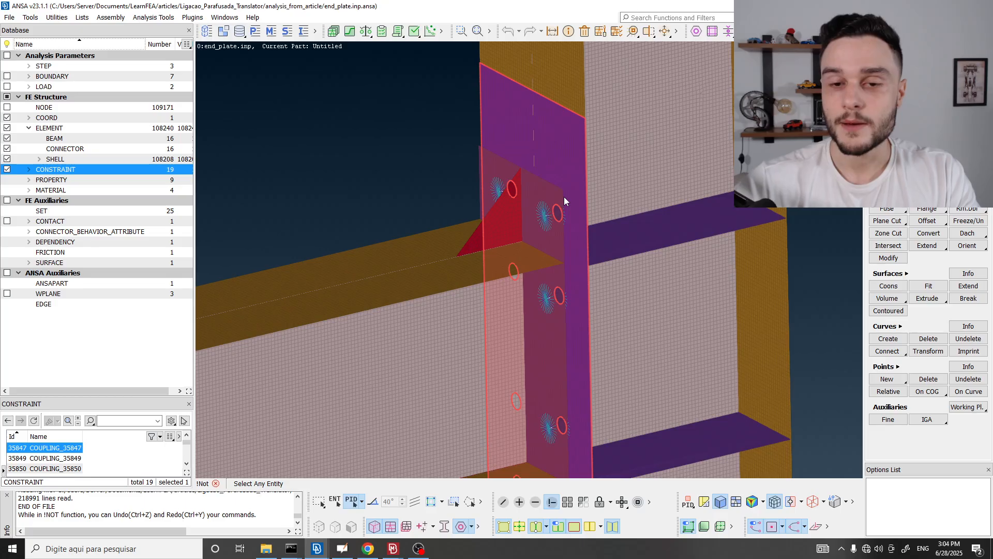
# - Switch to the Untitled.ansa model and inspect its solid bolts, washers and nuts around the end plate
pyautogui.moveTo(324, 553)
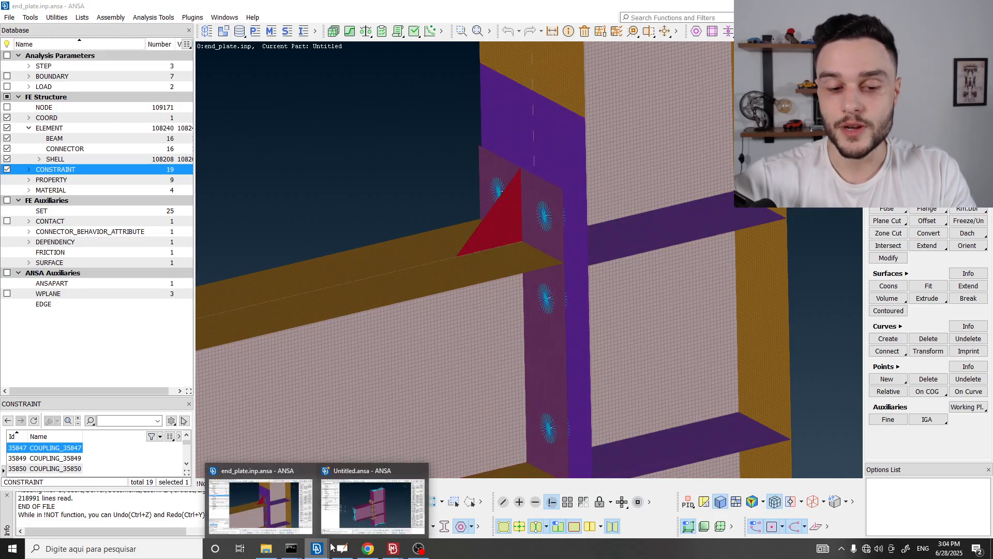
pyautogui.click(370, 505)
pyautogui.scroll(5, 480, 236)
pyautogui.scroll(3, 481, 234)
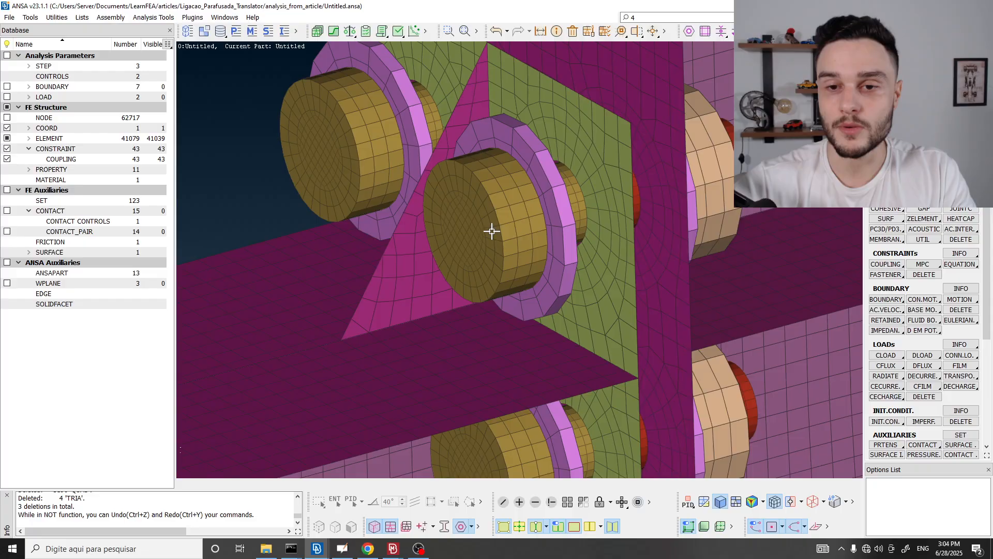
pyautogui.scroll(-3, 524, 248)
pyautogui.keyDown('ctrl'); pyautogui.moveTo(523, 247); pyautogui.dragTo(501, 270); pyautogui.keyUp('ctrl')
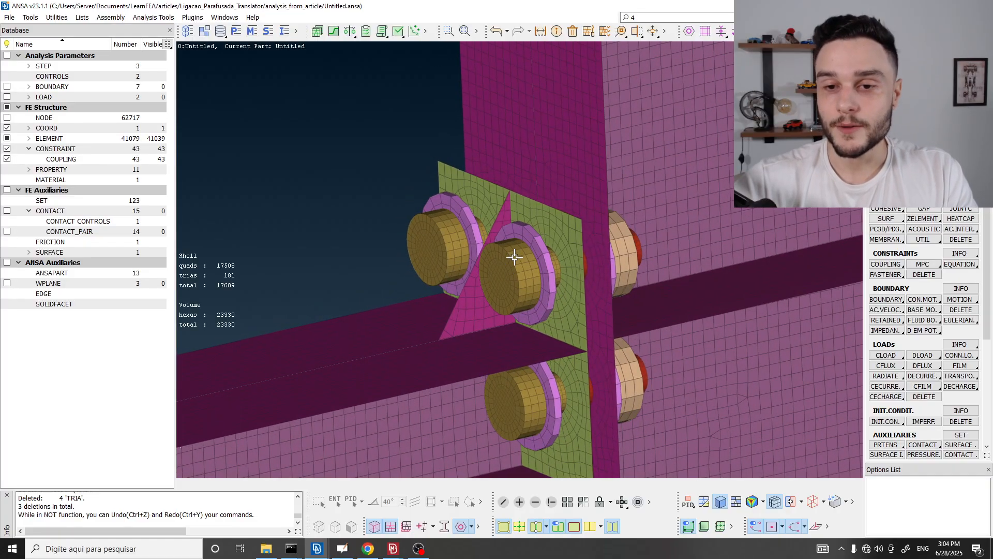
# - Switch to META and inspect the Von Mises stress and deformed shape of the whole translator_conn_bolts_v12 connection at its final state
pyautogui.scroll(-5, 520, 159)
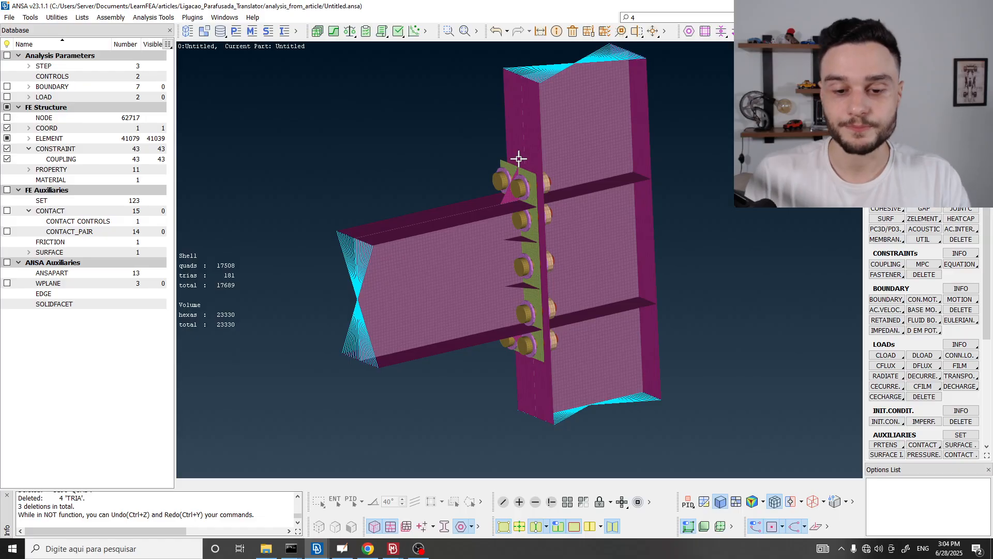
pyautogui.click(393, 549)
pyautogui.click(449, 511)
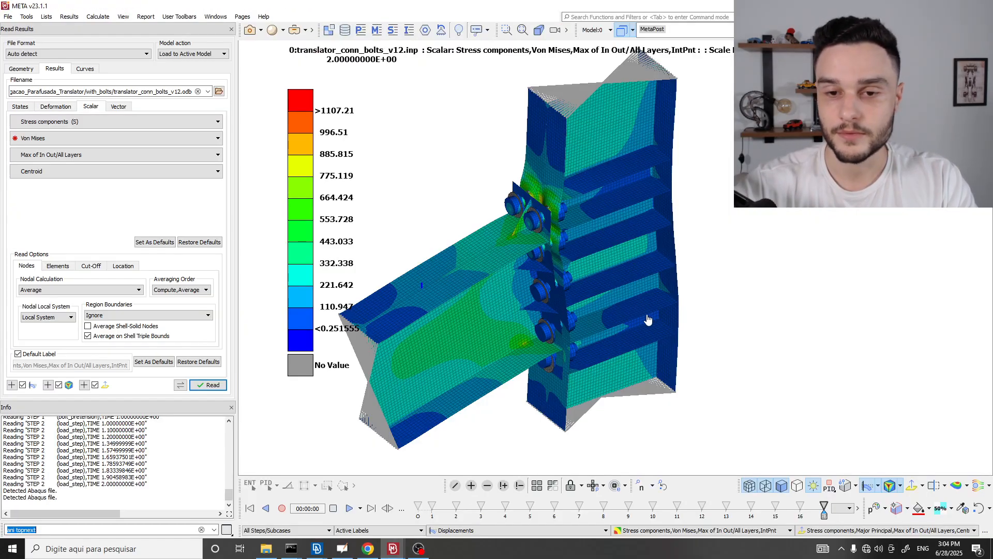
pyautogui.scroll(5, 560, 205)
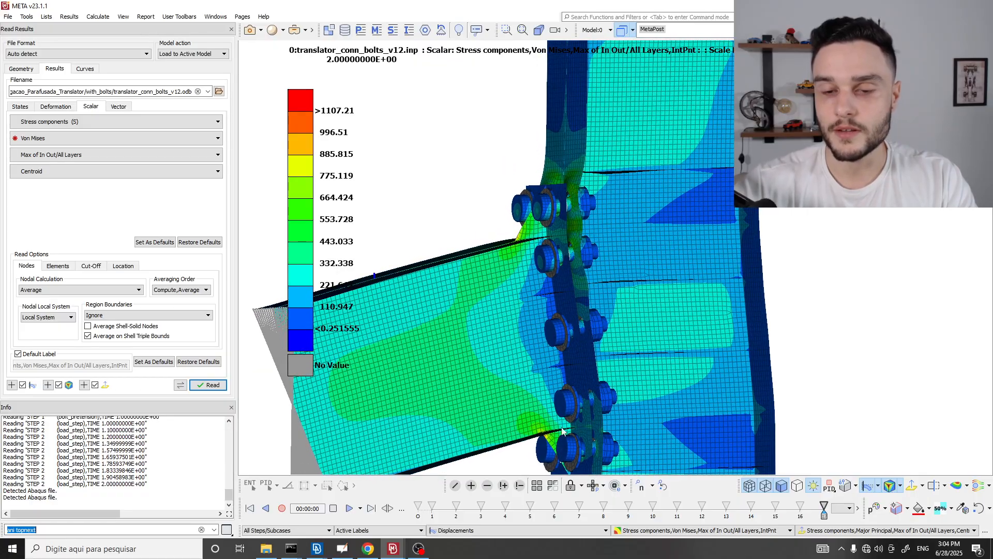
pyautogui.keyDown('ctrl'); pyautogui.moveTo(599, 337); pyautogui.dragTo(582, 226, button='middle'); pyautogui.keyUp('ctrl')
pyautogui.keyDown('ctrl'); pyautogui.moveTo(582, 226); pyautogui.dragTo(586, 313); pyautogui.keyUp('ctrl')
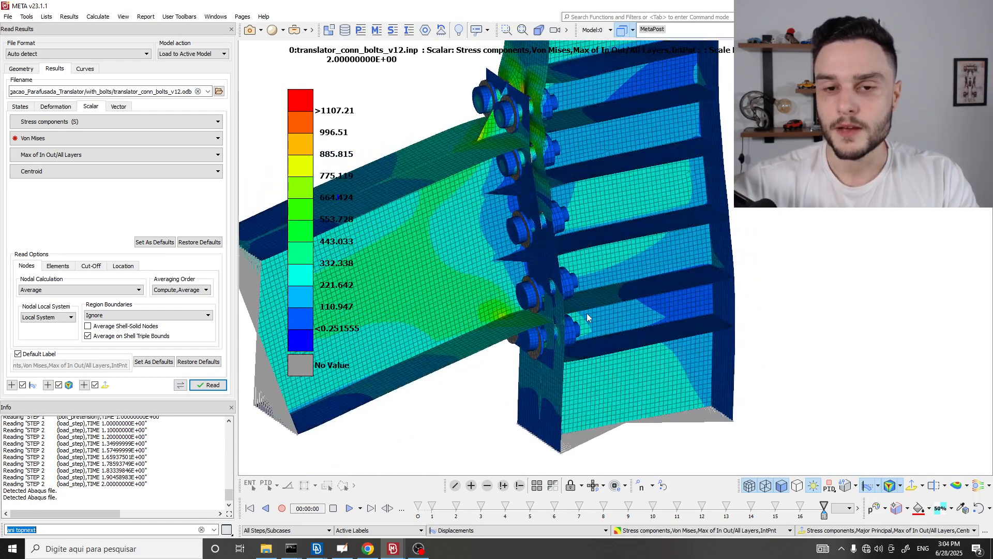
pyautogui.scroll(-3, 587, 313)
pyautogui.moveTo(825, 515)
pyautogui.mouseDown()
pyautogui.moveTo(511, 510)
pyautogui.moveTo(826, 499)
pyautogui.mouseUp()
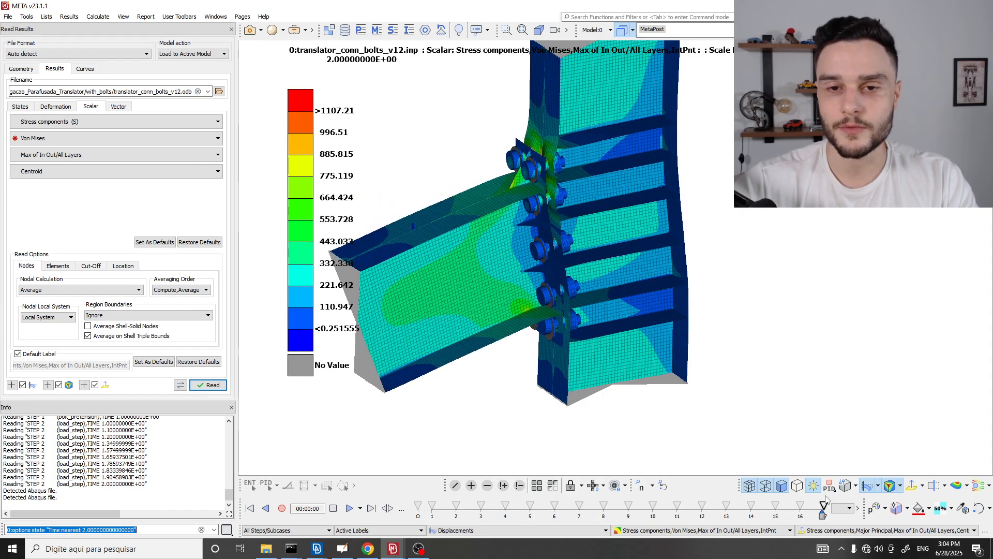
# - Examine the stresses around the upper bolt rows, the end plate and the deformed column flange
pyautogui.scroll(3, 591, 137)
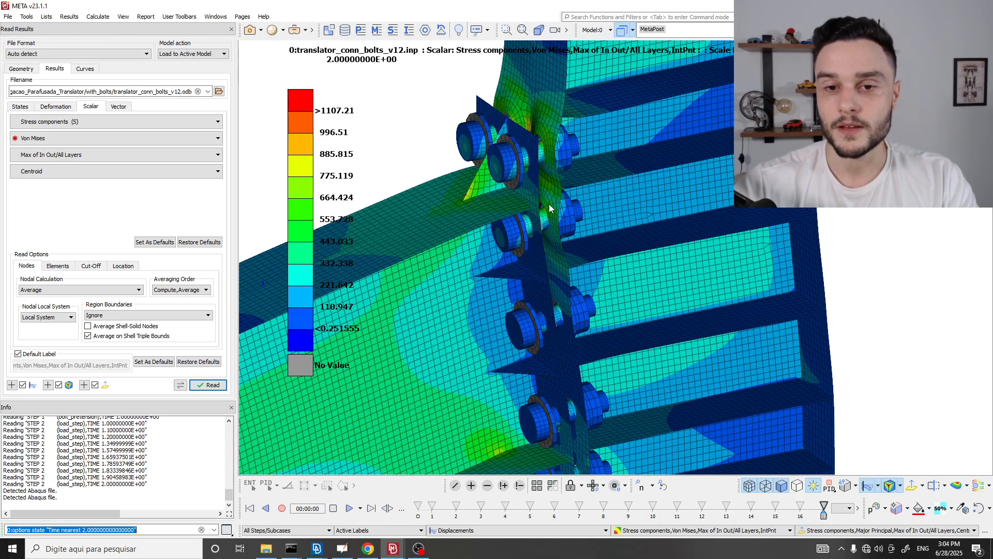
pyautogui.scroll(-3, 539, 142)
pyautogui.scroll(3, 539, 141)
pyautogui.moveTo(540, 142)
pyautogui.keyDown('ctrl'); pyautogui.mouseDown()
pyautogui.moveTo(550, 154)
pyautogui.moveTo(550, 144)
pyautogui.mouseUp(); pyautogui.keyUp('ctrl')
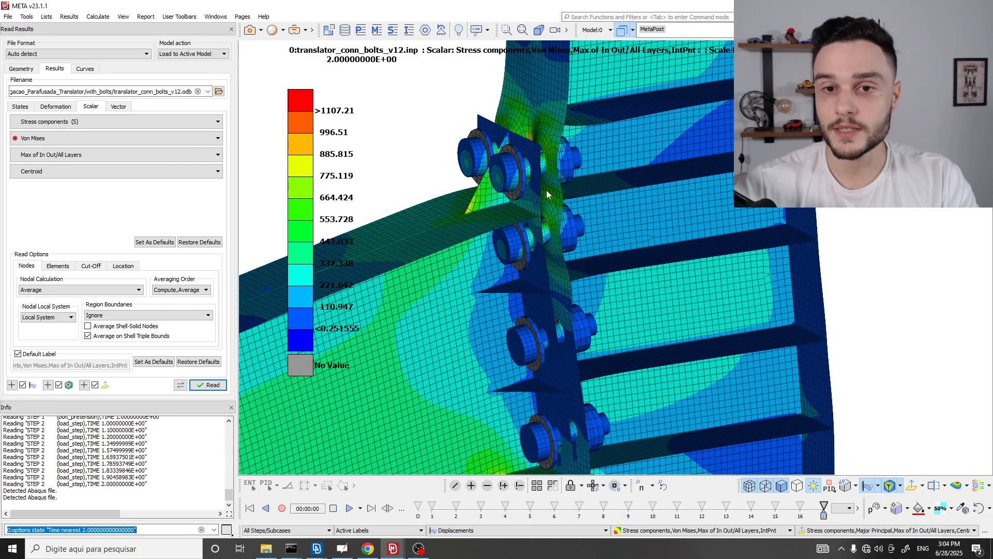
pyautogui.keyDown('ctrl'); pyautogui.moveTo(545, 205); pyautogui.dragTo(520, 204); pyautogui.keyUp('ctrl')
pyautogui.scroll(-5, 520, 204)
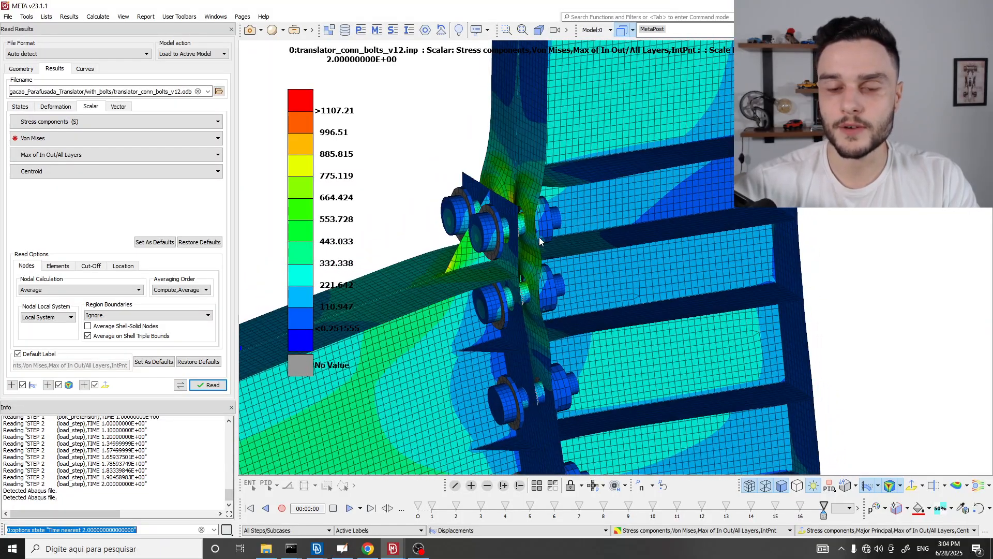
pyautogui.scroll(4, 516, 136)
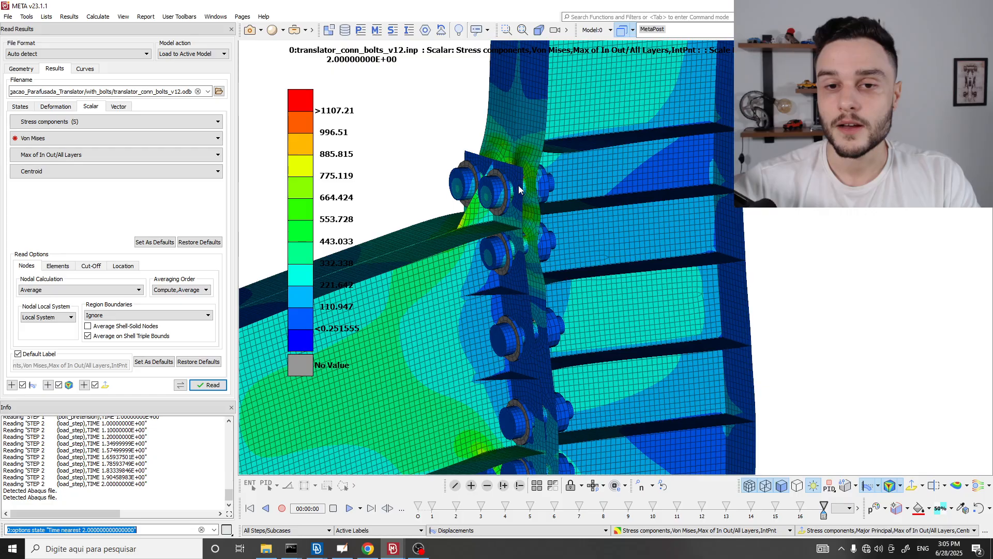
# - Inspect the upper bolt shanks and the gap between end plate and column flange from the side, including the overall connection
pyautogui.scroll(6, 519, 185)
pyautogui.keyDown('ctrl'); pyautogui.moveTo(517, 187); pyautogui.dragTo(394, 152); pyautogui.keyUp('ctrl')
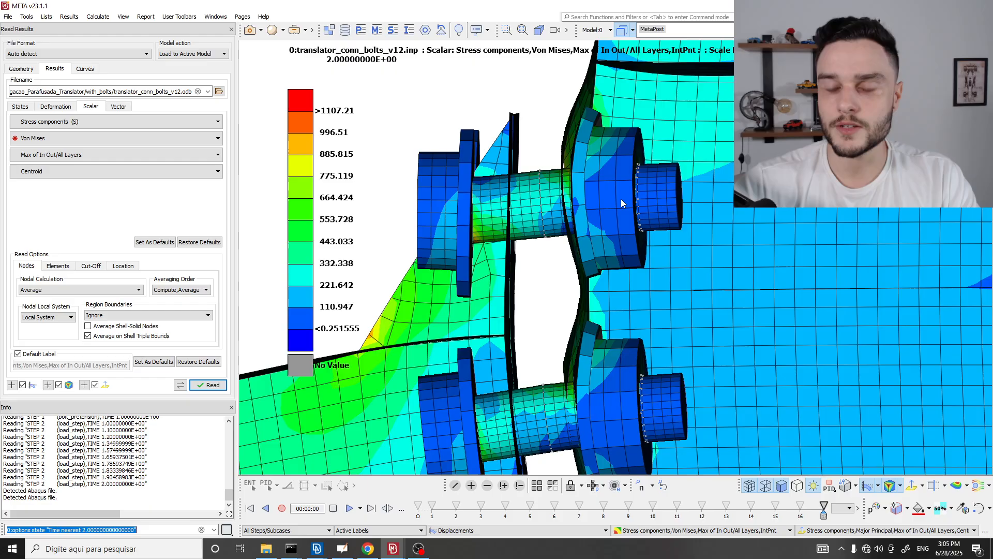
pyautogui.scroll(-6, 621, 199)
pyautogui.keyDown('ctrl'); pyautogui.moveTo(538, 162); pyautogui.dragTo(585, 268); pyautogui.keyUp('ctrl')
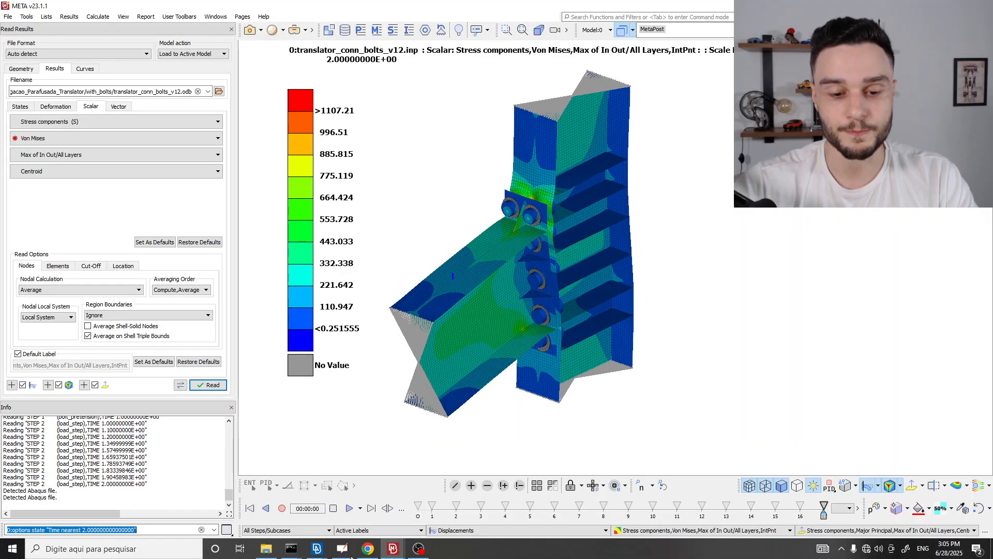
# - Switch to the end_plate.inp.ansa model in ANSA and view the complete beam-to-column connection
pyautogui.moveTo(317, 548)
pyautogui.click(366, 525)
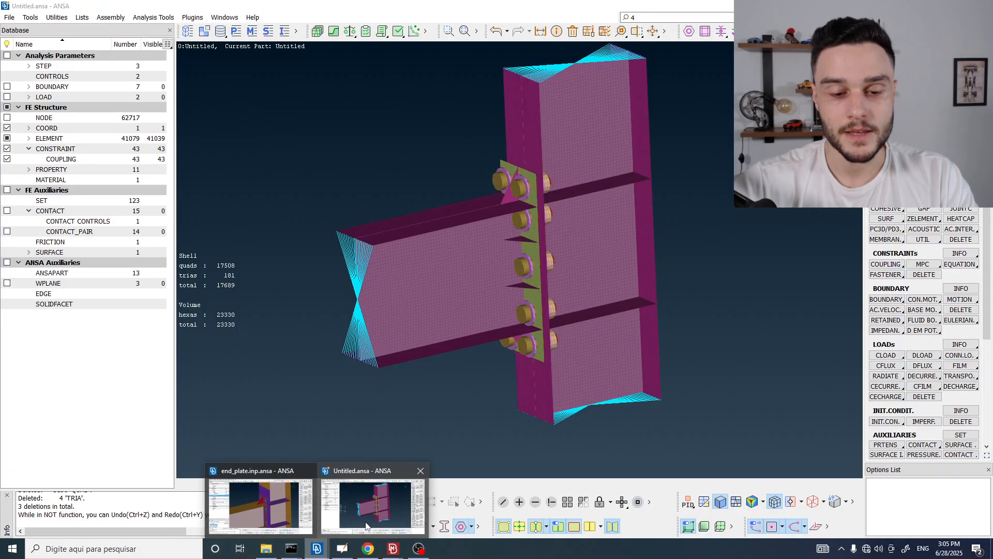
pyautogui.click(260, 505)
pyautogui.scroll(-5, 566, 239)
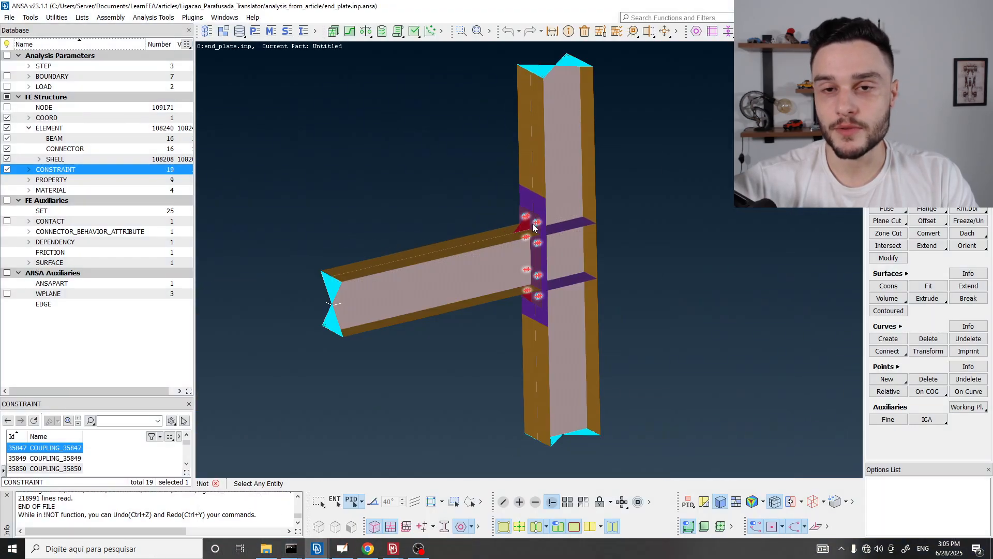
pyautogui.keyDown('ctrl'); pyautogui.moveTo(529, 228); pyautogui.dragTo(516, 249); pyautogui.keyUp('ctrl')
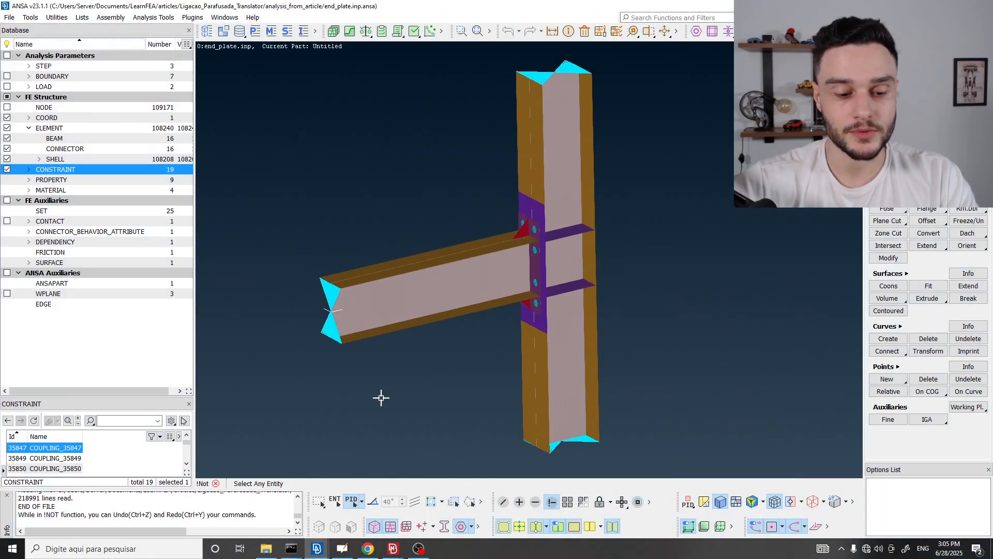
# - Open the End_Plate_Exercise folder on the desktop and point out its two reference PDFs and the End_Plate_Exercise.docx document
pyautogui.press('super')
pyautogui.press('super')
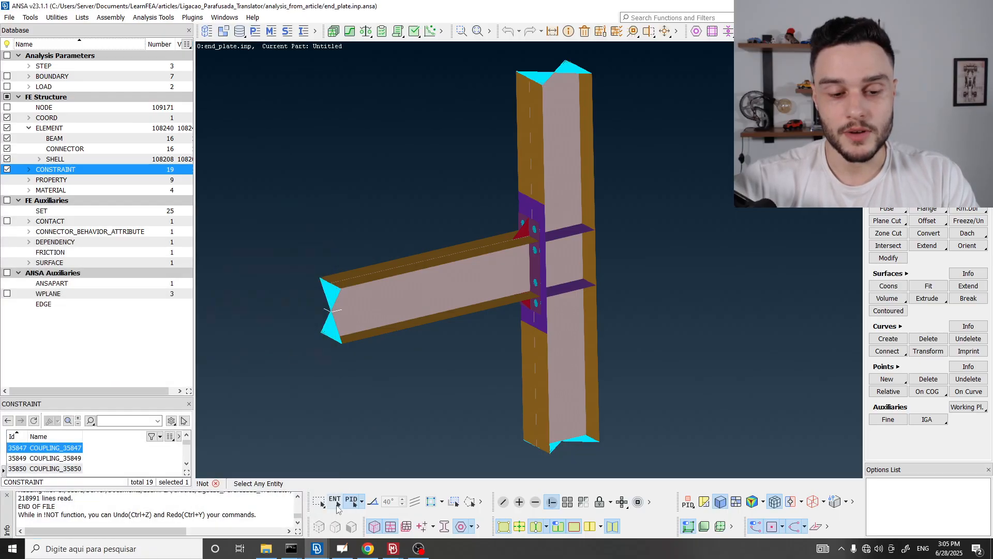
pyautogui.press('super+d')
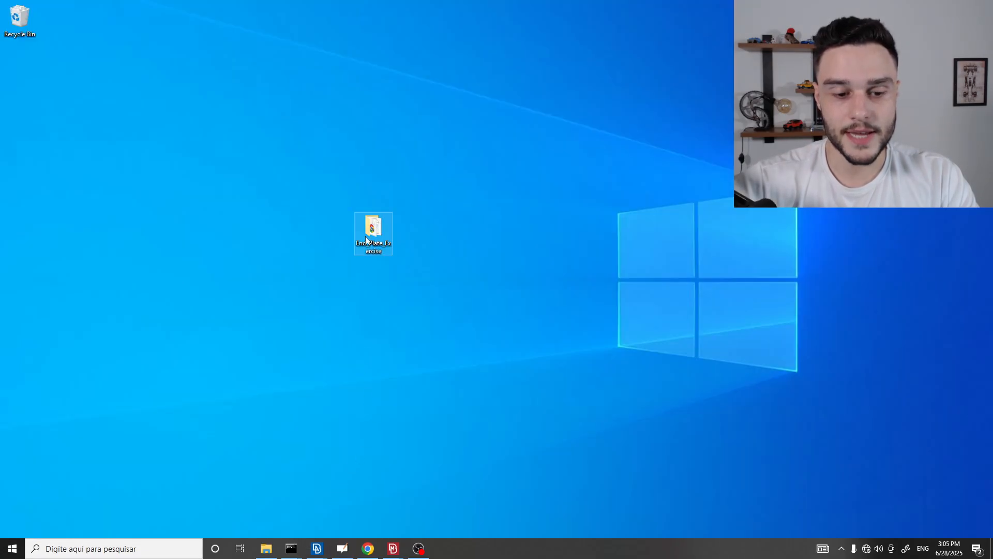
pyautogui.moveTo(267, 553)
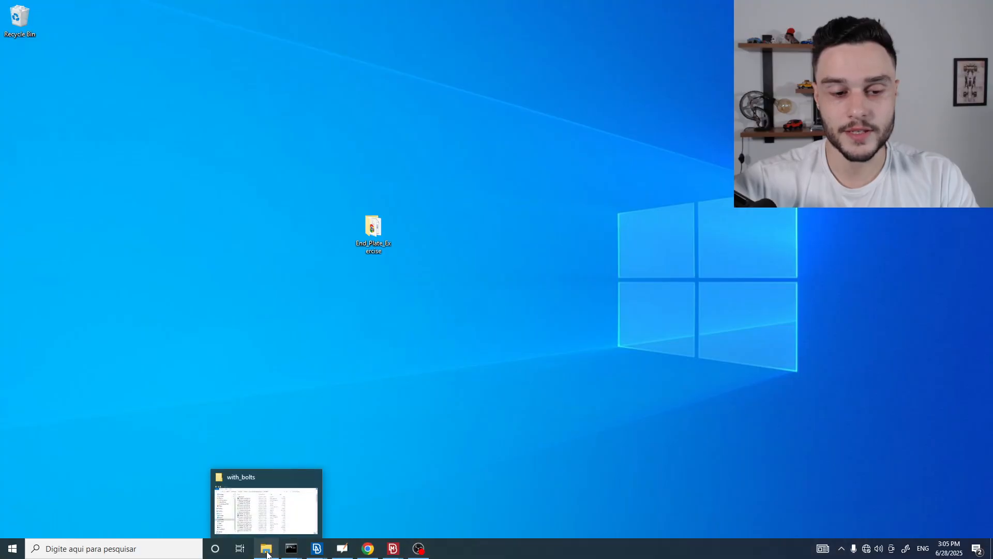
pyautogui.click(378, 228)
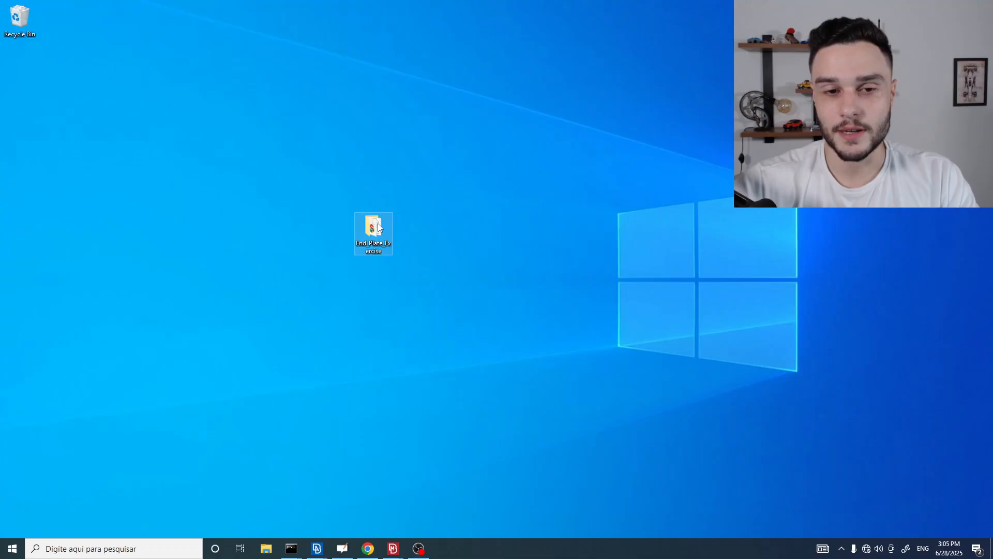
pyautogui.doubleClick(378, 227)
pyautogui.moveTo(342, 264); pyautogui.dragTo(244, 219)
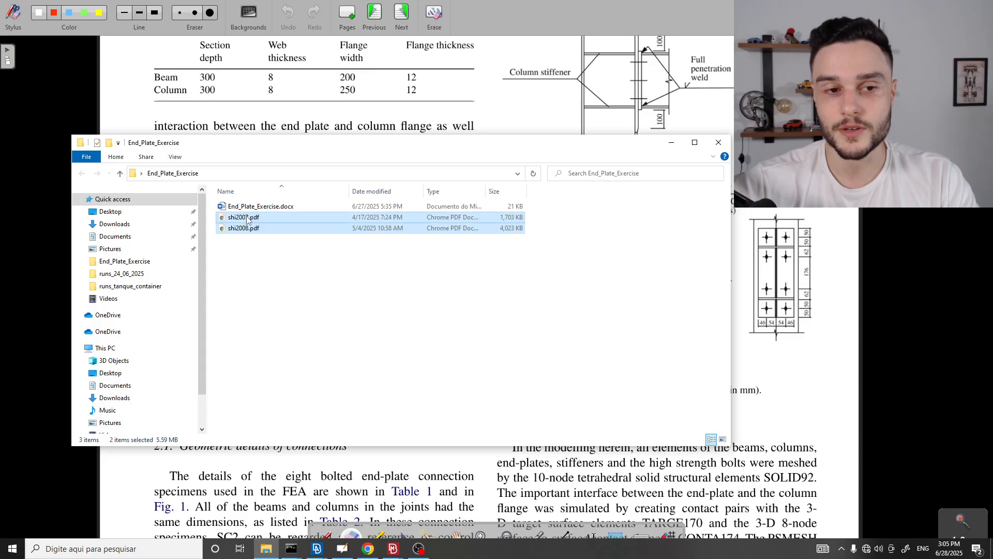
pyautogui.click(262, 207)
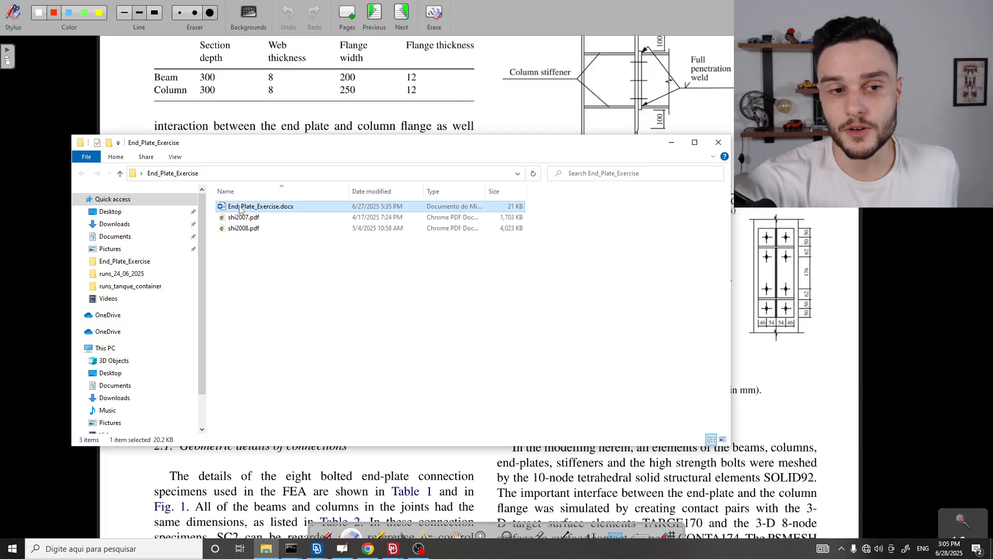
pyautogui.click(325, 279)
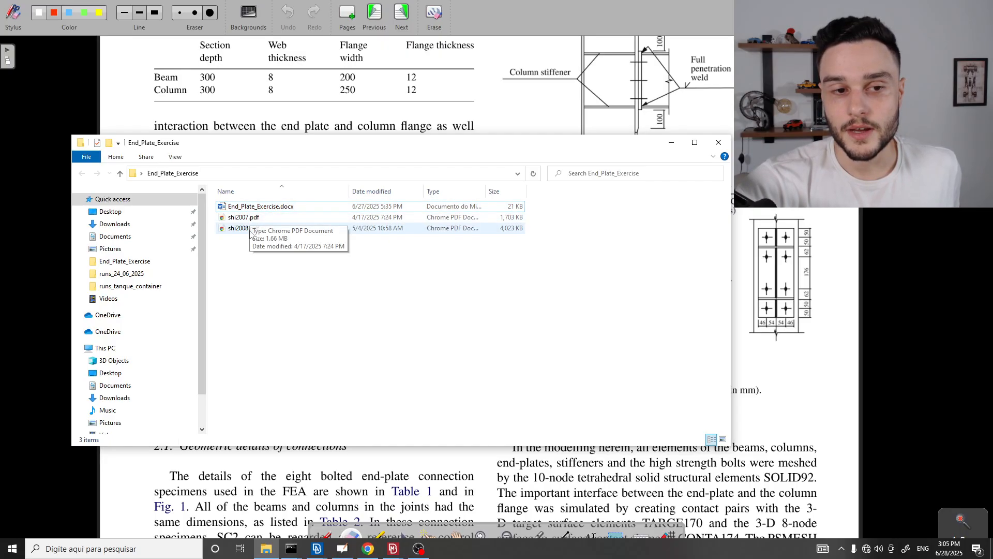
# - Create a folder named end_plate_model inside End_Plate_Exercise and open it
pyautogui.rightClick(265, 255)
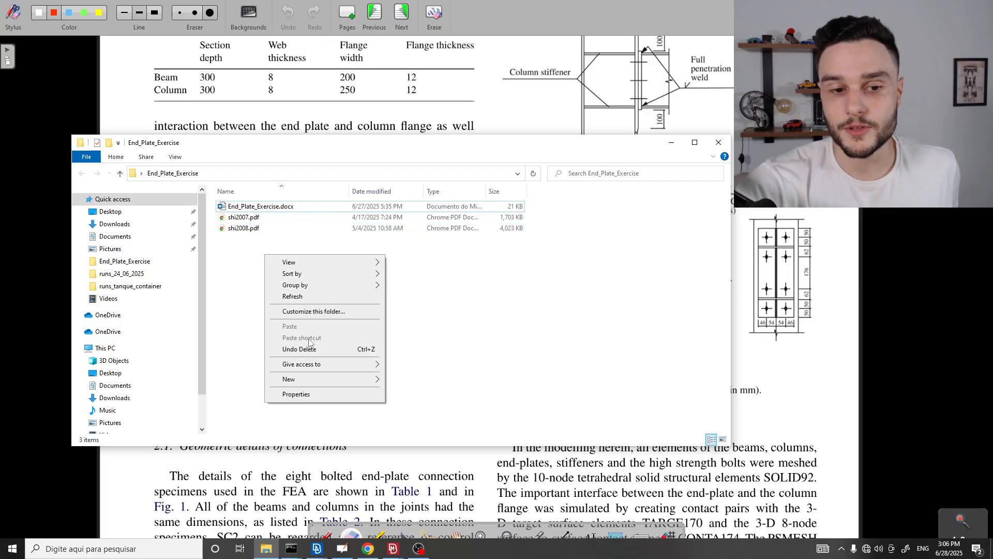
pyautogui.moveTo(320, 379)
pyautogui.click(409, 381)
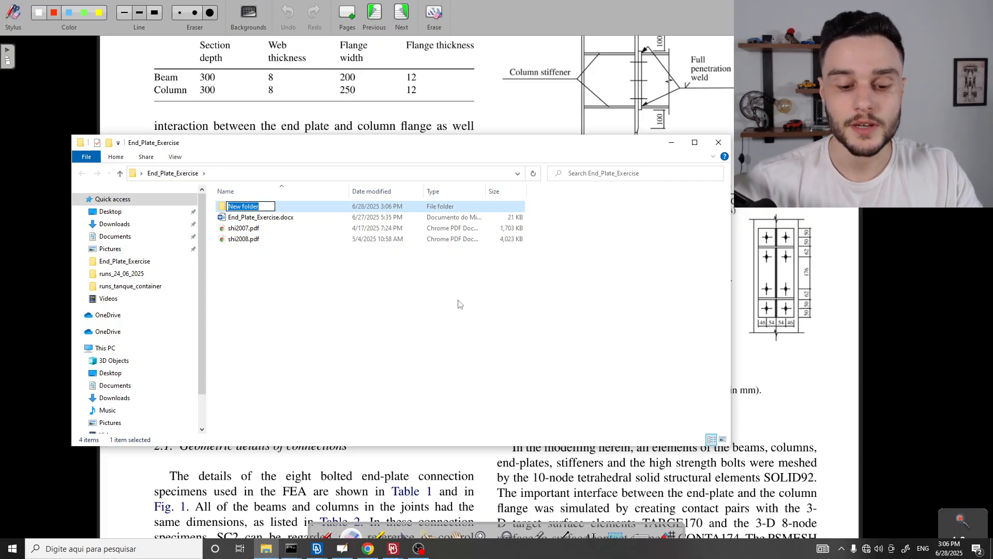
pyautogui.write('end')
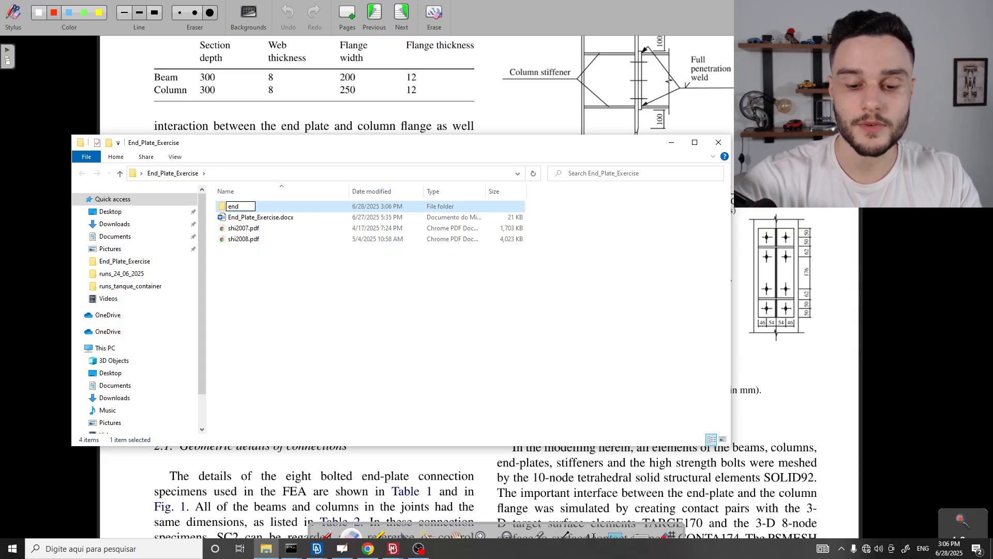
pyautogui.write('_plate_m')
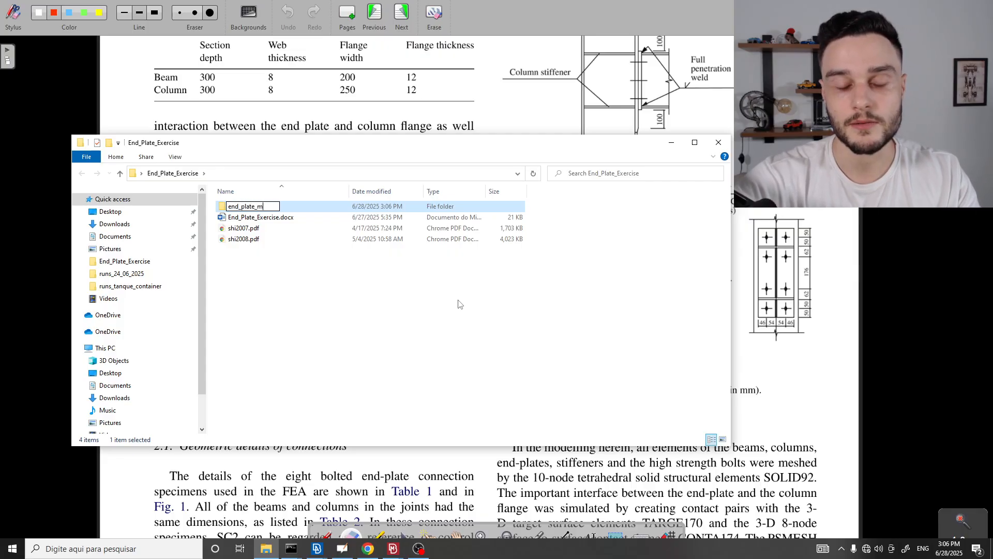
pyautogui.write('odel')
pyautogui.press('Return')
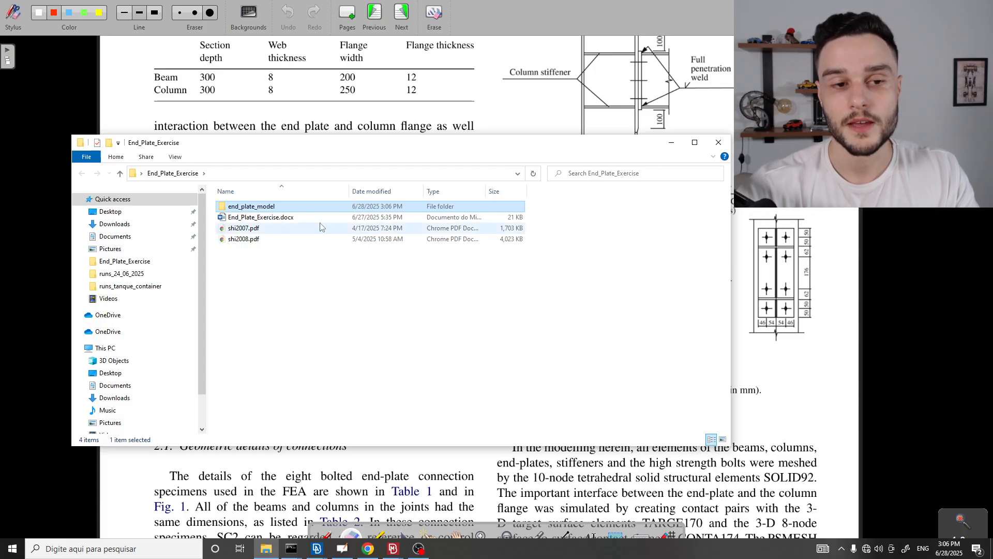
pyautogui.doubleClick(279, 207)
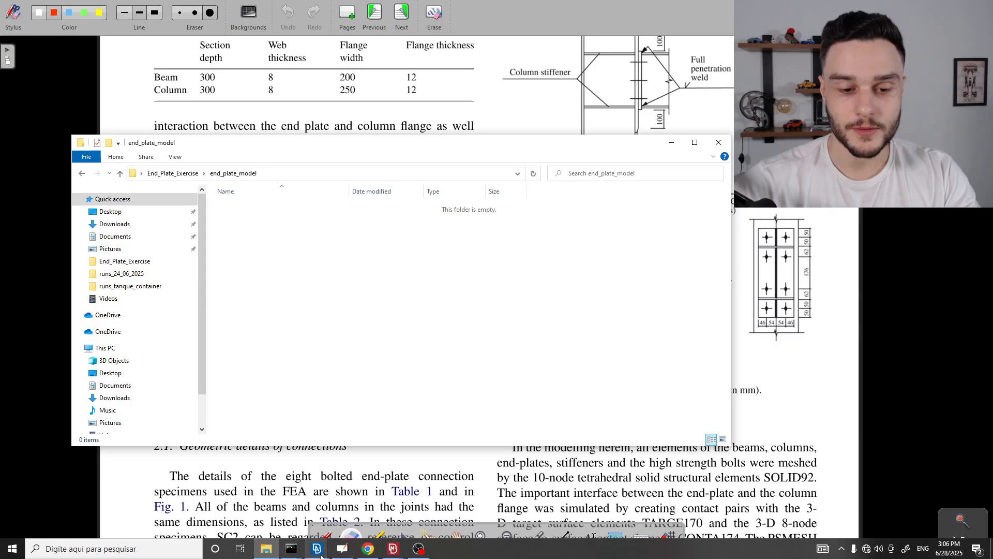
# - Start a new ANSA v23.1.1 session and bring its launcher window to the front
pyautogui.press('super+d')
pyautogui.click(422, 312)
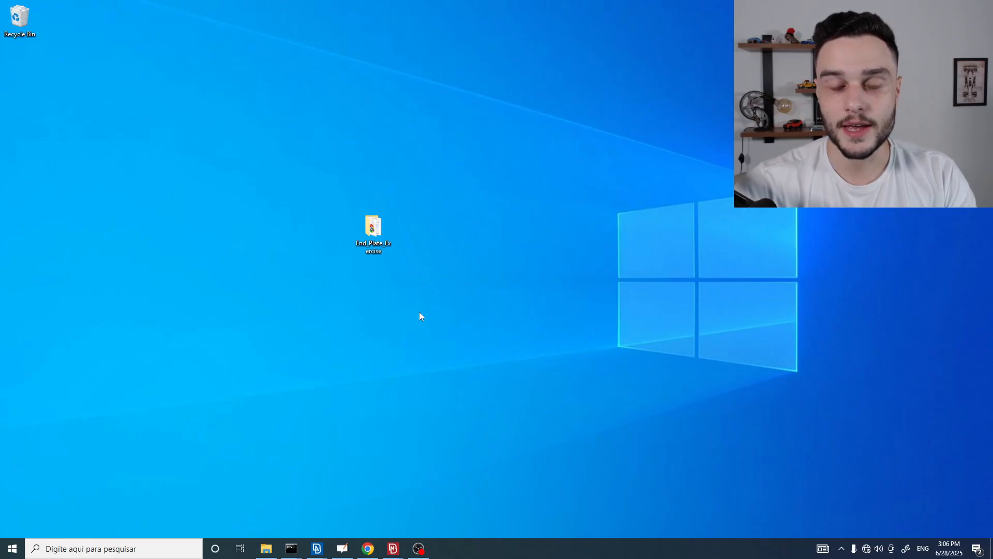
pyautogui.click(12, 548)
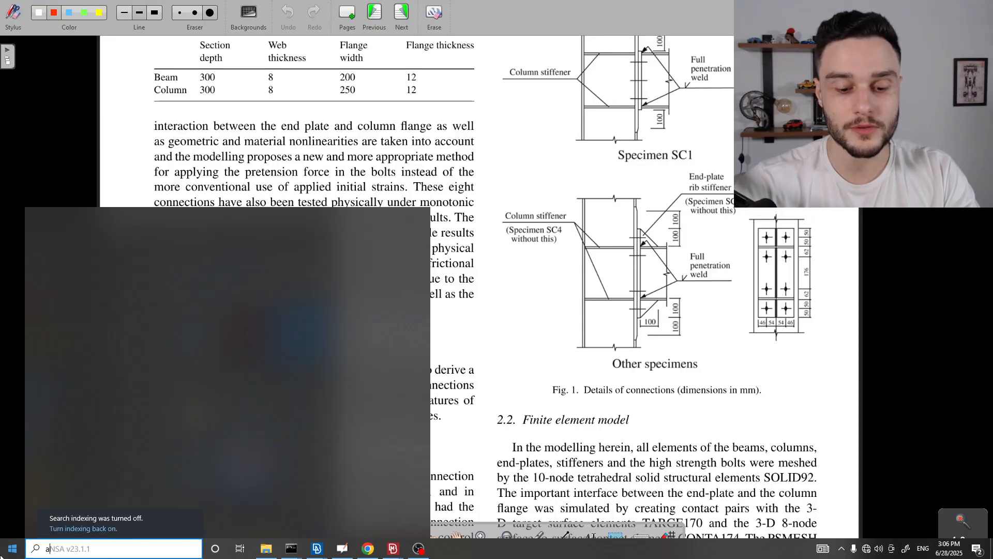
pyautogui.write('ansa')
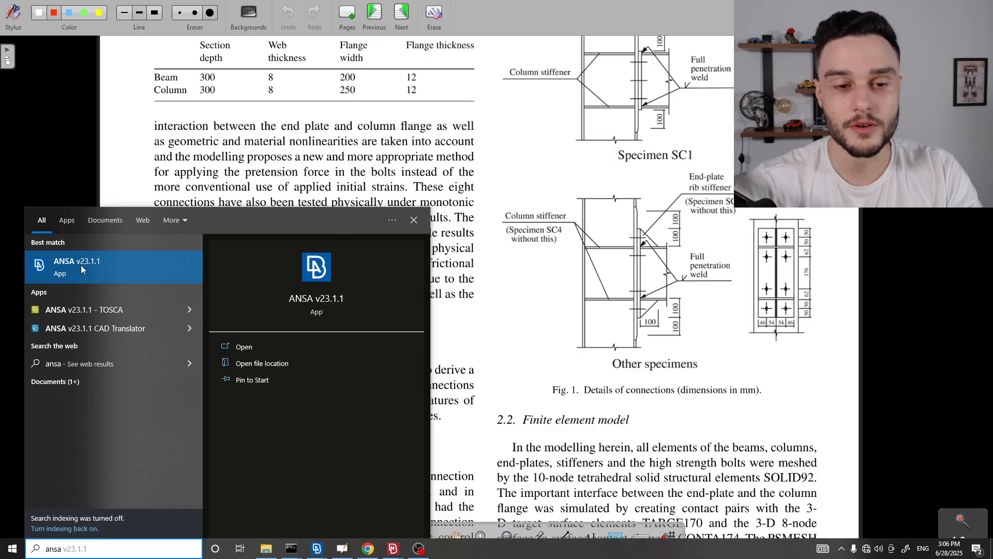
pyautogui.click(81, 265)
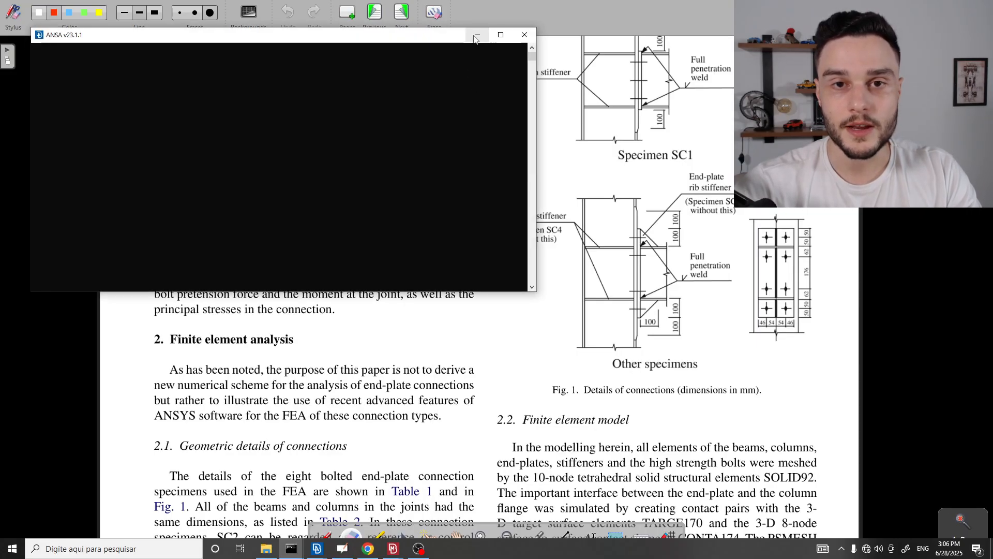
pyautogui.press('super+d')
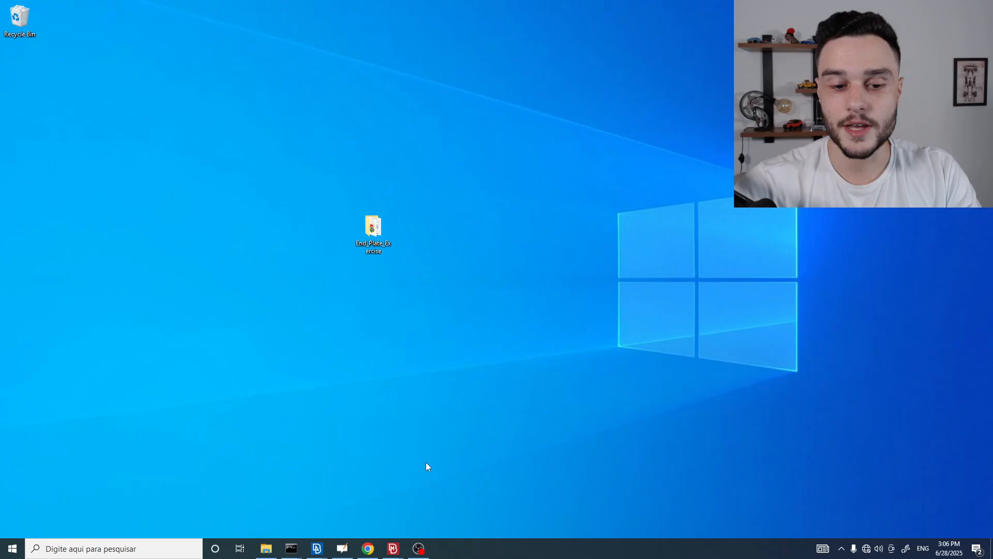
pyautogui.click(317, 549)
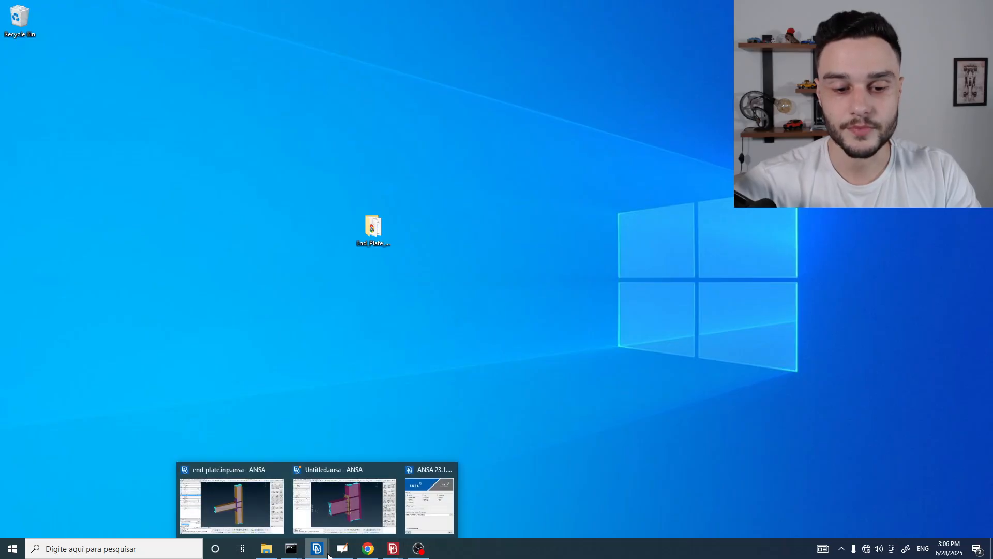
pyautogui.click(449, 509)
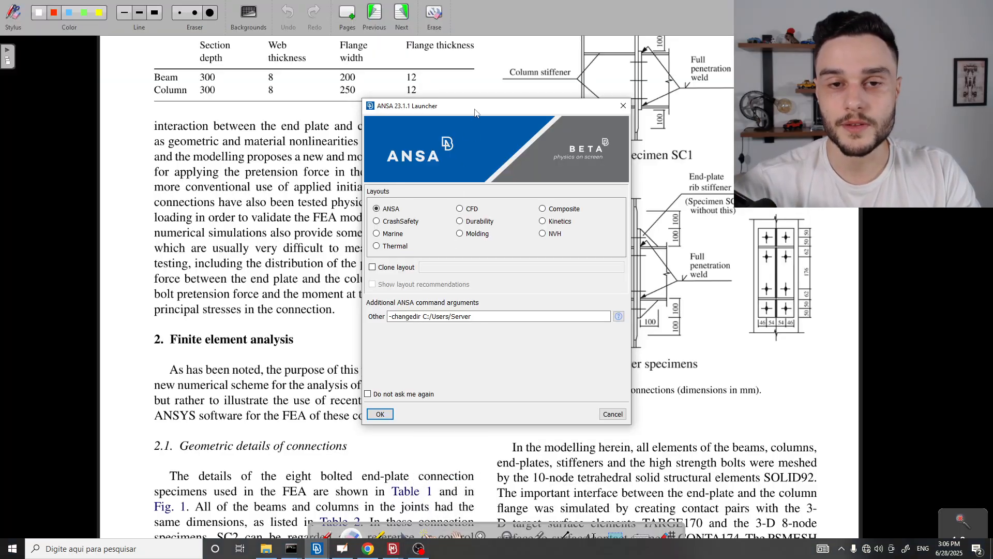
pyautogui.moveTo(476, 110); pyautogui.dragTo(432, 114)
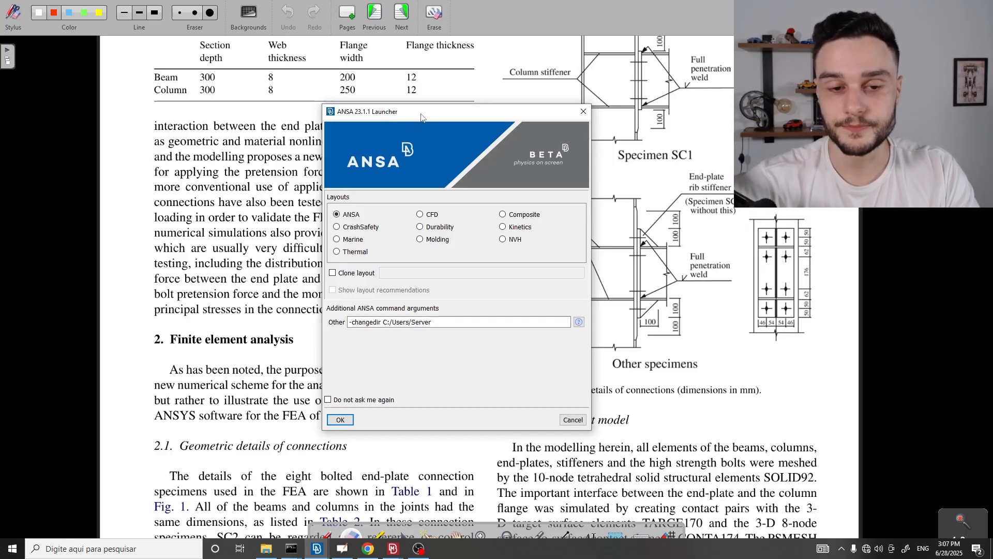
# - Launch ANSA 23.1.1 with the ANSA layout and dismiss the Release Highlights window
pyautogui.moveTo(422, 117); pyautogui.dragTo(378, 90)
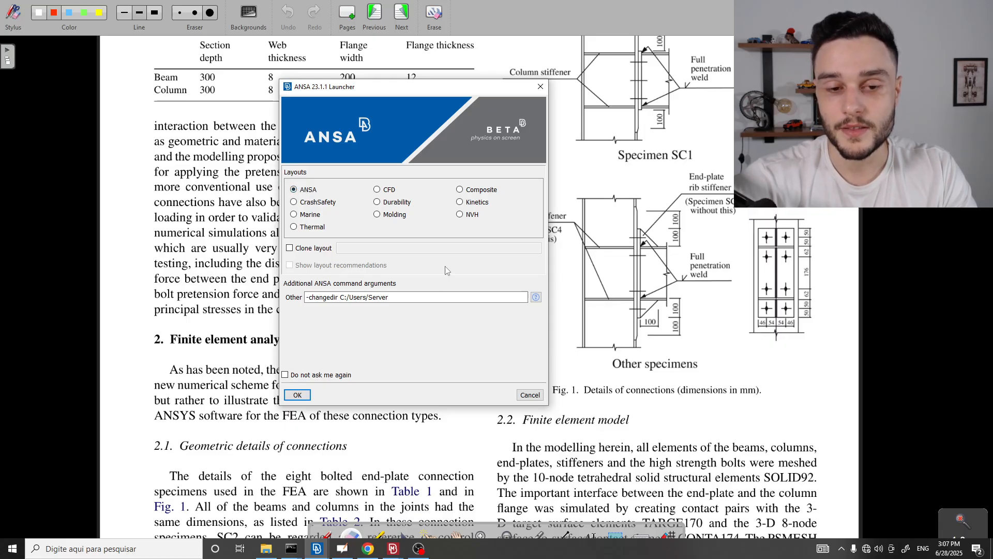
pyautogui.click(298, 395)
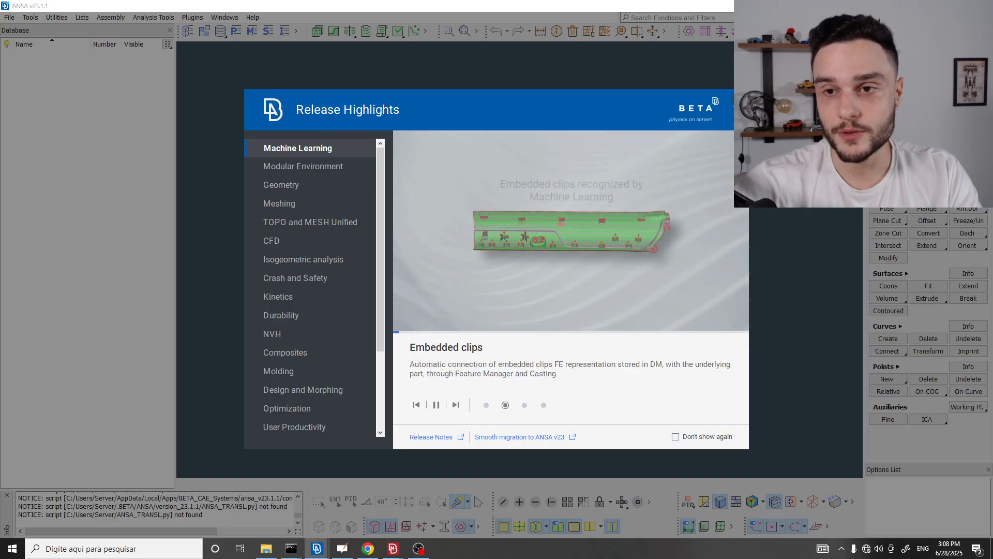
pyautogui.click(739, 98)
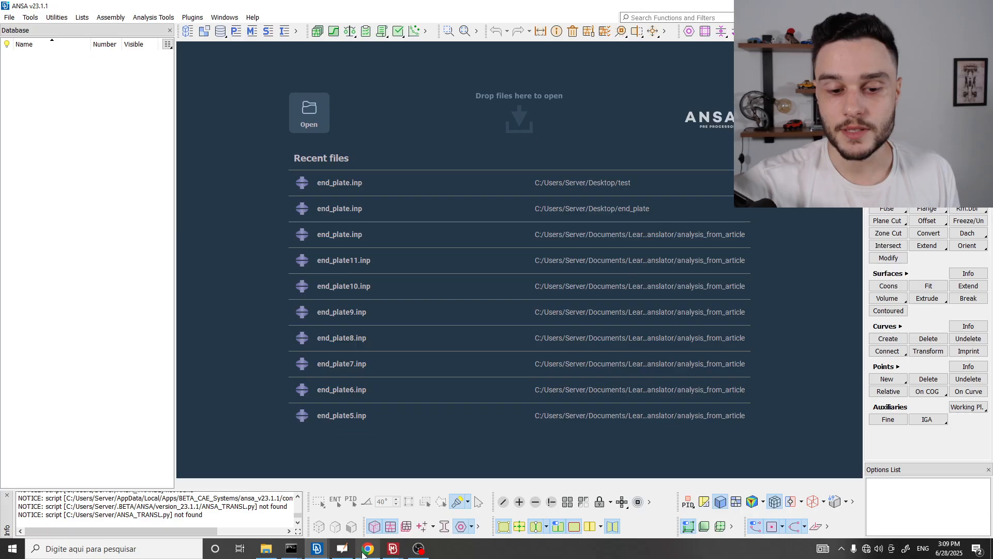
# - Create a new empty ANSA model from the start screen
pyautogui.moveTo(364, 552)
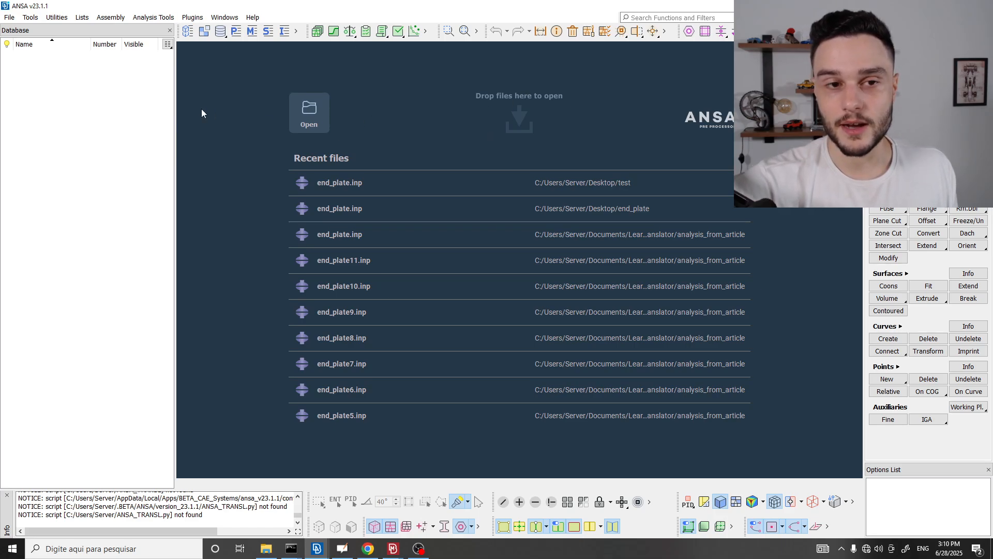
pyautogui.click(9, 18)
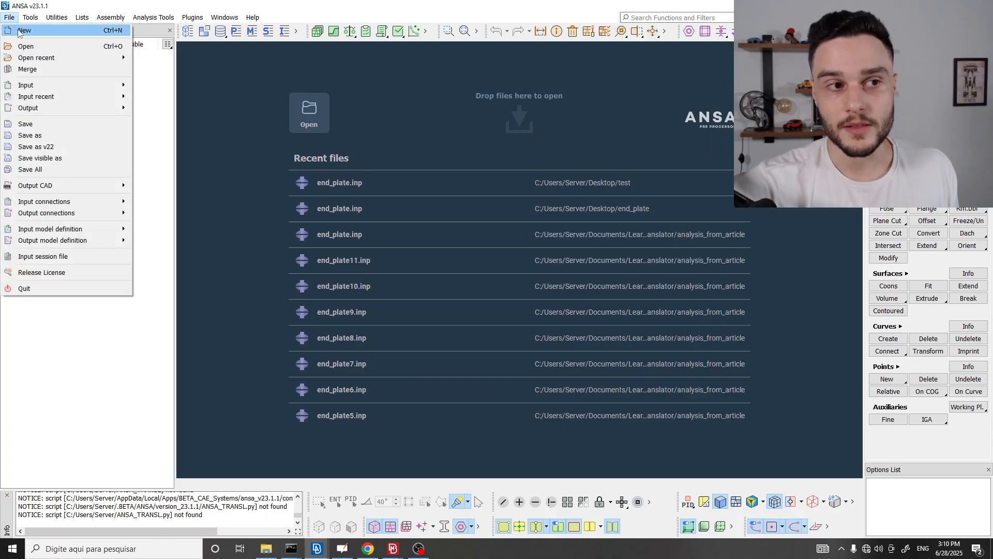
pyautogui.click(19, 32)
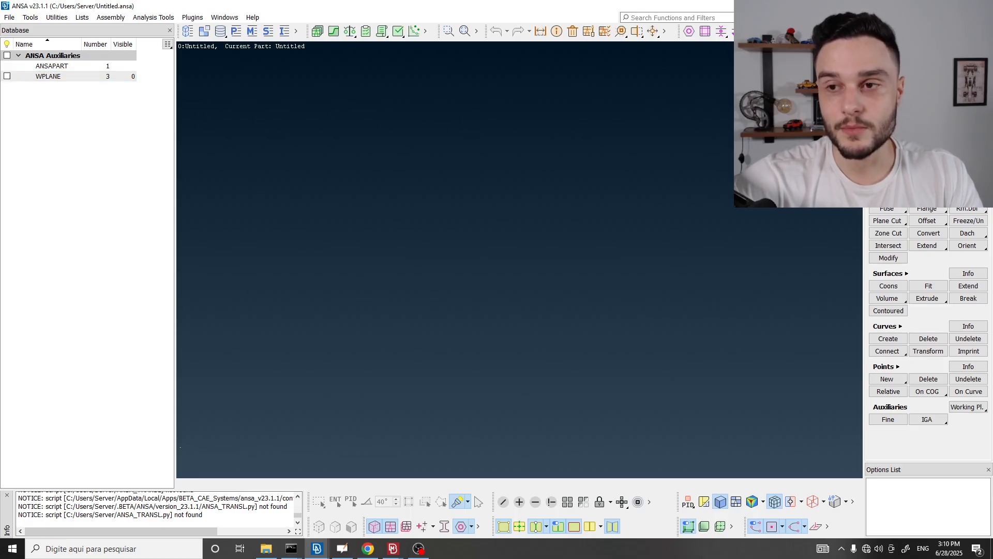
# - List the model's ANSAPART entities from the database and select the Untitled part
pyautogui.click(55, 67)
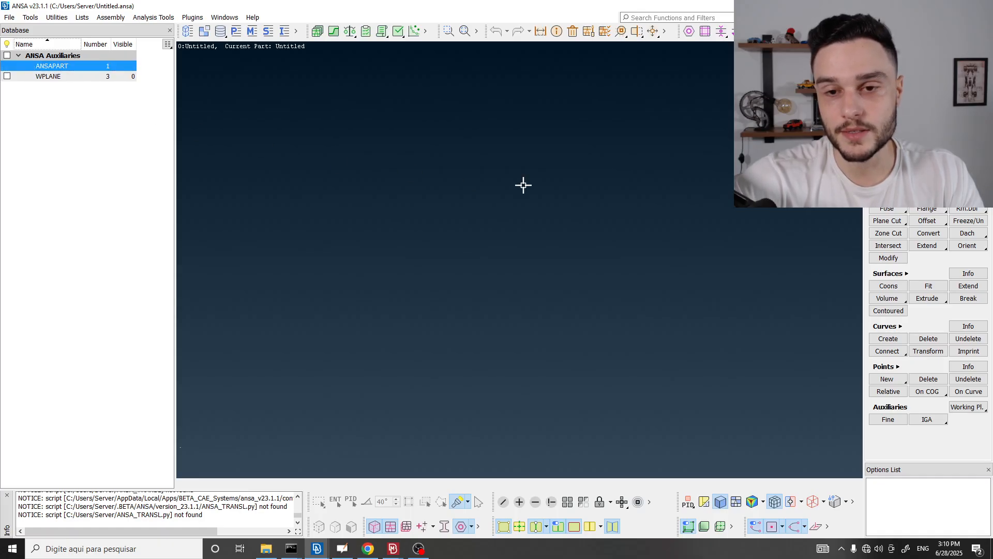
pyautogui.doubleClick(57, 67)
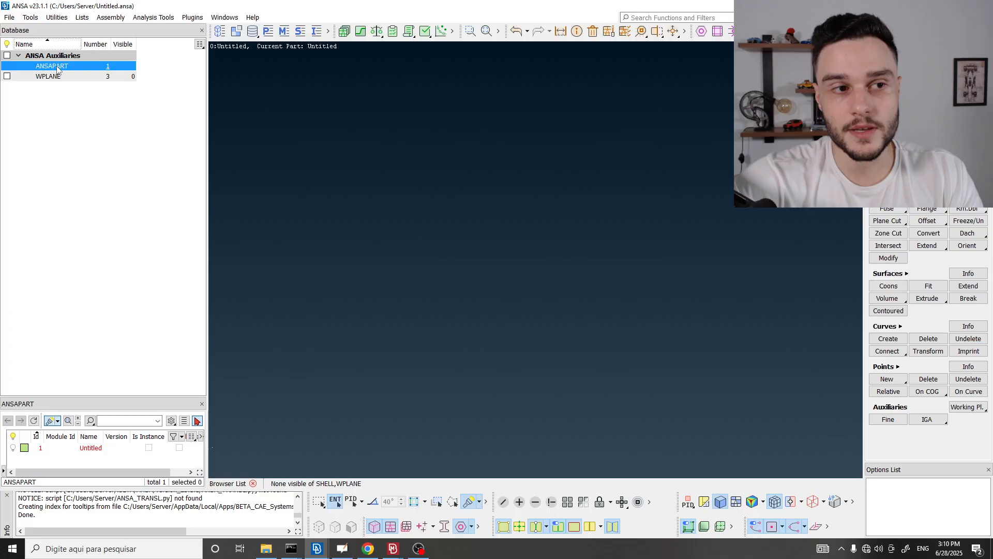
pyautogui.click(87, 448)
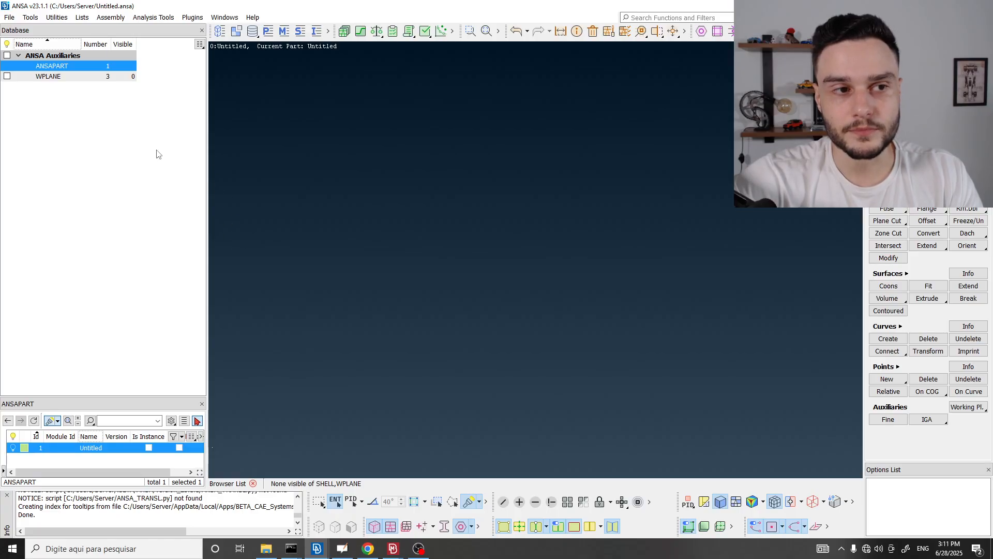
# - List the WPLANE entities and preview the X-Y, Y-Z and Z-X default planes in the viewport
pyautogui.click(48, 77)
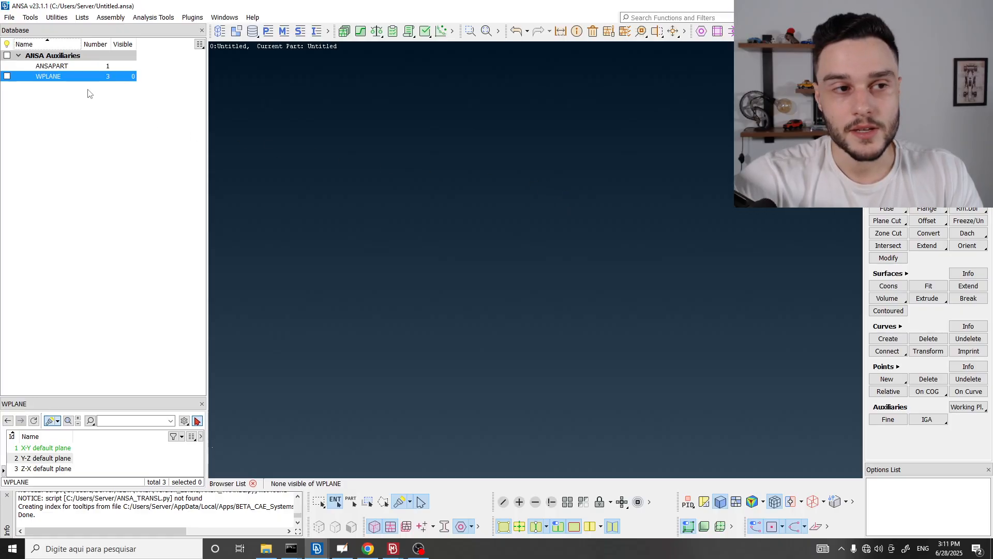
pyautogui.doubleClick(50, 75)
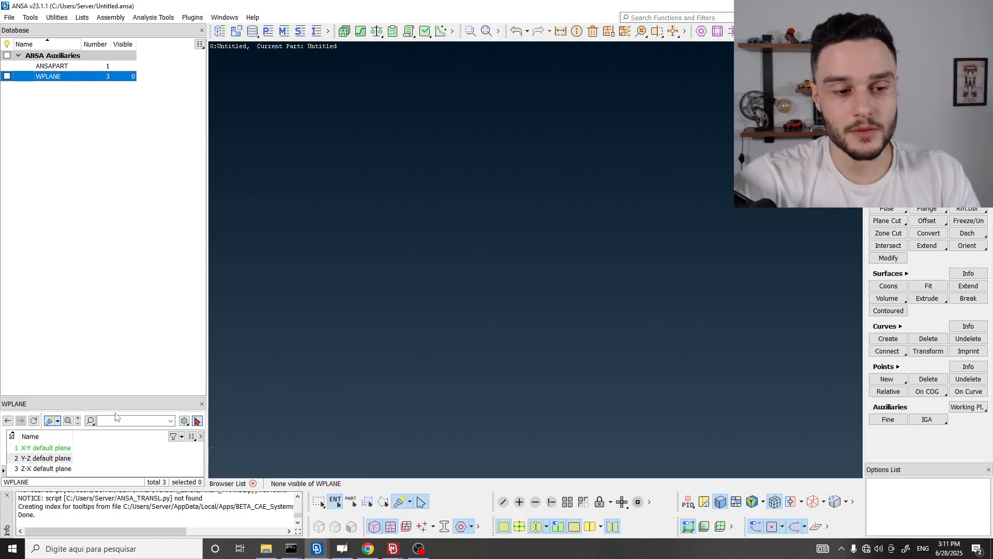
pyautogui.moveTo(124, 395); pyautogui.dragTo(124, 319)
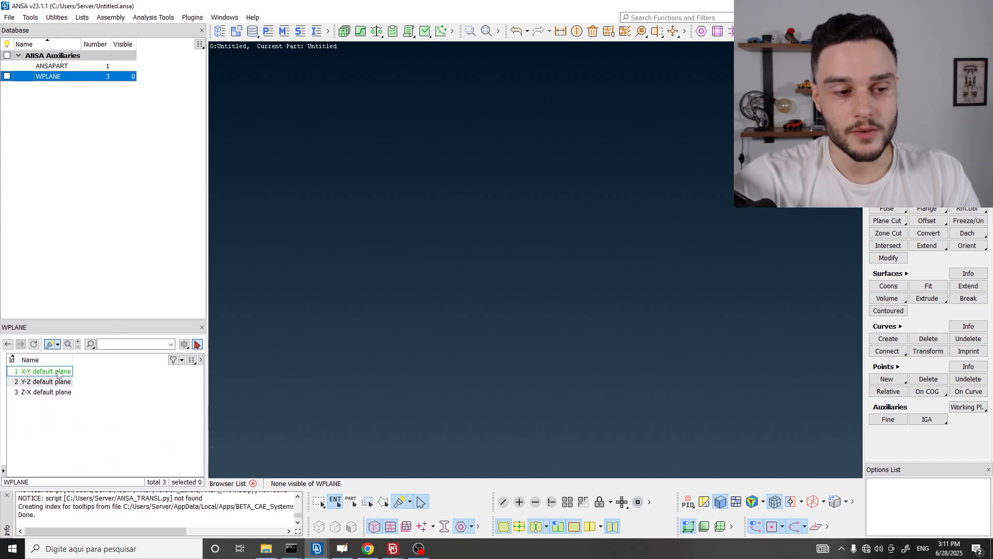
pyautogui.click(55, 371)
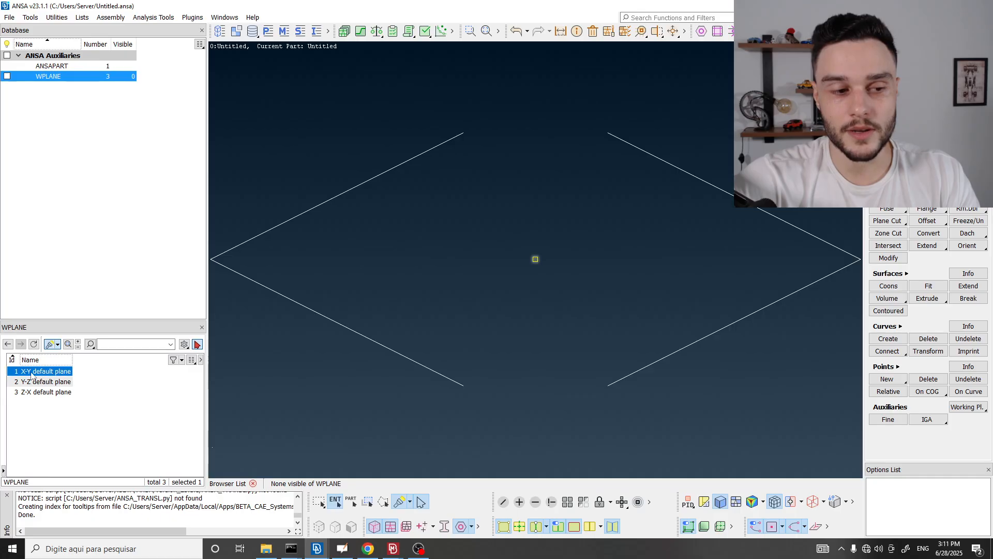
pyautogui.click(39, 382)
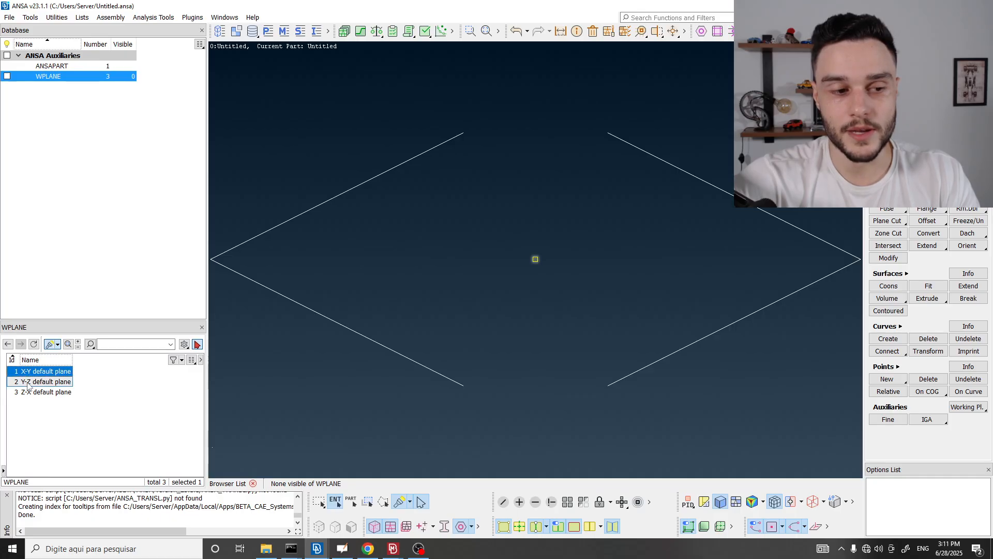
pyautogui.click(49, 392)
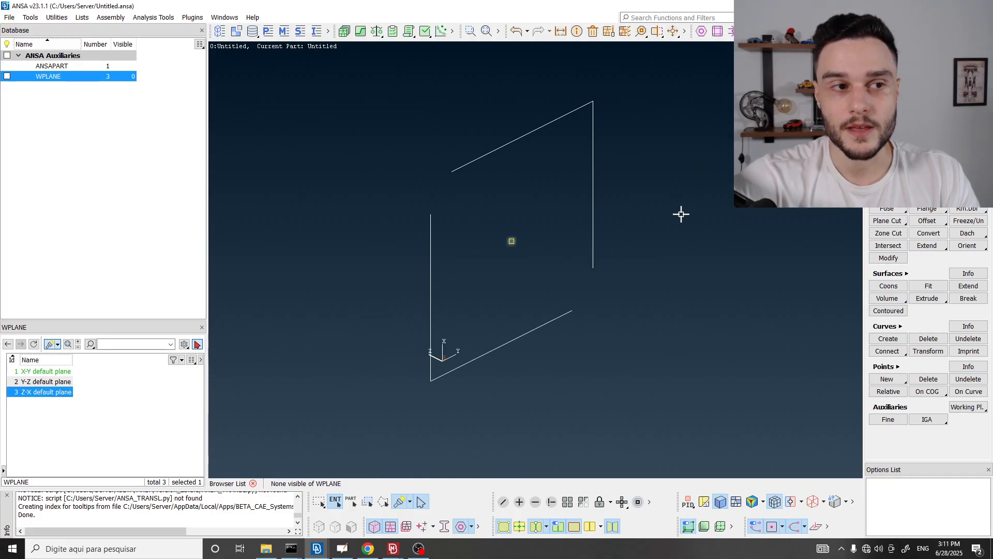
pyautogui.click(107, 184)
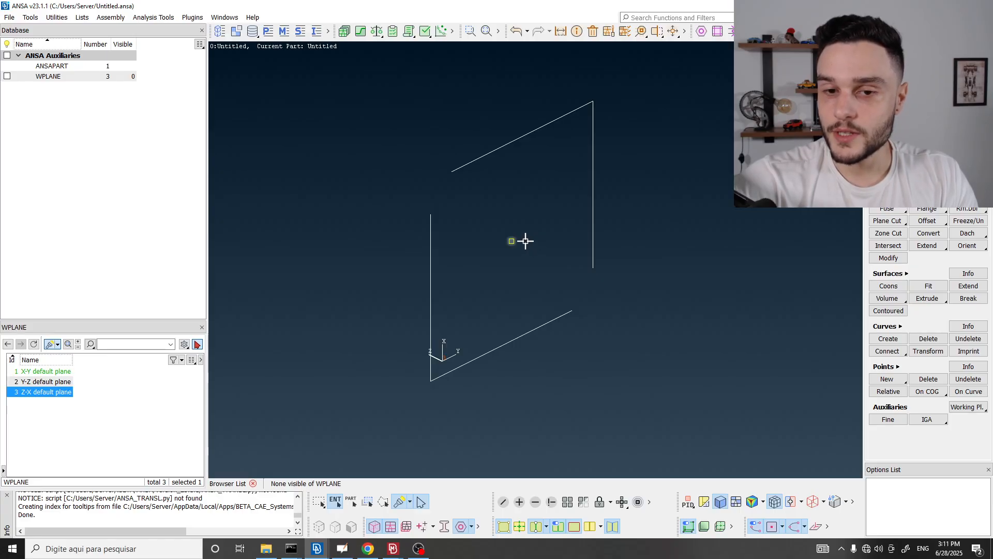
pyautogui.press('Escape')
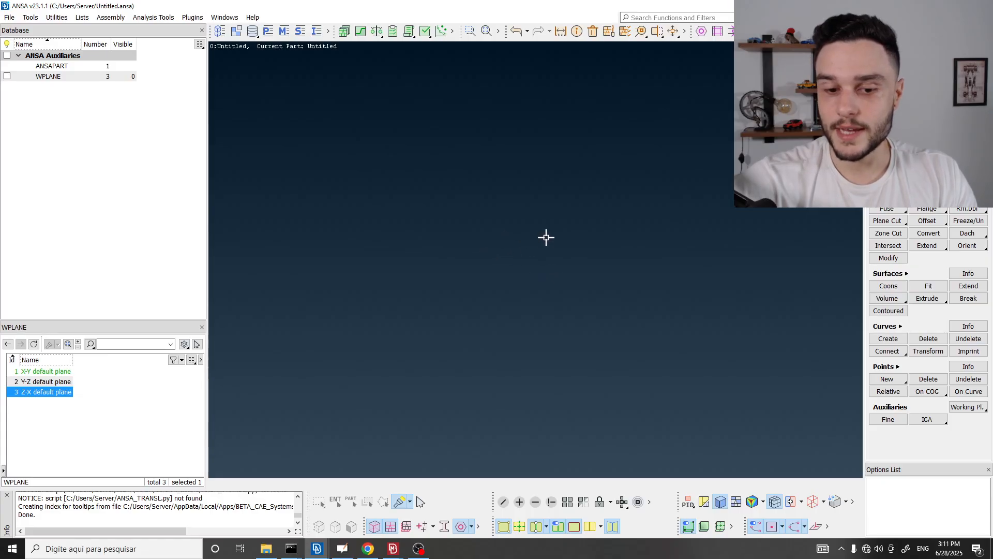
# - Examine the finished bolted beam-to-column connection in the other ANSA session from several angles, and return to the empty Untitled session
pyautogui.click(207, 506)
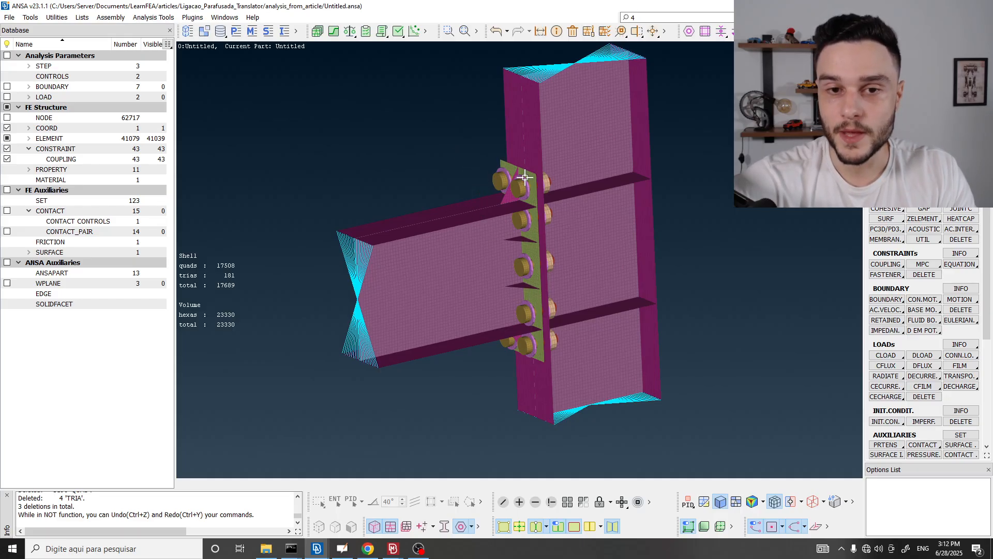
pyautogui.moveTo(464, 164)
pyautogui.keyDown('ctrl'); pyautogui.mouseDown()
pyautogui.moveTo(481, 211)
pyautogui.moveTo(436, 129)
pyautogui.moveTo(521, 226)
pyautogui.moveTo(428, 123)
pyautogui.moveTo(499, 204)
pyautogui.moveTo(486, 126)
pyautogui.moveTo(426, 156)
pyautogui.moveTo(476, 162)
pyautogui.moveTo(481, 150)
pyautogui.moveTo(468, 155)
pyautogui.mouseUp(); pyautogui.keyUp('ctrl')
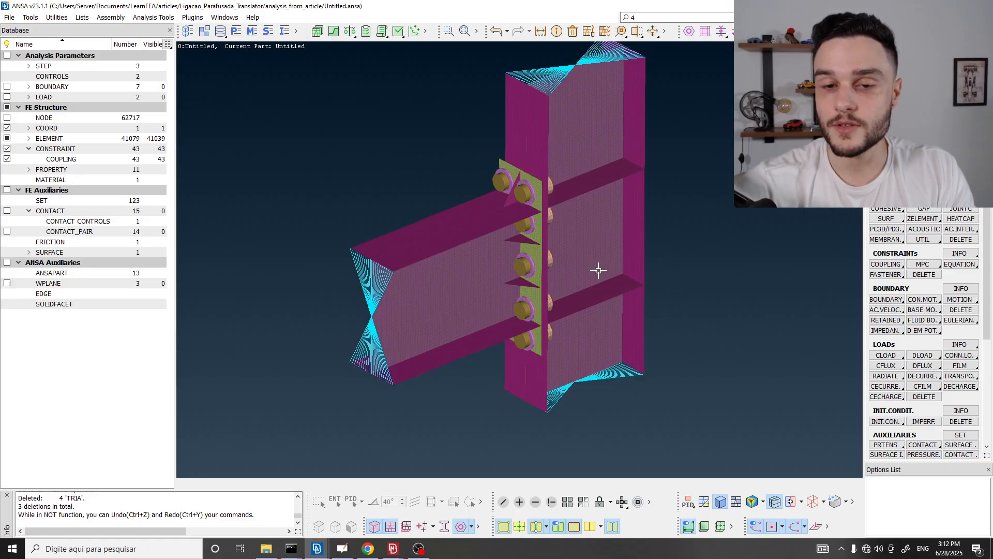
pyautogui.moveTo(557, 245)
pyautogui.keyDown('ctrl'); pyautogui.mouseDown(button='middle')
pyautogui.moveTo(417, 186)
pyautogui.moveTo(685, 308)
pyautogui.moveTo(451, 217)
pyautogui.moveTo(466, 222)
pyautogui.moveTo(439, 231)
pyautogui.moveTo(461, 213)
pyautogui.moveTo(558, 261)
pyautogui.moveTo(585, 251)
pyautogui.moveTo(593, 268)
pyautogui.moveTo(592, 253)
pyautogui.moveTo(666, 279)
pyautogui.moveTo(599, 269)
pyautogui.moveTo(517, 231)
pyautogui.moveTo(565, 277)
pyautogui.moveTo(544, 254)
pyautogui.mouseUp(button='middle'); pyautogui.keyUp('ctrl')
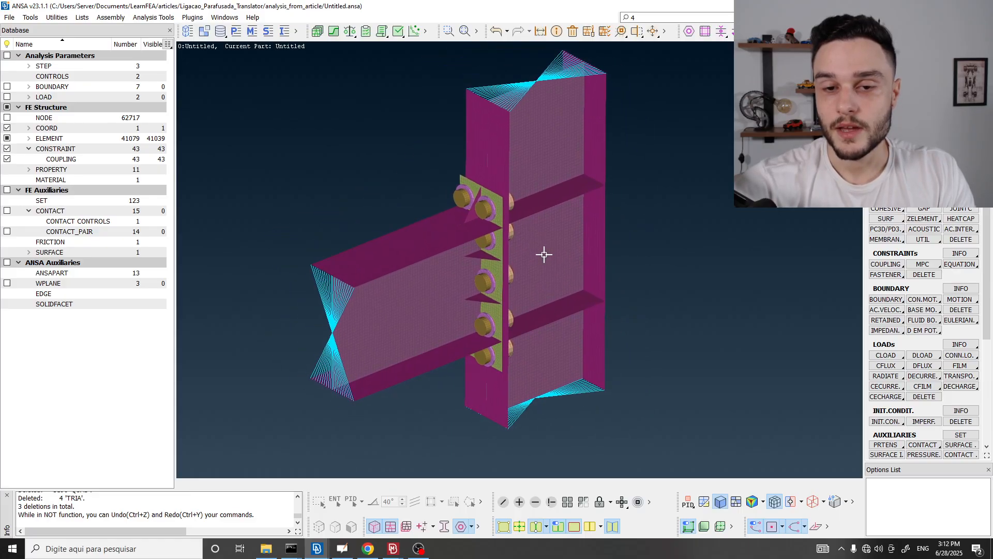
pyautogui.keyDown('ctrl'); pyautogui.moveTo(556, 249); pyautogui.dragTo(554, 278); pyautogui.keyUp('ctrl')
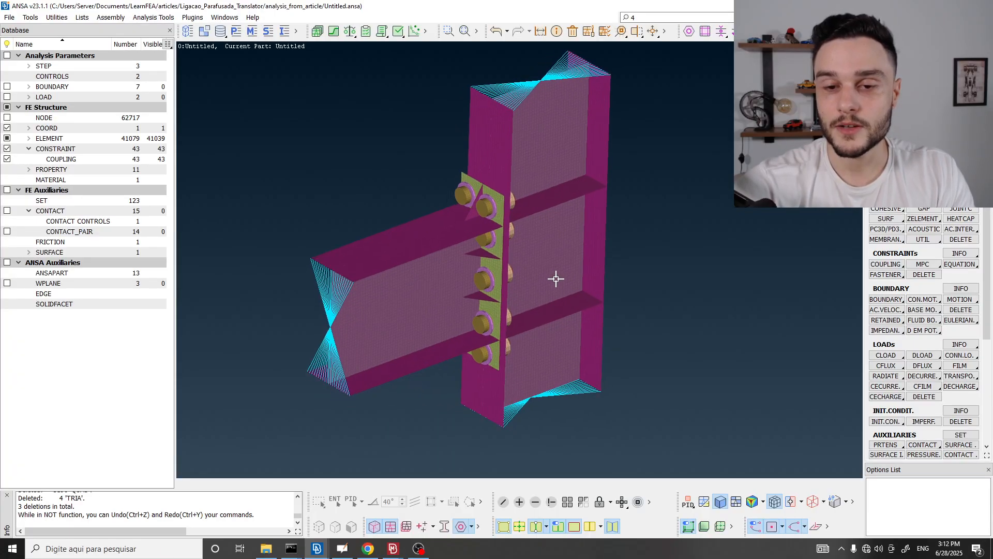
pyautogui.keyDown('ctrl'); pyautogui.moveTo(679, 313); pyautogui.dragTo(580, 261); pyautogui.keyUp('ctrl')
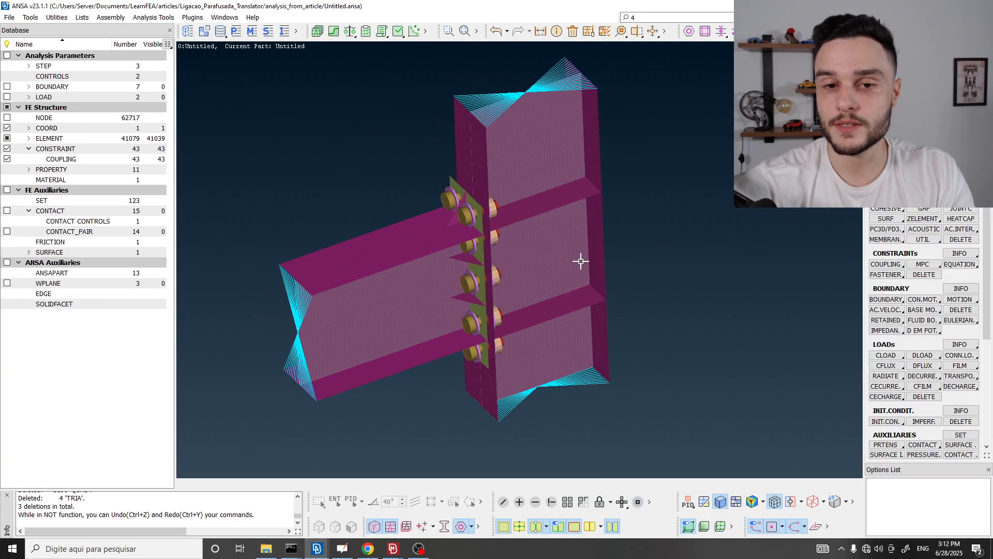
pyautogui.keyDown('ctrl'); pyautogui.moveTo(569, 262); pyautogui.dragTo(553, 306, button='middle'); pyautogui.keyUp('ctrl')
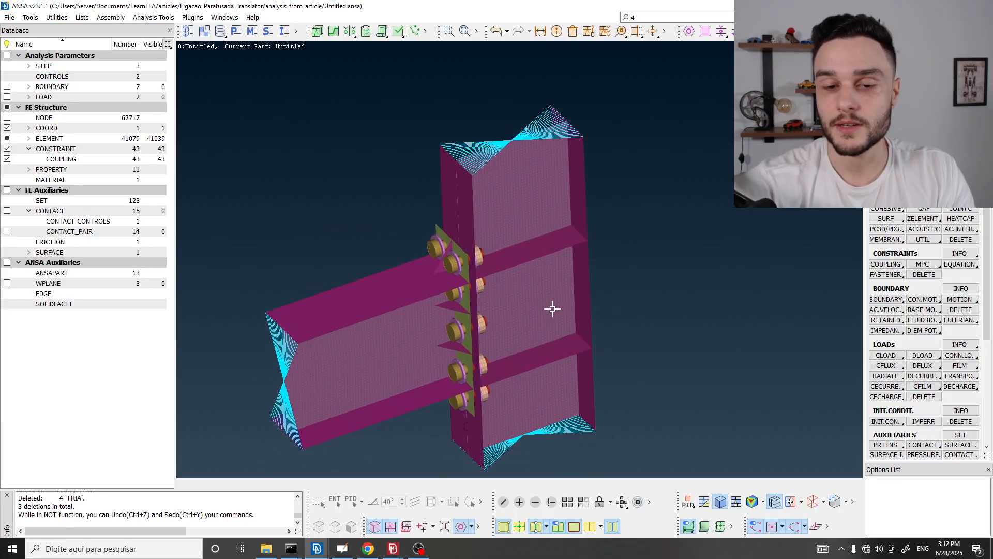
pyautogui.keyDown('ctrl'); pyautogui.moveTo(563, 285); pyautogui.dragTo(566, 333); pyautogui.keyUp('ctrl')
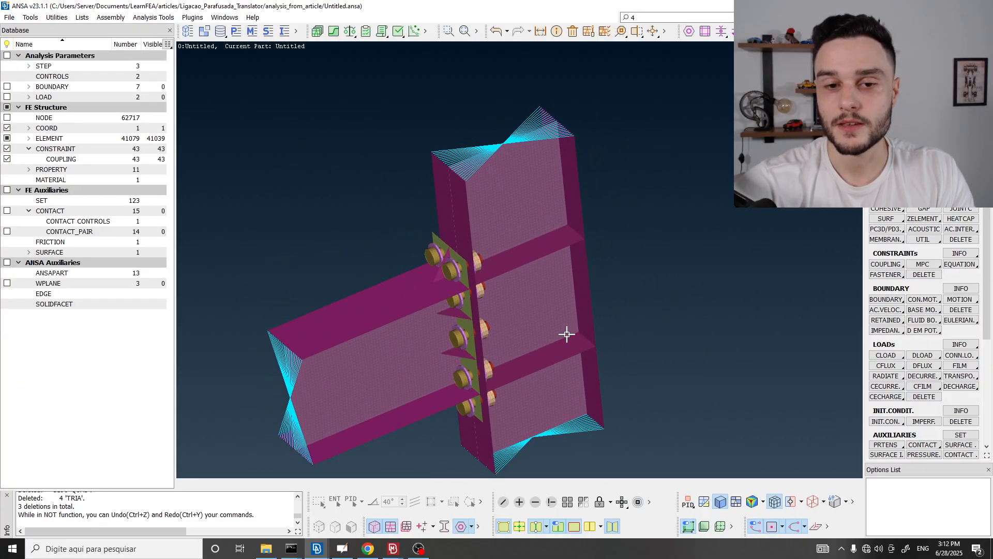
pyautogui.keyDown('ctrl'); pyautogui.moveTo(573, 286); pyautogui.dragTo(535, 262, button='right'); pyautogui.keyUp('ctrl')
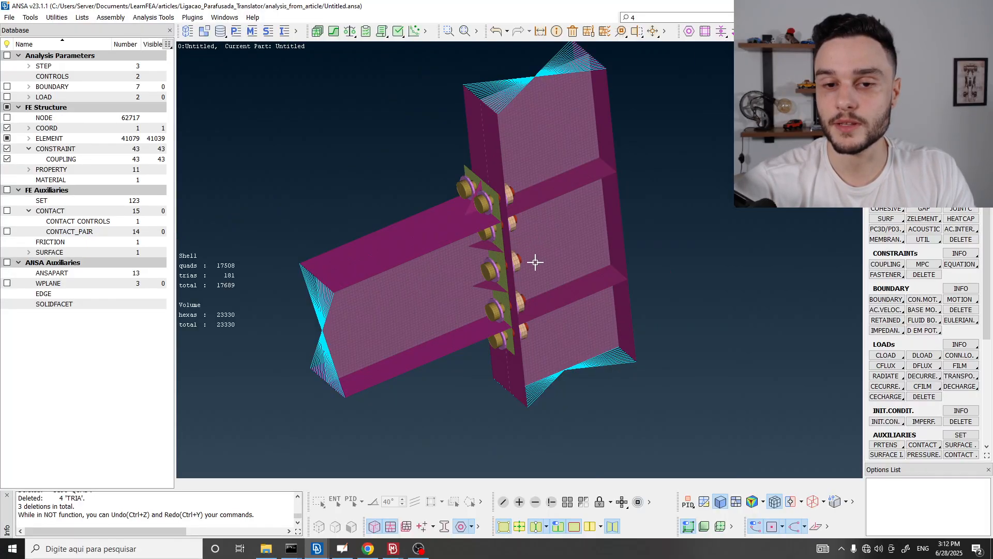
pyautogui.scroll(-3, 534, 268)
pyautogui.scroll(6, 535, 269)
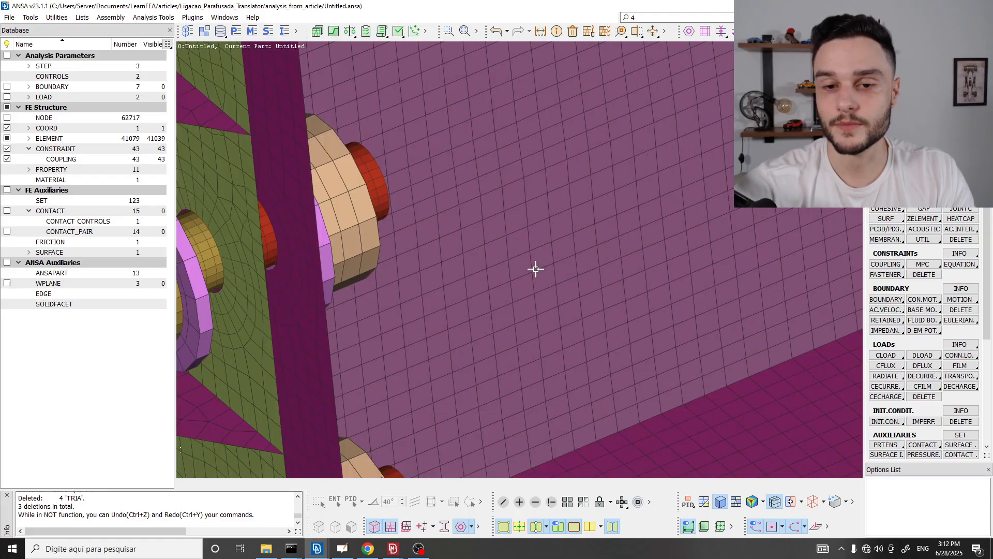
pyautogui.scroll(-6, 535, 268)
pyautogui.scroll(3, 535, 270)
pyautogui.keyDown('ctrl'); pyautogui.moveTo(538, 280); pyautogui.dragTo(544, 274); pyautogui.keyUp('ctrl')
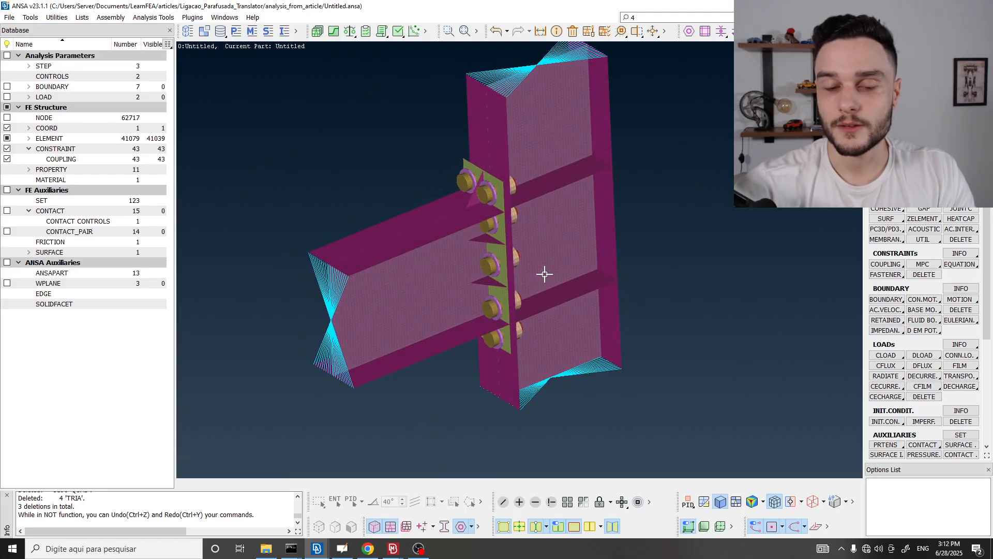
pyautogui.moveTo(545, 277)
pyautogui.keyDown('ctrl'); pyautogui.mouseDown(button='middle')
pyautogui.moveTo(542, 261)
pyautogui.moveTo(529, 286)
pyautogui.mouseUp(button='middle'); pyautogui.keyUp('ctrl')
pyautogui.keyDown('ctrl'); pyautogui.moveTo(526, 269); pyautogui.dragTo(528, 296); pyautogui.keyUp('ctrl')
pyautogui.hotkey('alt', 'Tab')
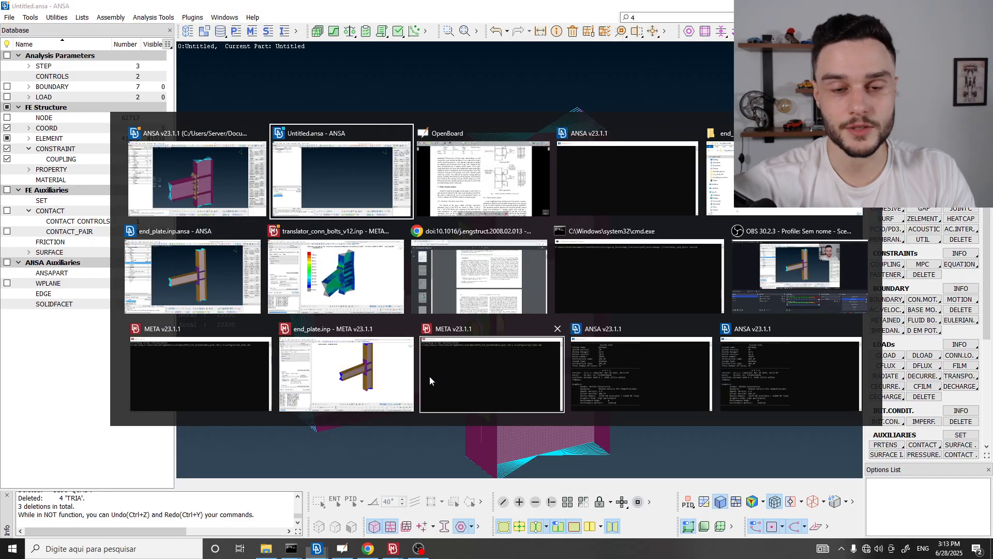
pyautogui.click(356, 183)
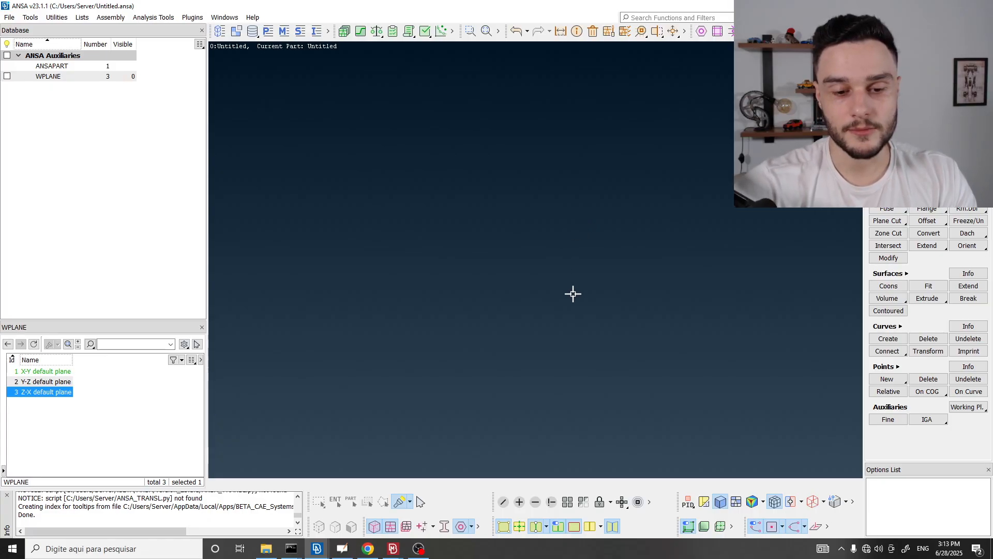
# - Switch to Chrome and view the title and abstract of the shi2008.pdf article enlarged
pyautogui.click(368, 549)
pyautogui.scroll(5, 440, 227)
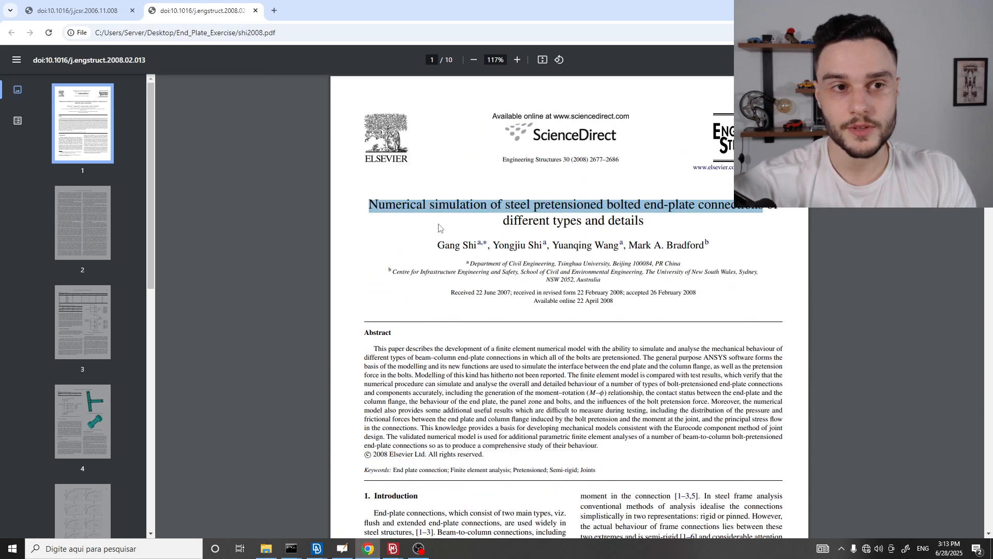
pyautogui.click(490, 226)
pyautogui.keyDown('ctrl'); pyautogui.scroll(3, 569, 200); pyautogui.keyUp('ctrl')
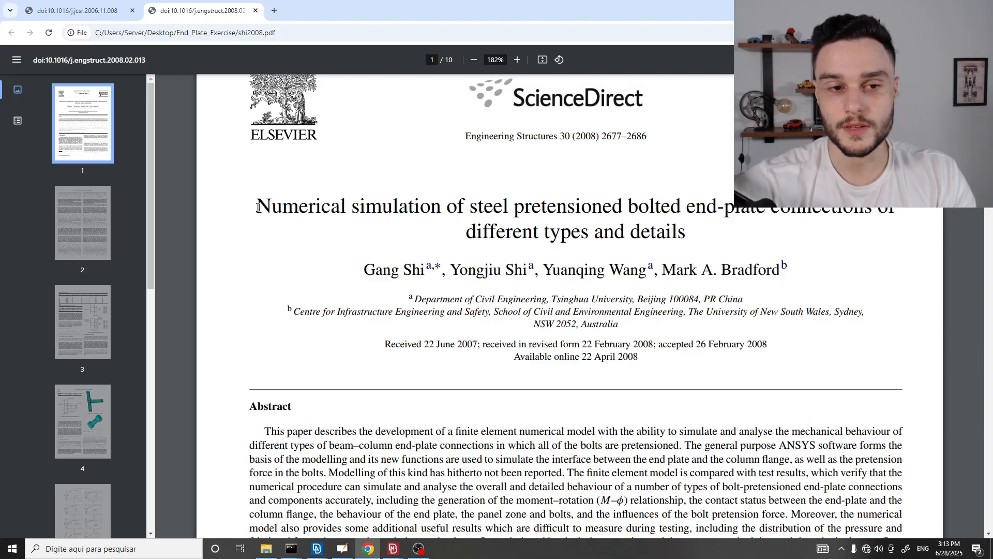
# - Point out shi2008.pdf in the End_Plate_Exercise folder and select the article's title text in the open PDF
pyautogui.click(266, 549)
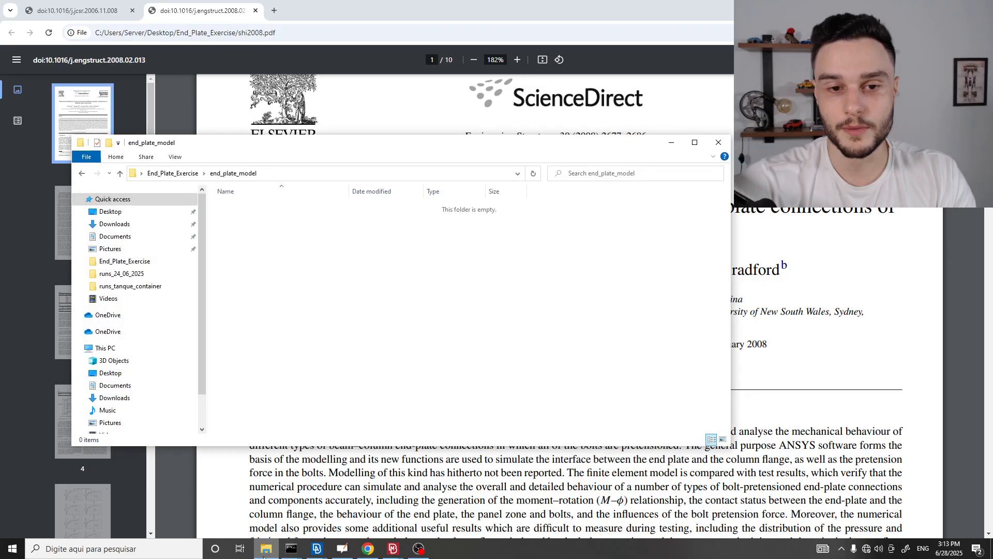
pyautogui.click(196, 176)
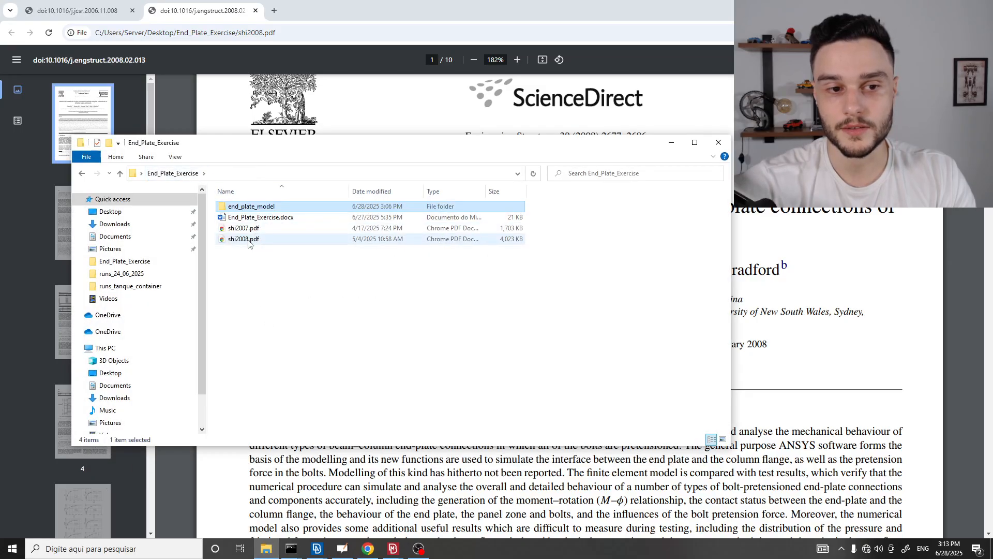
pyautogui.click(228, 239)
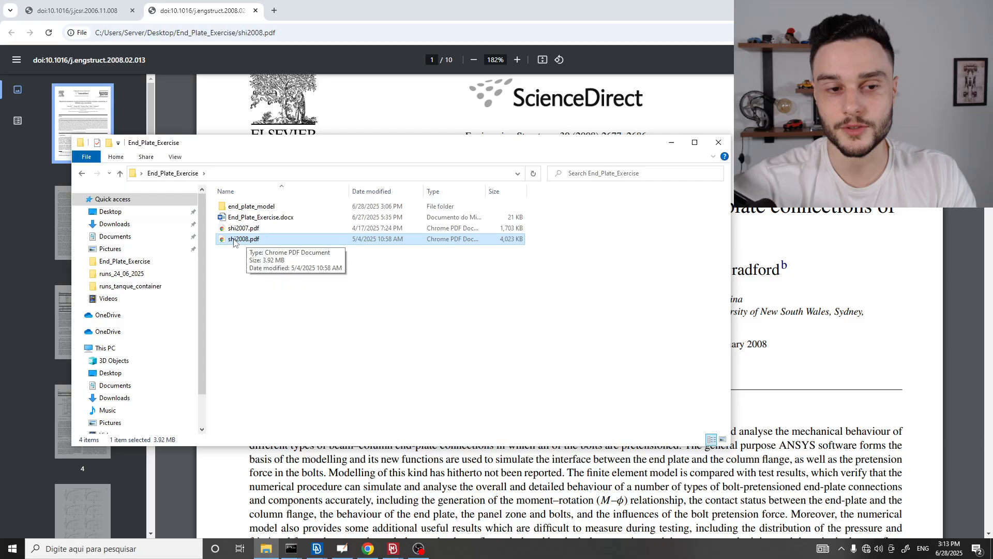
pyautogui.click(518, 487)
pyautogui.moveTo(261, 203); pyautogui.dragTo(695, 234)
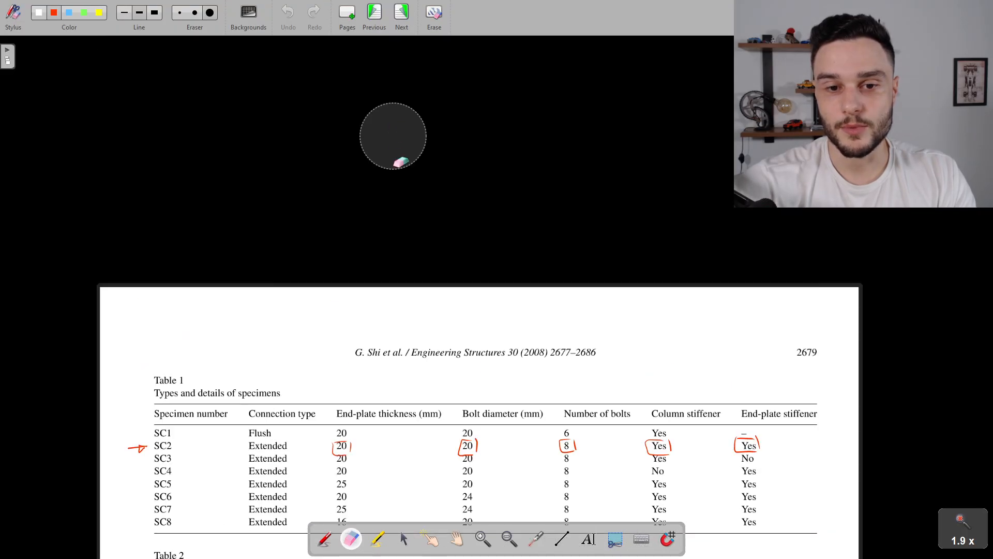
# - Erase the red annotations around the SC2 row of Table 1, and revisit the article's first page before returning to the table
pyautogui.scroll(-2, 392, 156)
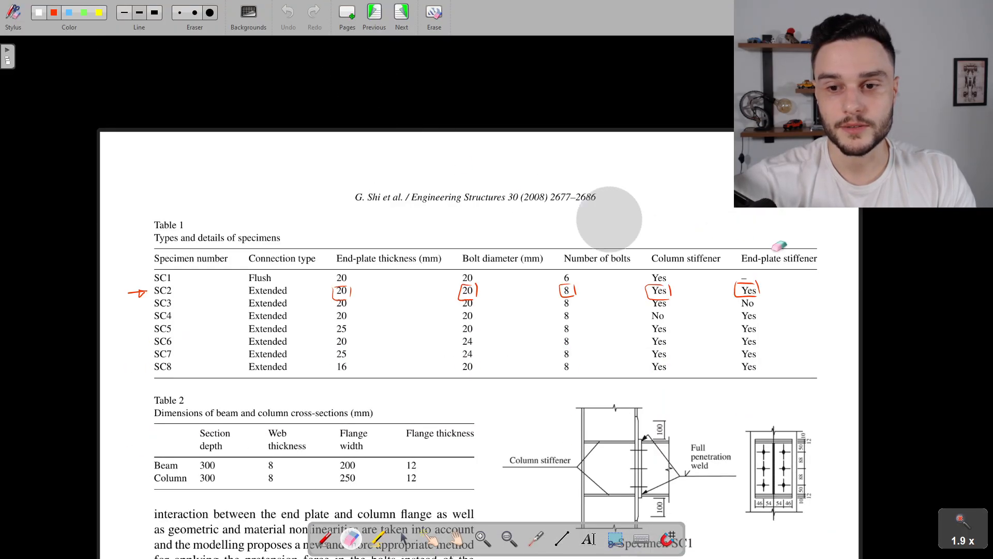
pyautogui.moveTo(849, 285)
pyautogui.mouseDown()
pyautogui.moveTo(210, 333)
pyautogui.moveTo(72, 326)
pyautogui.mouseUp()
pyautogui.click(372, 14)
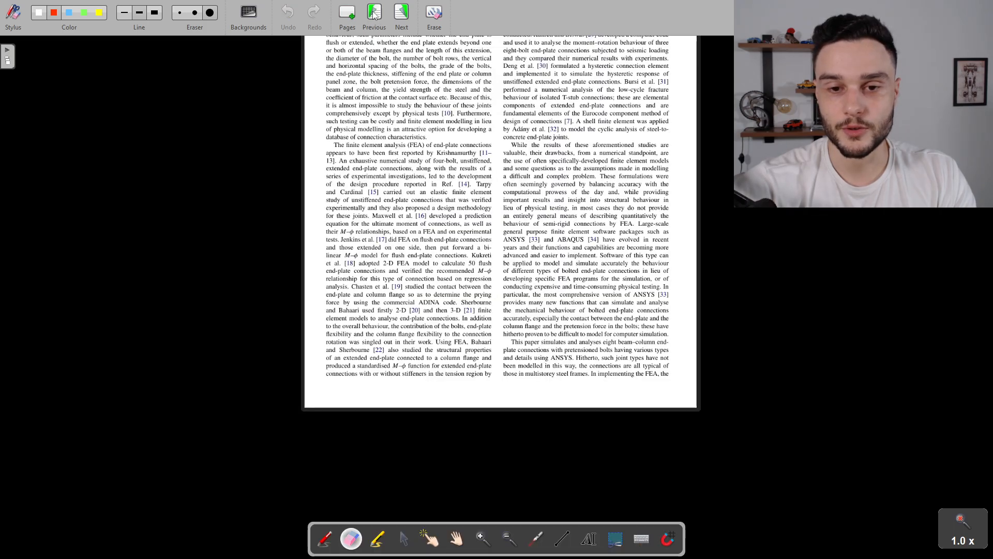
pyautogui.scroll(4, 454, 251)
pyautogui.click(376, 24)
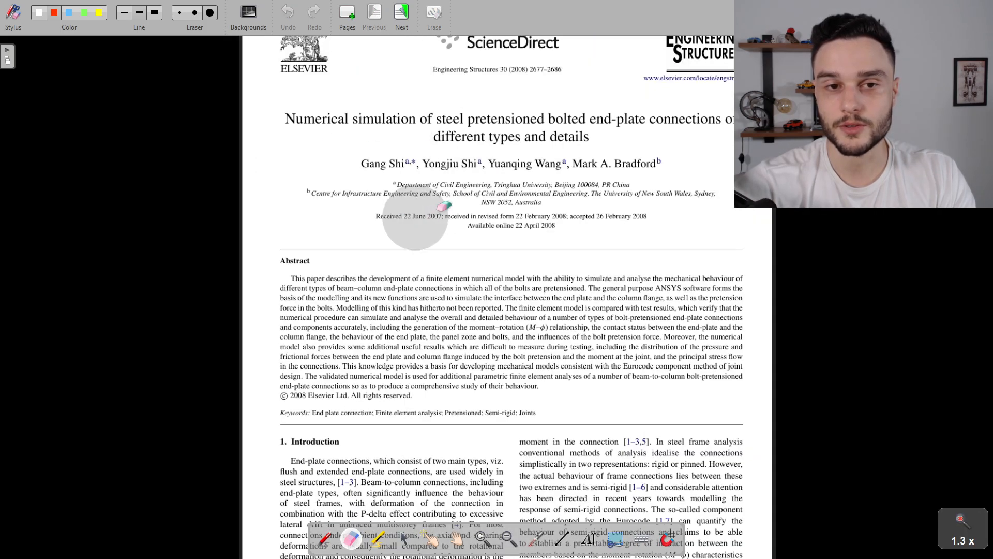
pyautogui.scroll(2, 233, 195)
pyautogui.scroll(-3, 399, 169)
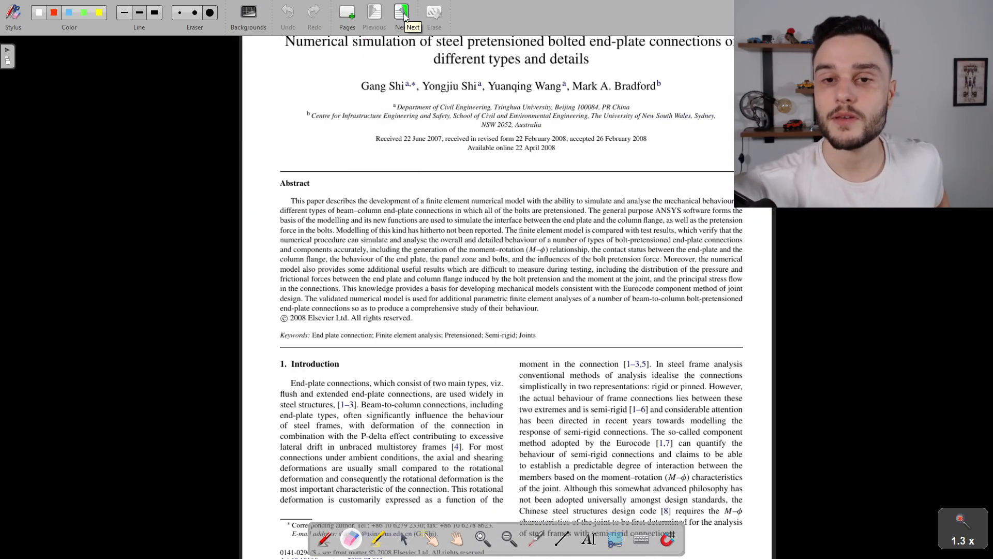
pyautogui.click(402, 13)
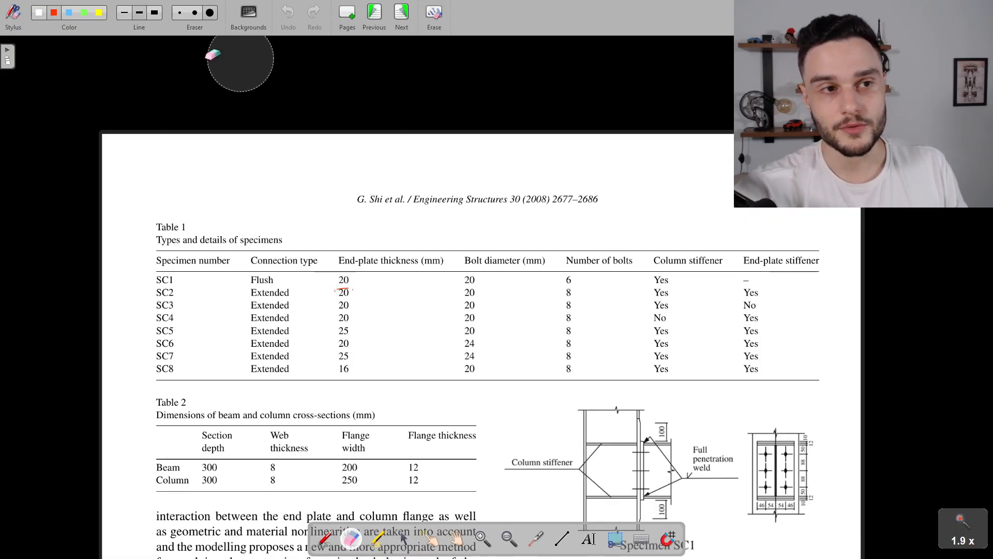
# - Erase the remaining red marks around the End-plate thickness column of Table 1 with the largest eraser
pyautogui.click(54, 13)
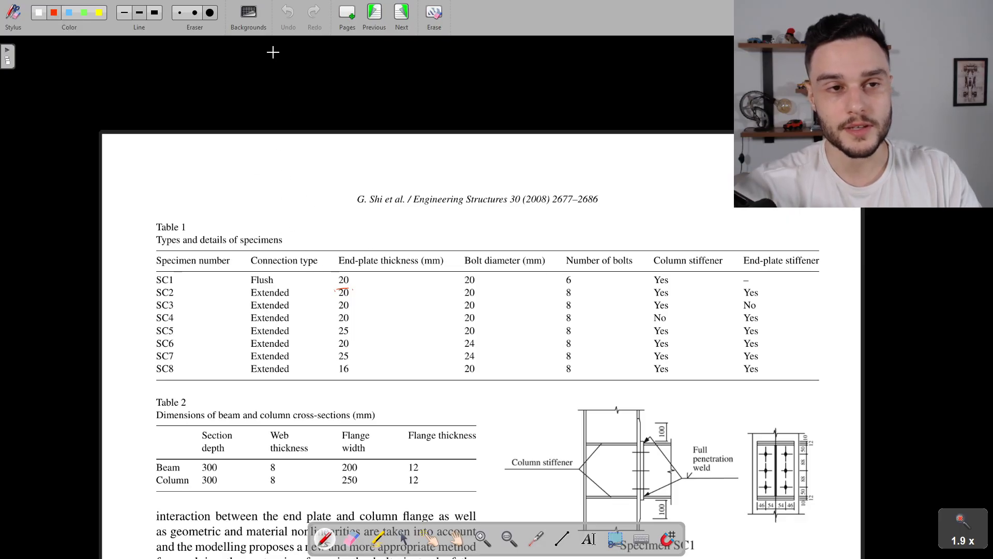
pyautogui.click(210, 14)
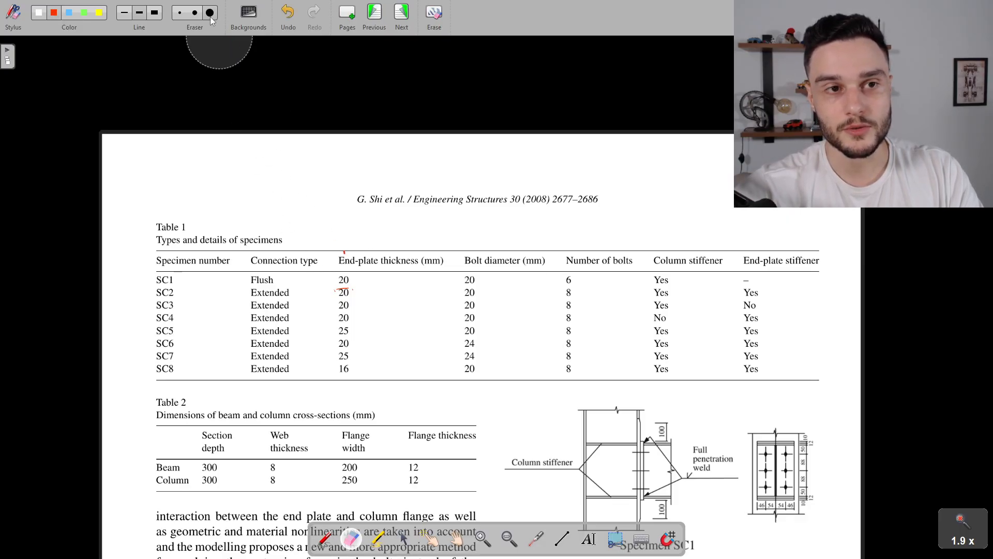
pyautogui.moveTo(382, 270); pyautogui.dragTo(355, 270)
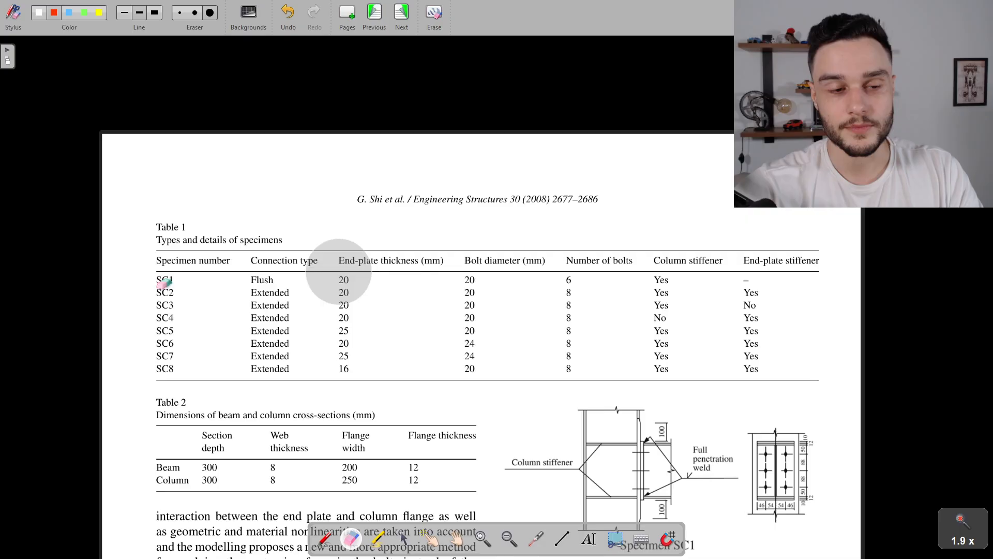
# - Point red arrows at specimens SC1 and SC2 in Table 1, and erase the arrows
pyautogui.click(54, 13)
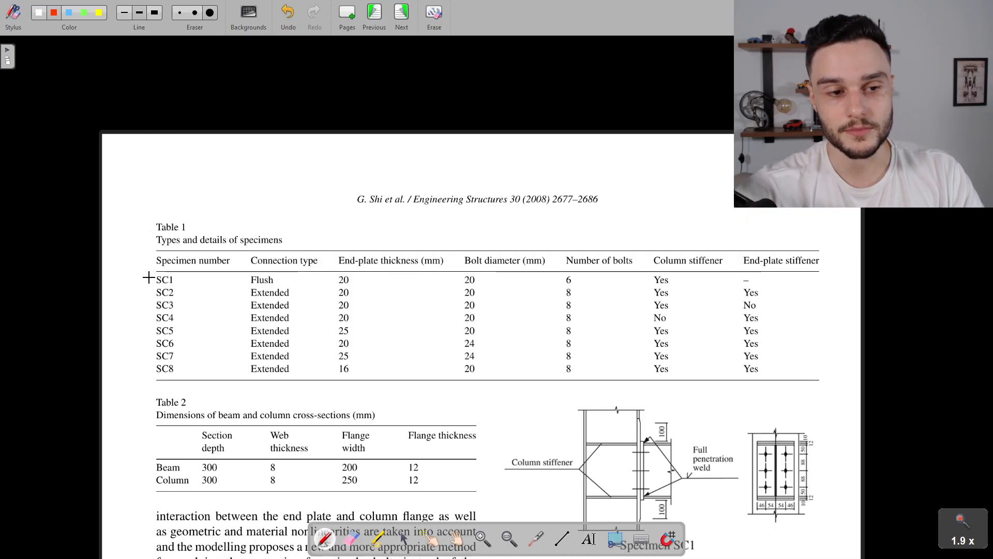
pyautogui.moveTo(153, 280); pyautogui.dragTo(152, 281)
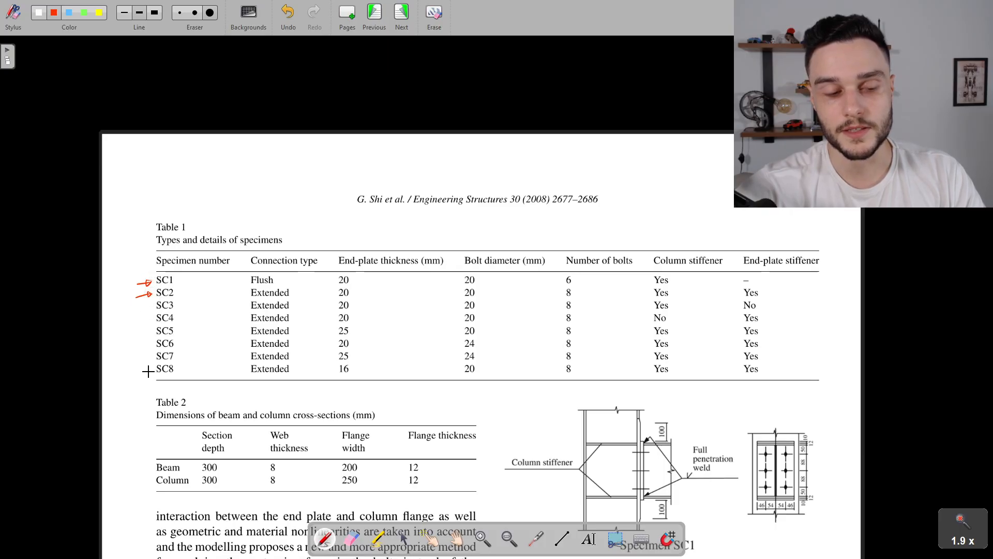
pyautogui.click(210, 13)
pyautogui.moveTo(147, 262); pyautogui.dragTo(145, 388)
# - Mark specimen SC2 in Table 1 with a red arrow and box both its number and the connection type Extended
pyautogui.click(325, 538)
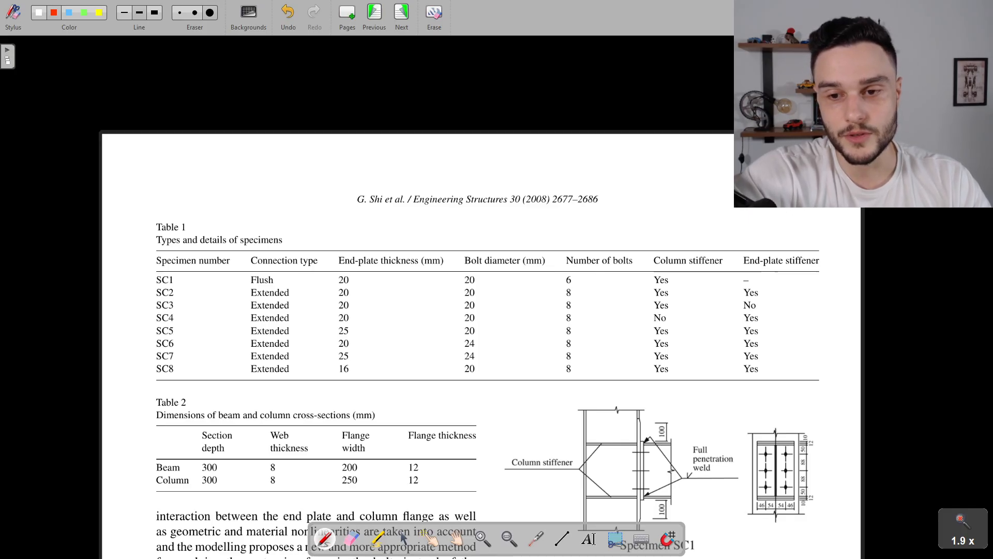
pyautogui.moveTo(146, 290); pyautogui.dragTo(148, 293)
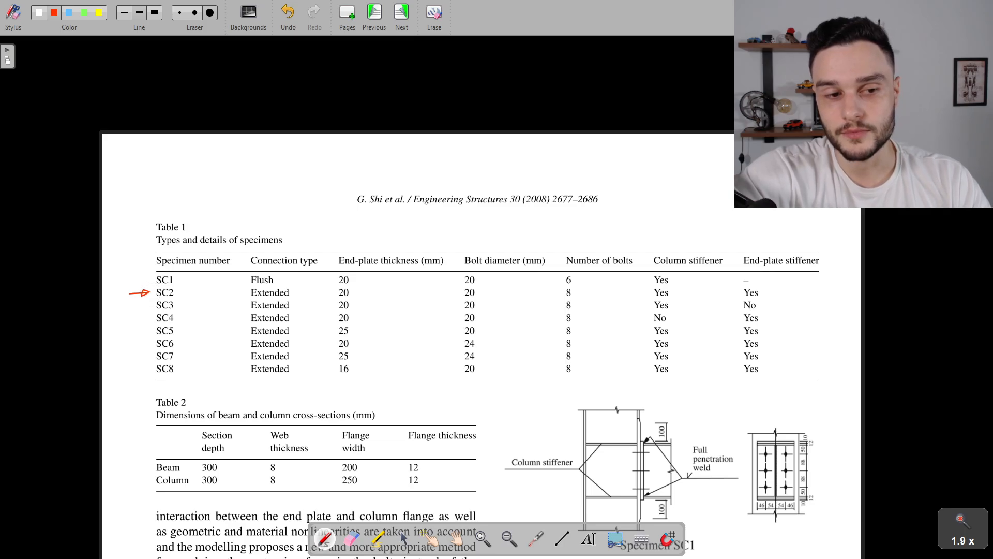
pyautogui.moveTo(152, 299)
pyautogui.mouseDown()
pyautogui.moveTo(153, 286)
pyautogui.moveTo(177, 285)
pyautogui.mouseUp()
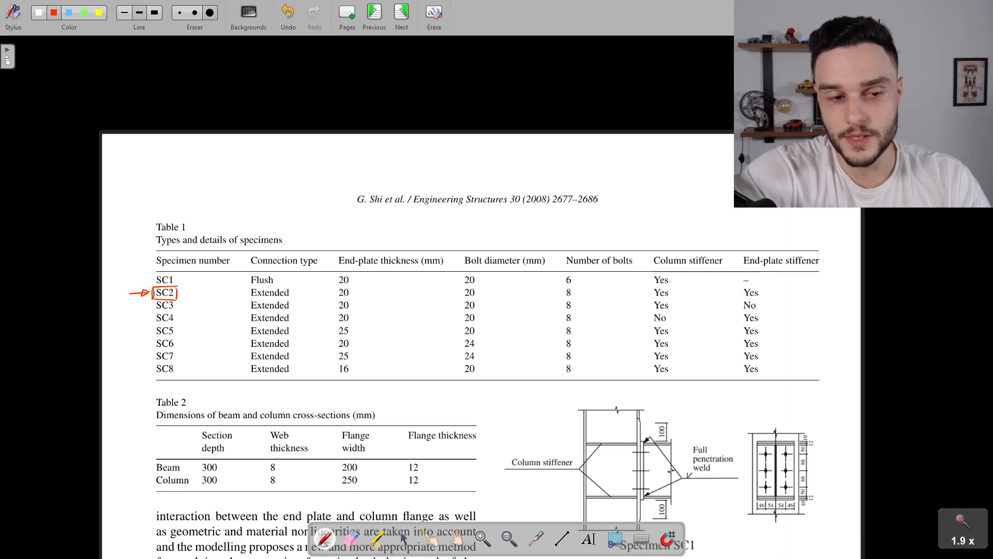
pyautogui.moveTo(248, 287); pyautogui.dragTo(299, 285)
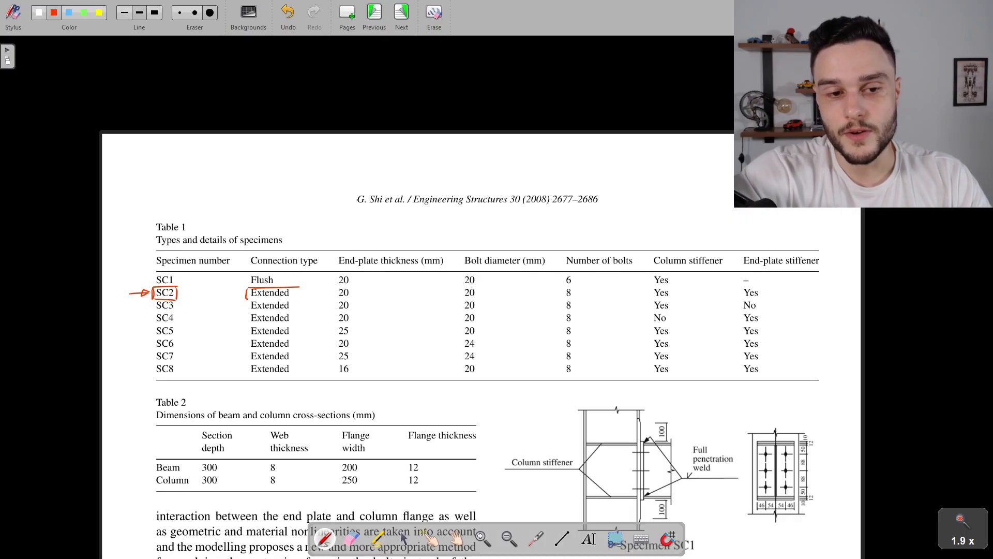
pyautogui.moveTo(246, 298); pyautogui.dragTo(295, 298)
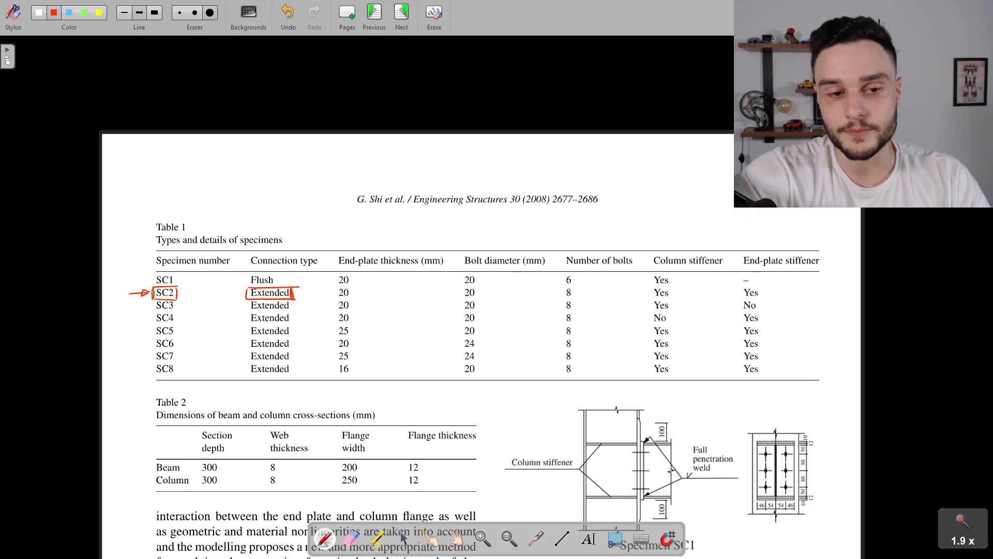
pyautogui.scroll(-3, 481, 337)
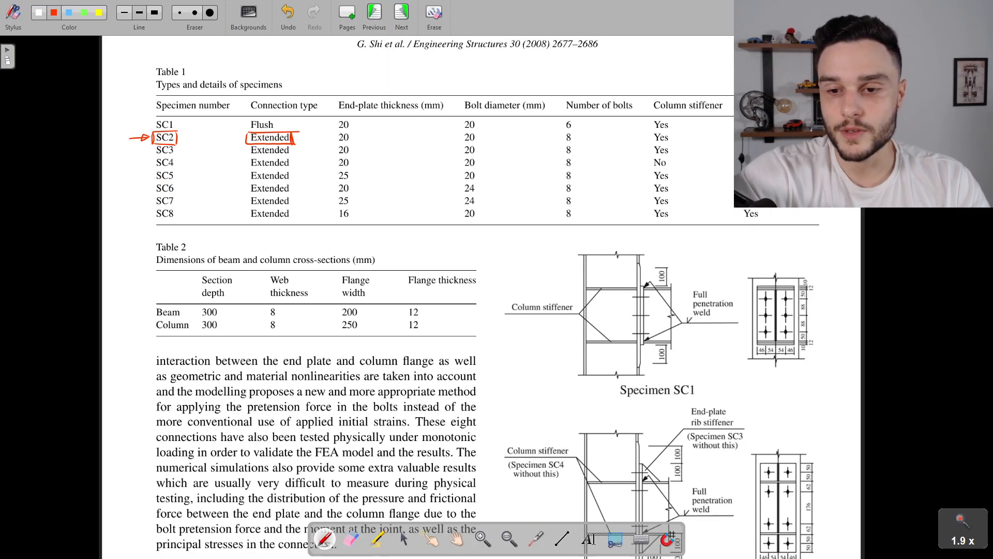
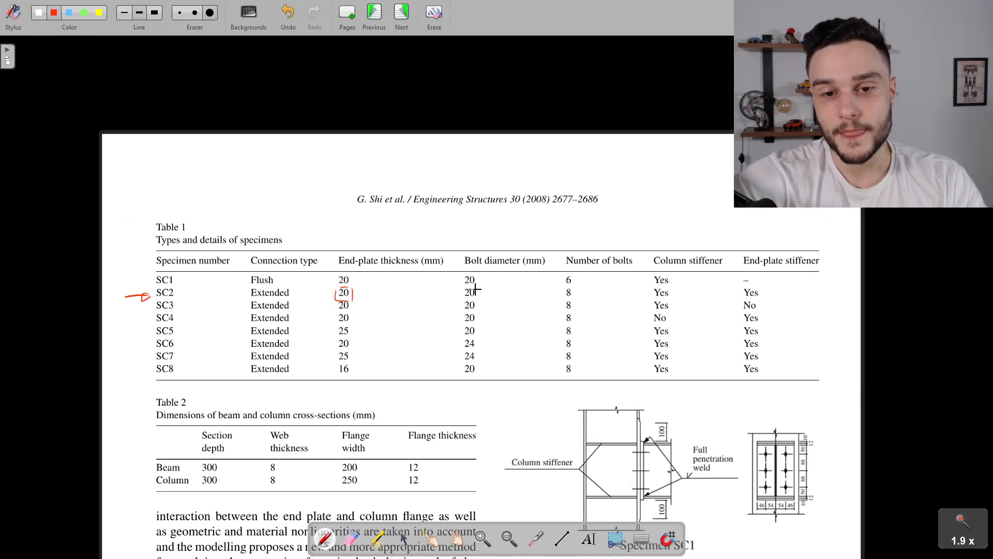
# - Box SC2's bolt diameter of 20 mm in red and mark the bolts in Fig. 1's Other specimens drawing
pyautogui.moveTo(461, 289); pyautogui.dragTo(477, 301)
pyautogui.moveTo(462, 288); pyautogui.dragTo(479, 297)
pyautogui.scroll(-3, 661, 303)
pyautogui.scroll(-3, 661, 302)
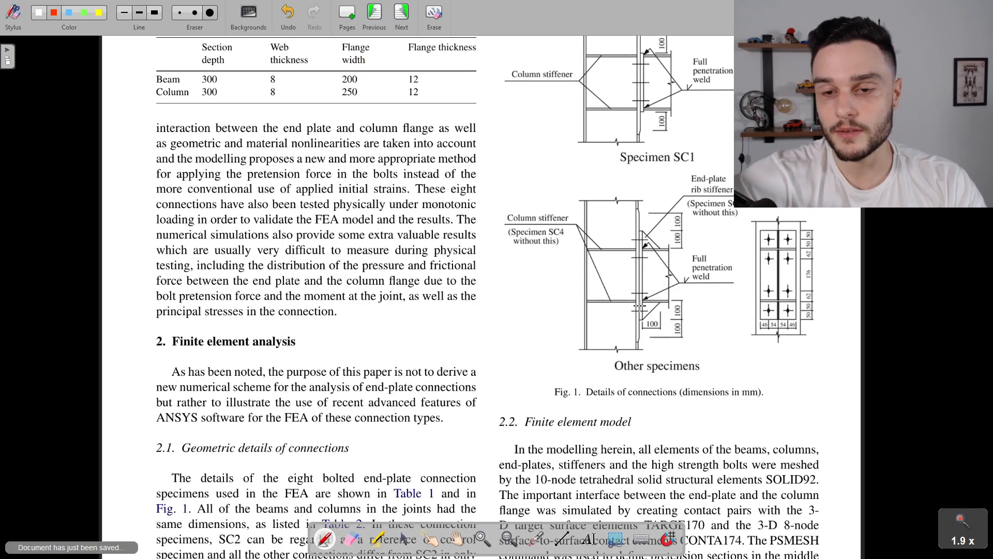
pyautogui.moveTo(645, 240); pyautogui.dragTo(628, 241)
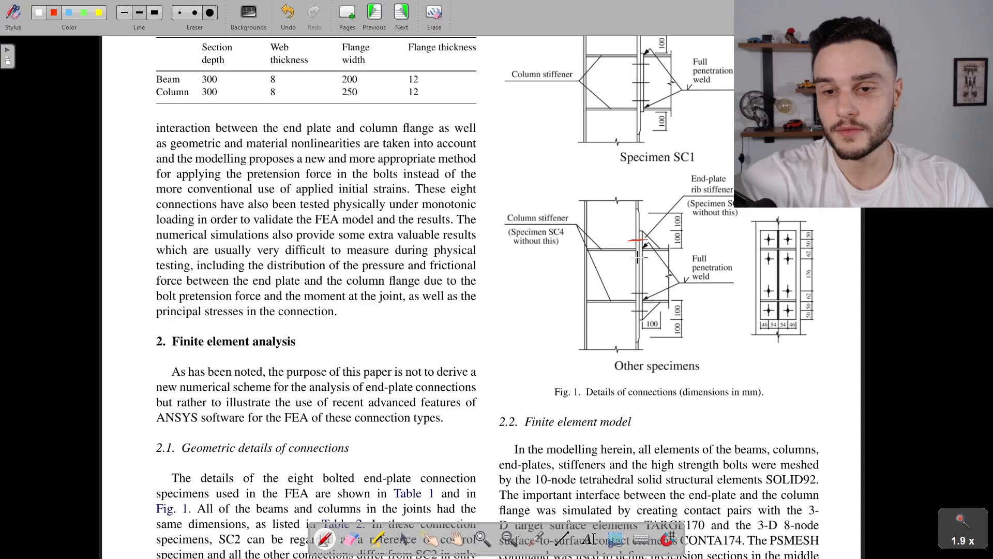
pyautogui.scroll(5, 641, 309)
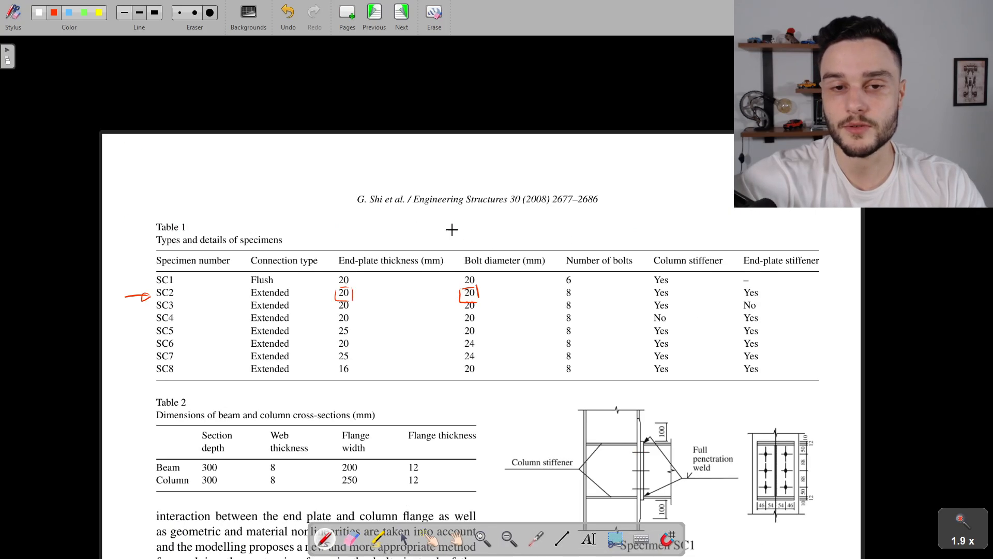
# - Box SC2's bolt count of 8 in red, inspect the bolts in the end_plate.inp ANSA session, and return to the article
pyautogui.moveTo(569, 288); pyautogui.dragTo(573, 296)
pyautogui.hotkey('alt', 'Tab')
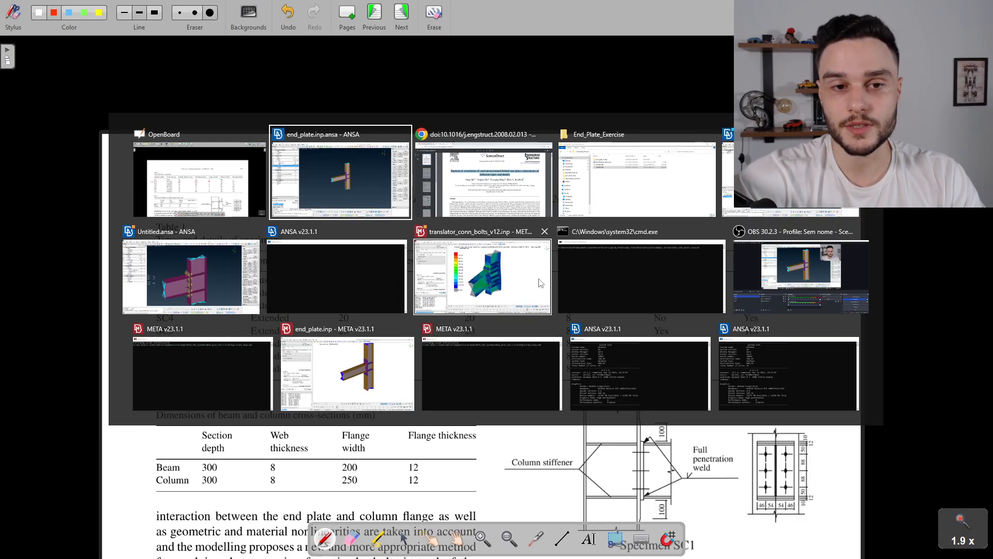
pyautogui.scroll(10, 522, 190)
pyautogui.scroll(-3, 533, 192)
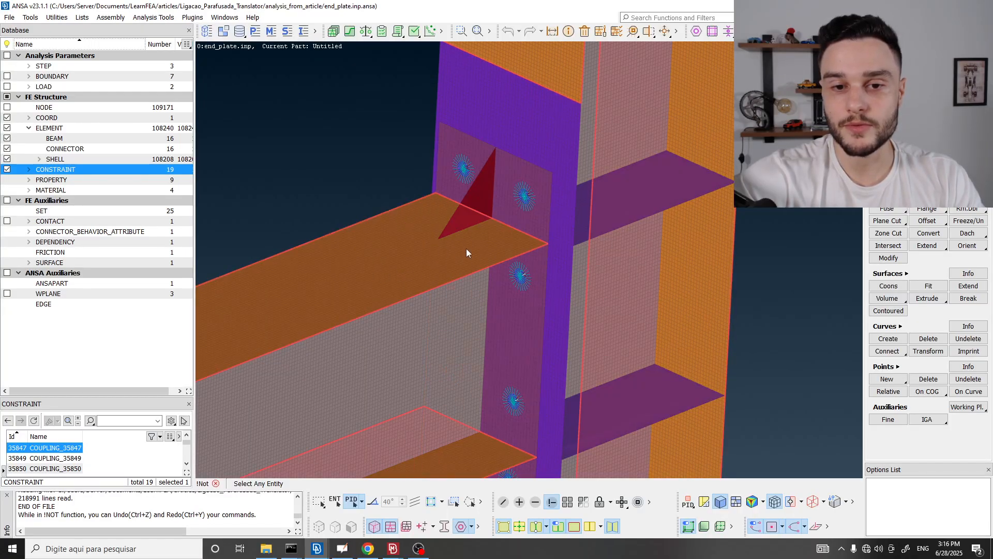
pyautogui.keyDown('ctrl'); pyautogui.moveTo(509, 307); pyautogui.dragTo(513, 181, button='middle'); pyautogui.keyUp('ctrl')
pyautogui.scroll(-3, 510, 311)
pyautogui.hotkey('alt', 'Tab')
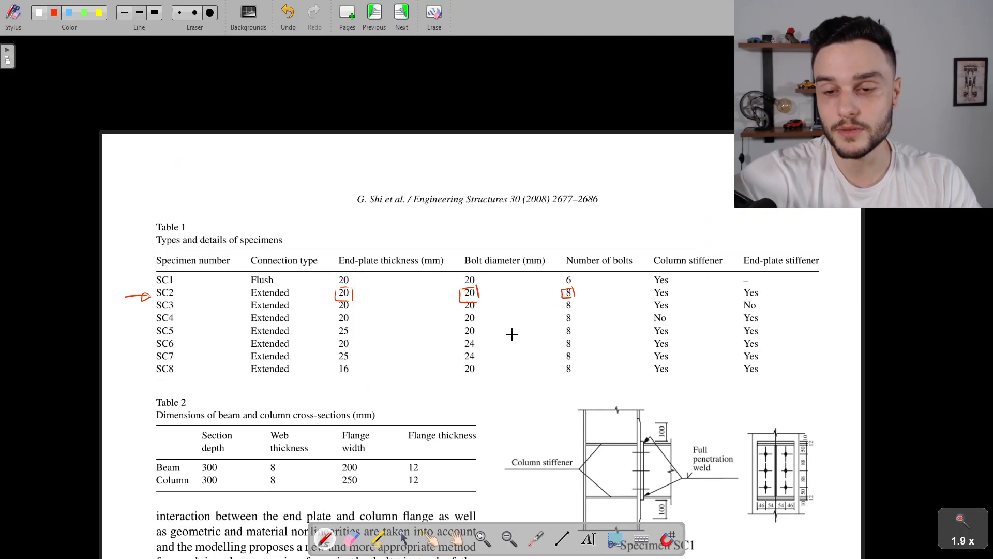
# - Box SC2's column stiffener entry Yes in red and compare it with the column stiffeners in the ANSA model
pyautogui.moveTo(651, 293); pyautogui.dragTo(671, 291)
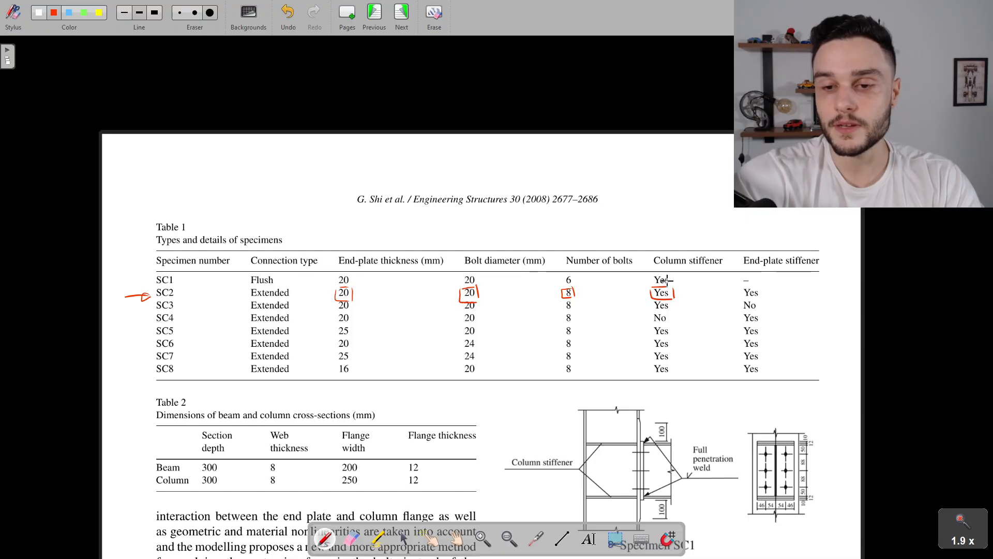
pyautogui.hotkey('alt', 'Tab')
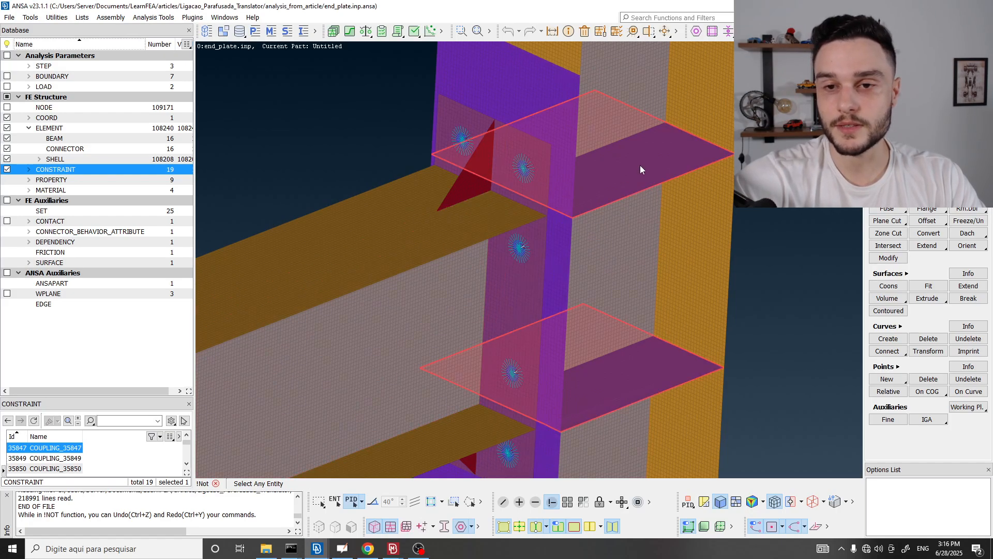
pyautogui.hotkey('alt', 'Tab')
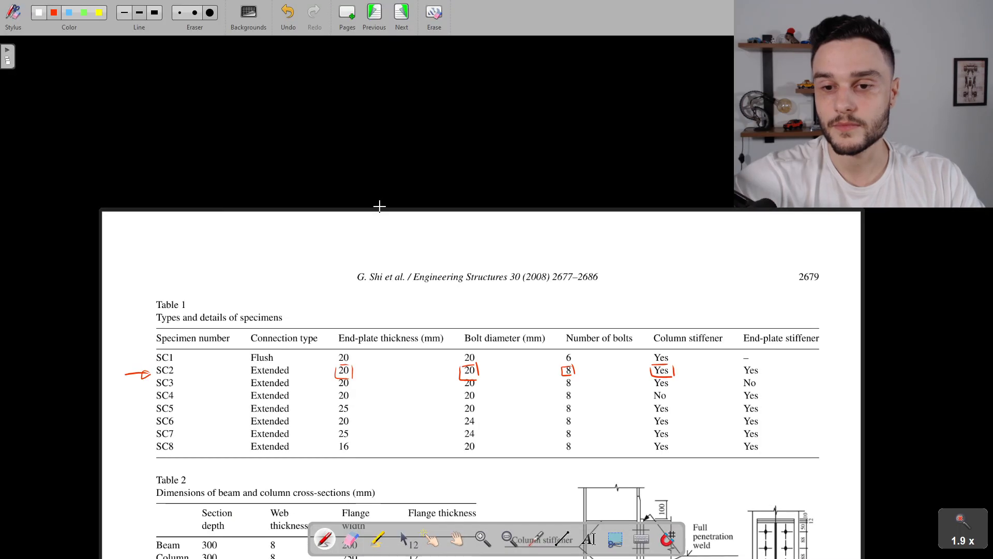
# - Examine the connection details in Fig. 1, and find and enlarge the Fig. 2 drawing of the typical connection prototype model
pyautogui.scroll(-3, 483, 217)
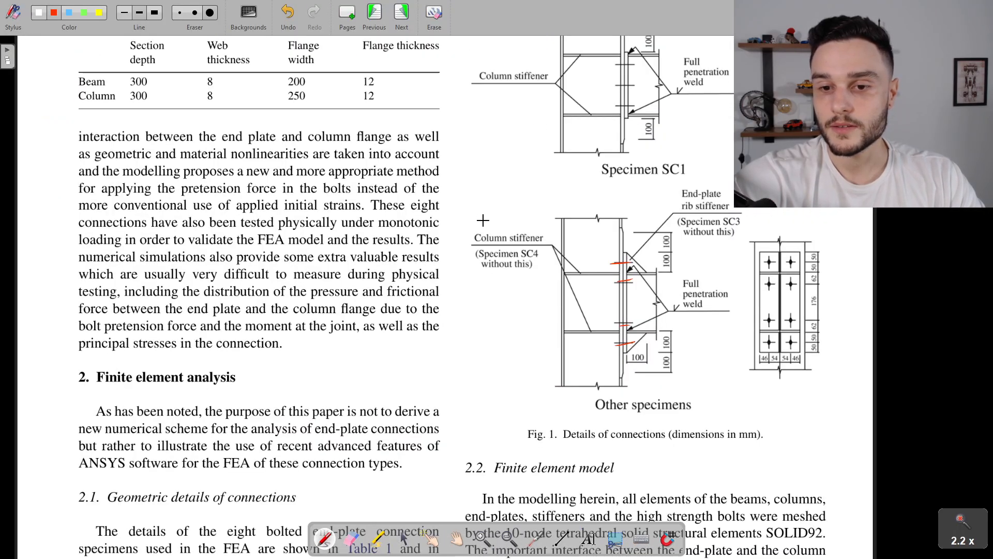
pyautogui.keyDown('ctrl'); pyautogui.scroll(-2, 580, 235); pyautogui.keyUp('ctrl')
pyautogui.scroll(-3, 621, 238)
pyautogui.scroll(9, 440, 210)
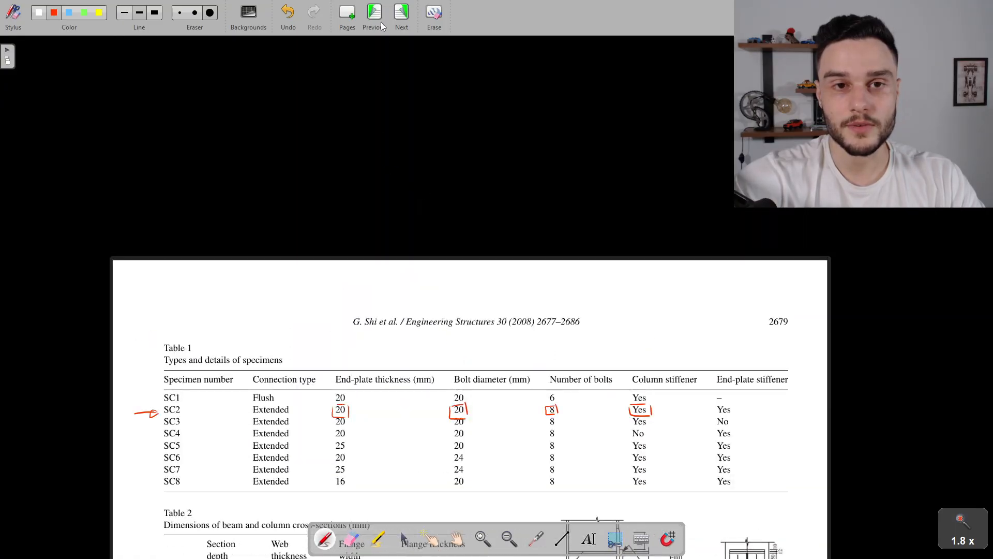
pyautogui.click(382, 25)
pyautogui.click(376, 20)
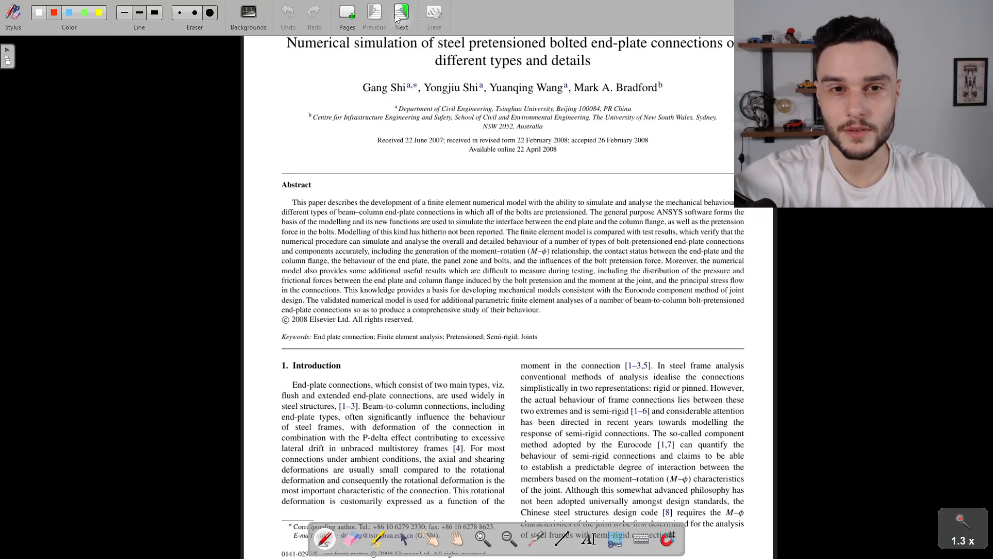
pyautogui.click(397, 19)
pyautogui.click(398, 18)
pyautogui.click(397, 18)
pyautogui.scroll(2, 456, 180)
pyautogui.keyDown('ctrl'); pyautogui.scroll(1, 450, 185); pyautogui.keyUp('ctrl')
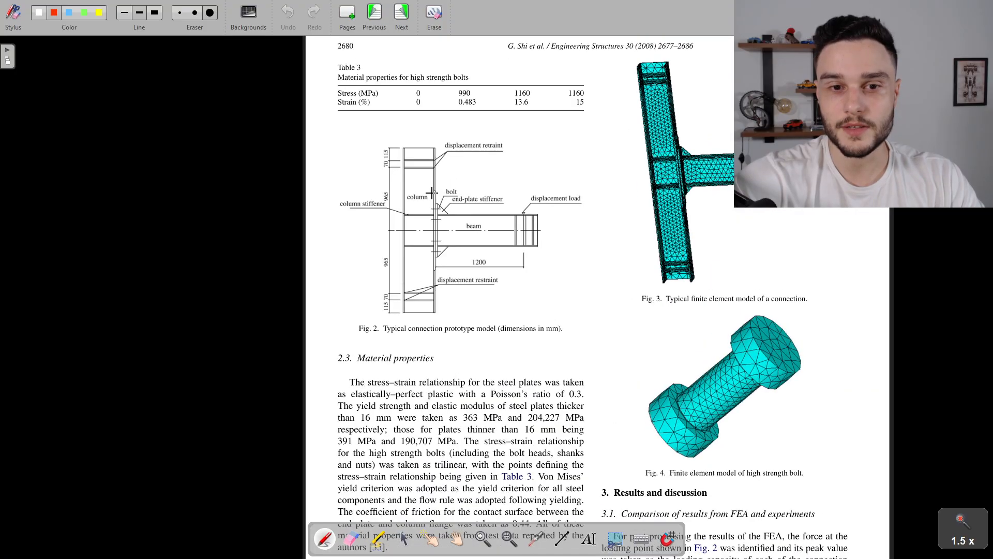
pyautogui.keyDown('ctrl'); pyautogui.scroll(6, 432, 192); pyautogui.keyUp('ctrl')
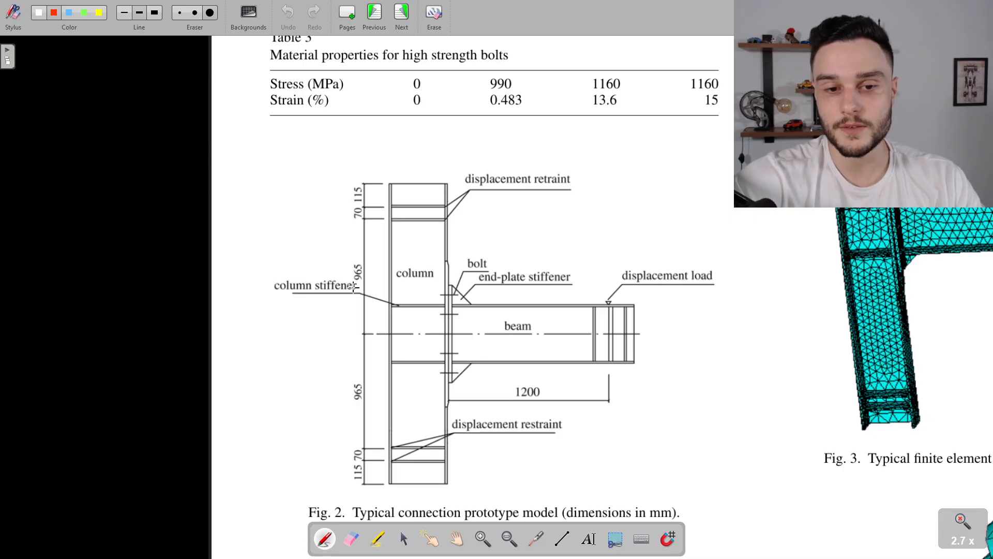
# - Trace the two column stiffeners level with the beam flanges in Fig. 2 in red, and undo both strokes
pyautogui.moveTo(395, 307); pyautogui.dragTo(438, 305)
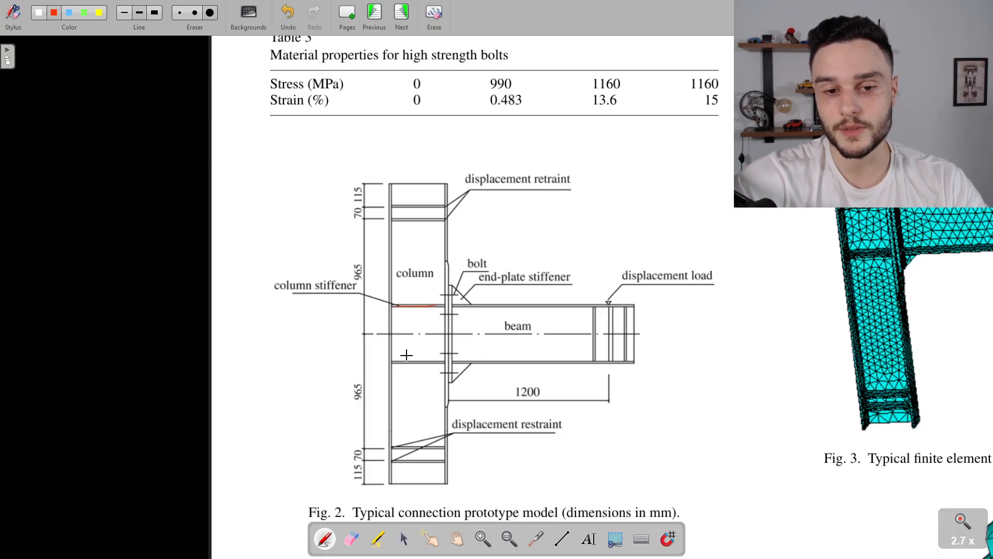
pyautogui.moveTo(401, 363); pyautogui.dragTo(437, 361)
pyautogui.hotkey('ctrl', 'z')
pyautogui.hotkey('ctrl', 'z')
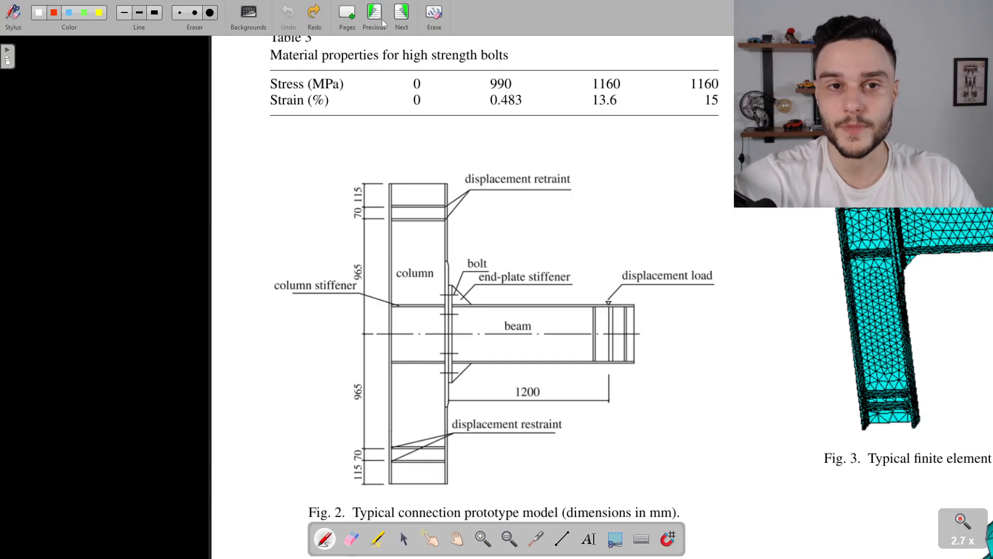
# - Return to Table 1, mark SC2's end-plate stiffener entry Yes in red, and bring the Fig. 1 connection drawings into view
pyautogui.click(382, 20)
pyautogui.keyDown('ctrl'); pyautogui.scroll(-1, 538, 218); pyautogui.keyUp('ctrl')
pyautogui.keyDown('ctrl'); pyautogui.scroll(4, 788, 431); pyautogui.keyUp('ctrl')
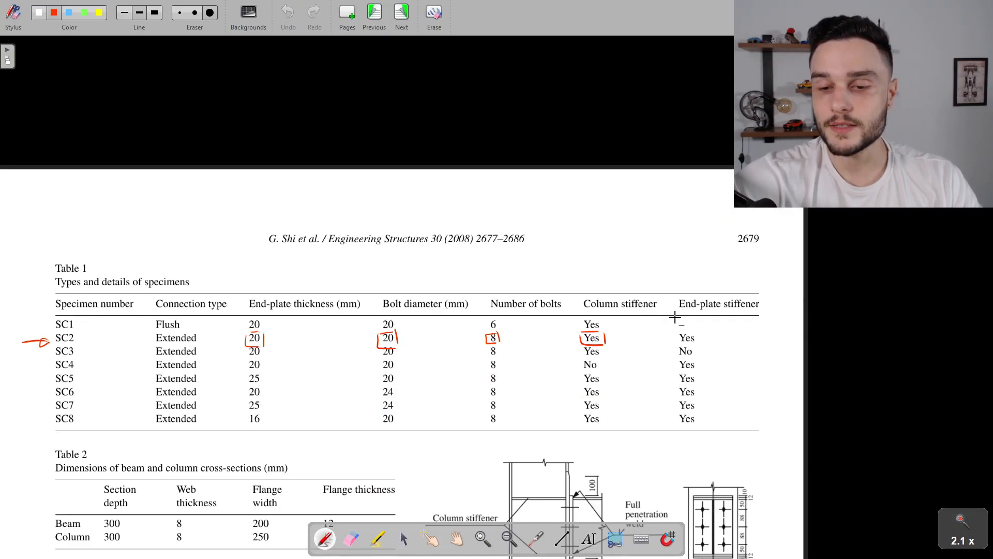
pyautogui.moveTo(691, 331)
pyautogui.mouseDown()
pyautogui.moveTo(670, 338)
pyautogui.moveTo(696, 342)
pyautogui.moveTo(698, 354)
pyautogui.mouseUp()
pyautogui.scroll(-5, 485, 258)
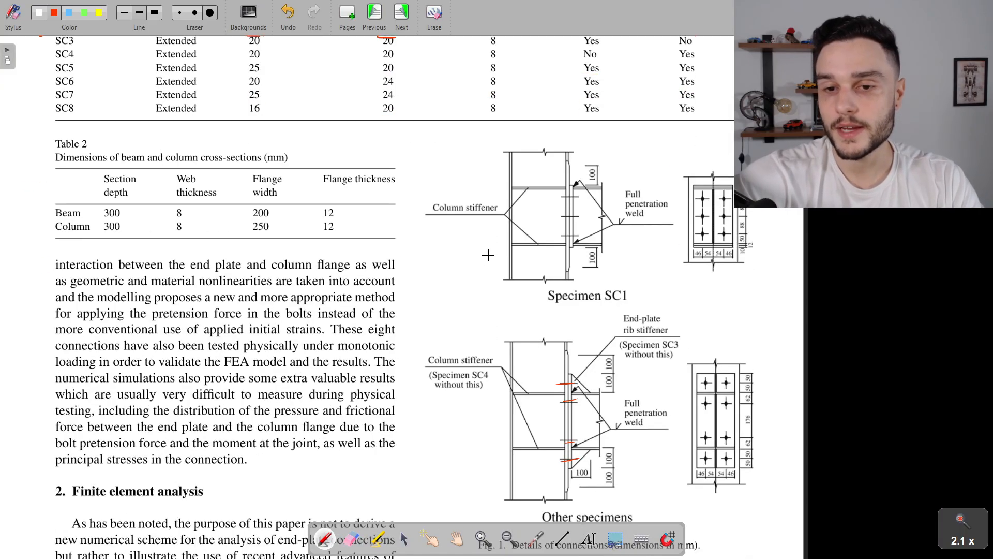
# - Mark the End-plate rib stiffener label and both ribs in Fig. 1 in red, and compare them with the ribs in the ANSA model
pyautogui.scroll(-3, 556, 200)
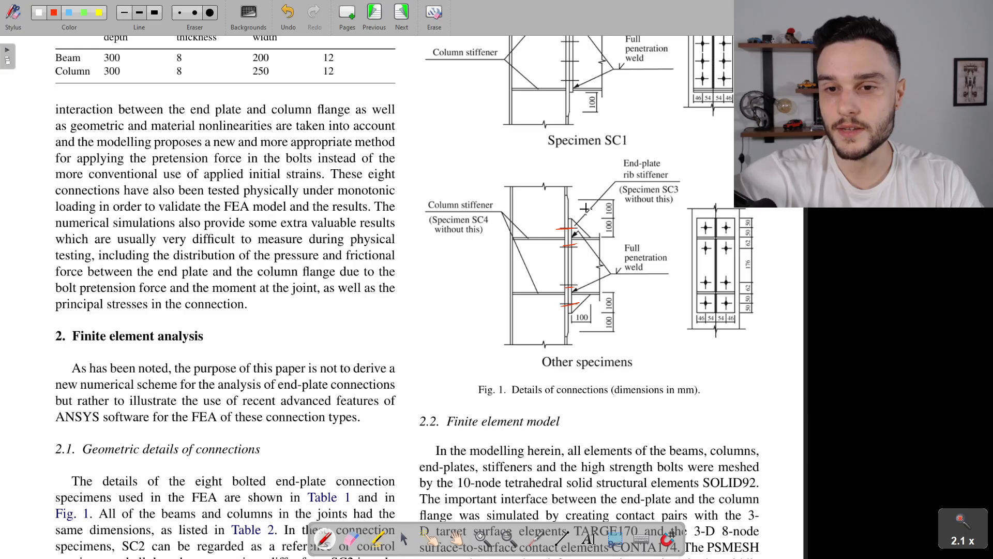
pyautogui.moveTo(623, 161)
pyautogui.mouseDown()
pyautogui.moveTo(624, 183)
pyautogui.moveTo(674, 183)
pyautogui.moveTo(671, 159)
pyautogui.mouseUp()
pyautogui.moveTo(572, 219); pyautogui.dragTo(588, 235)
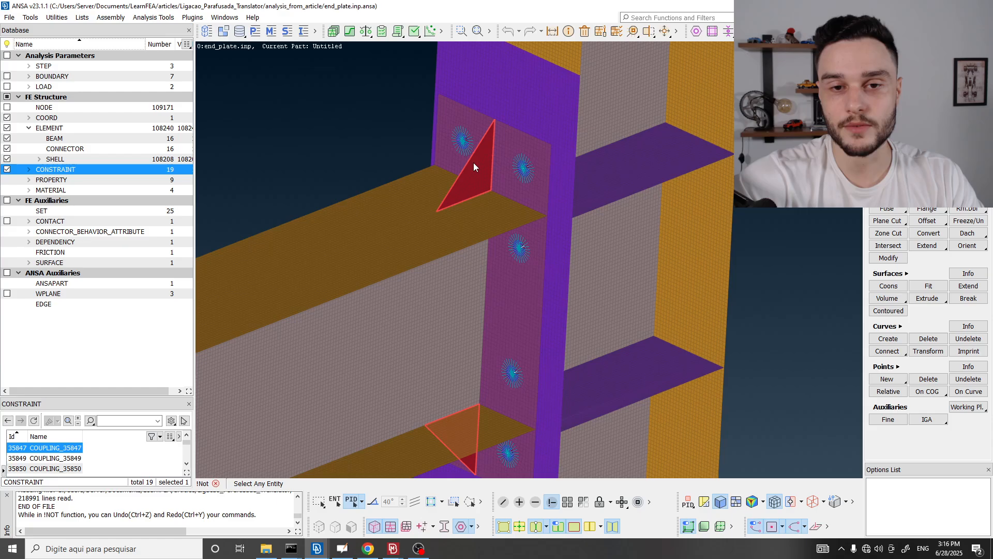
pyautogui.keyDown('ctrl'); pyautogui.moveTo(474, 163); pyautogui.dragTo(472, 116); pyautogui.keyUp('ctrl')
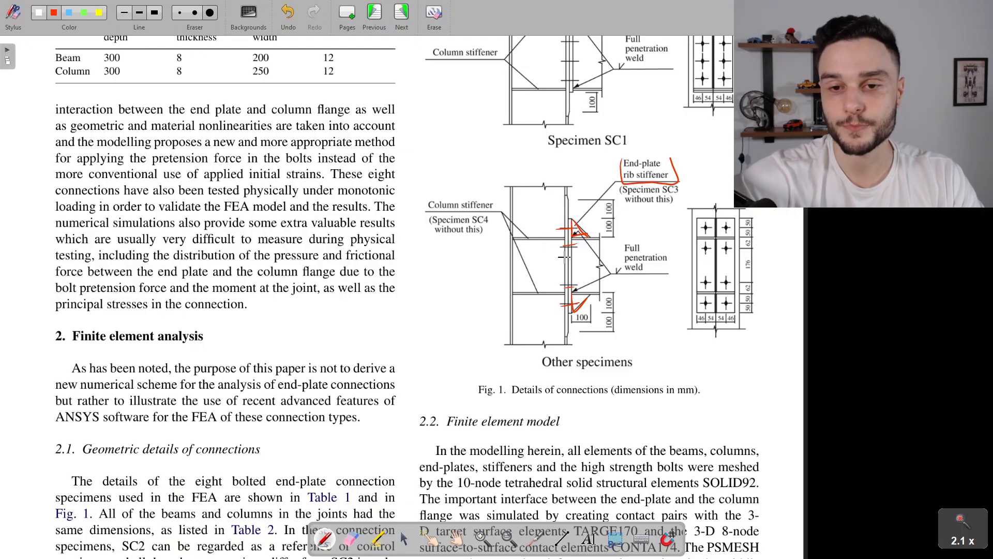
# - Review SC2's row in Table 1 and draw red arrows beside Table 2's caption and its Beam and Column rows
pyautogui.scroll(5, 390, 214)
pyautogui.keyDown('ctrl'); pyautogui.scroll(3, 390, 214); pyautogui.keyUp('ctrl')
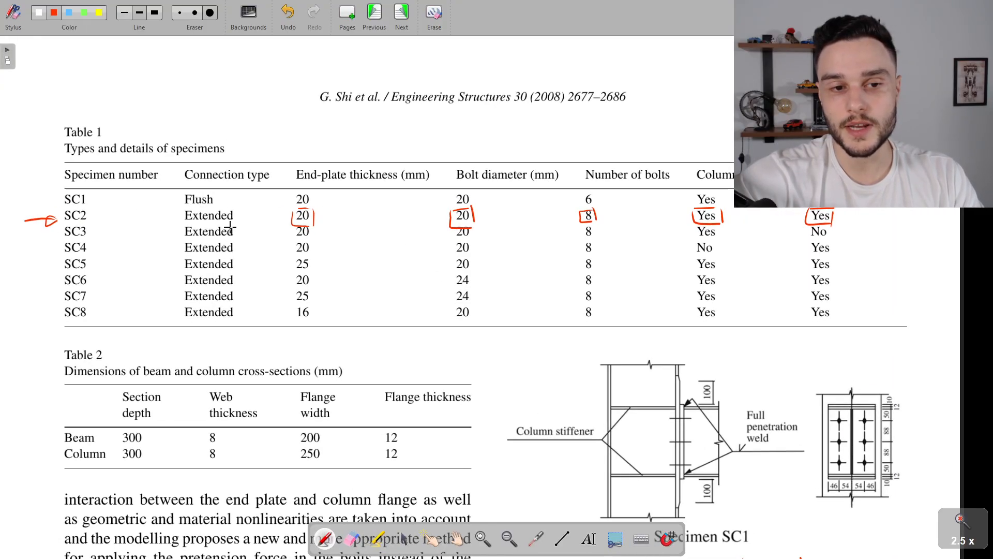
pyautogui.keyDown('ctrl'); pyautogui.scroll(-3, 338, 247); pyautogui.keyUp('ctrl')
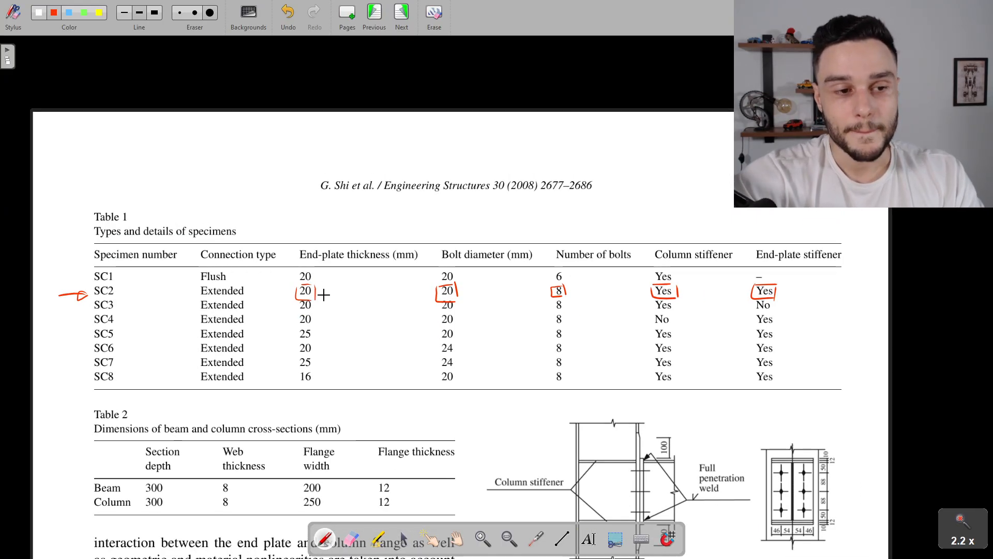
pyautogui.scroll(-5, 322, 295)
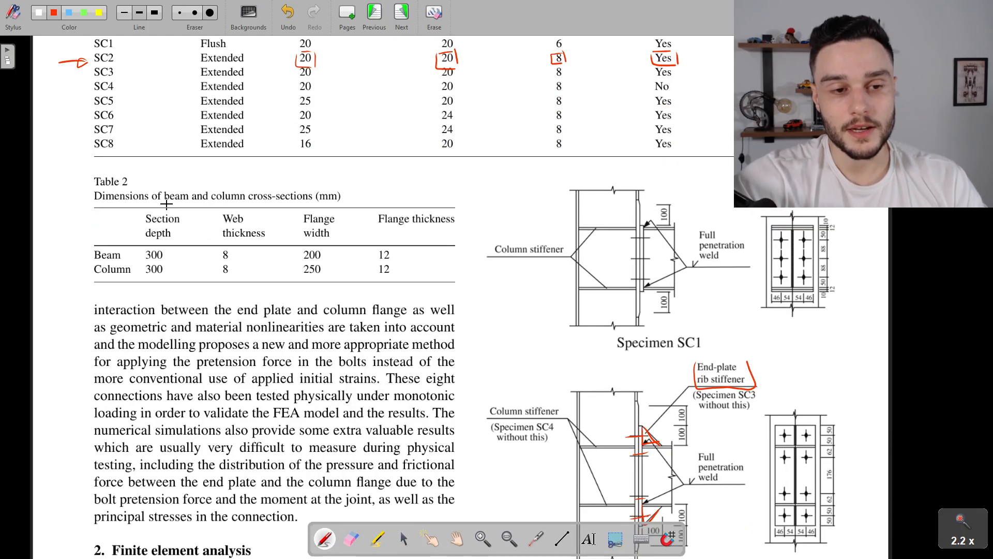
pyautogui.moveTo(59, 200)
pyautogui.mouseDown()
pyautogui.moveTo(83, 198)
pyautogui.moveTo(75, 203)
pyautogui.mouseUp()
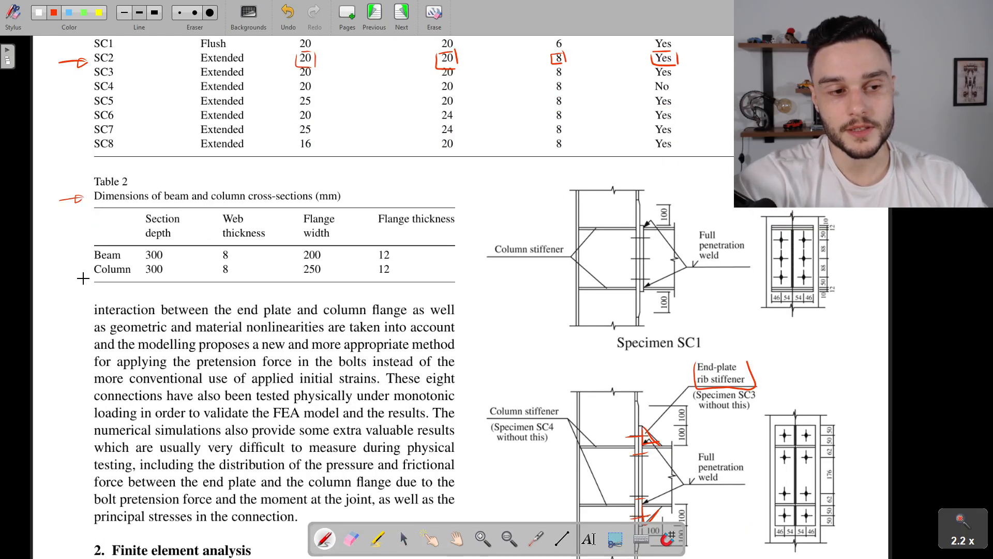
pyautogui.moveTo(61, 258)
pyautogui.mouseDown()
pyautogui.moveTo(82, 254)
pyautogui.moveTo(79, 278)
pyautogui.mouseUp()
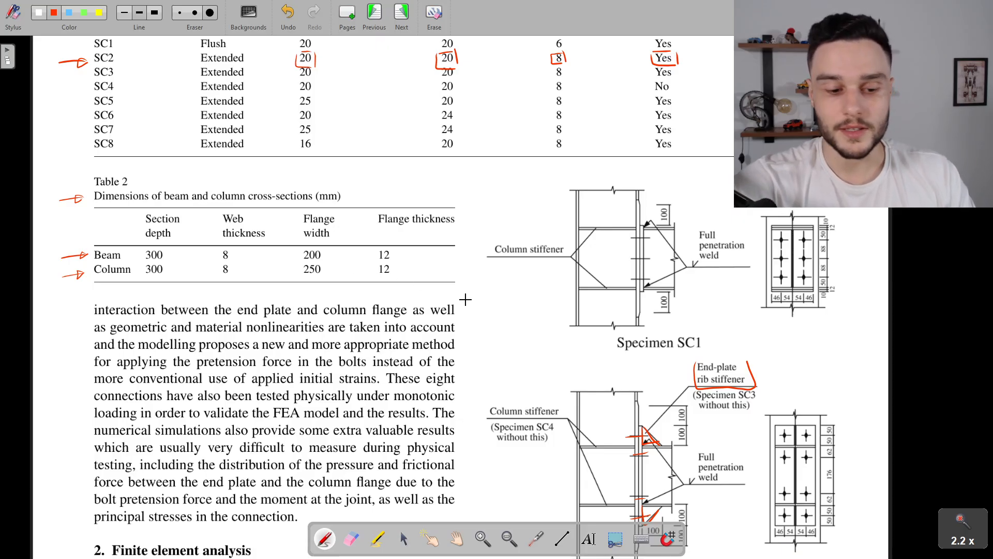
# - Switch to the empty untitled ANSA session
pyautogui.hotkey('alt', 'Tab')
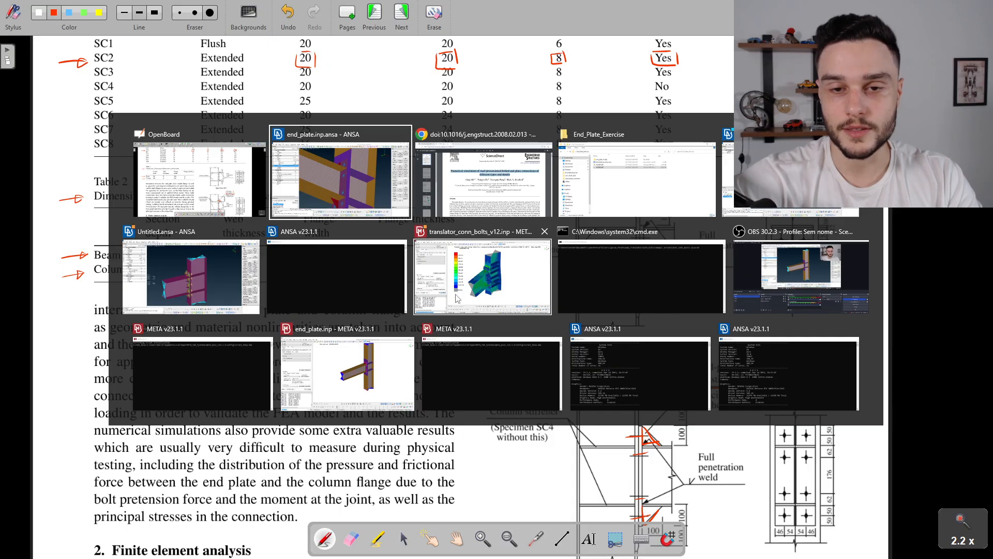
pyautogui.click(771, 184)
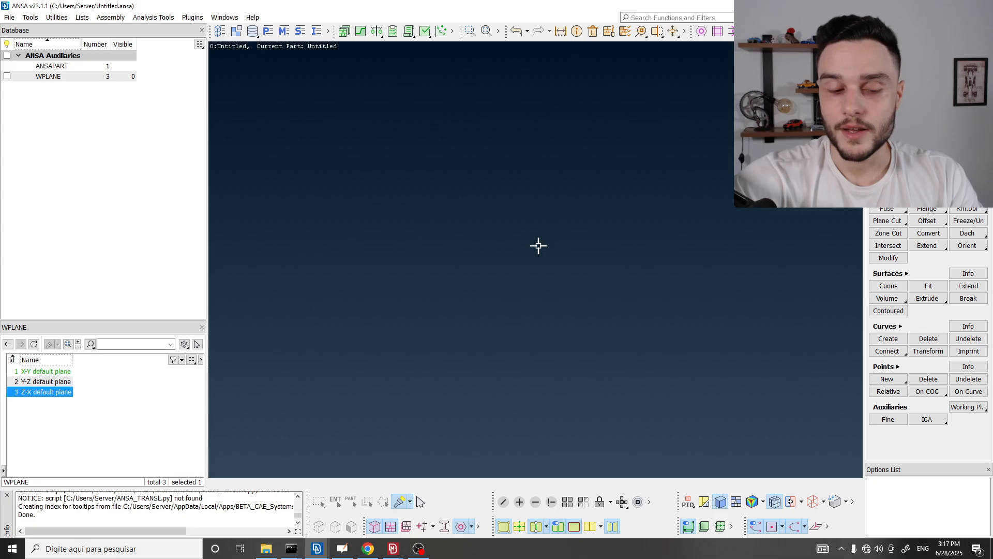
pyautogui.write('4')
pyautogui.click(461, 497)
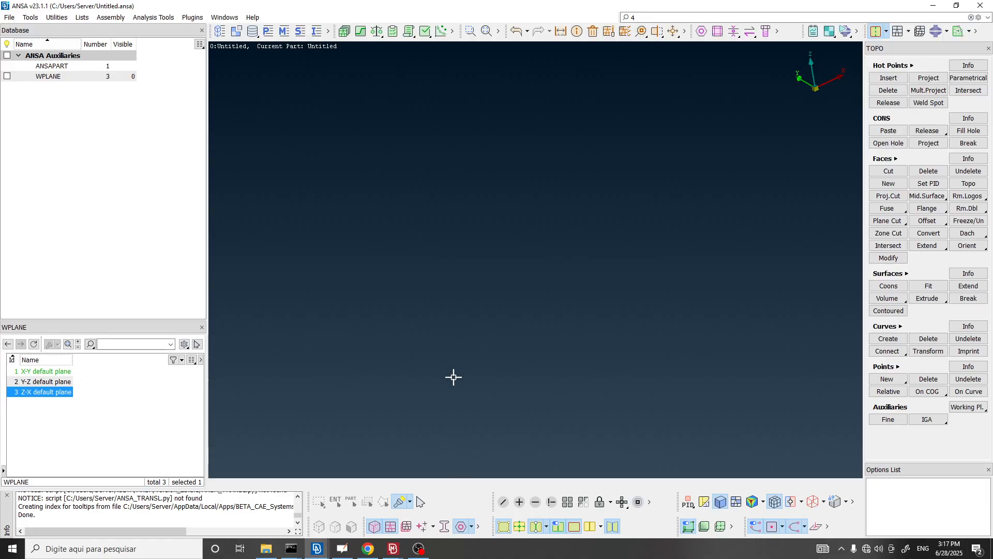
pyautogui.click(423, 553)
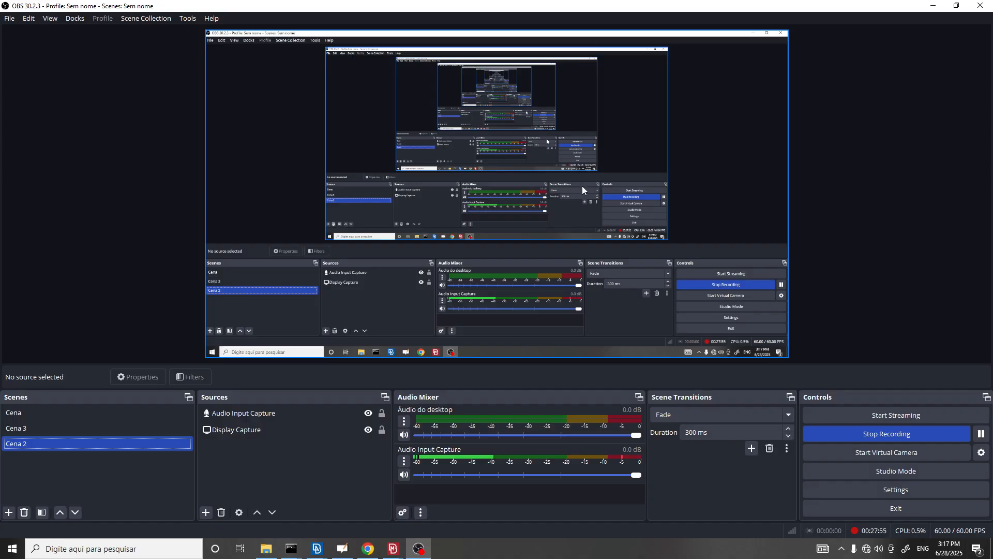
pyautogui.moveTo(727, 97); pyautogui.dragTo(718, 296)
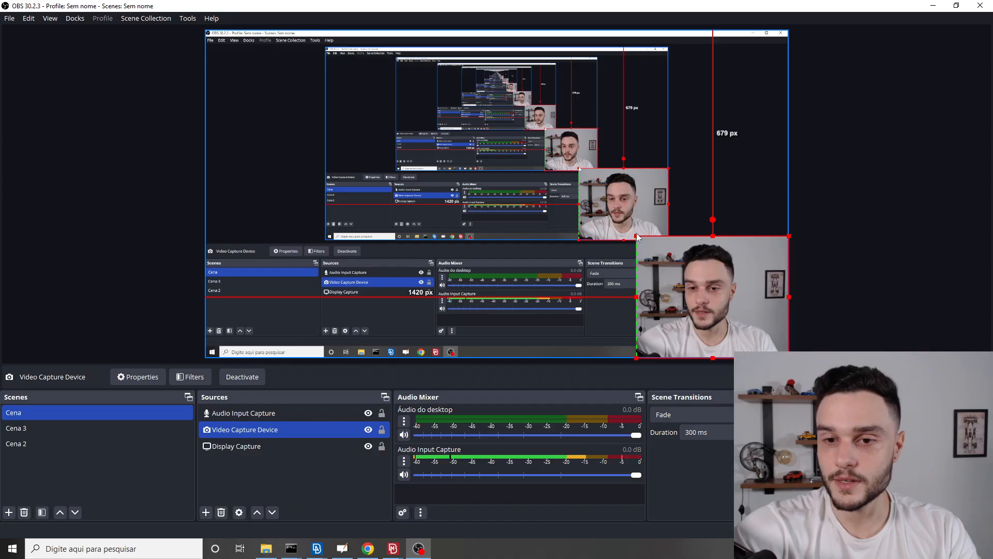
pyautogui.moveTo(636, 235); pyautogui.dragTo(655, 252)
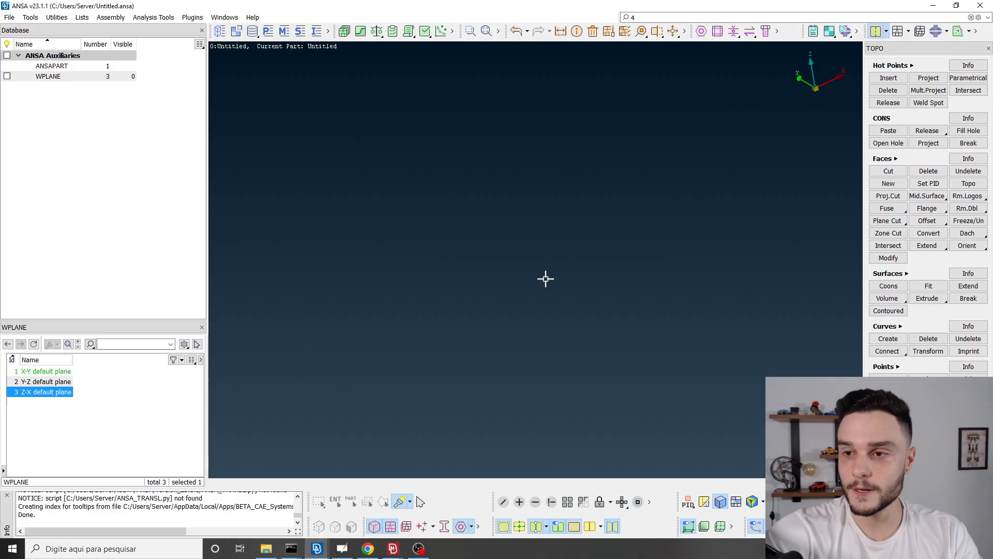
pyautogui.hotkey('alt', 'Tab')
pyautogui.hotkey('alt', 'Tab')
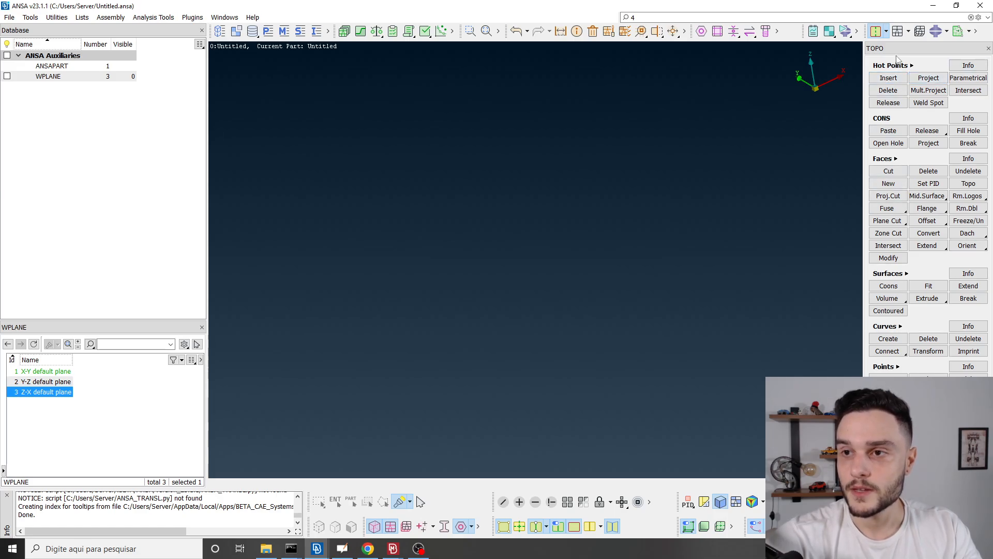
# - Look over the Mesh module's tools and return to the Classic Topo tools
pyautogui.click(898, 32)
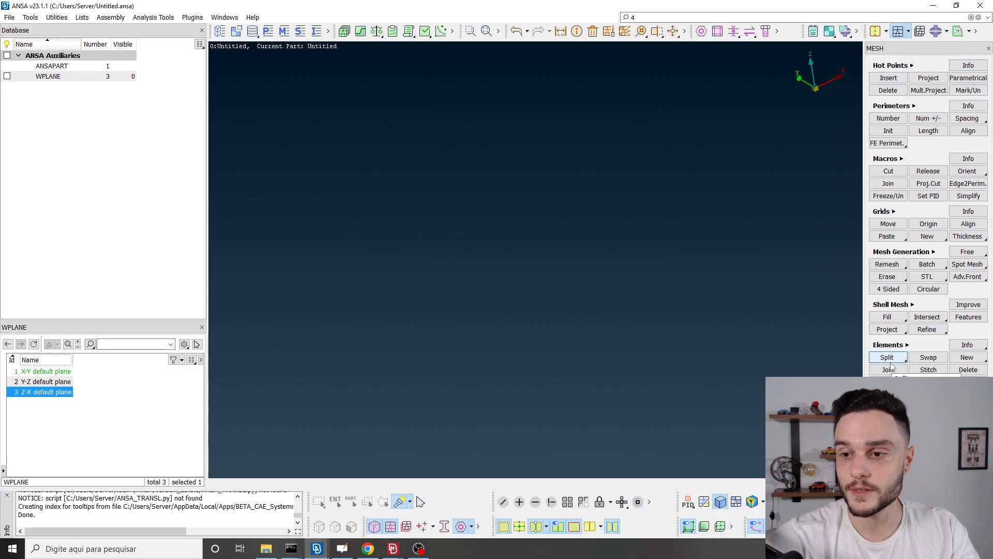
pyautogui.click(887, 32)
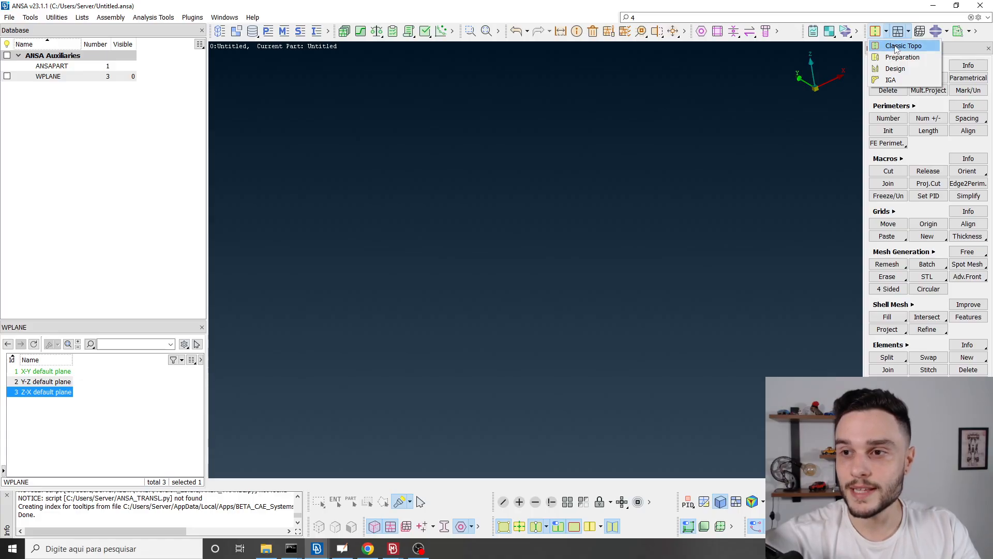
pyautogui.click(921, 46)
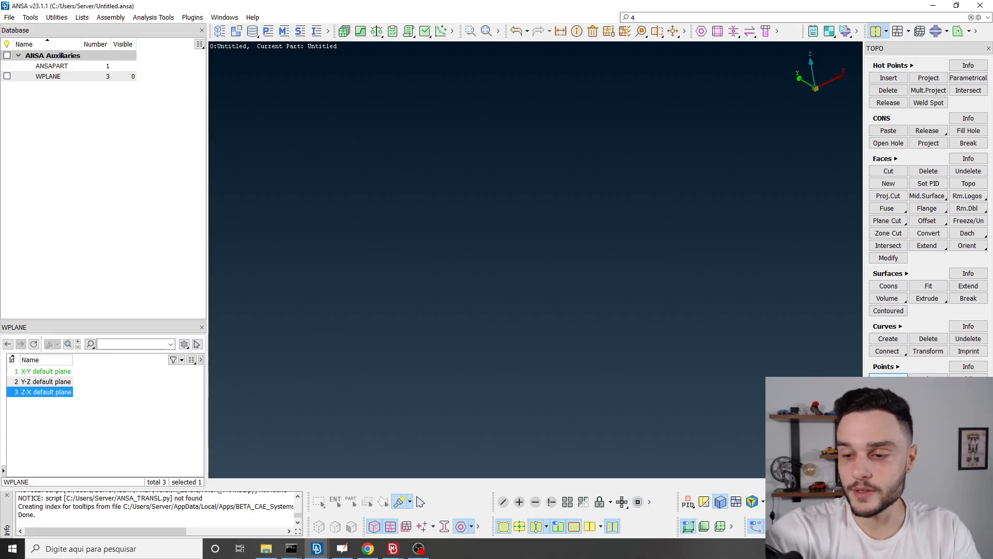
pyautogui.write('4')
pyautogui.click(829, 348)
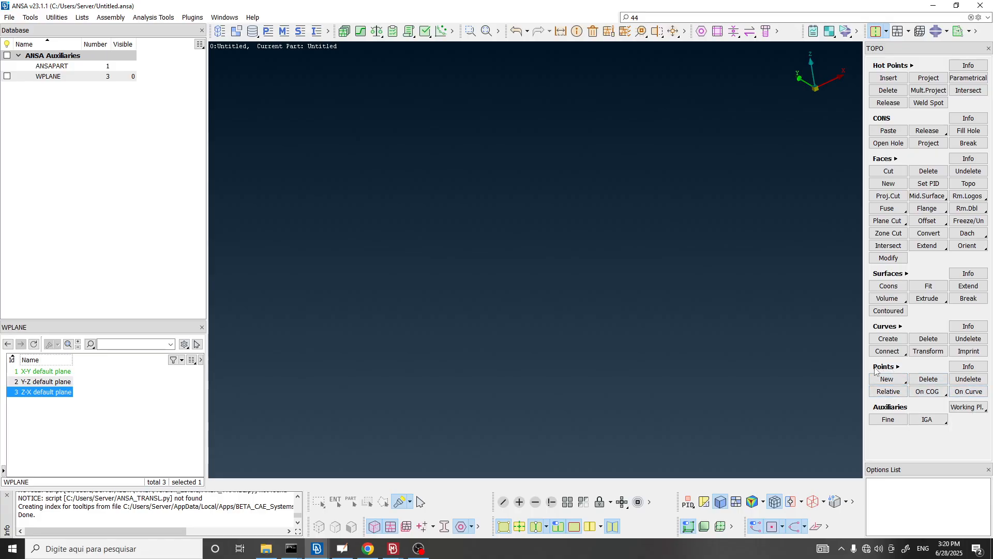
# - Create a point by numerical input at X 0, Y 0, Z 0
pyautogui.rightClick(898, 383)
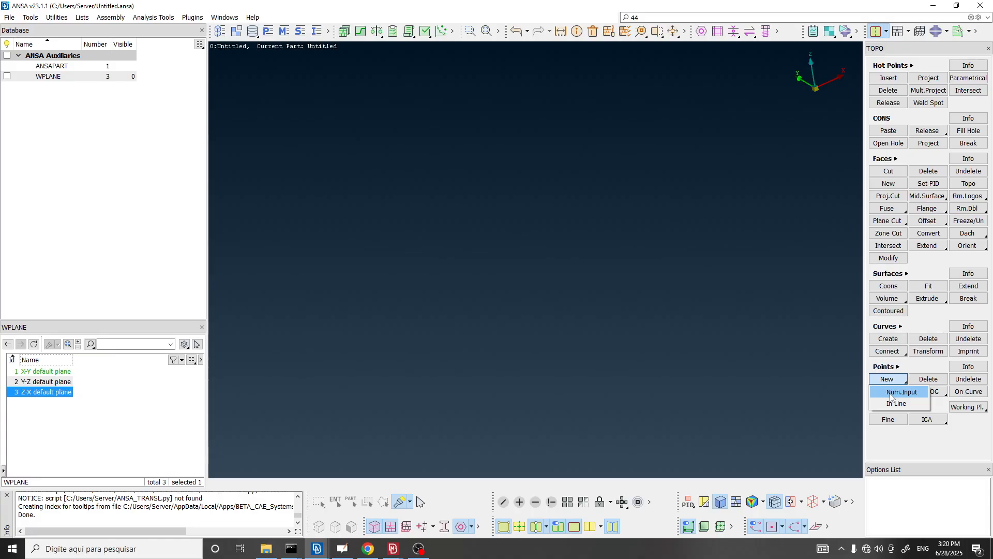
pyautogui.click(891, 396)
pyautogui.moveTo(562, 342); pyautogui.dragTo(342, 196)
pyautogui.click(302, 245)
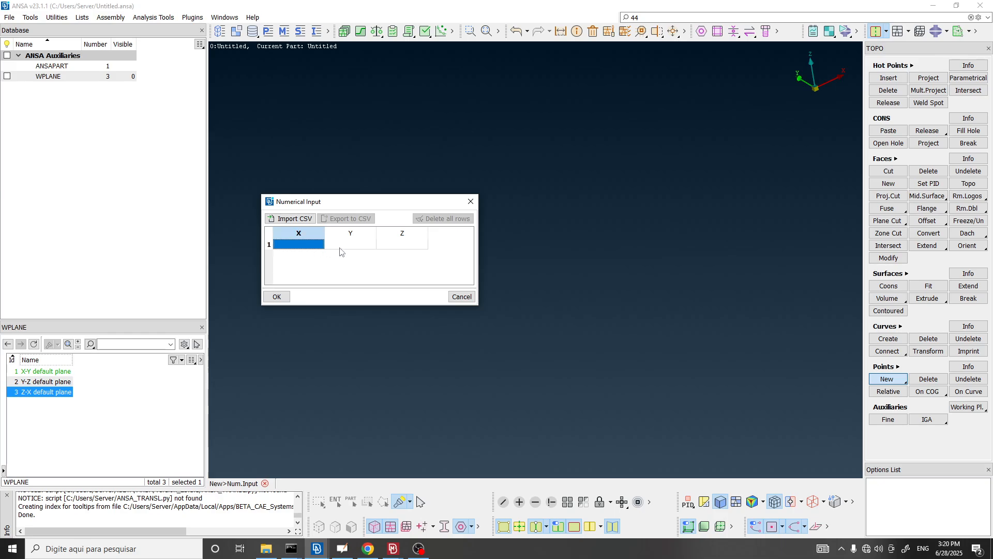
pyautogui.click(350, 245)
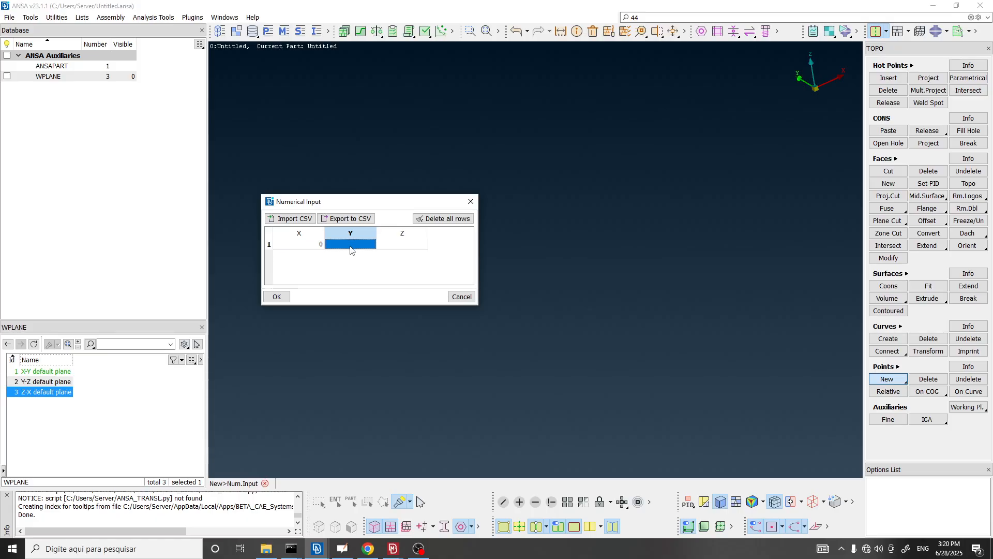
pyautogui.write('0')
pyautogui.click(403, 246)
pyautogui.write('0')
pyautogui.click(446, 249)
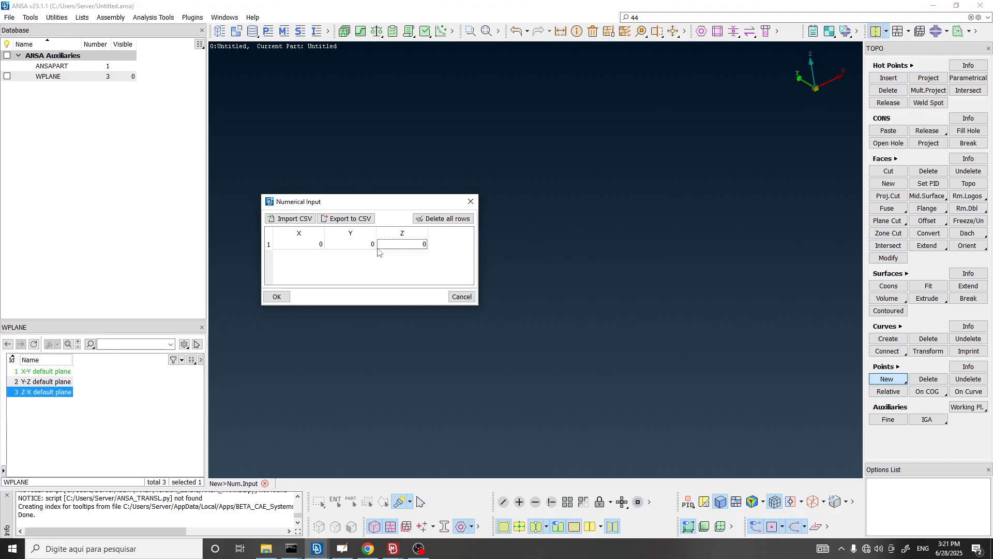
pyautogui.moveTo(396, 204); pyautogui.dragTo(372, 143)
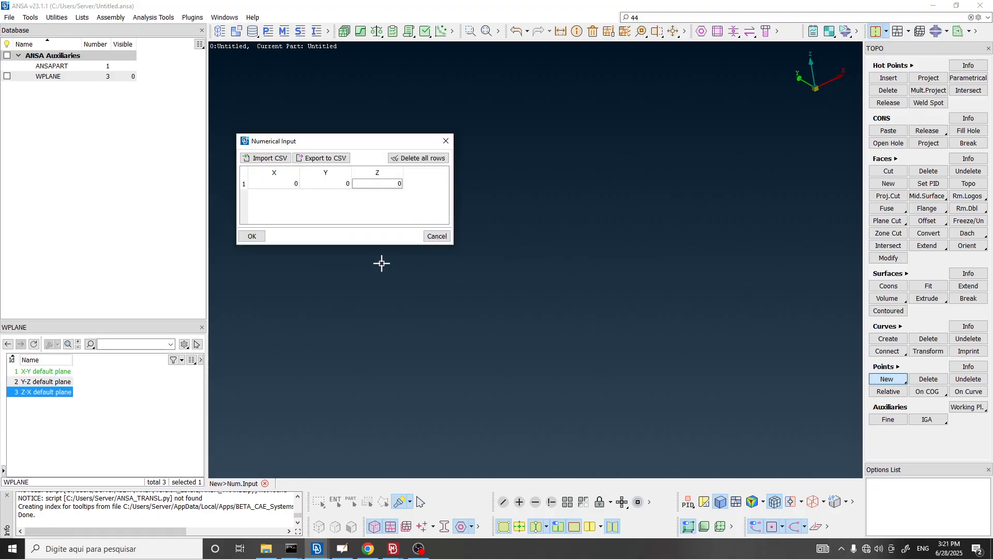
pyautogui.click(252, 236)
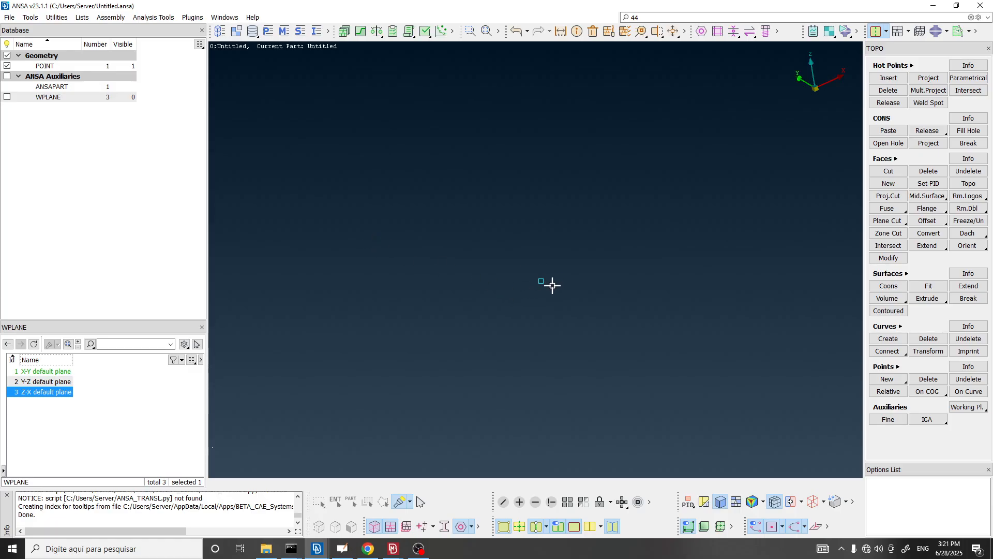
# - Open the origin point's properties from the database, check its ID and X, Y and Z coordinates, and close them
pyautogui.click(54, 67)
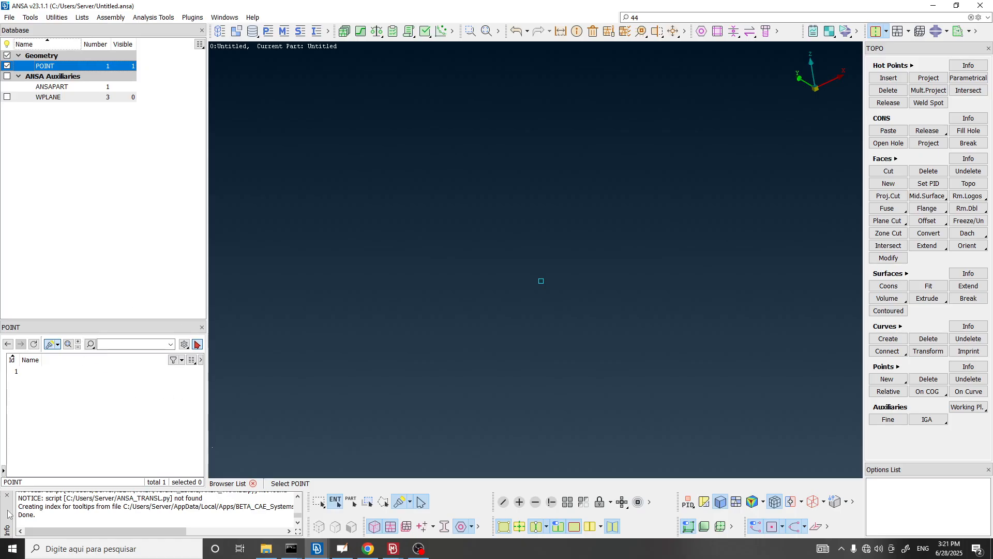
pyautogui.click(19, 372)
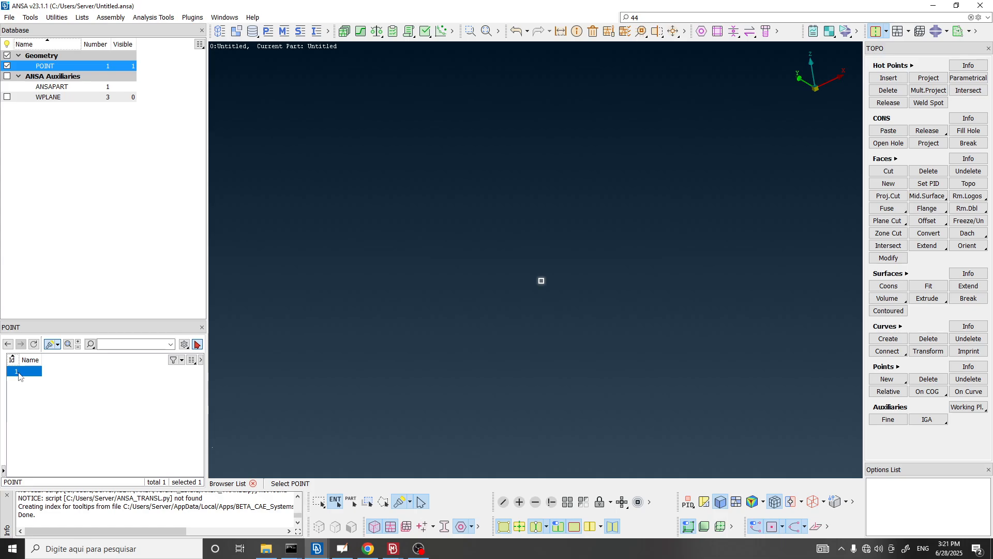
pyautogui.doubleClick(19, 372)
pyautogui.moveTo(309, 300); pyautogui.dragTo(300, 35)
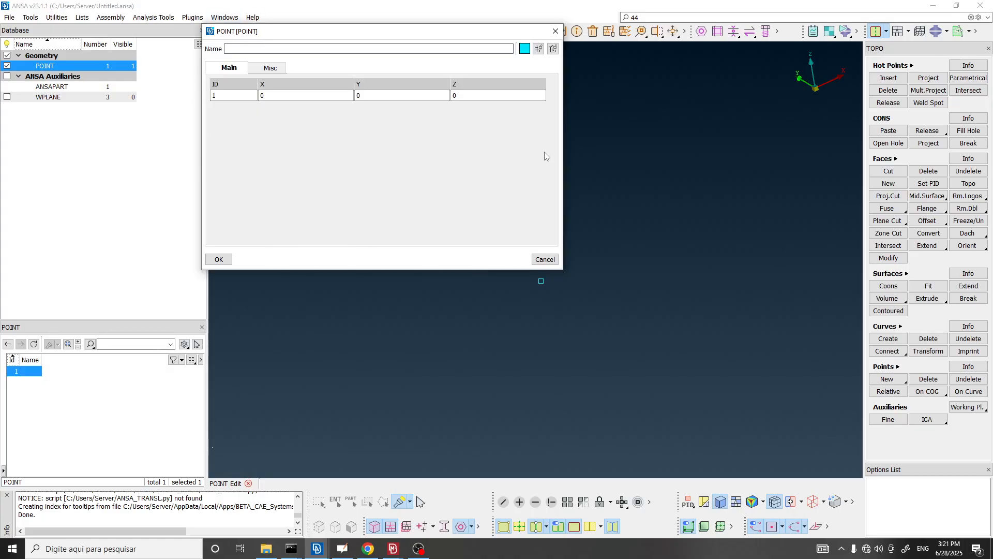
pyautogui.press('Tab')
pyautogui.press('Tab')
pyautogui.press('Tab')
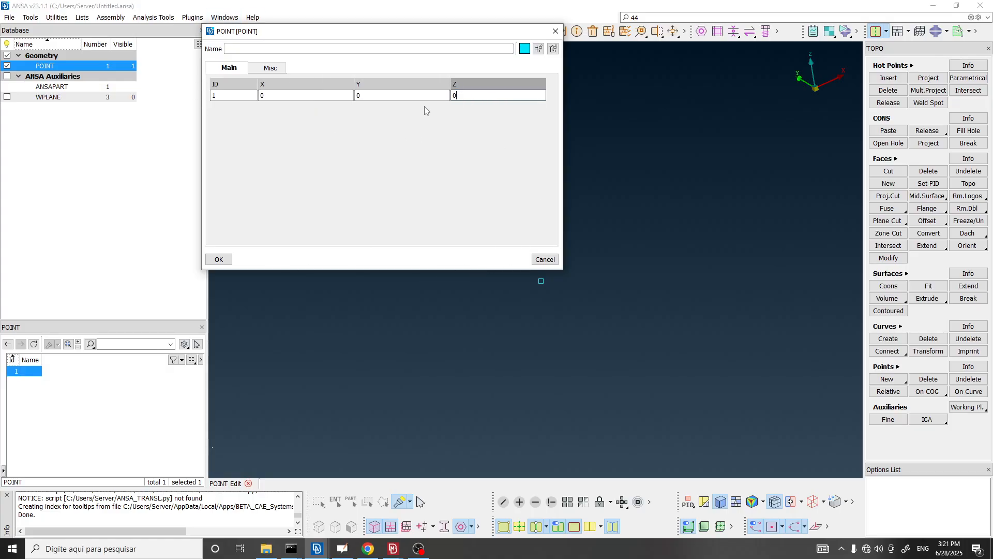
pyautogui.press('Tab')
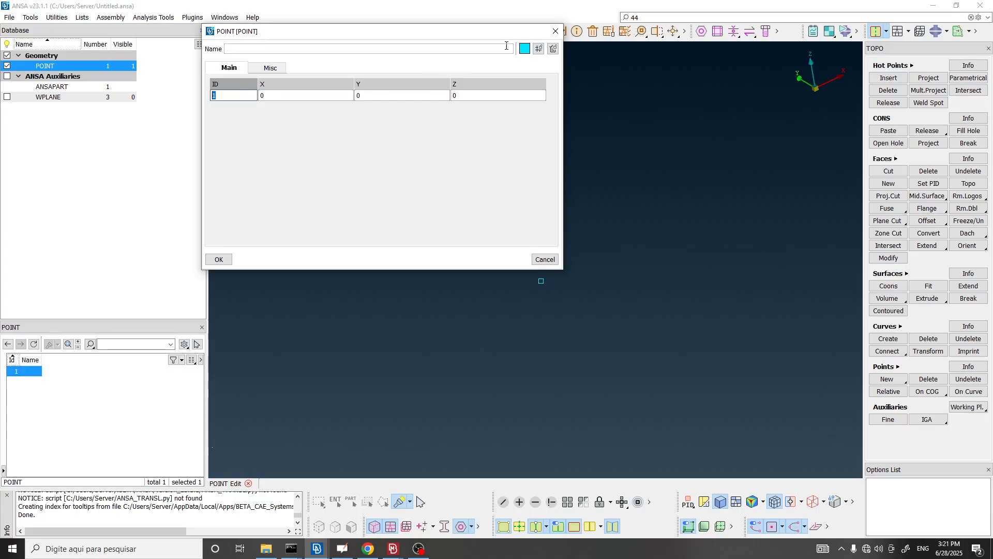
pyautogui.click(556, 31)
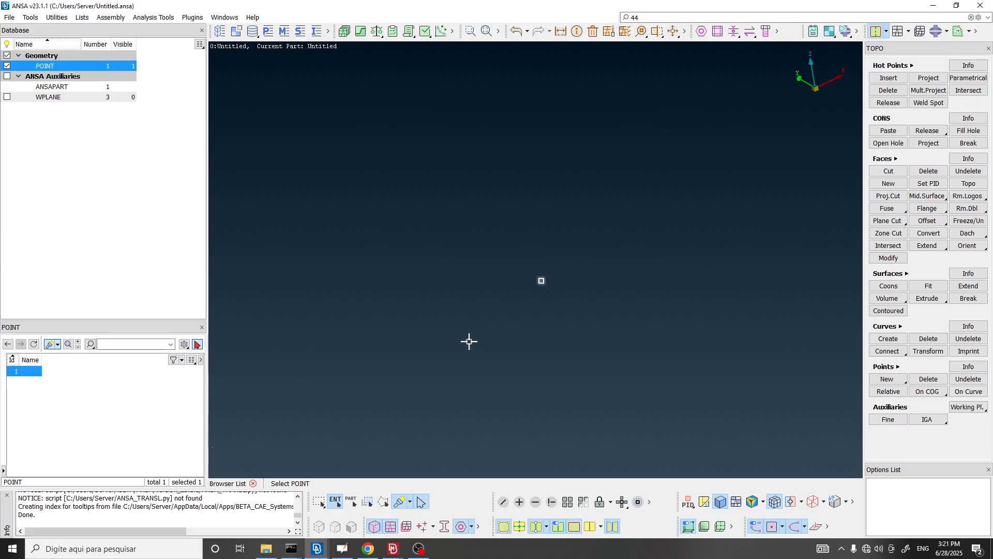
# - Return to the annotated article page in OpenBoard and enlarge Table 2 to read the beam and column cross-section dimensions
pyautogui.click(366, 549)
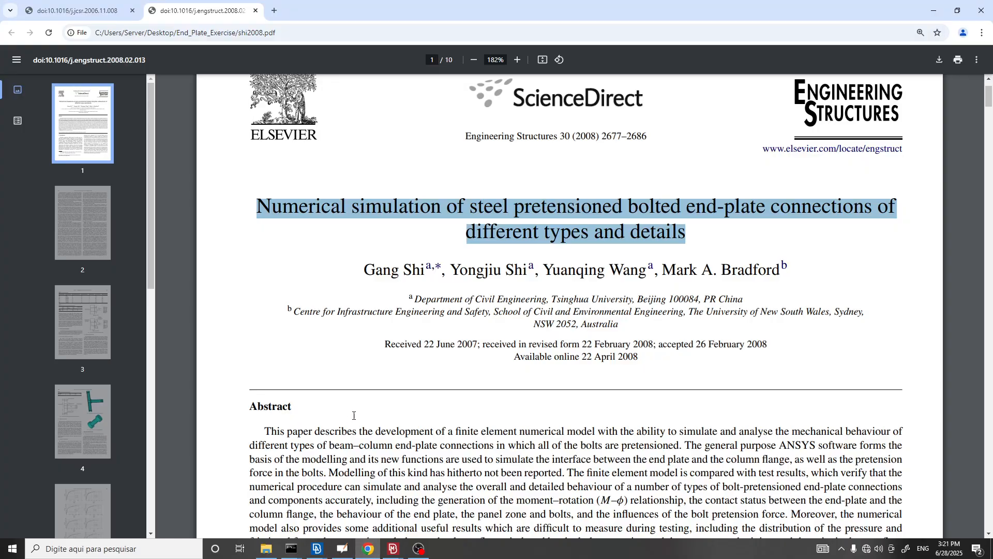
pyautogui.scroll(-13, 458, 248)
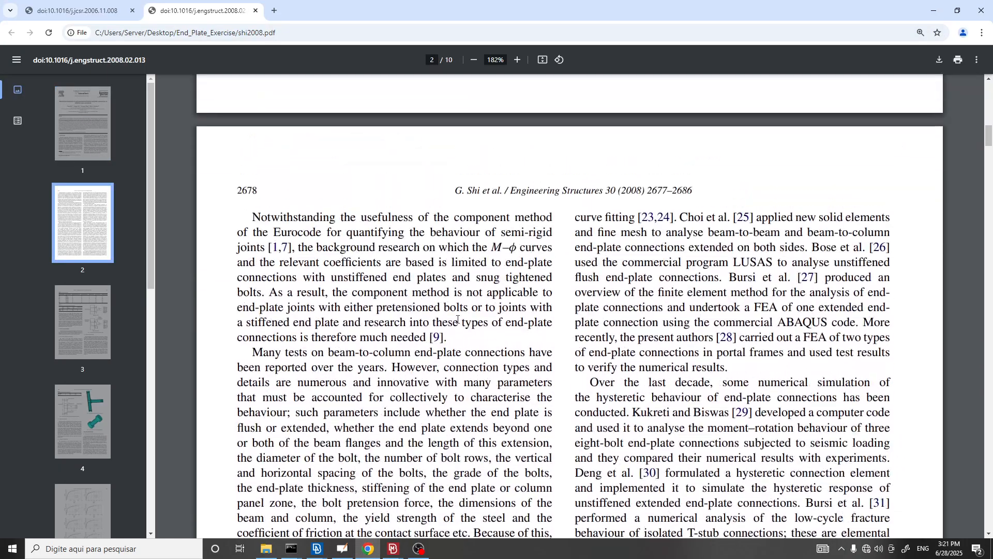
pyautogui.scroll(5, 420, 403)
pyautogui.click(343, 550)
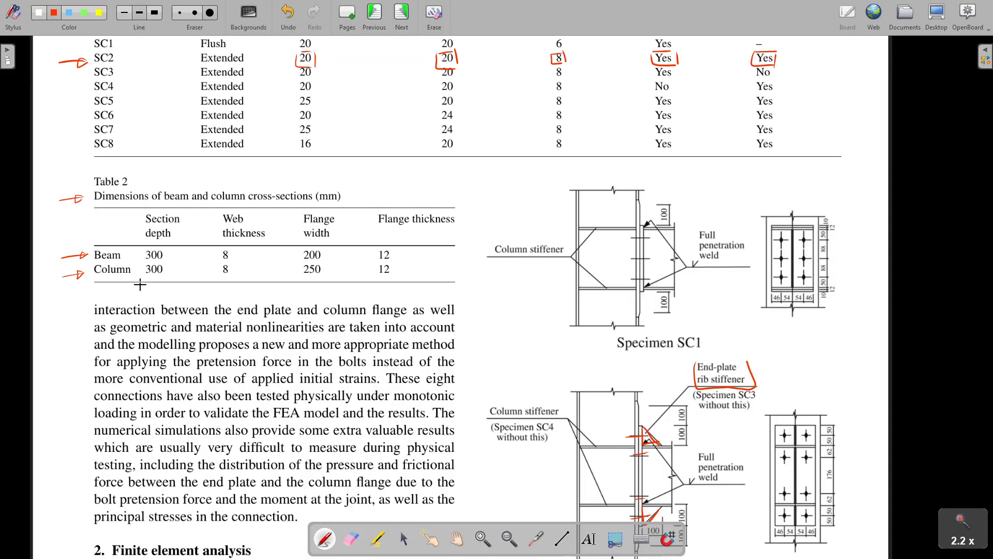
pyautogui.keyDown('ctrl'); pyautogui.scroll(-1, 80, 263); pyautogui.keyUp('ctrl')
pyautogui.keyDown('ctrl'); pyautogui.scroll(4, 194, 265); pyautogui.keyUp('ctrl')
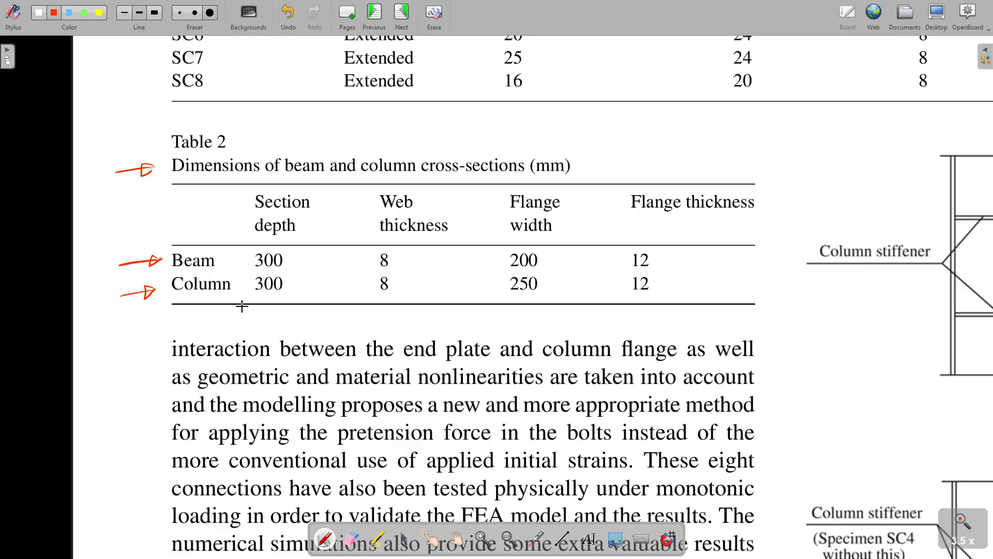
# - Sketch the outline of an I-shaped beam cross-section with straight red lines in the blank area beside Table 2
pyautogui.keyDown('ctrl'); pyautogui.scroll(-4, 243, 337); pyautogui.keyUp('ctrl')
pyautogui.keyDown('ctrl'); pyautogui.scroll(4, 219, 317); pyautogui.keyUp('ctrl')
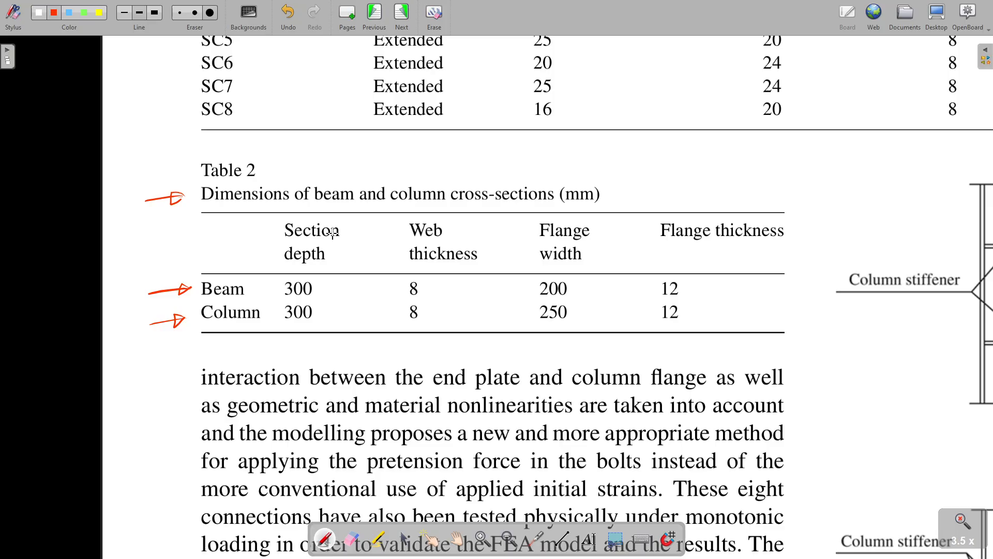
pyautogui.keyDown('ctrl'); pyautogui.scroll(-3, 689, 282); pyautogui.keyUp('ctrl')
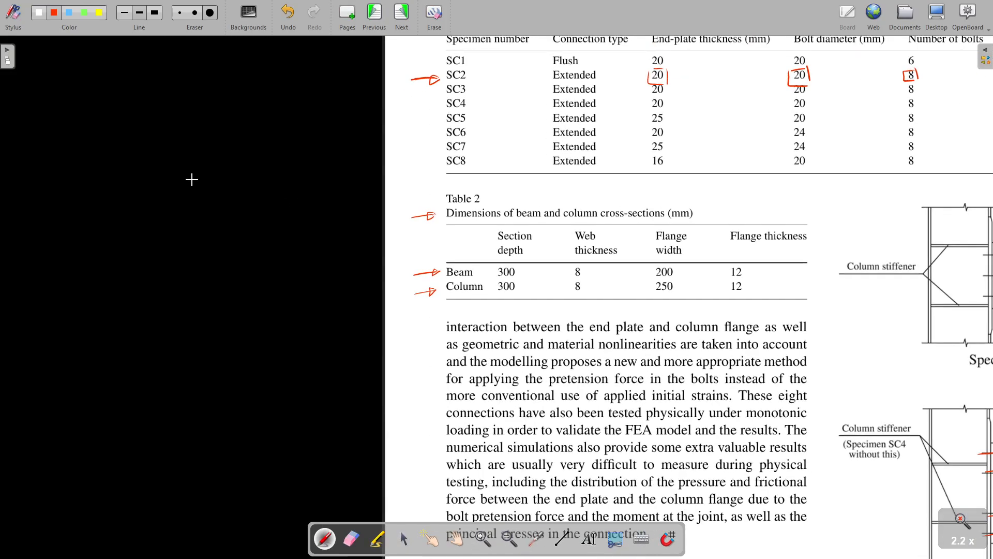
pyautogui.keyDown('ctrl'); pyautogui.scroll(1, 191, 179); pyautogui.keyUp('ctrl')
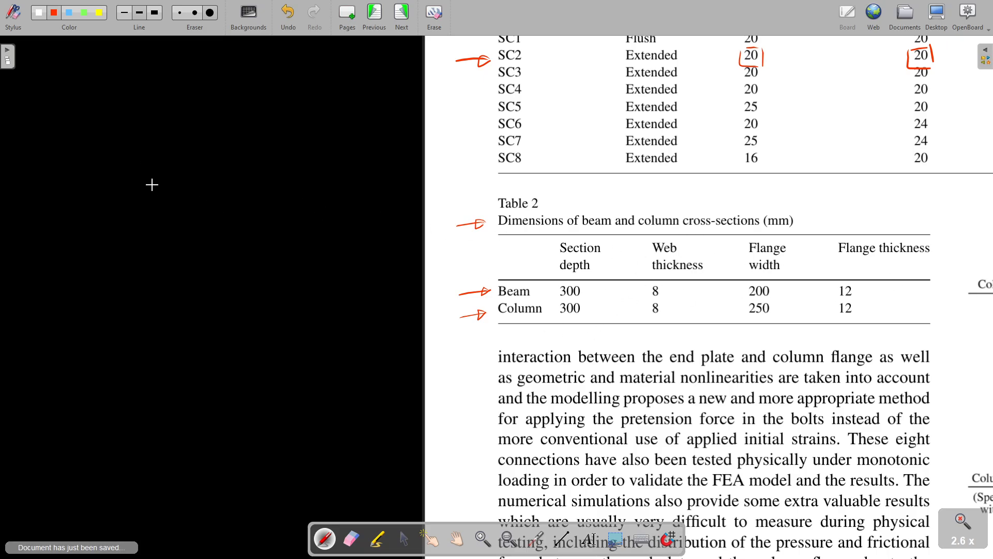
pyautogui.click(563, 538)
pyautogui.moveTo(87, 150)
pyautogui.mouseDown()
pyautogui.moveTo(291, 149)
pyautogui.moveTo(292, 180)
pyautogui.moveTo(198, 180)
pyautogui.moveTo(216, 179)
pyautogui.mouseUp()
pyautogui.moveTo(216, 179)
pyautogui.mouseDown()
pyautogui.moveTo(211, 393)
pyautogui.moveTo(210, 383)
pyautogui.mouseUp()
pyautogui.moveTo(210, 383)
pyautogui.mouseDown()
pyautogui.moveTo(288, 379)
pyautogui.moveTo(288, 429)
pyautogui.moveTo(284, 418)
pyautogui.moveTo(86, 421)
pyautogui.moveTo(84, 383)
pyautogui.mouseUp()
pyautogui.moveTo(84, 383); pyautogui.dragTo(172, 382)
pyautogui.moveTo(171, 381)
pyautogui.mouseDown()
pyautogui.moveTo(177, 178)
pyautogui.moveTo(77, 184)
pyautogui.moveTo(89, 182)
pyautogui.moveTo(78, 137)
pyautogui.moveTo(86, 150)
pyautogui.mouseUp()
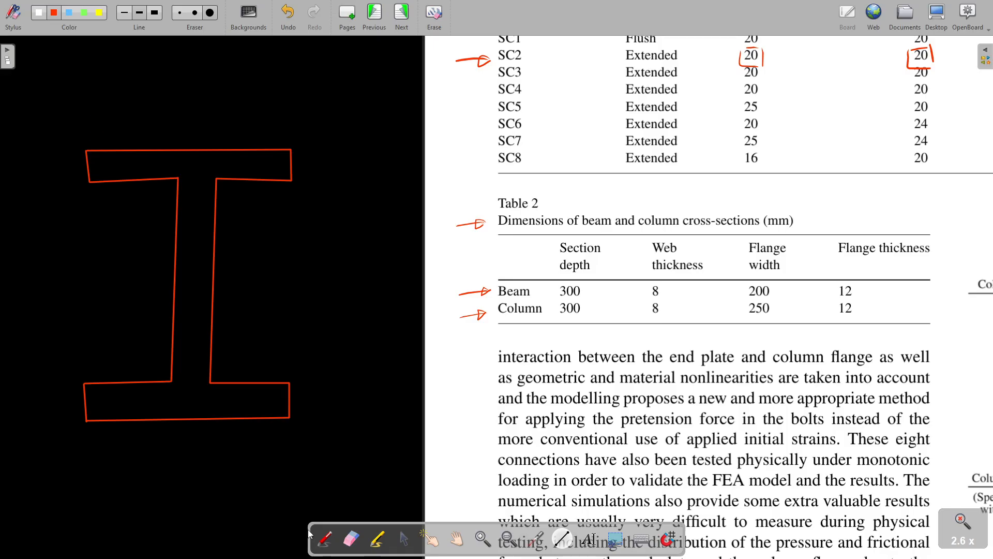
# - Mark the Web thickness heading in Table 2 with the freehand pen and change the pen colour to blue
pyautogui.click(321, 541)
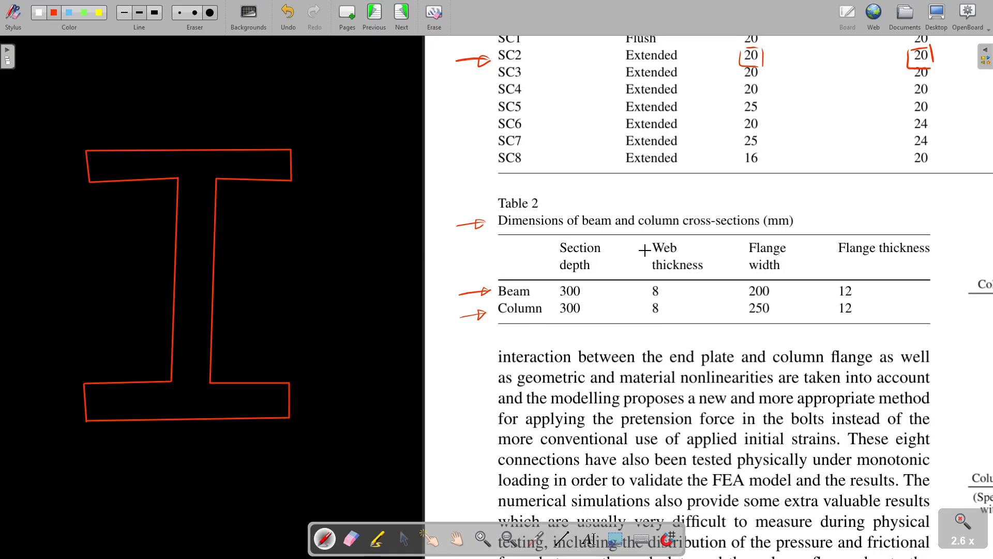
pyautogui.moveTo(645, 243); pyautogui.dragTo(683, 272)
pyautogui.click(67, 14)
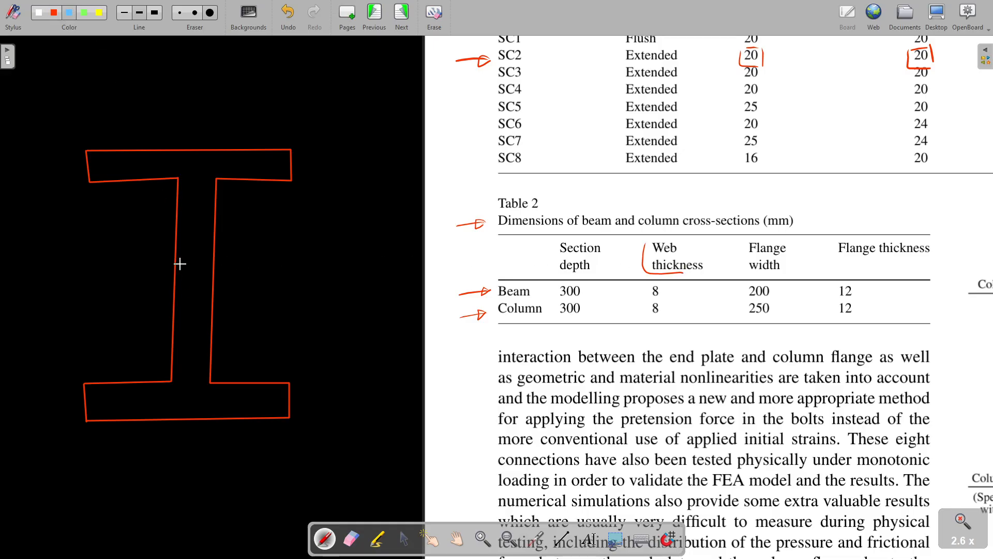
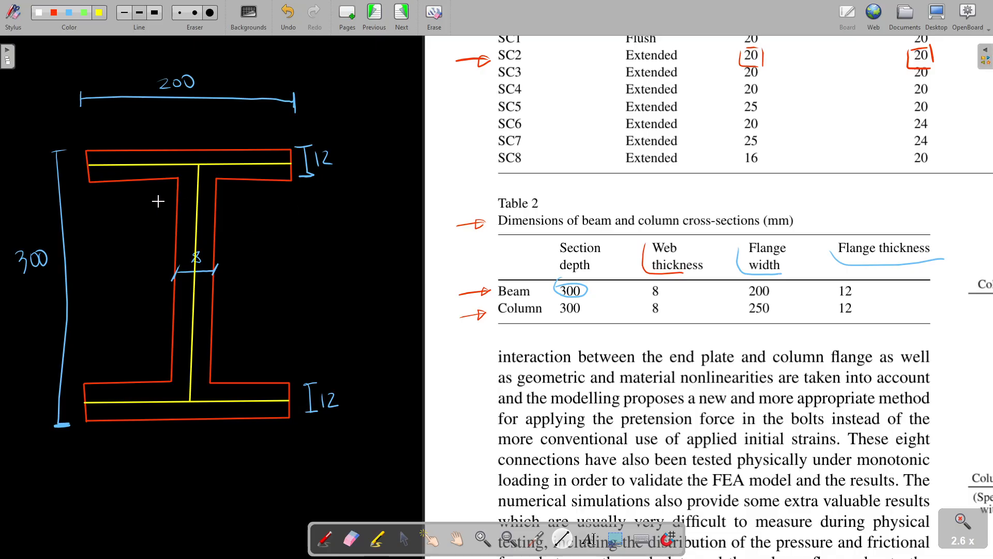
# - Draw a white dimension arrow between the flange centrelines of the sketched section and compute its length as 300 − 12 in Calculator
pyautogui.click(37, 12)
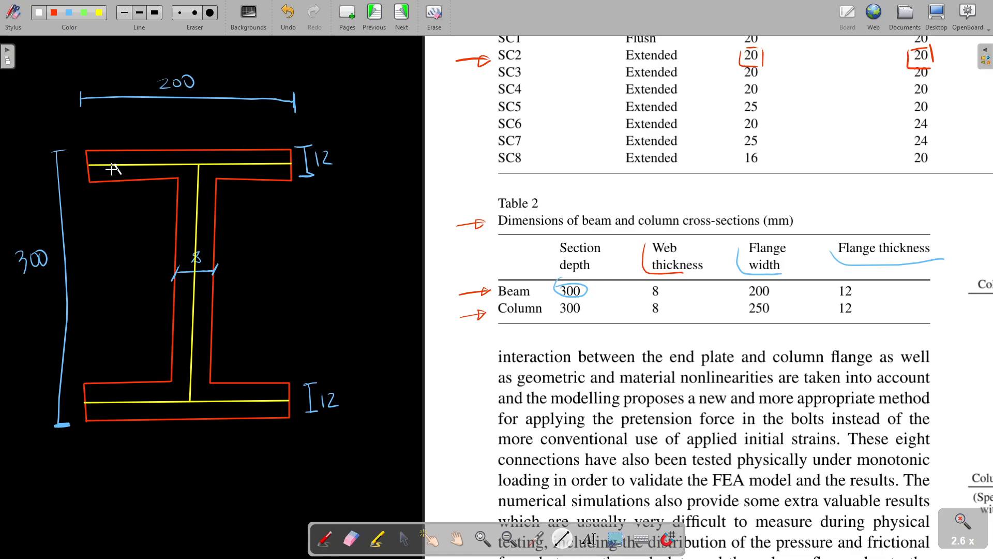
pyautogui.moveTo(113, 166)
pyautogui.mouseDown()
pyautogui.moveTo(115, 414)
pyautogui.moveTo(125, 388)
pyautogui.mouseUp()
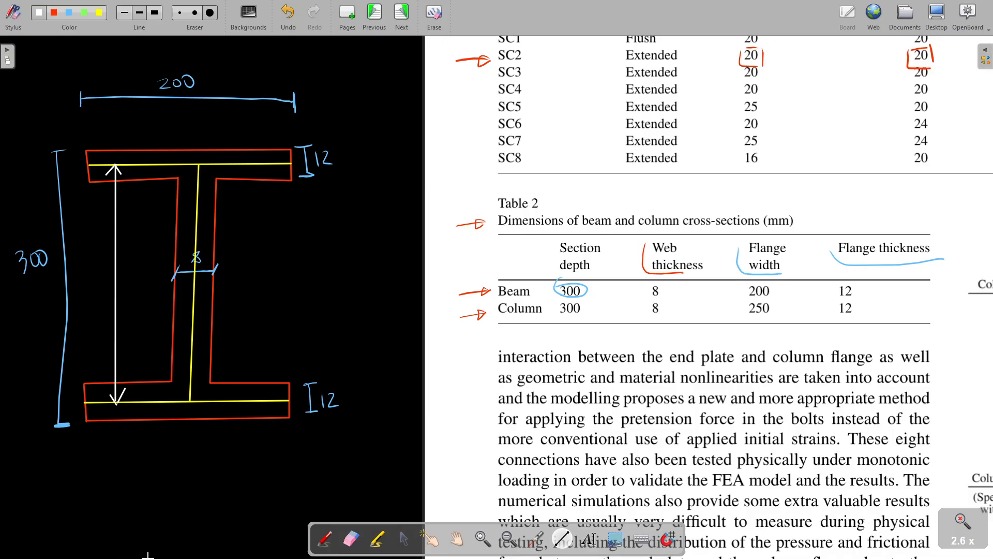
pyautogui.press('super')
pyautogui.write('calc')
pyautogui.press('Return')
pyautogui.moveTo(210, 139); pyautogui.dragTo(468, 37)
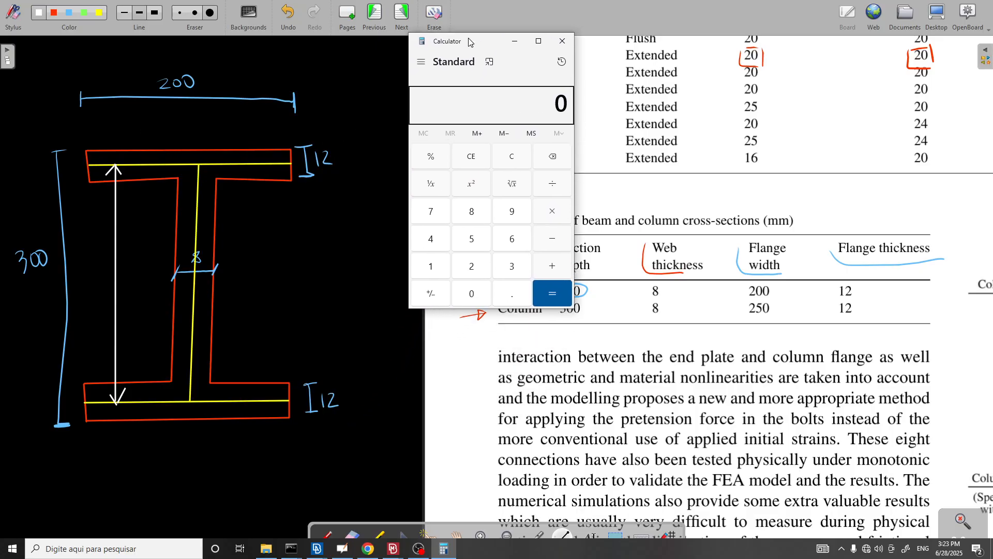
pyautogui.write('300')
pyautogui.click(560, 241)
pyautogui.write('12')
pyautogui.click(553, 293)
pyautogui.moveTo(540, 103); pyautogui.dragTo(567, 98)
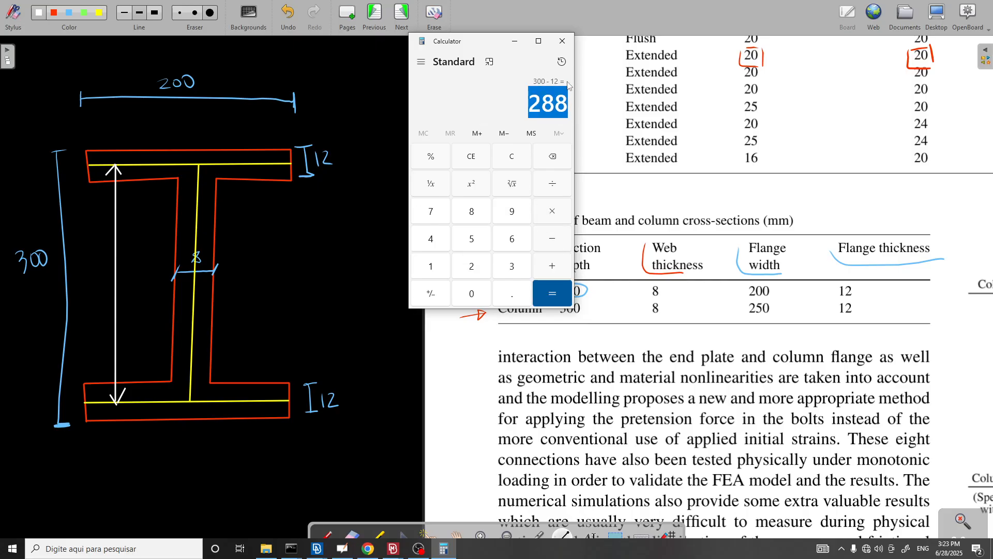
# - Minimise Calculator and label the white dimension arrow 288 by hand with the pen
pyautogui.click(515, 41)
pyautogui.moveTo(120, 251); pyautogui.dragTo(147, 254)
pyautogui.click(324, 538)
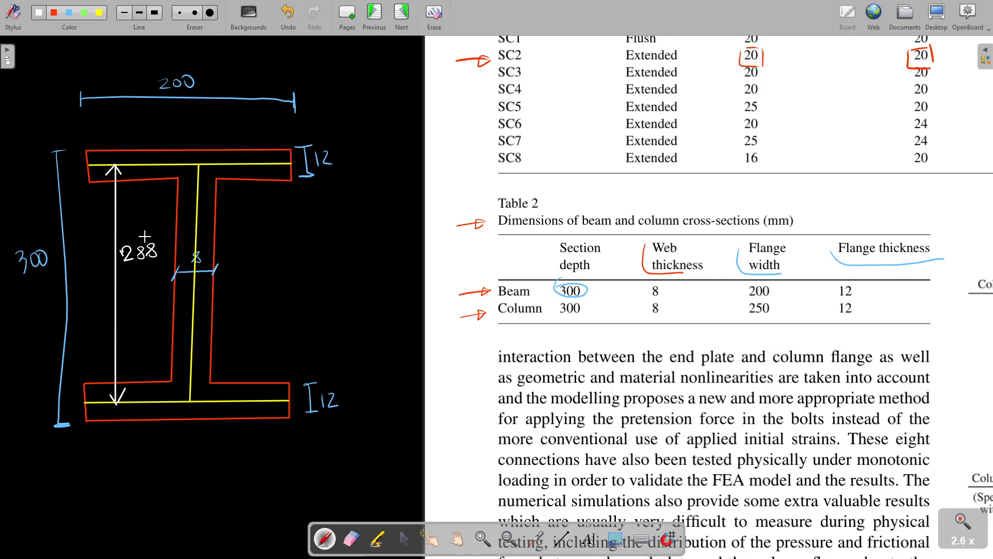
# - Switch to the ANSA window with the Untitled model containing the single point and keep it maximised
pyautogui.hotkey('alt', 'Tab')
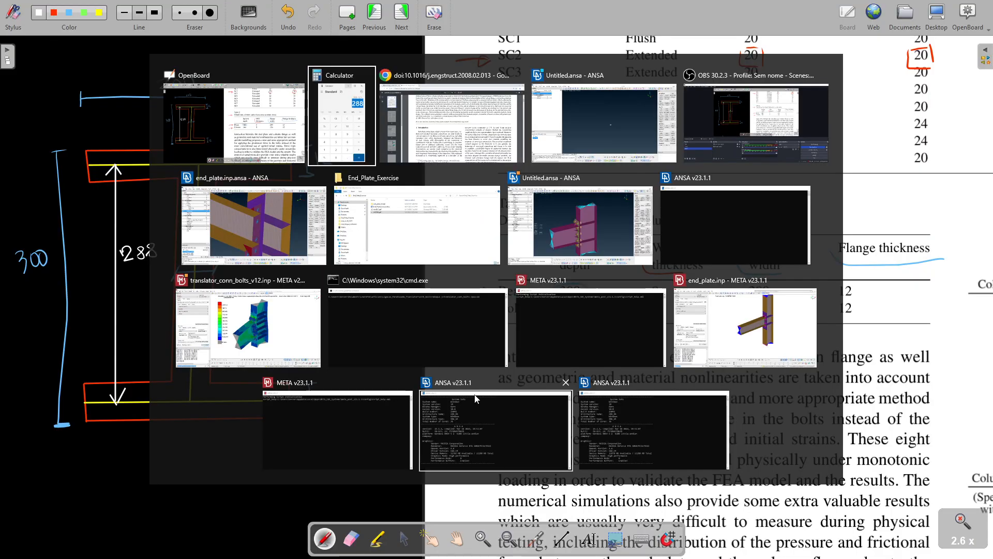
pyautogui.click(580, 124)
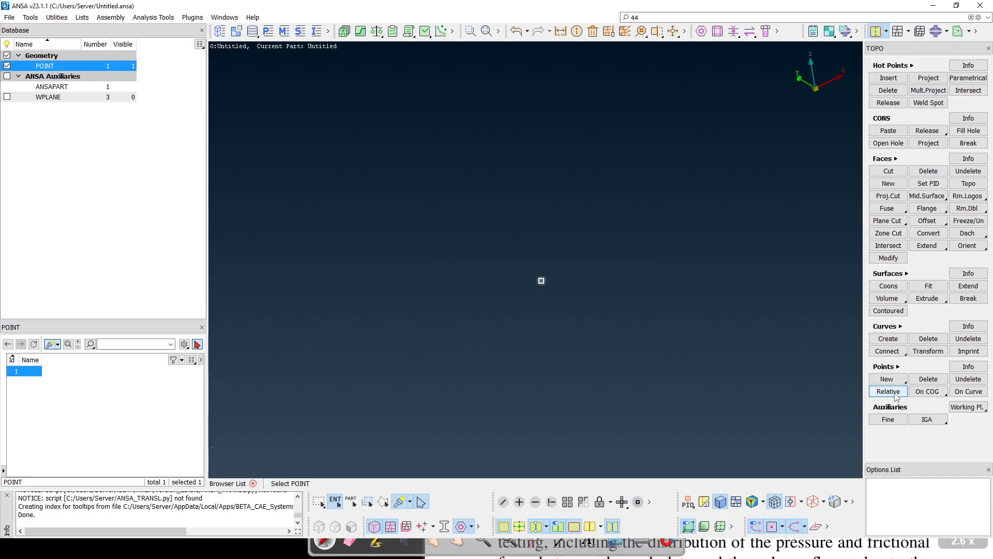
pyautogui.click(955, 6)
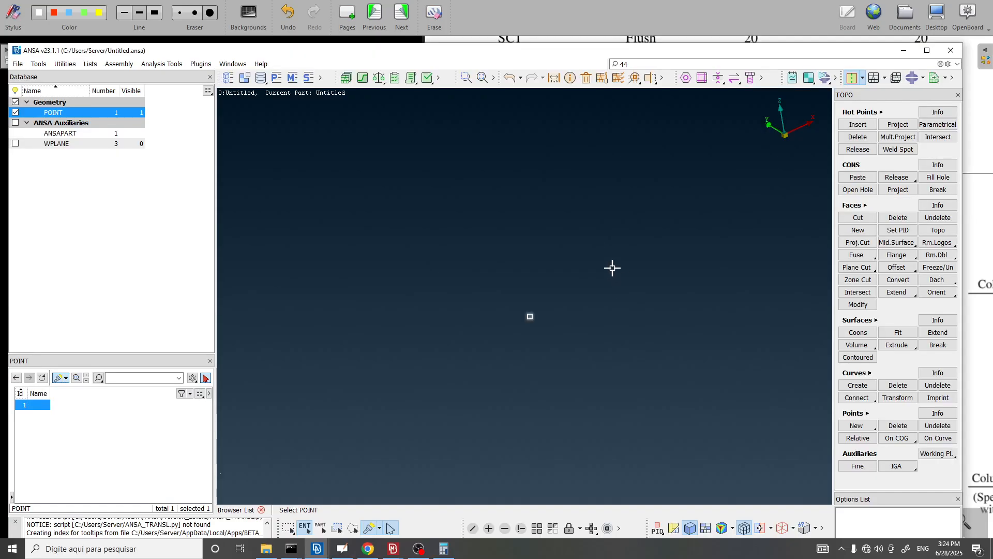
pyautogui.click(927, 50)
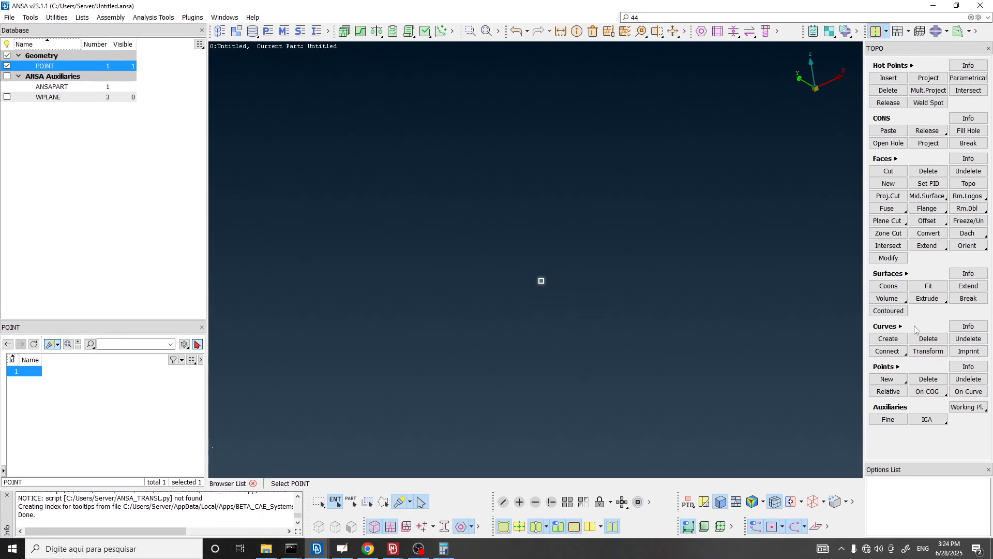
# - Start a relative point from the origin point with its direction set to dy 1
pyautogui.click(896, 393)
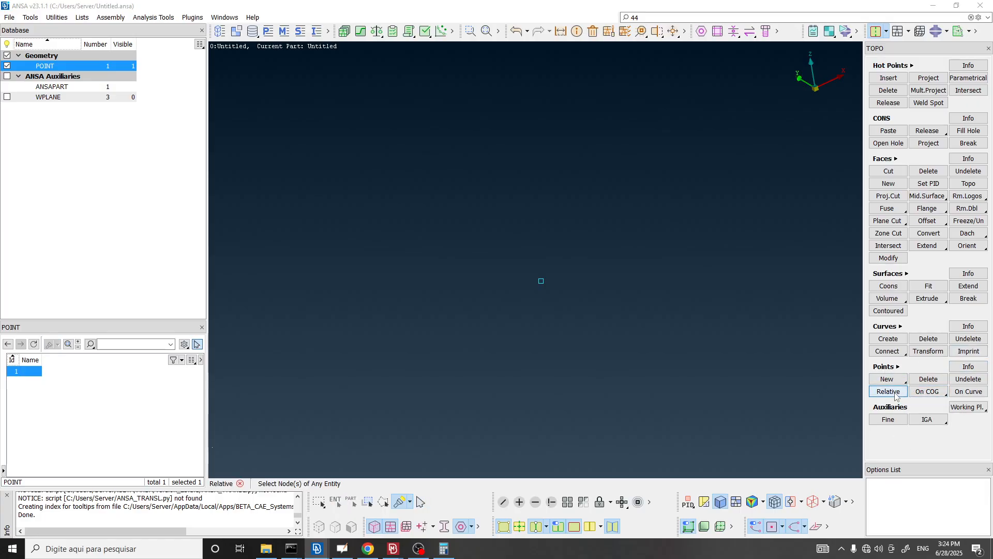
pyautogui.moveTo(669, 58); pyautogui.dragTo(665, 100)
pyautogui.click(540, 282)
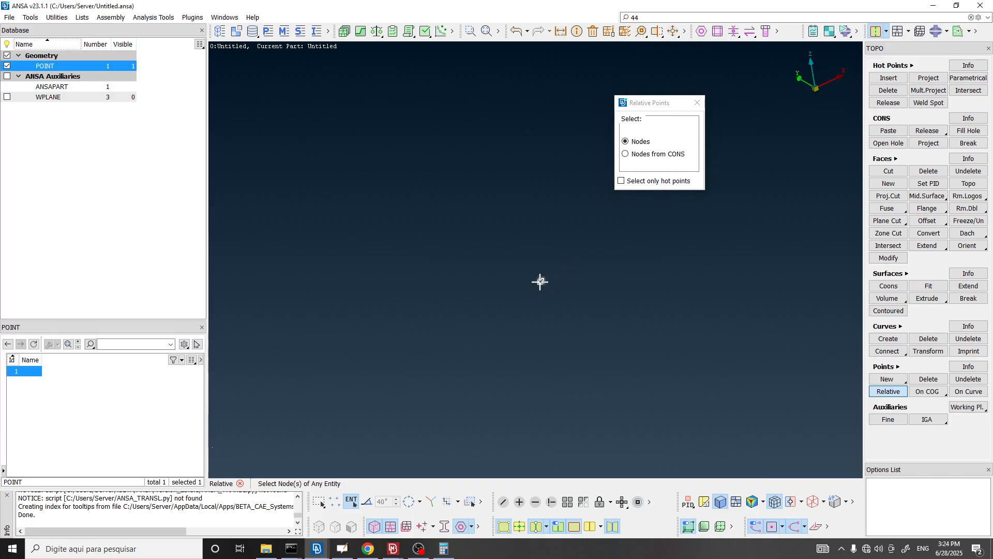
pyautogui.middleClick(397, 189)
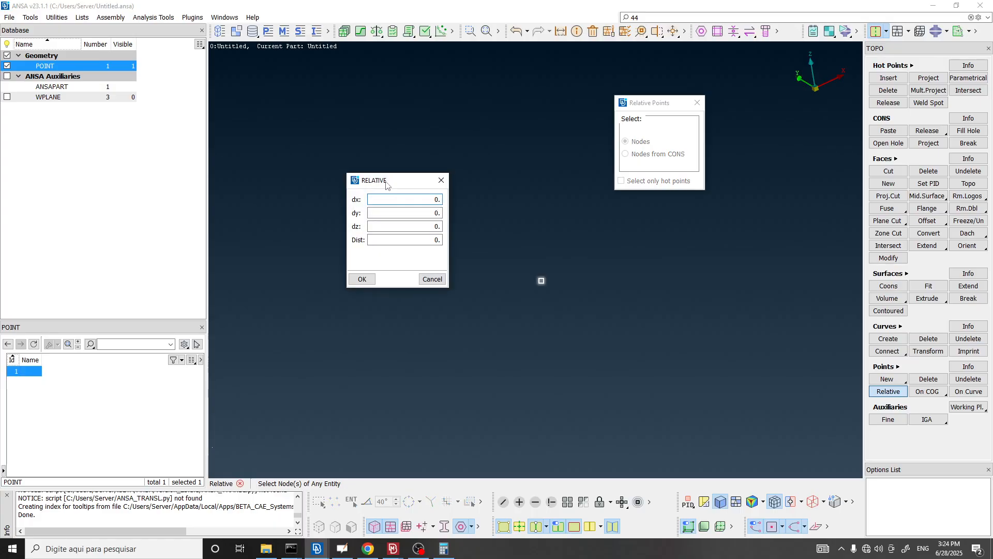
pyautogui.moveTo(386, 185); pyautogui.dragTo(326, 143)
pyautogui.click(351, 161)
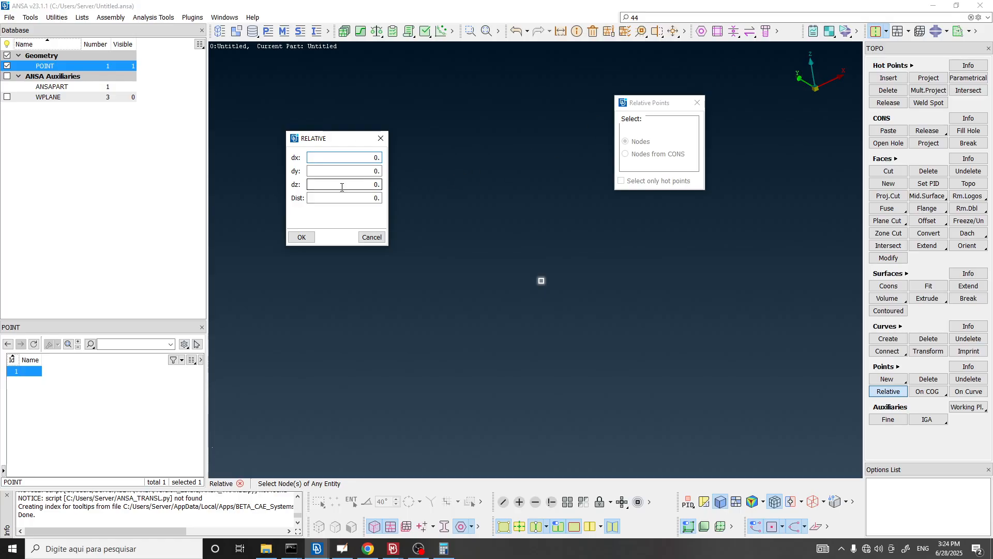
pyautogui.click(342, 171)
pyautogui.write('1')
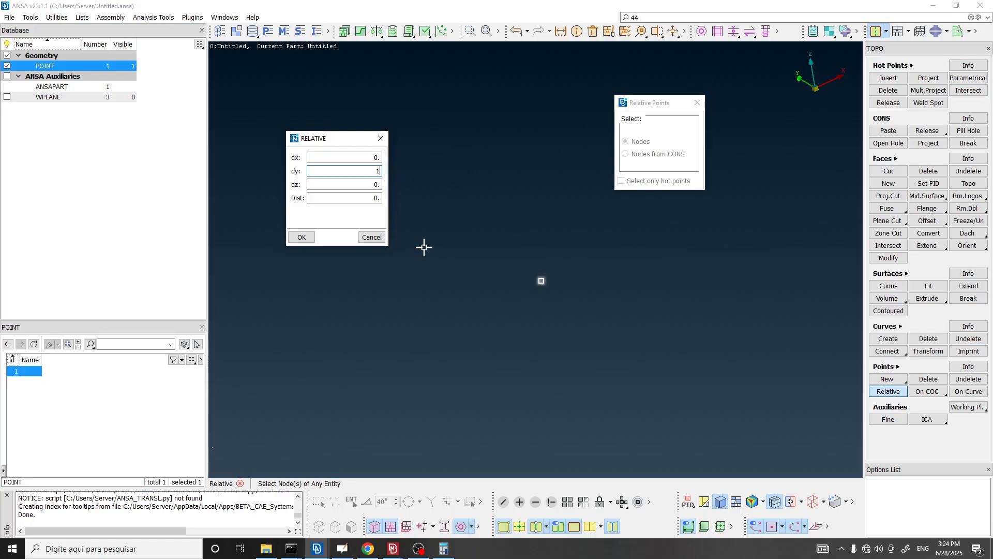
pyautogui.click(365, 197)
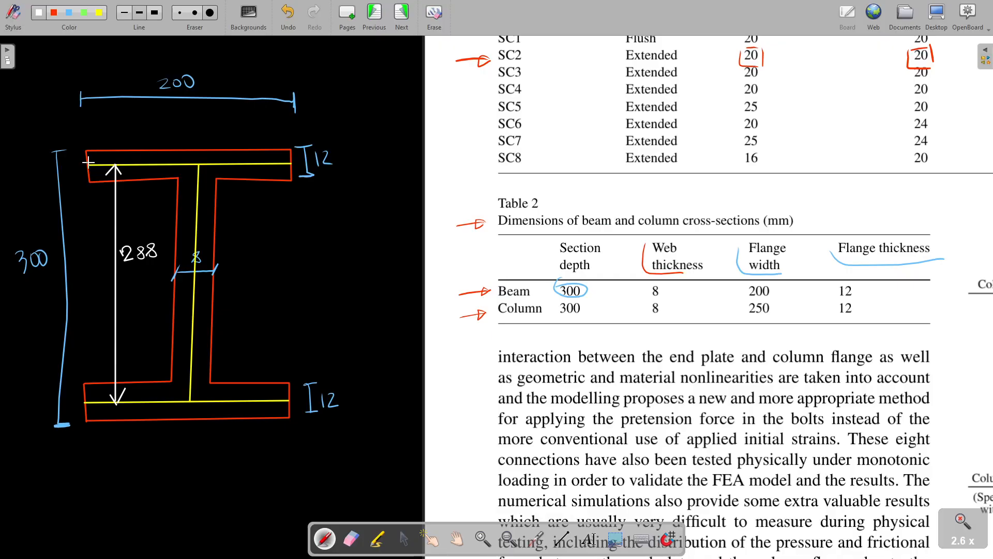
# - Circle the 200 flange width on the OpenBoard beam sketch and undo the extra stroke along the top flange
pyautogui.moveTo(156, 69)
pyautogui.mouseDown()
pyautogui.moveTo(154, 108)
pyautogui.moveTo(198, 94)
pyautogui.moveTo(161, 65)
pyautogui.mouseUp()
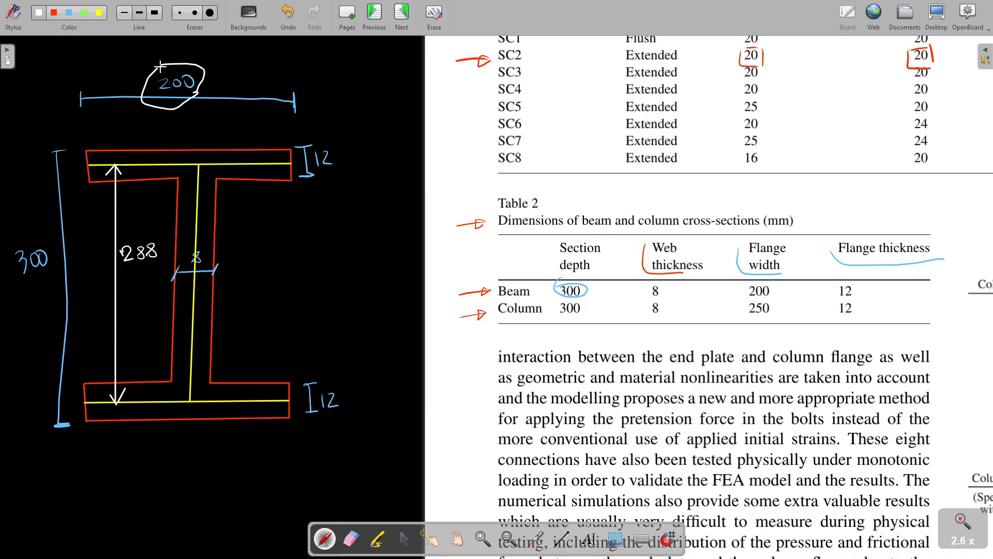
pyautogui.moveTo(108, 166); pyautogui.dragTo(318, 167)
pyautogui.hotkey('ctrl', 'z')
# - Return to ANSA, create the relative point at a distance of 200, and close the Relative Points tool
pyautogui.hotkey('alt', 'Tab')
pyautogui.write('200')
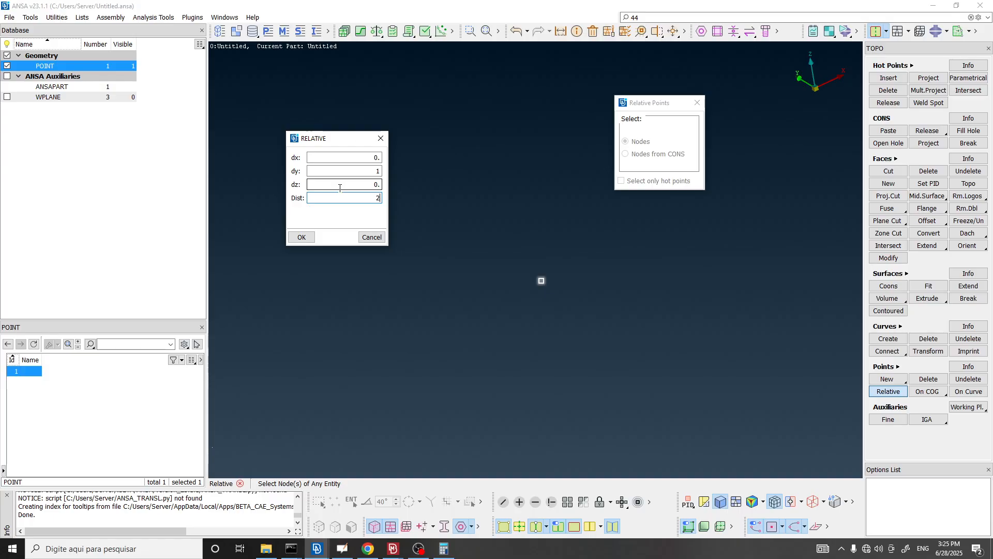
pyautogui.click(303, 237)
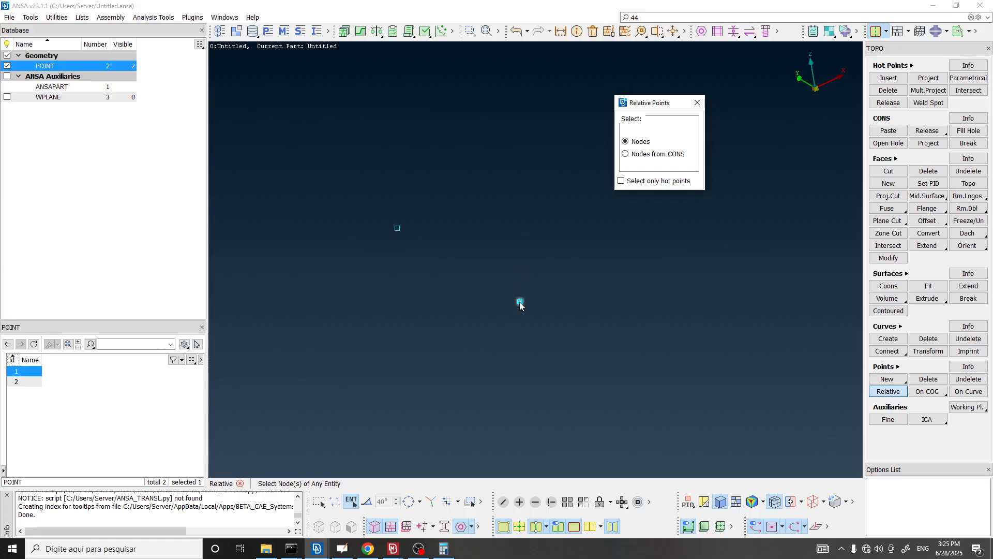
pyautogui.click(697, 102)
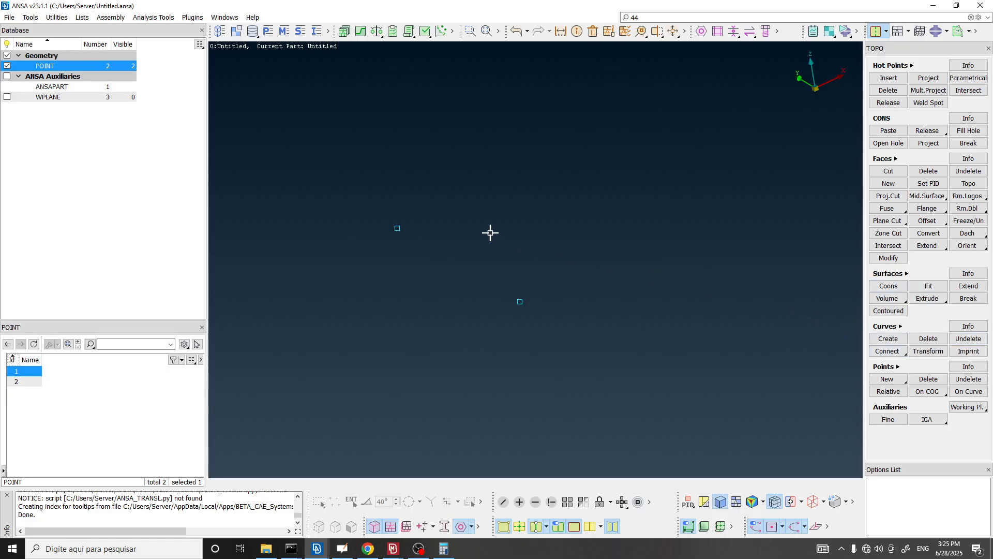
# - Try connecting the origin point and the relative point with a straight line curve, and undo it
pyautogui.click(888, 339)
pyautogui.moveTo(889, 339); pyautogui.dragTo(790, 143)
pyautogui.moveTo(721, 137); pyautogui.dragTo(677, 105)
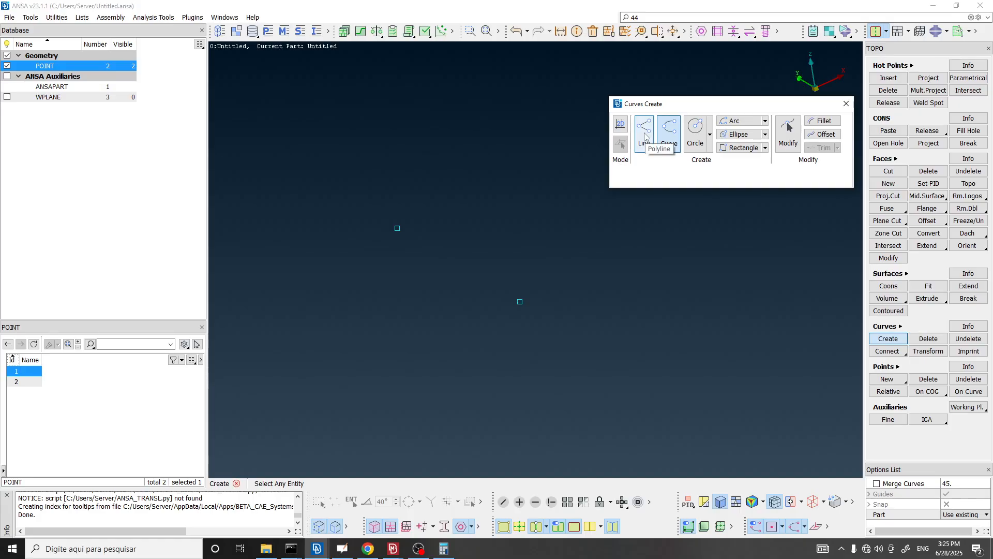
pyautogui.click(645, 135)
pyautogui.click(520, 302)
pyautogui.click(398, 229)
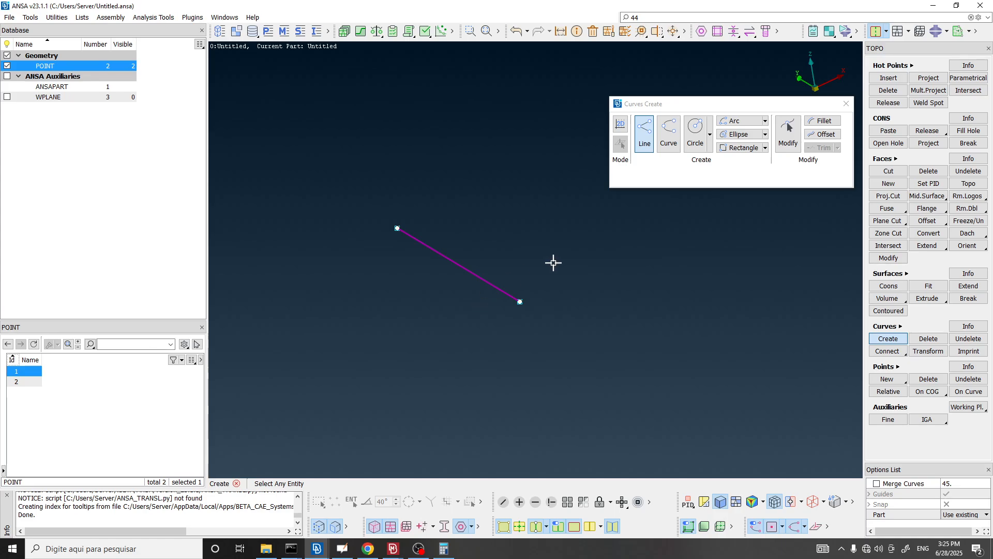
pyautogui.middleClick(510, 243)
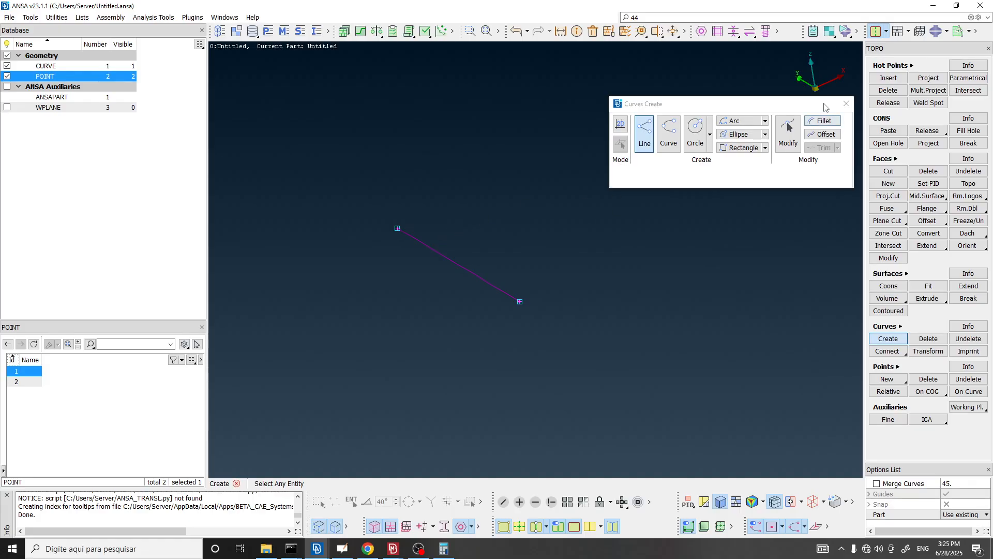
pyautogui.click(846, 105)
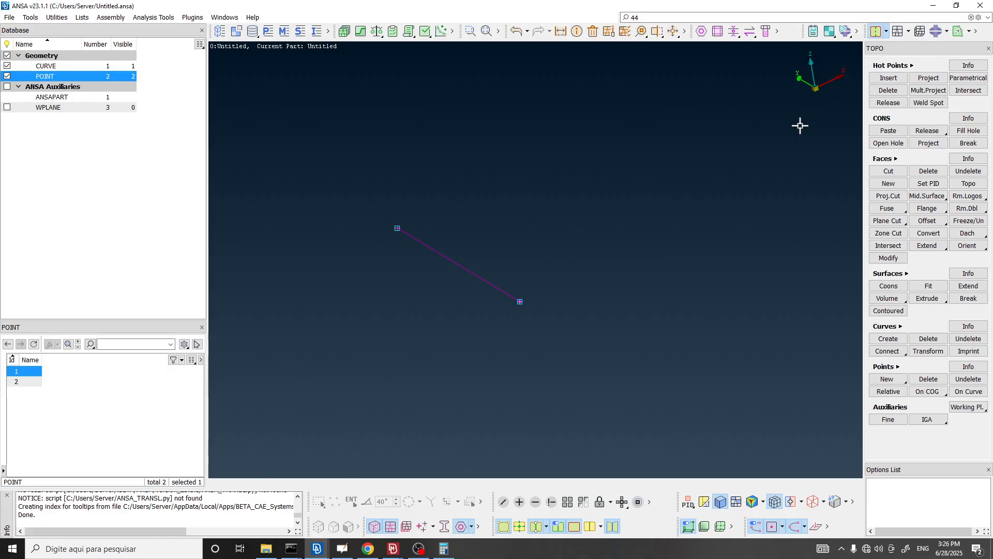
pyautogui.hotkey('ctrl', 'z')
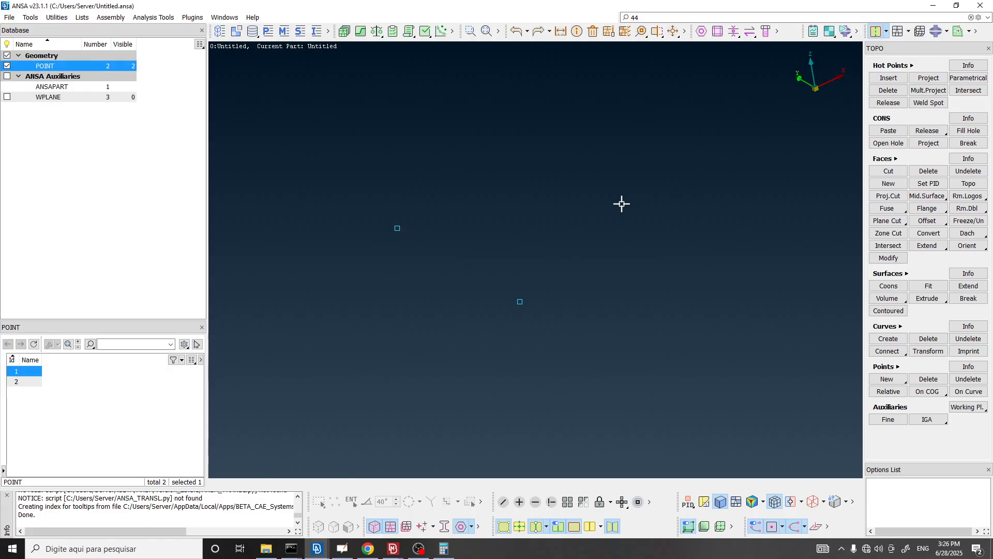
# - Start the Curves Create tool for a line, enlarge the options list, and choose Use existing as the part option
pyautogui.click(883, 340)
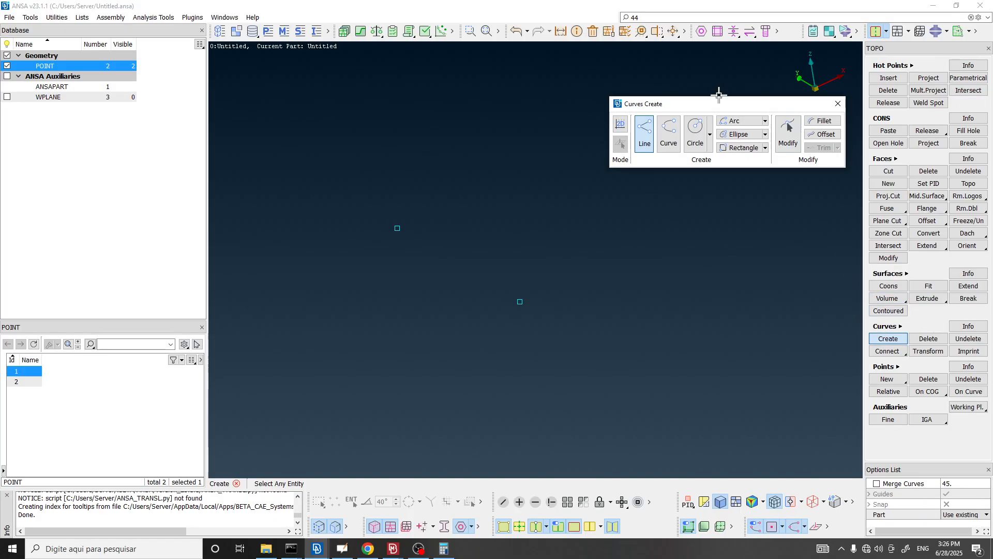
pyautogui.moveTo(725, 112); pyautogui.dragTo(641, 116)
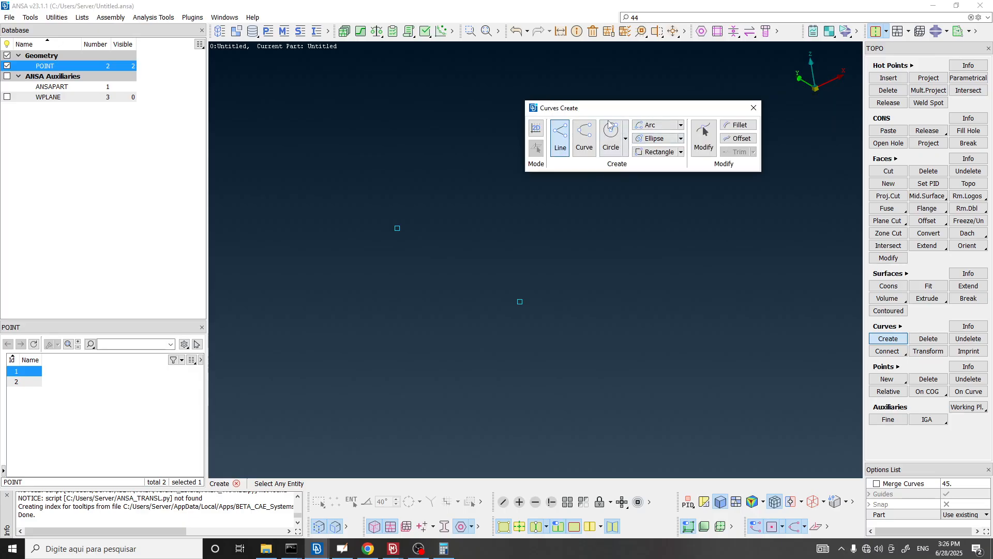
pyautogui.moveTo(563, 106)
pyautogui.mouseDown()
pyautogui.moveTo(576, 68)
pyautogui.moveTo(571, 91)
pyautogui.mouseUp()
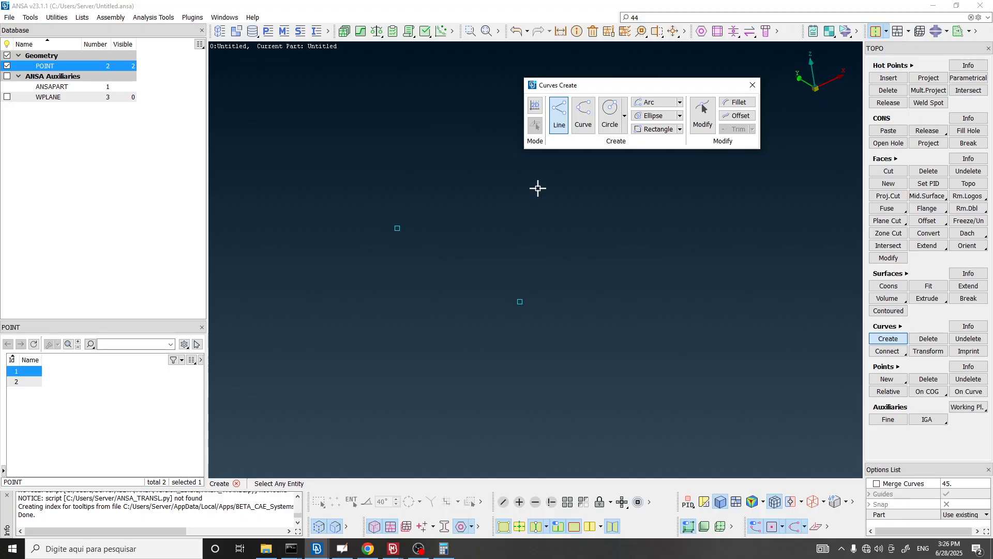
pyautogui.moveTo(938, 466); pyautogui.dragTo(940, 413)
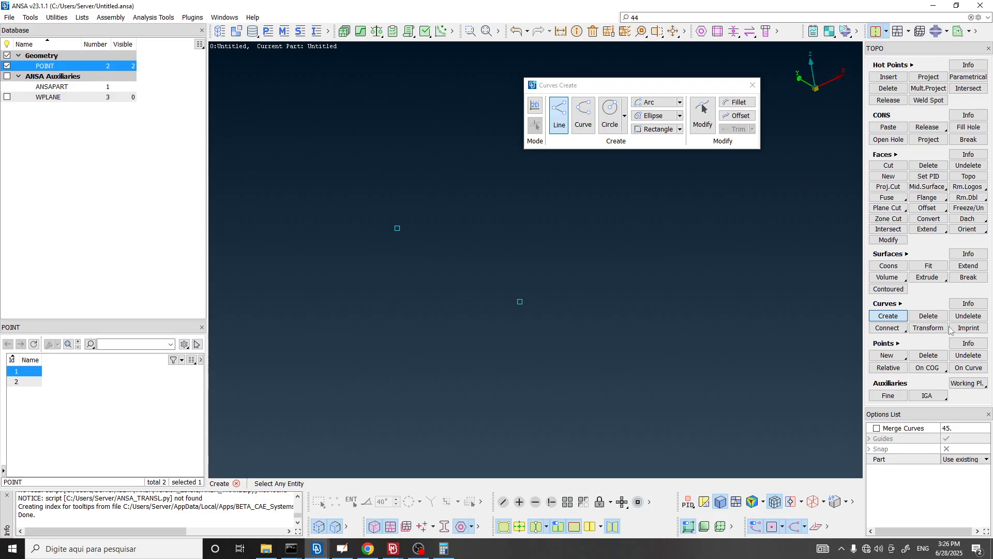
pyautogui.click(974, 461)
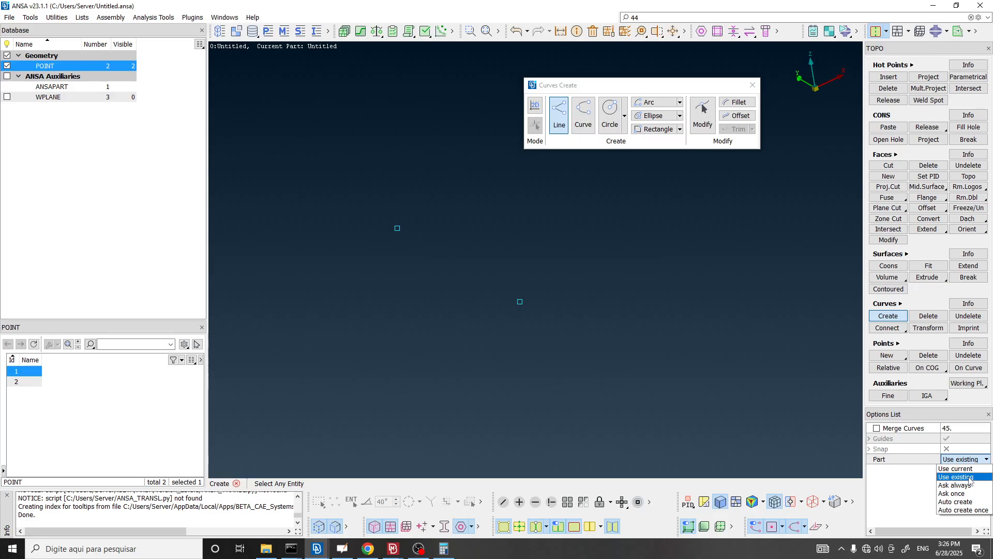
pyautogui.click(969, 477)
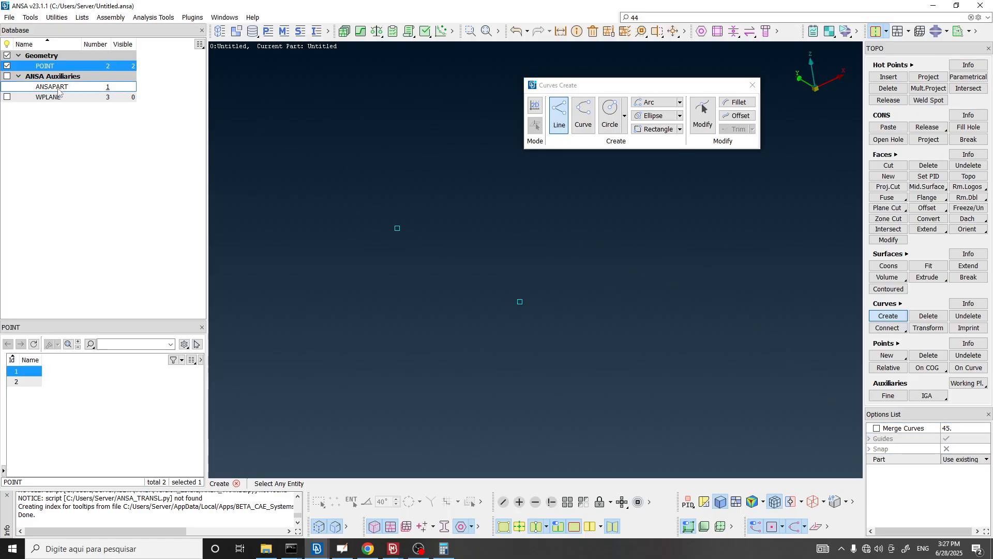
# - Create a straight line curve from the origin point to the relative point and close the Curves Create tool
pyautogui.click(520, 302)
pyautogui.click(398, 229)
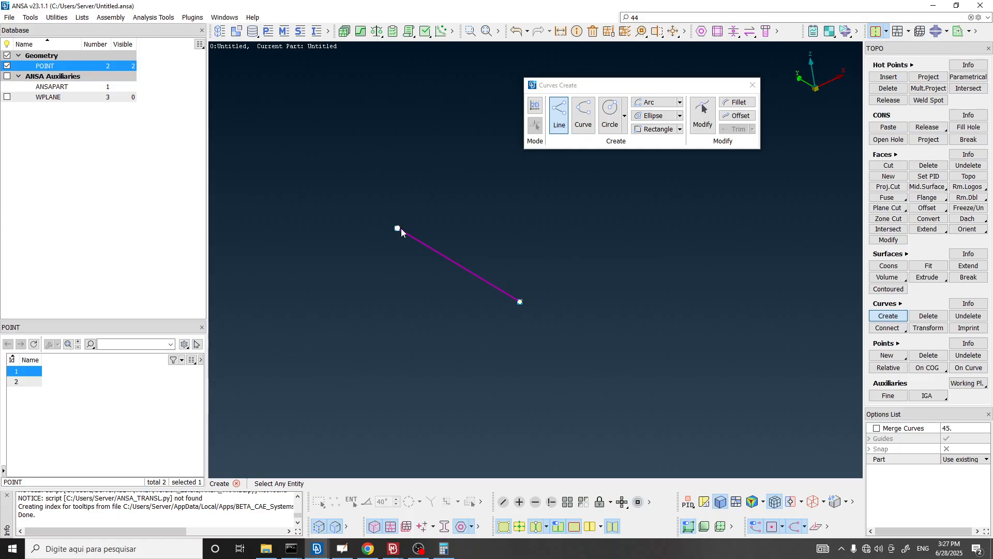
pyautogui.middleClick(461, 182)
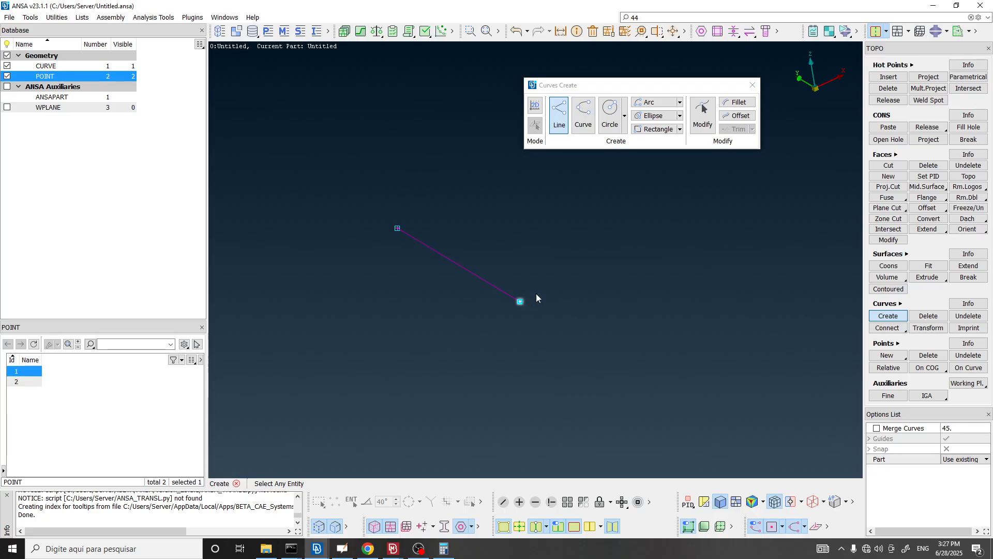
pyautogui.click(752, 86)
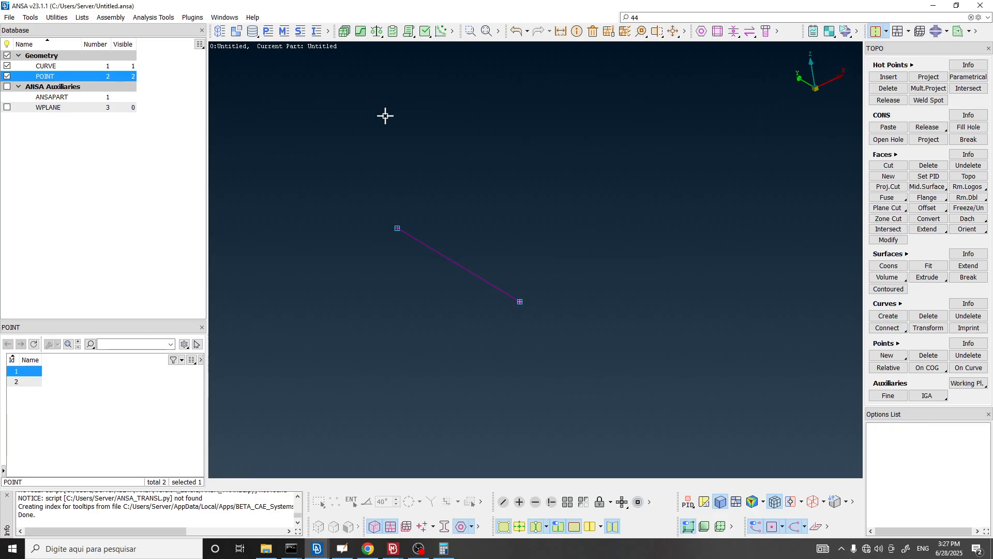
# - List the database's curves, look up where the Database browser is opened, and look over its geometry and auxiliary entries
pyautogui.click(50, 67)
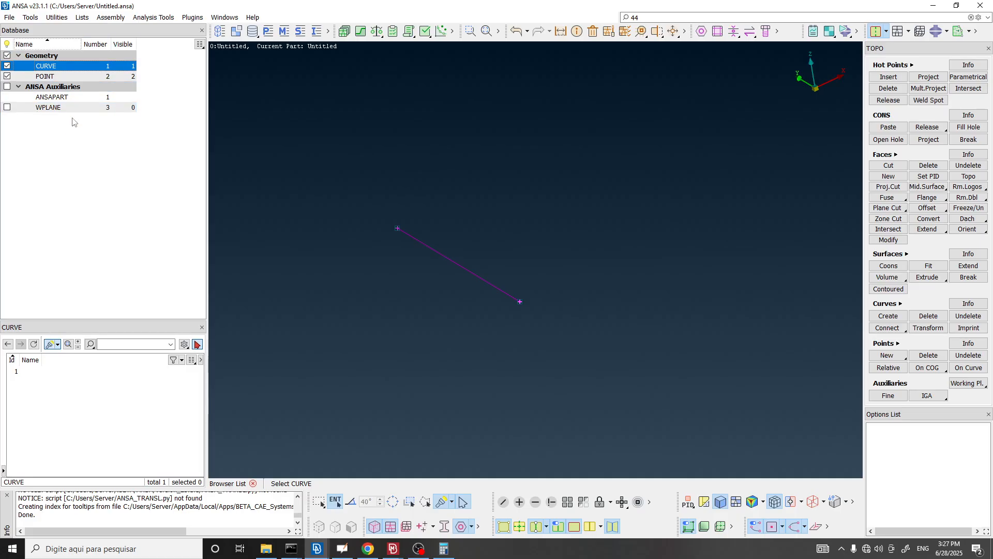
pyautogui.click(253, 35)
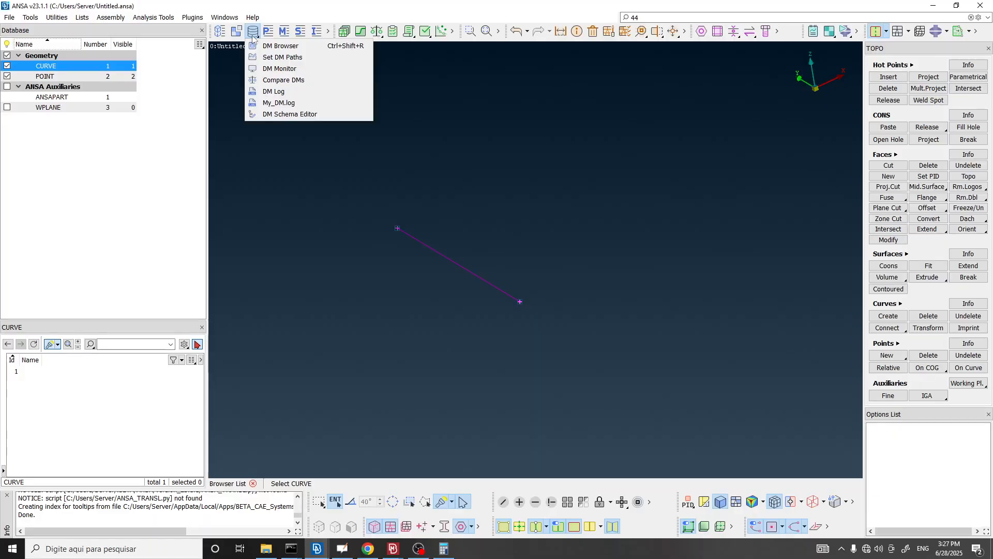
pyautogui.click(256, 37)
pyautogui.click(328, 32)
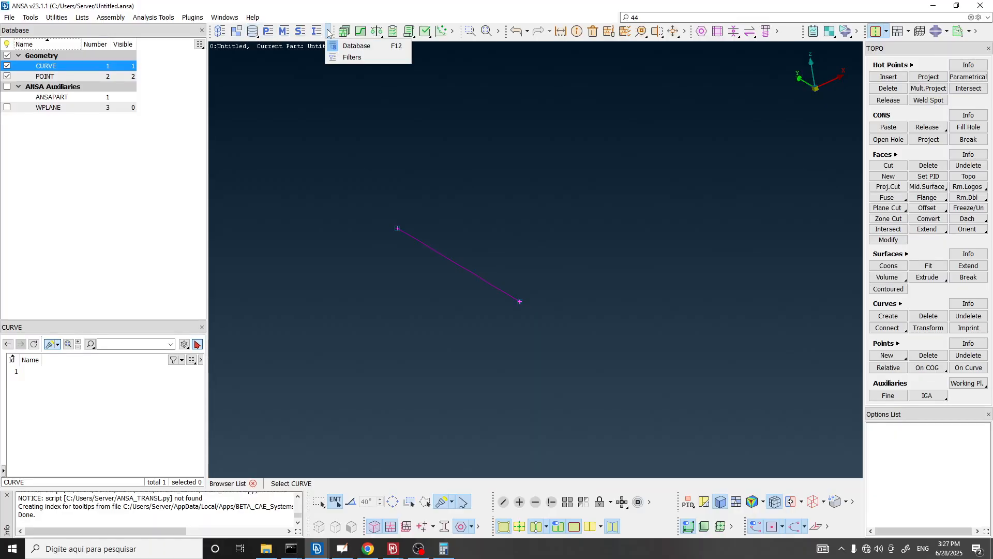
pyautogui.click(330, 35)
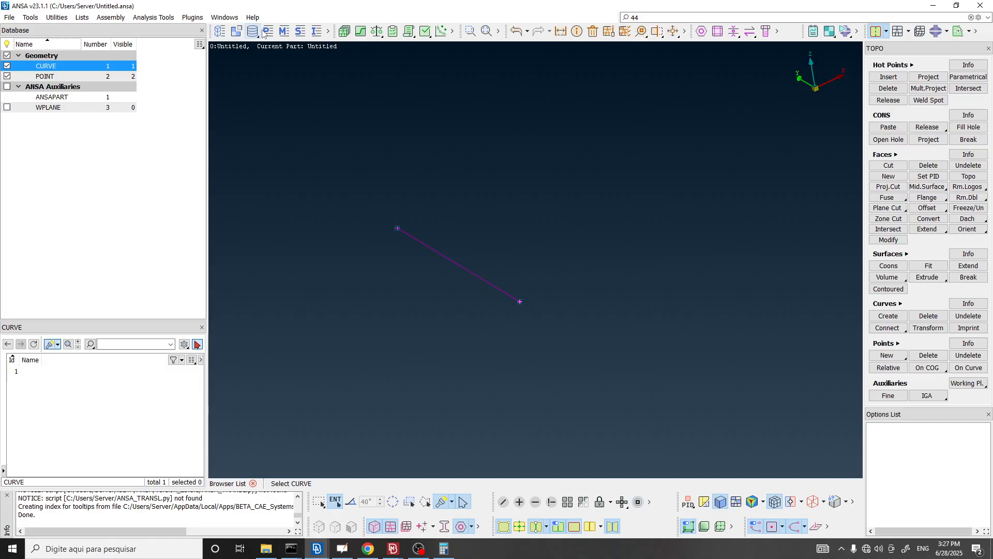
pyautogui.click(329, 34)
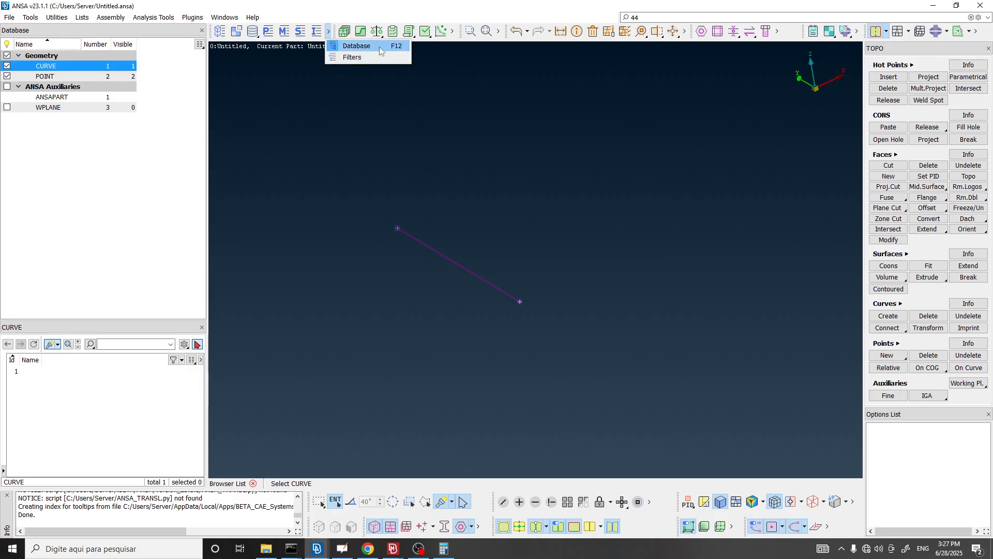
pyautogui.click(161, 129)
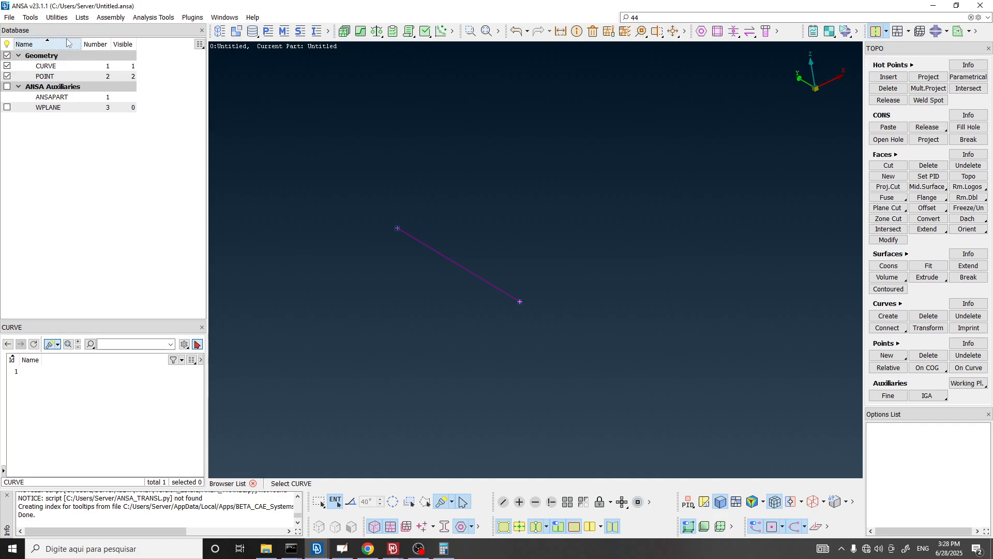
pyautogui.moveTo(56, 113); pyautogui.dragTo(56, 63)
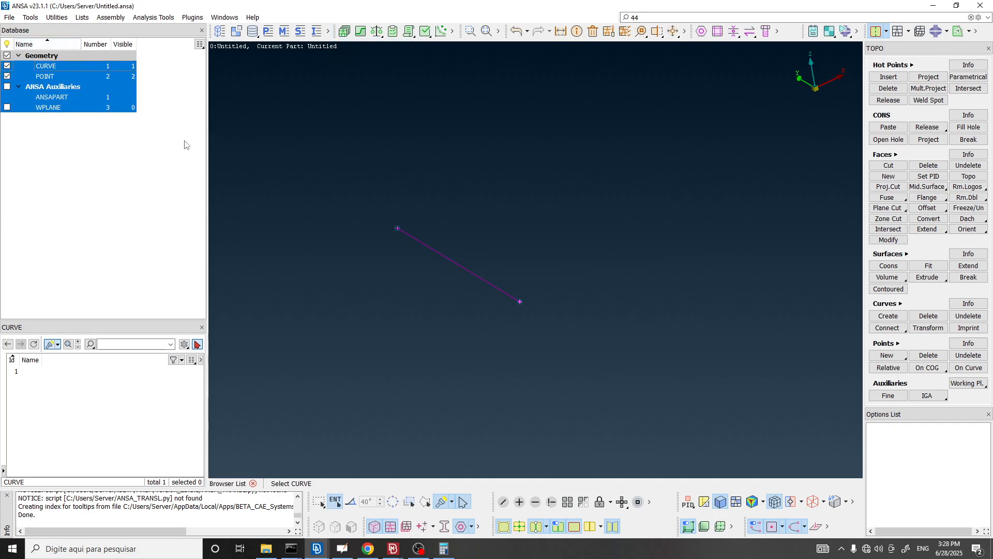
pyautogui.click(166, 153)
# - List the ANSAPART entities and rename the Untitled part as Aux_Ent
pyautogui.click(58, 98)
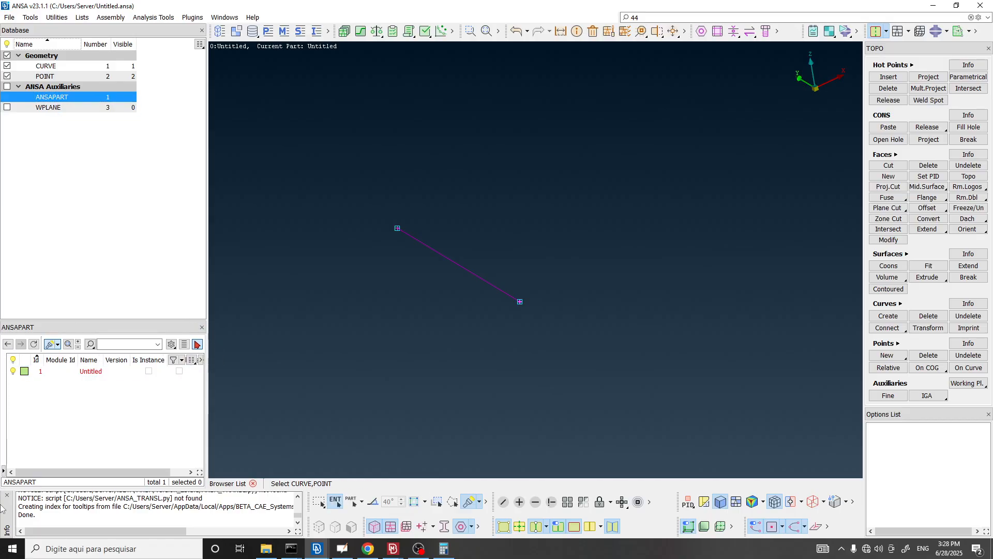
pyautogui.click(90, 372)
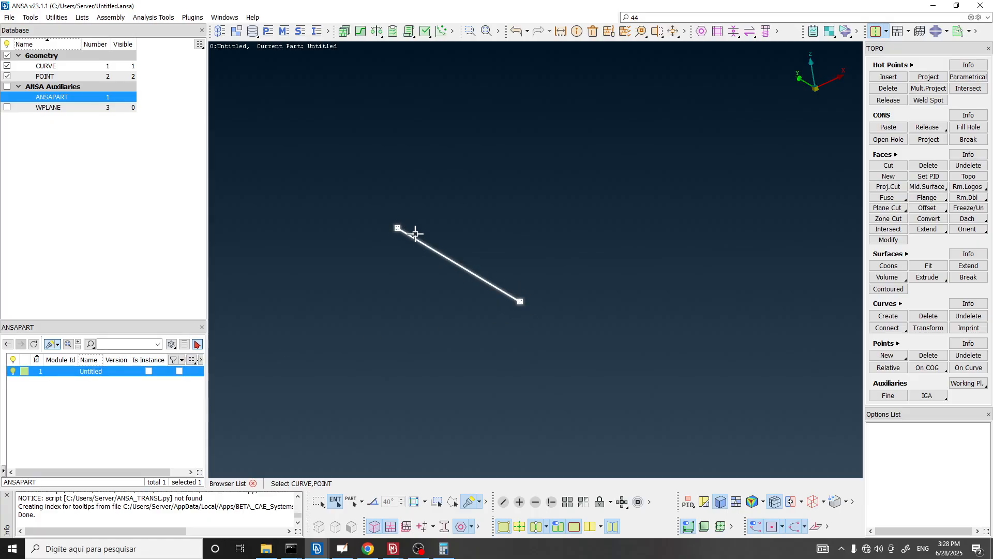
pyautogui.click(95, 373)
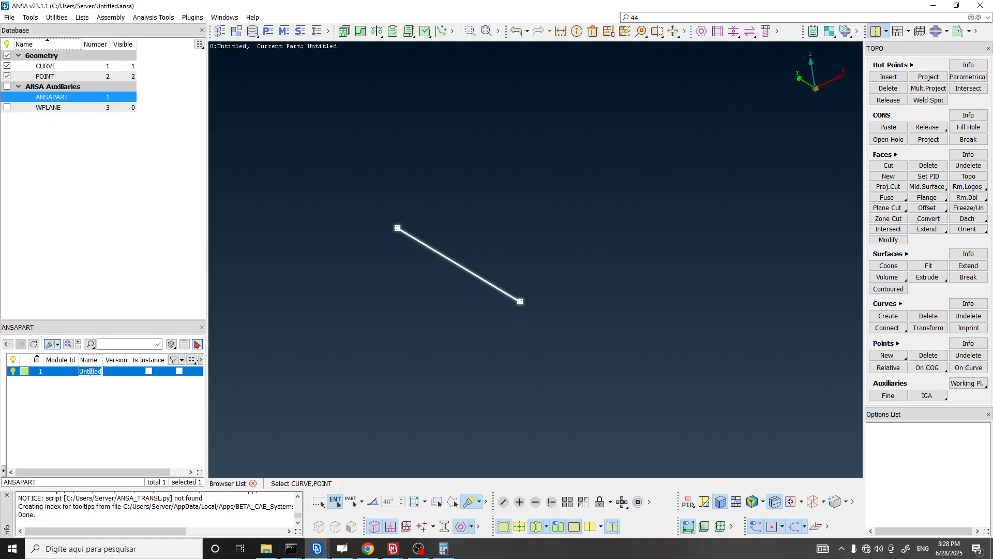
pyautogui.write('Aux_Ent')
pyautogui.press('Return')
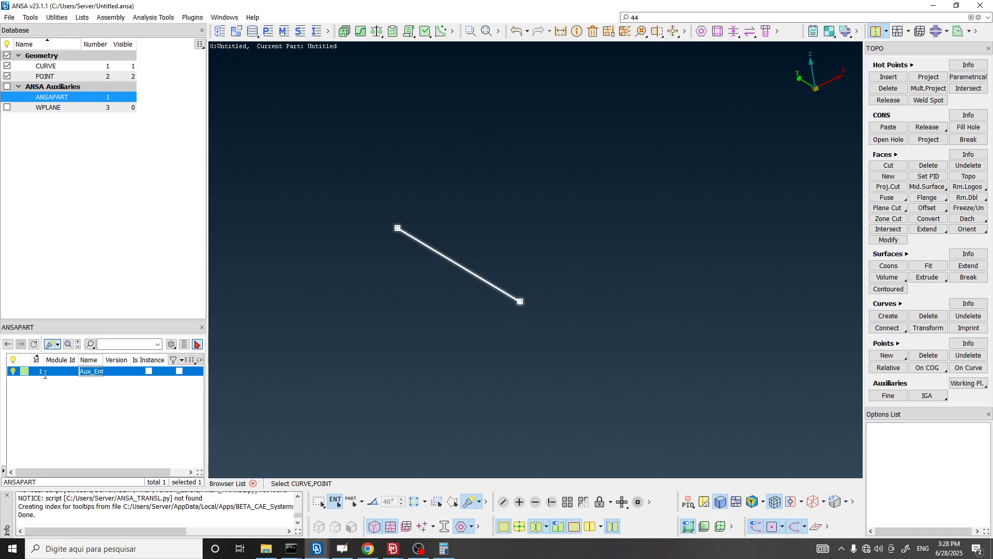
pyautogui.click(102, 397)
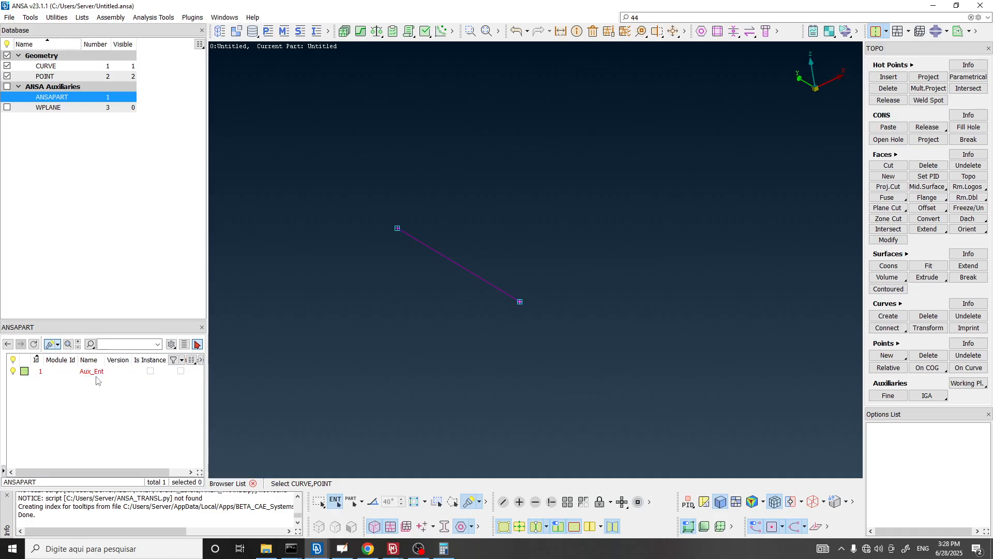
pyautogui.click(726, 315)
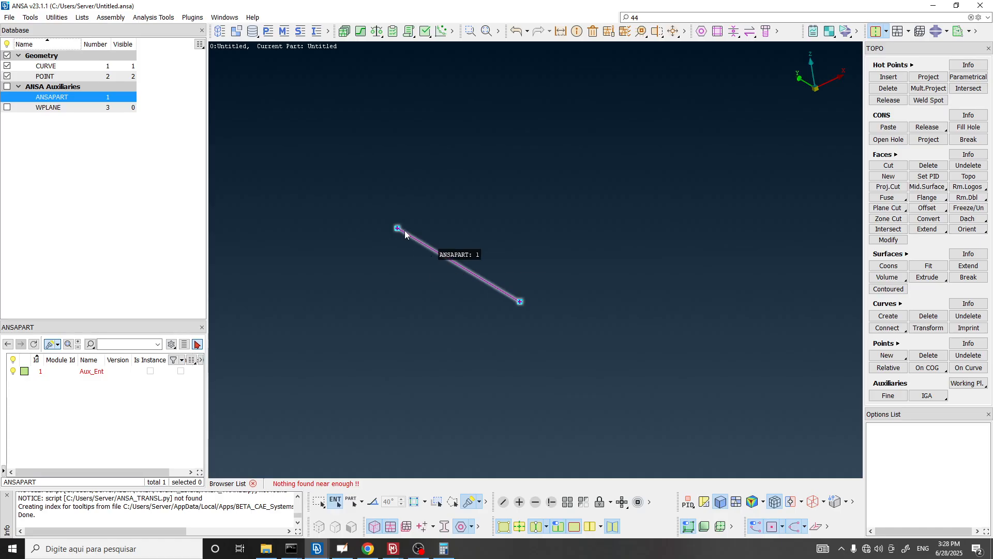
# - Switch to OpenBoard to check the distance between the flange mid-lines on the beam sketch, and return to ANSA
pyautogui.scroll(-3, 511, 299)
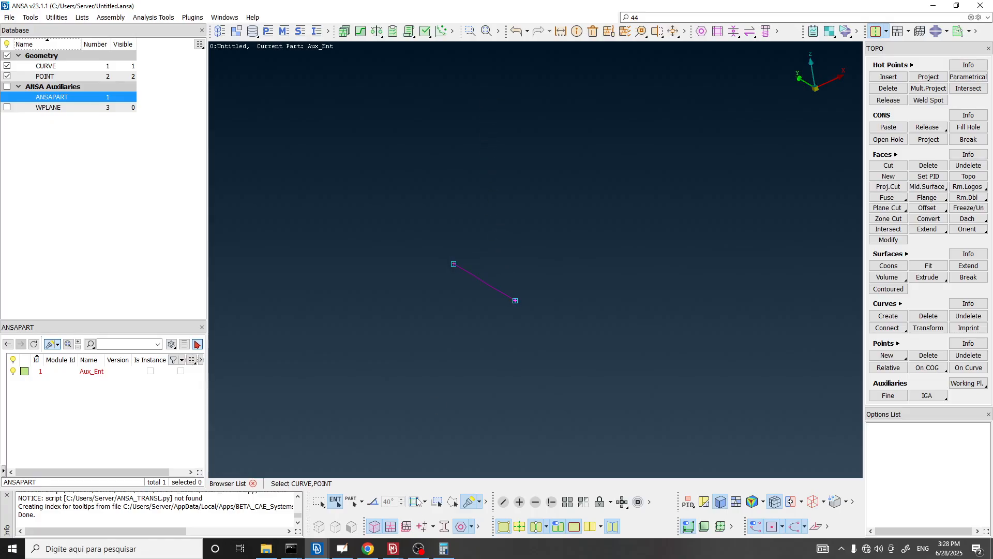
pyautogui.click(342, 548)
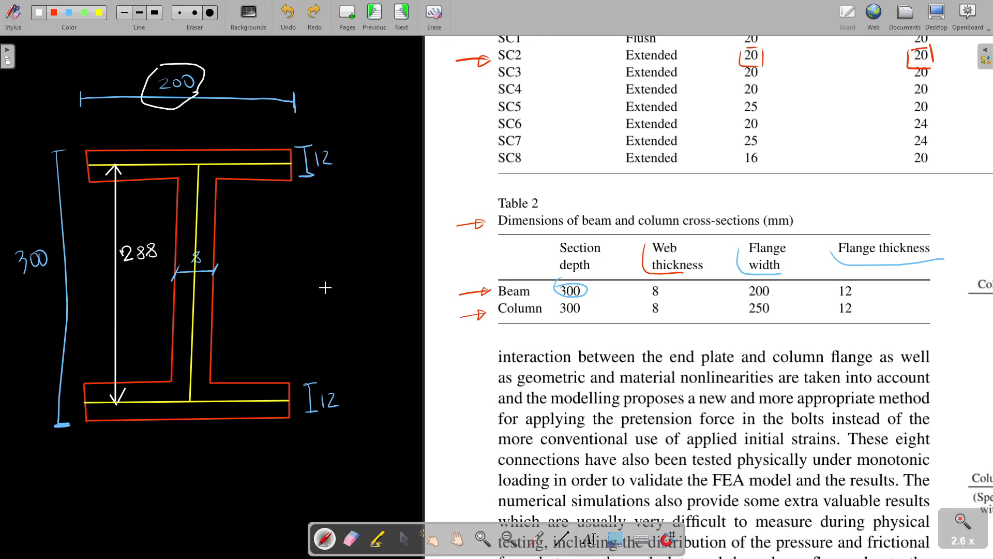
pyautogui.moveTo(107, 241)
pyautogui.mouseDown()
pyautogui.moveTo(158, 281)
pyautogui.moveTo(171, 233)
pyautogui.moveTo(93, 243)
pyautogui.mouseUp()
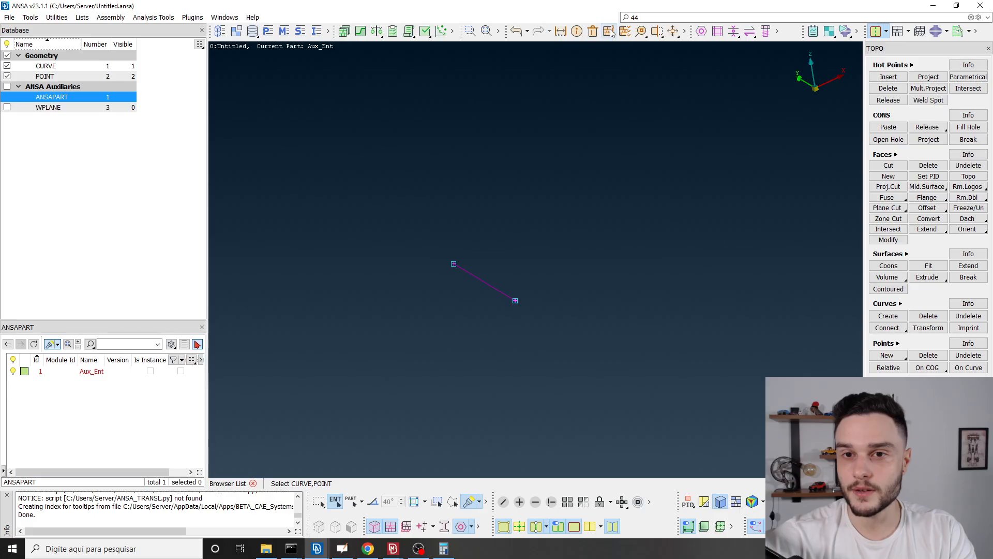
pyautogui.click(686, 32)
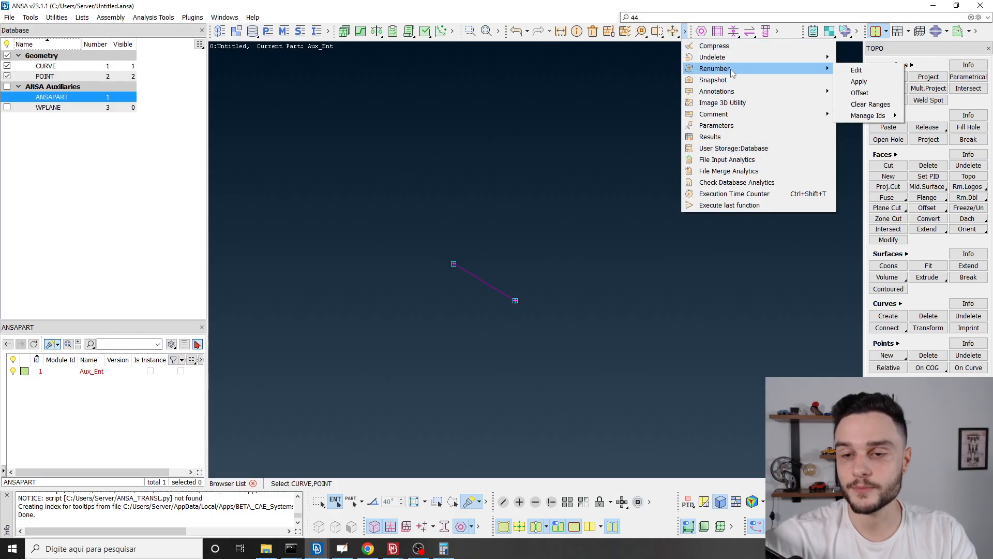
pyautogui.click(659, 86)
pyautogui.click(647, 20)
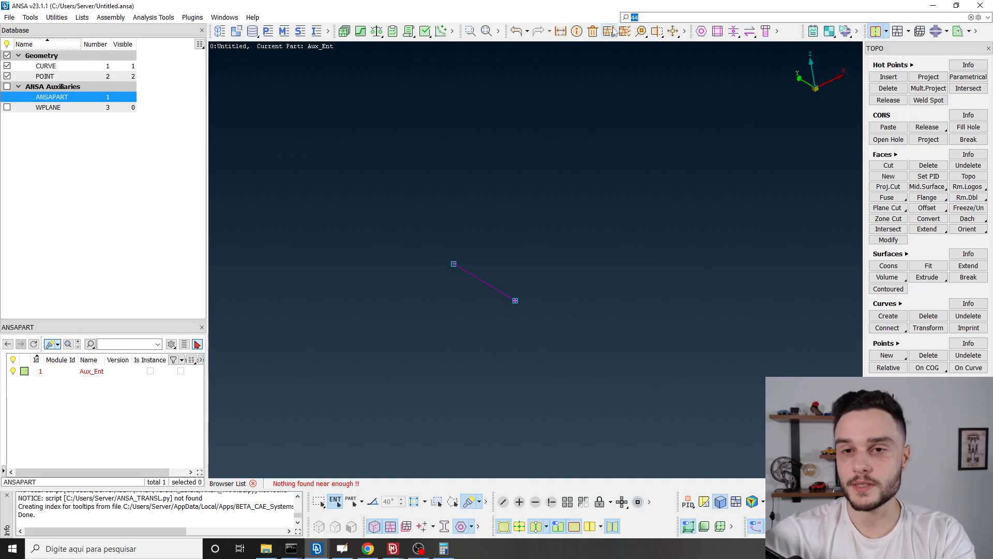
pyautogui.press('BackSpace')
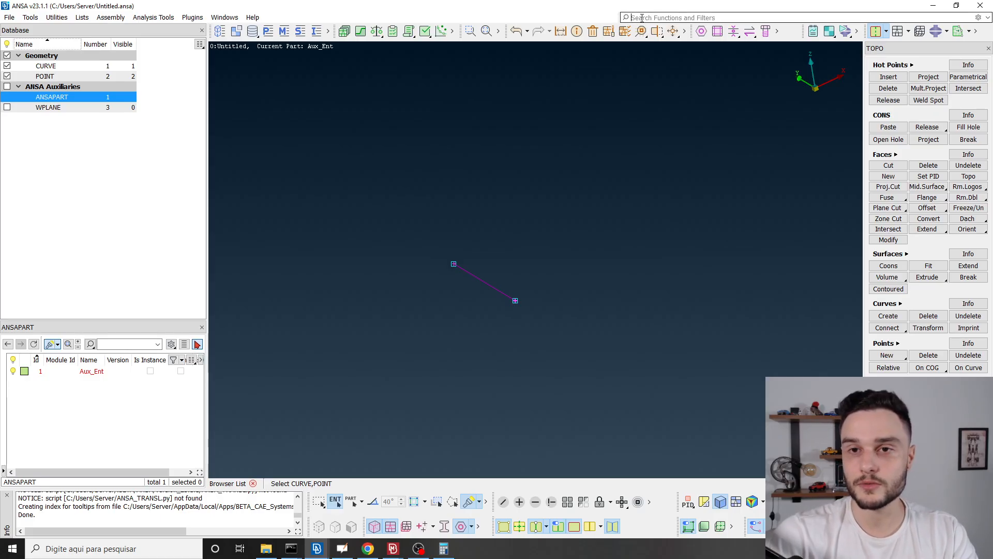
pyautogui.write('transform')
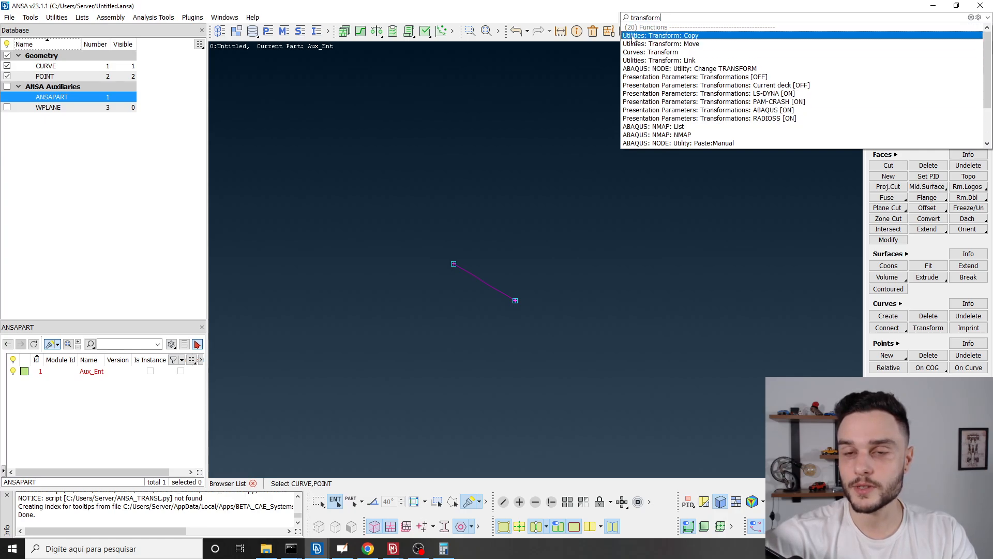
pyautogui.click(692, 35)
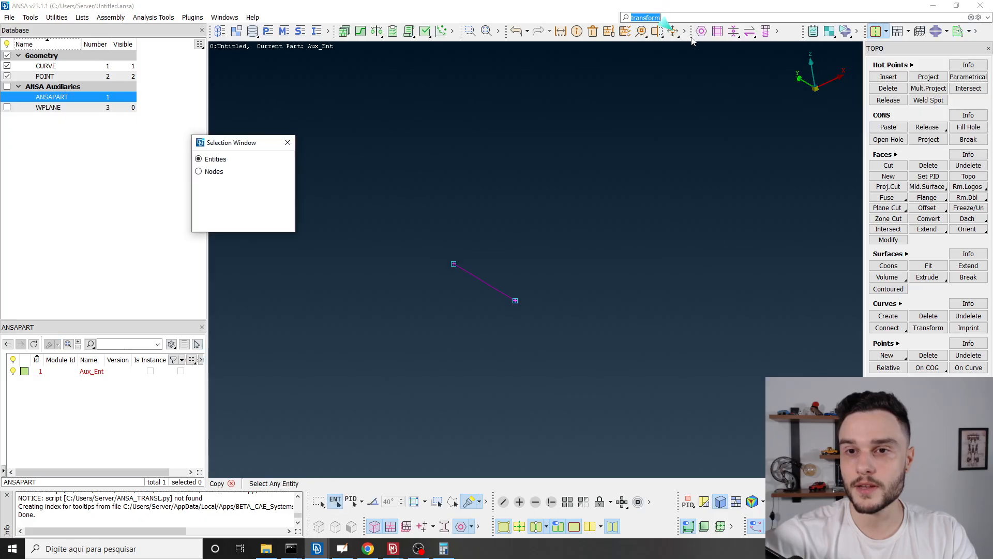
pyautogui.click(655, 17)
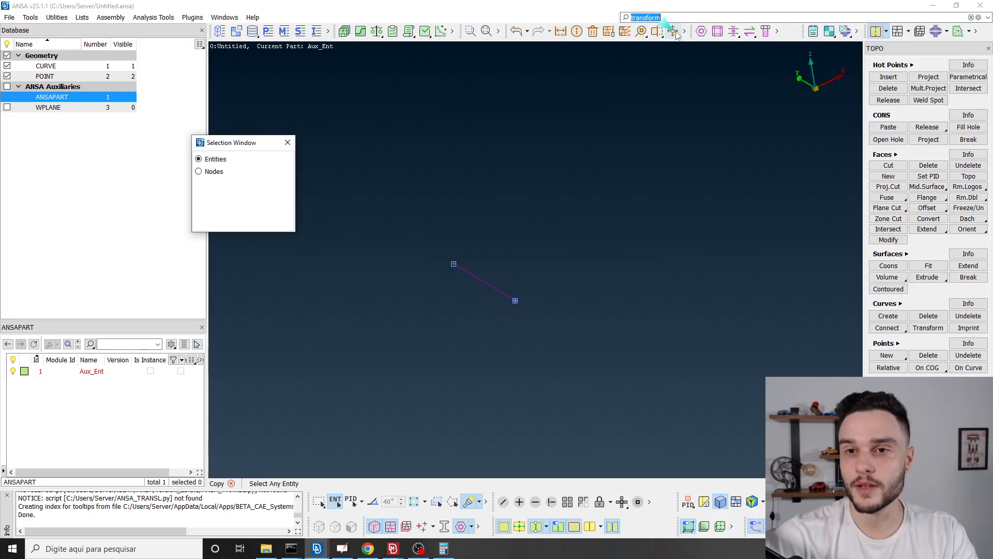
pyautogui.click(288, 142)
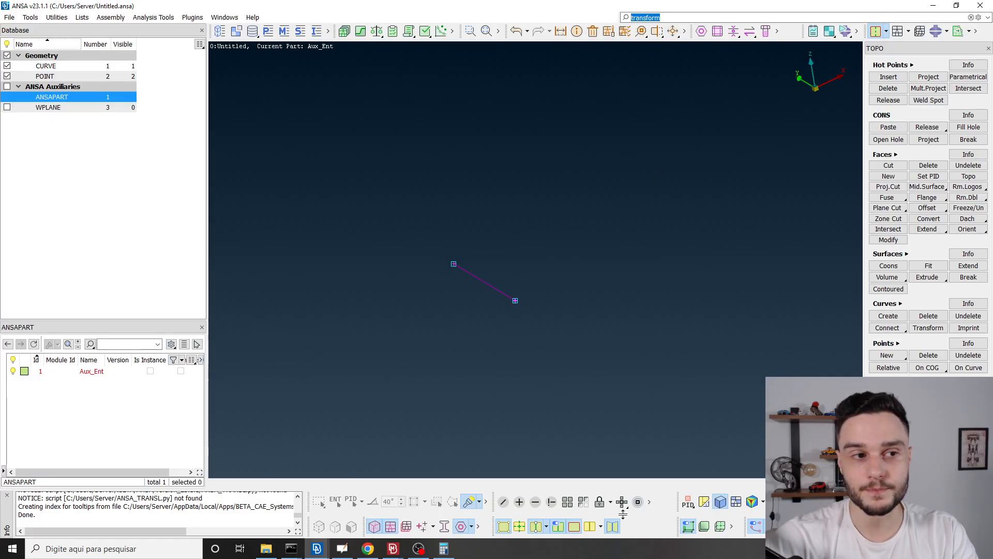
# - Start a Transform Copy of the existing curve in COPY mode with the Translate option
pyautogui.click(675, 36)
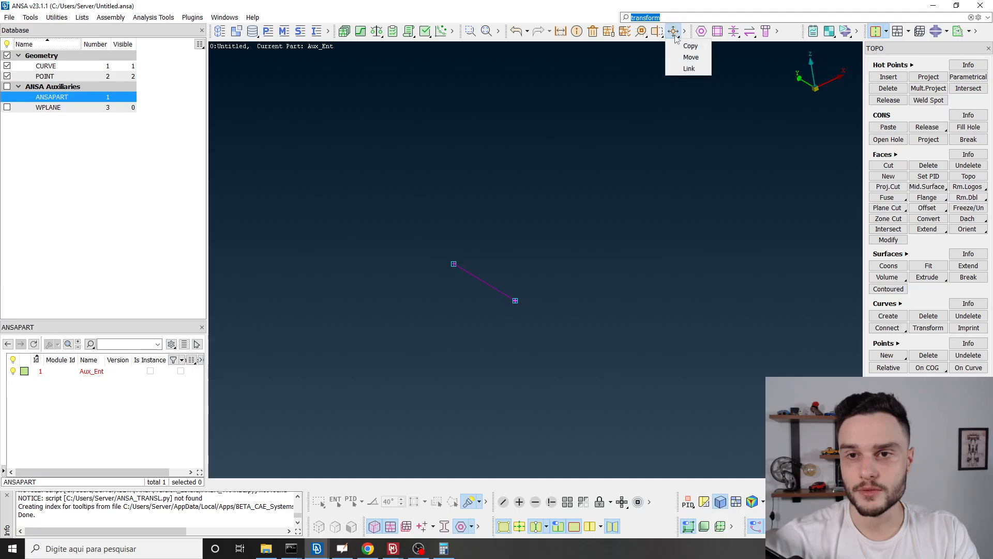
pyautogui.click(689, 47)
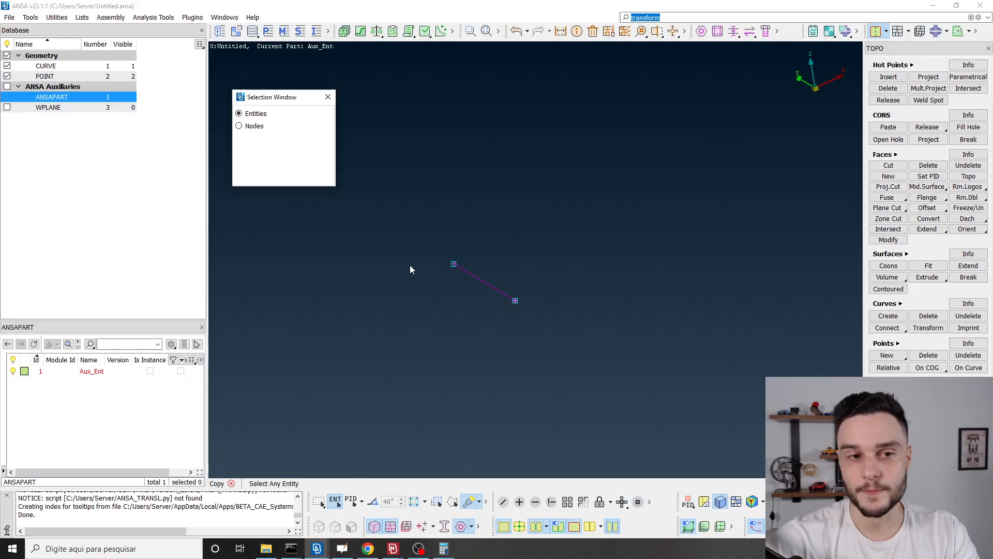
pyautogui.click(478, 275)
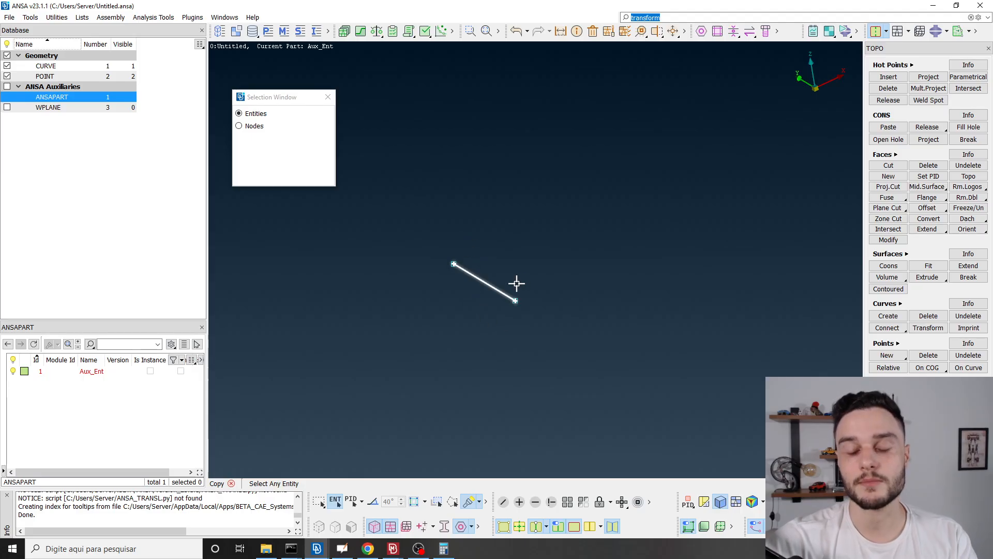
pyautogui.middleClick(516, 284)
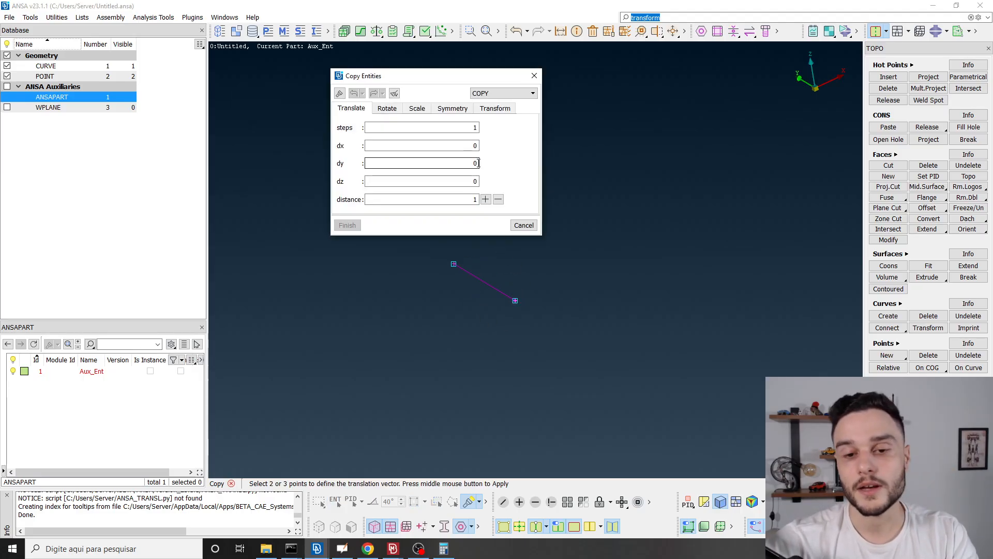
pyautogui.moveTo(422, 72); pyautogui.dragTo(313, 141)
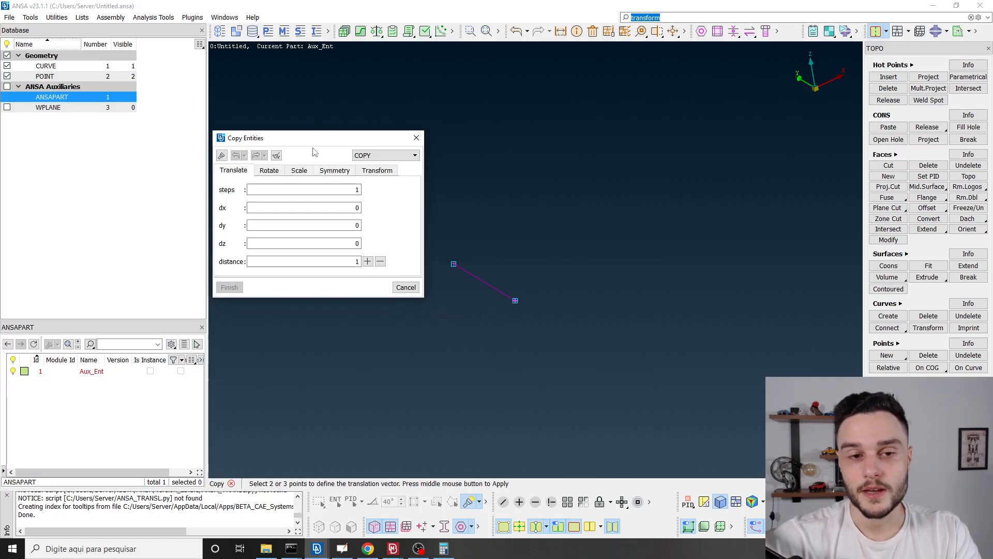
pyautogui.click(382, 155)
pyautogui.click(366, 166)
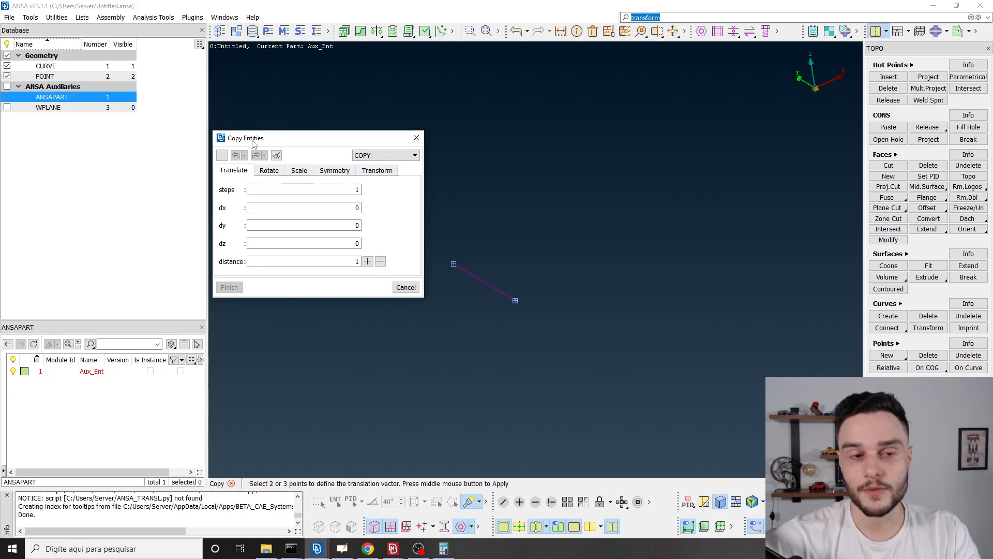
pyautogui.moveTo(253, 143); pyautogui.dragTo(262, 102)
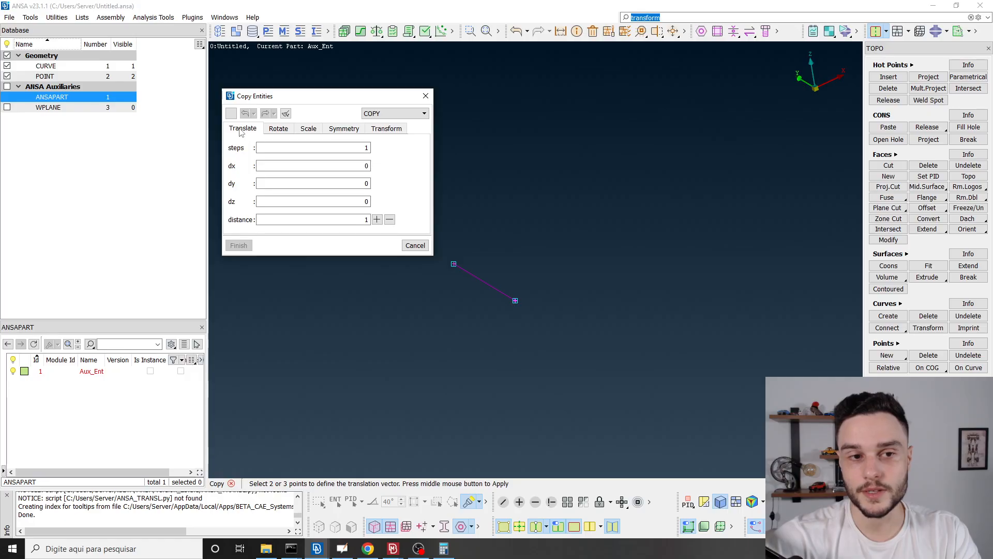
pyautogui.moveTo(279, 100); pyautogui.dragTo(250, 119)
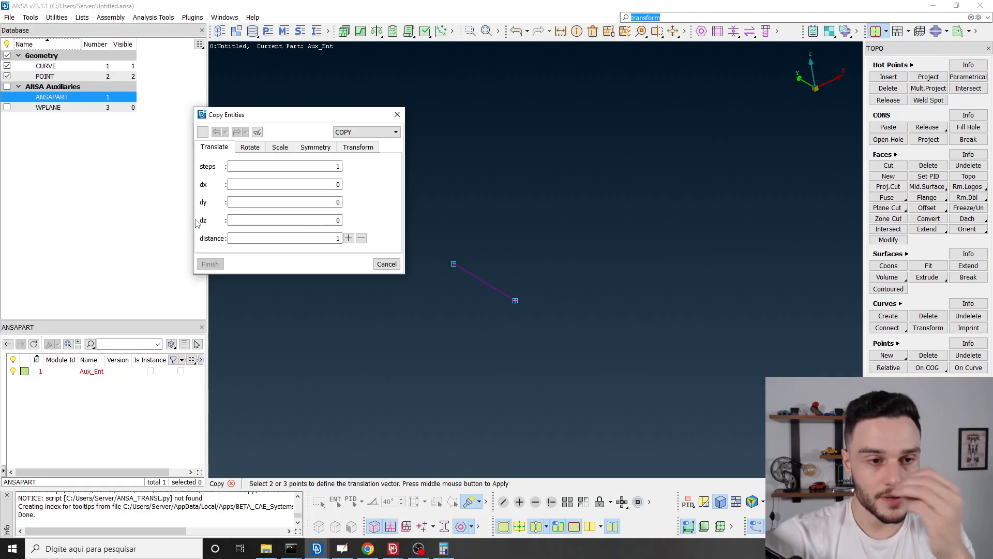
# - Set the copy's translation to dz 1 with a distance of 288 and apply it in the positive direction
pyautogui.click(299, 219)
pyautogui.write('1')
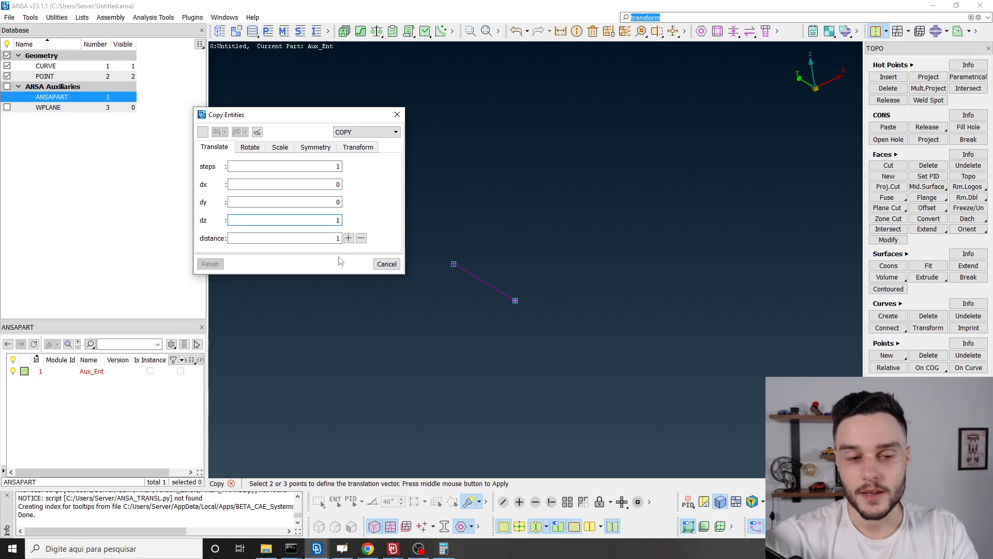
pyautogui.moveTo(324, 241); pyautogui.dragTo(382, 239)
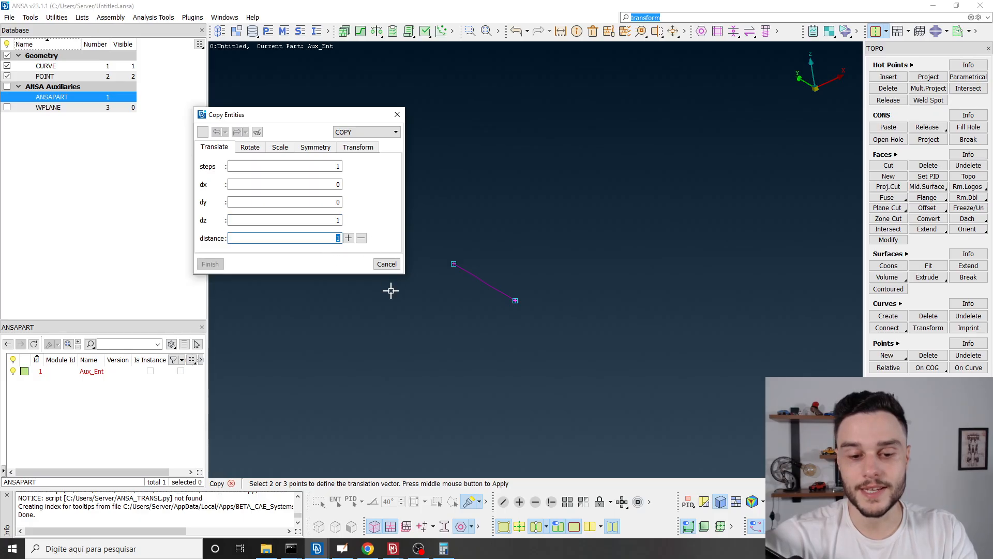
pyautogui.click(345, 553)
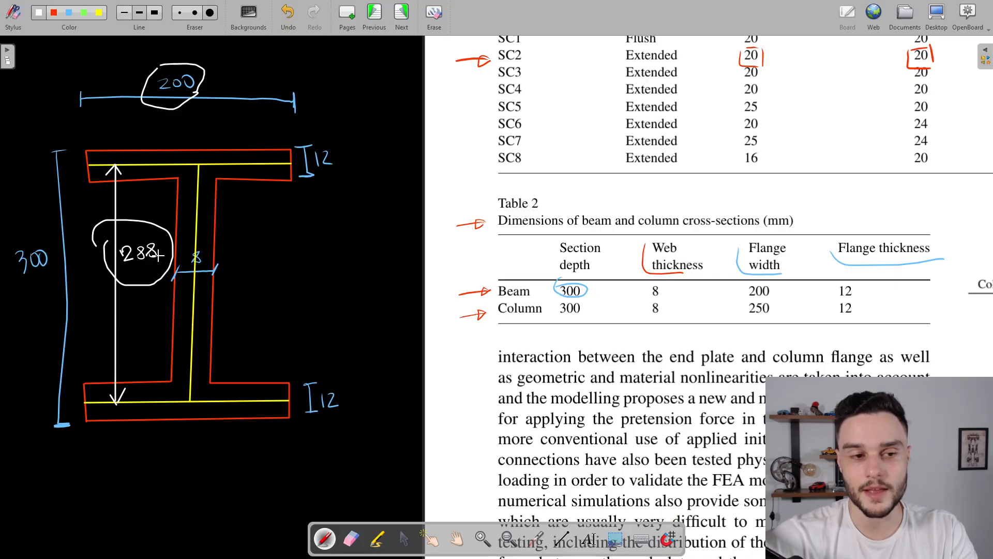
pyautogui.hotkey('alt', 'Tab')
pyautogui.write('288')
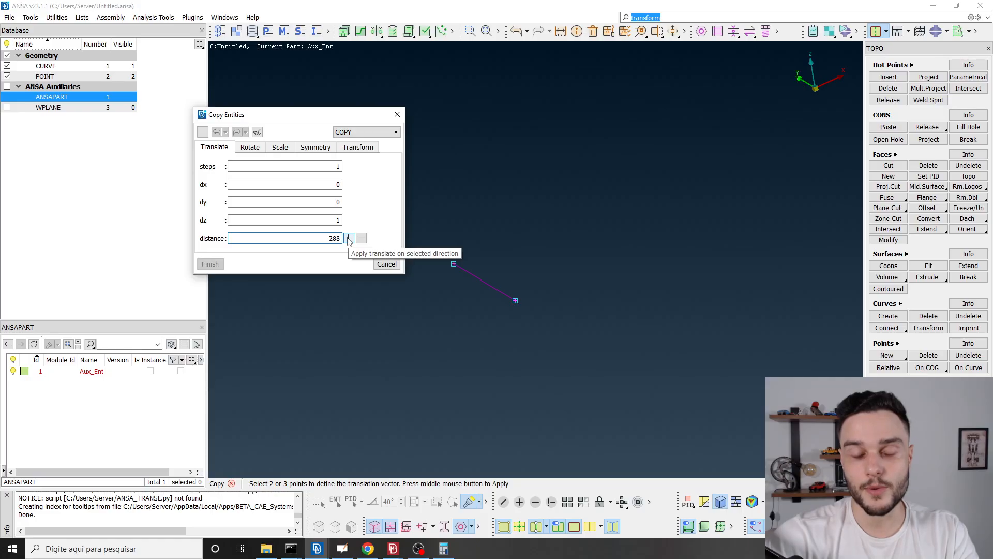
pyautogui.click(332, 220)
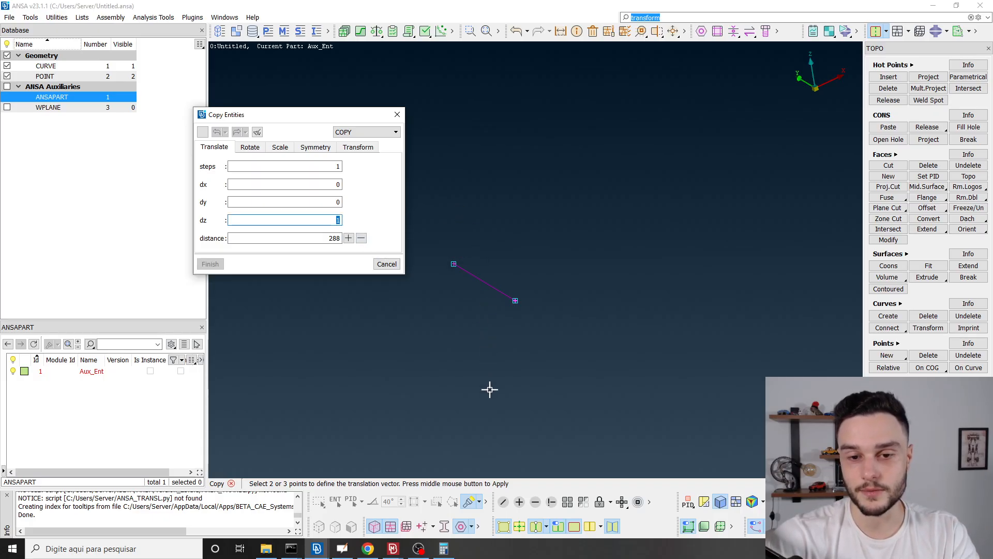
pyautogui.click(349, 239)
pyautogui.moveTo(349, 239); pyautogui.dragTo(335, 121)
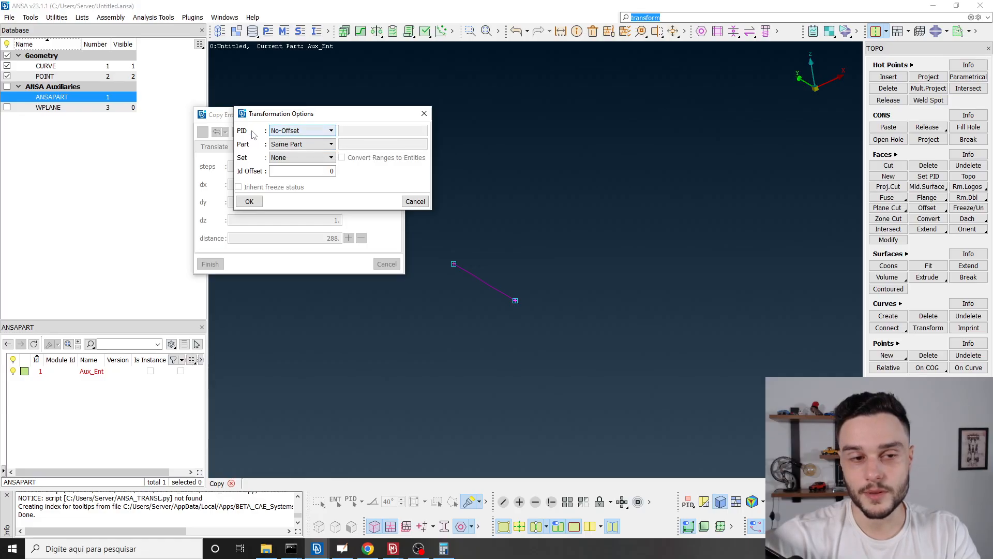
# - Create the copied curve with PID No-Offset, Same Part and no set, and finish the Copy command
pyautogui.moveTo(291, 117); pyautogui.dragTo(301, 129)
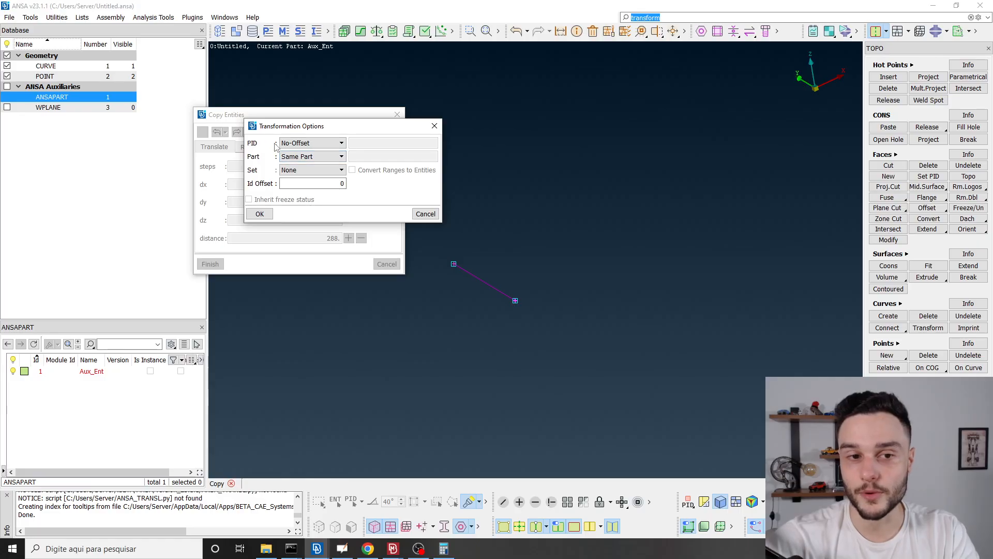
pyautogui.moveTo(321, 129); pyautogui.dragTo(333, 111)
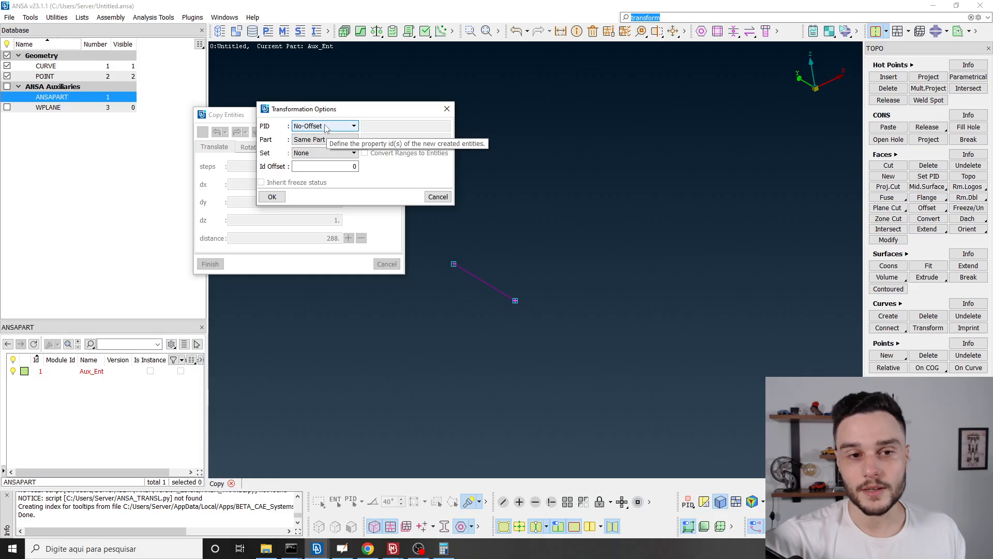
pyautogui.click(326, 128)
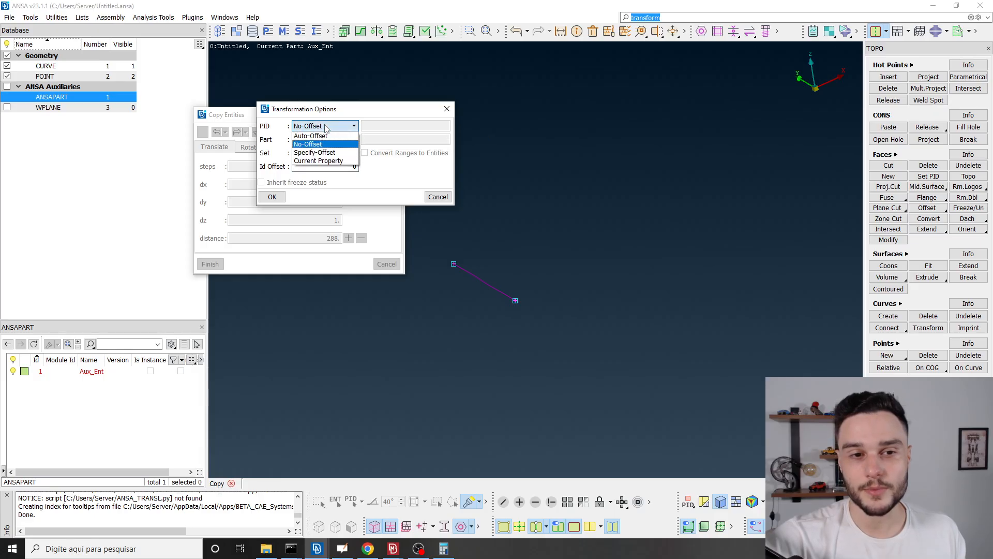
pyautogui.click(313, 144)
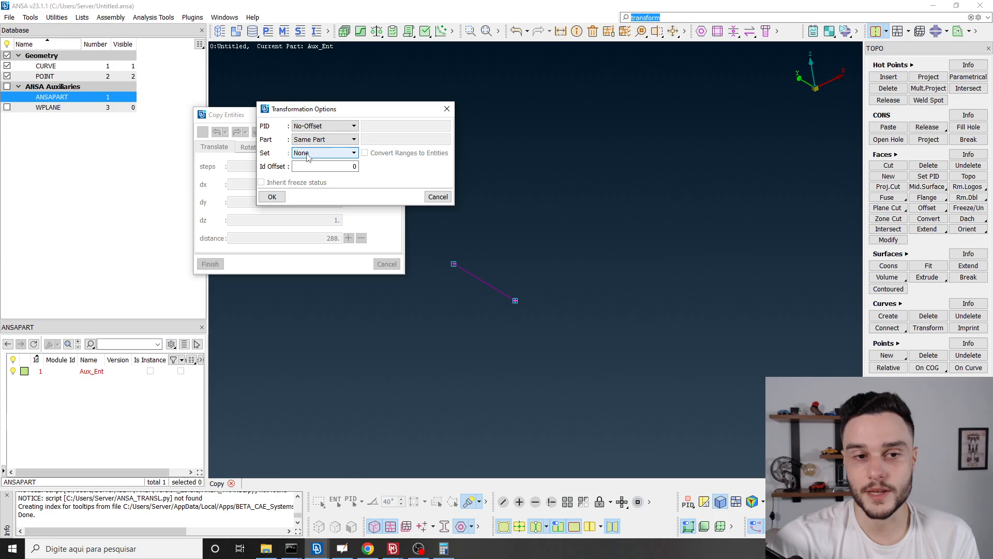
pyautogui.click(272, 197)
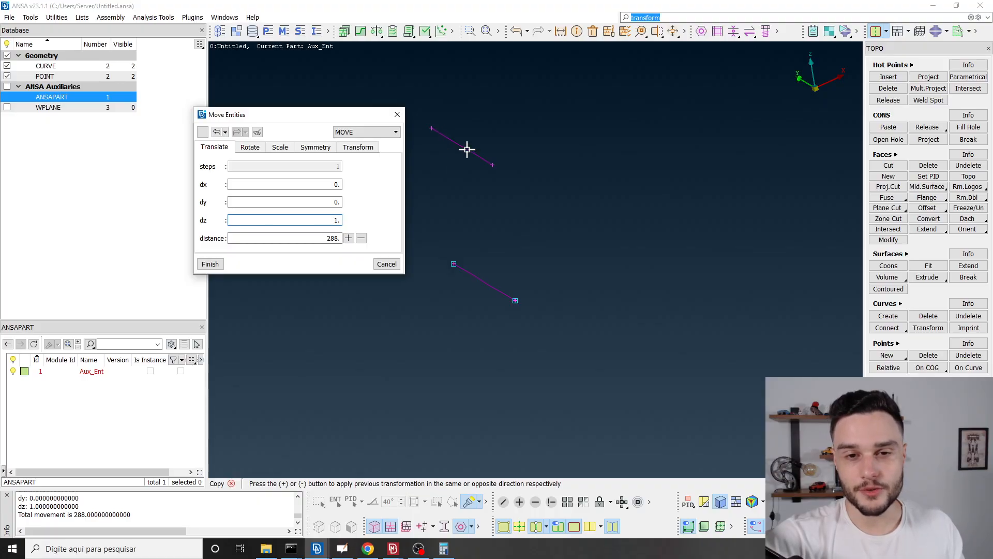
pyautogui.click(209, 266)
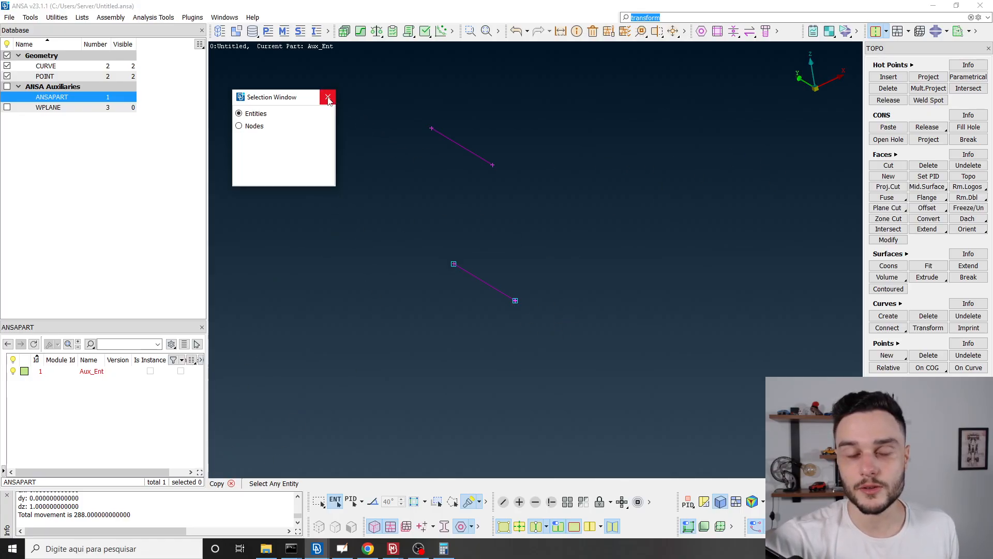
pyautogui.click(232, 484)
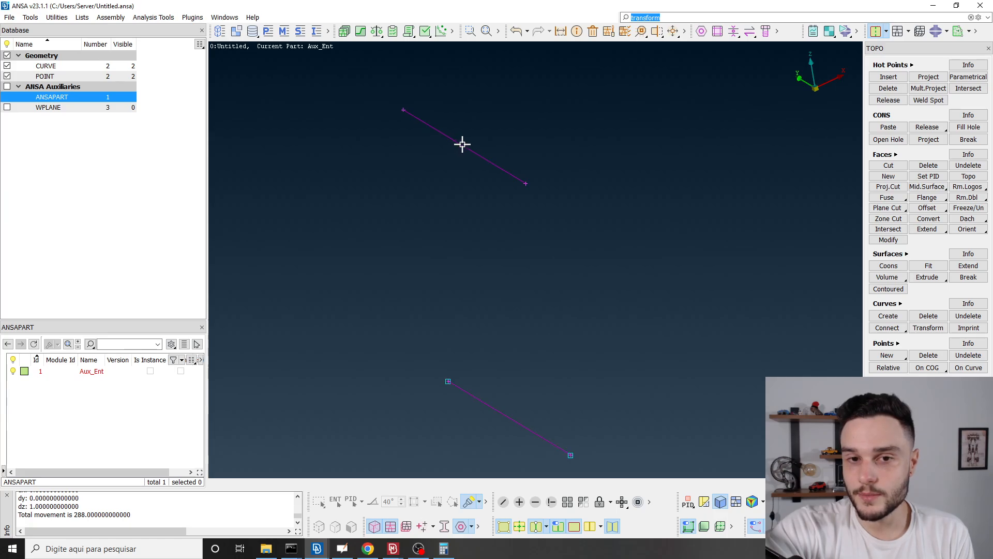
# - Draw a line from the midpoint of the upper curve to the midpoint of the lower curve
pyautogui.scroll(-3, 462, 144)
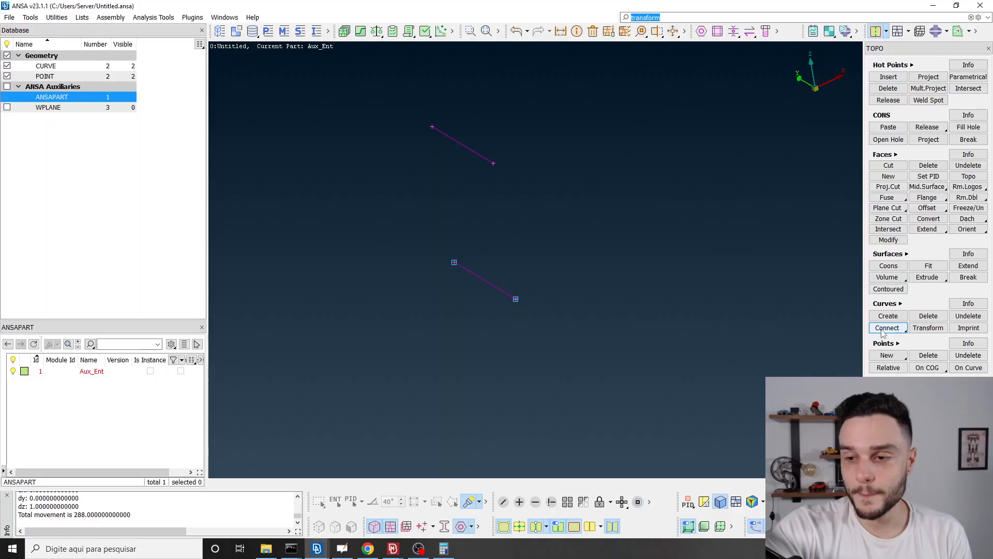
pyautogui.click(889, 316)
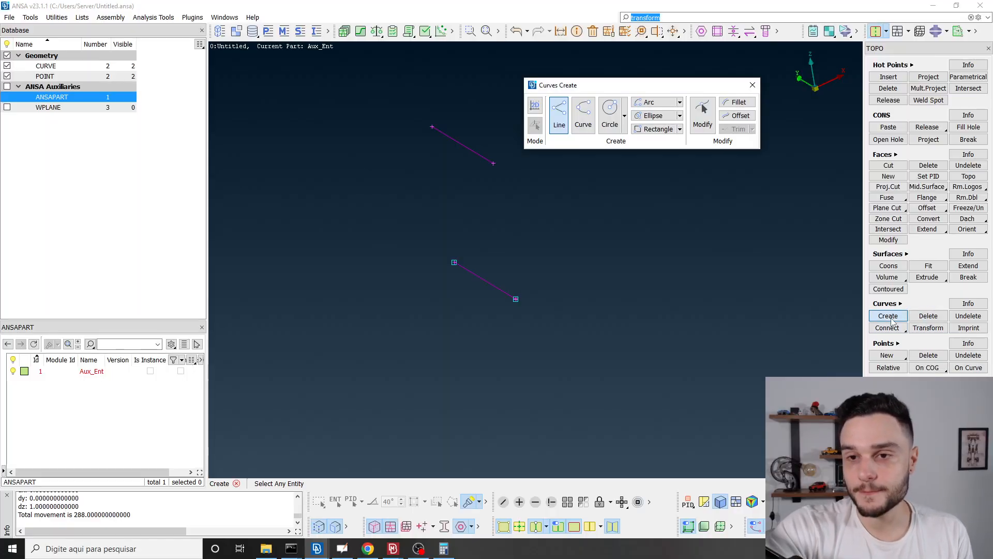
pyautogui.moveTo(572, 92); pyautogui.dragTo(228, 119)
pyautogui.moveTo(329, 113); pyautogui.dragTo(295, 99)
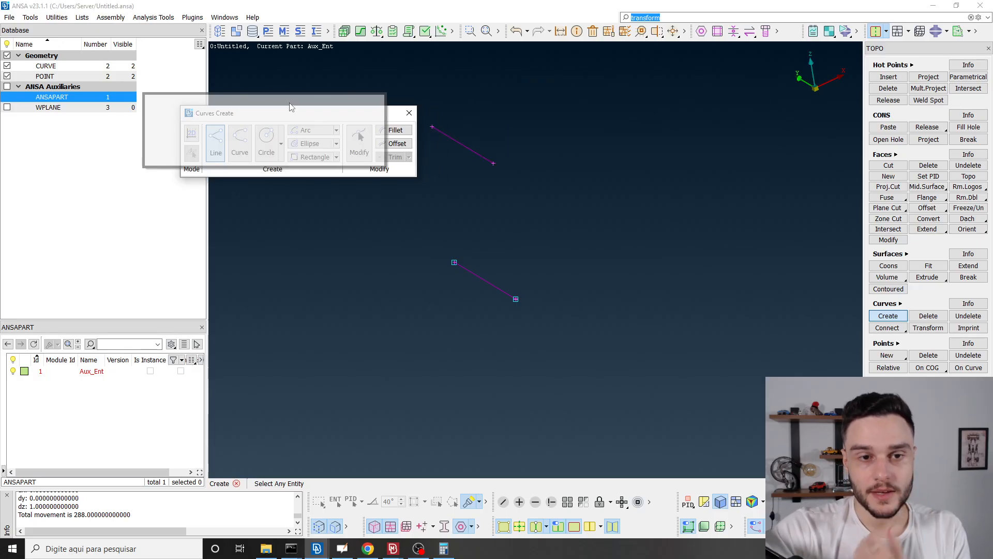
pyautogui.scroll(3, 457, 147)
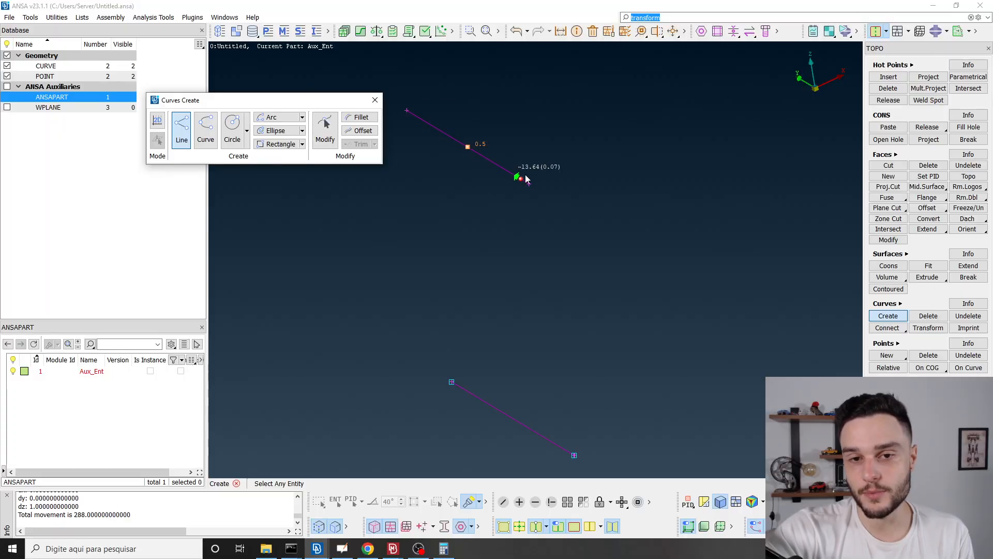
pyautogui.click(467, 147)
pyautogui.scroll(-4, 503, 90)
pyautogui.scroll(4, 508, 162)
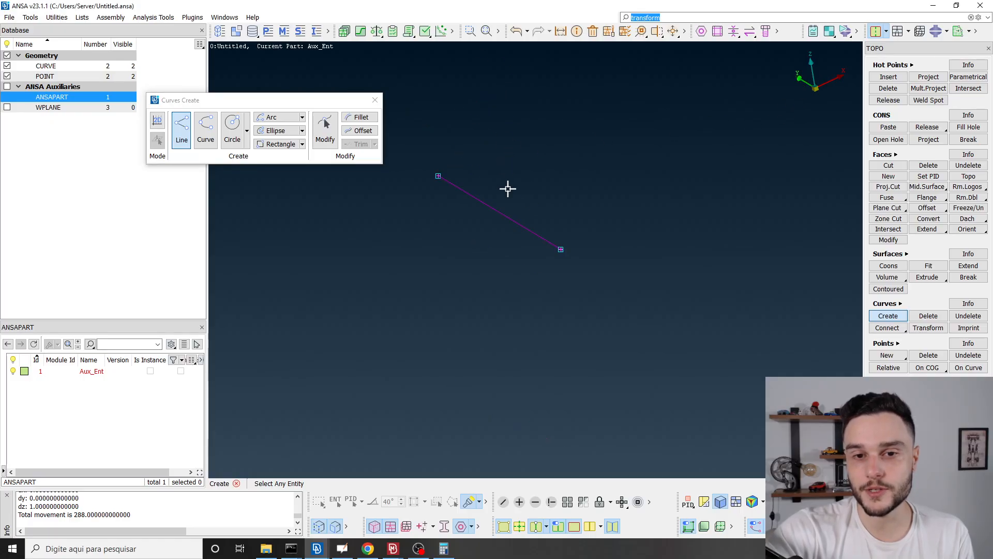
pyautogui.scroll(-3, 500, 213)
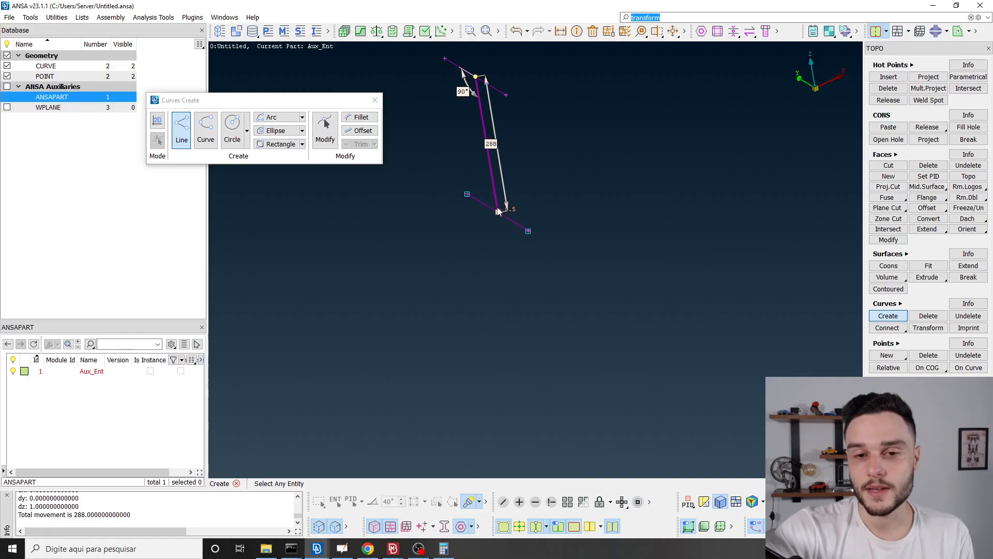
pyautogui.click(498, 213)
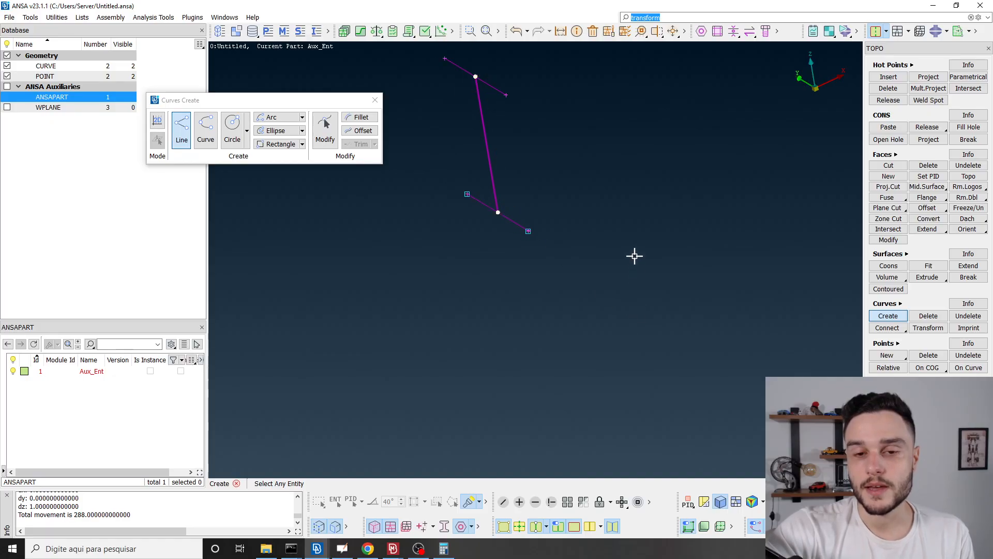
# - Confirm the web line between the two flange curves and finish the curve creation command
pyautogui.middleClick(566, 169)
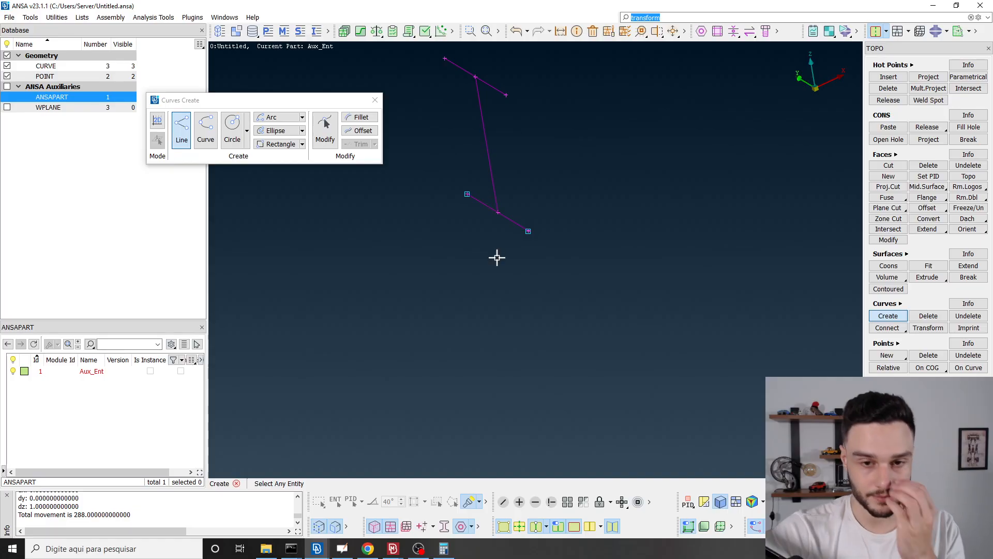
pyautogui.click(375, 100)
pyautogui.scroll(-3, 530, 263)
pyautogui.scroll(3, 500, 182)
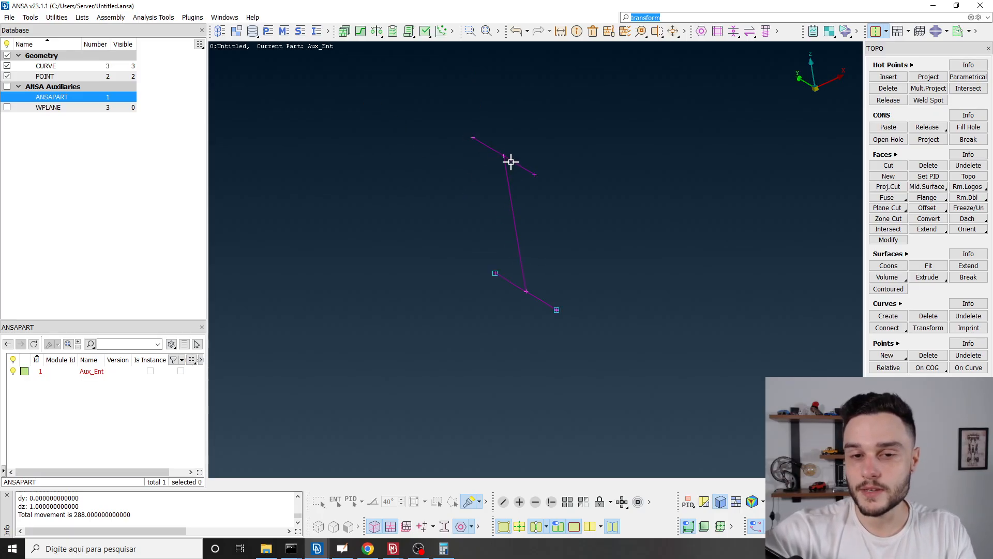
# - Start the surface Extrude command and select both flange curves and the web line as the generatrix
pyautogui.scroll(-4, 422, 312)
pyautogui.scroll(2, 444, 315)
pyautogui.keyDown('ctrl'); pyautogui.moveTo(465, 305); pyautogui.dragTo(469, 303); pyautogui.keyUp('ctrl')
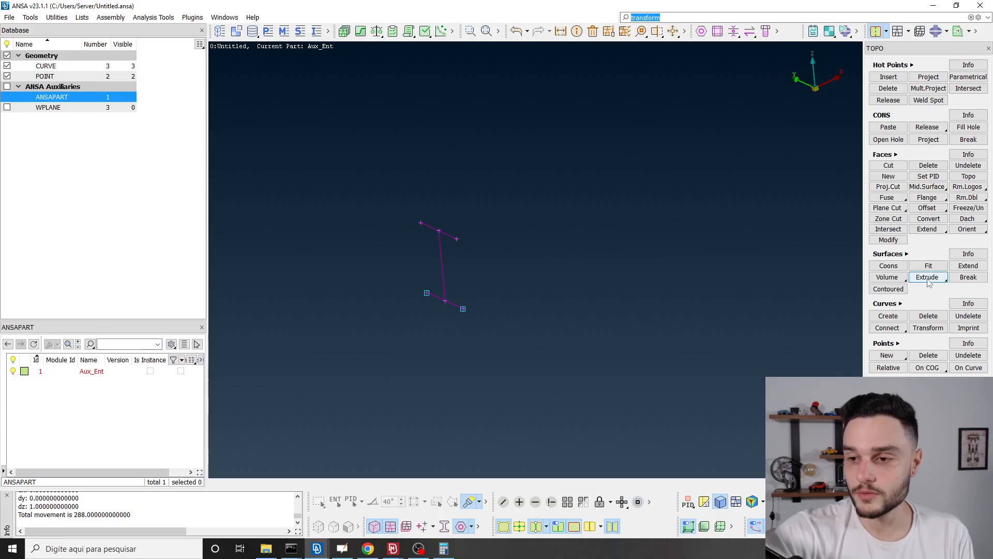
pyautogui.click(907, 255)
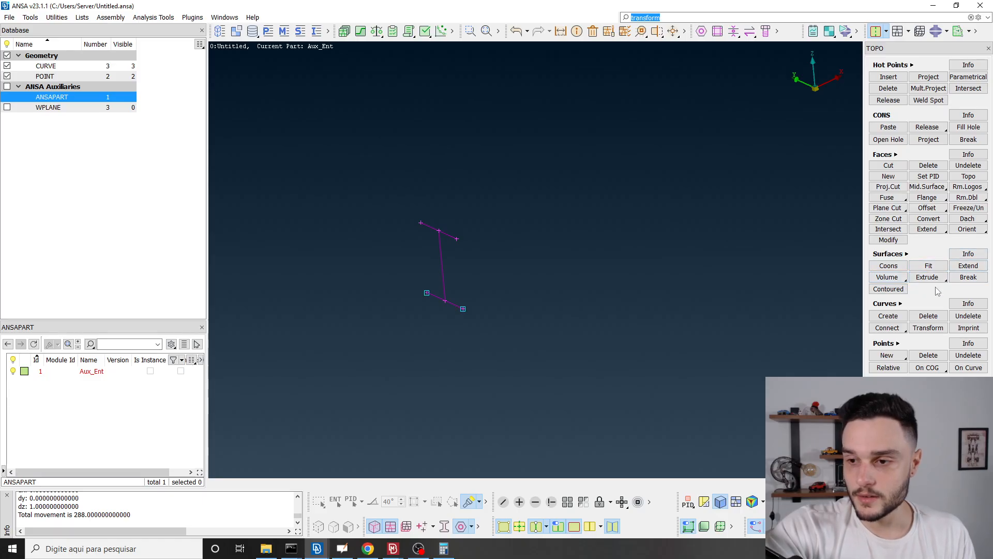
pyautogui.moveTo(905, 256)
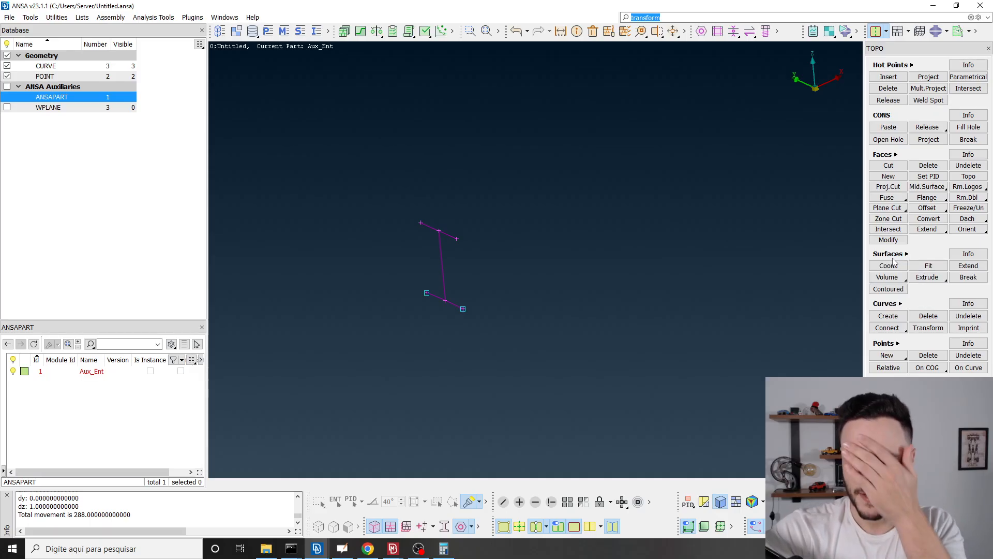
pyautogui.rightClick(932, 280)
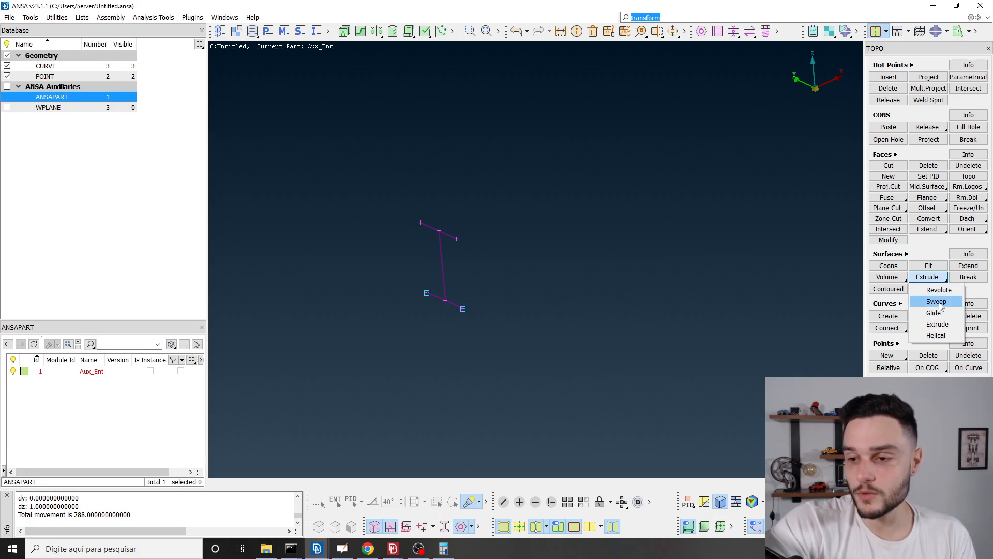
pyautogui.click(954, 329)
pyautogui.moveTo(815, 318); pyautogui.dragTo(284, 80)
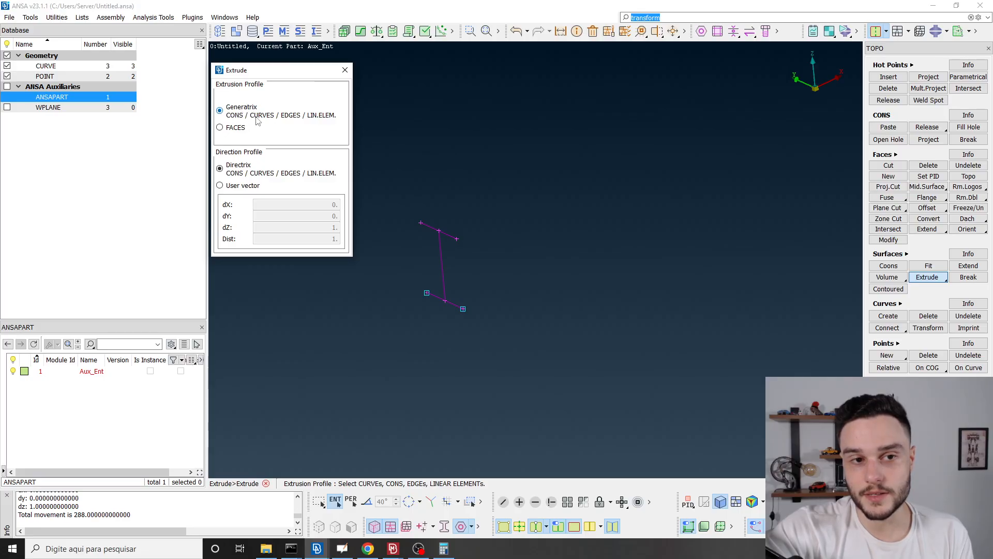
pyautogui.click(446, 236)
pyautogui.click(440, 251)
pyautogui.click(452, 301)
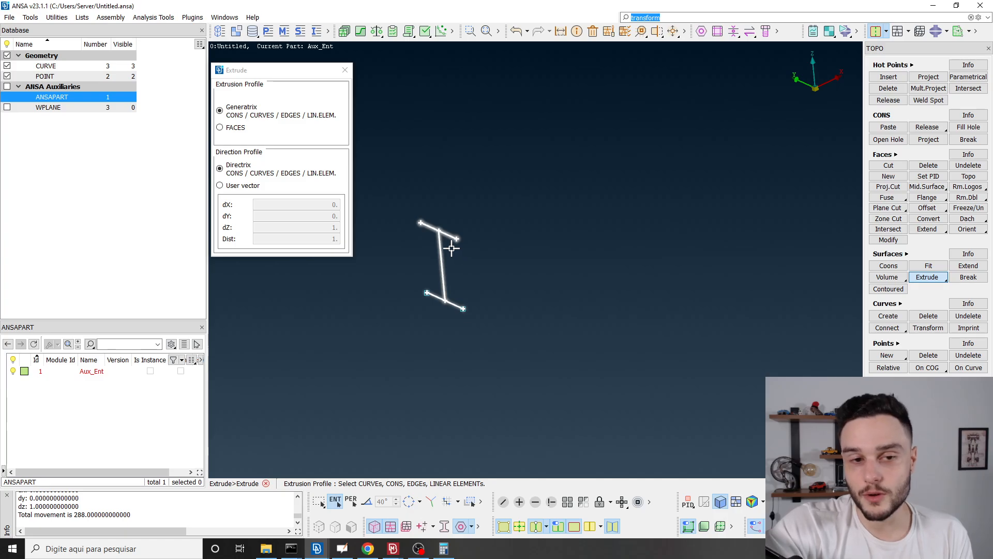
# - Define the extrusion direction by User vector and confirm the selected profile curves
pyautogui.moveTo(269, 72); pyautogui.dragTo(258, 92)
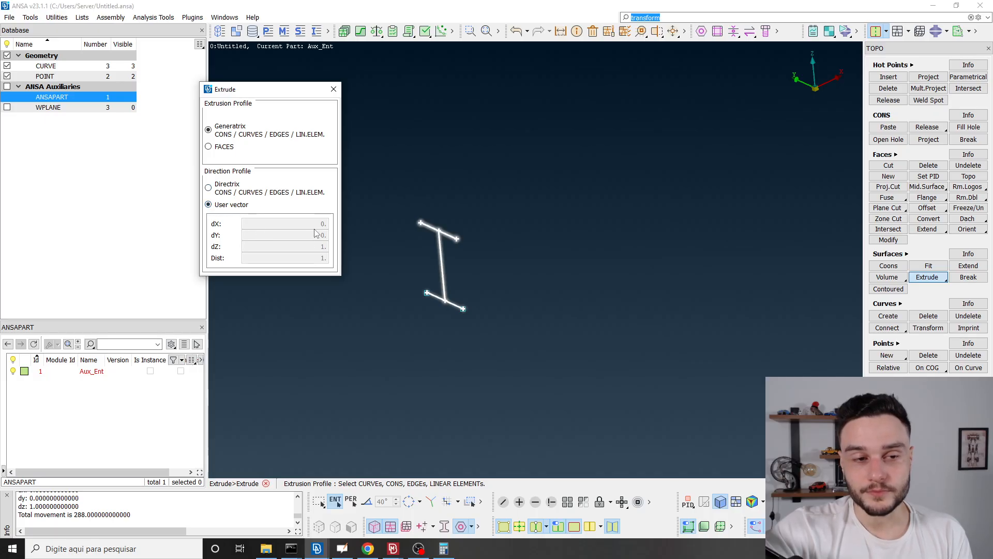
pyautogui.scroll(5, 514, 263)
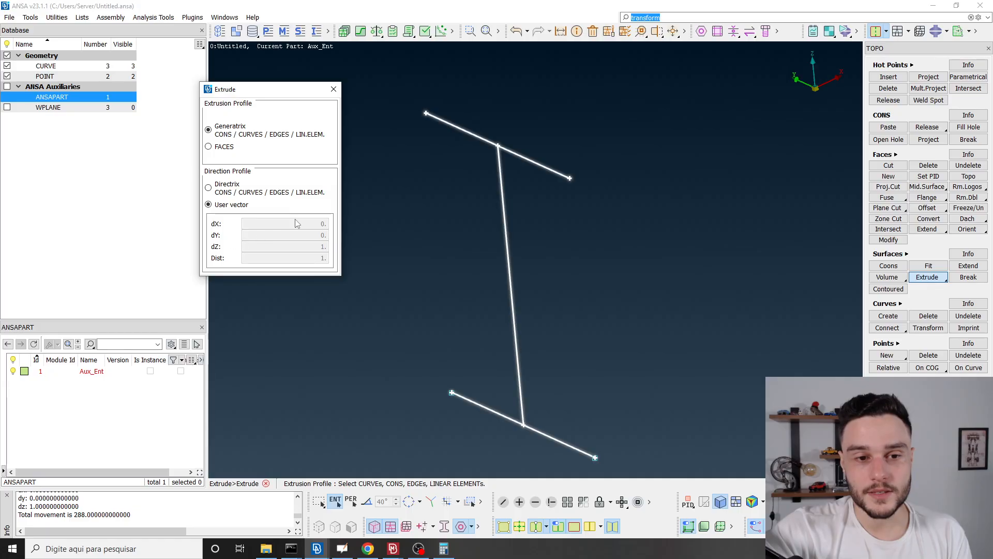
pyautogui.click(209, 205)
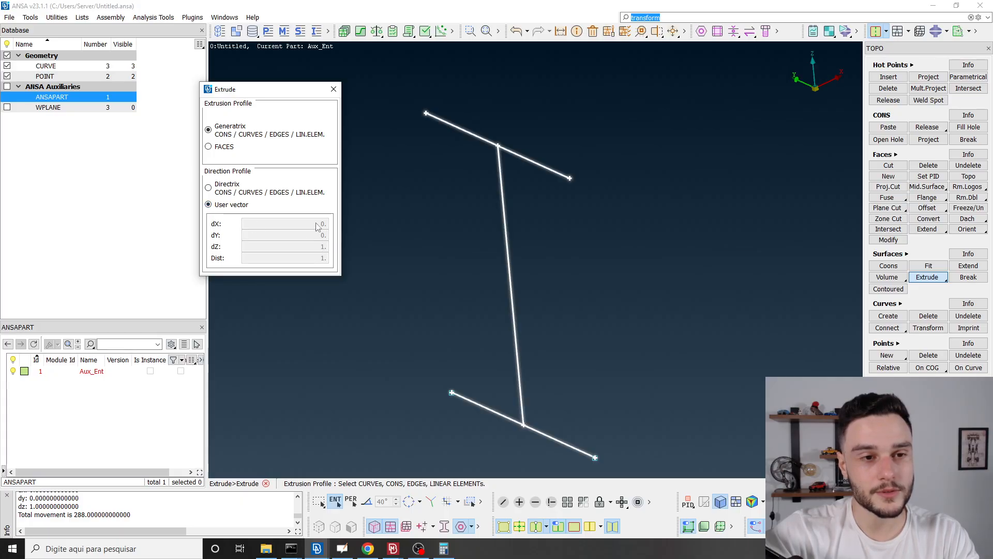
pyautogui.scroll(-3, 414, 258)
pyautogui.keyDown('ctrl'); pyautogui.moveTo(465, 271); pyautogui.dragTo(438, 275); pyautogui.keyUp('ctrl')
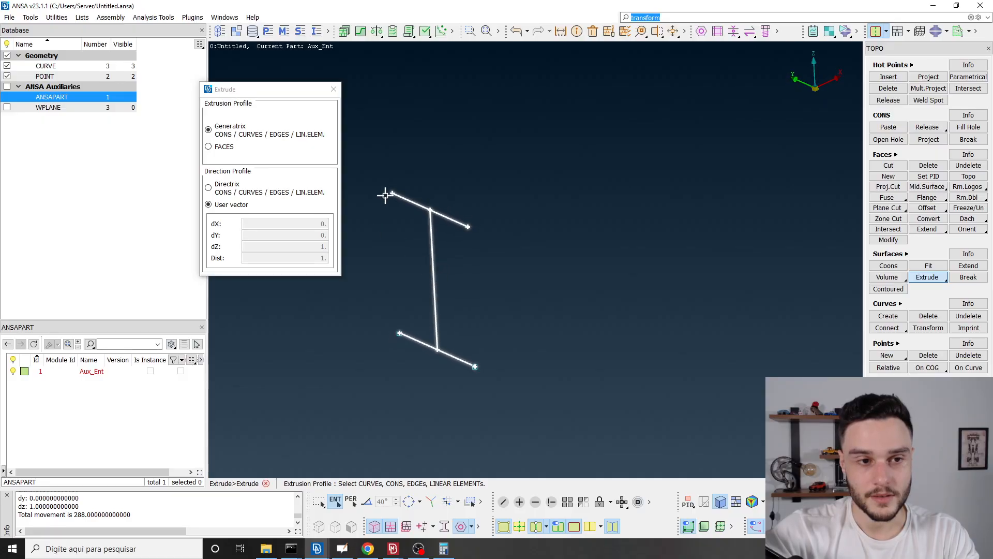
pyautogui.middleClick(436, 186)
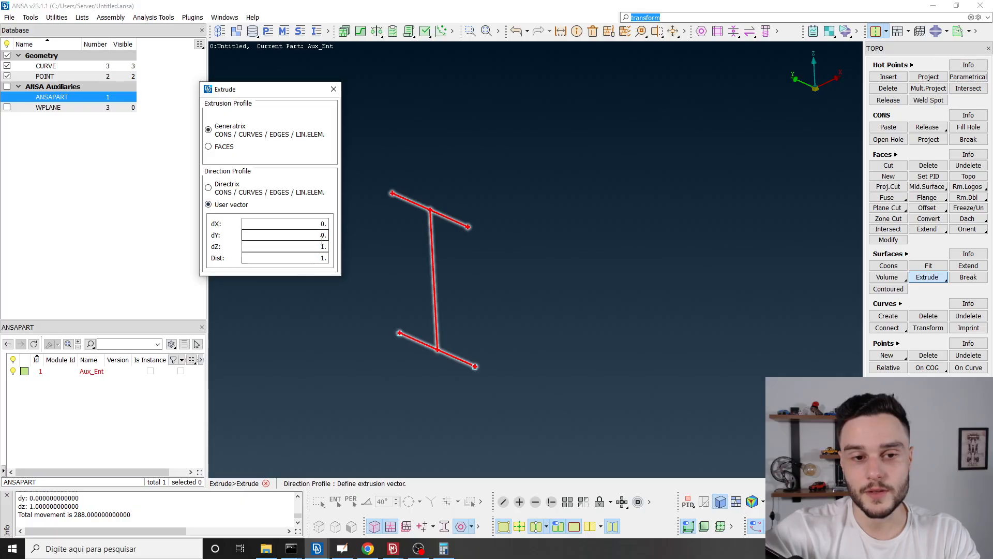
# - Set the extrusion vector to dX 1, dY 0 and dZ 0
pyautogui.scroll(-3, 475, 260)
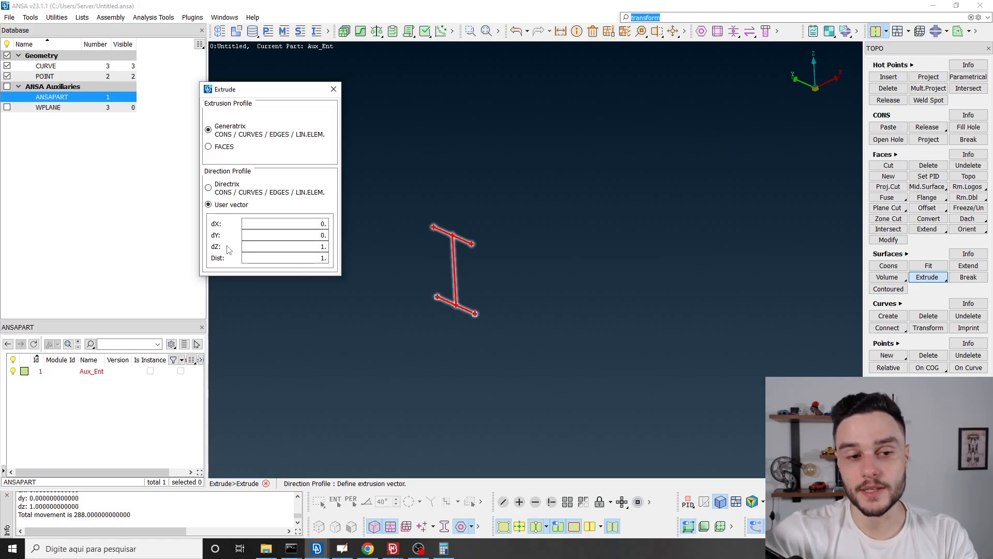
pyautogui.moveTo(292, 224); pyautogui.dragTo(389, 223)
pyautogui.write('1')
pyautogui.press('Tab')
pyautogui.write('0')
pyautogui.press('Tab')
pyautogui.write('0')
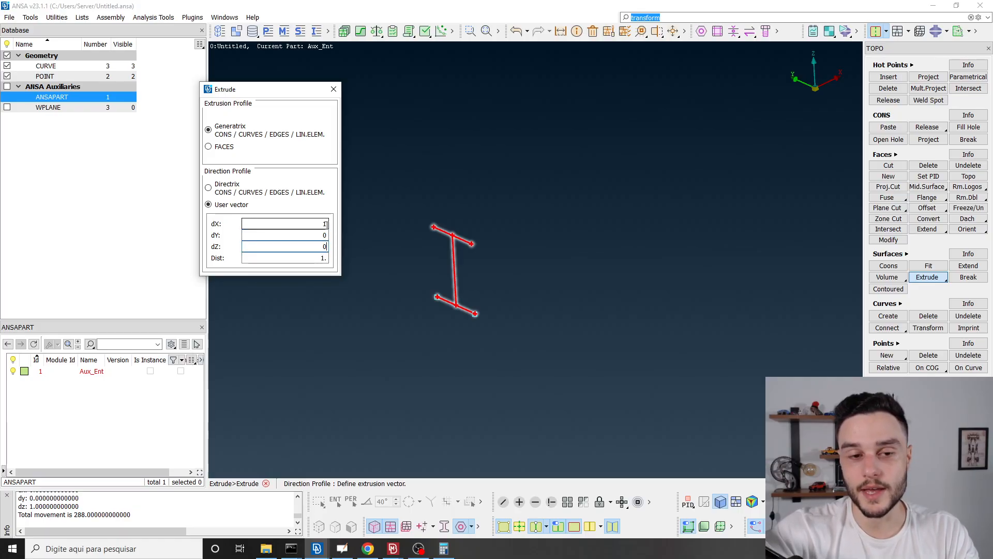
pyautogui.press('Tab')
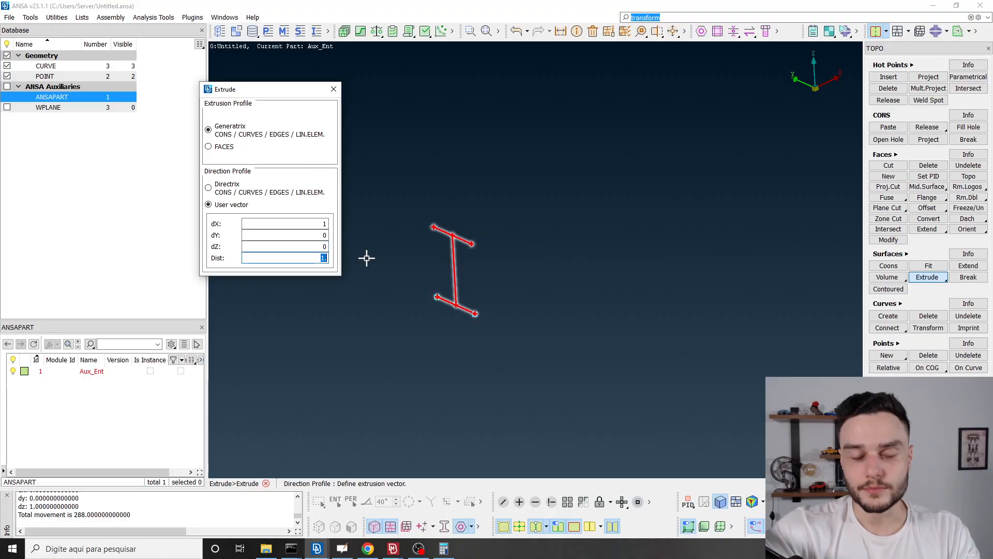
# - Switch to OpenBoard and examine the beam length dimension in Fig. 2 of the annotated paper
pyautogui.click(368, 548)
pyautogui.click(368, 548)
pyautogui.click(342, 548)
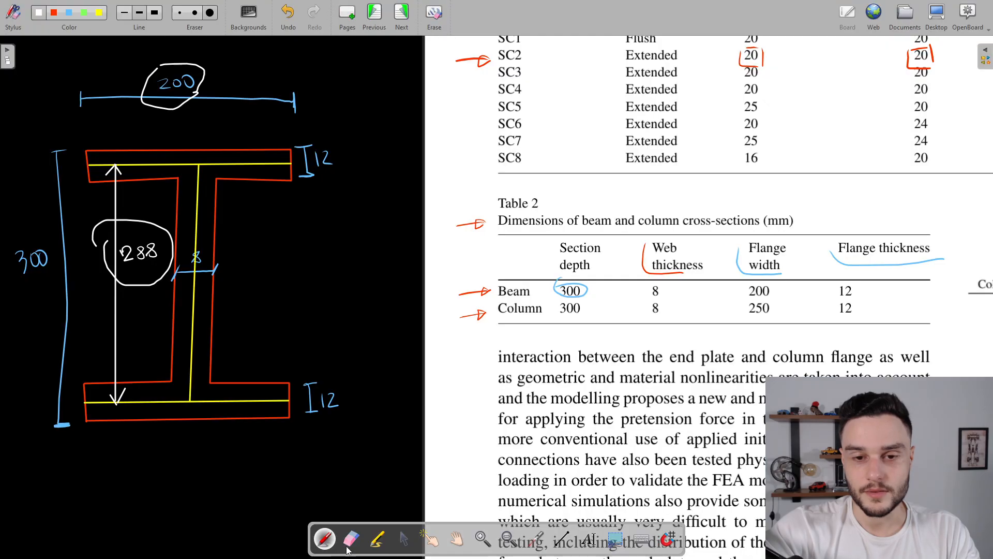
pyautogui.keyDown('ctrl'); pyautogui.scroll(-5, 295, 279); pyautogui.keyUp('ctrl')
pyautogui.scroll(-5, 317, 276)
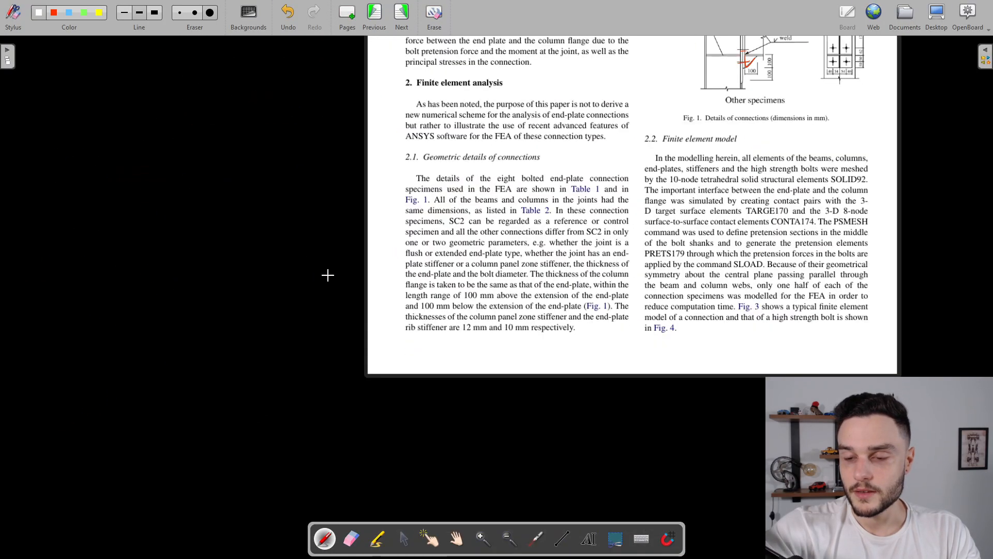
pyautogui.scroll(2, 503, 278)
pyautogui.click(401, 20)
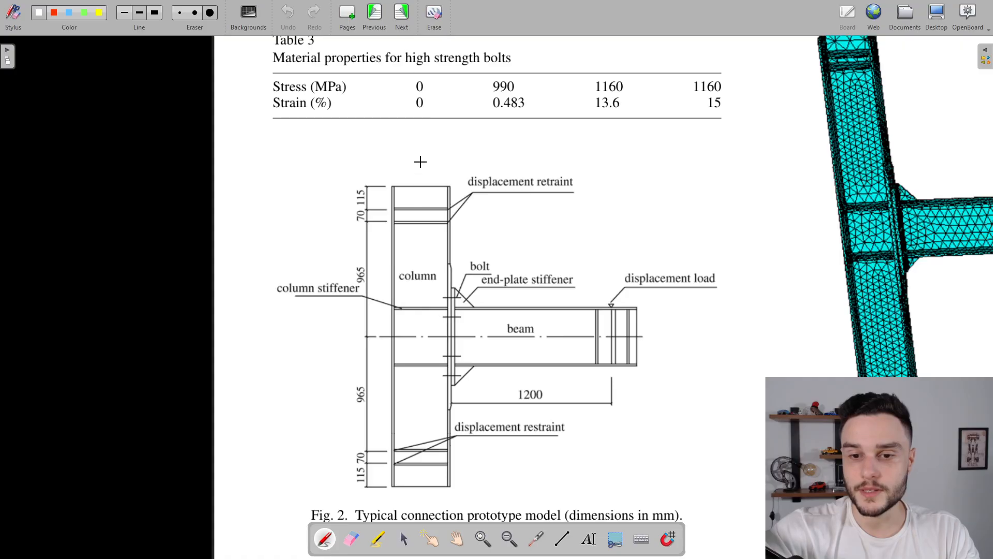
pyautogui.keyDown('ctrl'); pyautogui.scroll(-1, 462, 304); pyautogui.keyUp('ctrl')
pyautogui.keyDown('ctrl'); pyautogui.scroll(3, 599, 369); pyautogui.keyUp('ctrl')
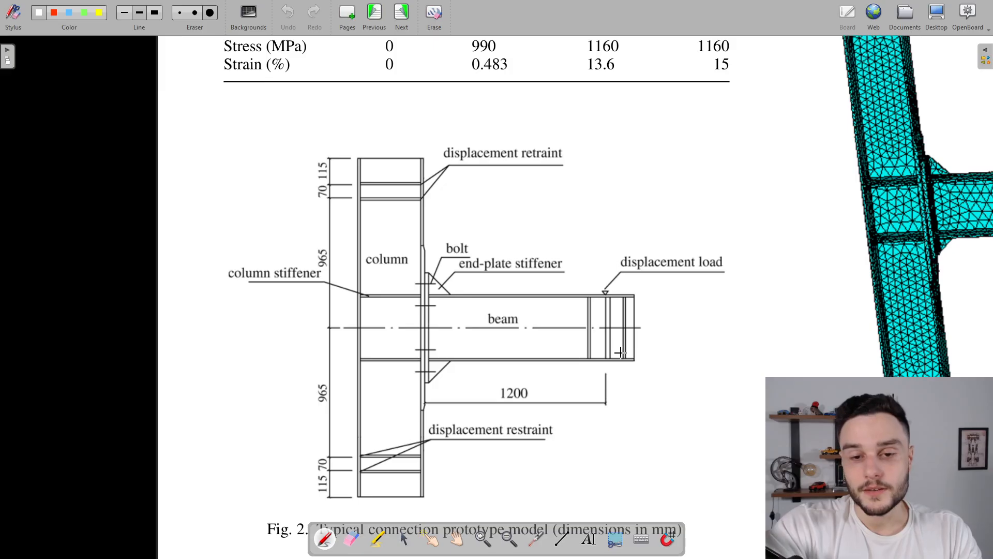
pyautogui.scroll(-1, 614, 354)
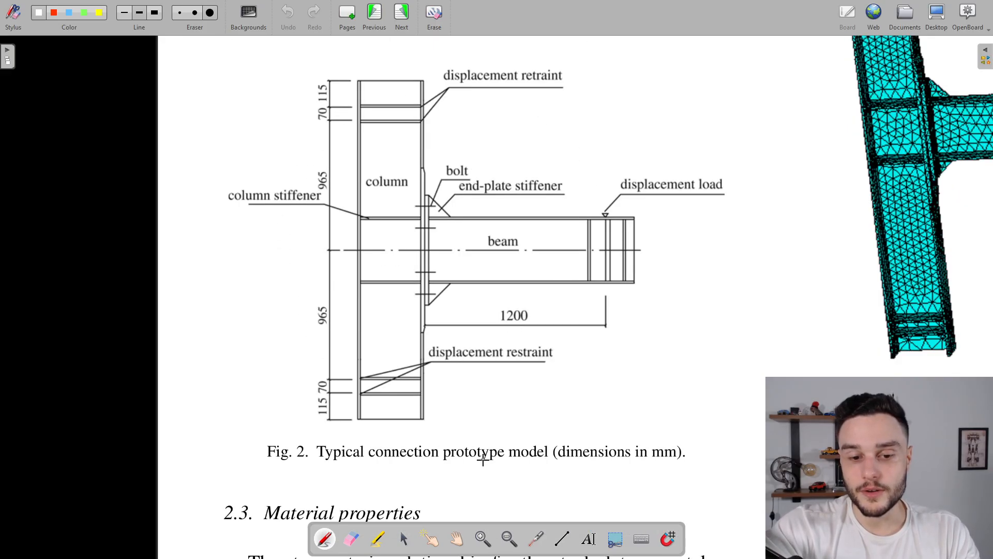
pyautogui.keyDown('ctrl'); pyautogui.scroll(-1, 305, 246); pyautogui.keyUp('ctrl')
pyautogui.keyDown('ctrl'); pyautogui.scroll(1, 346, 250); pyautogui.keyUp('ctrl')
pyautogui.keyDown('ctrl'); pyautogui.scroll(1, 477, 257); pyautogui.keyUp('ctrl')
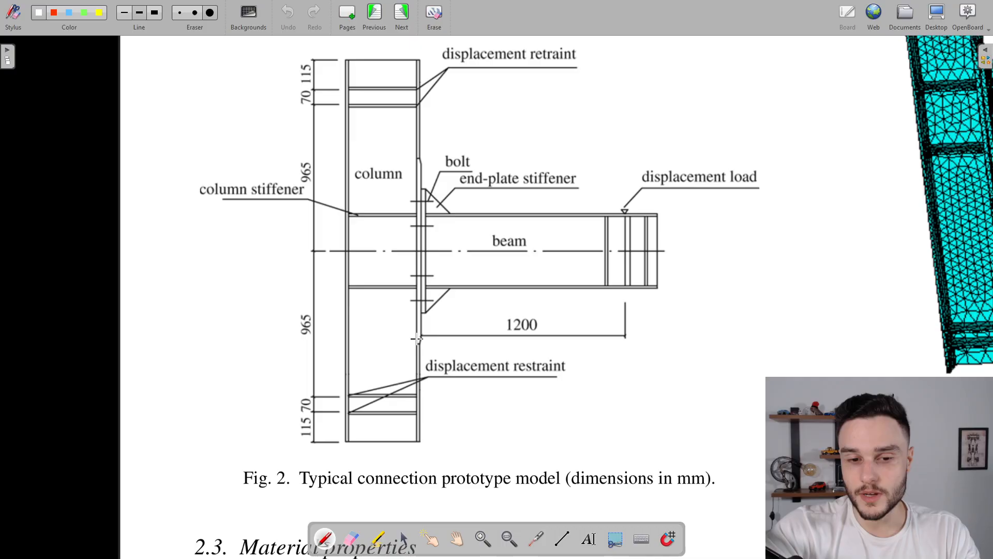
pyautogui.keyDown('ctrl'); pyautogui.scroll(-2, 457, 338); pyautogui.keyUp('ctrl')
pyautogui.hotkey('alt', 'Tab')
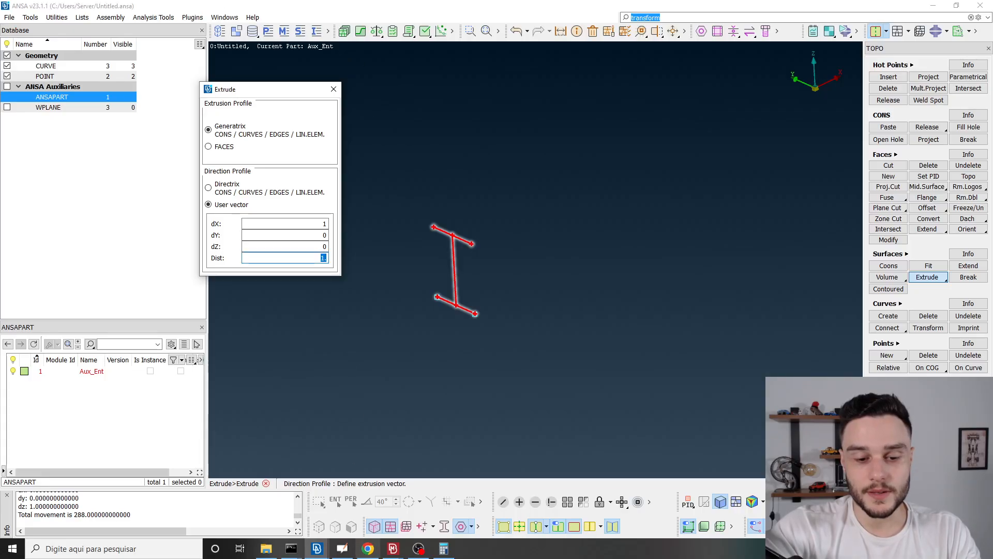
# - Switch to Chrome and examine the beam dimensions in Fig. 1 of shi2007.pdf, the test specimen drawing
pyautogui.click(367, 548)
pyautogui.keyDown('ctrl'); pyautogui.scroll(-4, 508, 187); pyautogui.keyUp('ctrl')
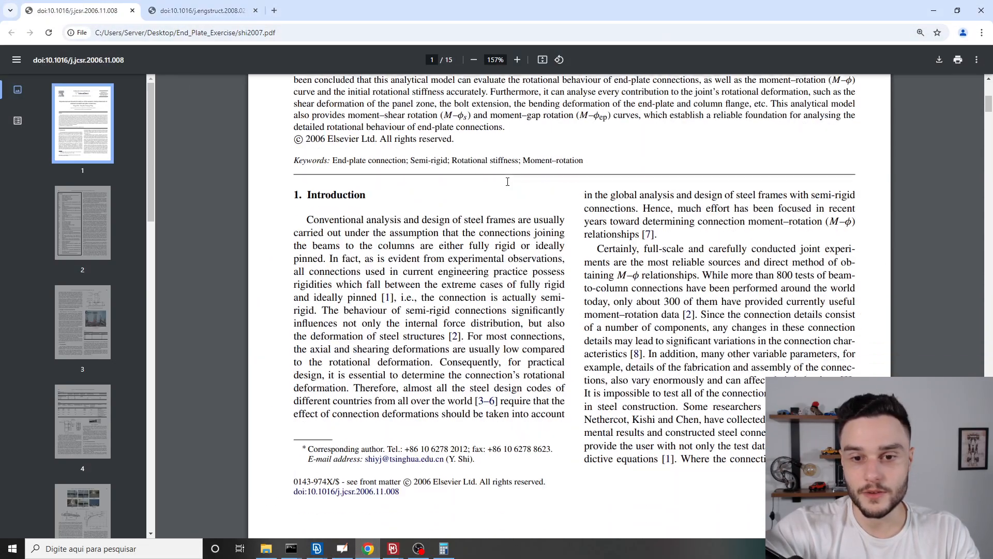
pyautogui.keyDown('ctrl'); pyautogui.scroll(3, 509, 186); pyautogui.keyUp('ctrl')
pyautogui.scroll(-6, 673, 247)
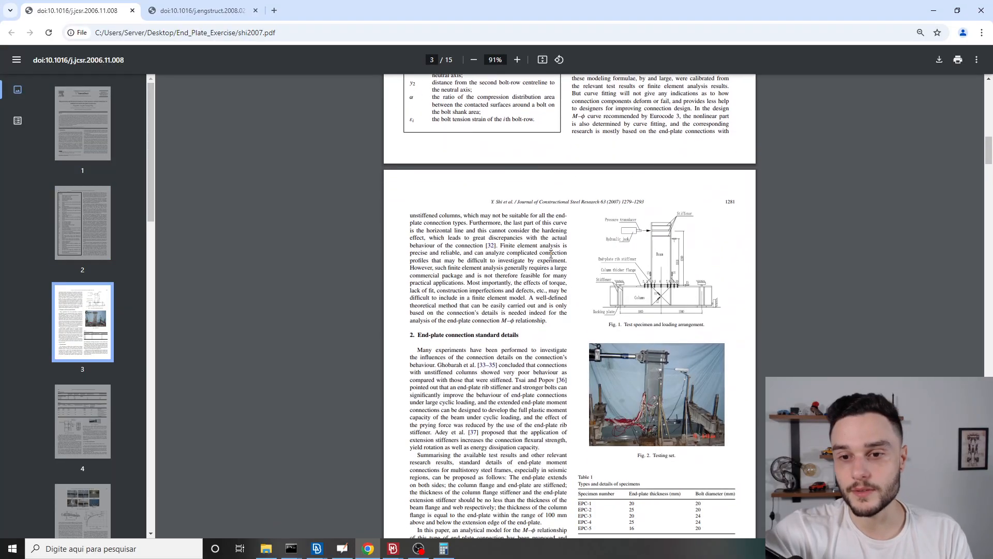
pyautogui.keyDown('ctrl'); pyautogui.scroll(6, 674, 246); pyautogui.keyUp('ctrl')
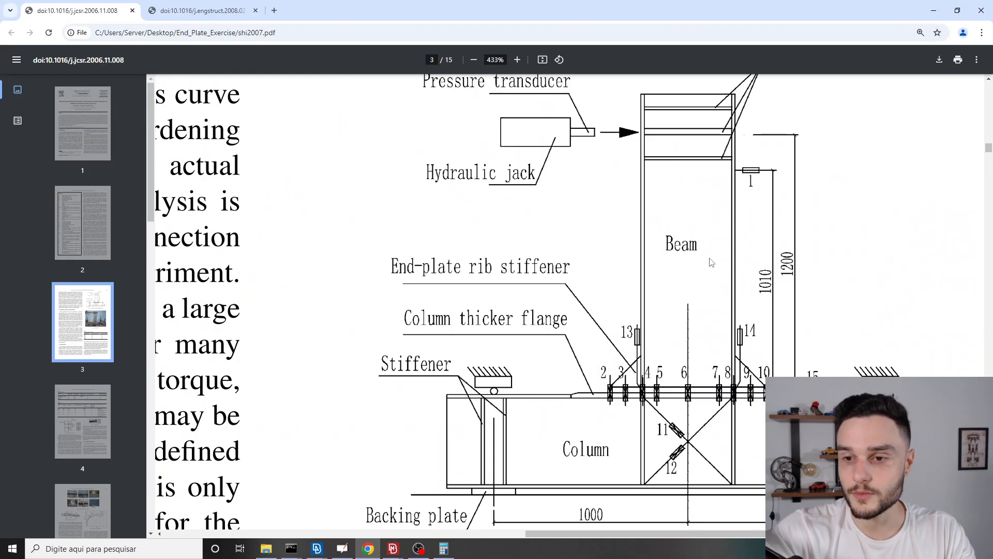
pyautogui.keyDown('ctrl'); pyautogui.scroll(-1, 750, 280); pyautogui.keyUp('ctrl')
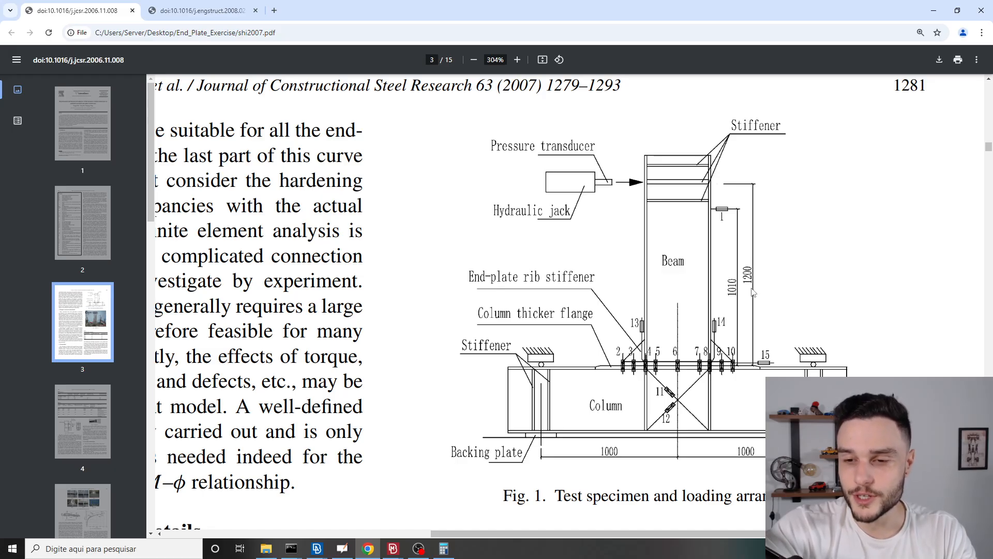
# - Return to ANSA, set the extrusion distance to 1200 and accept the extruded surfaces
pyautogui.hotkey('alt', 'Tab')
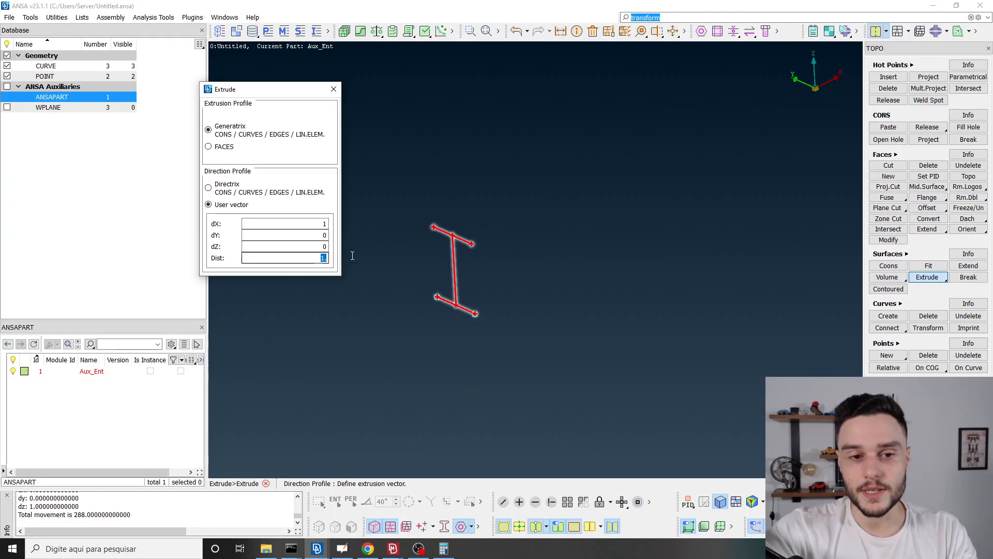
pyautogui.write('1200')
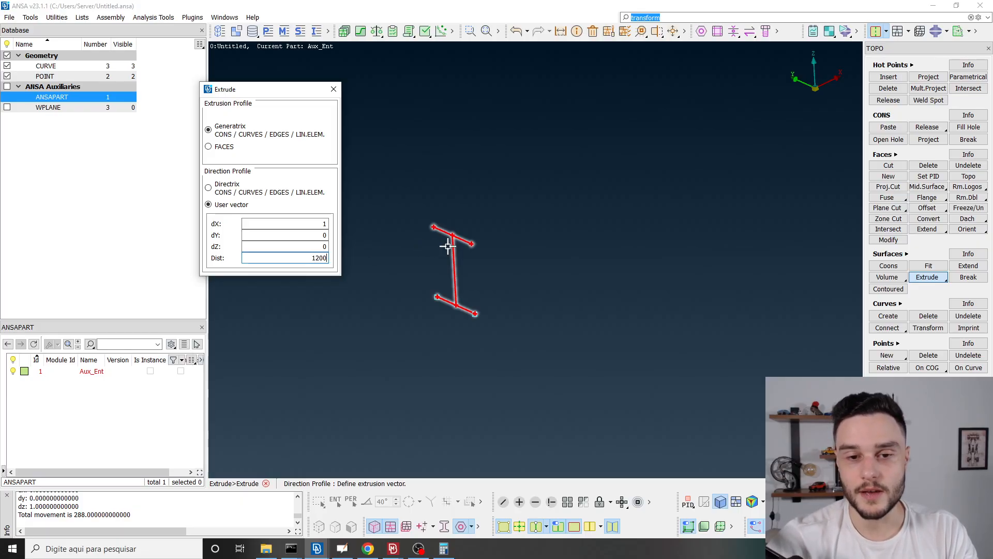
pyautogui.middleClick(551, 232)
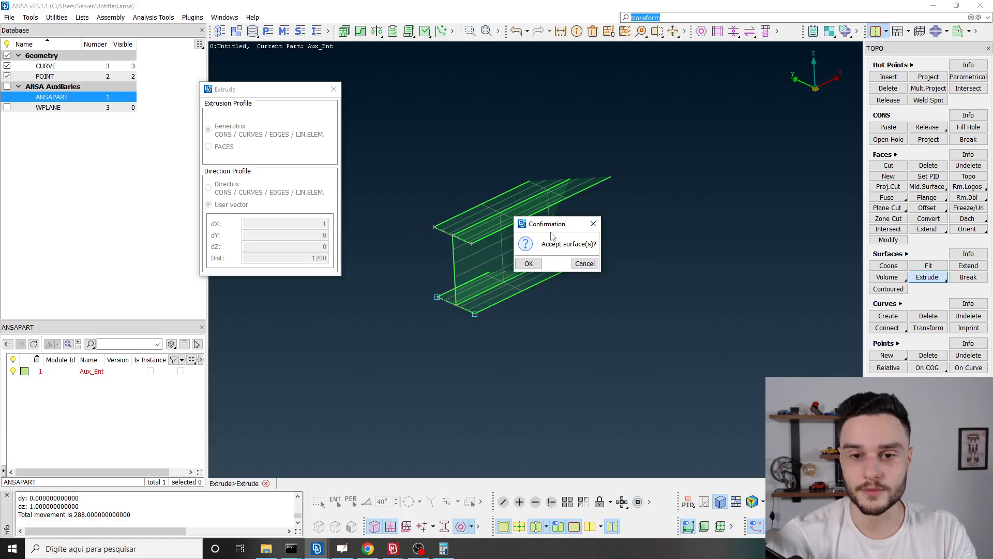
pyautogui.scroll(-2, 494, 282)
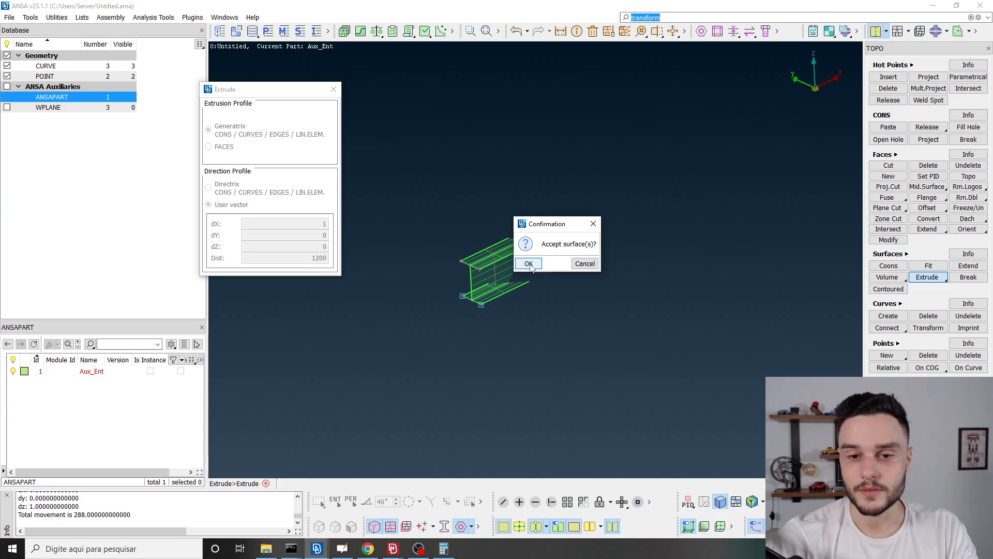
pyautogui.click(528, 264)
# - Close the property list without picking a property to finish creating the beam's flange and web faces
pyautogui.moveTo(263, 91); pyautogui.dragTo(276, 81)
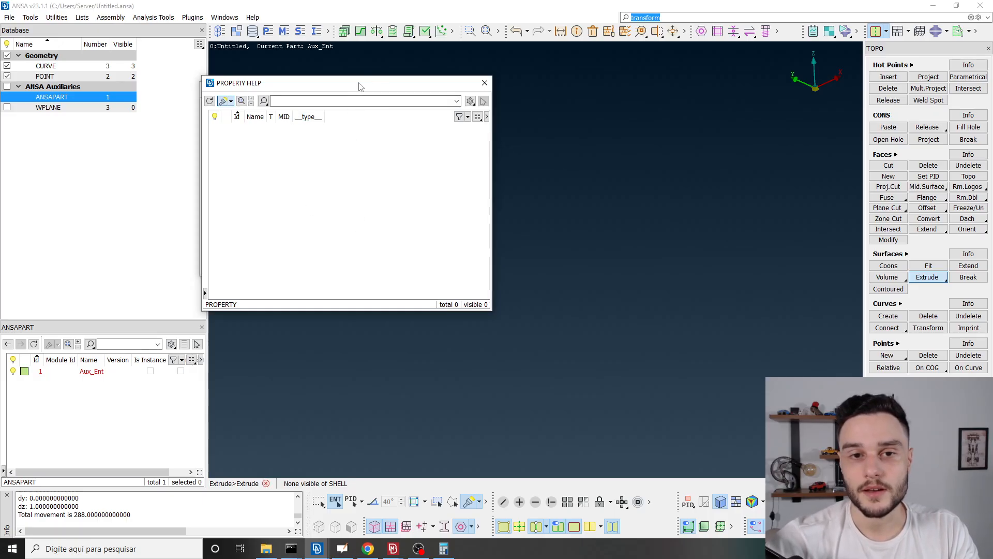
pyautogui.moveTo(353, 84); pyautogui.dragTo(502, 105)
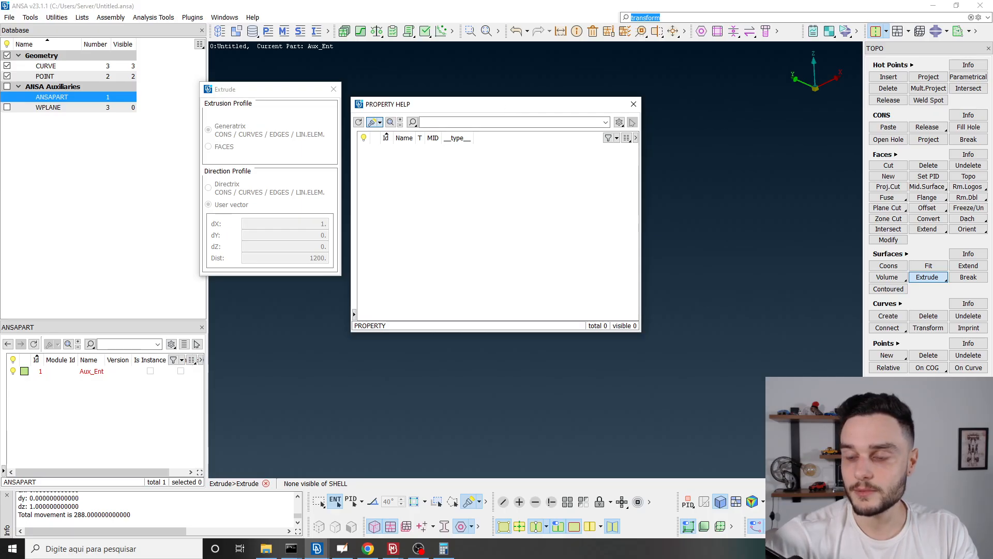
pyautogui.moveTo(479, 106); pyautogui.dragTo(468, 107)
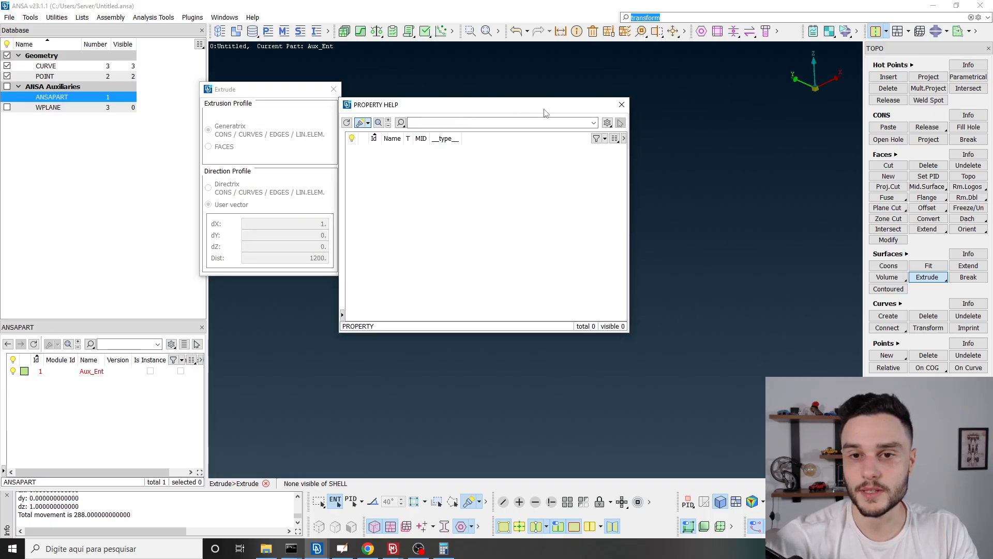
pyautogui.click(622, 105)
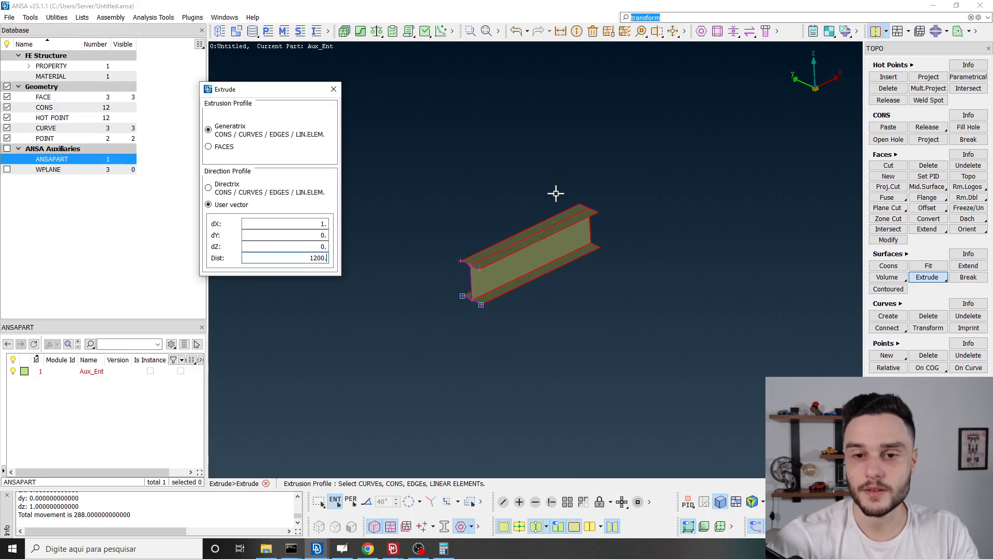
# - Undo the last face extrusion and restart Extrude with both the Part and Property options set to Ask always
pyautogui.click(334, 90)
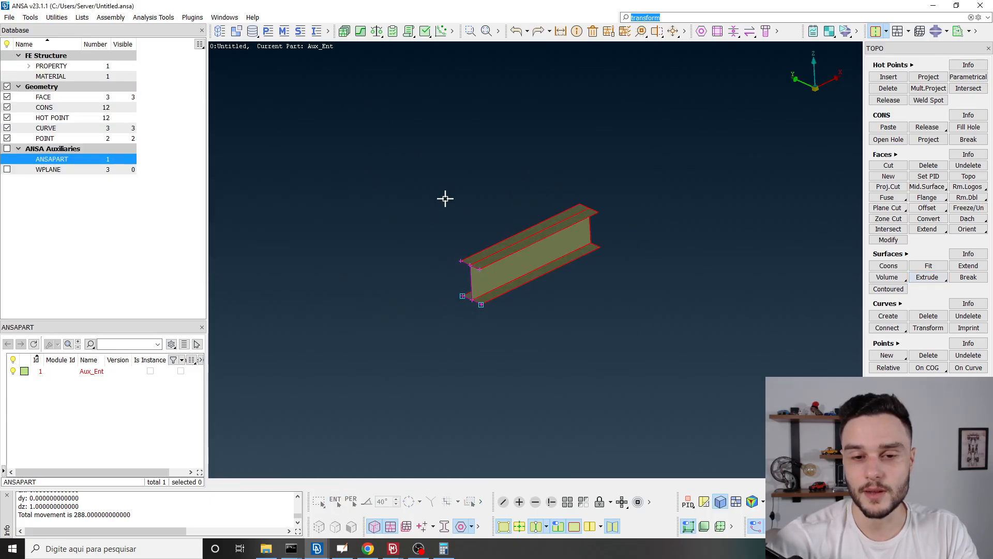
pyautogui.hotkey('ctrl', 'z')
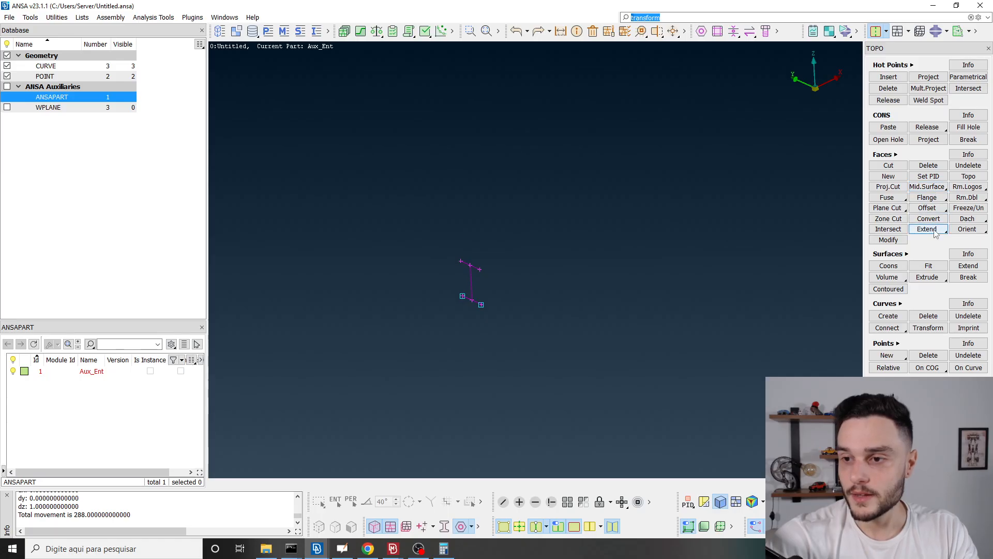
pyautogui.click(927, 277)
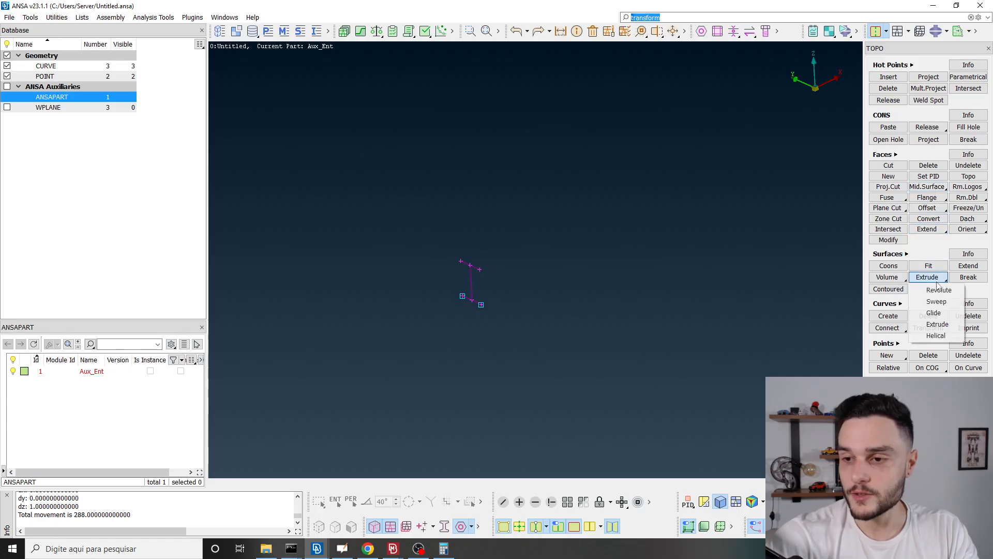
pyautogui.click(938, 332)
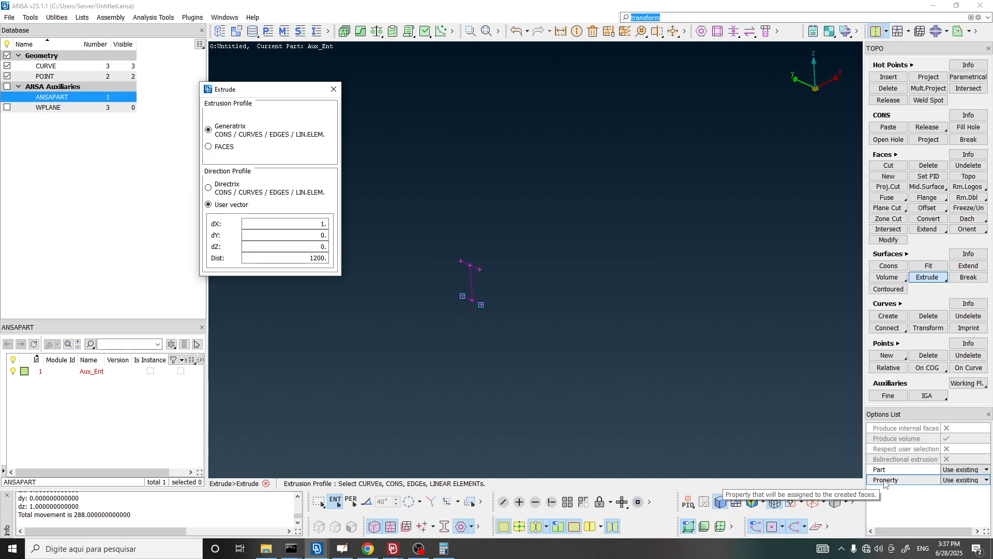
pyautogui.click(974, 470)
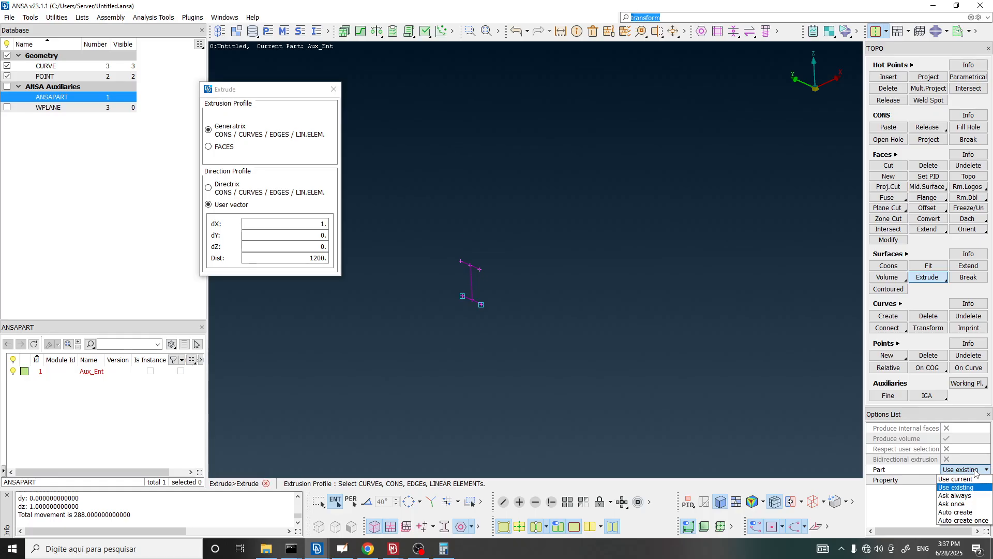
pyautogui.click(974, 497)
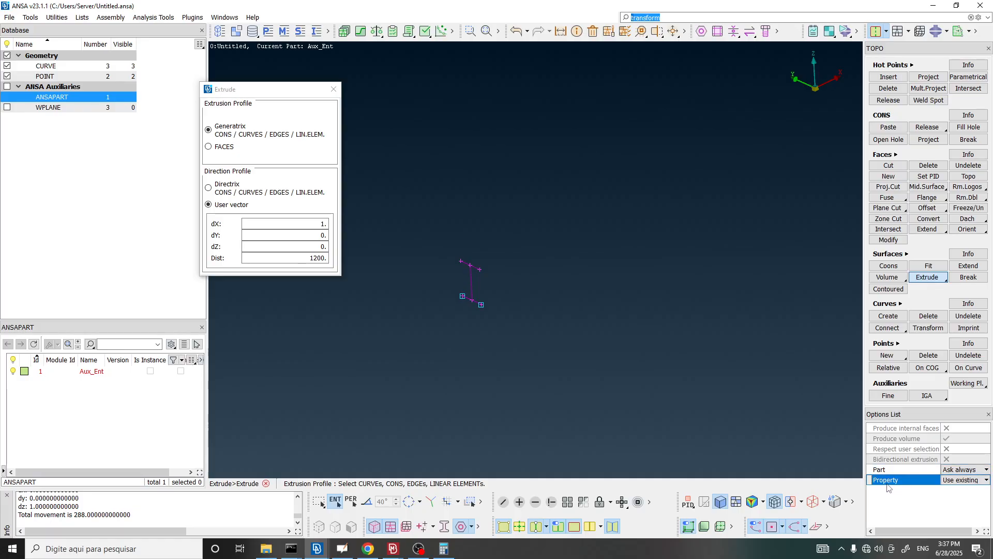
pyautogui.click(977, 480)
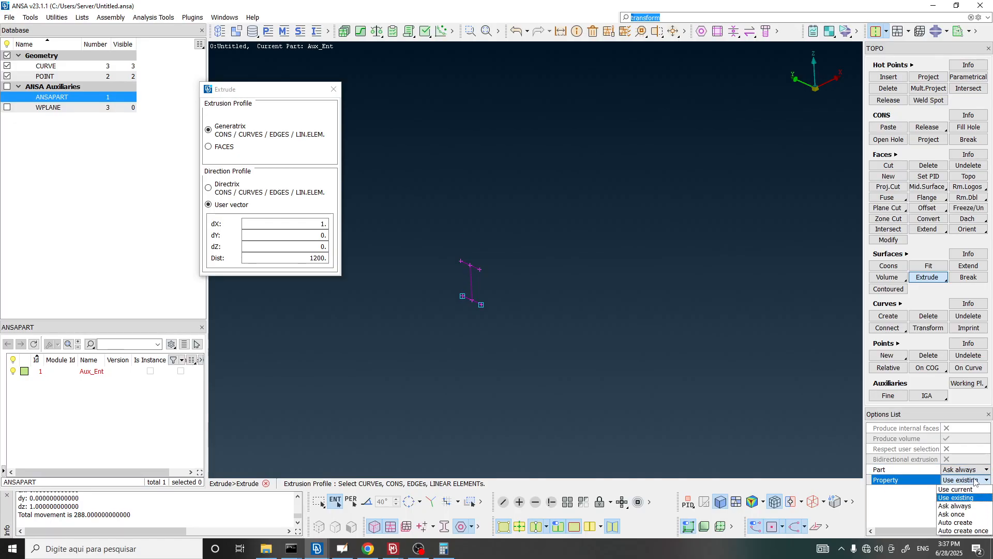
pyautogui.click(967, 505)
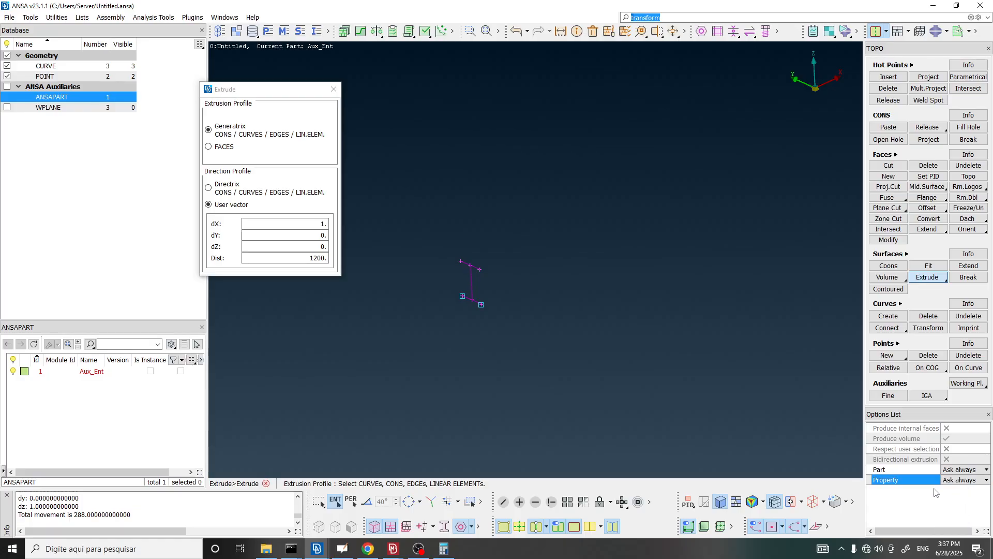
# - Extrude the two flange curves and the web curve along X with dX 1 and a distance of 1200
pyautogui.scroll(5, 476, 279)
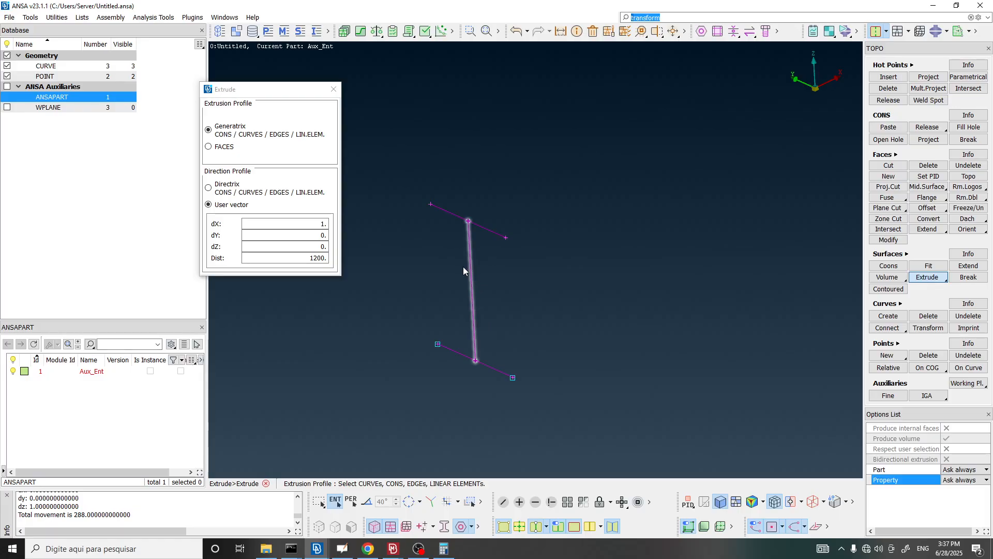
pyautogui.click(440, 212)
pyautogui.click(470, 254)
pyautogui.click(492, 365)
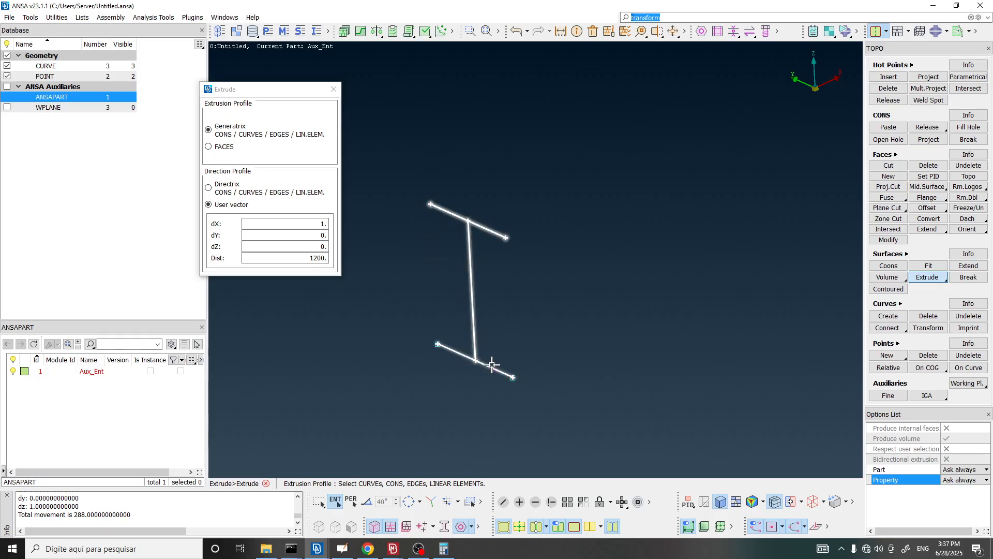
pyautogui.middleClick(418, 103)
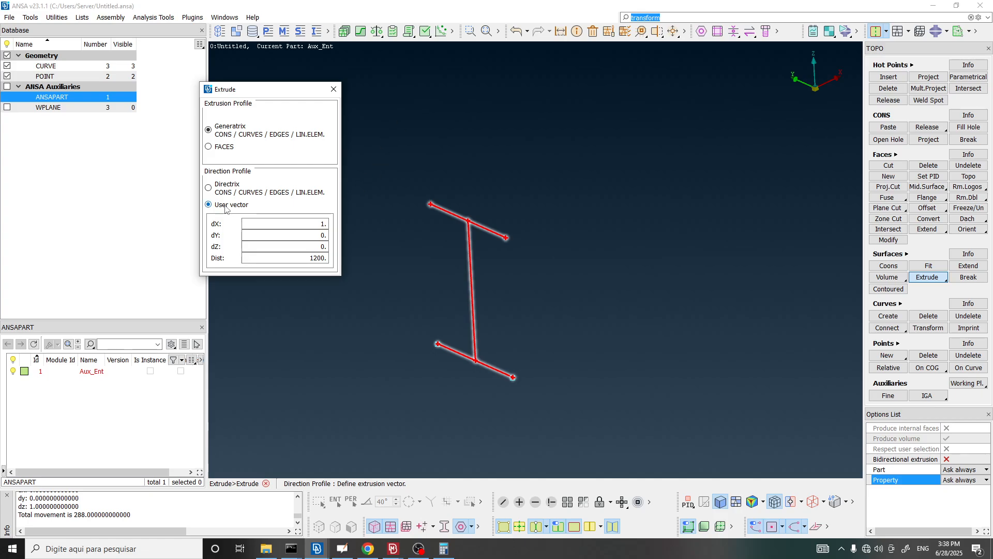
pyautogui.moveTo(296, 224); pyautogui.dragTo(373, 224)
pyautogui.press('Tab')
pyautogui.press('Tab')
pyautogui.press('Tab')
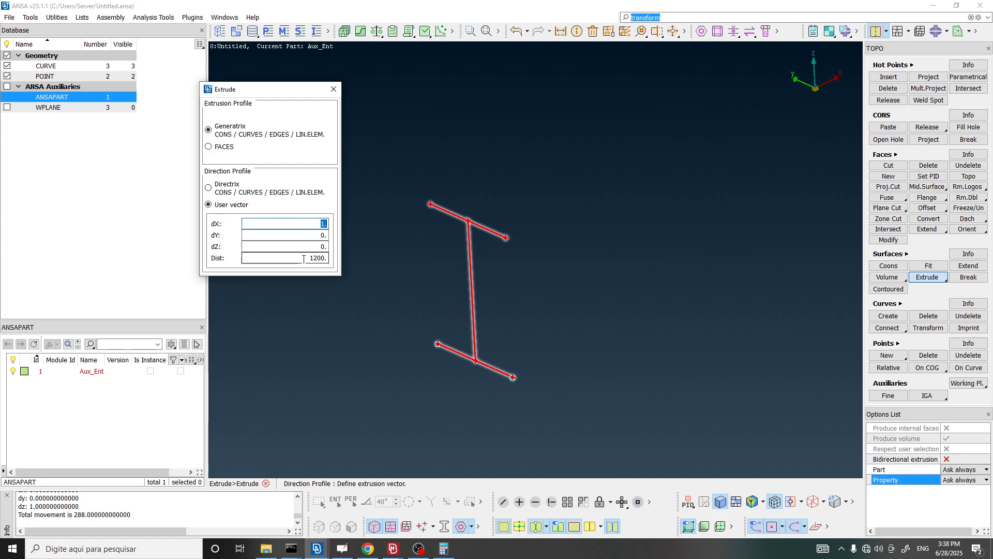
pyautogui.middleClick(422, 205)
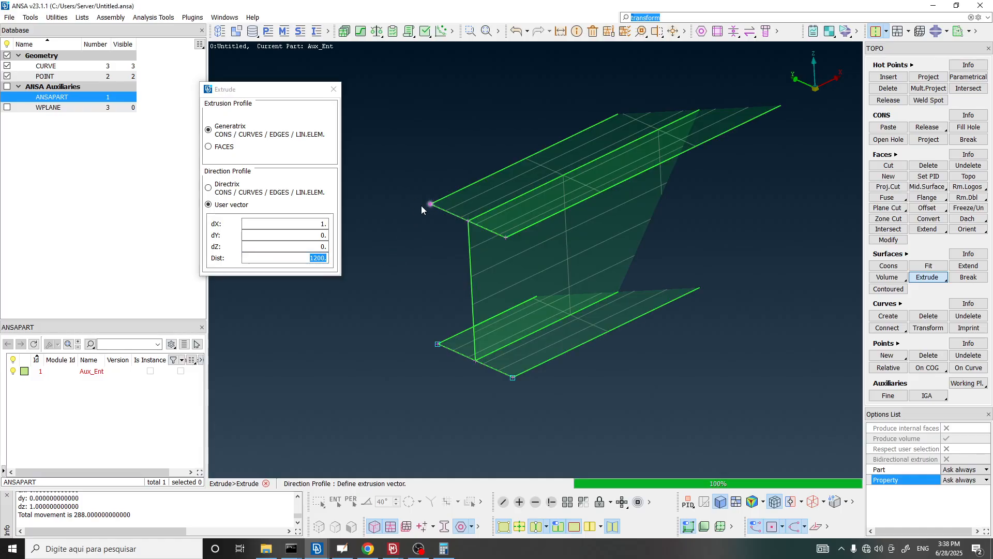
pyautogui.click(406, 239)
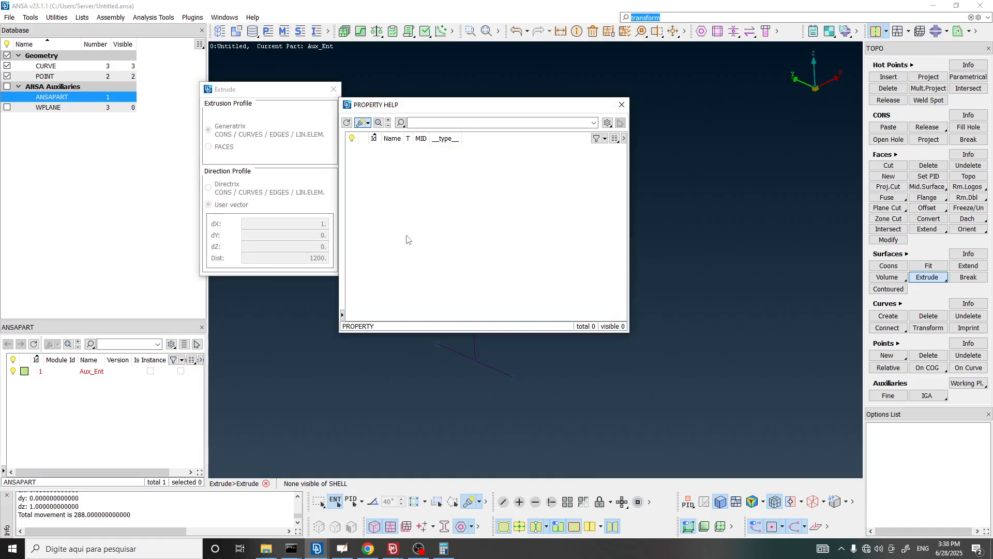
# - Create a new SHELL property for the extruded faces and name it beam
pyautogui.moveTo(406, 108); pyautogui.dragTo(273, 59)
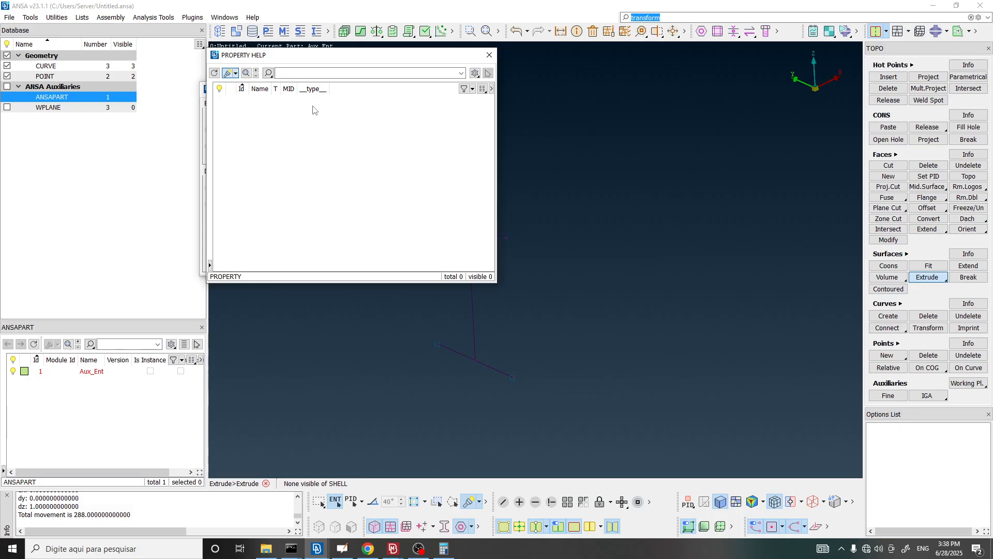
pyautogui.rightClick(276, 119)
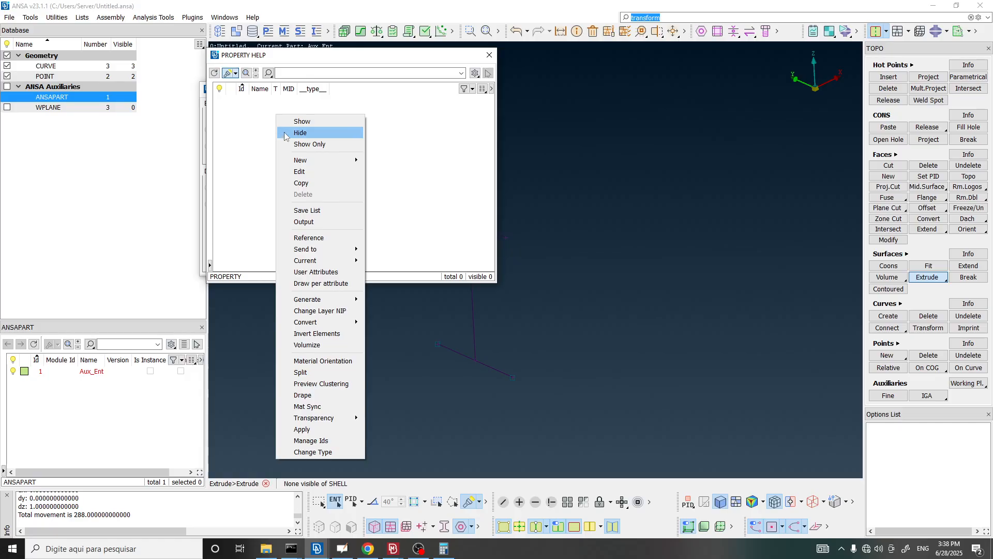
pyautogui.moveTo(309, 162)
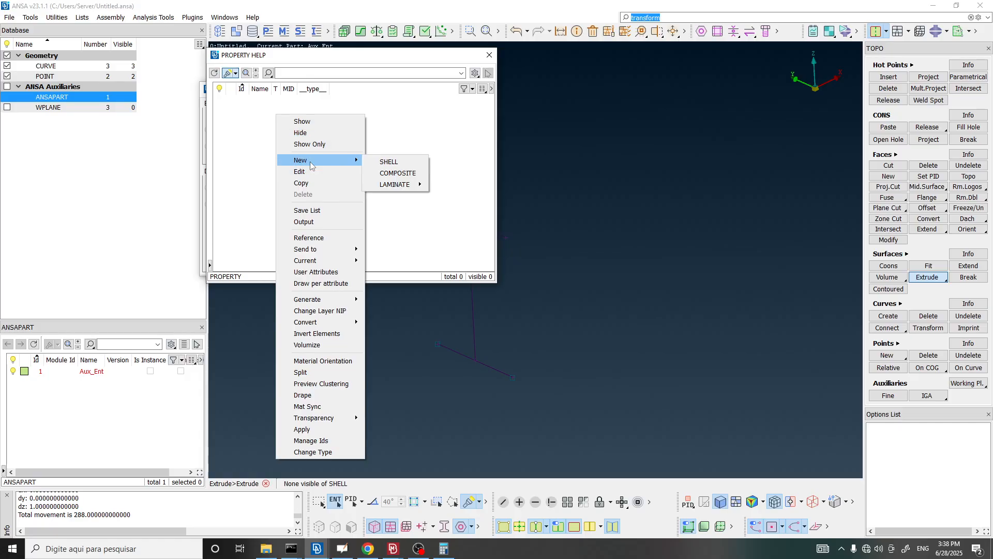
pyautogui.click(389, 162)
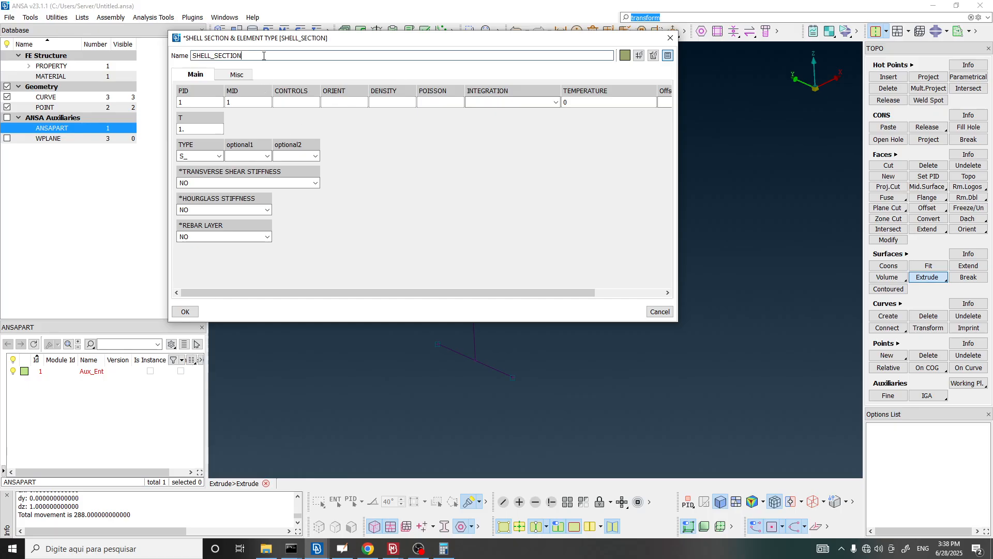
pyautogui.moveTo(262, 53); pyautogui.dragTo(118, 74)
pyautogui.write('beam')
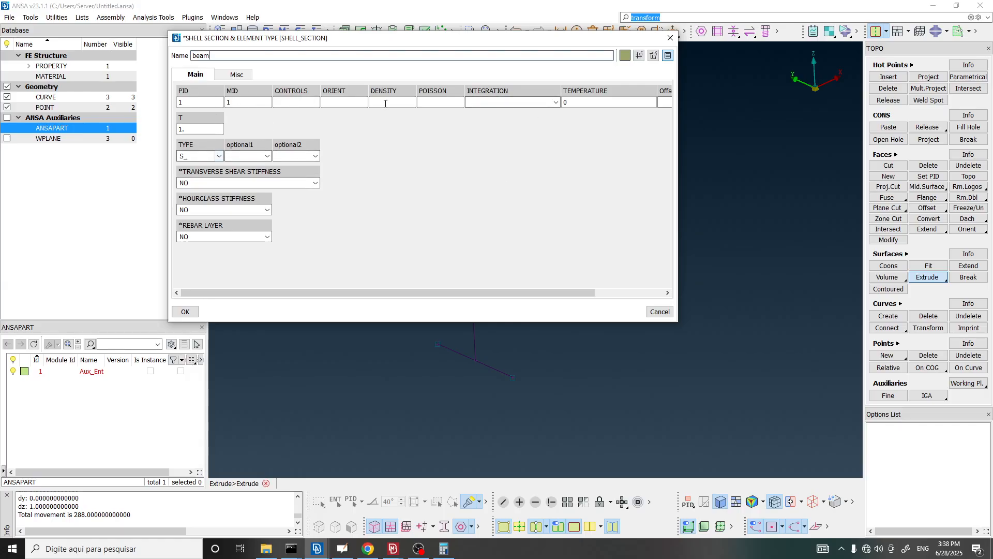
# - Check the PID, MID and thickness fields of the beam shell section and accept it with PID 1, MID 1 and T 1
pyautogui.moveTo(473, 41); pyautogui.dragTo(531, 87)
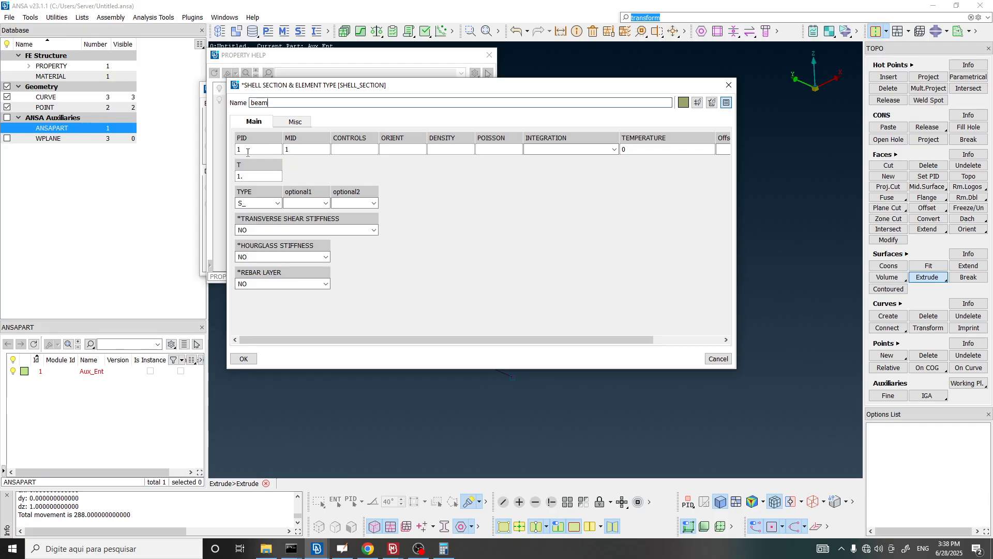
pyautogui.moveTo(248, 151); pyautogui.dragTo(222, 147)
pyautogui.moveTo(291, 89); pyautogui.dragTo(293, 68)
pyautogui.click(287, 128)
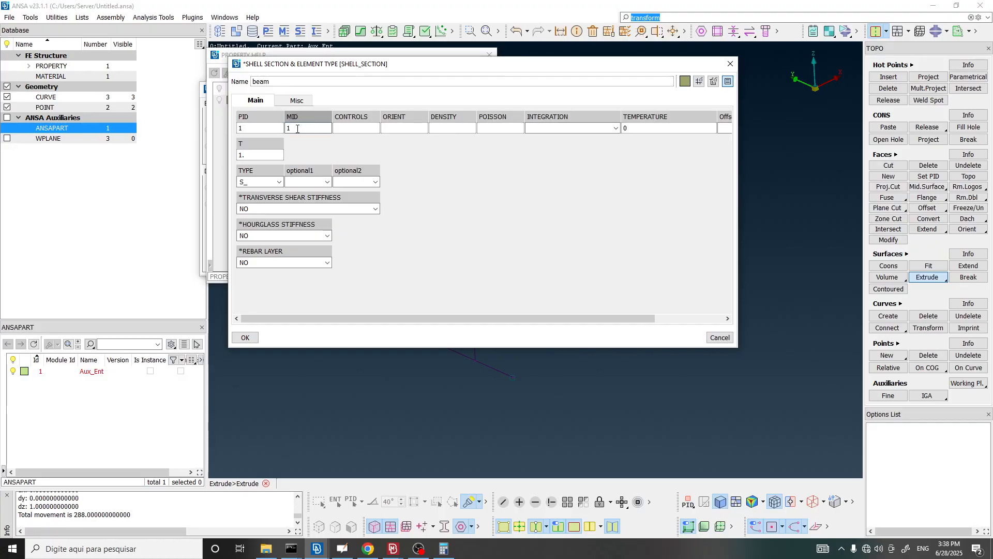
pyautogui.click(279, 152)
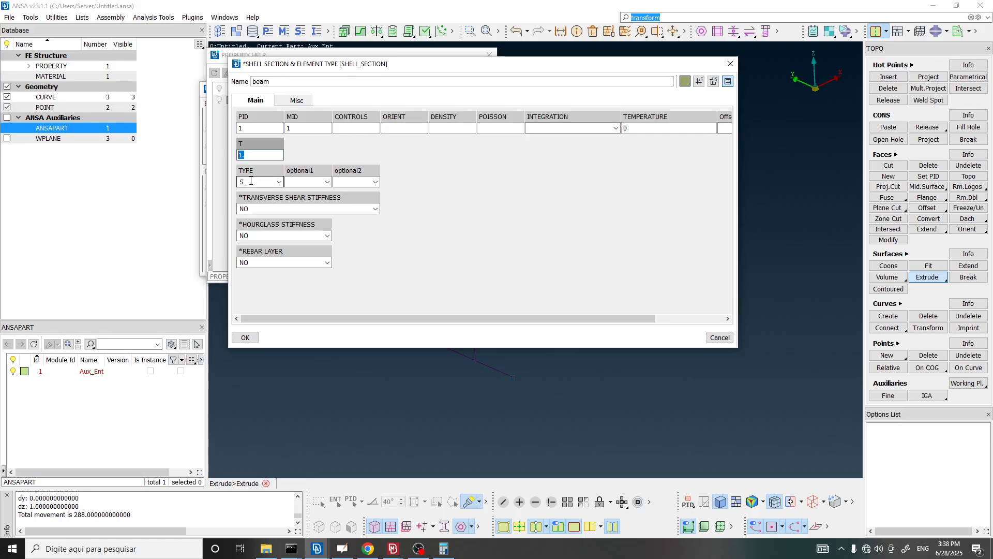
pyautogui.click(424, 269)
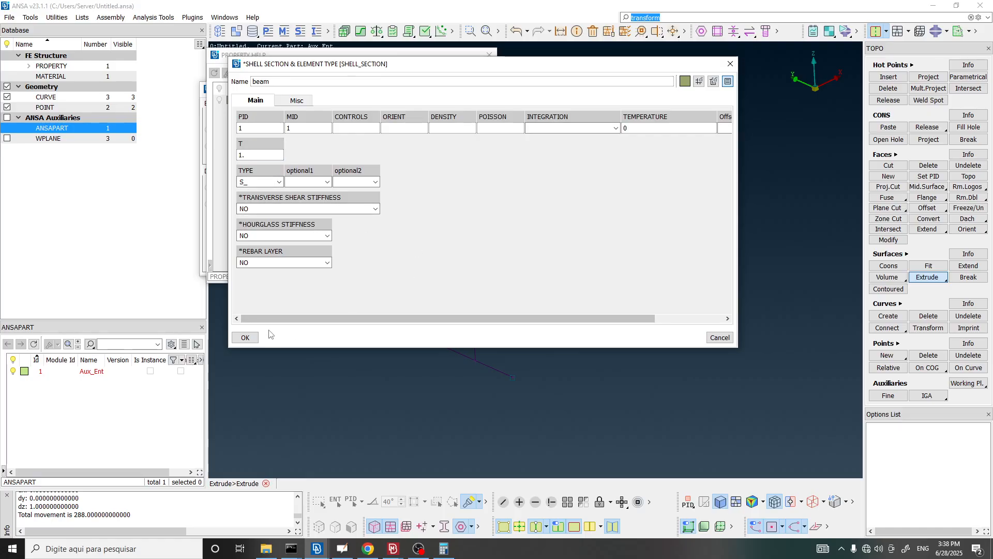
pyautogui.click(245, 338)
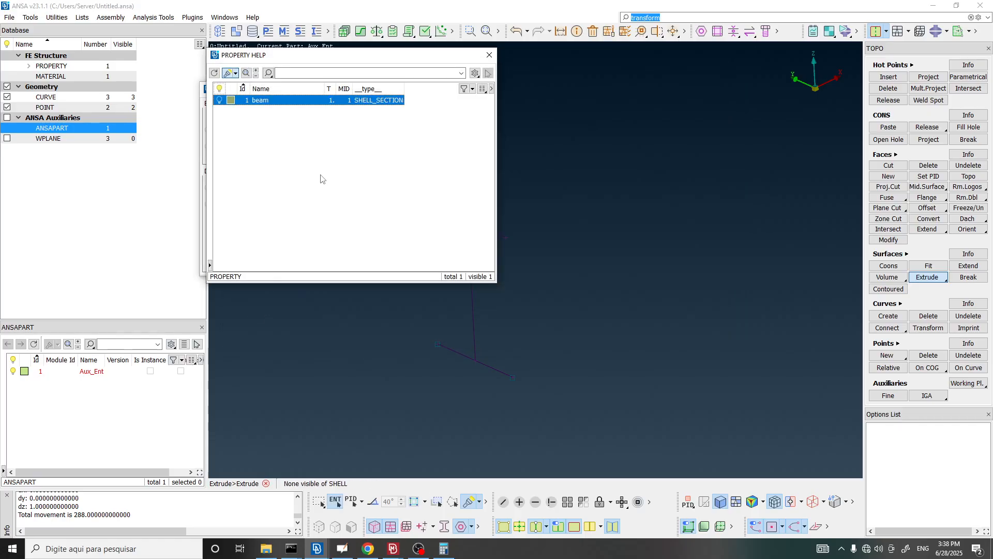
# - Assign the beam property to the faces being extruded
pyautogui.click(324, 135)
pyautogui.click(262, 100)
pyautogui.moveTo(313, 57); pyautogui.dragTo(599, 60)
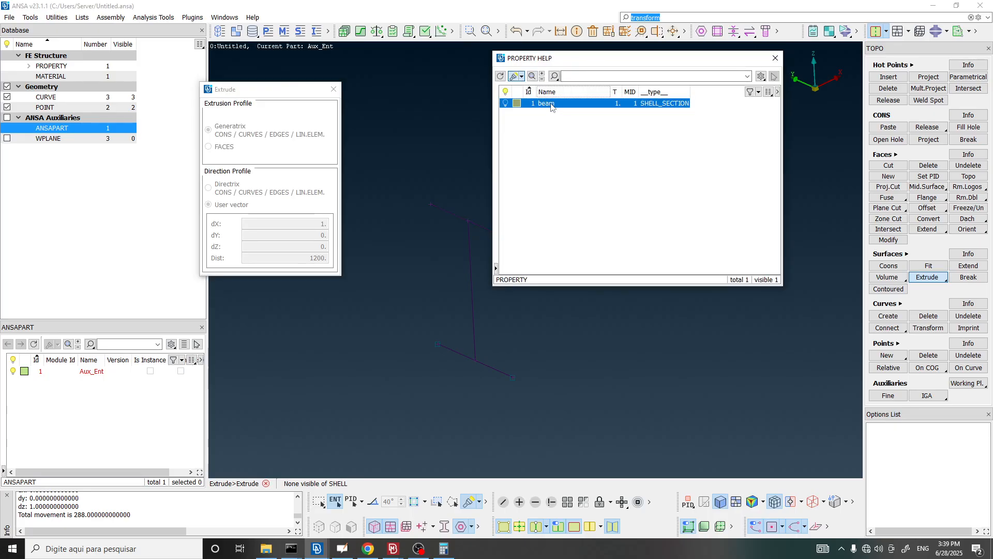
pyautogui.doubleClick(549, 105)
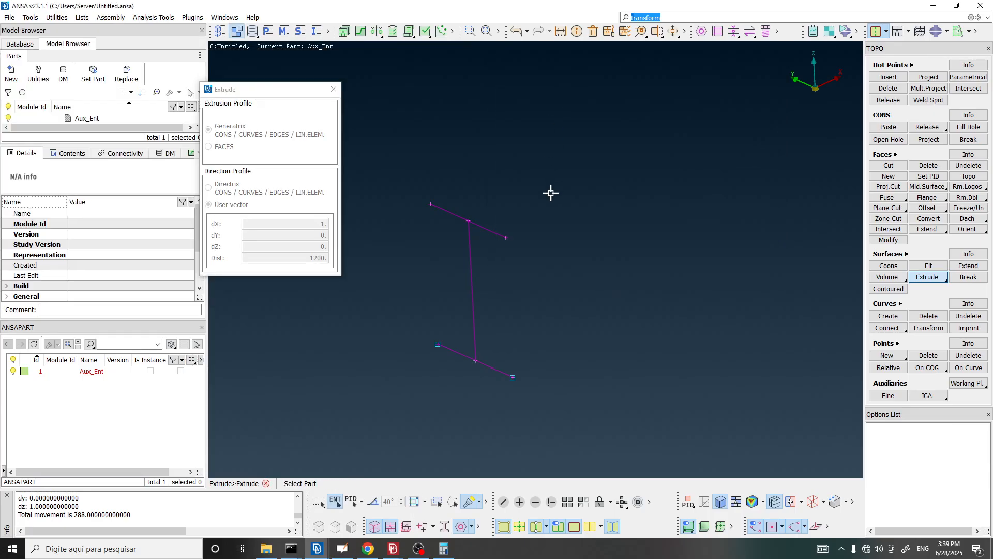
# - Detach the Model Browser into an enlarged floating window and view the details of the Aux_Ent part
pyautogui.moveTo(243, 89); pyautogui.dragTo(265, 52)
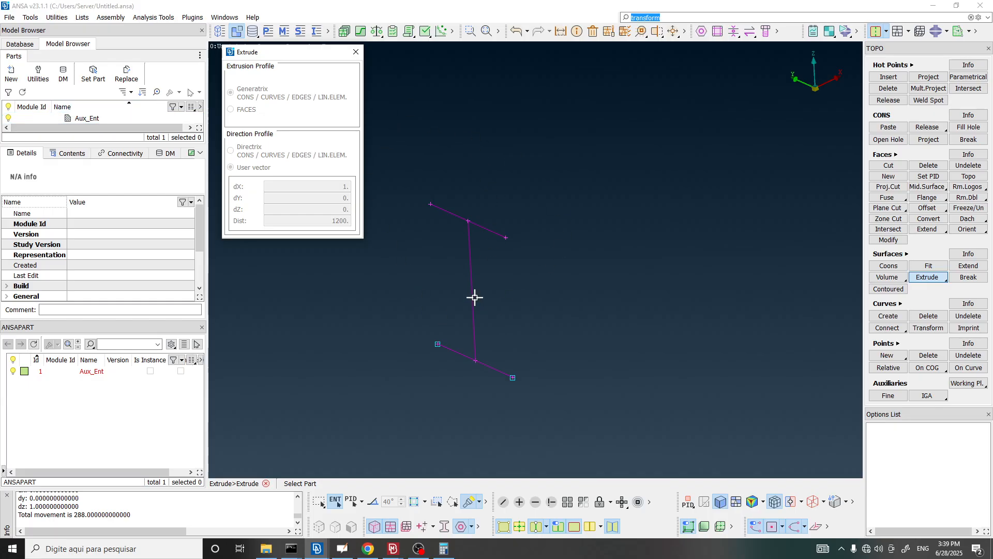
pyautogui.scroll(-3, 479, 251)
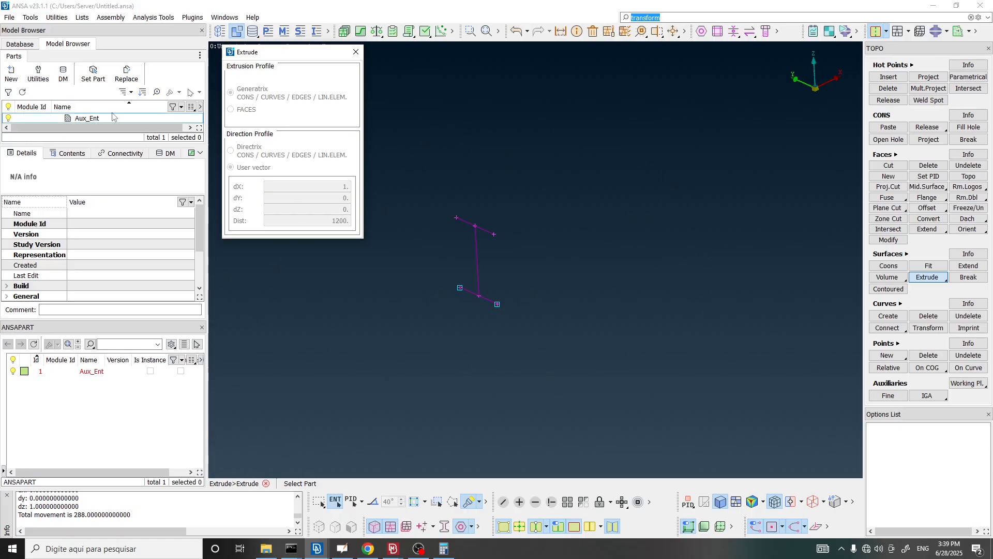
pyautogui.moveTo(67, 48); pyautogui.dragTo(248, 68)
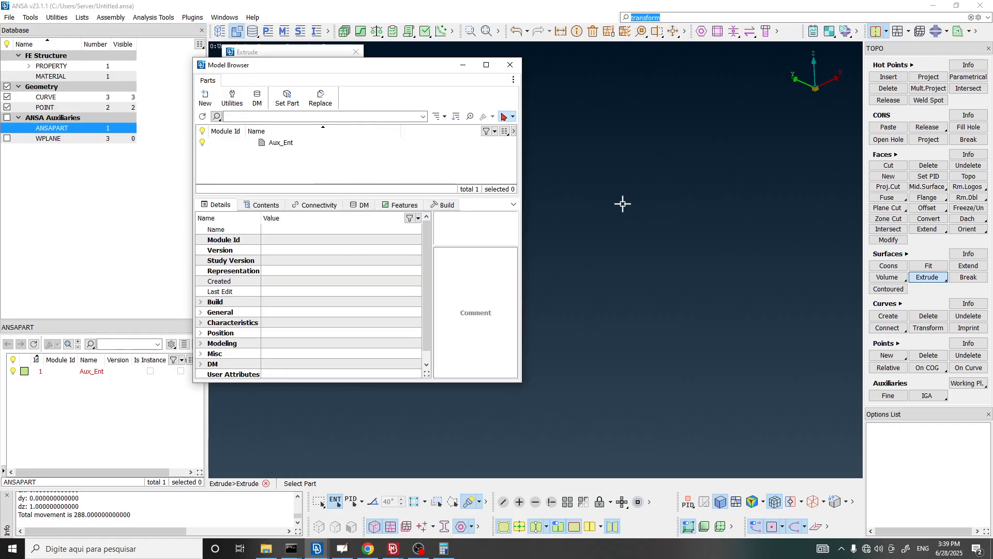
pyautogui.moveTo(522, 182); pyautogui.dragTo(623, 183)
pyautogui.moveTo(407, 382); pyautogui.dragTo(417, 453)
pyautogui.click(277, 147)
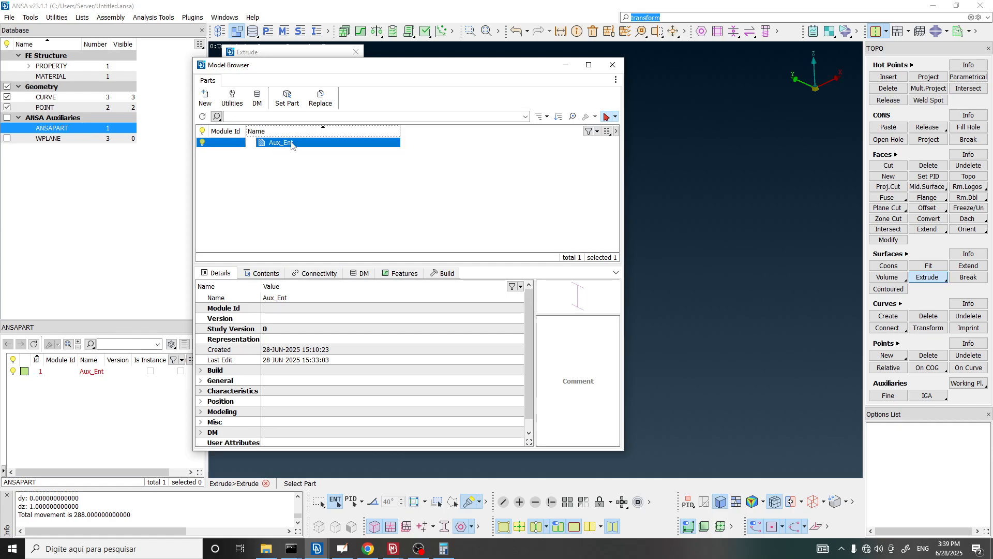
pyautogui.moveTo(422, 68); pyautogui.dragTo(356, 69)
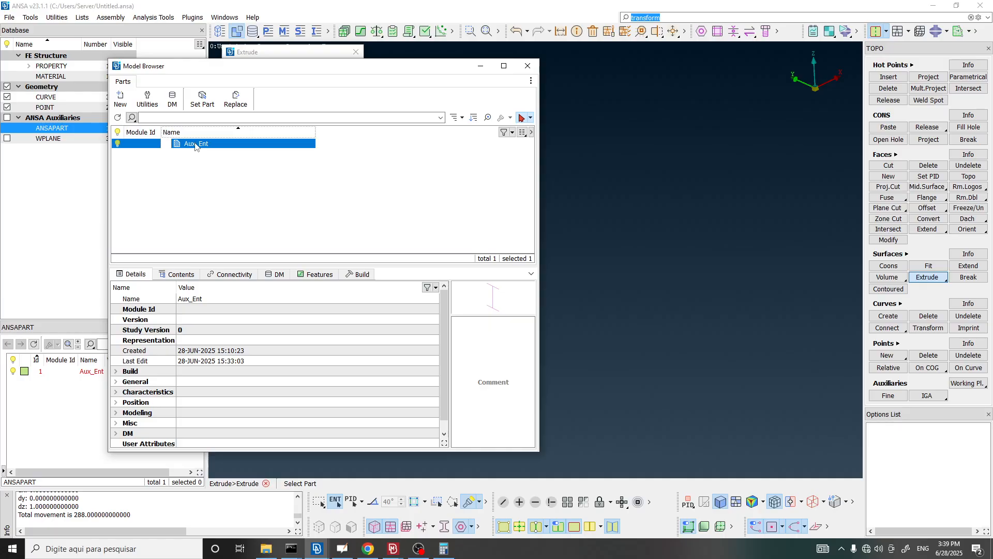
pyautogui.click(207, 181)
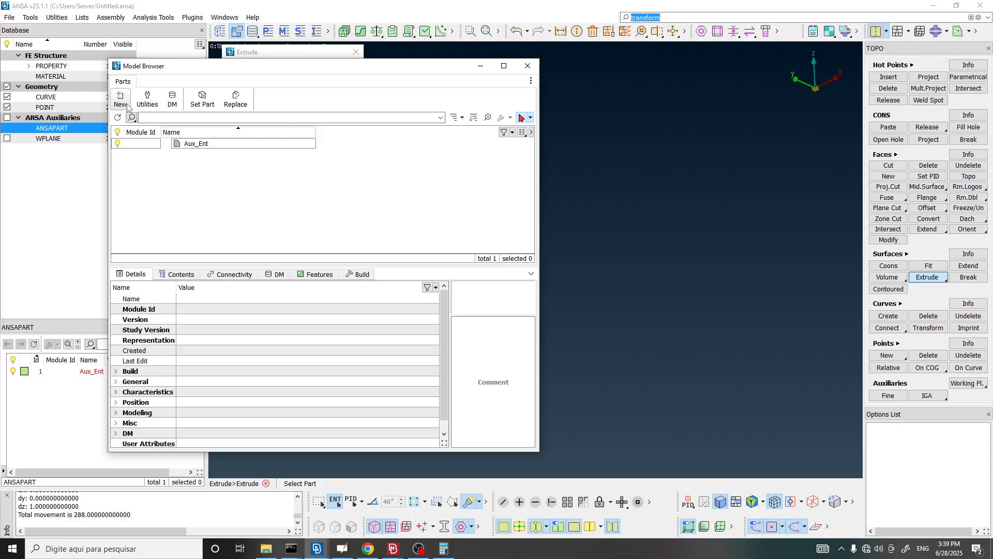
# - Create a new part named beam and assign it to the extruded lower flange face
pyautogui.click(121, 99)
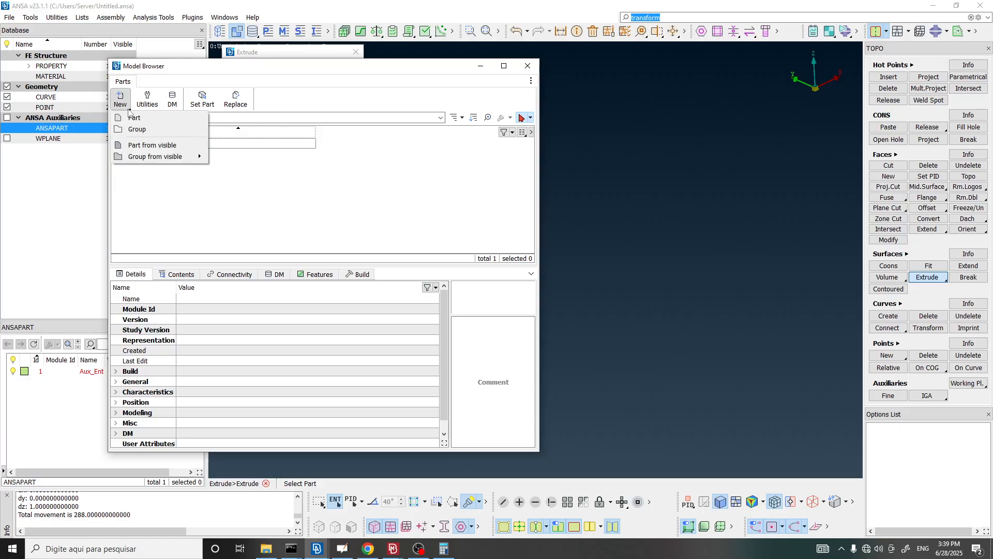
pyautogui.click(133, 119)
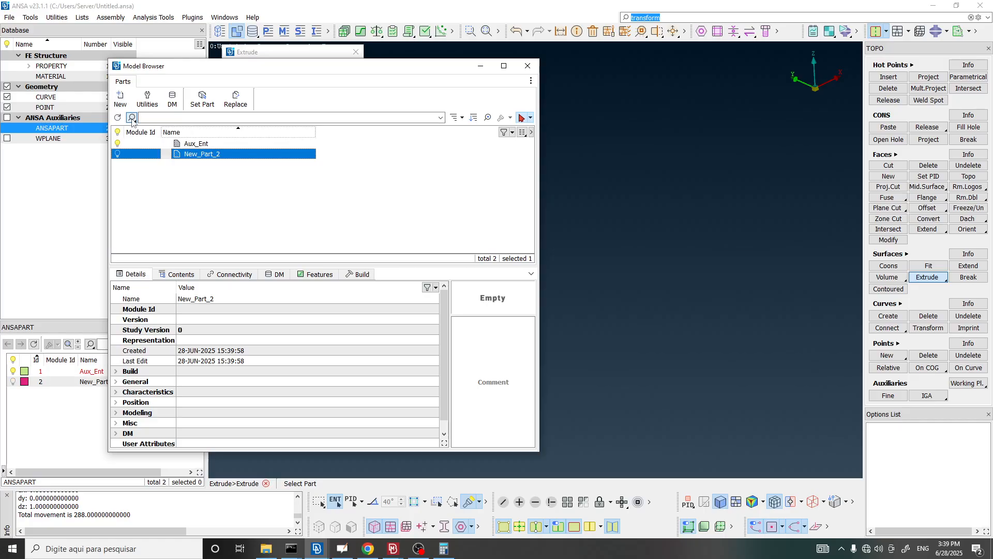
pyautogui.doubleClick(203, 154)
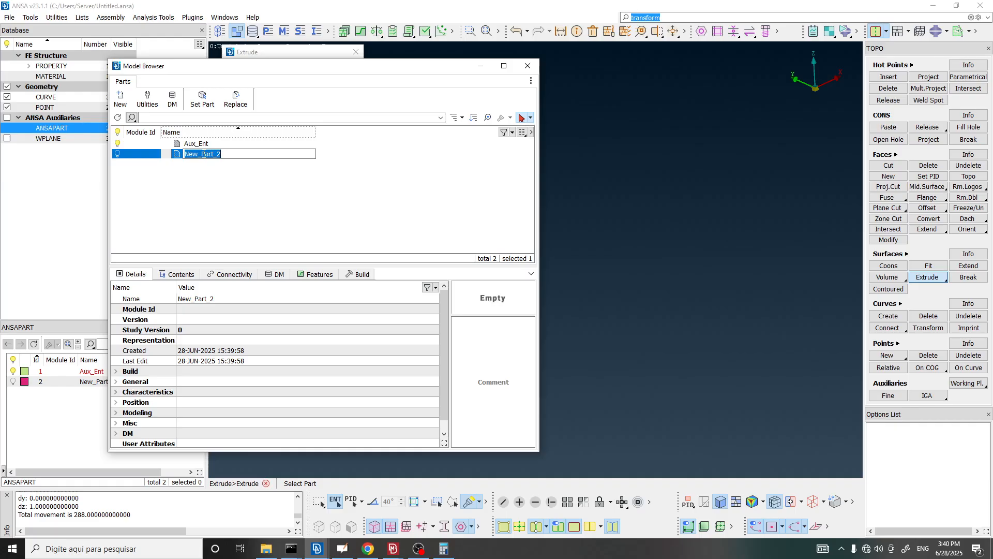
pyautogui.write('beam')
pyautogui.click(208, 199)
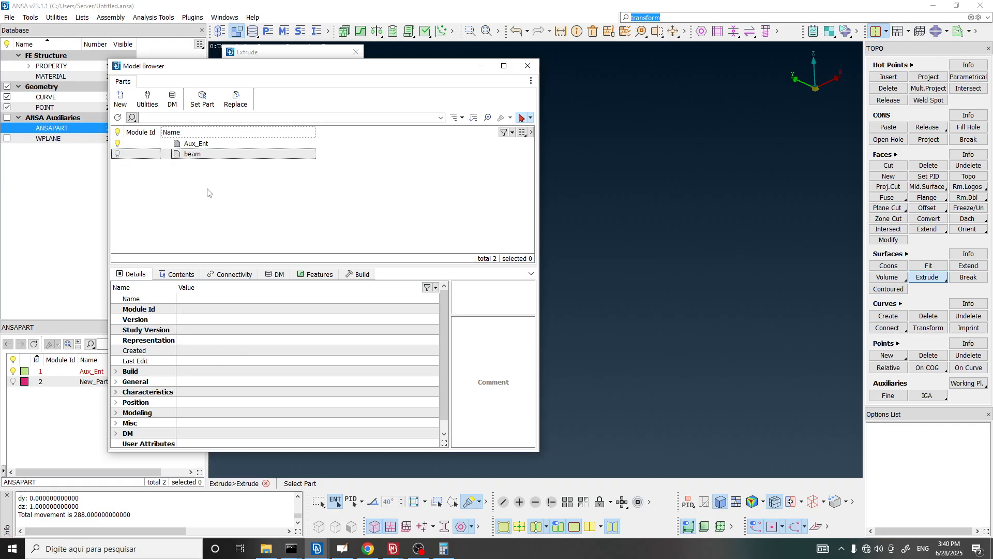
pyautogui.doubleClick(201, 155)
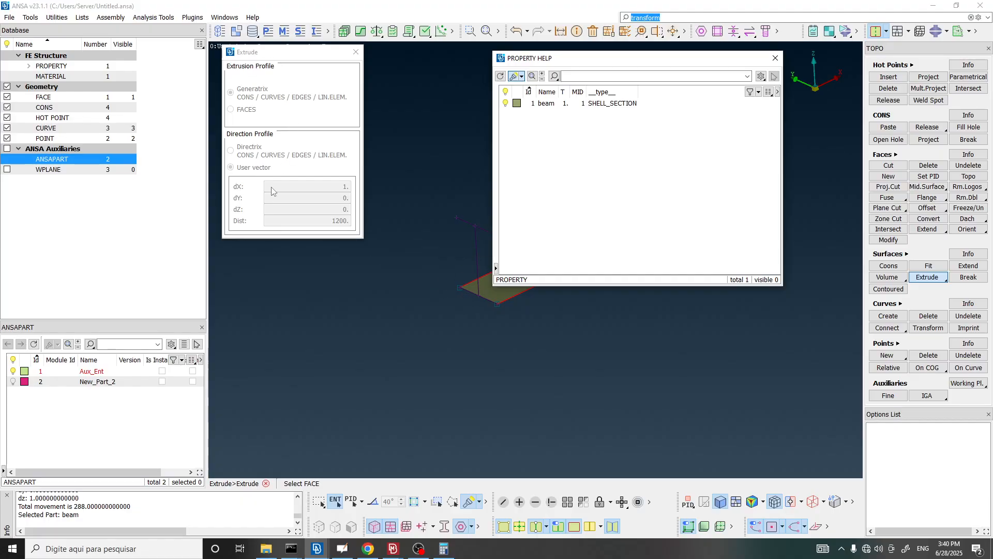
# - Assign the beam property and the beam part to the extruded upper flange face
pyautogui.moveTo(564, 58); pyautogui.dragTo(248, 99)
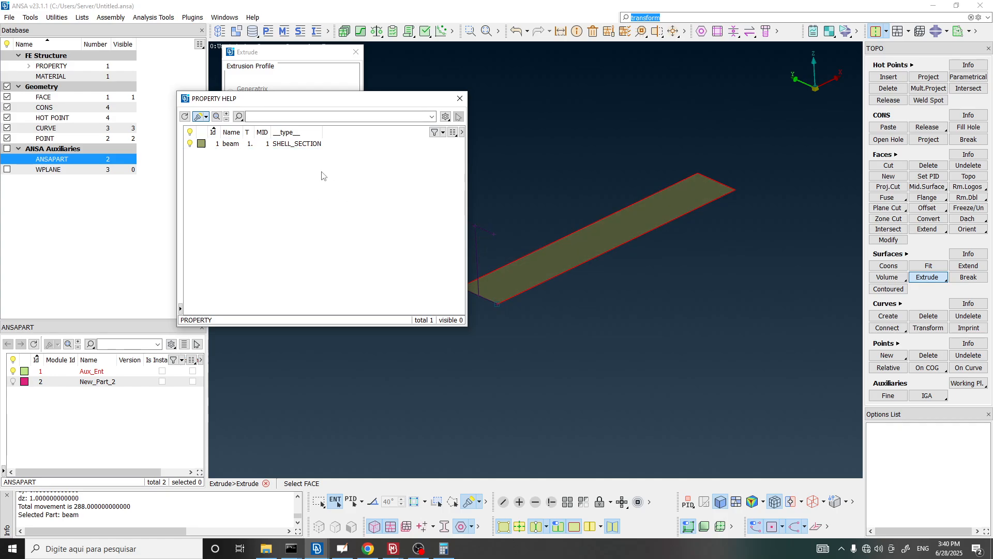
pyautogui.scroll(3, 489, 275)
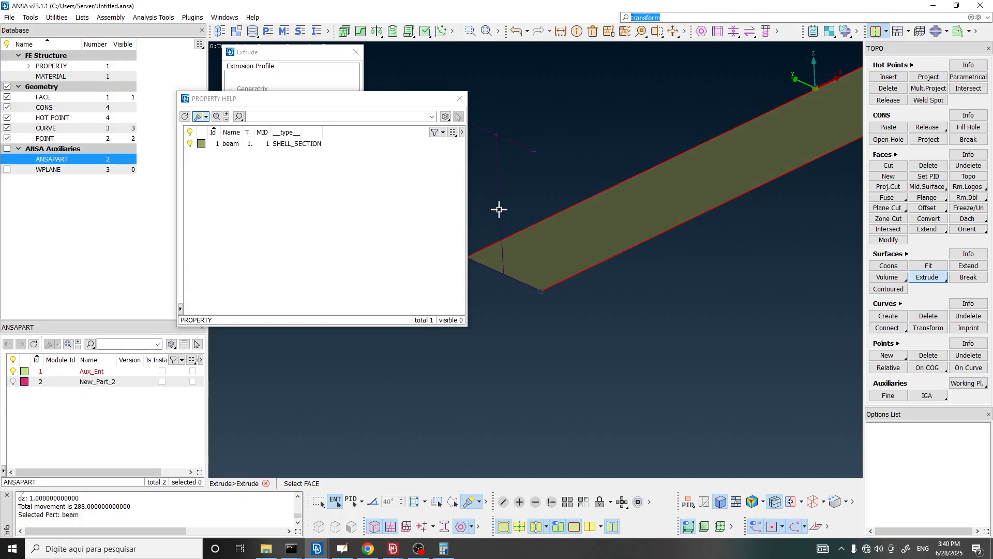
pyautogui.doubleClick(243, 144)
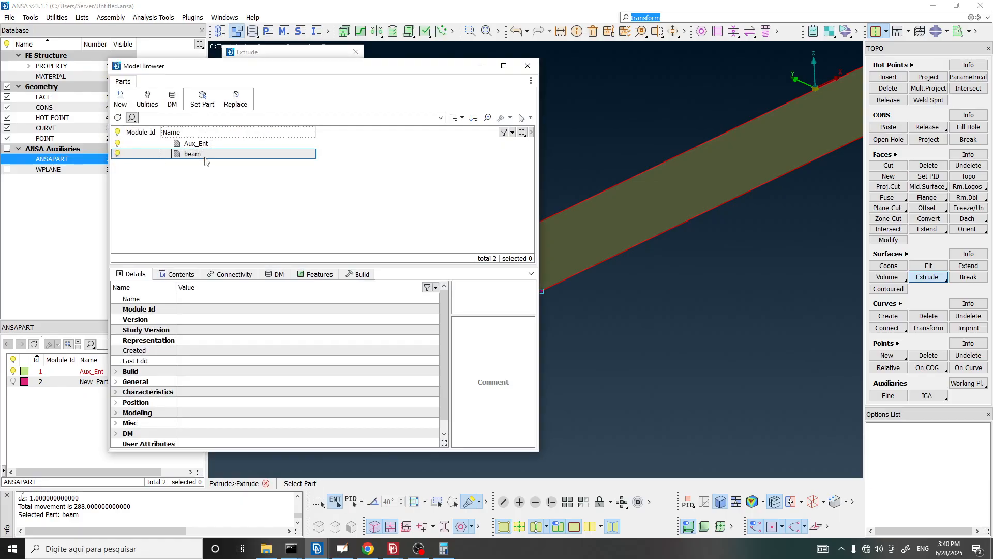
pyautogui.doubleClick(204, 154)
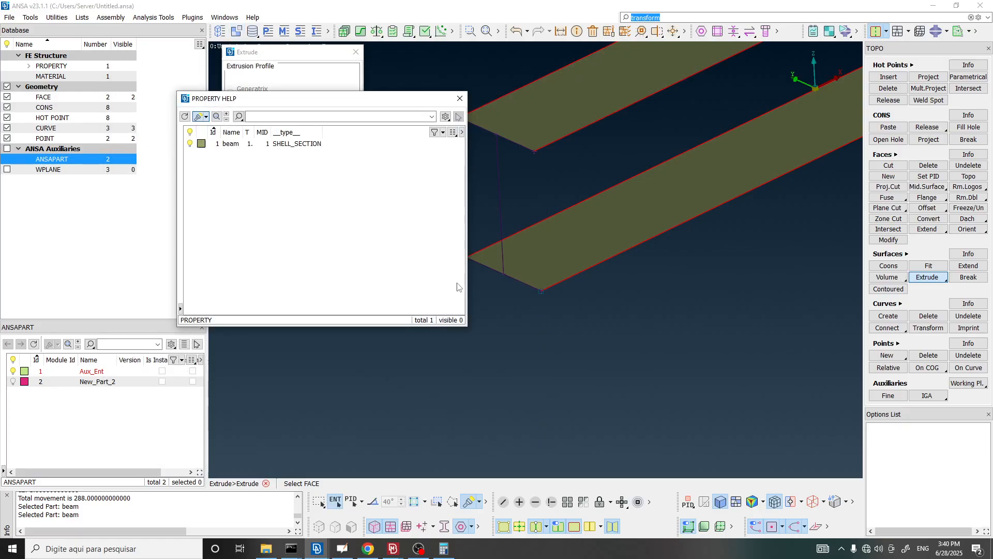
# - Assign the beam property and beam part to the extruded web face, and close the Extrude tool
pyautogui.scroll(-3, 616, 135)
pyautogui.scroll(5, 489, 246)
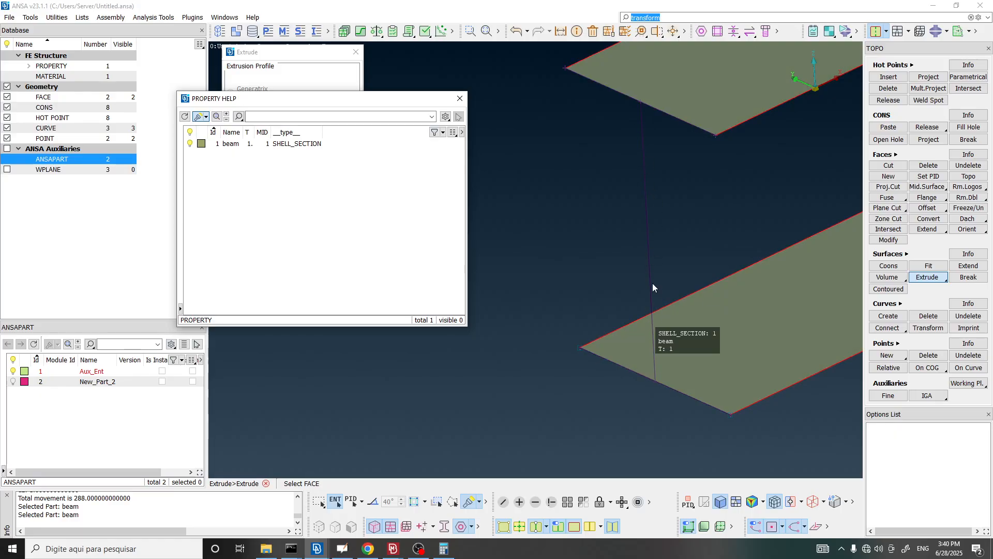
pyautogui.scroll(-4, 523, 312)
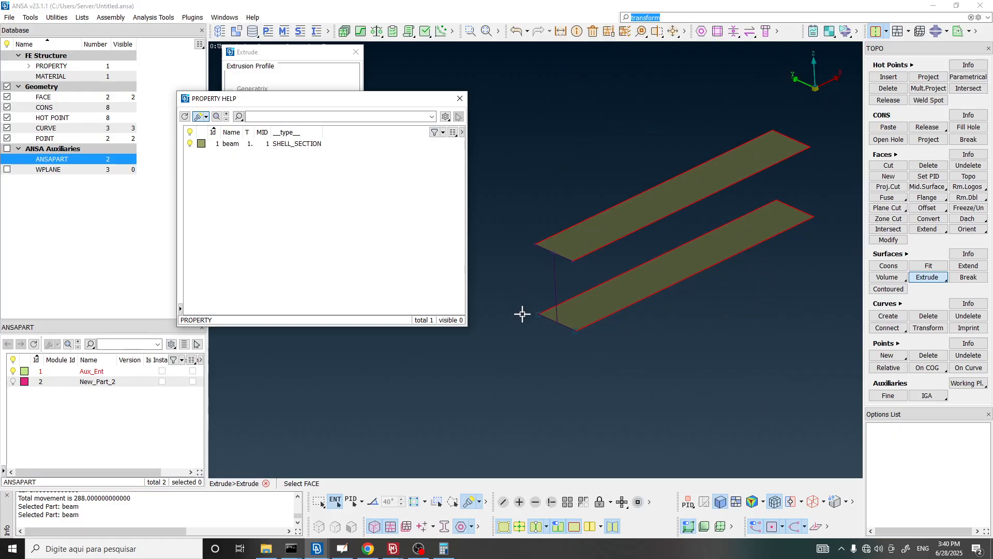
pyautogui.doubleClick(259, 146)
pyautogui.doubleClick(197, 152)
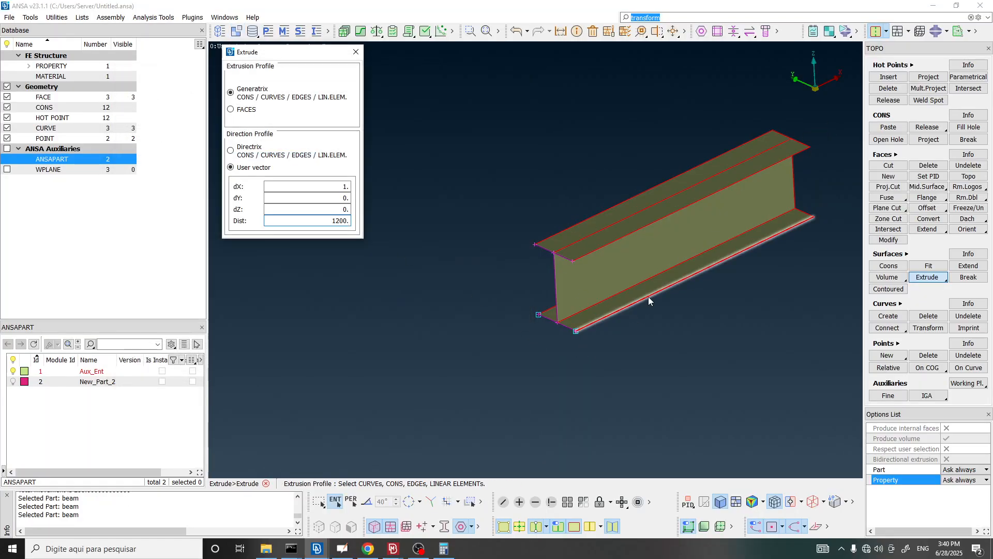
pyautogui.keyDown('ctrl'); pyautogui.moveTo(642, 288); pyautogui.dragTo(551, 304, button='middle'); pyautogui.keyUp('ctrl')
pyautogui.keyDown('ctrl'); pyautogui.moveTo(552, 304); pyautogui.dragTo(548, 304); pyautogui.keyUp('ctrl')
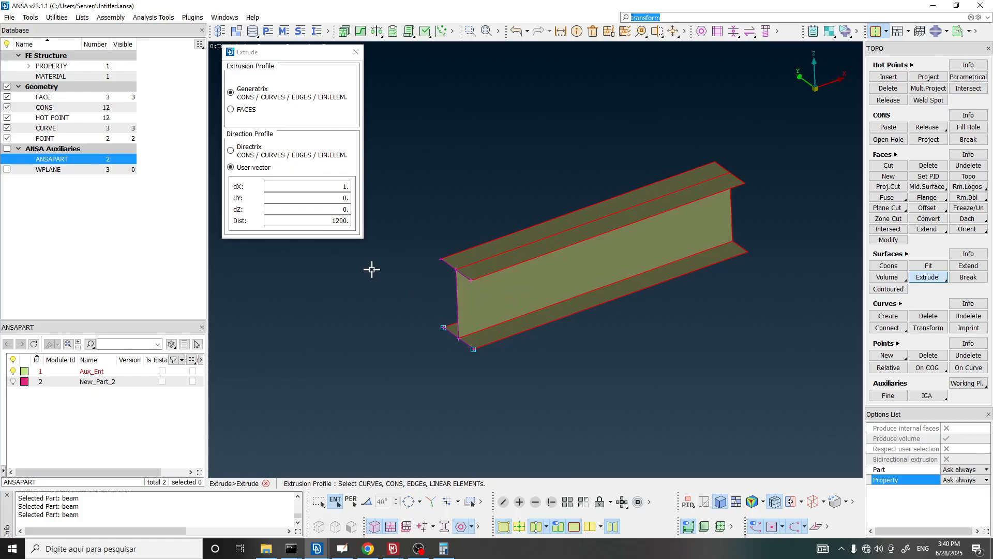
pyautogui.click(355, 53)
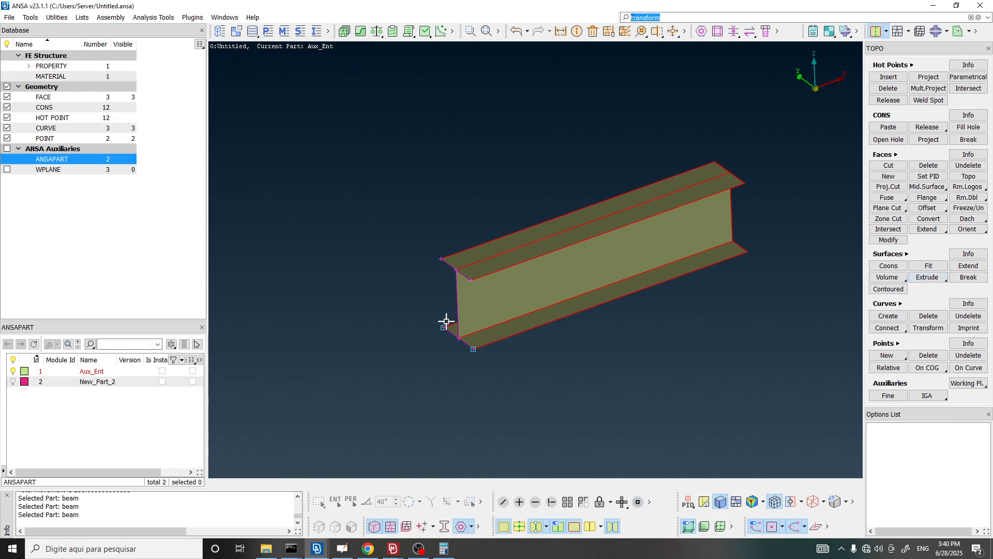
# - Hide all profile curves so that only the extruded faces and their edges are displayed
pyautogui.scroll(3, 592, 287)
pyautogui.moveTo(592, 287)
pyautogui.keyDown('ctrl'); pyautogui.mouseDown()
pyautogui.moveTo(581, 272)
pyautogui.moveTo(665, 232)
pyautogui.moveTo(672, 215)
pyautogui.moveTo(600, 271)
pyautogui.moveTo(662, 275)
pyautogui.moveTo(663, 249)
pyautogui.moveTo(652, 264)
pyautogui.moveTo(584, 278)
pyautogui.mouseUp(); pyautogui.keyUp('ctrl')
pyautogui.scroll(-3, 529, 309)
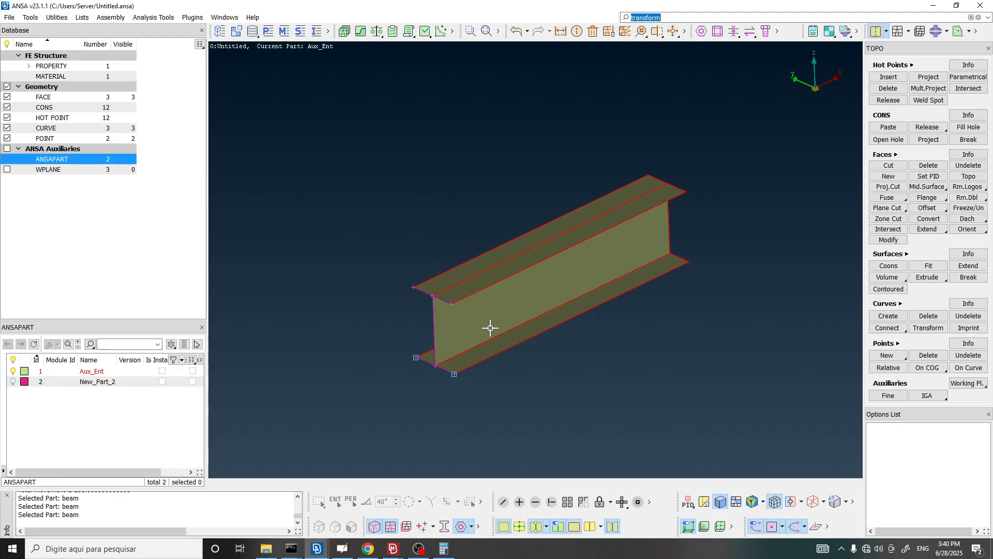
pyautogui.click(189, 261)
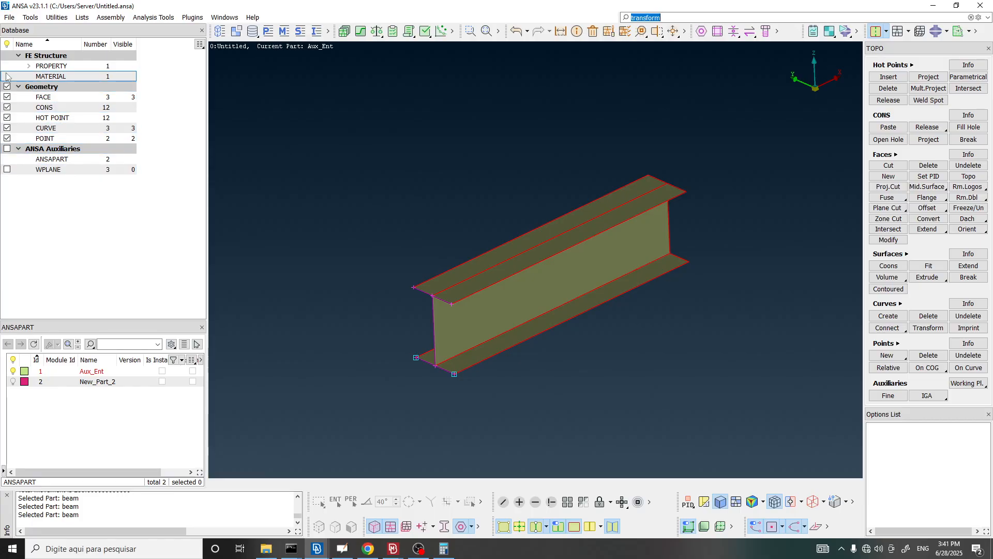
pyautogui.scroll(1, 372, 379)
pyautogui.scroll(1, 486, 311)
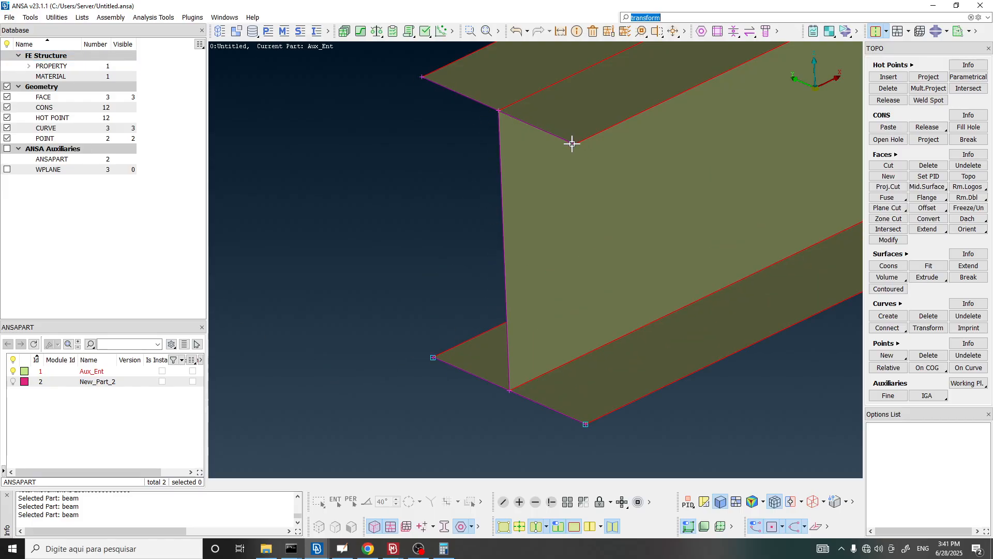
pyautogui.click(47, 129)
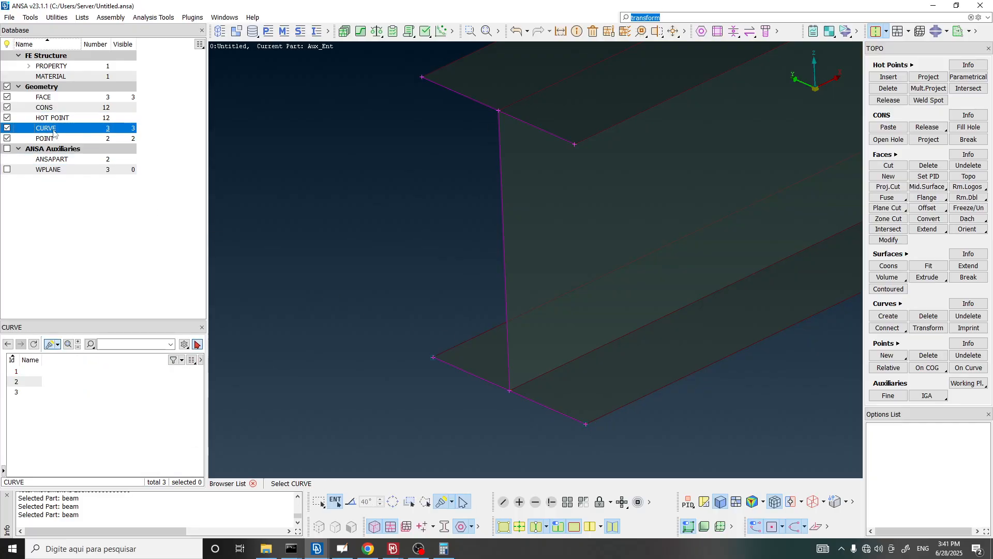
pyautogui.click(7, 128)
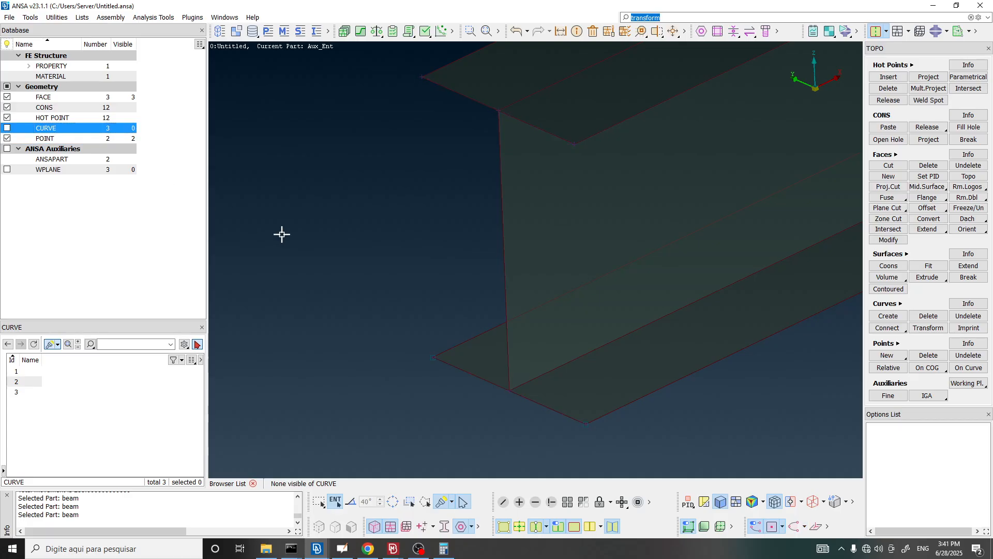
pyautogui.scroll(-3, 386, 285)
pyautogui.click(144, 279)
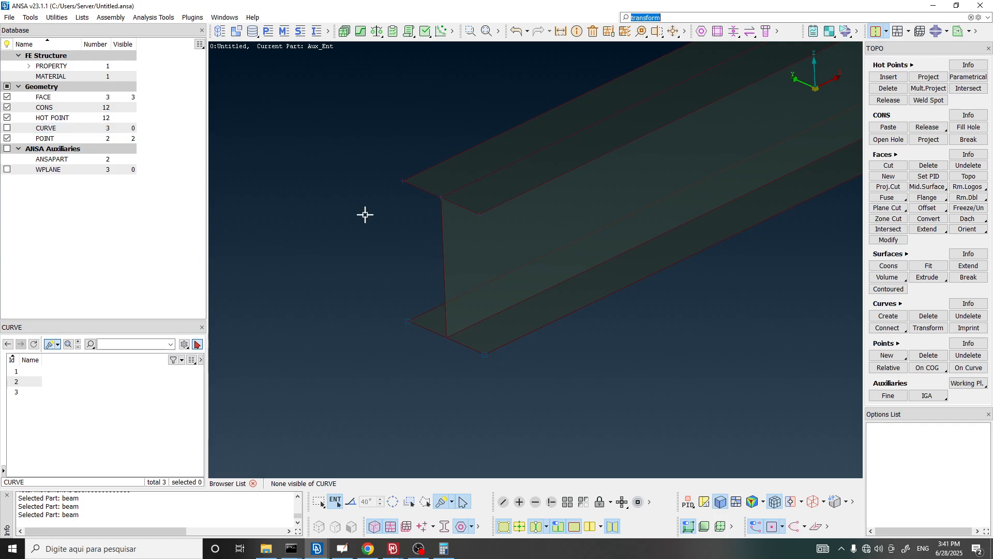
pyautogui.middleClick(333, 215)
# - List the model's faces and highlight each one in turn to identify the flanges and the web
pyautogui.scroll(-3, 519, 269)
pyautogui.keyDown('ctrl'); pyautogui.moveTo(502, 261); pyautogui.dragTo(485, 275, button='middle'); pyautogui.keyUp('ctrl')
pyautogui.scroll(3, 485, 275)
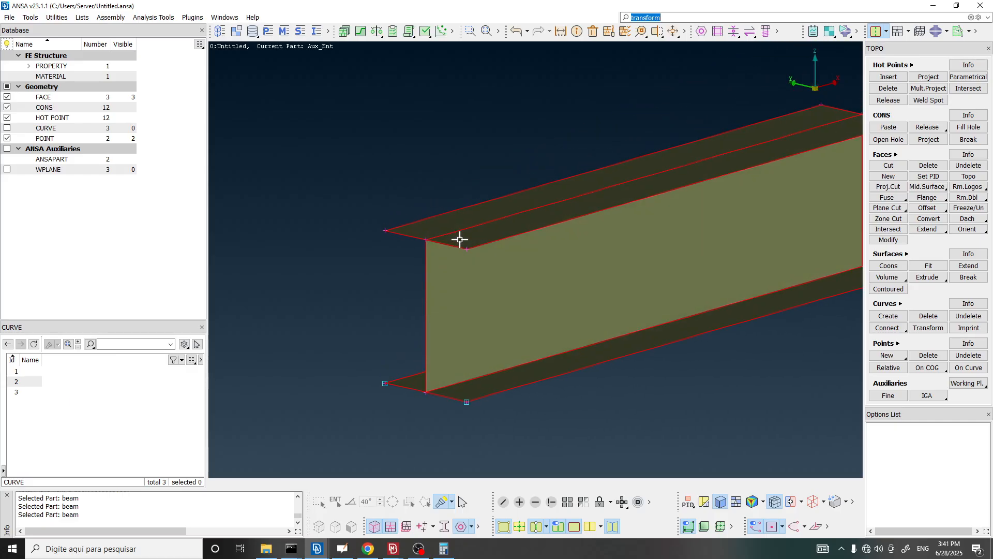
pyautogui.keyDown('ctrl'); pyautogui.moveTo(453, 274); pyautogui.dragTo(448, 275); pyautogui.keyUp('ctrl')
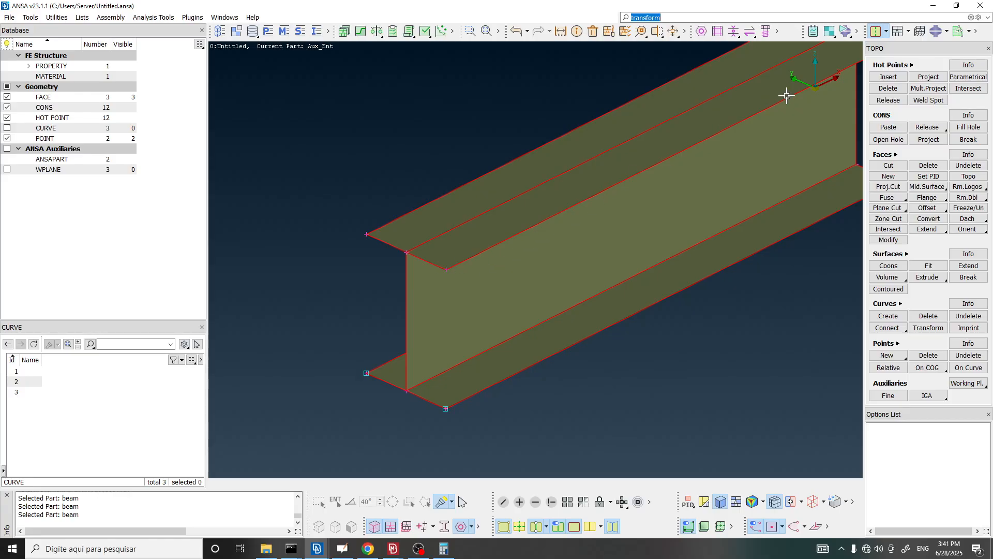
pyautogui.keyDown('ctrl'); pyautogui.moveTo(728, 159); pyautogui.dragTo(710, 170, button='middle'); pyautogui.keyUp('ctrl')
pyautogui.keyDown('ctrl'); pyautogui.moveTo(710, 171); pyautogui.dragTo(710, 172); pyautogui.keyUp('ctrl')
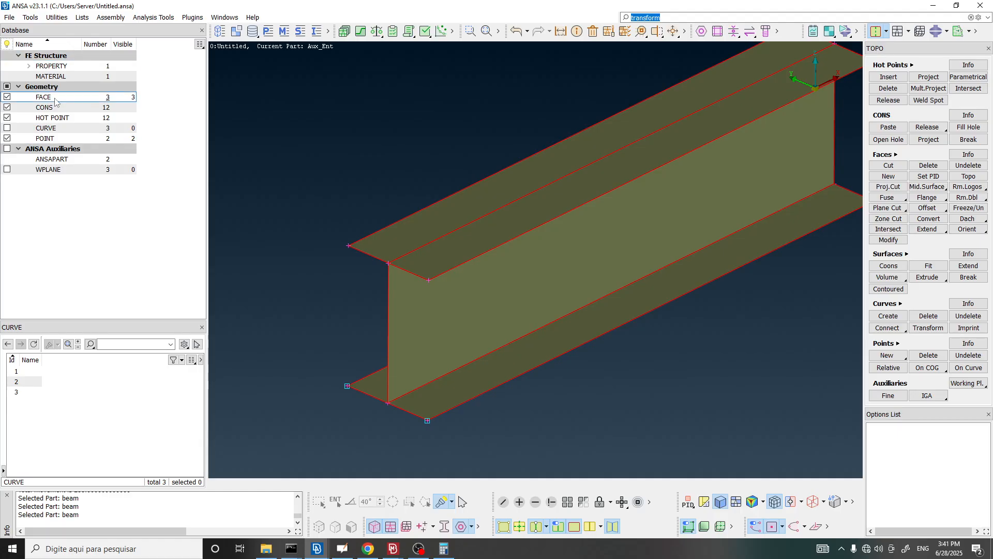
pyautogui.click(52, 125)
pyautogui.click(46, 100)
pyautogui.click(49, 101)
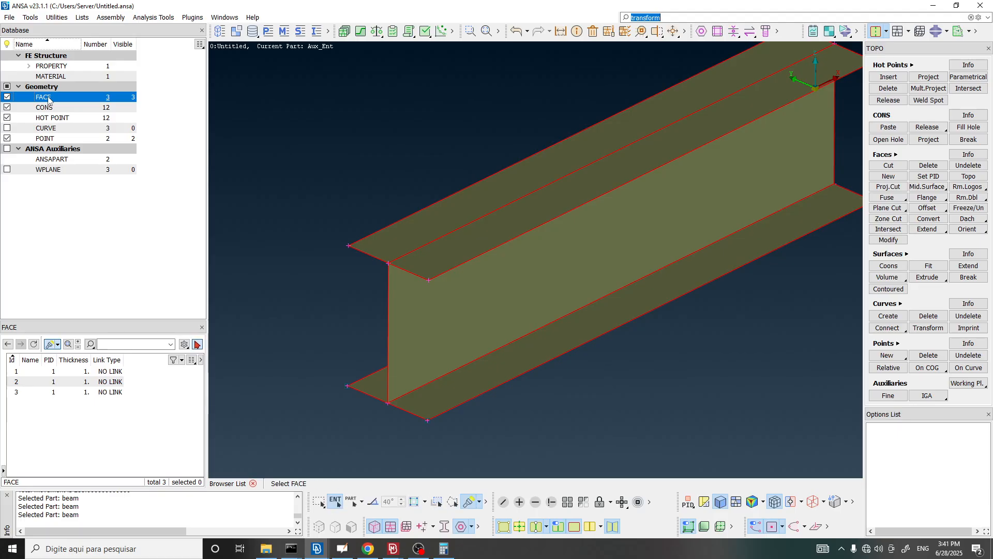
pyautogui.click(83, 383)
pyautogui.click(86, 393)
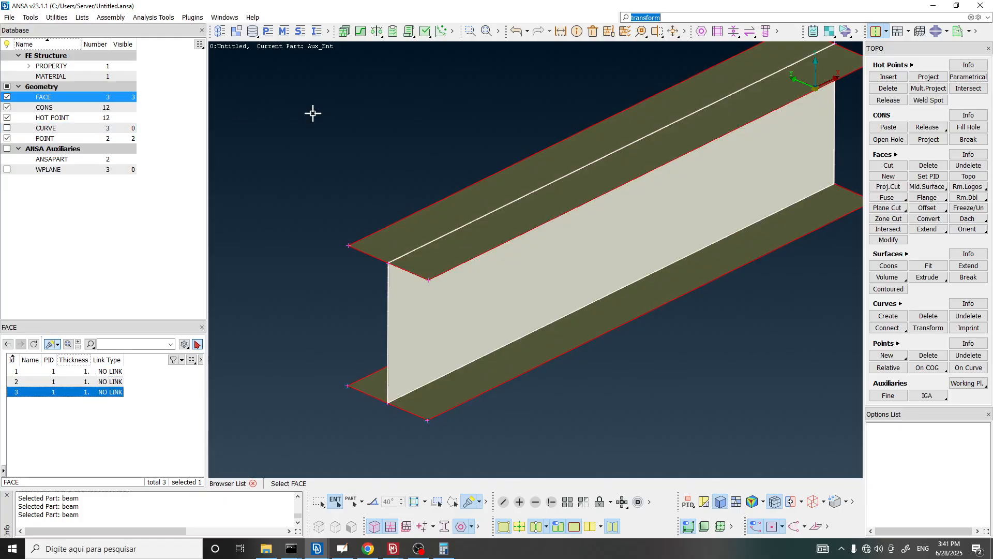
pyautogui.click(97, 372)
pyautogui.click(98, 381)
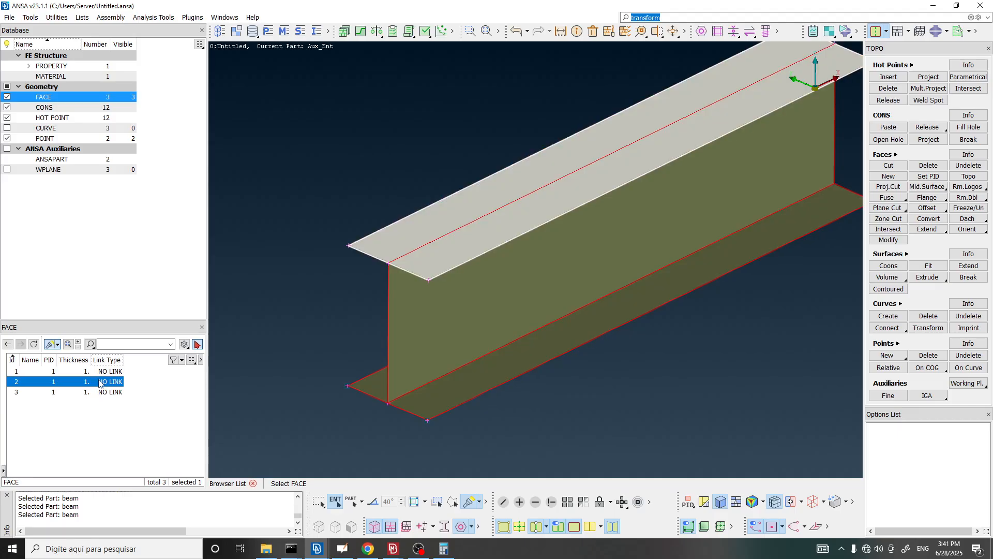
pyautogui.click(101, 393)
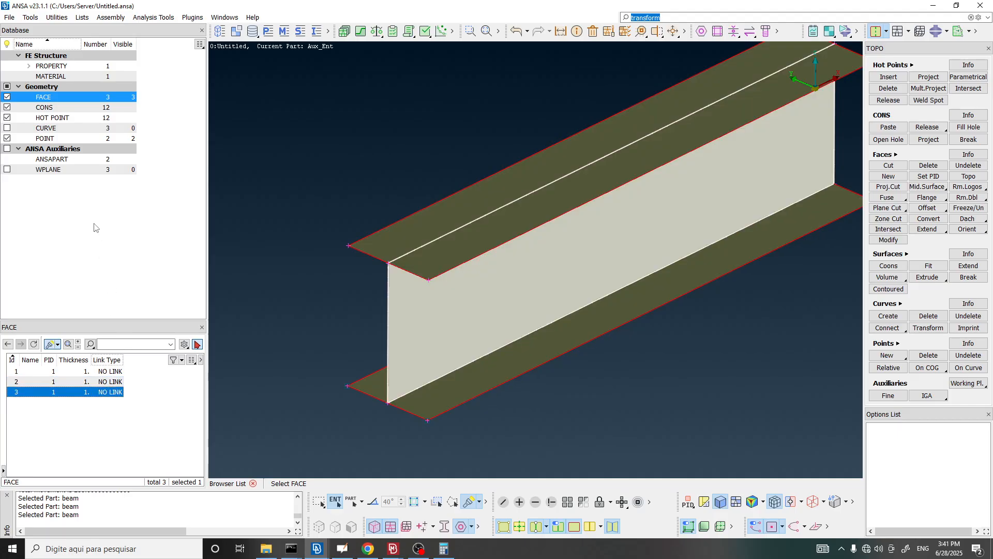
# - List the CONS and select the four boundary edges of the upper flange to examine them
pyautogui.click(49, 109)
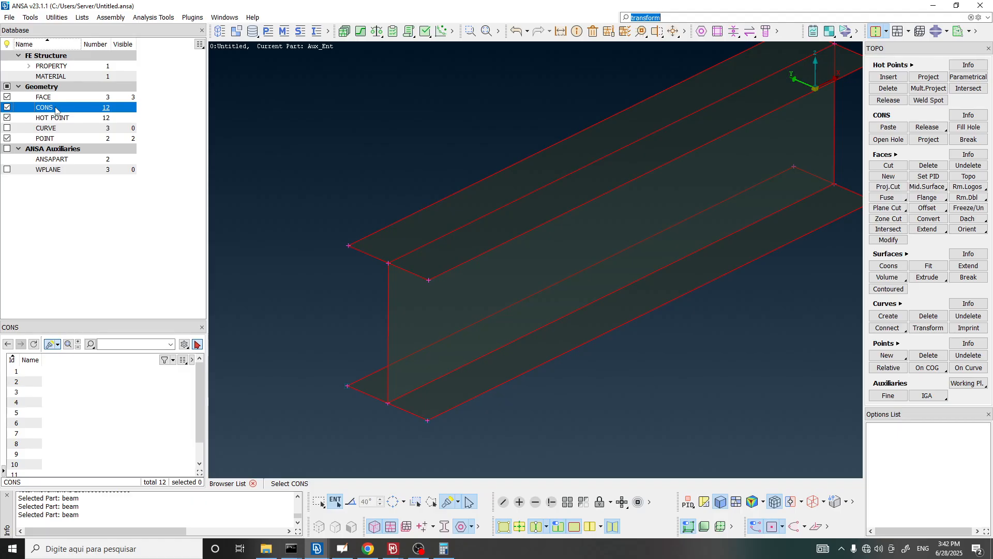
pyautogui.click(369, 258)
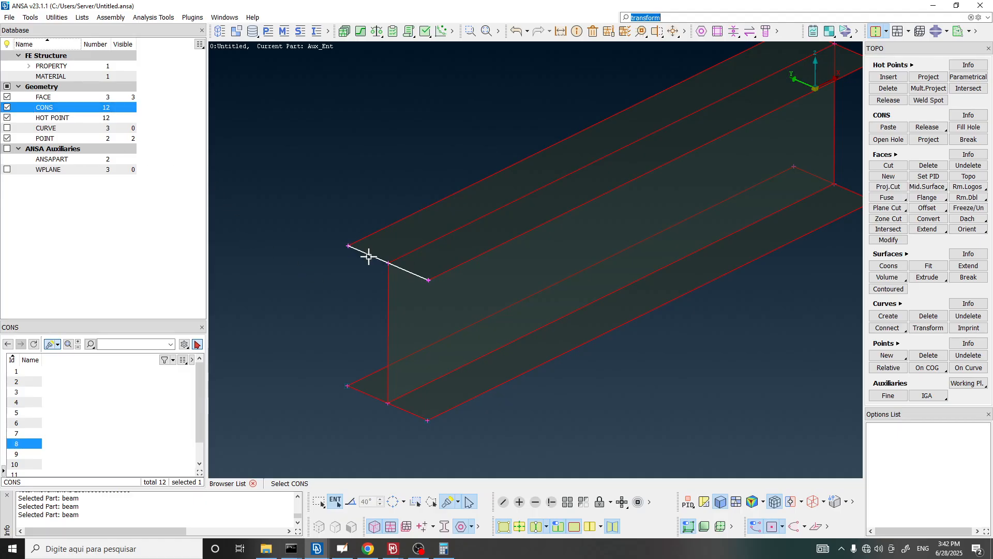
pyautogui.click(445, 273)
pyautogui.click(852, 58)
pyautogui.click(692, 86)
pyautogui.scroll(3, 353, 250)
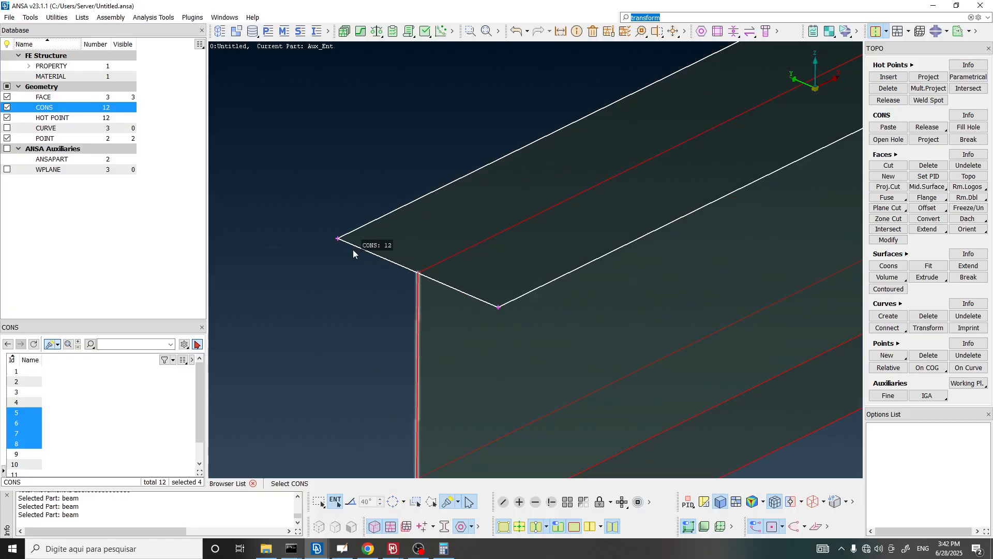
pyautogui.scroll(-3, 643, 98)
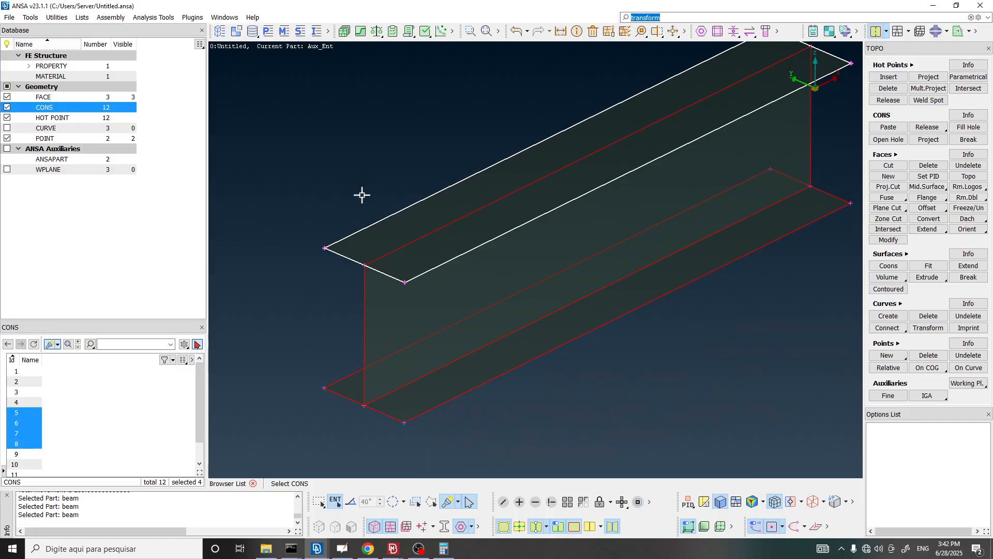
pyautogui.scroll(-2, 383, 269)
pyautogui.scroll(3, 394, 278)
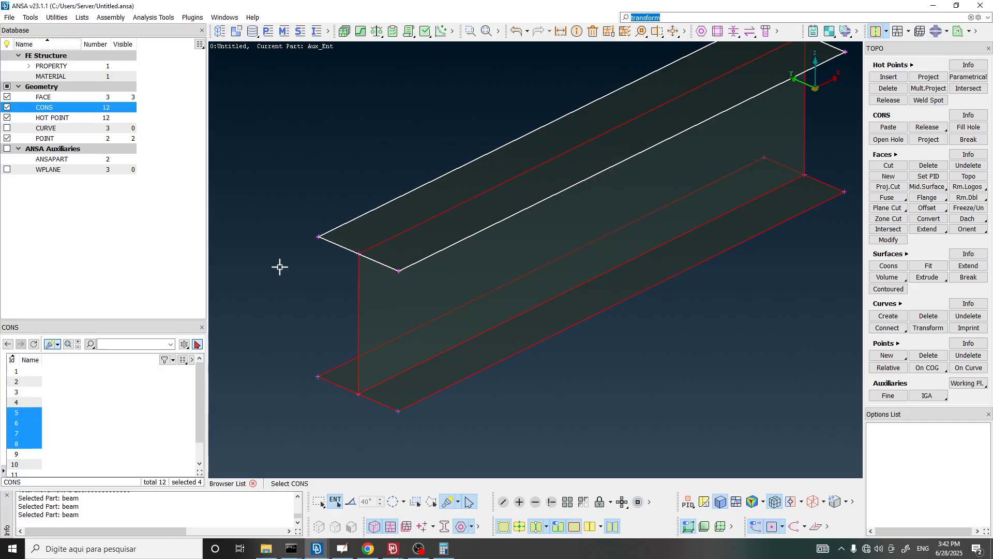
# - Show the profile curves to compare them with the face edges, and hide them again
pyautogui.click(48, 130)
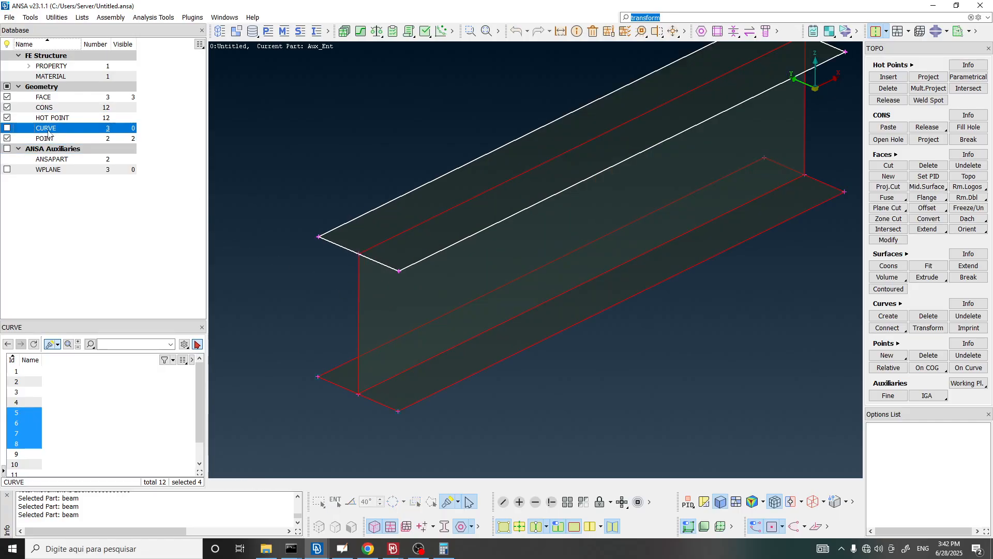
pyautogui.click(6, 129)
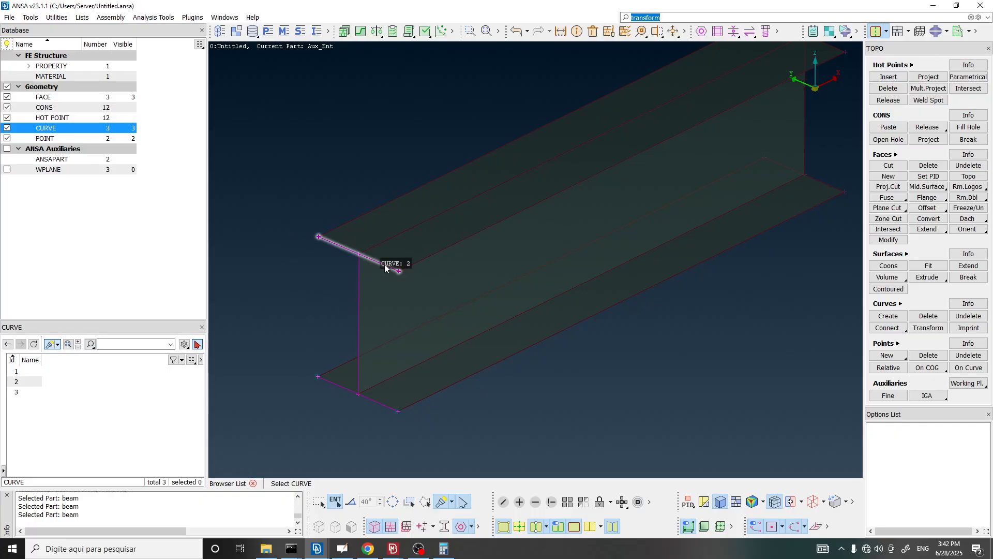
pyautogui.click(7, 128)
pyautogui.scroll(-3, 446, 197)
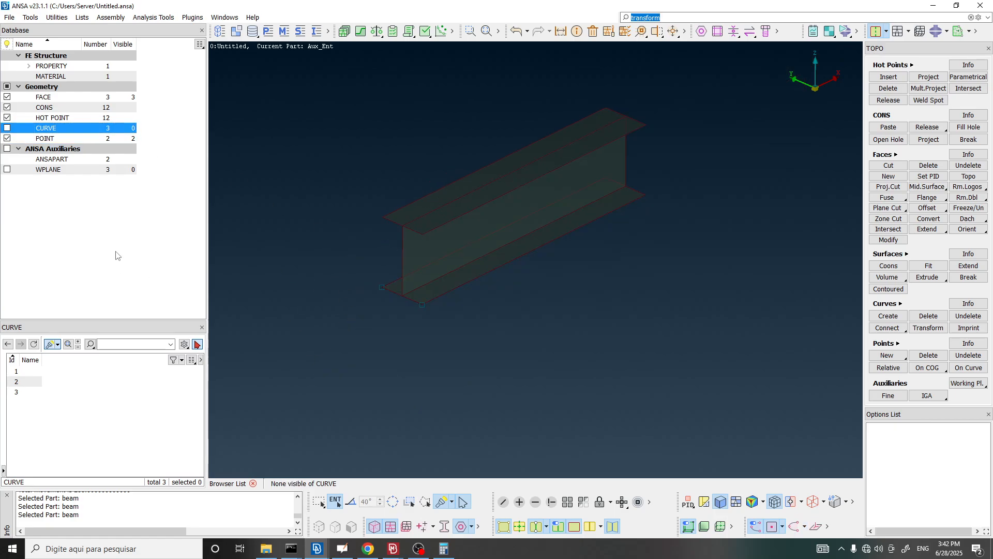
# - List the CONS and highlight the upper flange's long outer edge, and list the faces to highlight the flange it bounds
pyautogui.click(143, 191)
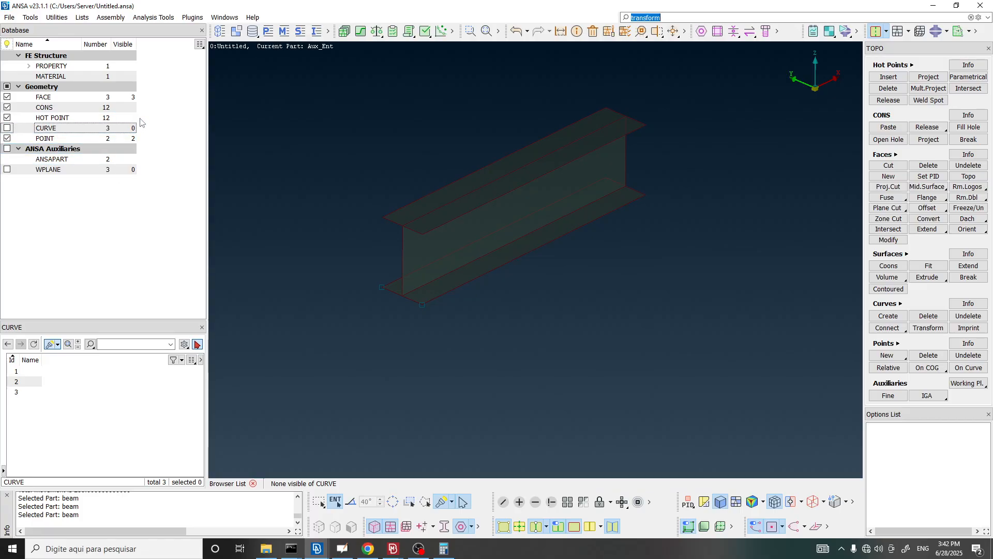
pyautogui.click(77, 108)
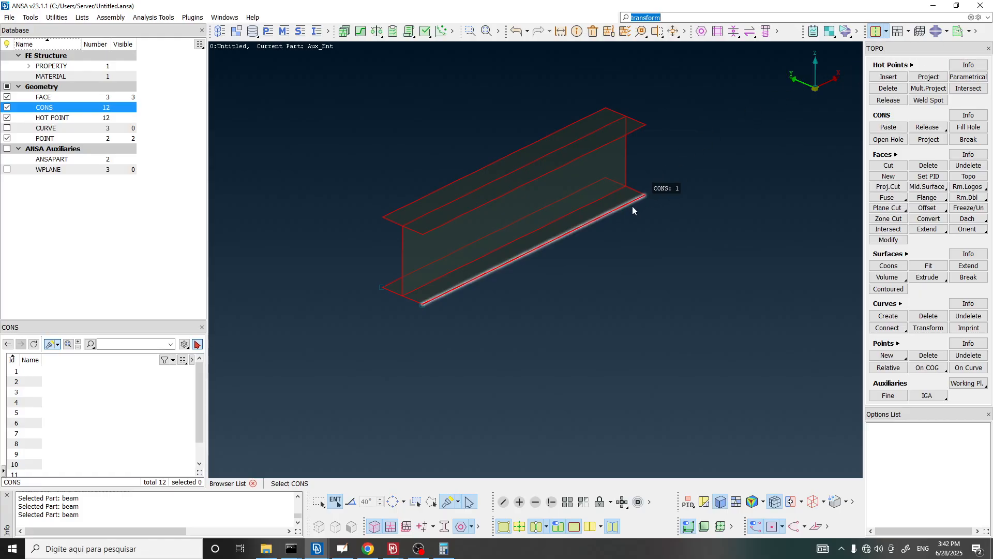
pyautogui.scroll(3, 426, 228)
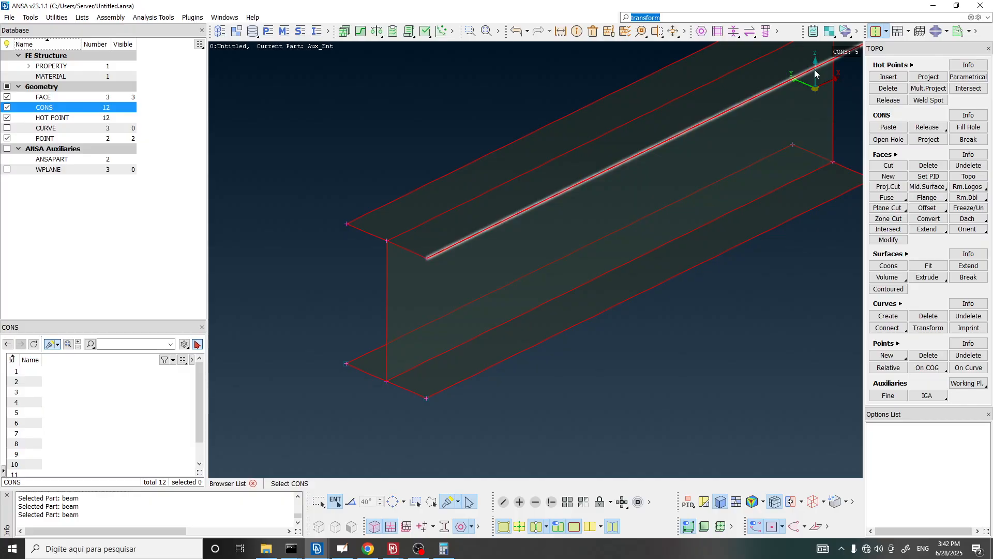
pyautogui.scroll(-3, 464, 277)
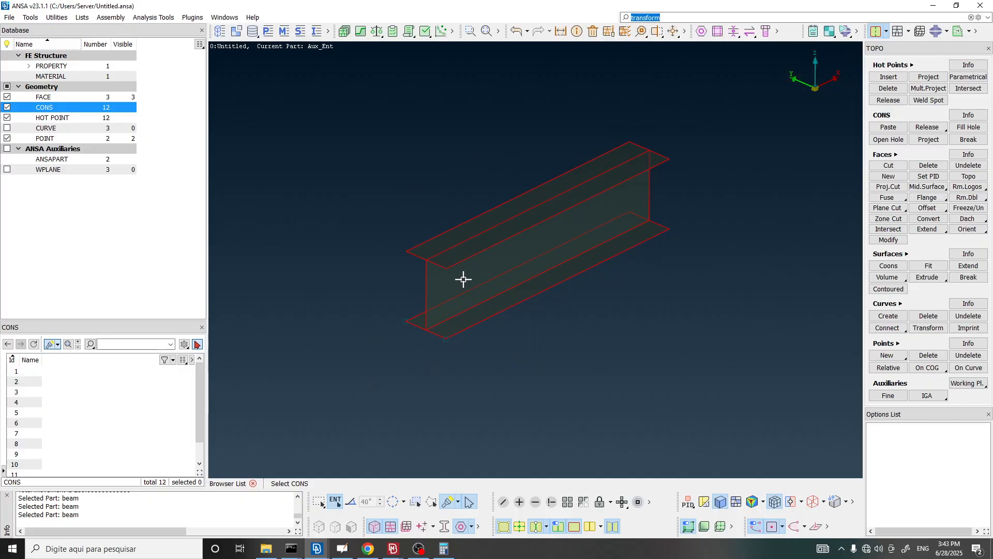
pyautogui.scroll(3, 572, 204)
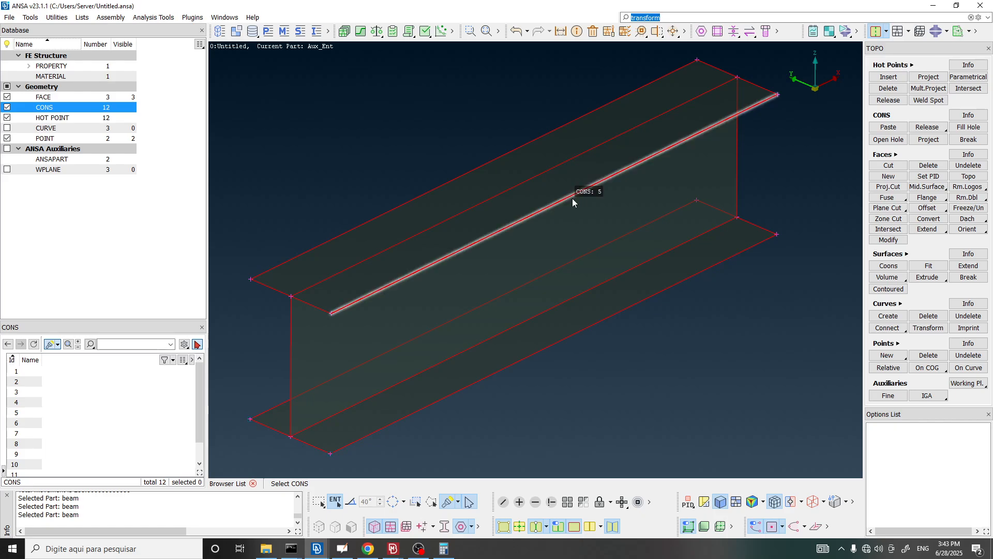
pyautogui.click(572, 200)
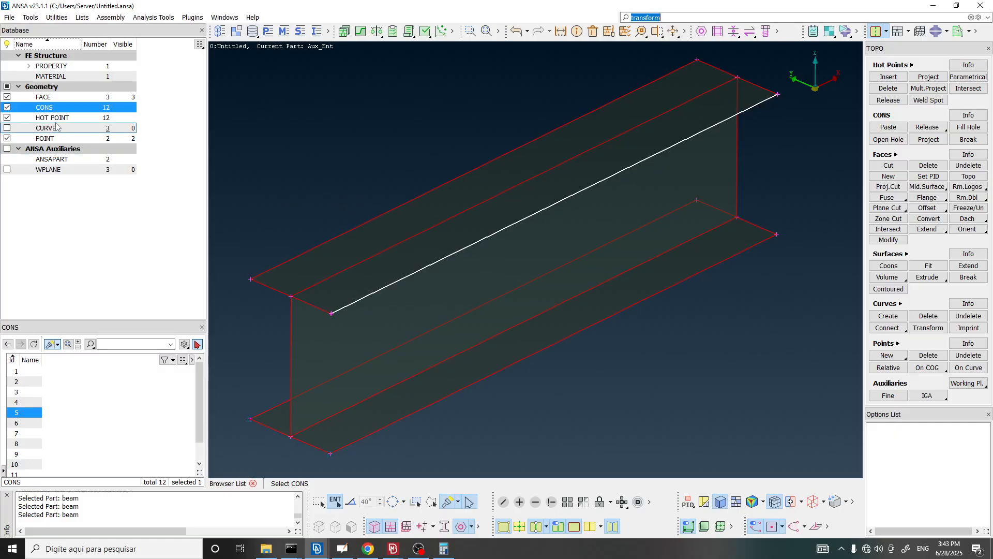
pyautogui.click(44, 97)
pyautogui.click(481, 222)
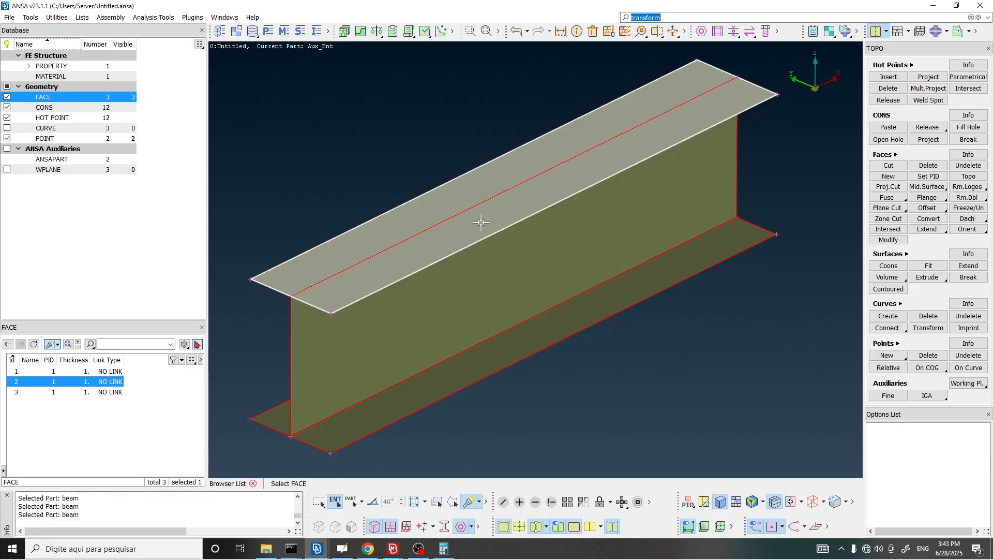
# - List the CONS again and highlight the long edge where the web meets the upper flange
pyautogui.click(44, 107)
pyautogui.scroll(-3, 605, 187)
pyautogui.scroll(2, 437, 295)
pyautogui.scroll(-2, 381, 318)
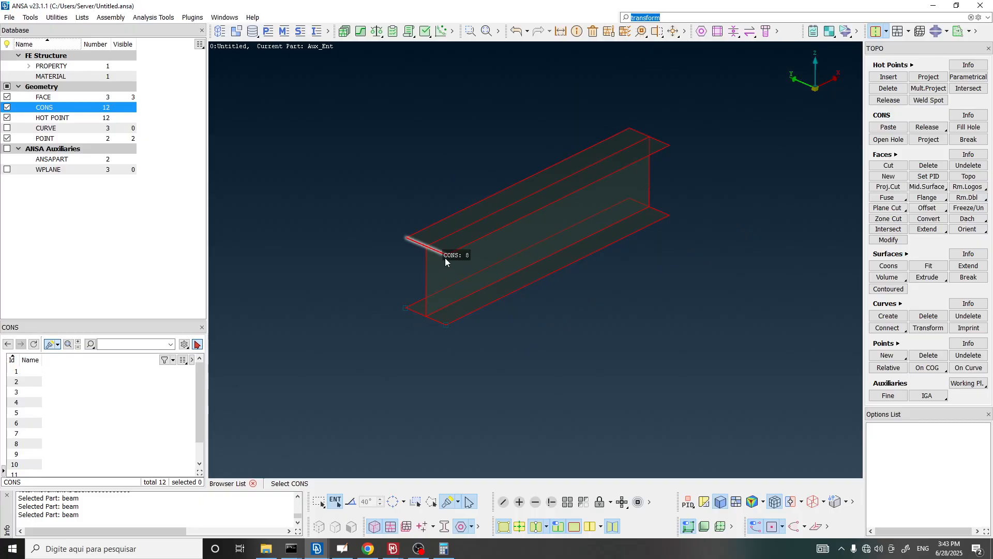
pyautogui.scroll(3, 443, 251)
pyautogui.click(433, 235)
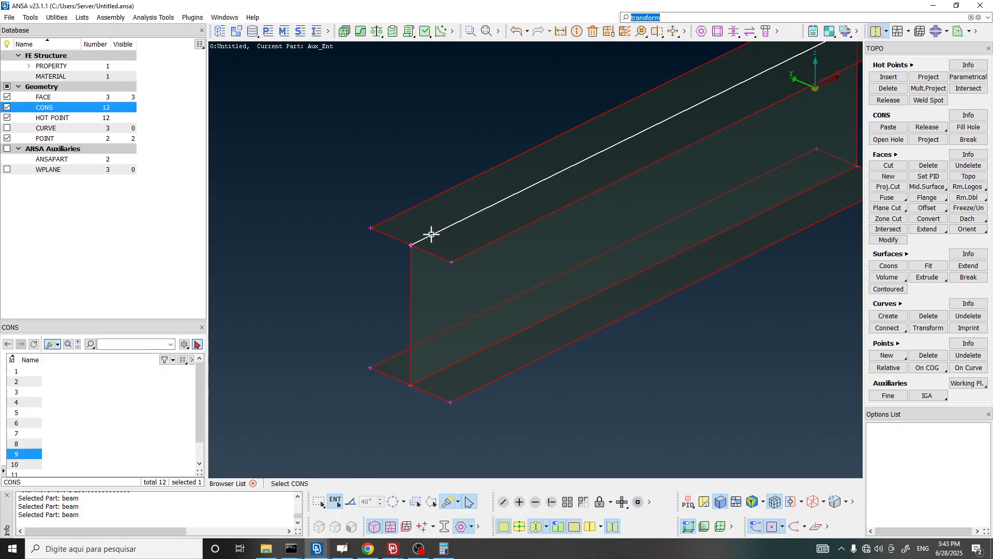
pyautogui.keyDown('ctrl'); pyautogui.moveTo(472, 240); pyautogui.dragTo(446, 269, button='middle'); pyautogui.keyUp('ctrl')
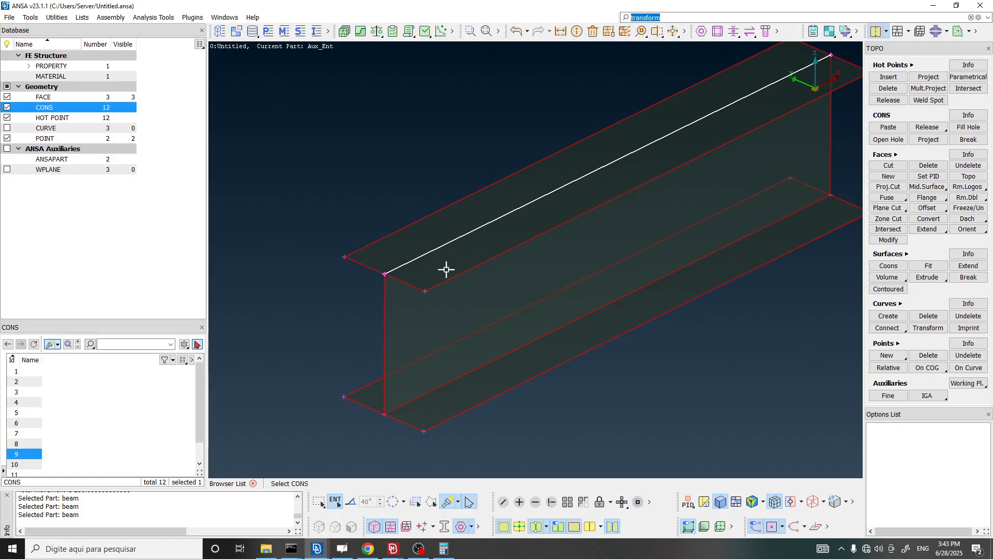
# - Highlight the upper flange and web faces and the CONS at their junction to check which face owns that edge
pyautogui.doubleClick(49, 98)
pyautogui.click(476, 233)
pyautogui.click(436, 329)
pyautogui.doubleClick(25, 107)
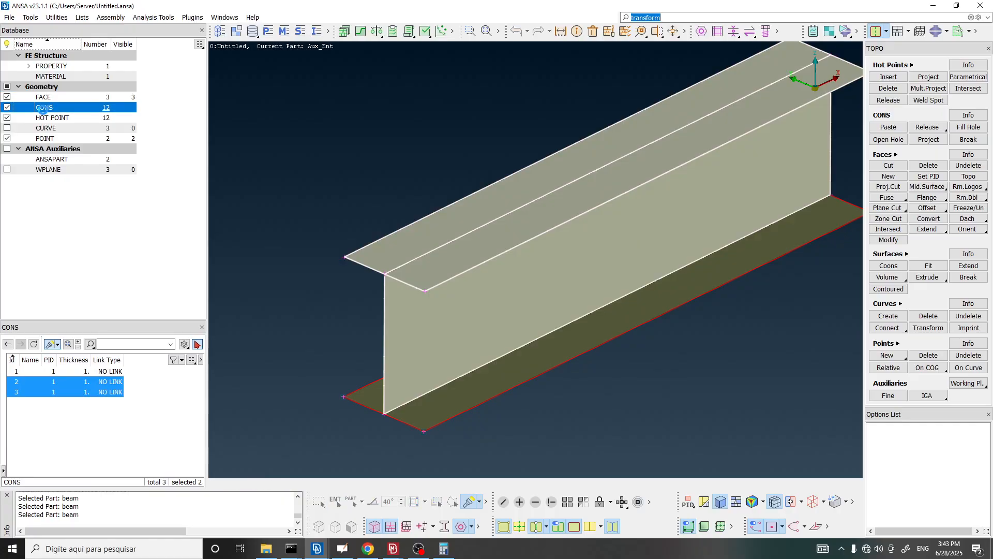
pyautogui.click(451, 248)
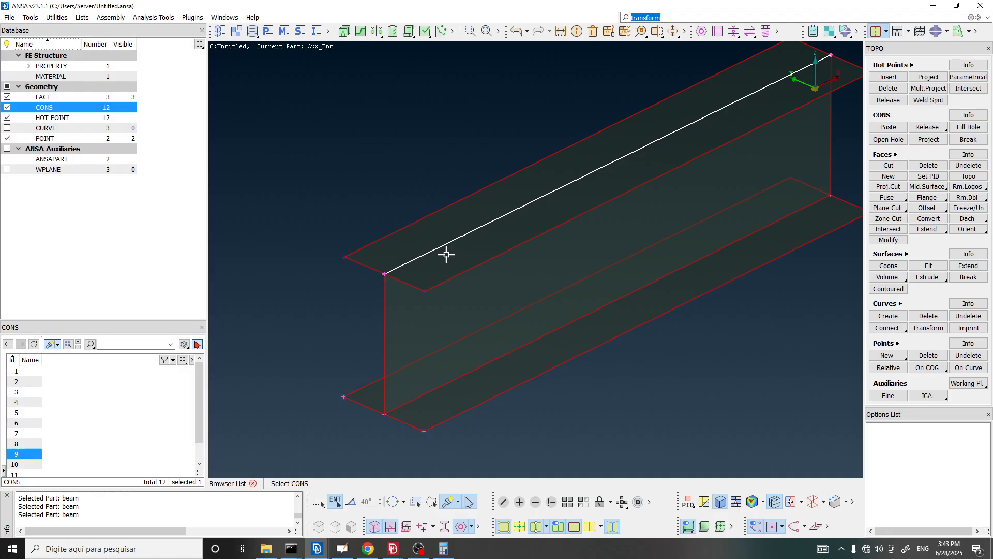
pyautogui.doubleClick(55, 99)
pyautogui.click(434, 332)
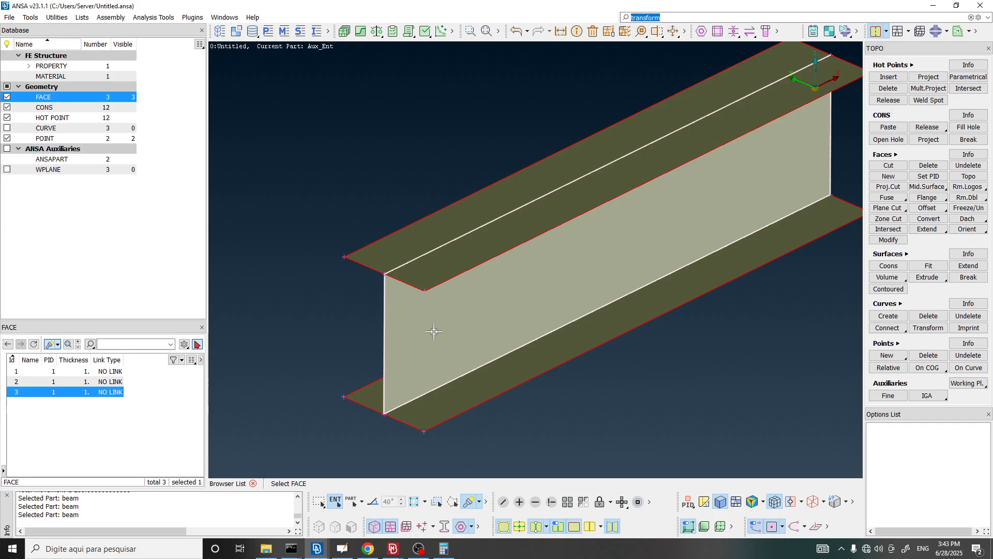
pyautogui.middleClick(424, 348)
# - Project the web's upper longitudinal CONS onto the upper flange face to split the flange and connect it to the web
pyautogui.scroll(-3, 394, 330)
pyautogui.scroll(3, 435, 335)
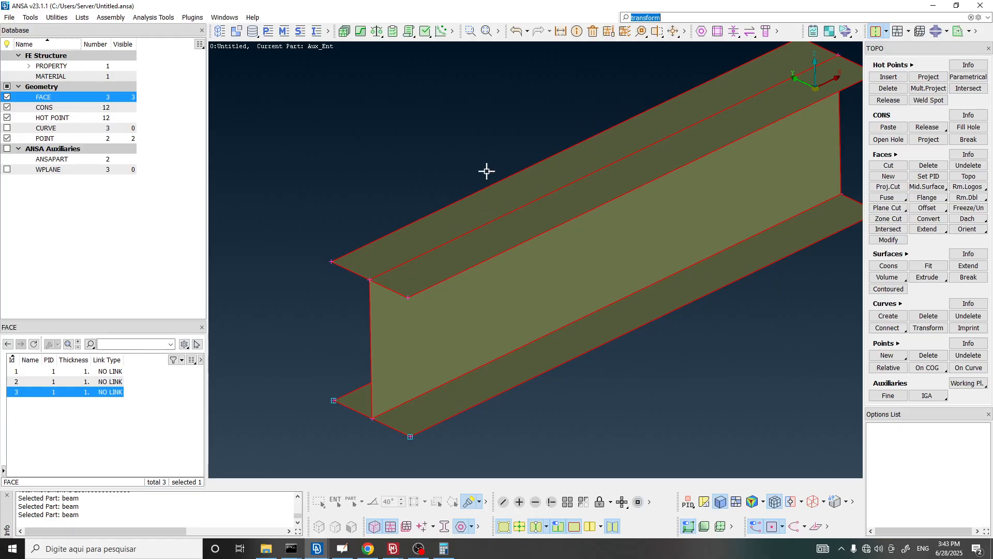
pyautogui.scroll(-4, 492, 246)
pyautogui.keyDown('ctrl'); pyautogui.moveTo(491, 246); pyautogui.dragTo(473, 256, button='middle'); pyautogui.keyUp('ctrl')
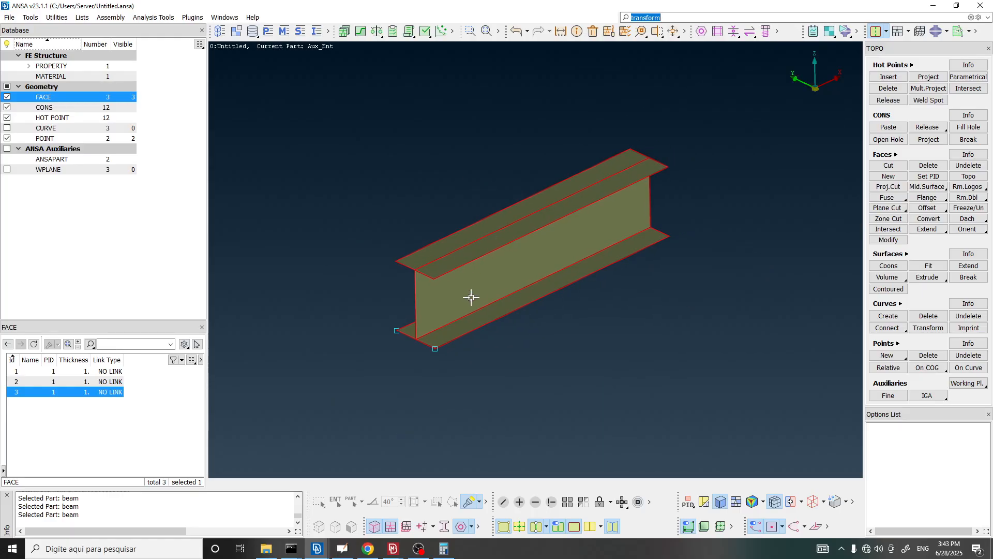
pyautogui.keyDown('ctrl'); pyautogui.moveTo(476, 286); pyautogui.dragTo(476, 257); pyautogui.keyUp('ctrl')
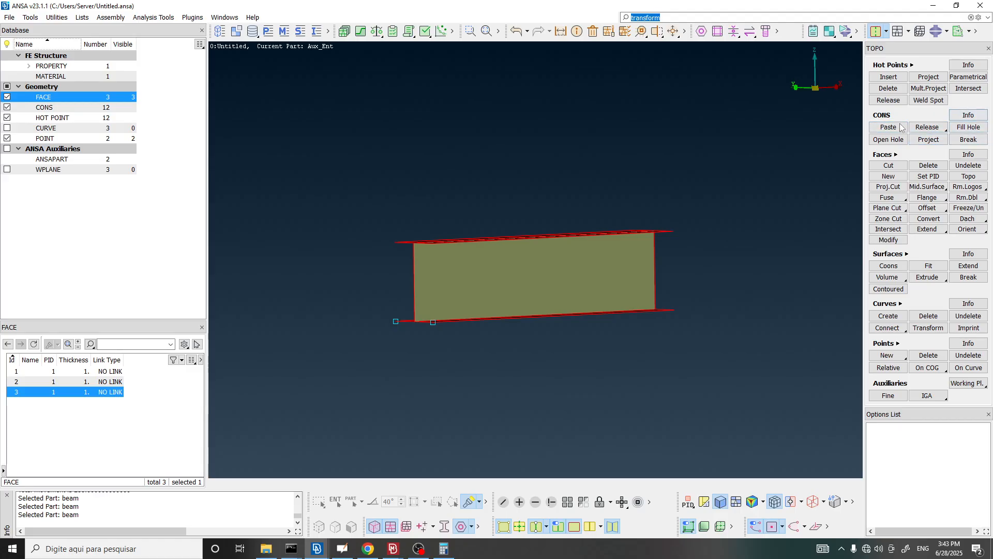
pyautogui.click(936, 143)
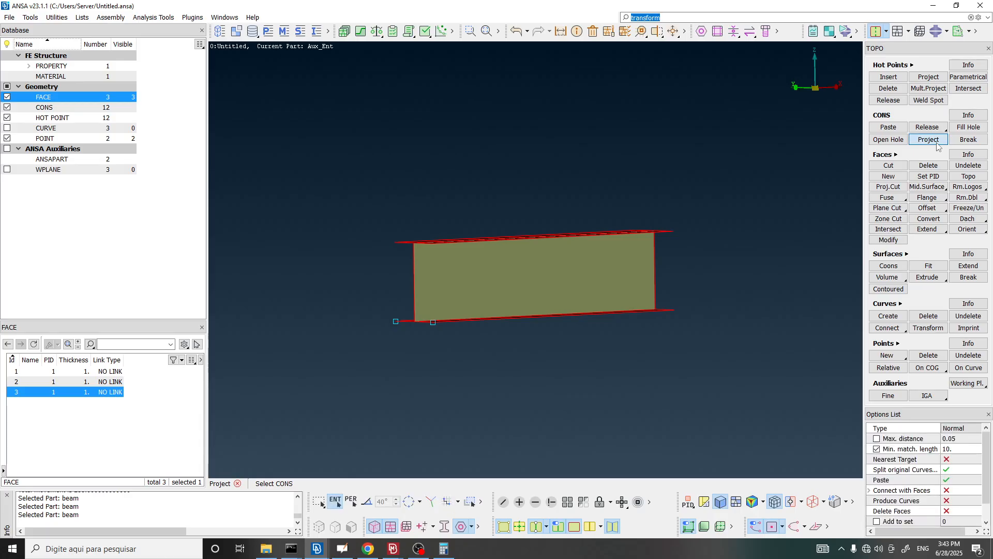
pyautogui.scroll(4, 469, 285)
pyautogui.keyDown('ctrl'); pyautogui.moveTo(496, 258); pyautogui.dragTo(504, 232); pyautogui.keyUp('ctrl')
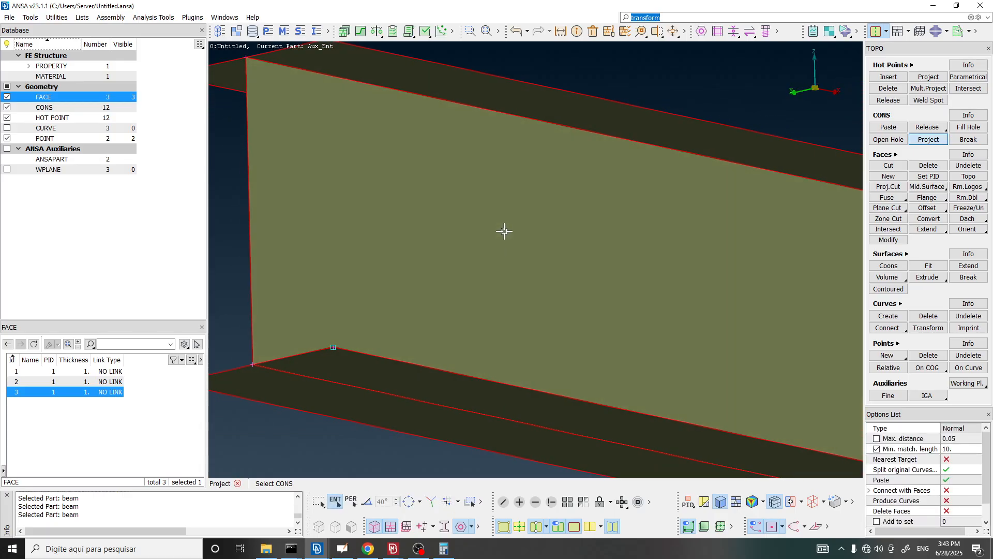
pyautogui.scroll(-2, 518, 242)
pyautogui.click(507, 180)
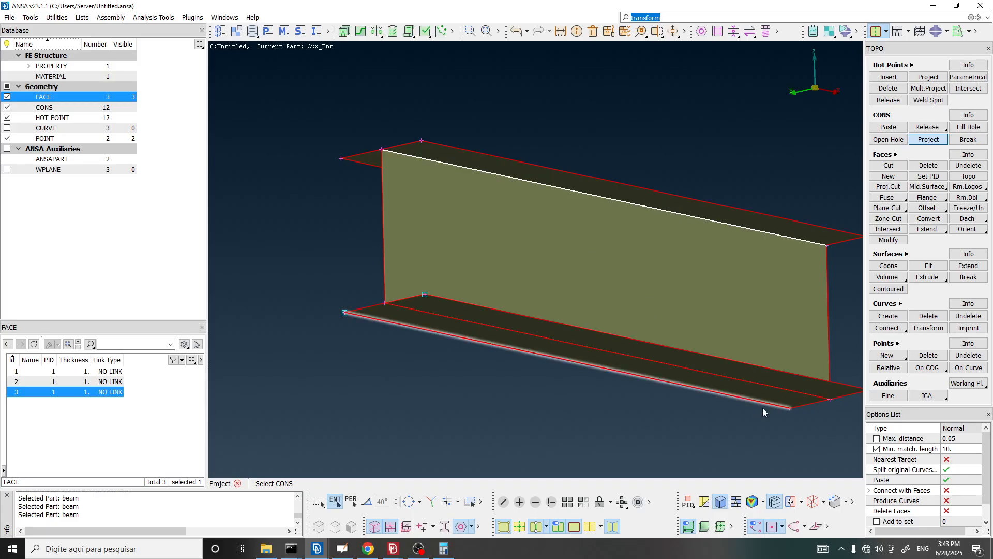
pyautogui.scroll(-2, 918, 510)
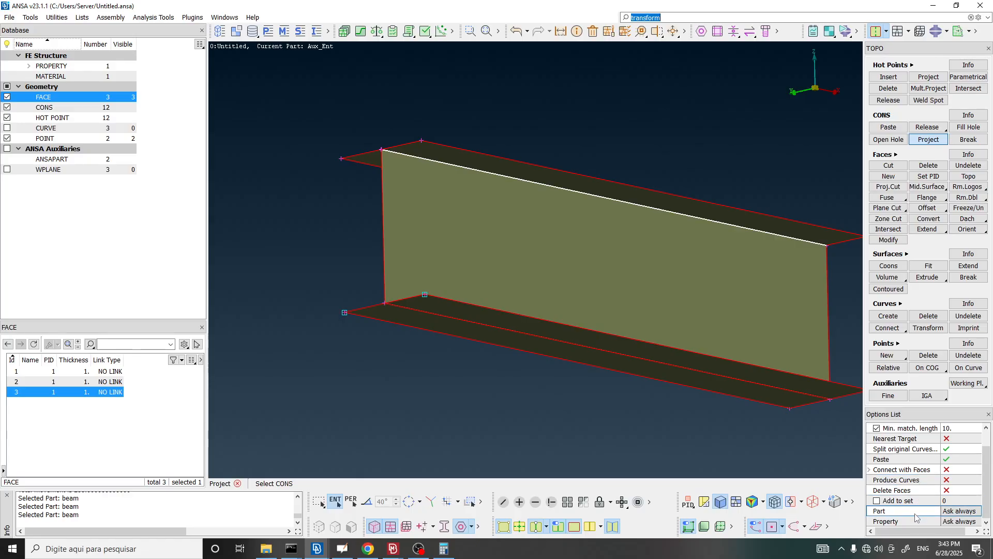
pyautogui.scroll(2, 951, 434)
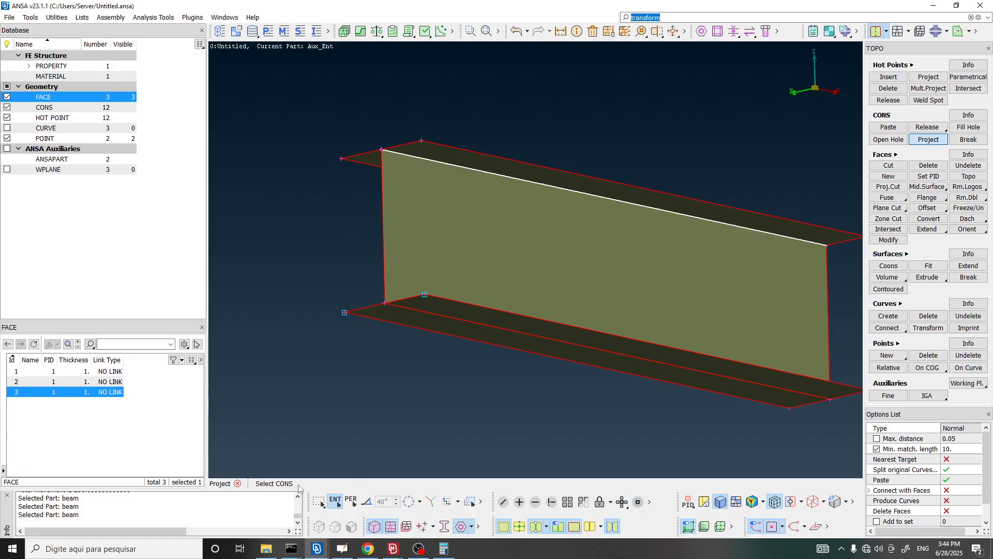
pyautogui.middleClick(331, 161)
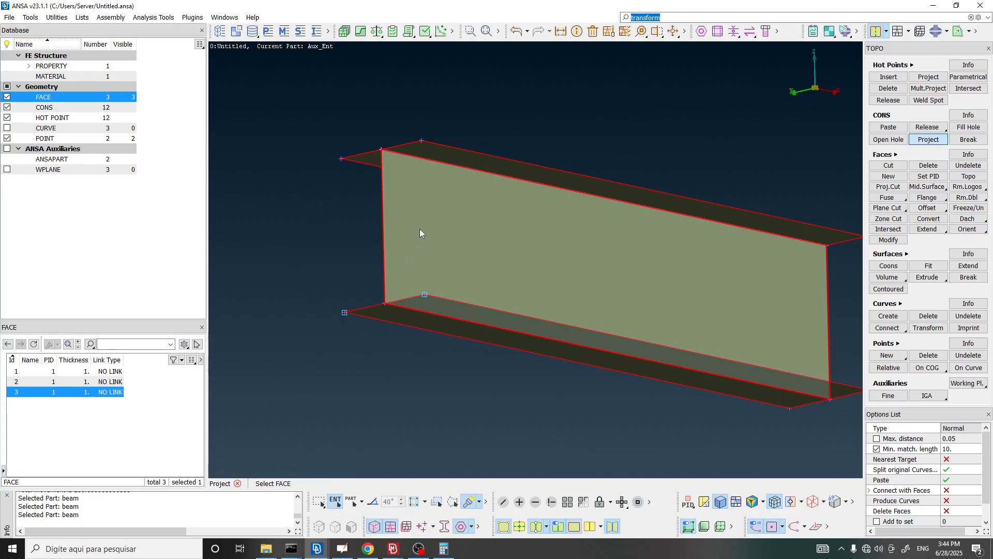
pyautogui.click(452, 157)
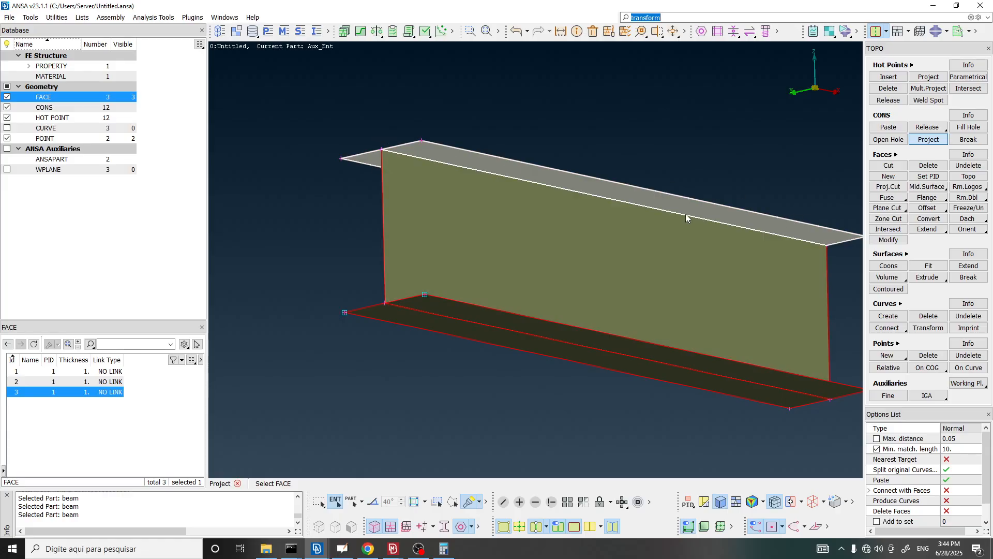
pyautogui.middleClick(557, 116)
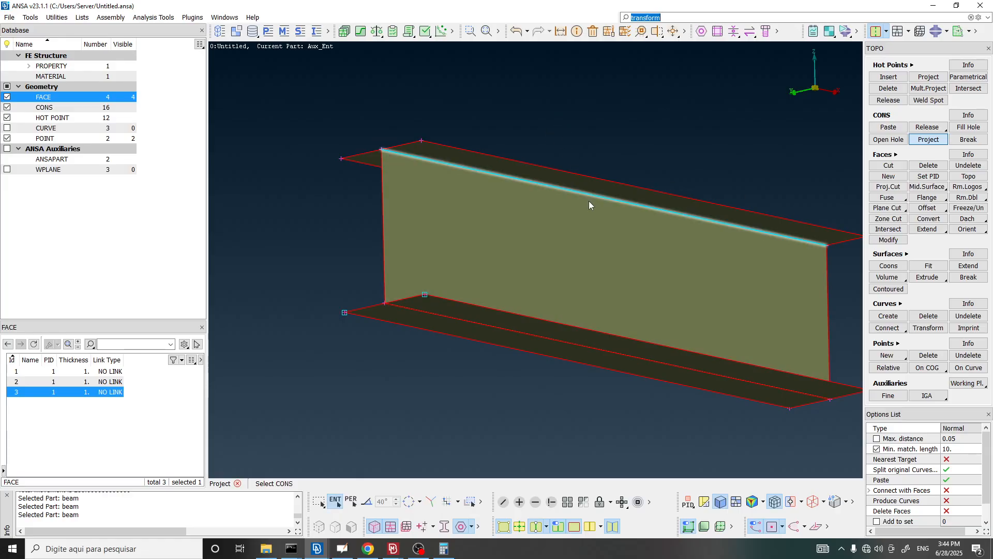
pyautogui.keyDown('ctrl'); pyautogui.moveTo(501, 241); pyautogui.dragTo(496, 275, button='middle'); pyautogui.keyUp('ctrl')
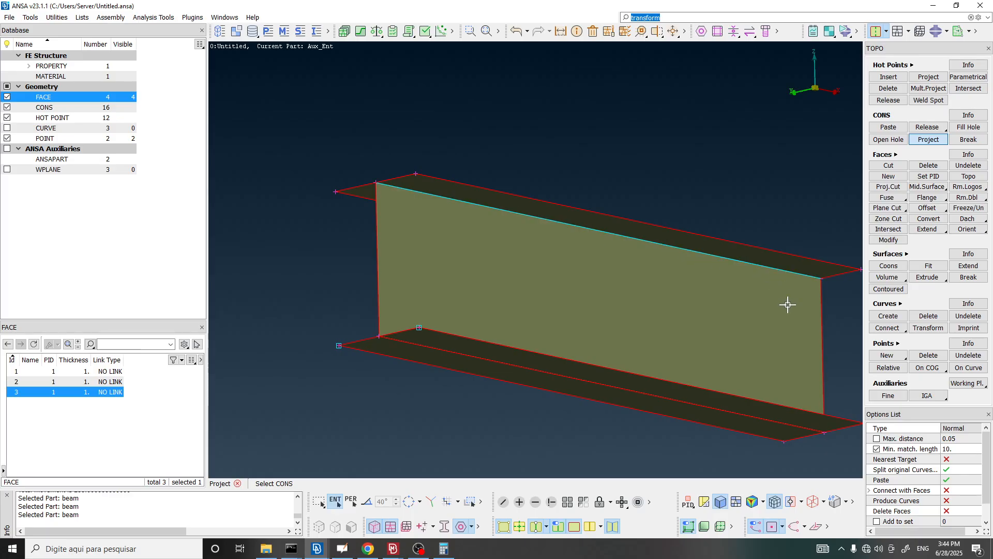
pyautogui.keyDown('ctrl'); pyautogui.moveTo(706, 284); pyautogui.dragTo(650, 260, button='middle'); pyautogui.keyUp('ctrl')
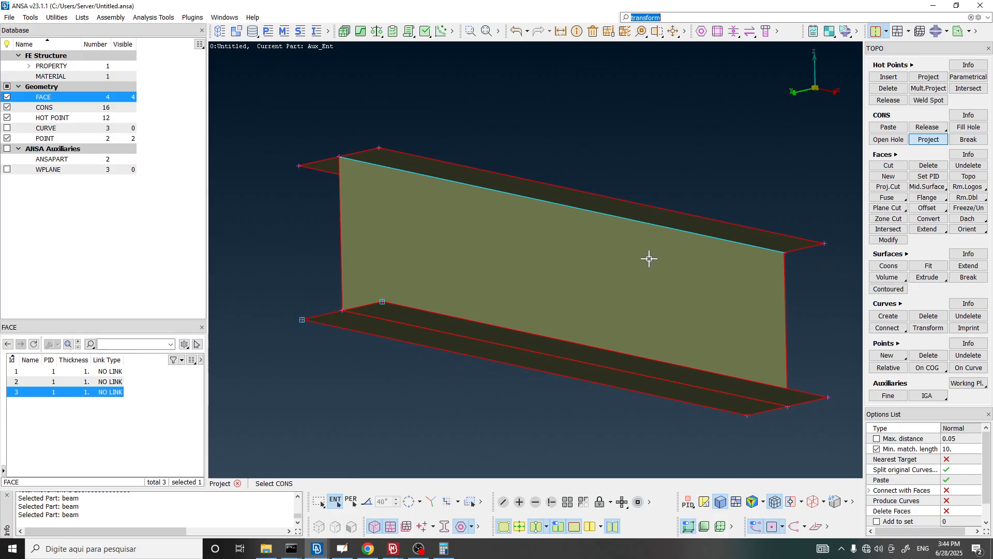
pyautogui.press('Escape')
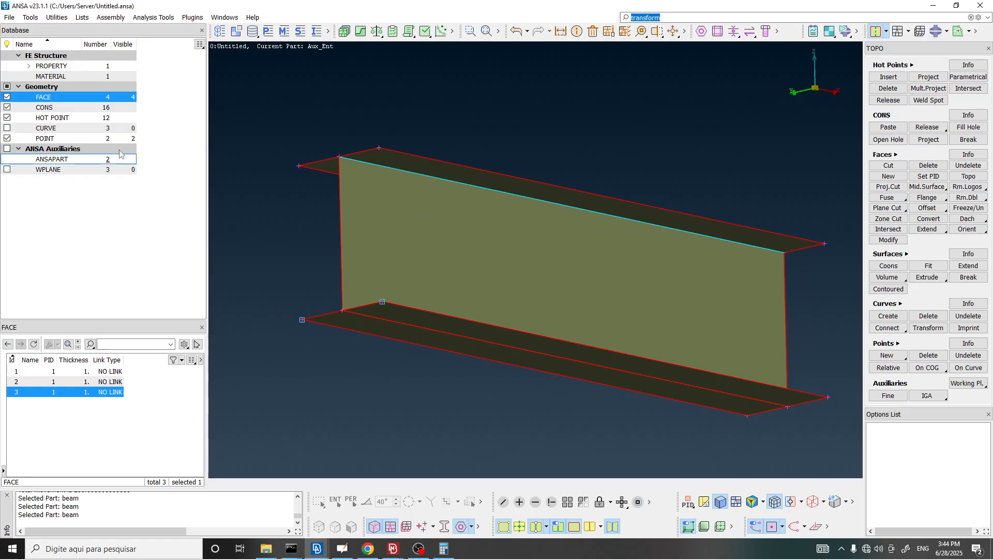
# - List the faces and inspect the two halves of the upper flange and the unsplit lower flange
pyautogui.doubleClick(56, 99)
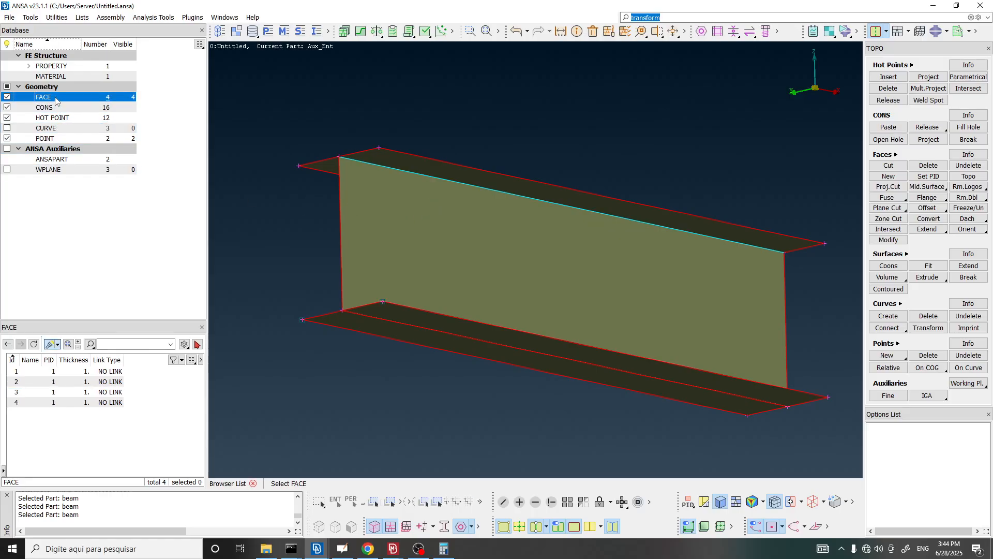
pyautogui.keyDown('ctrl'); pyautogui.moveTo(508, 219); pyautogui.dragTo(520, 296); pyautogui.keyUp('ctrl')
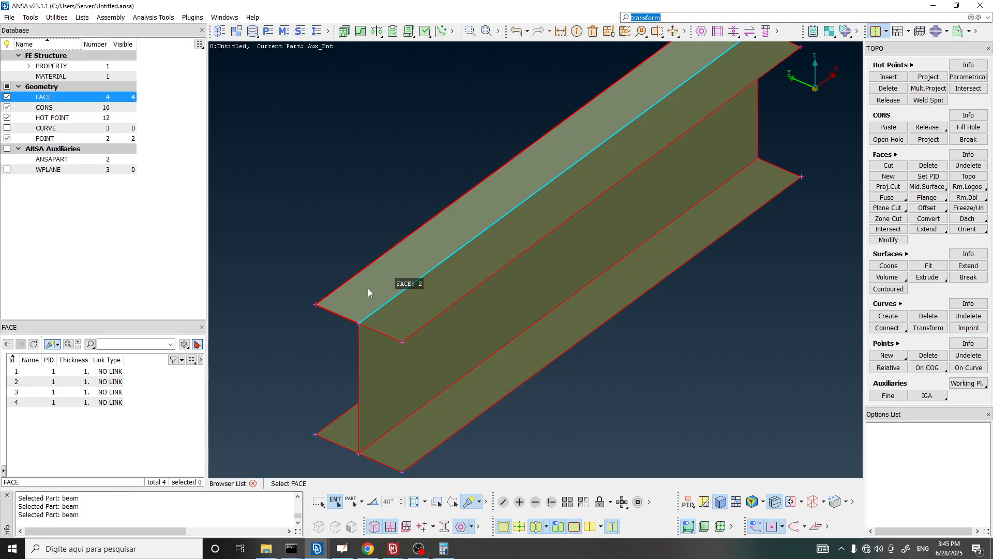
pyautogui.keyDown('ctrl'); pyautogui.moveTo(384, 378); pyautogui.dragTo(394, 280); pyautogui.keyUp('ctrl')
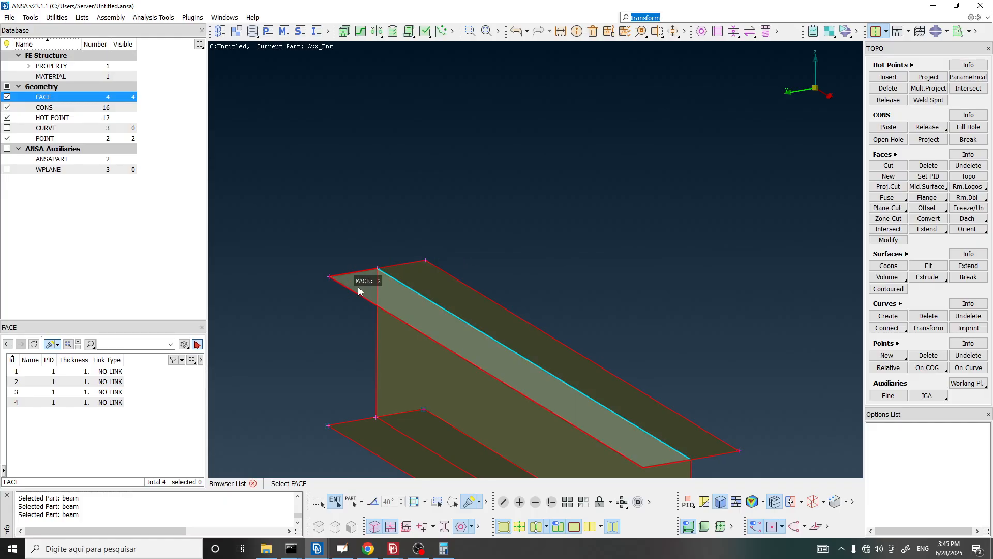
pyautogui.keyDown('ctrl'); pyautogui.moveTo(359, 291); pyautogui.dragTo(441, 268); pyautogui.keyUp('ctrl')
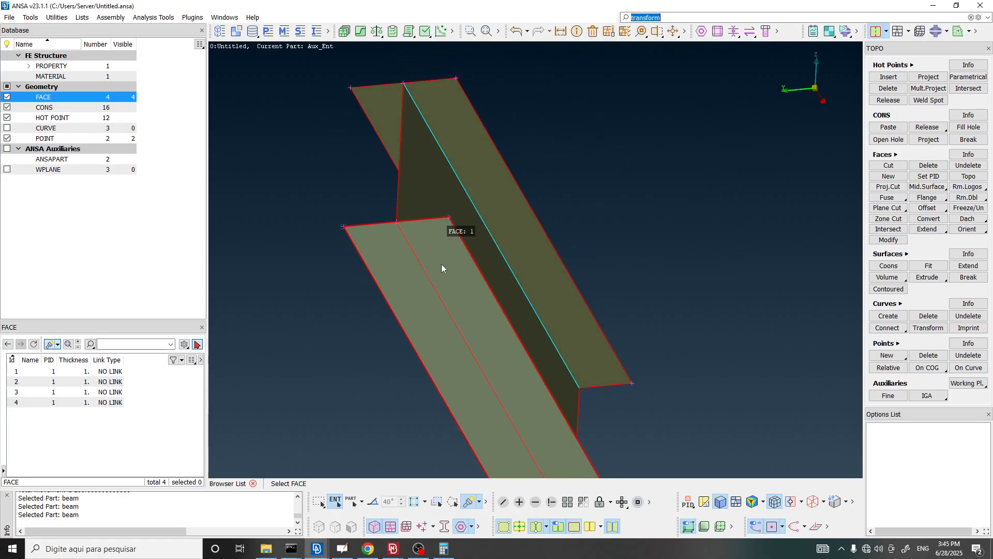
# - Project the web's lower longitudinal CONS onto the lower flange face to split the flange and connect it to the web
pyautogui.click(928, 140)
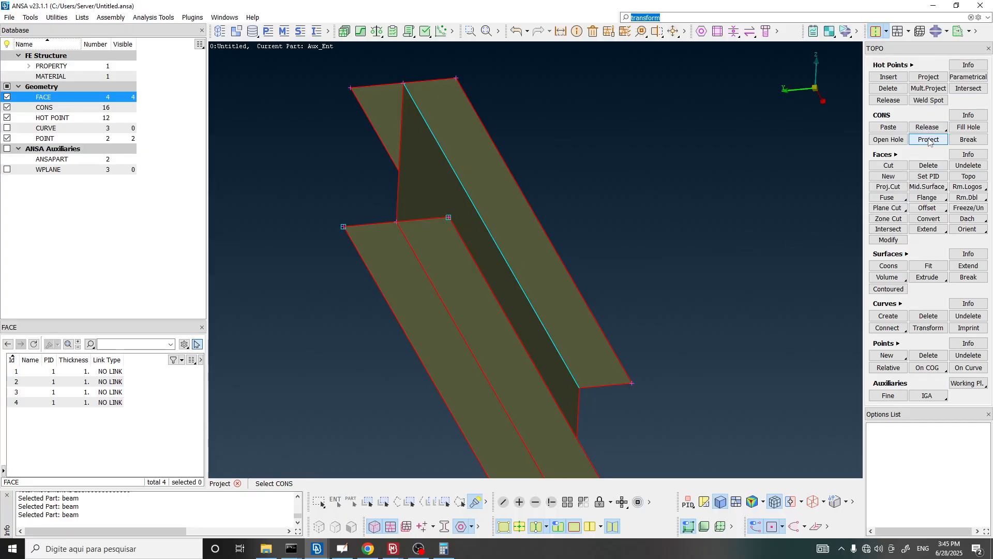
pyautogui.click(402, 242)
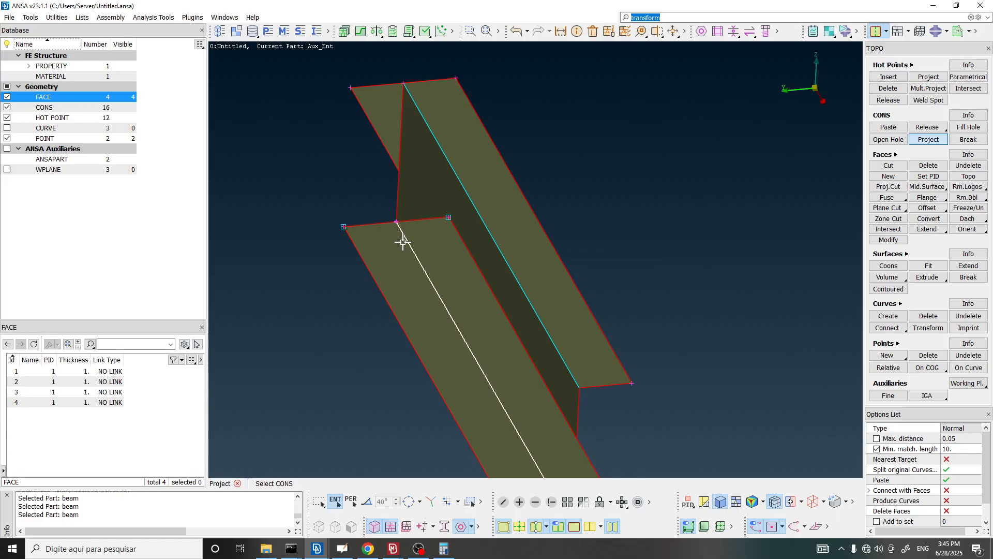
pyautogui.middleClick(403, 241)
pyautogui.click(392, 259)
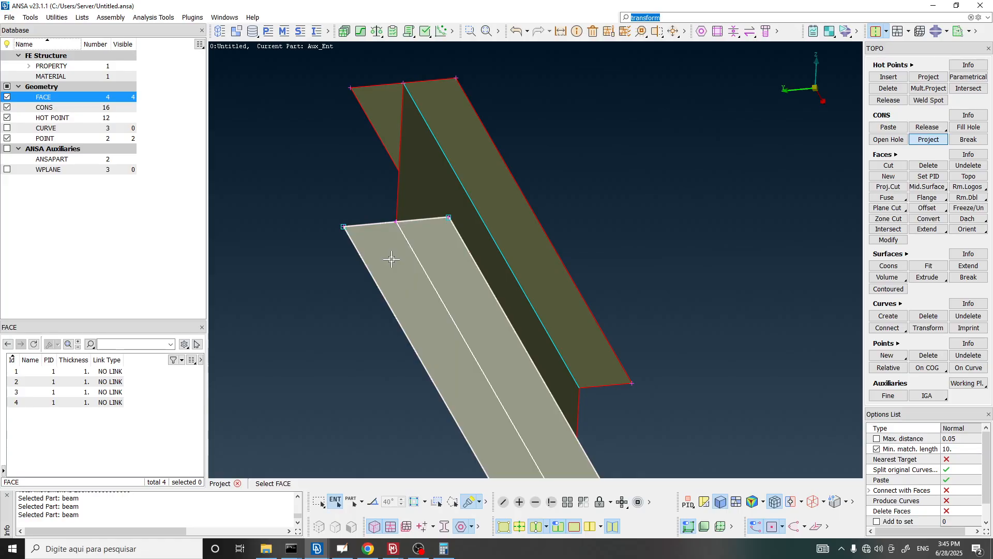
pyautogui.middleClick(391, 259)
pyautogui.middleClick(399, 232)
pyautogui.scroll(-3, 399, 233)
pyautogui.scroll(3, 412, 253)
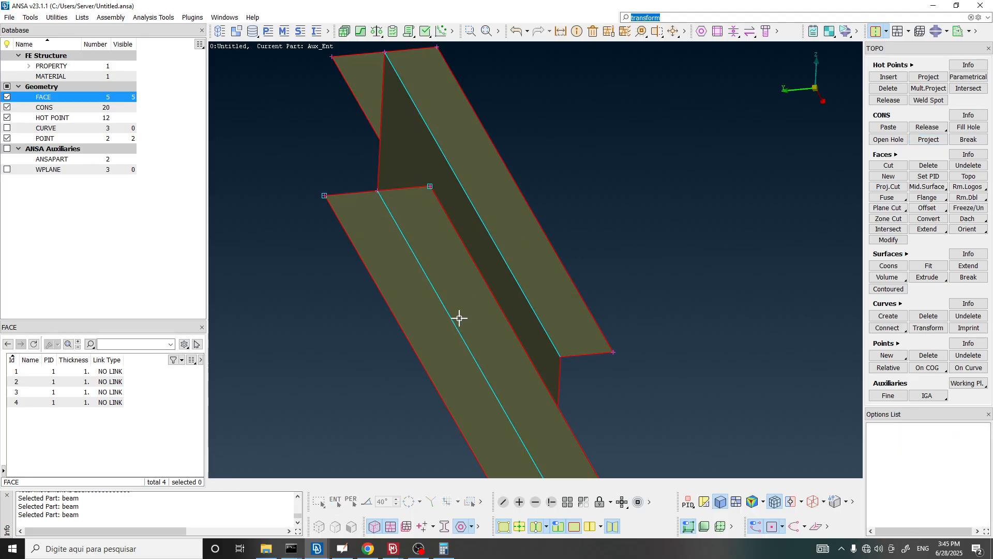
# - List the faces again and highlight the two lower flange halves and the web to inspect the completed split
pyautogui.keyDown('ctrl'); pyautogui.moveTo(457, 332); pyautogui.dragTo(457, 314, button='middle'); pyautogui.keyUp('ctrl')
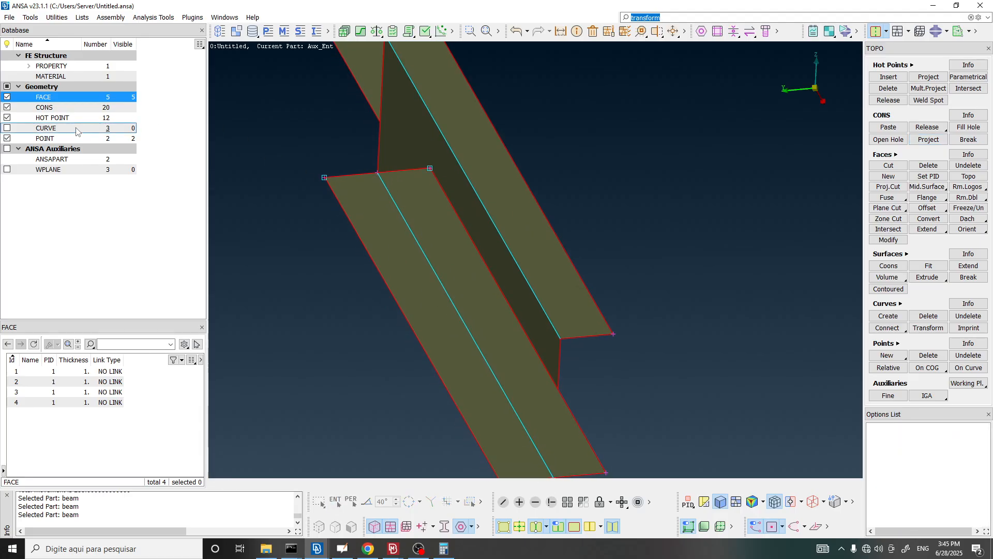
pyautogui.doubleClick(54, 98)
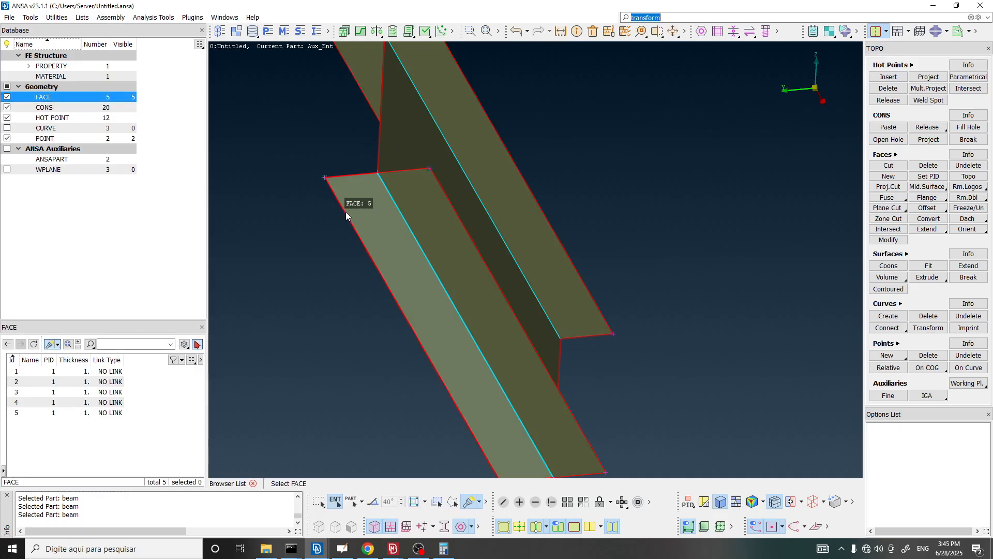
pyautogui.click(376, 204)
pyautogui.click(417, 194)
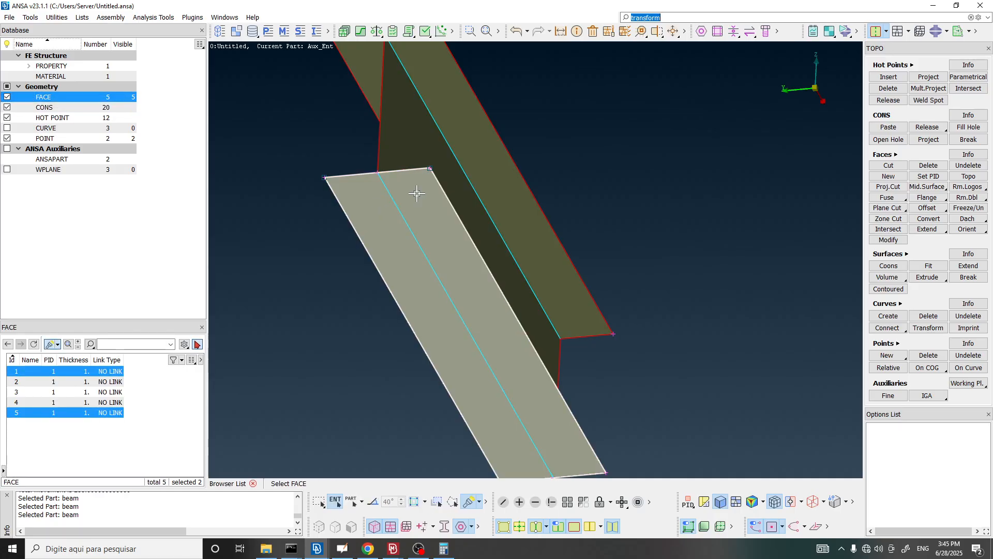
pyautogui.click(402, 143)
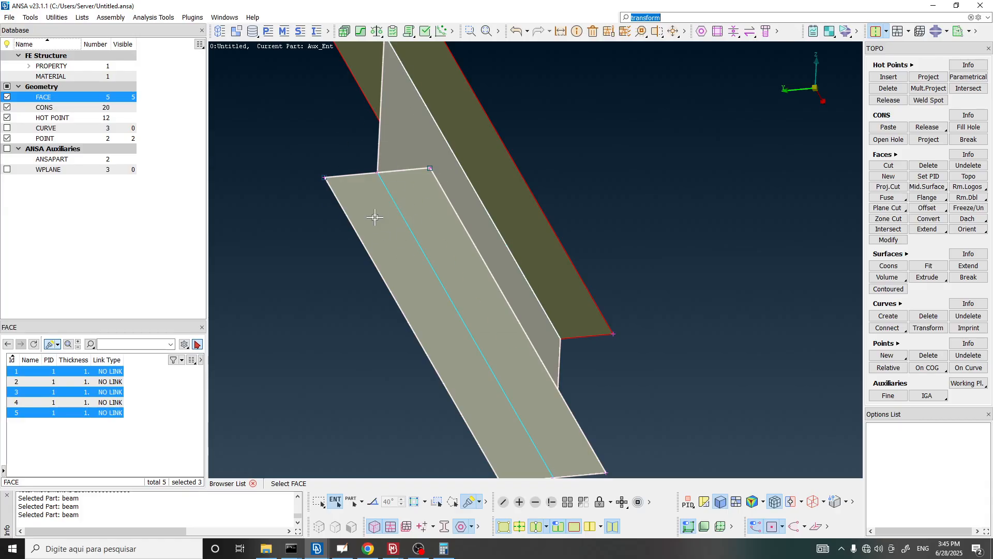
pyautogui.scroll(-4, 390, 196)
pyautogui.keyDown('ctrl'); pyautogui.moveTo(444, 235); pyautogui.dragTo(417, 275); pyautogui.keyUp('ctrl')
pyautogui.middleClick(360, 293)
pyautogui.keyDown('ctrl'); pyautogui.moveTo(360, 294); pyautogui.dragTo(388, 336); pyautogui.keyUp('ctrl')
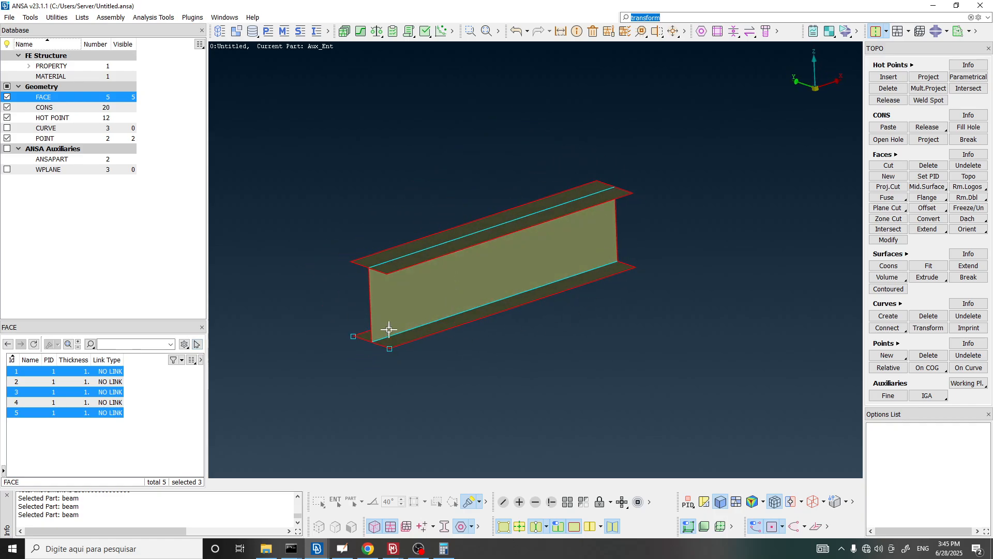
pyautogui.keyDown('ctrl'); pyautogui.moveTo(564, 274); pyautogui.dragTo(322, 300); pyautogui.keyUp('ctrl')
pyautogui.keyDown('ctrl'); pyautogui.moveTo(637, 255); pyautogui.dragTo(567, 250); pyautogui.keyUp('ctrl')
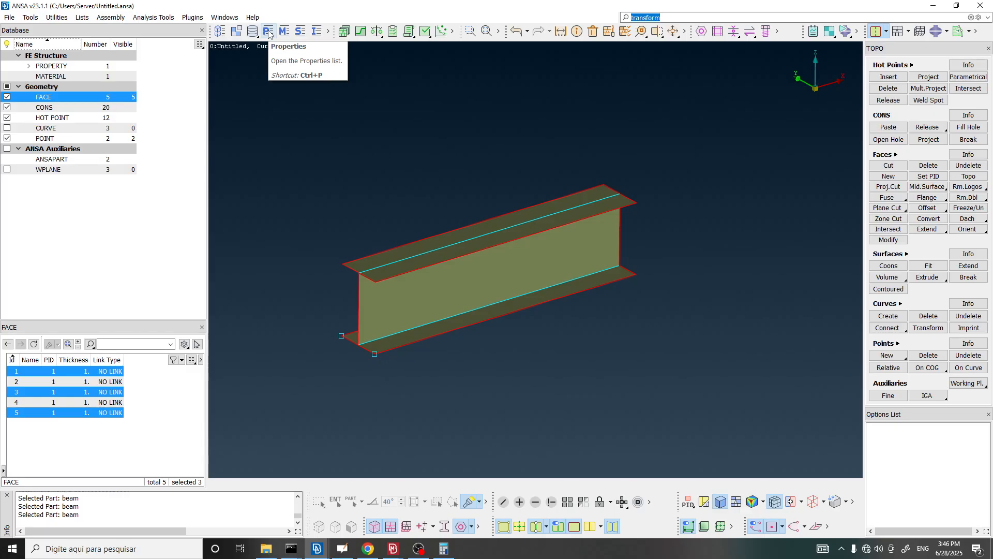
# - List the model's properties and highlight the faces assigned to the beam shell property
pyautogui.click(32, 18)
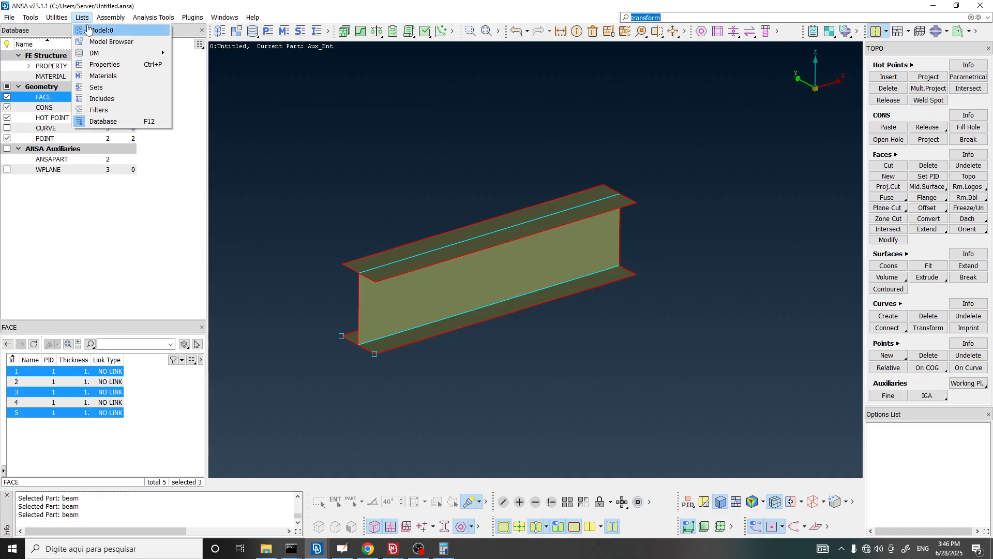
pyautogui.click(97, 66)
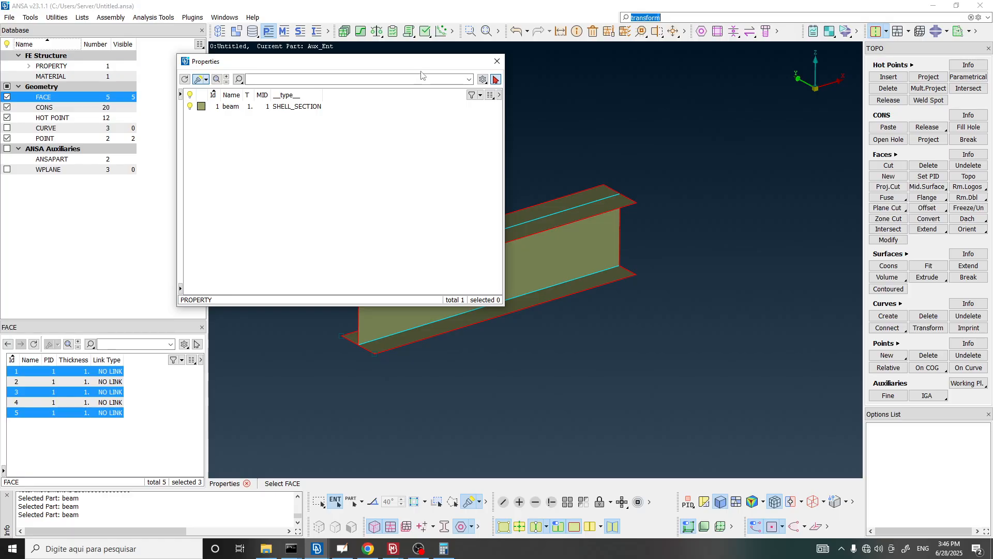
pyautogui.click(497, 61)
pyautogui.click(268, 32)
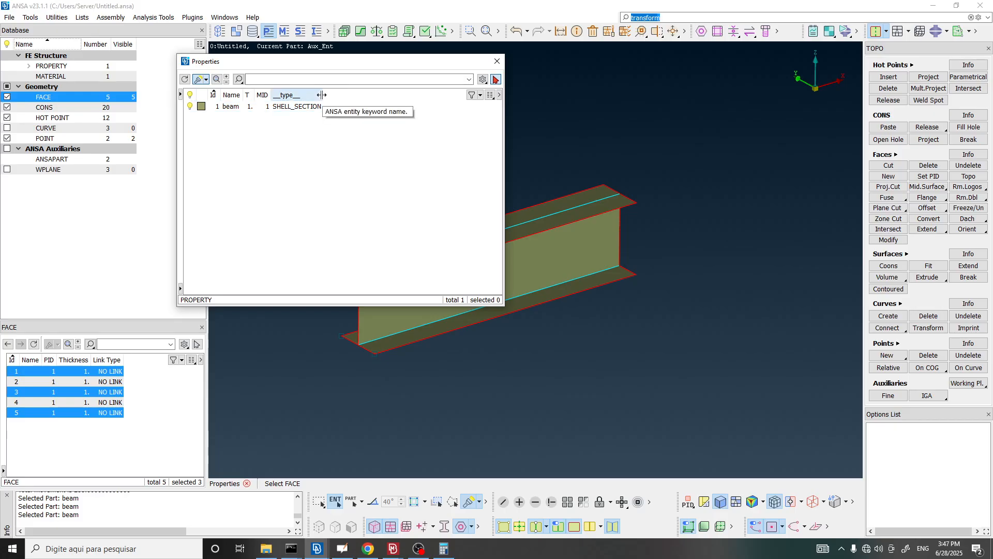
pyautogui.click(231, 109)
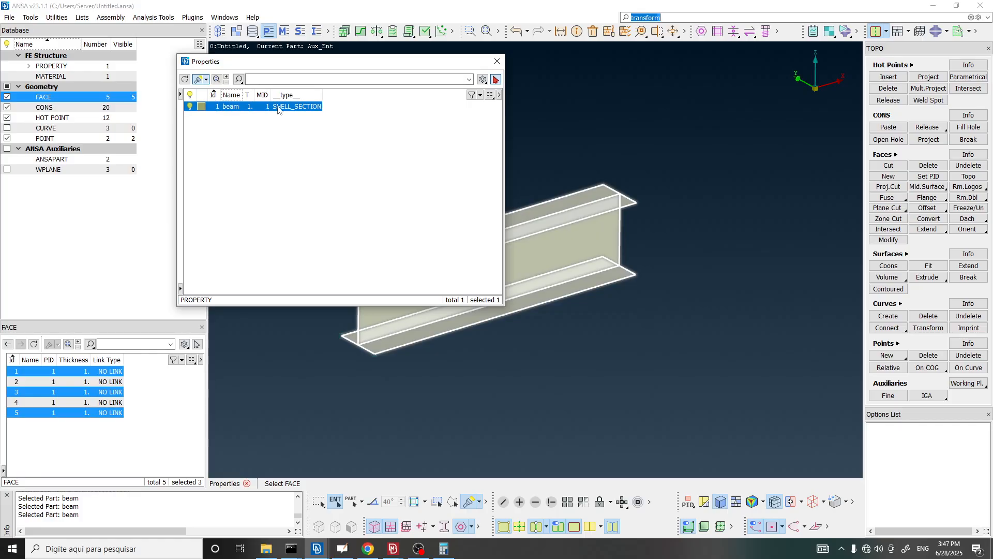
pyautogui.moveTo(335, 62); pyautogui.dragTo(230, 67)
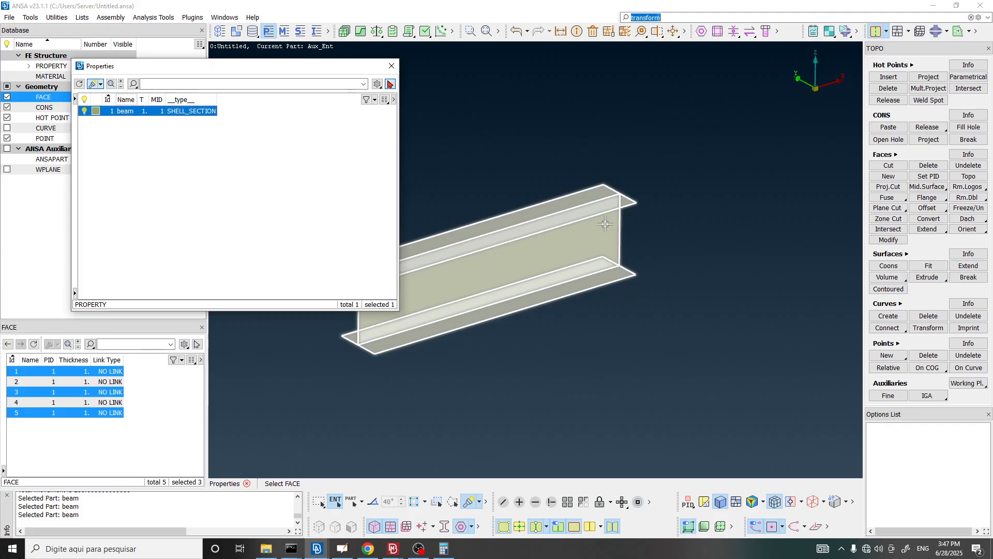
pyautogui.click(244, 129)
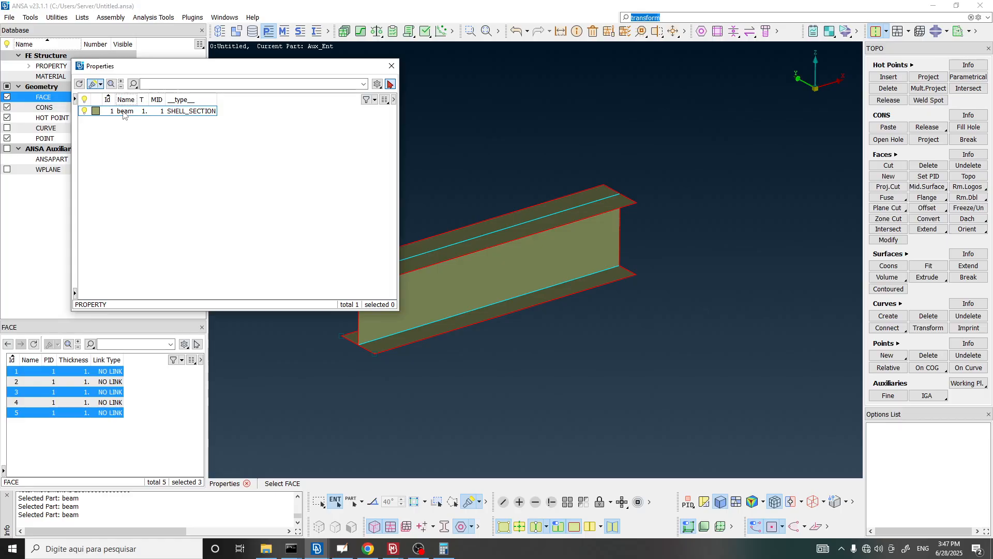
# - Open the beam shell section property and examine its material ID, thickness and element type options
pyautogui.doubleClick(140, 115)
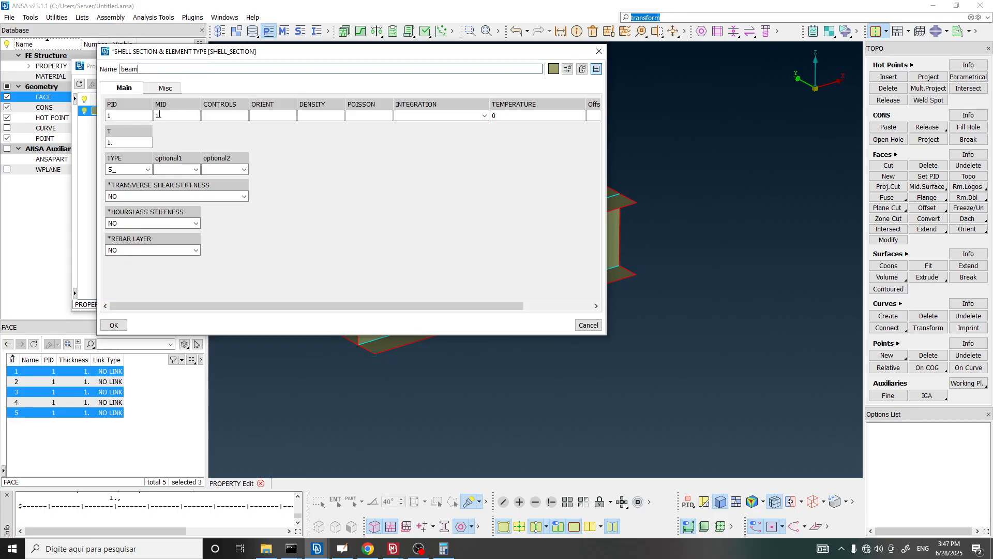
pyautogui.click(119, 144)
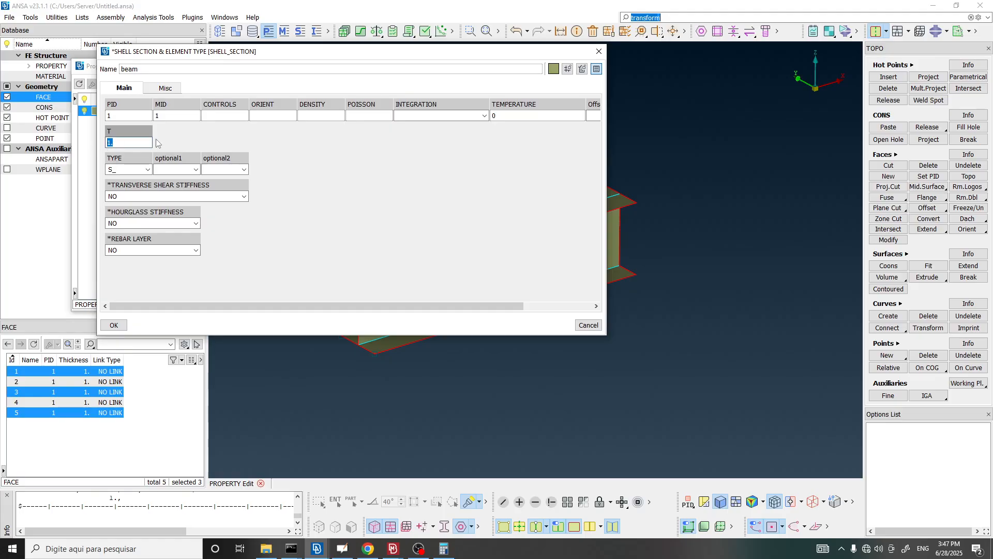
pyautogui.click(178, 117)
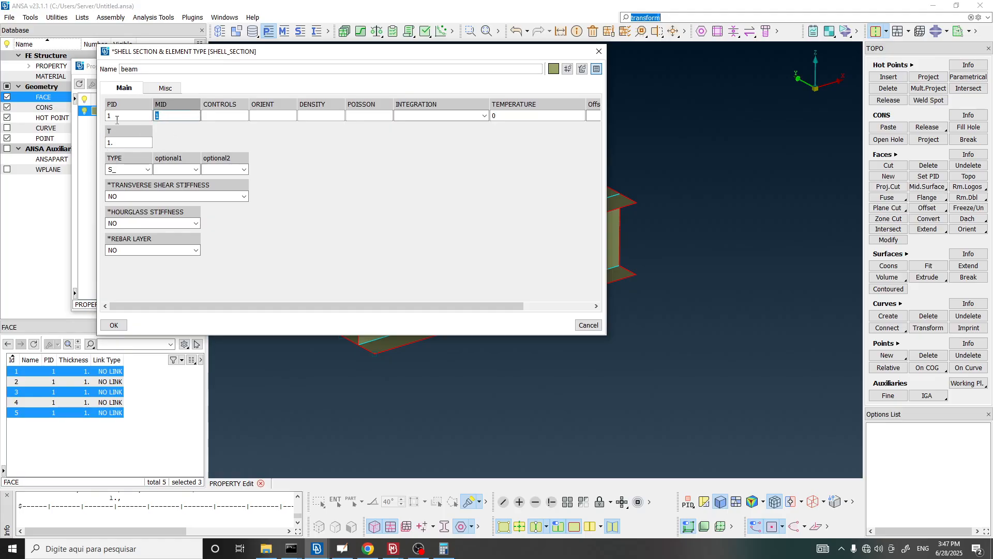
pyautogui.click(174, 115)
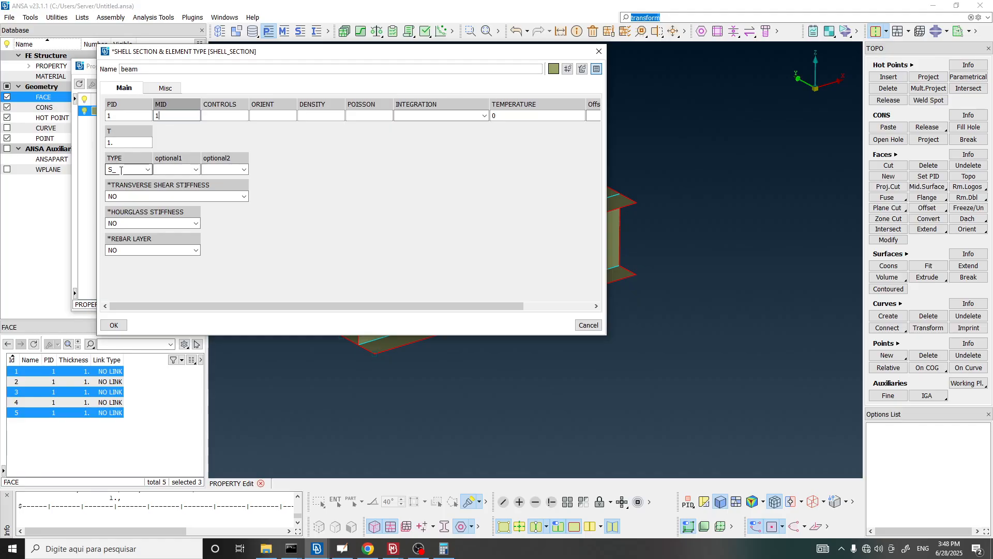
pyautogui.click(148, 169)
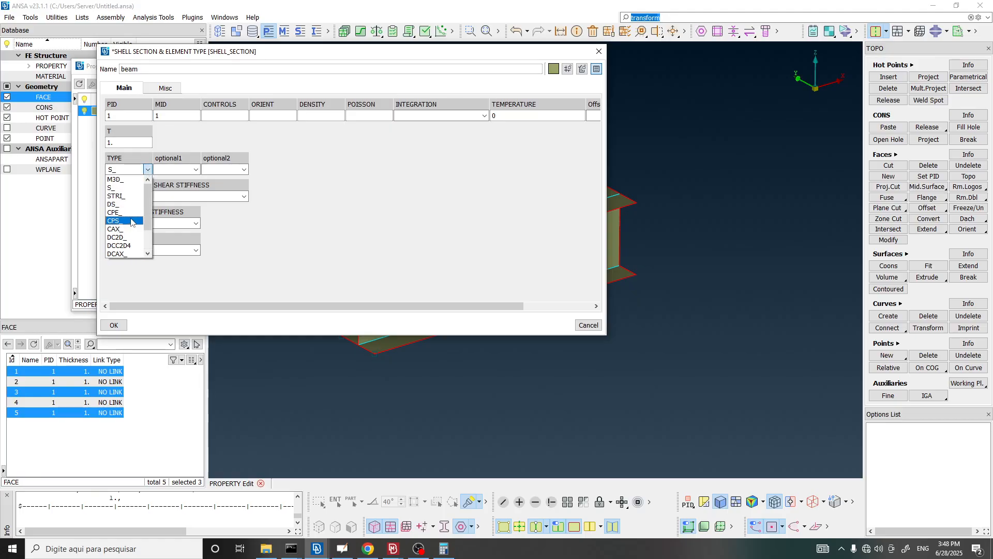
pyautogui.click(147, 170)
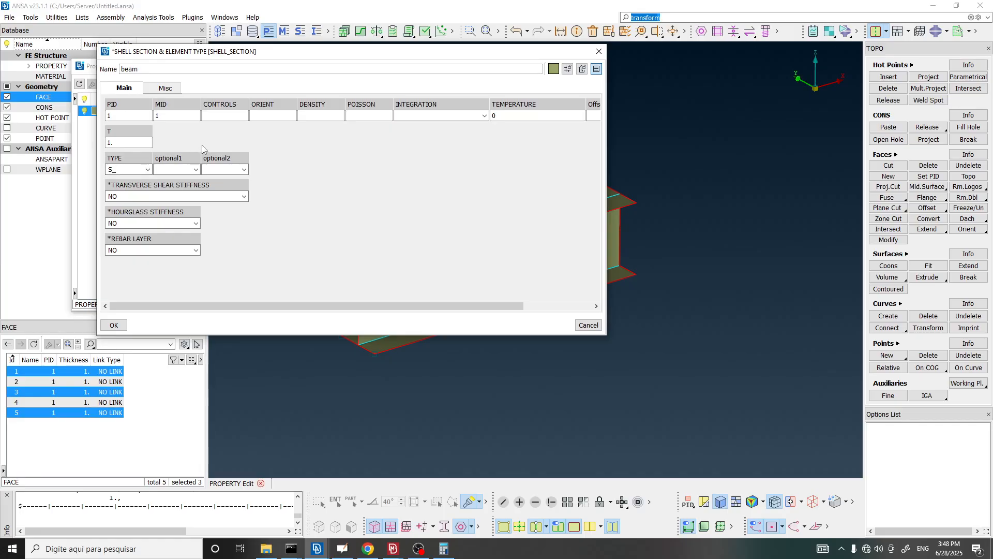
pyautogui.moveTo(310, 54); pyautogui.dragTo(275, 64)
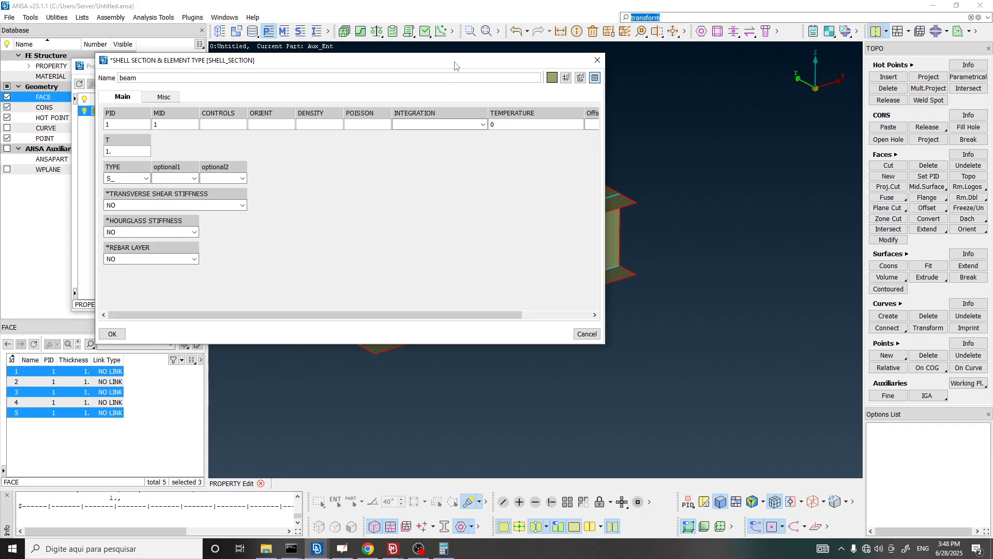
pyautogui.moveTo(460, 65)
pyautogui.mouseDown()
pyautogui.moveTo(520, 111)
pyautogui.moveTo(471, 72)
pyautogui.mouseUp()
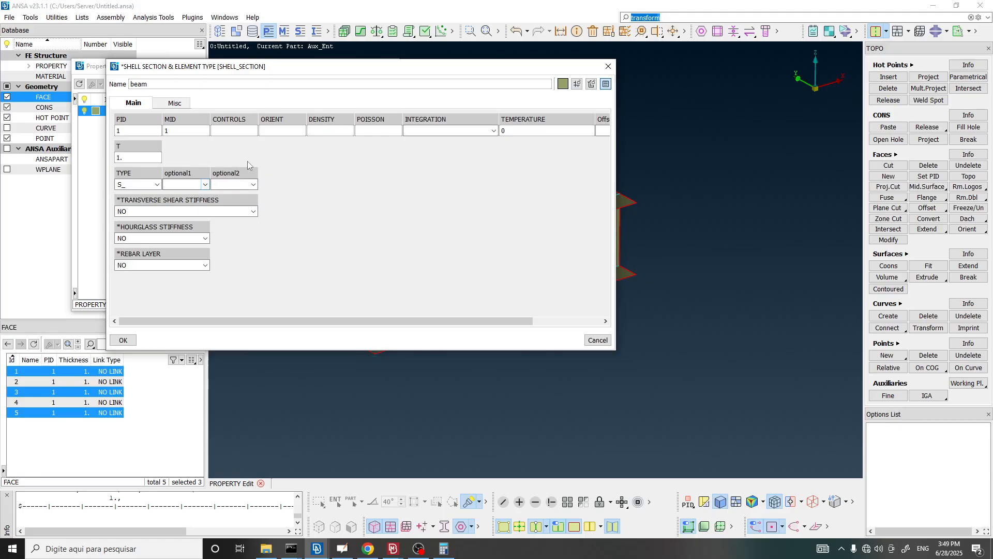
pyautogui.moveTo(368, 73); pyautogui.dragTo(395, 76)
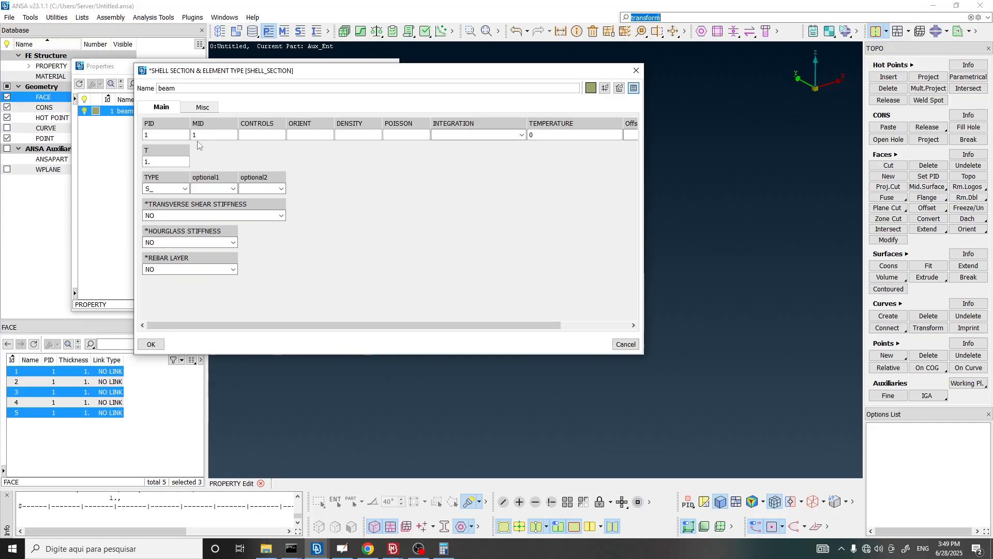
pyautogui.click(152, 162)
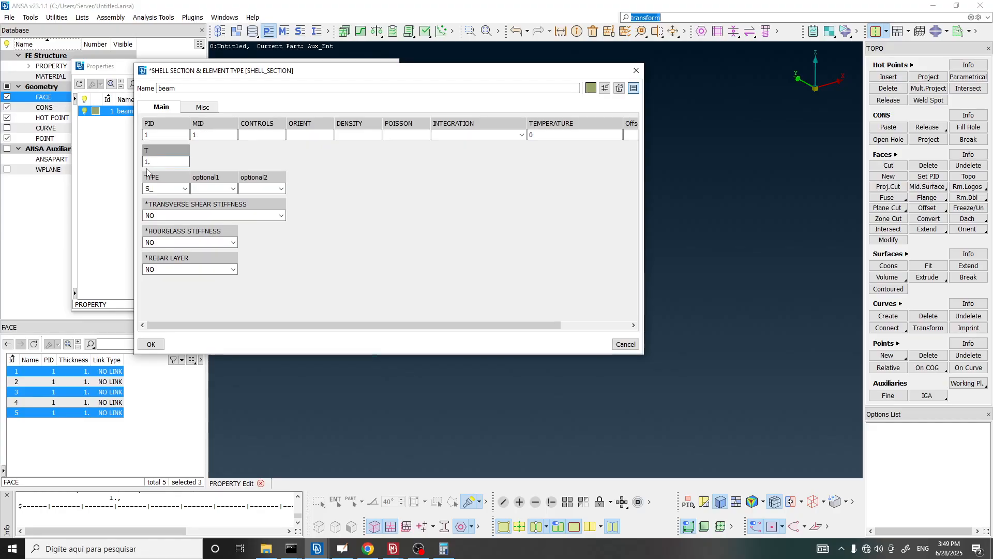
pyautogui.doubleClick(147, 162)
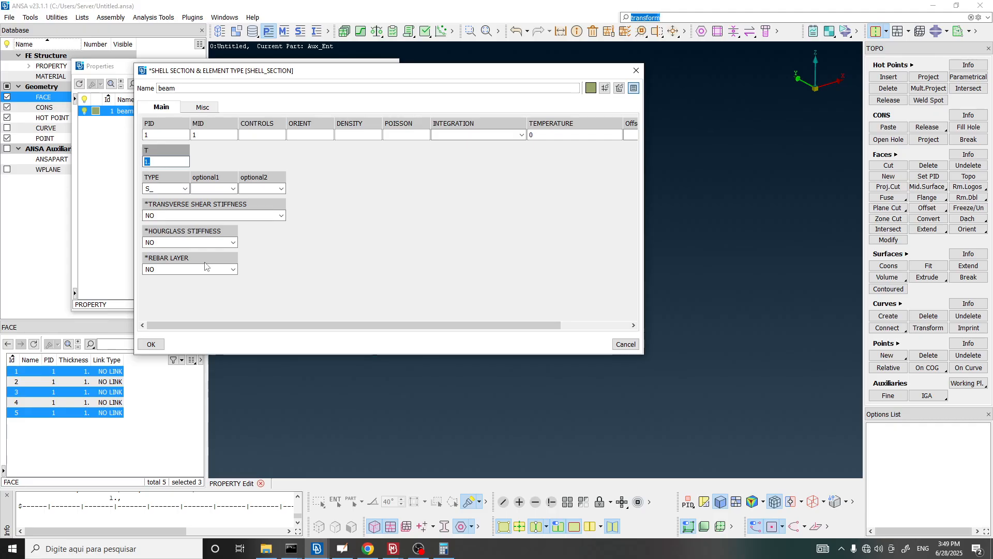
# - Switch to Chrome and look up the beam's web and flange thicknesses in Table 2 of shi2008.pdf
pyautogui.click(369, 549)
pyautogui.keyDown('ctrl'); pyautogui.scroll(-2, 646, 303); pyautogui.keyUp('ctrl')
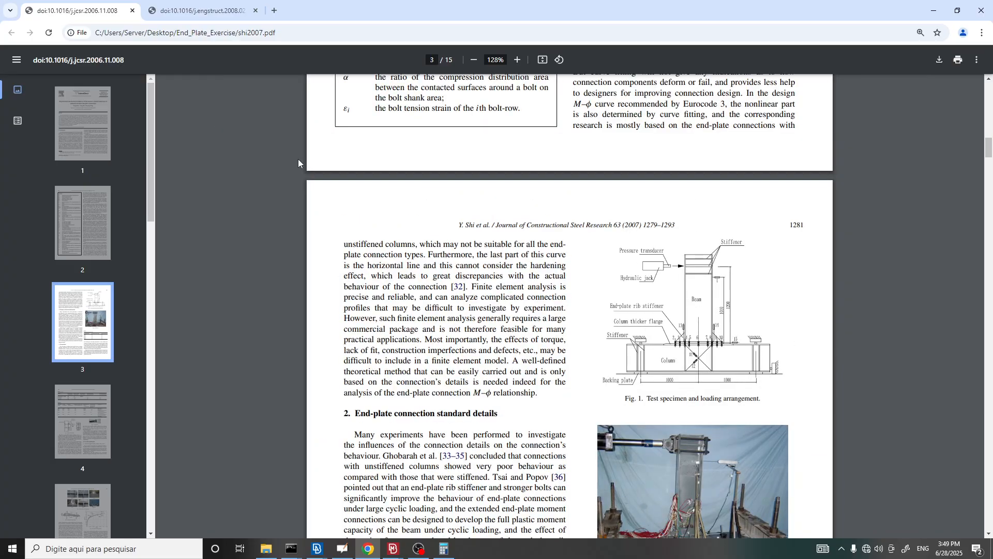
pyautogui.click(207, 10)
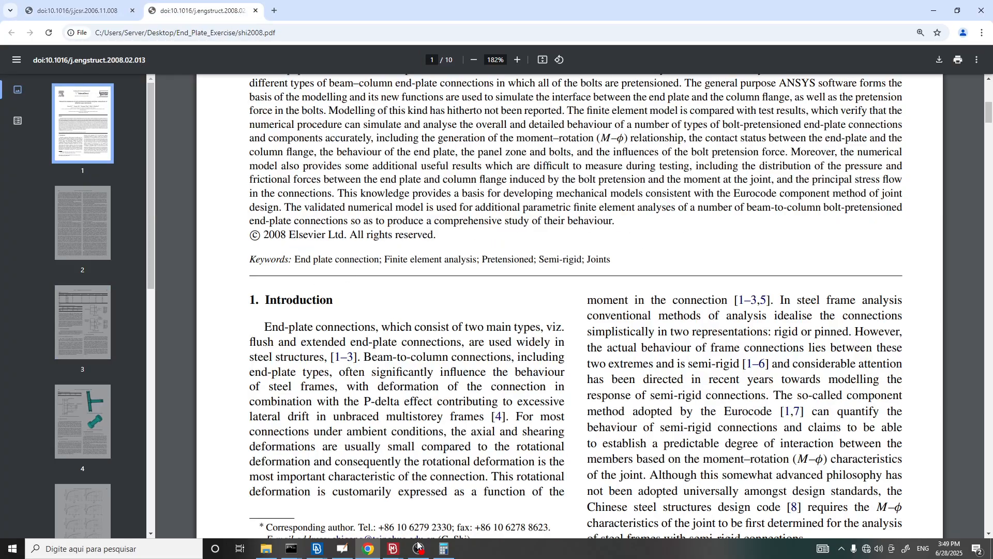
pyautogui.scroll(-15, 393, 321)
pyautogui.scroll(-12, 423, 309)
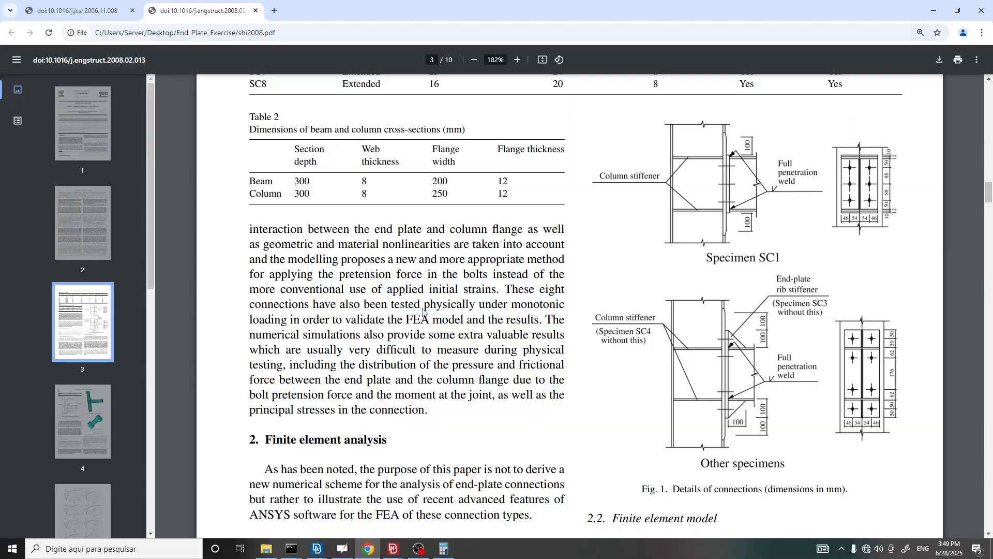
pyautogui.scroll(1, 350, 278)
pyautogui.keyDown('ctrl'); pyautogui.scroll(1, 252, 291); pyautogui.keyUp('ctrl')
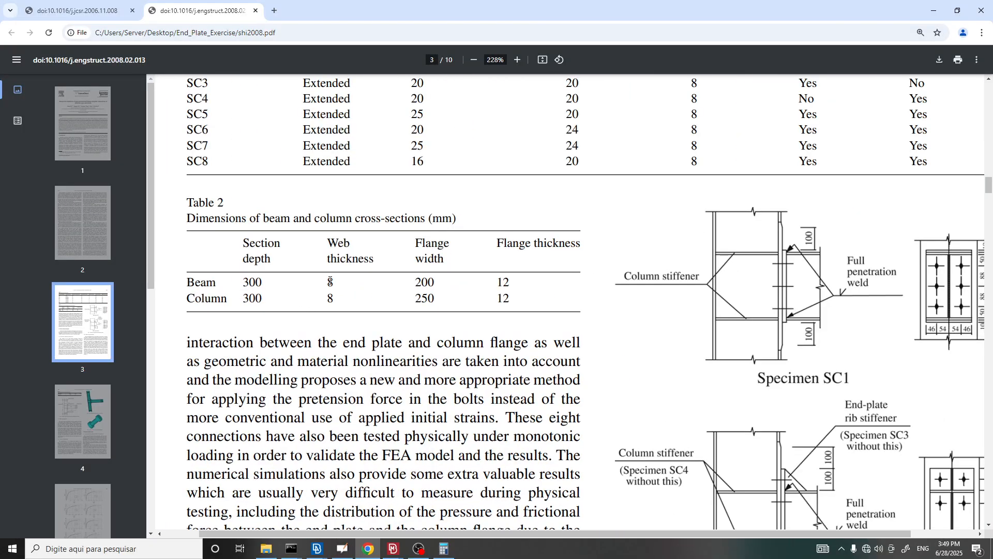
pyautogui.doubleClick(330, 282)
pyautogui.moveTo(486, 282); pyautogui.dragTo(523, 280)
pyautogui.doubleClick(328, 282)
pyautogui.doubleClick(503, 282)
# - Return to the I-beam model in ANSA and rename the open shell section property beam_web
pyautogui.click(322, 554)
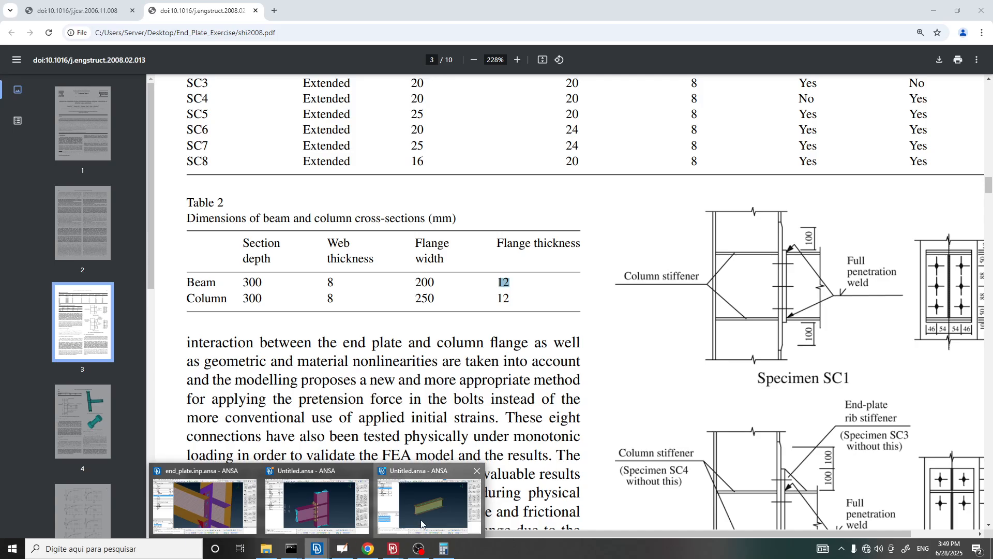
pyautogui.click(430, 505)
pyautogui.doubleClick(166, 88)
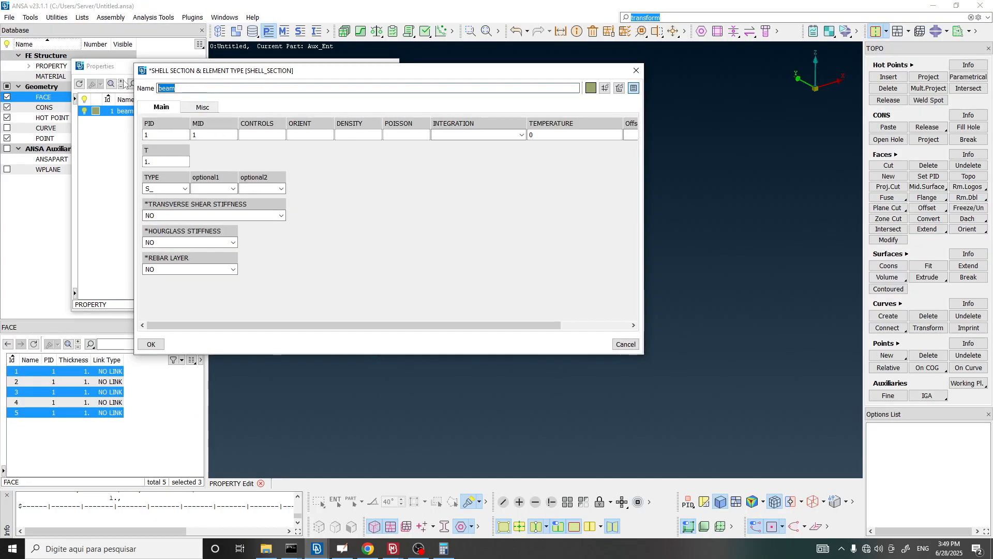
pyautogui.write('web')
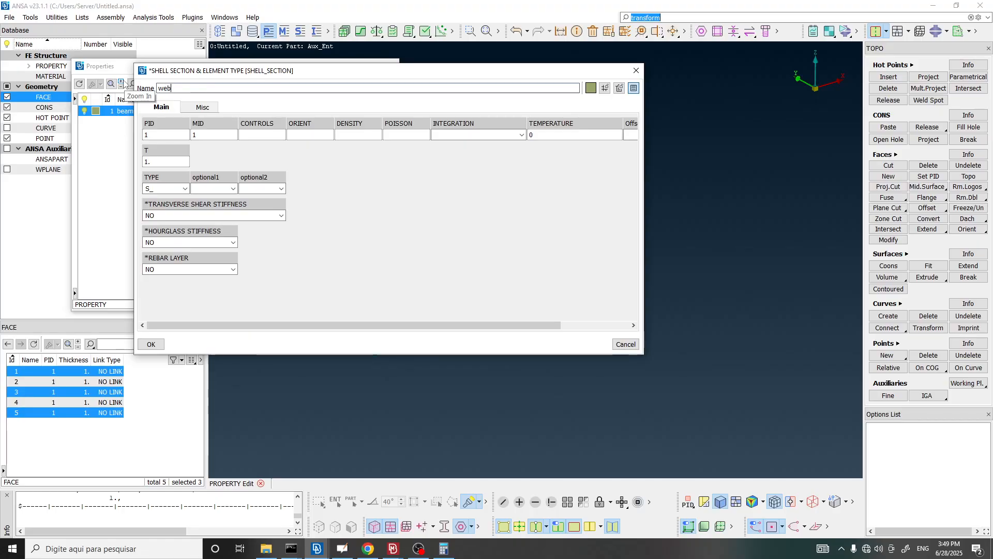
pyautogui.hotkey('alt', 'Tab')
pyautogui.hotkey('alt', 'Tab')
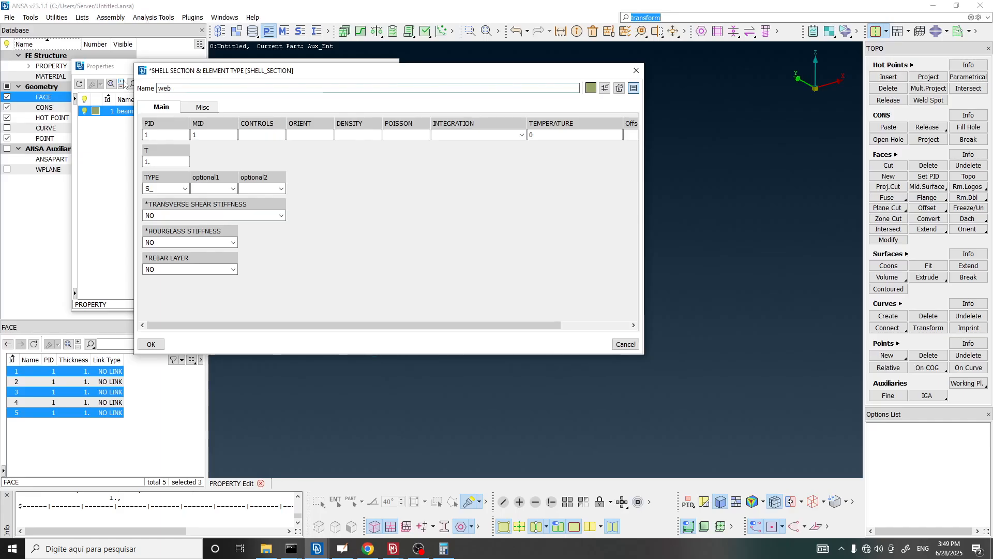
pyautogui.doubleClick(159, 87)
pyautogui.write('meam_')
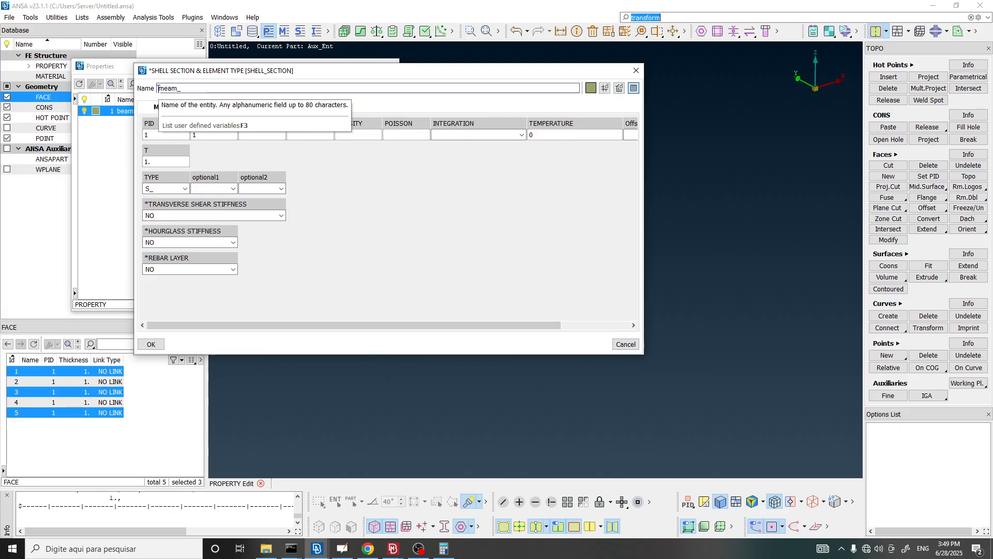
pyautogui.write('web')
pyautogui.press('Delete')
pyautogui.write('b')
# - Set the beam_web property's thickness to 8 after checking the paper's beam web thickness, and save the property
pyautogui.moveTo(181, 161); pyautogui.dragTo(130, 157)
pyautogui.write('8')
pyautogui.hotkey('alt', 'Tab')
pyautogui.doubleClick(330, 281)
pyautogui.hotkey('alt', 'Tab')
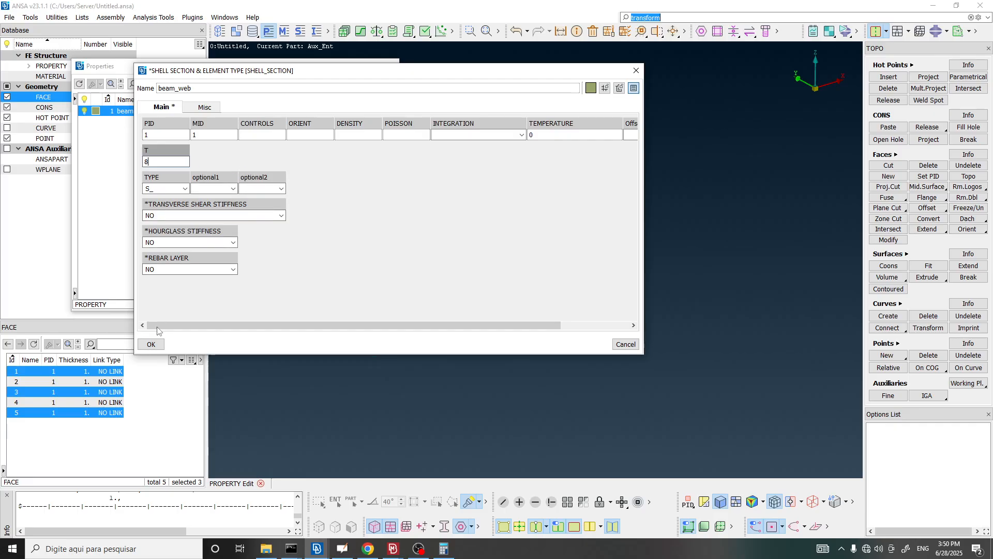
pyautogui.click(154, 344)
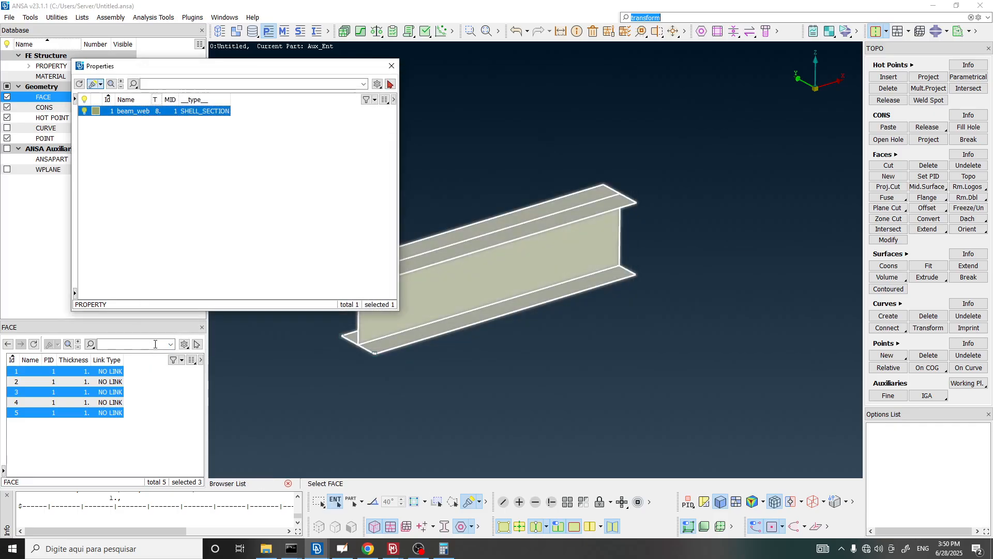
pyautogui.click(202, 181)
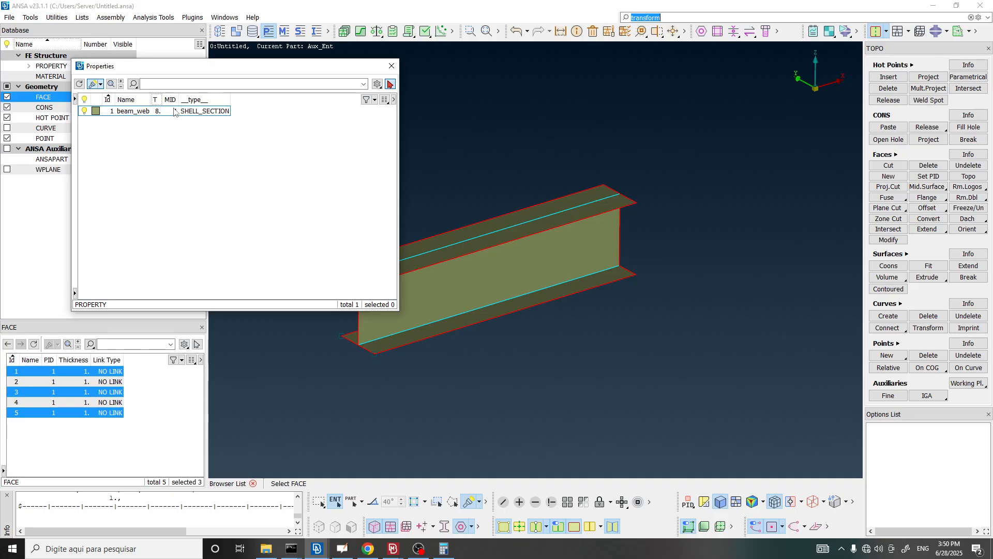
# - Copy the beam_web shell section property and name the copy beam_flange
pyautogui.rightClick(144, 113)
pyautogui.rightClick(139, 112)
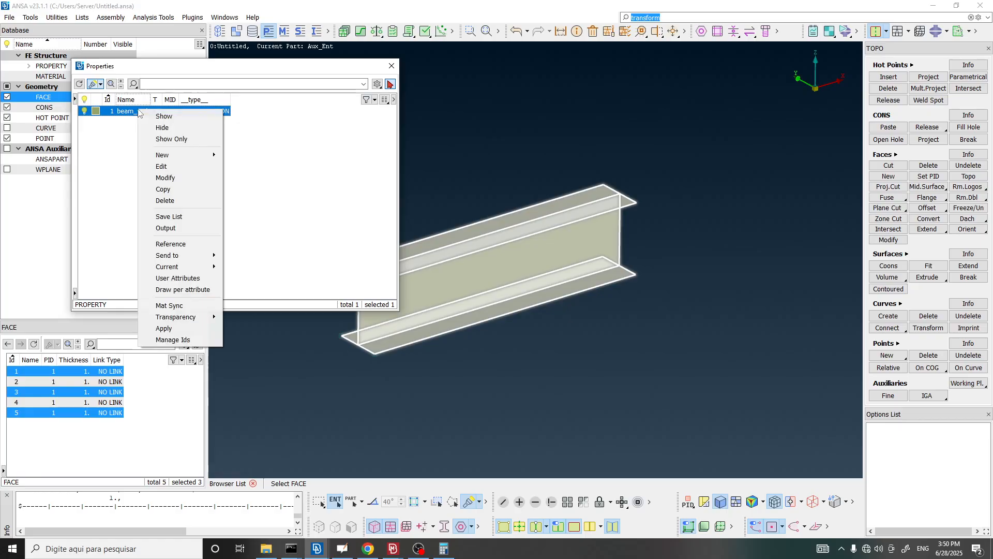
pyautogui.click(173, 189)
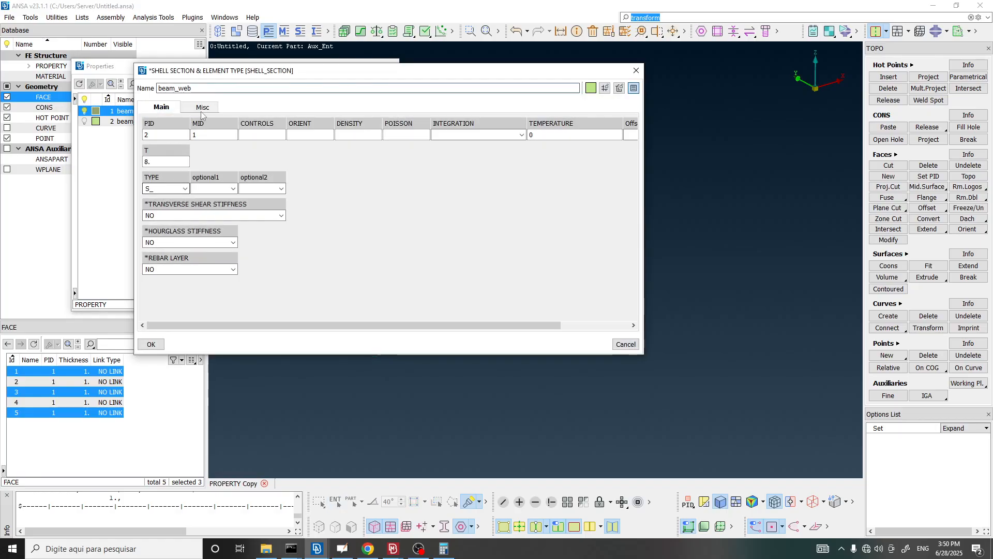
pyautogui.doubleClick(192, 87)
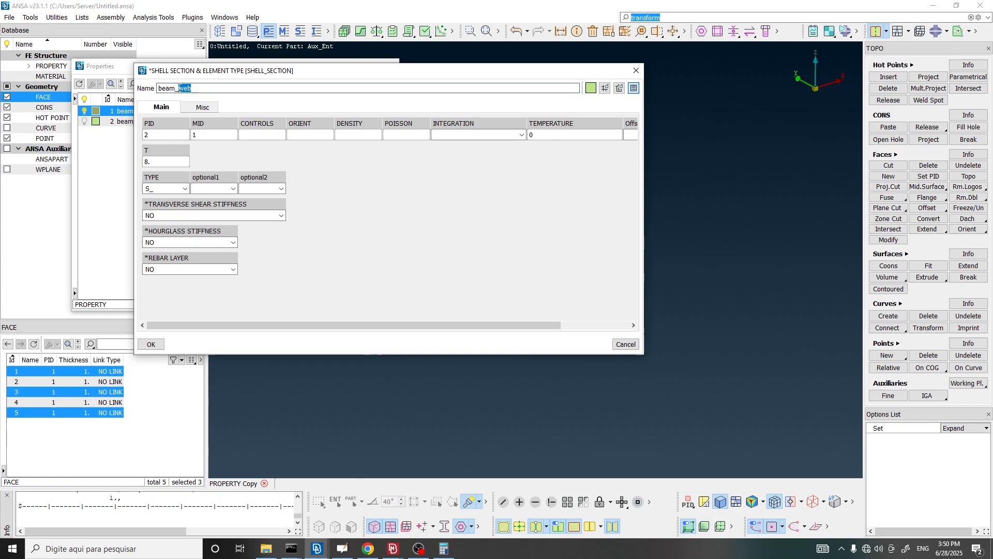
pyautogui.write('flang')
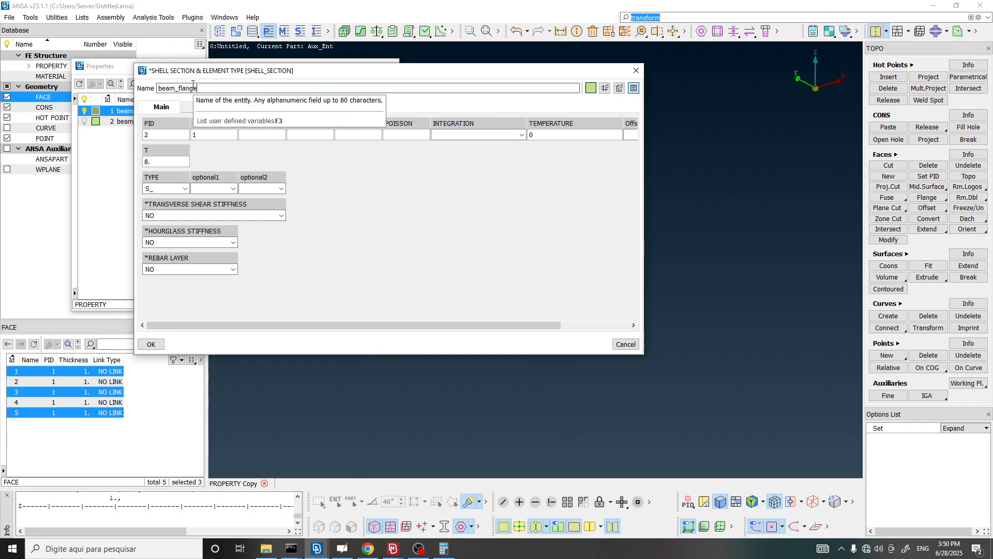
# - Set the beam_flange property's thickness to 12, save it and close the property list
pyautogui.moveTo(164, 161); pyautogui.dragTo(87, 161)
pyautogui.write('12')
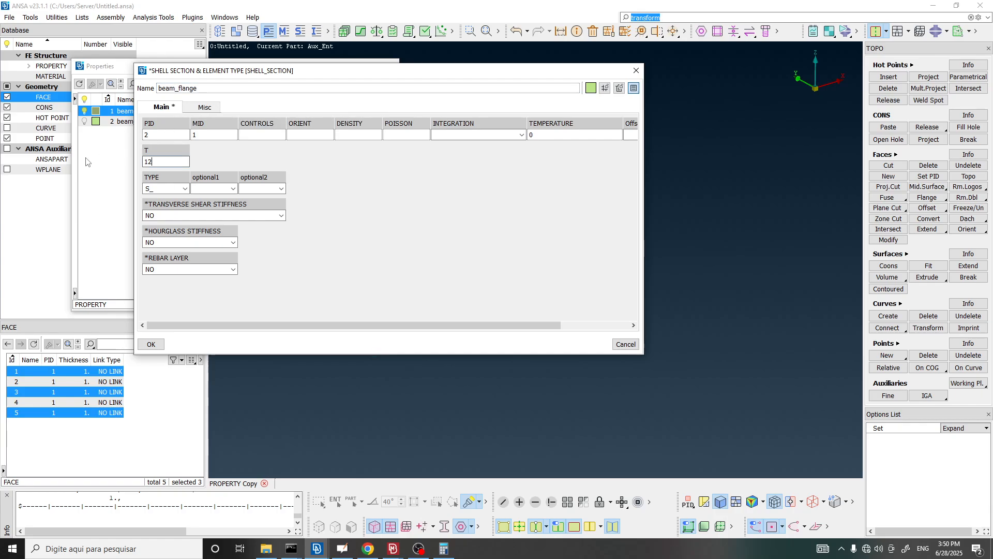
pyautogui.moveTo(158, 135); pyautogui.dragTo(132, 134)
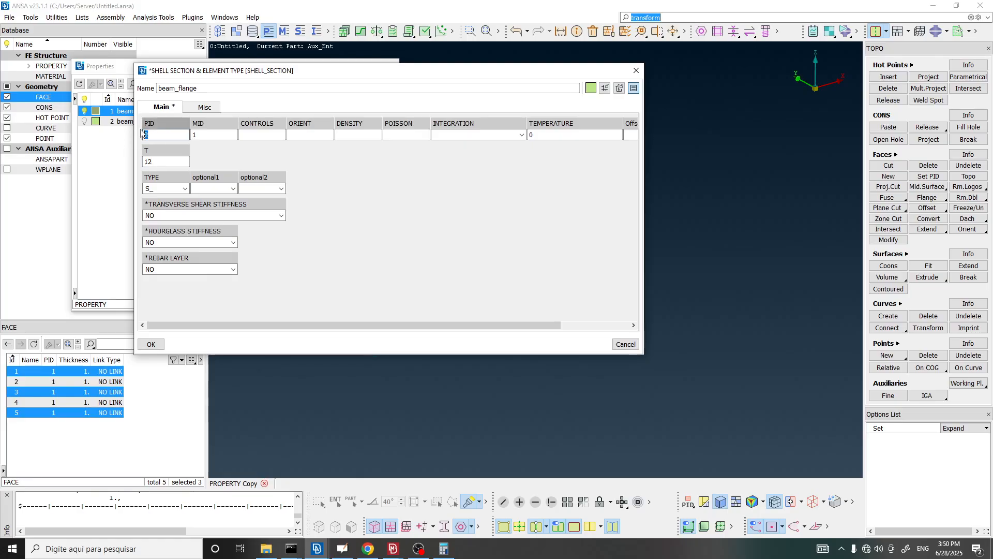
pyautogui.moveTo(183, 73); pyautogui.dragTo(305, 61)
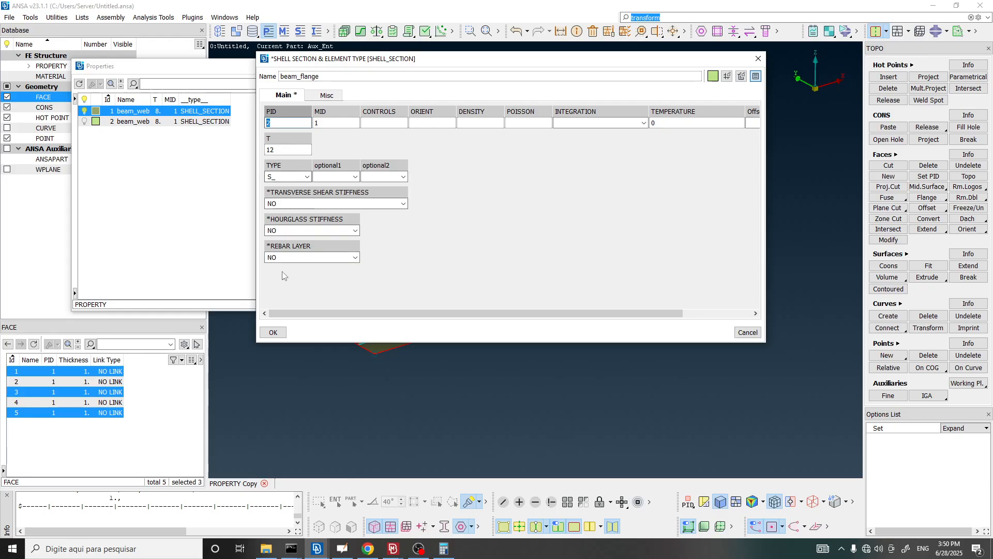
pyautogui.click(274, 332)
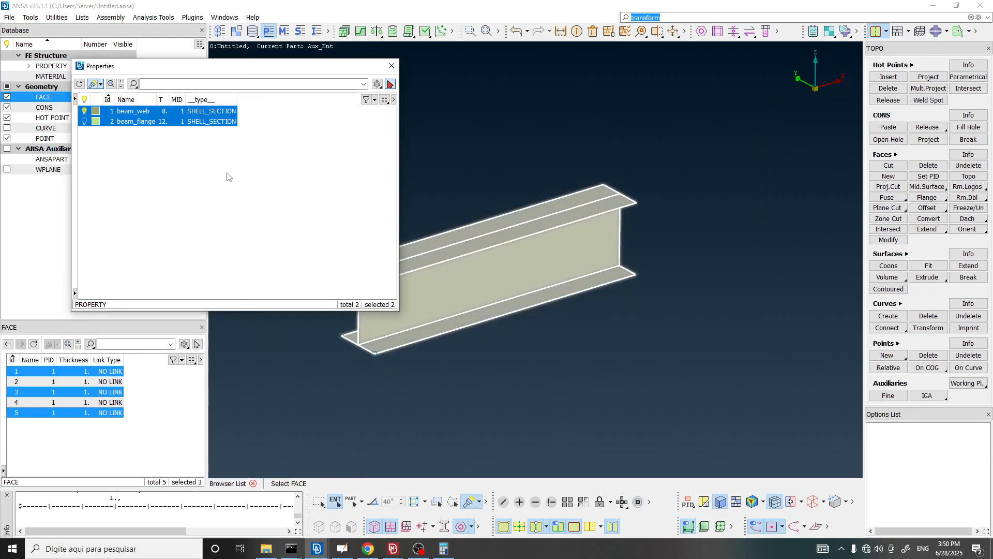
pyautogui.click(137, 123)
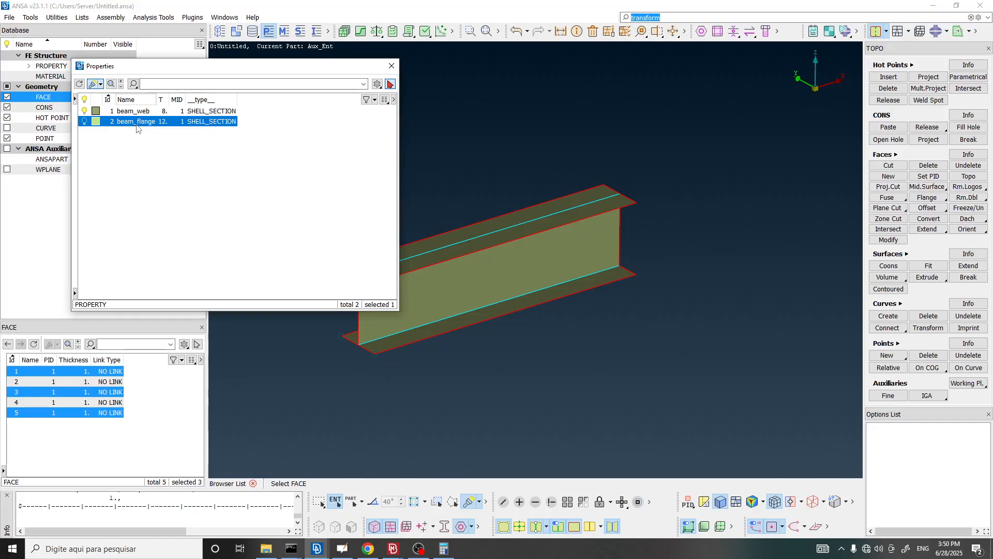
pyautogui.scroll(3, 469, 234)
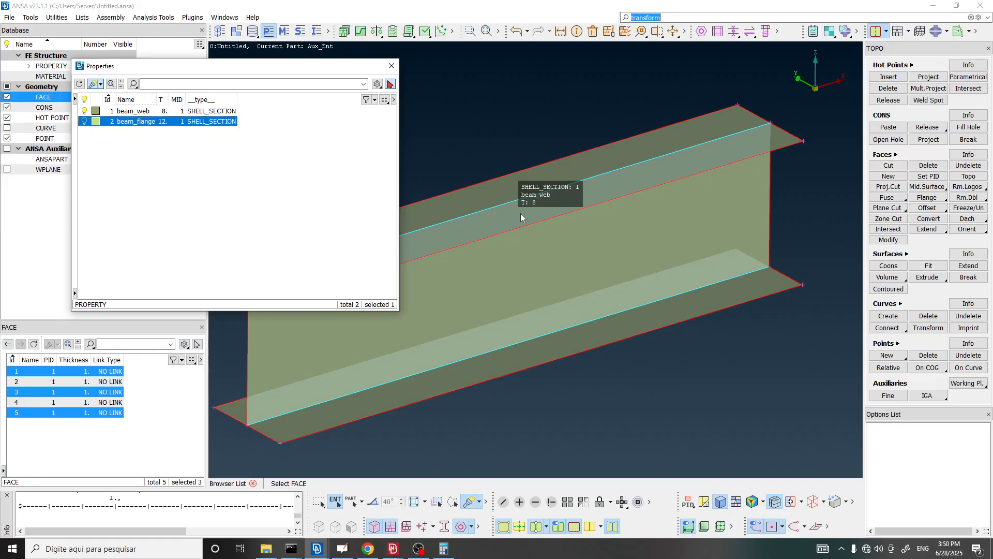
pyautogui.scroll(-4, 517, 217)
pyautogui.click(392, 65)
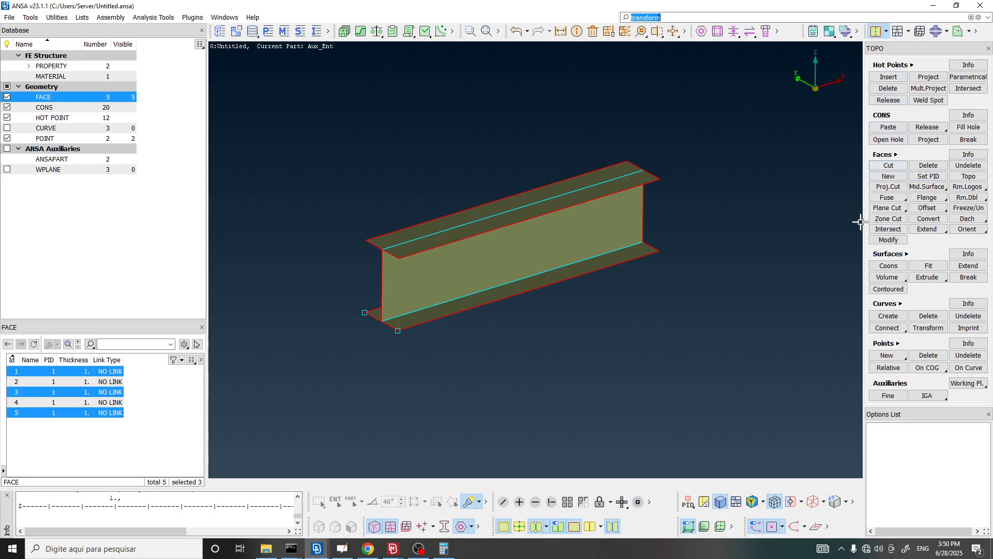
# - Assign the beam_flange property to the upper and lower flange faces of the I-beam with Set PID
pyautogui.click(928, 177)
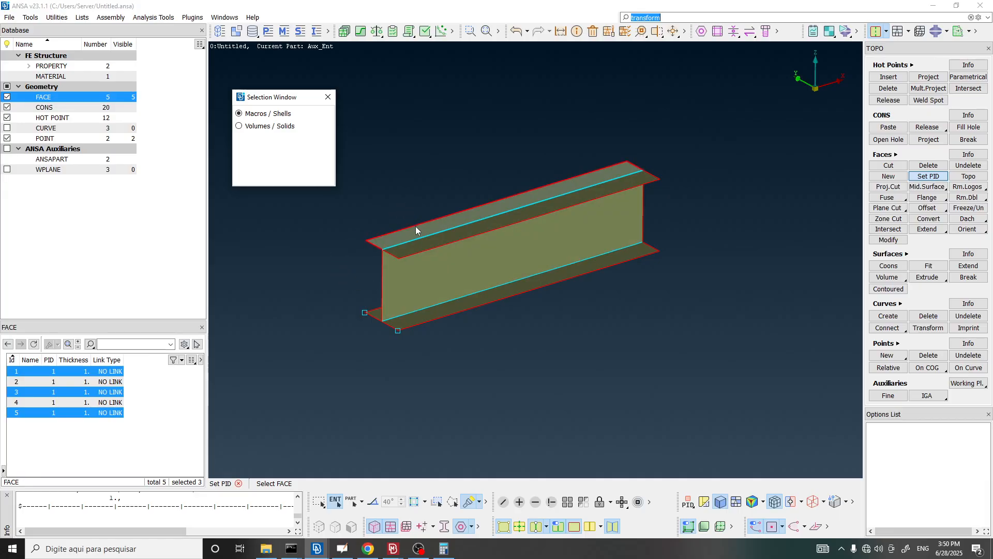
pyautogui.click(435, 240)
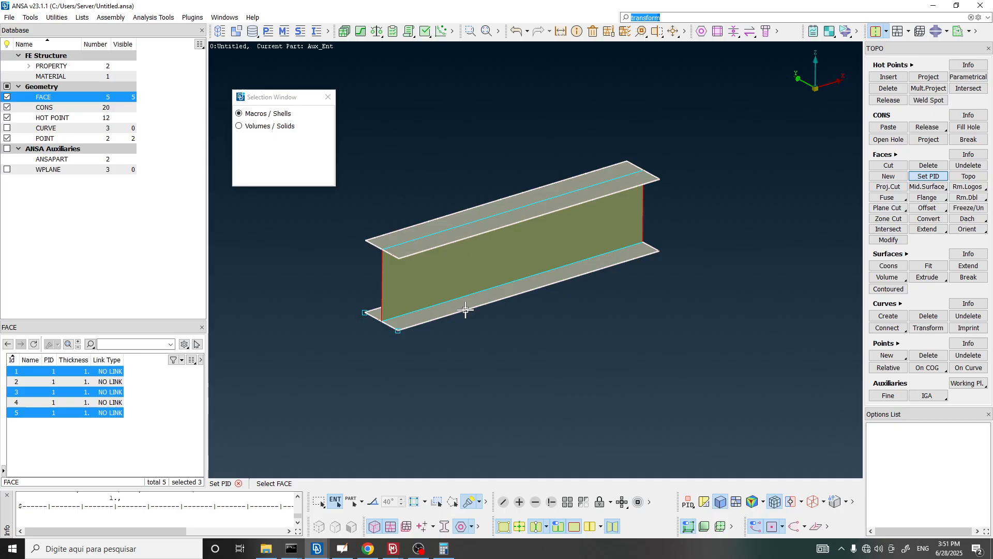
pyautogui.middleClick(464, 137)
pyautogui.moveTo(326, 101); pyautogui.dragTo(266, 45)
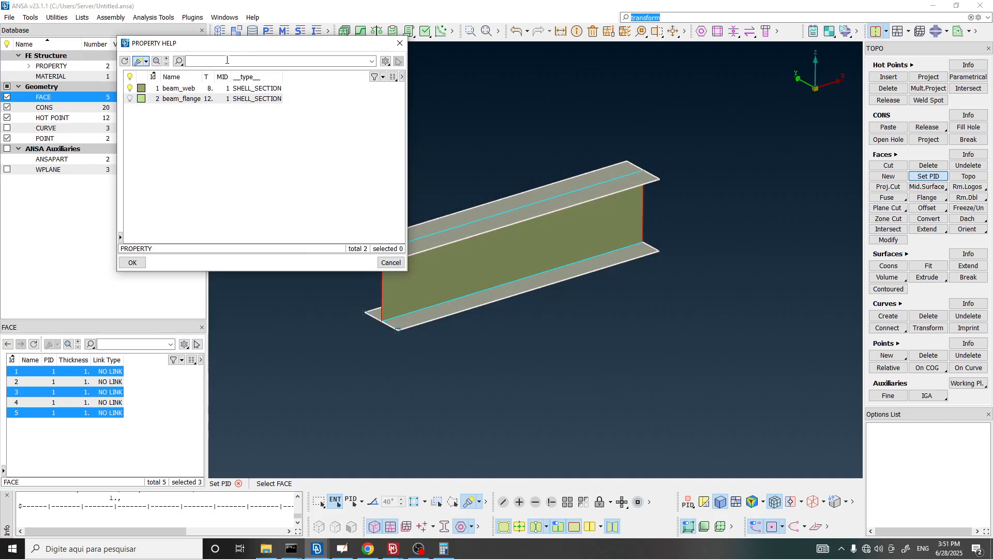
pyautogui.click(173, 99)
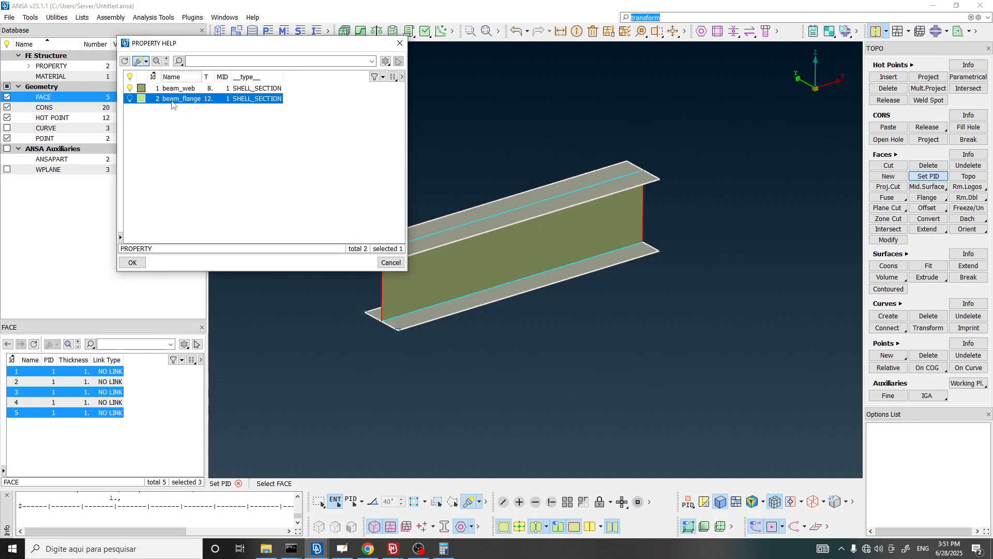
pyautogui.middleClick(195, 106)
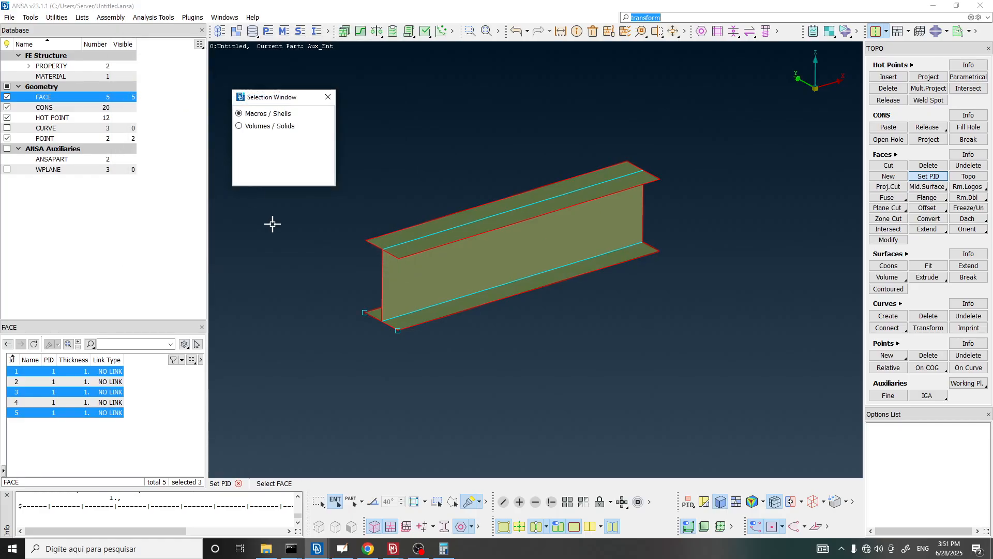
pyautogui.scroll(5, 370, 229)
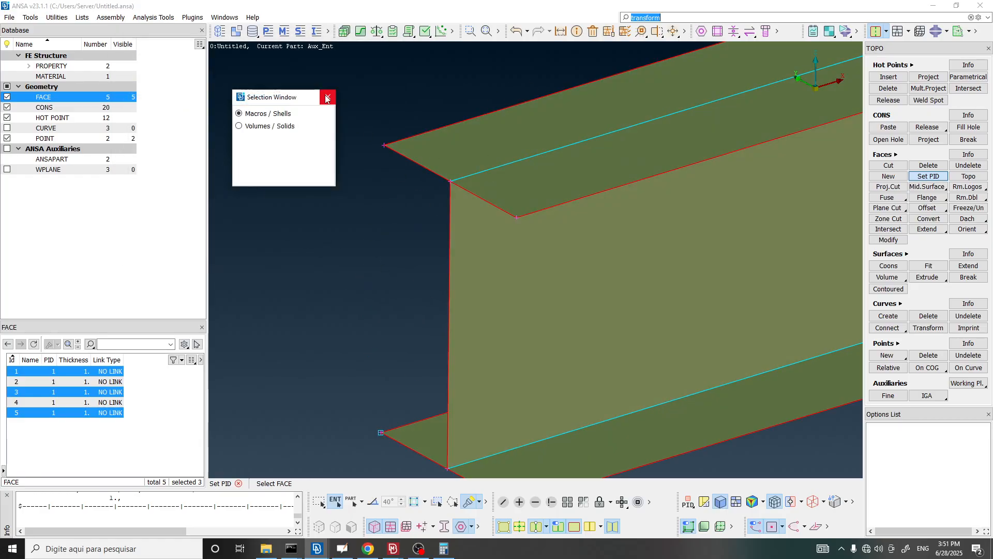
pyautogui.click(327, 99)
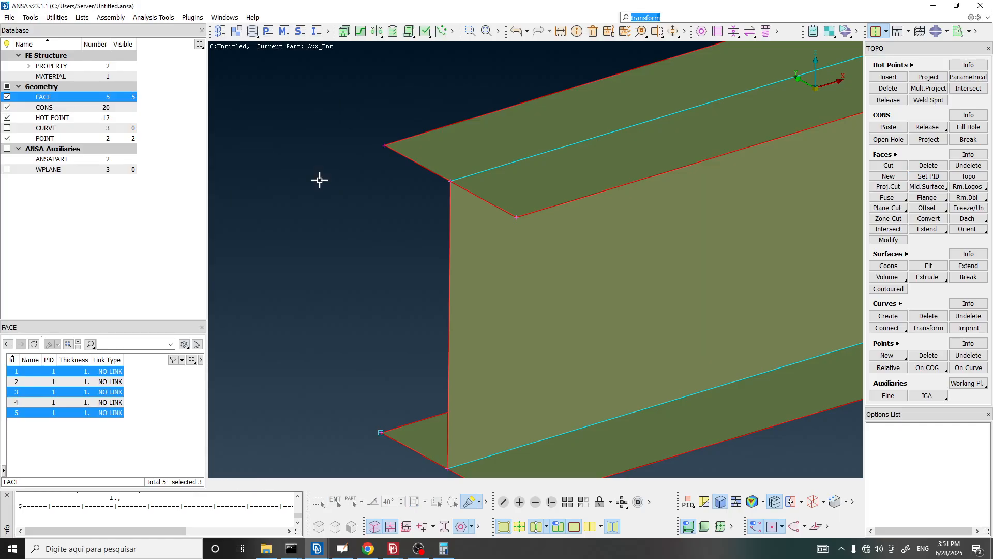
pyautogui.scroll(-5, 318, 179)
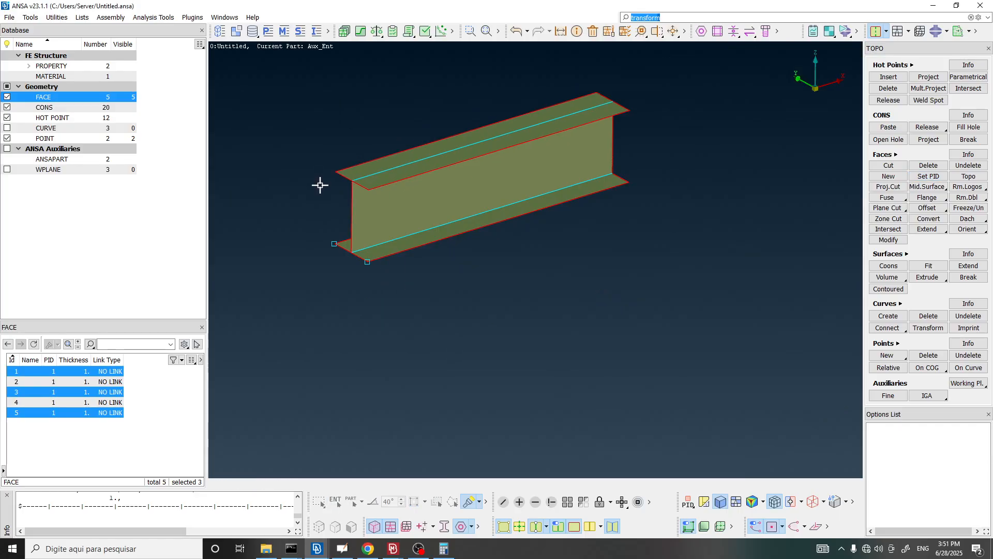
# - Change the beam_web property's display colour to seagreen1
pyautogui.click(267, 31)
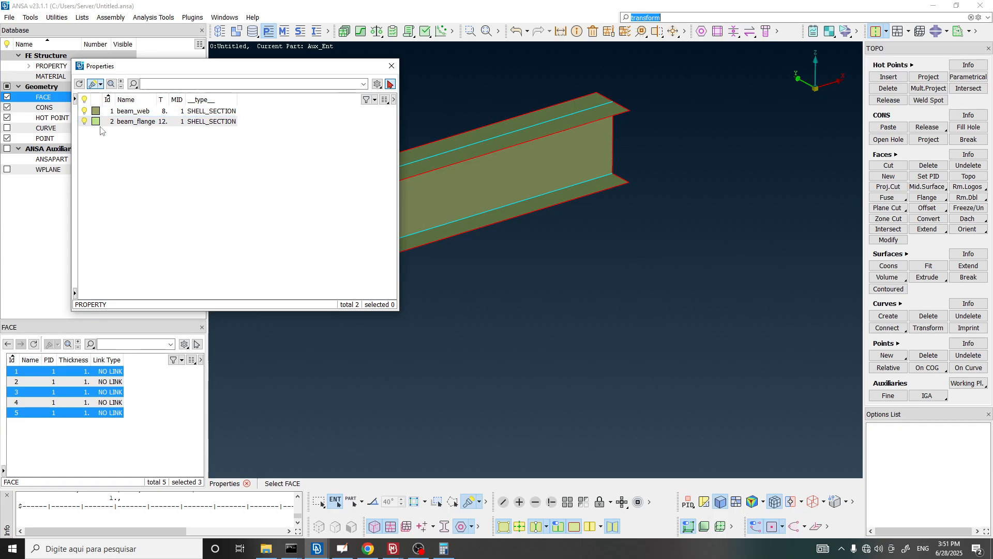
pyautogui.doubleClick(96, 112)
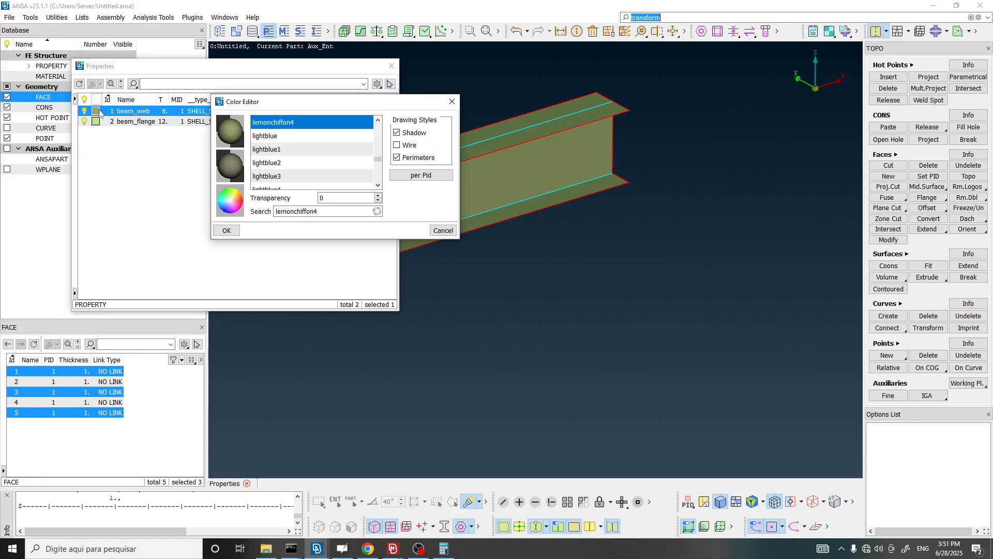
pyautogui.click(232, 204)
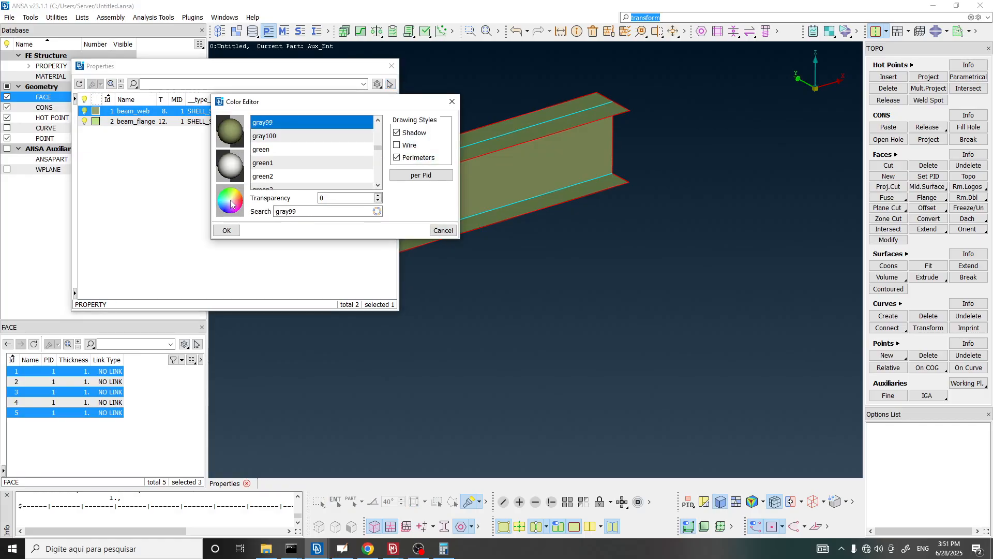
pyautogui.moveTo(230, 200); pyautogui.dragTo(225, 201)
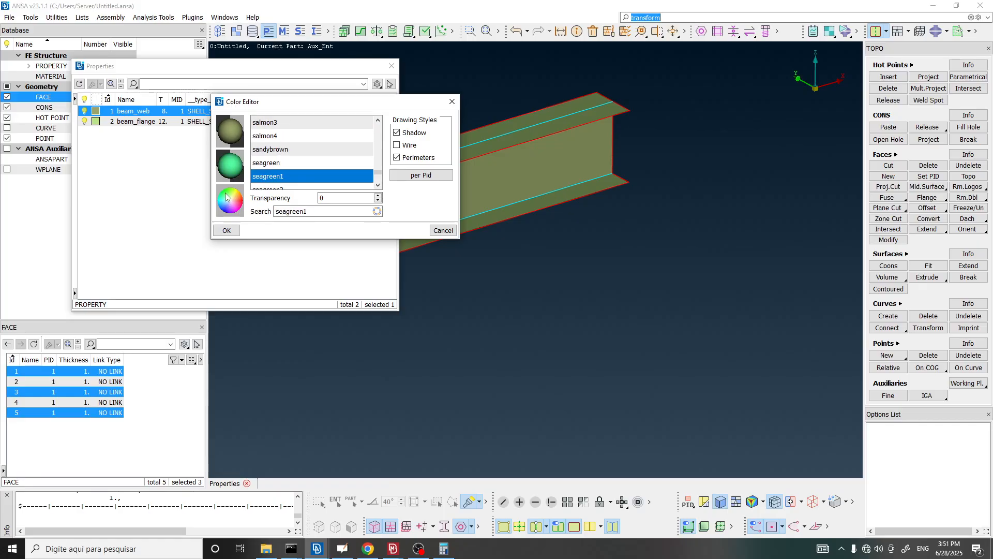
pyautogui.click(227, 231)
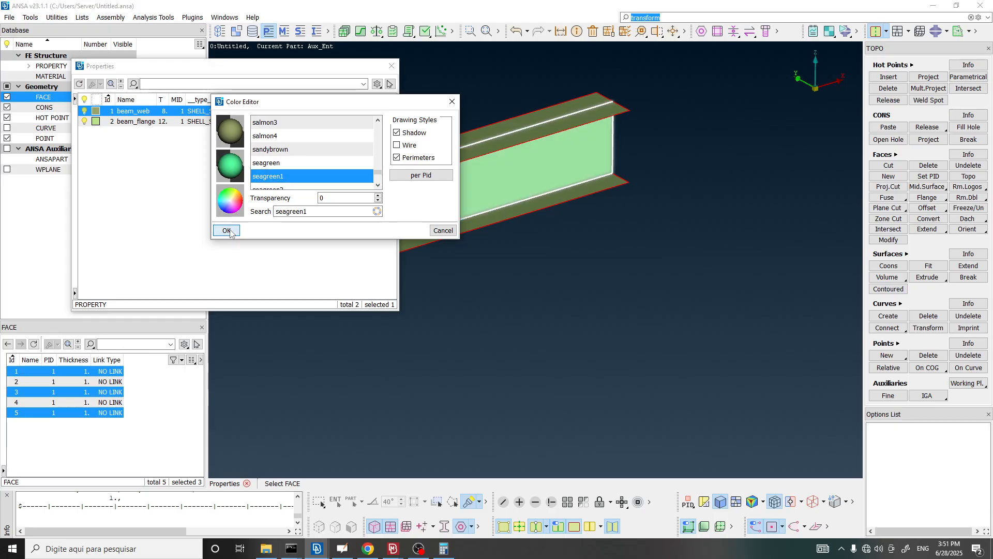
# - Change the beam_flange property's display colour to indianred1 and close the property list
pyautogui.doubleClick(95, 122)
pyautogui.click(235, 207)
pyautogui.click(234, 205)
pyautogui.click(237, 202)
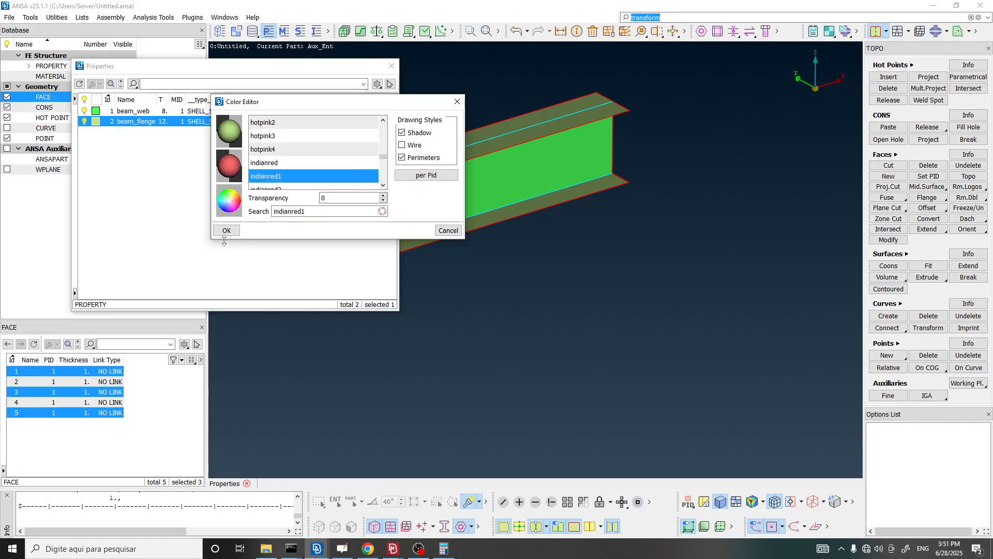
pyautogui.click(226, 231)
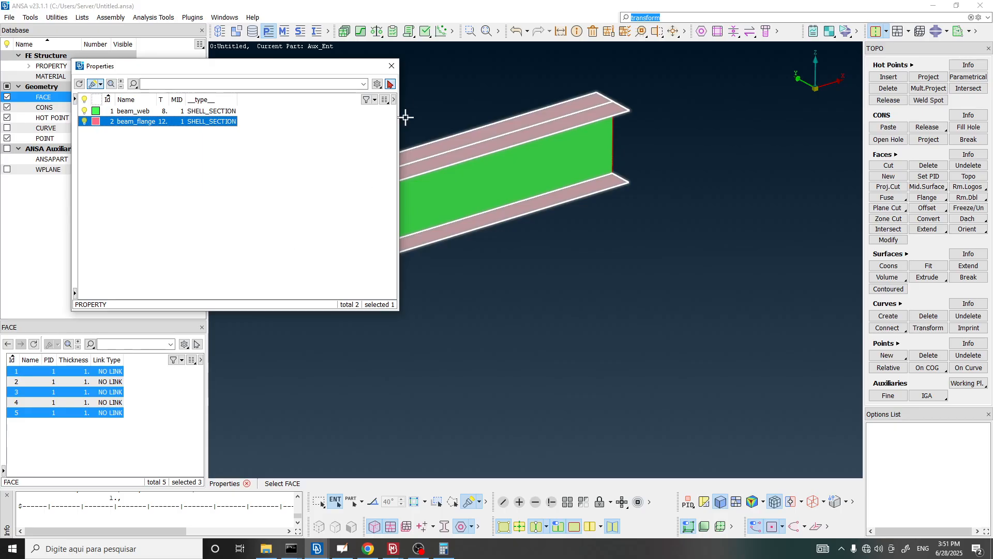
pyautogui.click(392, 65)
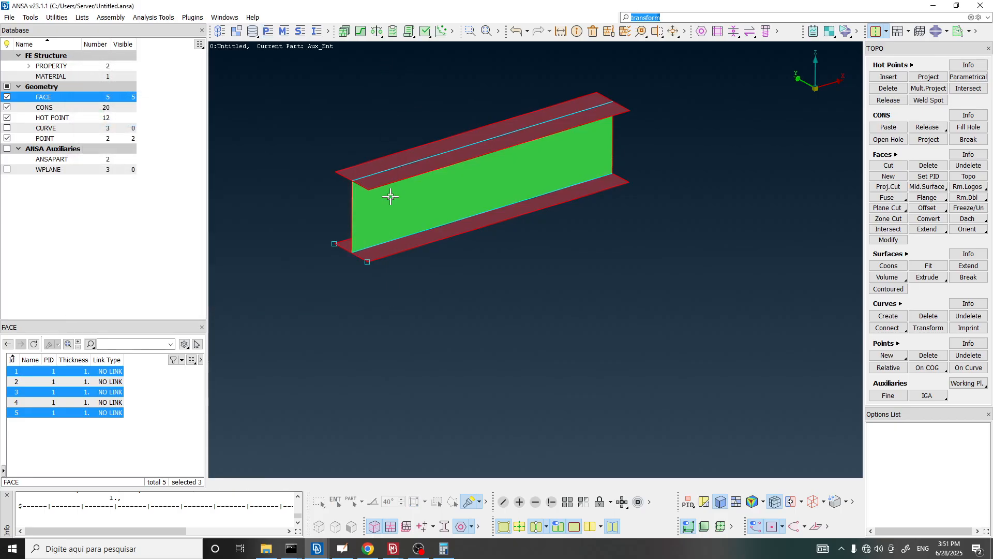
pyautogui.scroll(2, 390, 192)
pyautogui.scroll(-2, 497, 355)
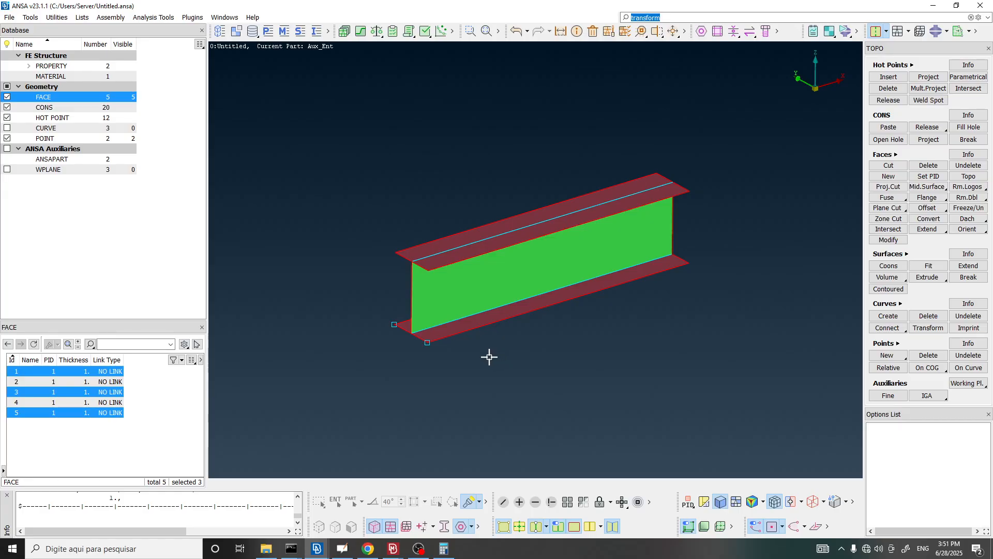
pyautogui.keyDown('ctrl'); pyautogui.moveTo(518, 291); pyautogui.dragTo(497, 283); pyautogui.keyUp('ctrl')
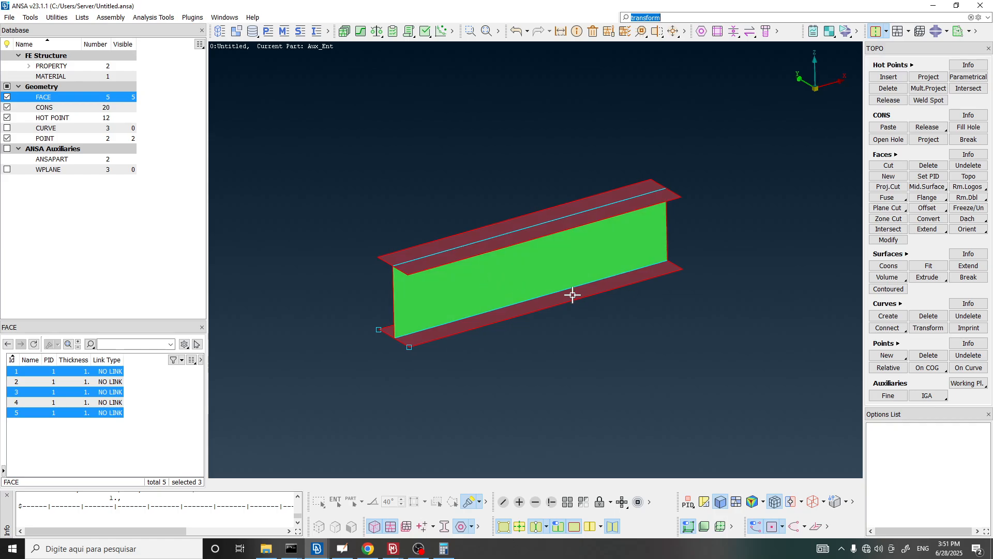
pyautogui.keyDown('ctrl'); pyautogui.moveTo(566, 278); pyautogui.dragTo(543, 247, button='middle'); pyautogui.keyUp('ctrl')
pyautogui.keyDown('ctrl'); pyautogui.moveTo(544, 246); pyautogui.dragTo(546, 251); pyautogui.keyUp('ctrl')
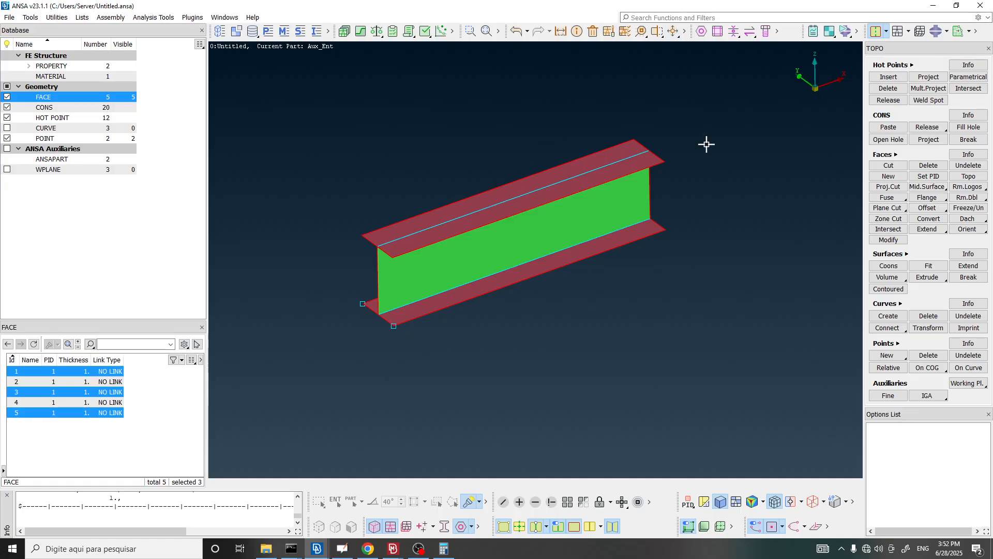
pyautogui.keyDown('ctrl'); pyautogui.moveTo(496, 244); pyautogui.dragTo(471, 250); pyautogui.keyUp('ctrl')
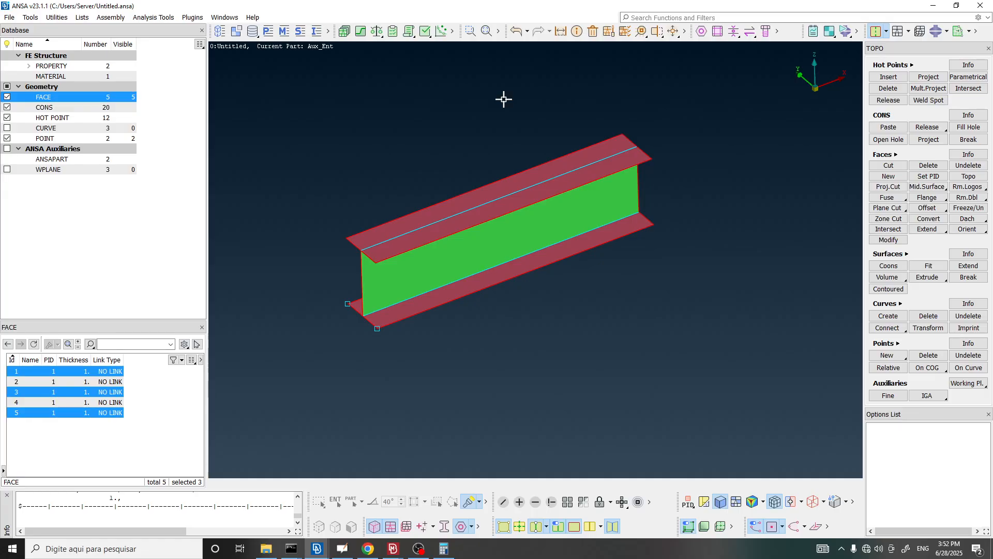
# - Open the materials list, edit Default MATERIAL and rename it Steel
pyautogui.click(283, 33)
pyautogui.moveTo(485, 69); pyautogui.dragTo(258, 58)
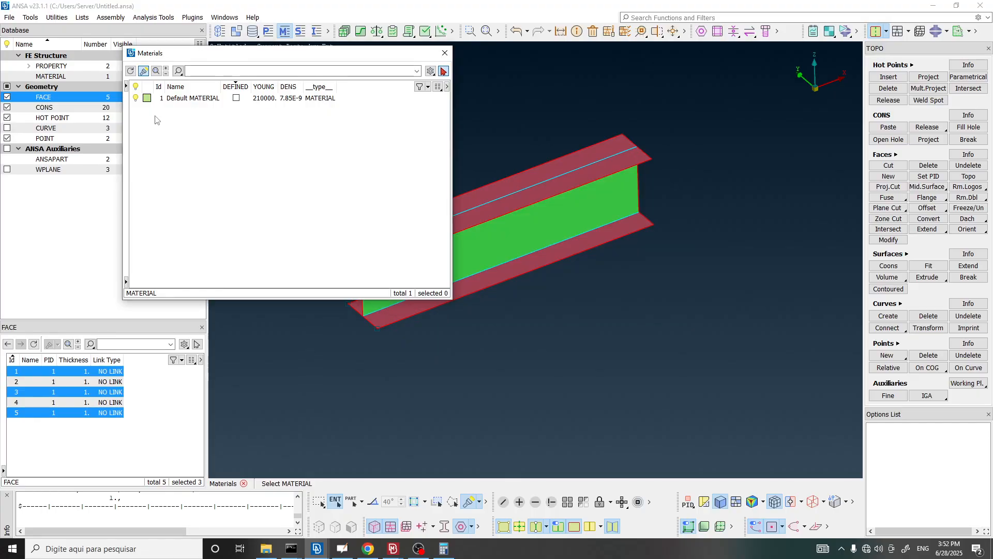
pyautogui.click(203, 101)
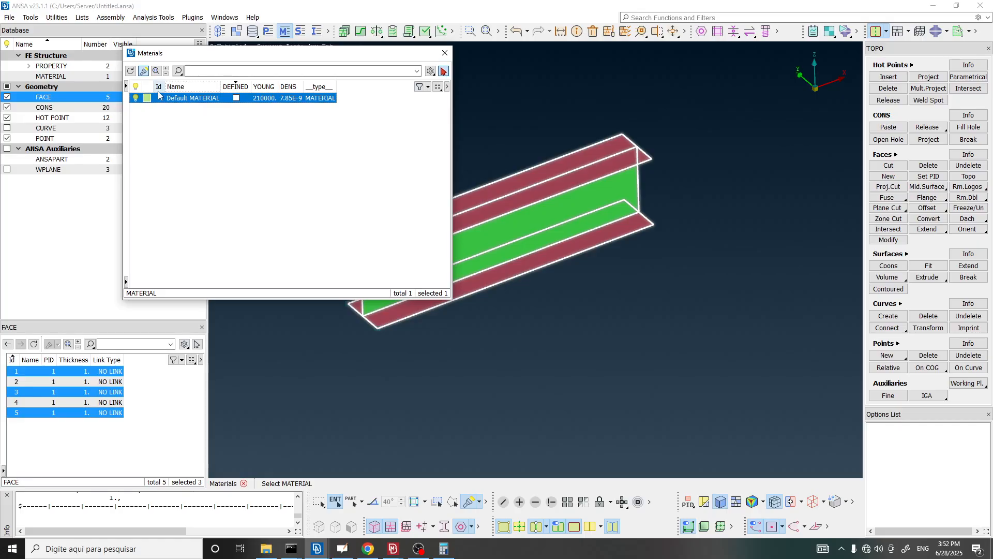
pyautogui.doubleClick(190, 101)
pyautogui.moveTo(296, 74); pyautogui.dragTo(316, 31)
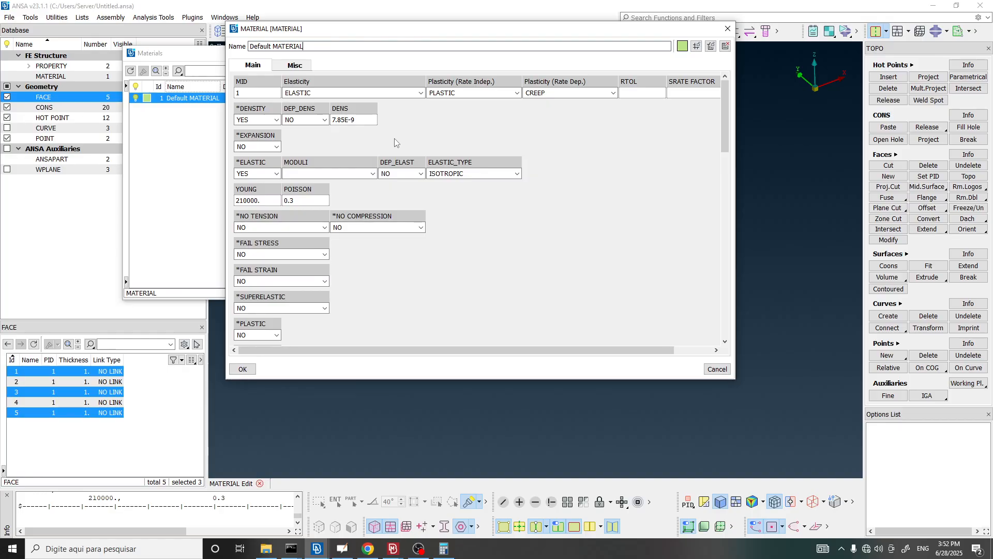
pyautogui.scroll(-1, 396, 142)
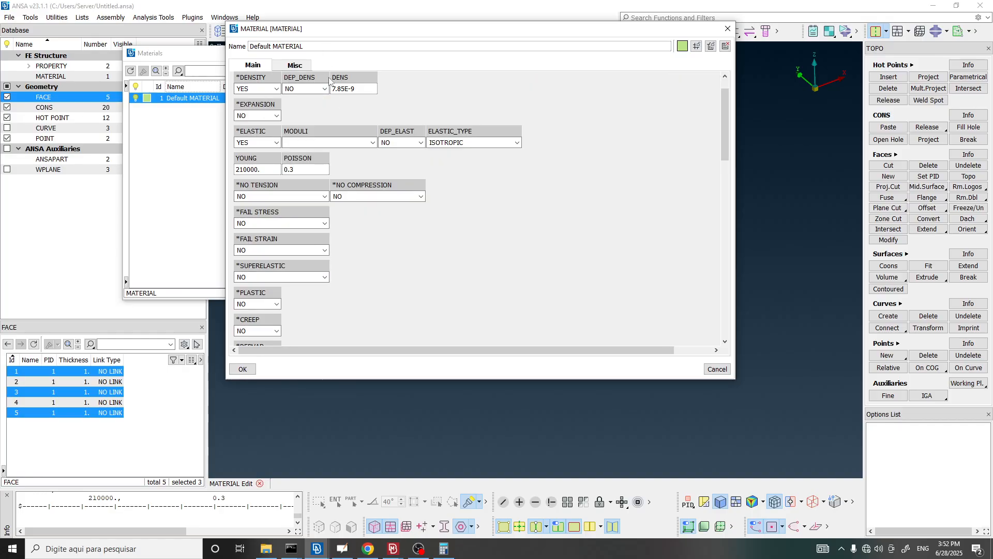
pyautogui.scroll(1, 330, 76)
pyautogui.moveTo(319, 47); pyautogui.dragTo(221, 50)
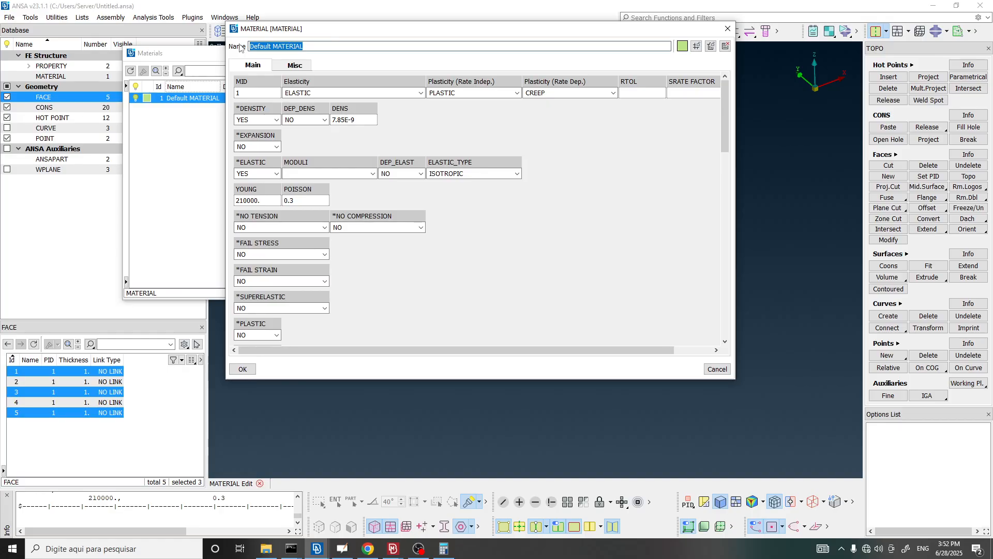
pyautogui.write('S')
# - Switch to the shi2008.pdf paper in Chrome and look through it for the material data
pyautogui.click(363, 551)
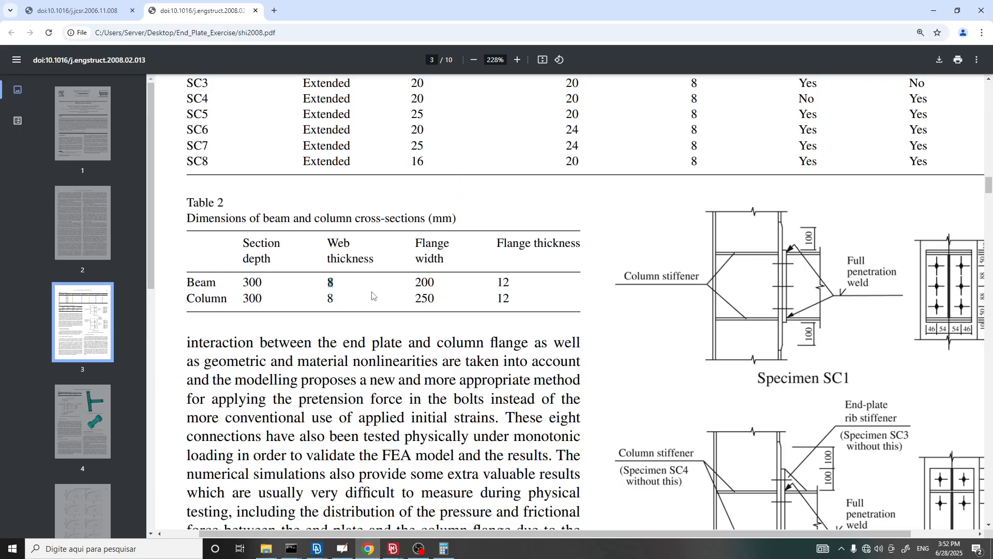
pyautogui.keyDown('ctrl'); pyautogui.scroll(-3, 577, 290); pyautogui.keyUp('ctrl')
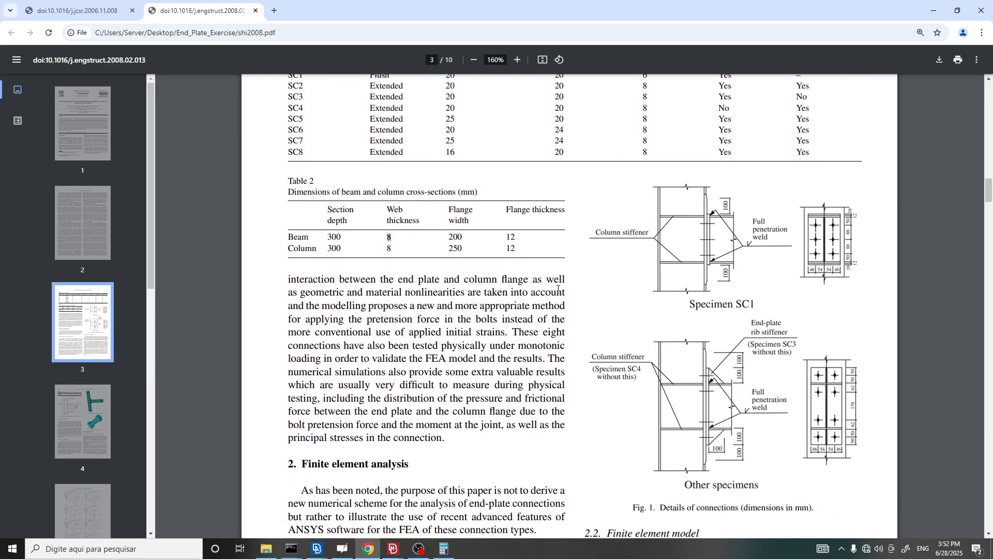
pyautogui.scroll(-3, 555, 290)
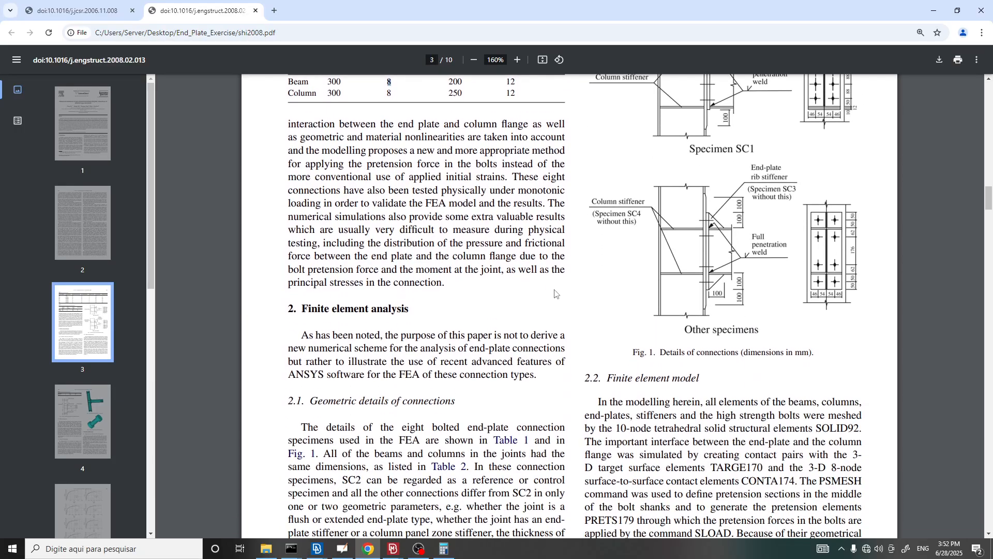
pyautogui.scroll(15, 555, 294)
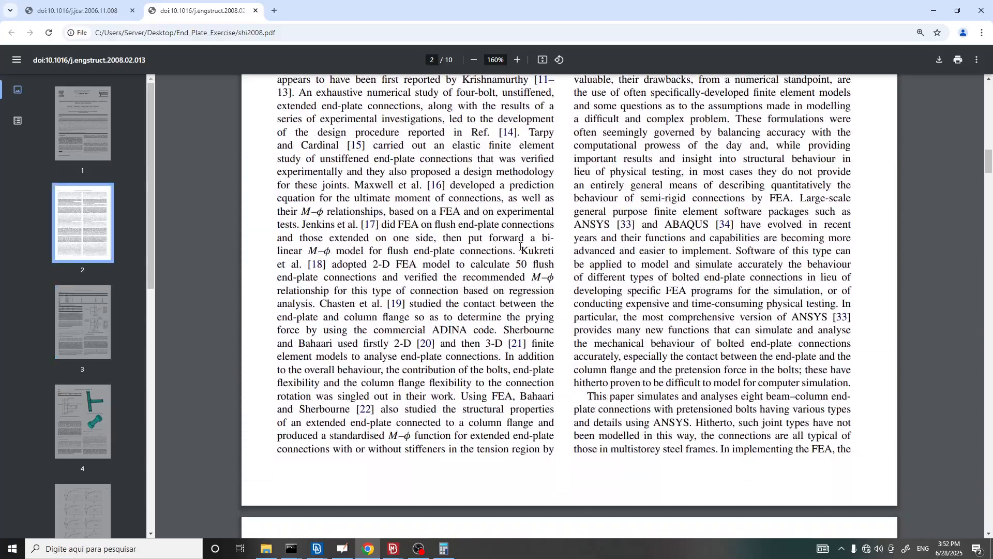
pyautogui.scroll(-20, 524, 247)
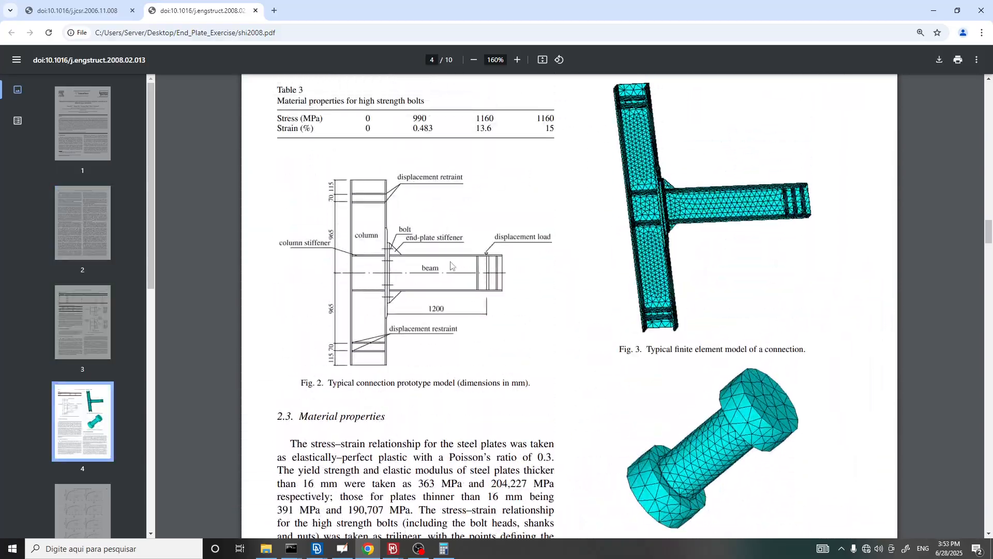
pyautogui.scroll(2, 451, 266)
pyautogui.moveTo(284, 205); pyautogui.dragTo(409, 205)
pyautogui.scroll(-9, 430, 245)
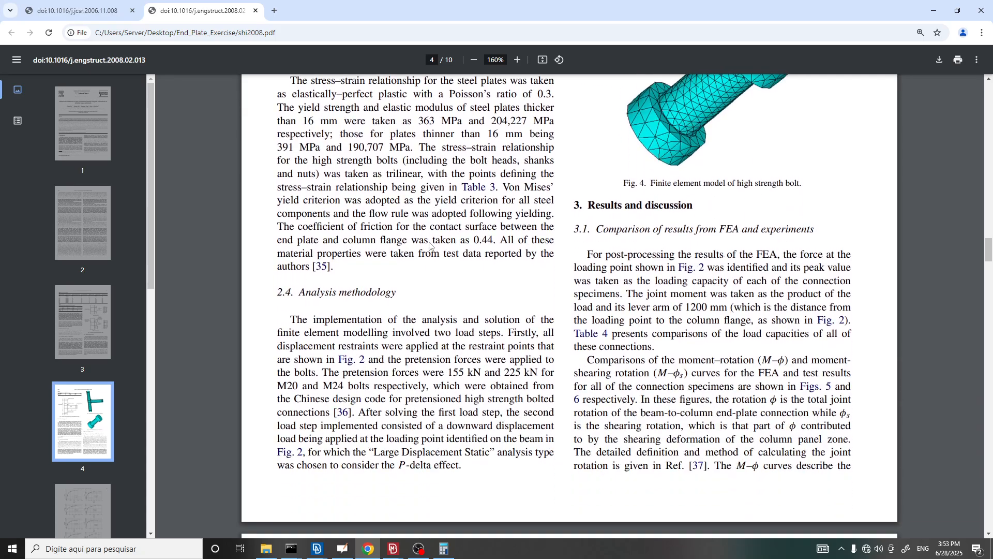
# - Examine the steel plates' stress–strain definition in section 2.3, Material properties
pyautogui.scroll(4, 436, 245)
pyautogui.scroll(2, 408, 303)
pyautogui.moveTo(336, 369); pyautogui.dragTo(386, 368)
pyautogui.scroll(-2, 410, 276)
pyautogui.scroll(-1, 410, 276)
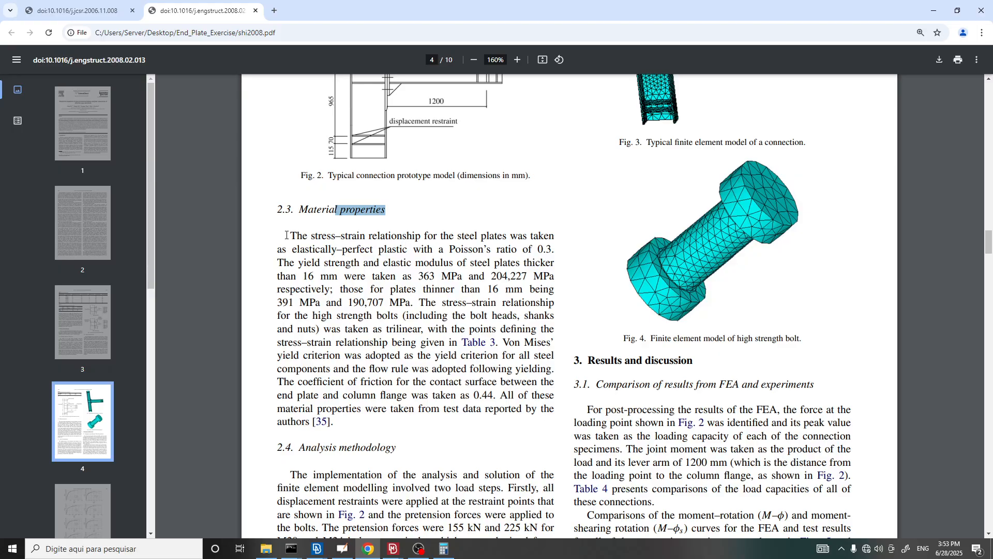
pyautogui.moveTo(286, 235); pyautogui.dragTo(545, 237)
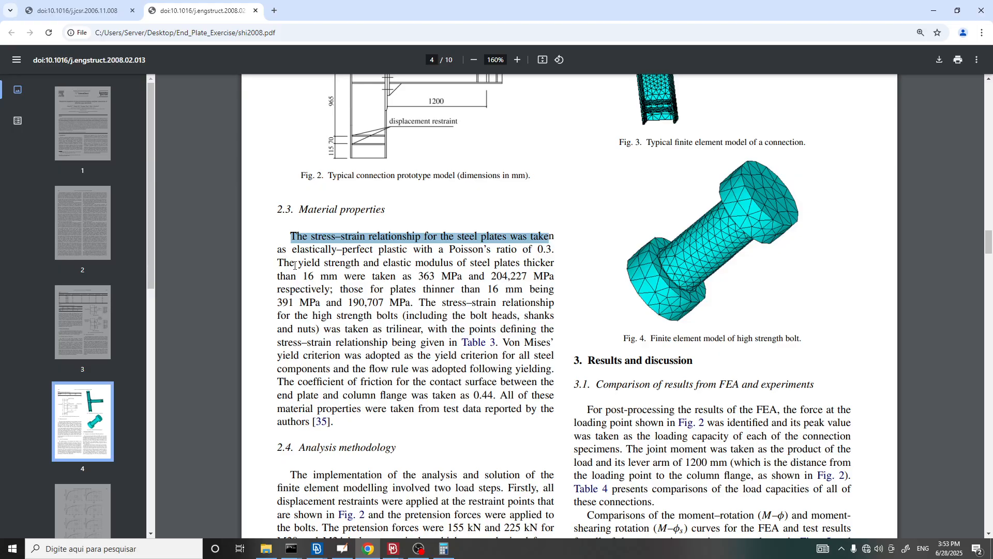
pyautogui.moveTo(291, 254); pyautogui.dragTo(470, 249)
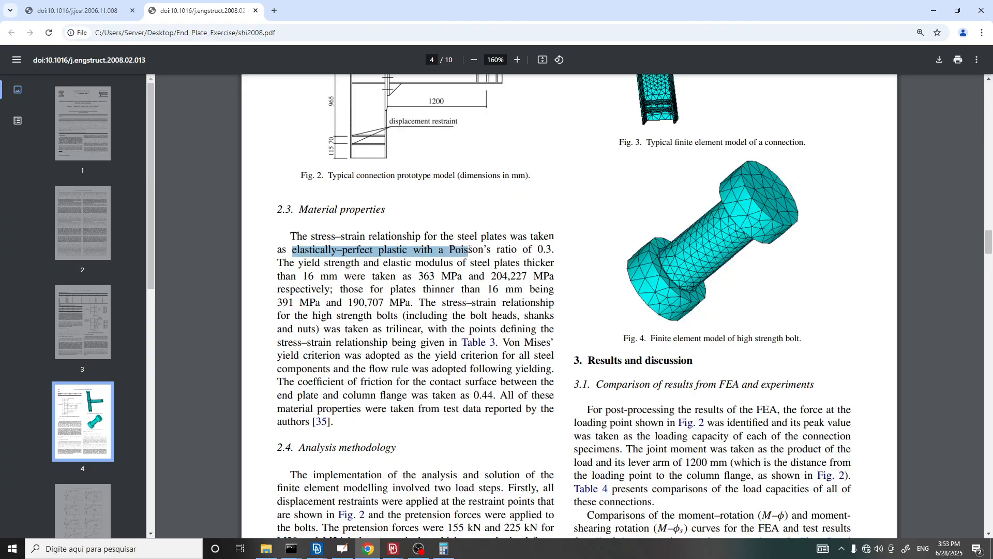
# - Switch to OpenBoard and sketch a σ–ε diagram with a steep elastic line labelled E and a nearly flat plastic plateau
pyautogui.click(344, 548)
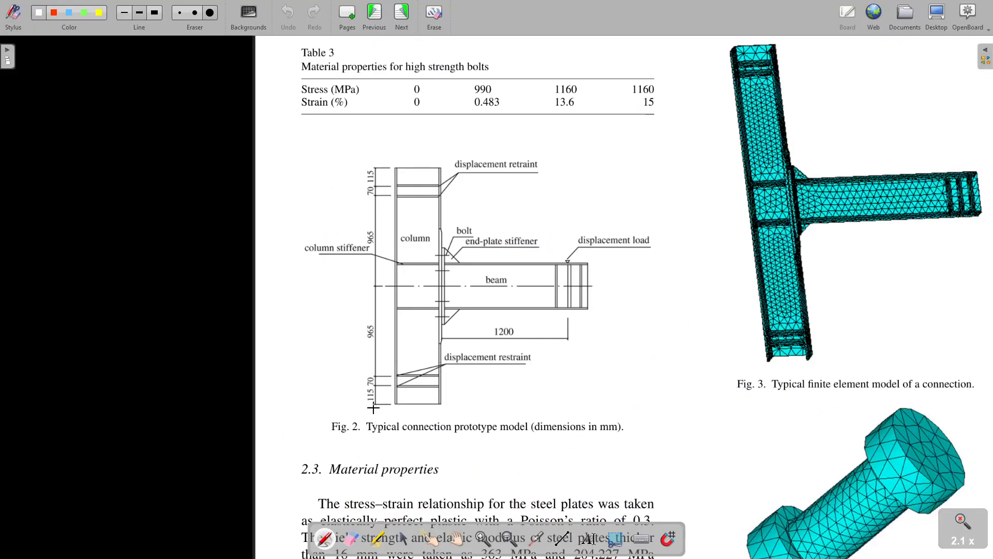
pyautogui.scroll(-12, 366, 300)
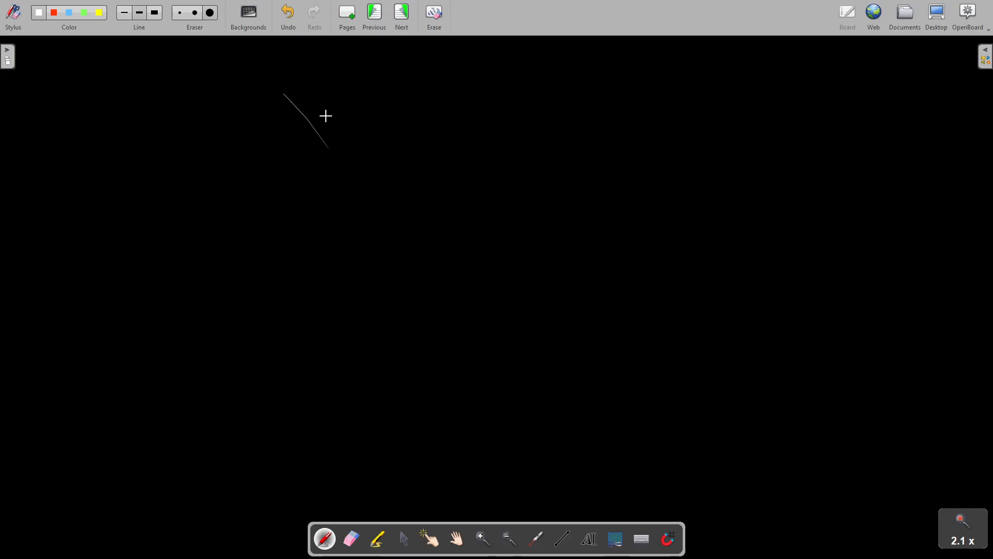
pyautogui.moveTo(371, 143)
pyautogui.mouseDown()
pyautogui.moveTo(397, 394)
pyautogui.moveTo(705, 379)
pyautogui.moveTo(700, 399)
pyautogui.moveTo(741, 409)
pyautogui.mouseUp()
pyautogui.moveTo(357, 106); pyautogui.dragTo(365, 106)
pyautogui.moveTo(403, 398); pyautogui.dragTo(440, 224)
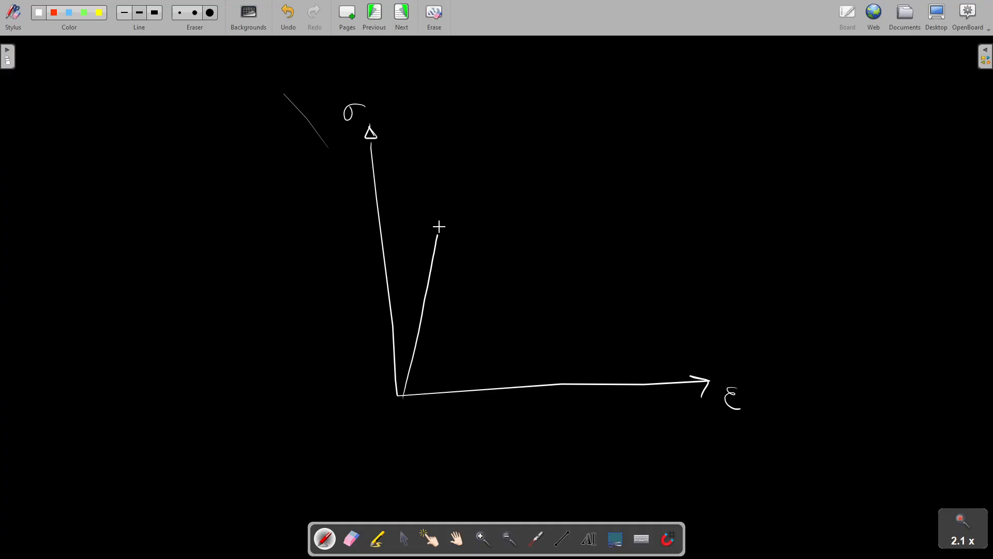
pyautogui.moveTo(422, 327); pyautogui.dragTo(448, 315)
pyautogui.moveTo(441, 224); pyautogui.dragTo(662, 210)
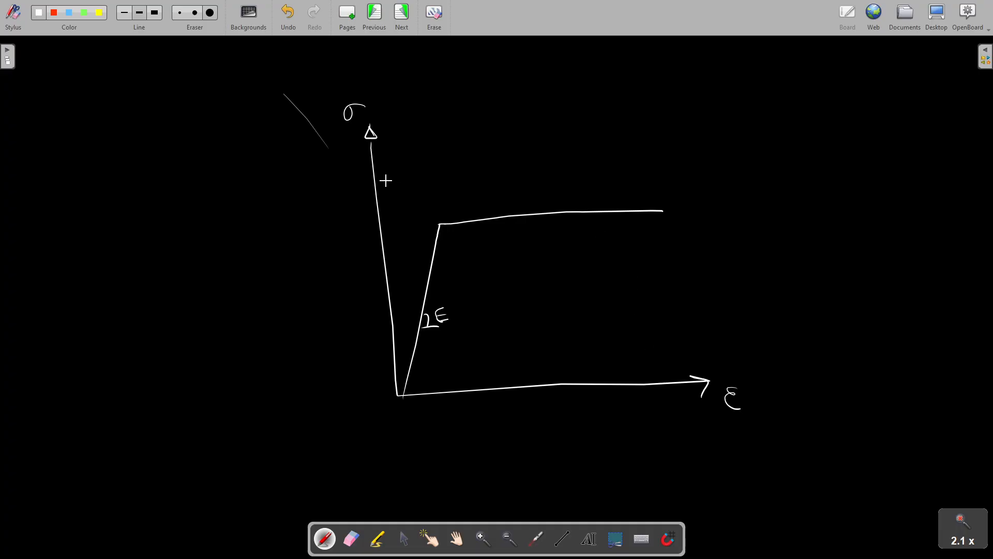
# - Switch back to the paper in Chrome and compare its Poisson's ratio with the Steel material's value in ANSA
pyautogui.hotkey('alt', 'Tab')
pyautogui.click(414, 257)
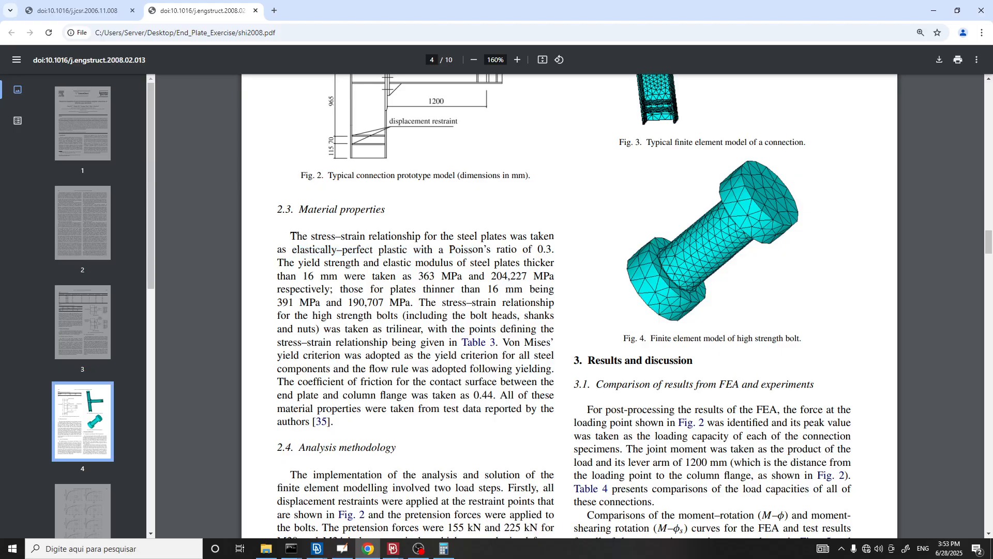
pyautogui.moveTo(473, 250); pyautogui.dragTo(551, 249)
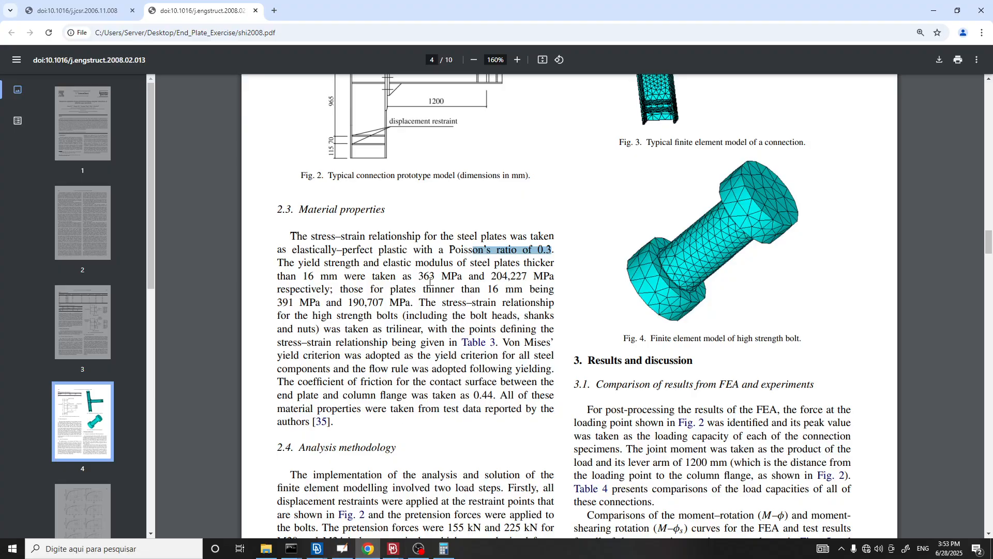
pyautogui.scroll(-1, 422, 277)
pyautogui.scroll(-1, 422, 277)
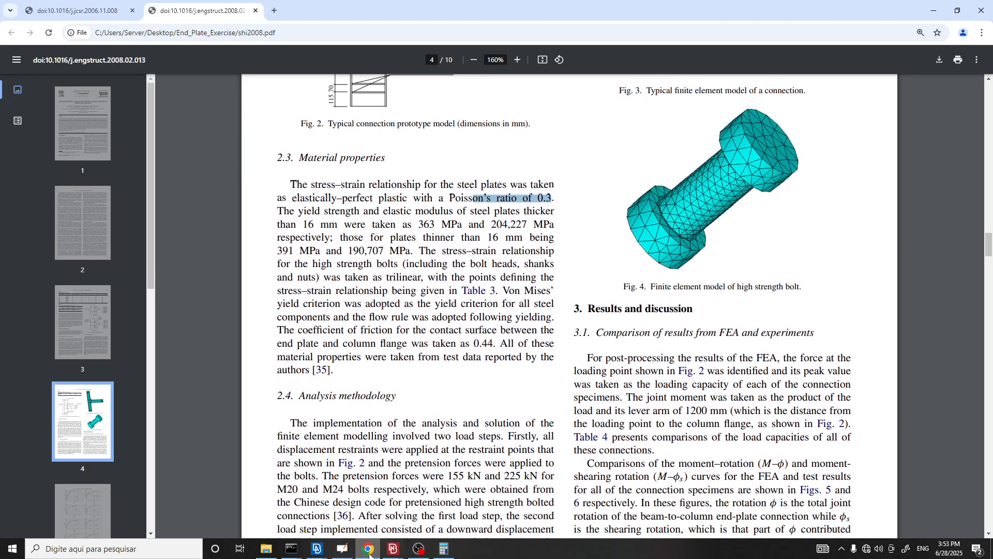
pyautogui.moveTo(318, 549)
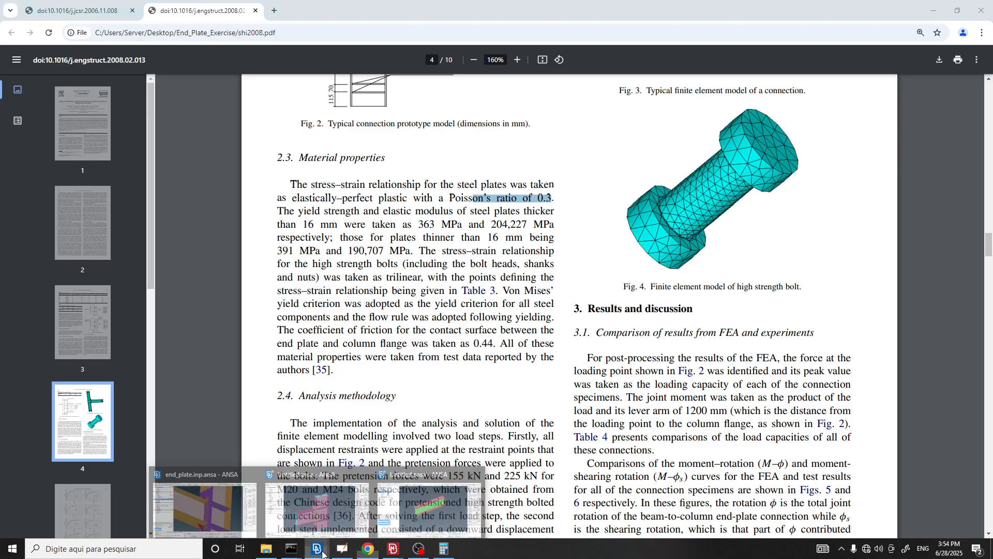
pyautogui.click(439, 507)
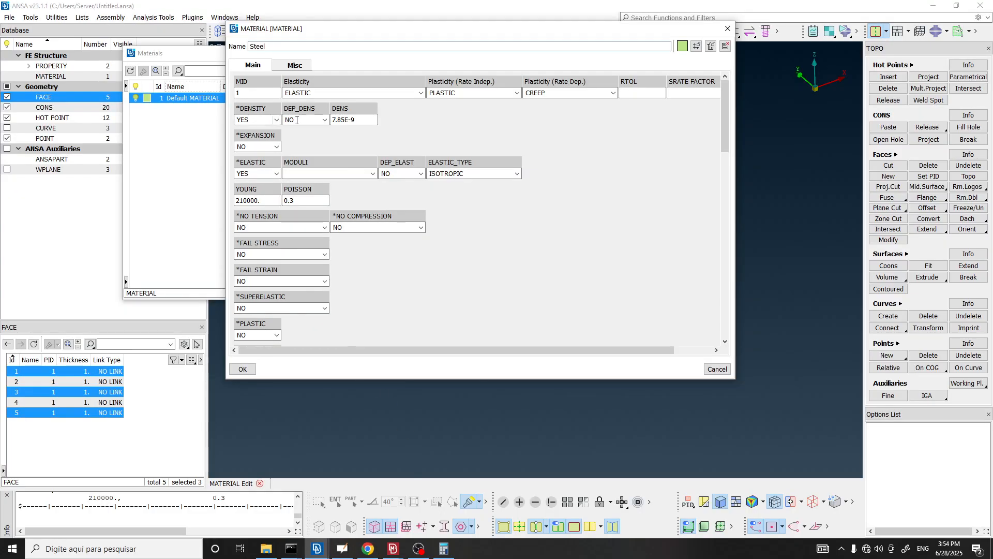
pyautogui.moveTo(314, 201); pyautogui.dragTo(263, 201)
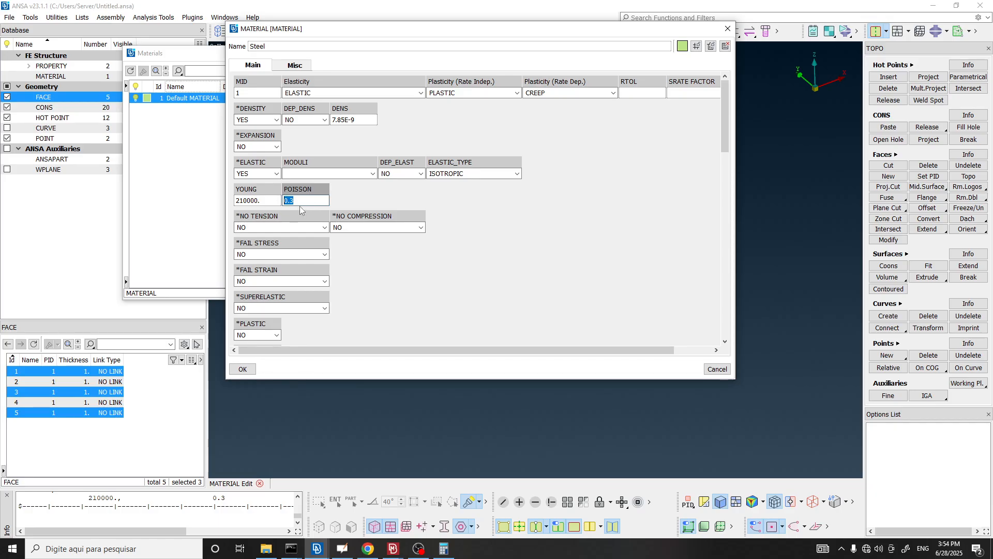
# - Examine the paper's yield strength and elastic modulus for plates thicker than 16 mm and return to the Steel material in ANSA
pyautogui.hotkey('alt', 'Tab')
pyautogui.moveTo(555, 198); pyautogui.dragTo(523, 198)
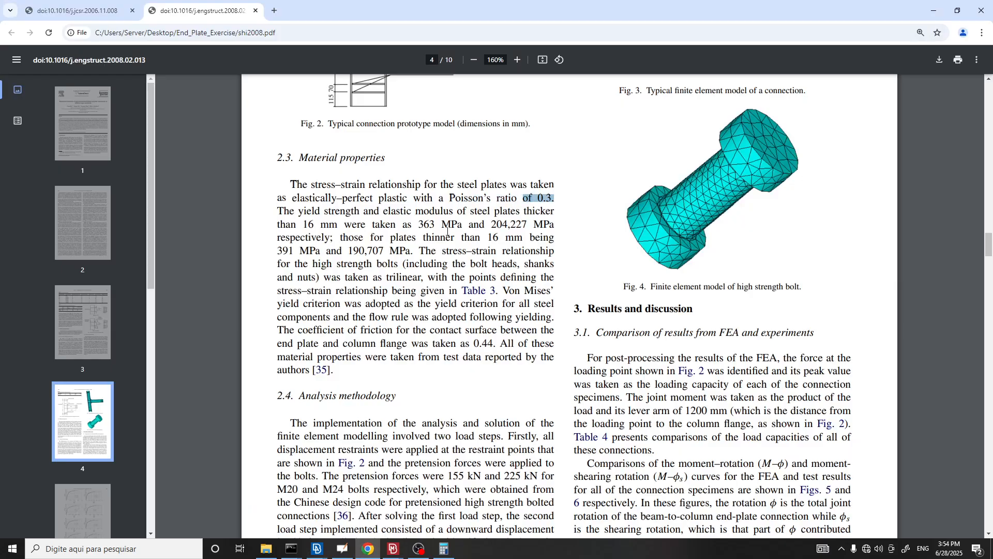
pyautogui.moveTo(278, 211); pyautogui.dragTo(538, 213)
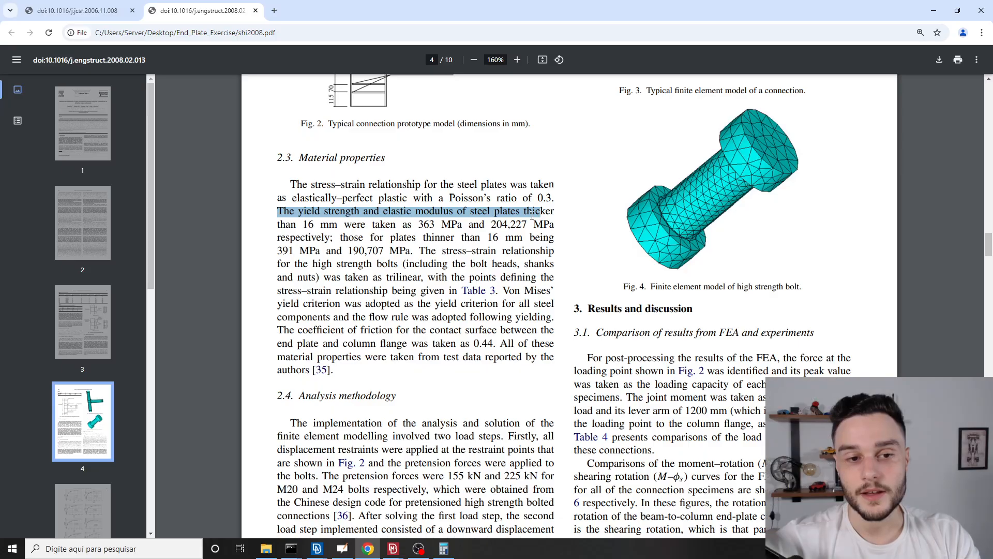
pyautogui.moveTo(291, 225); pyautogui.dragTo(462, 226)
pyautogui.click(421, 225)
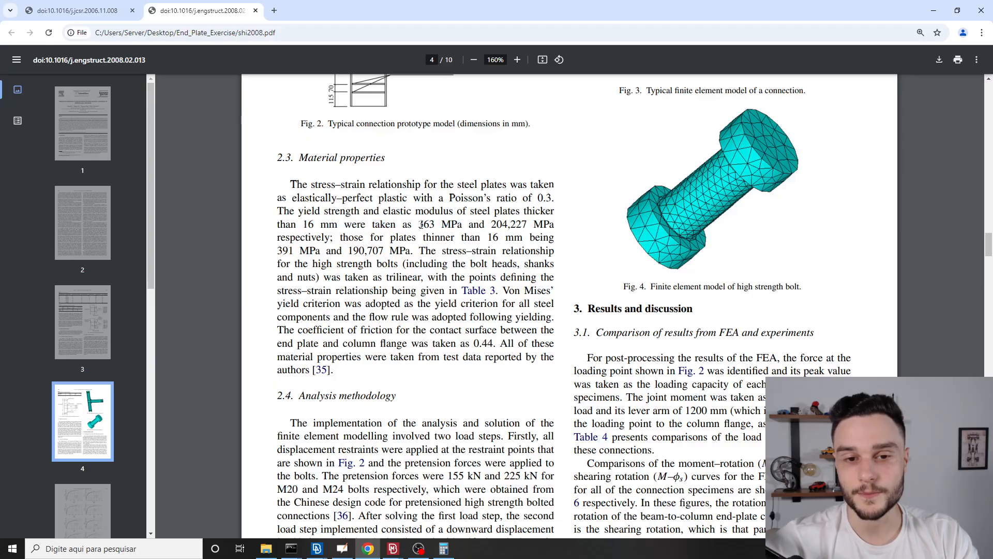
pyautogui.moveTo(555, 224); pyautogui.dragTo(449, 233)
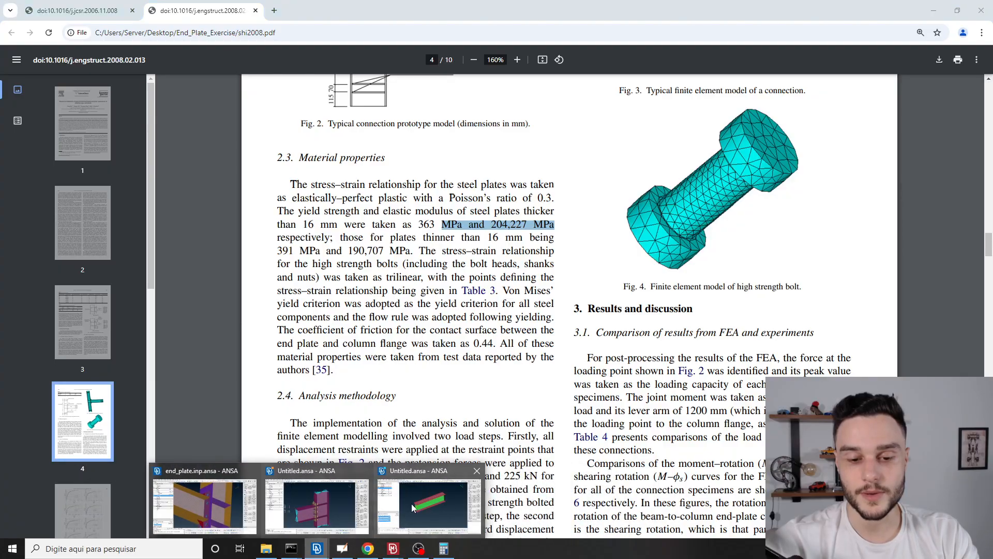
pyautogui.click(409, 505)
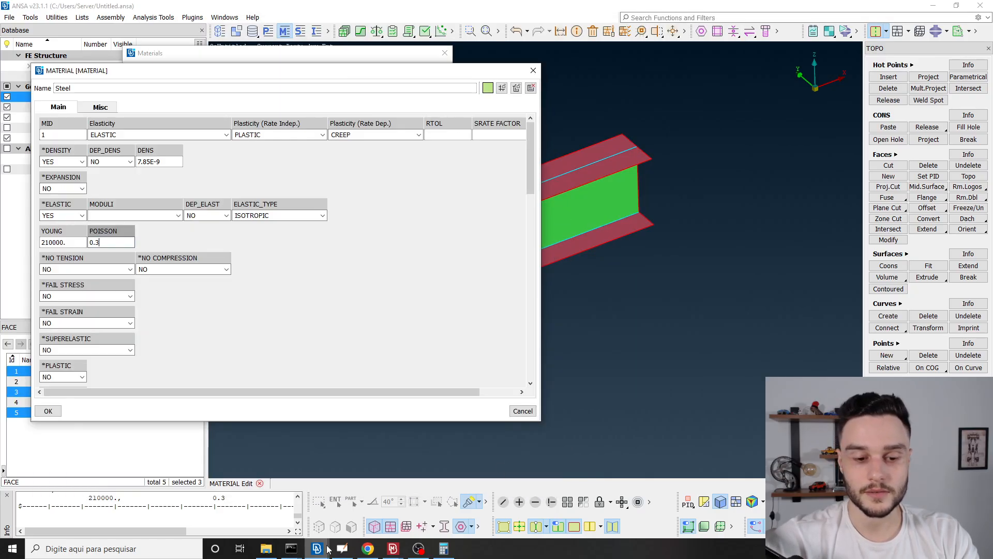
# - Switch to the paper in Chrome and check the beam's plate thicknesses in Table 2
pyautogui.moveTo(368, 548)
pyautogui.click(473, 512)
pyautogui.scroll(10, 457, 122)
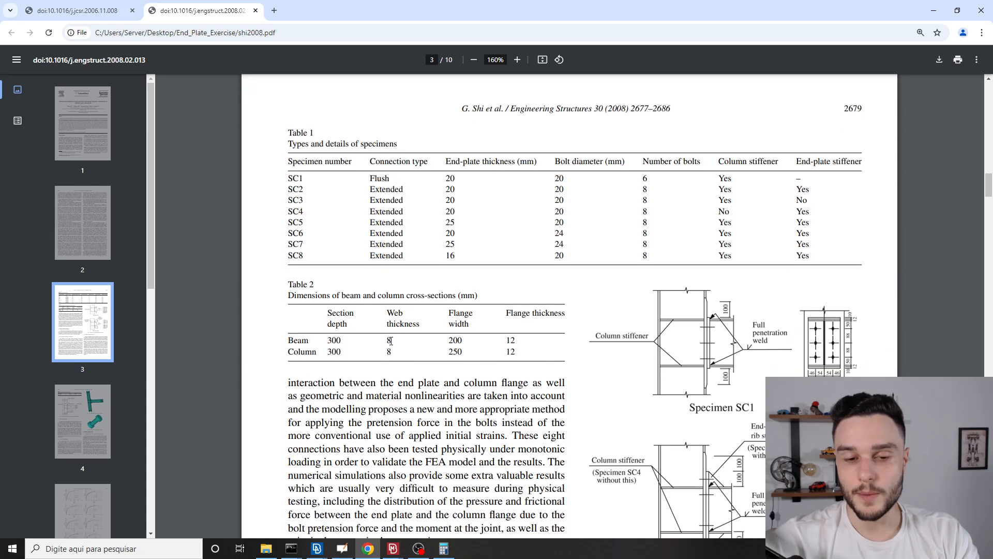
pyautogui.scroll(-18, 509, 337)
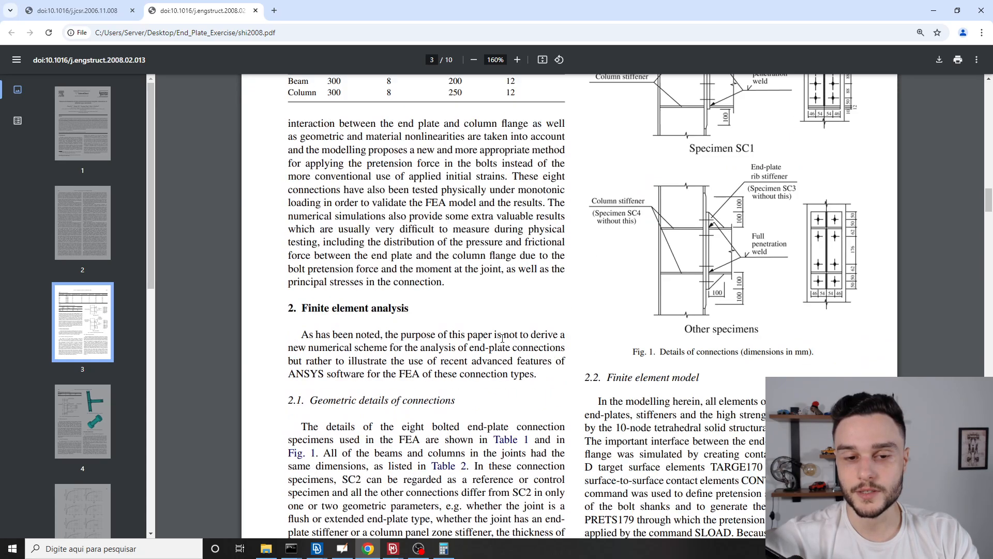
# - Examine the yield strength and elastic modulus given in section 2.3 for plates thinner than 16 mm
pyautogui.scroll(4, 443, 290)
pyautogui.moveTo(554, 265); pyautogui.dragTo(455, 265)
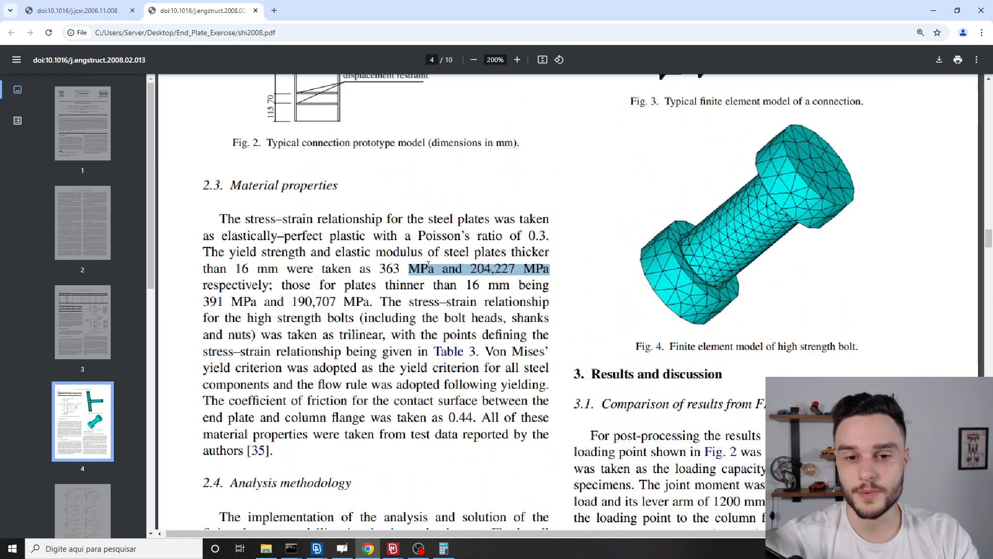
pyautogui.keyDown('ctrl'); pyautogui.scroll(2, 409, 280); pyautogui.keyUp('ctrl')
pyautogui.moveTo(422, 295); pyautogui.dragTo(547, 294)
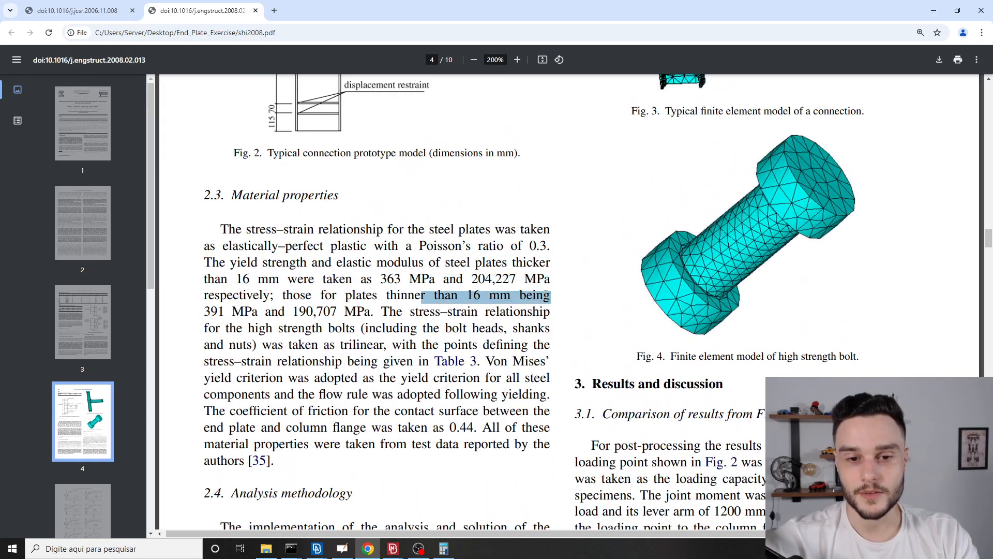
pyautogui.click(334, 300)
pyautogui.moveTo(329, 295); pyautogui.dragTo(549, 295)
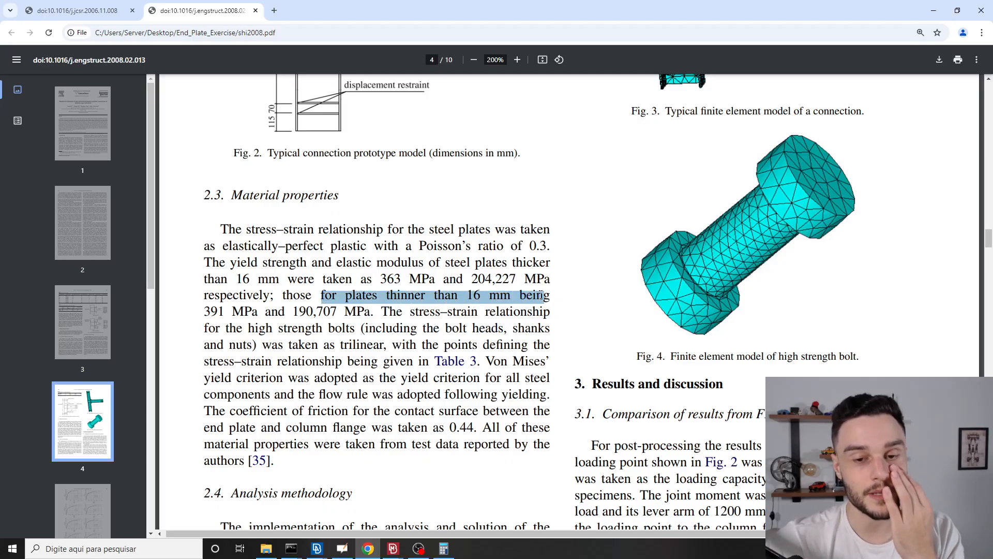
pyautogui.moveTo(205, 311); pyautogui.dragTo(332, 312)
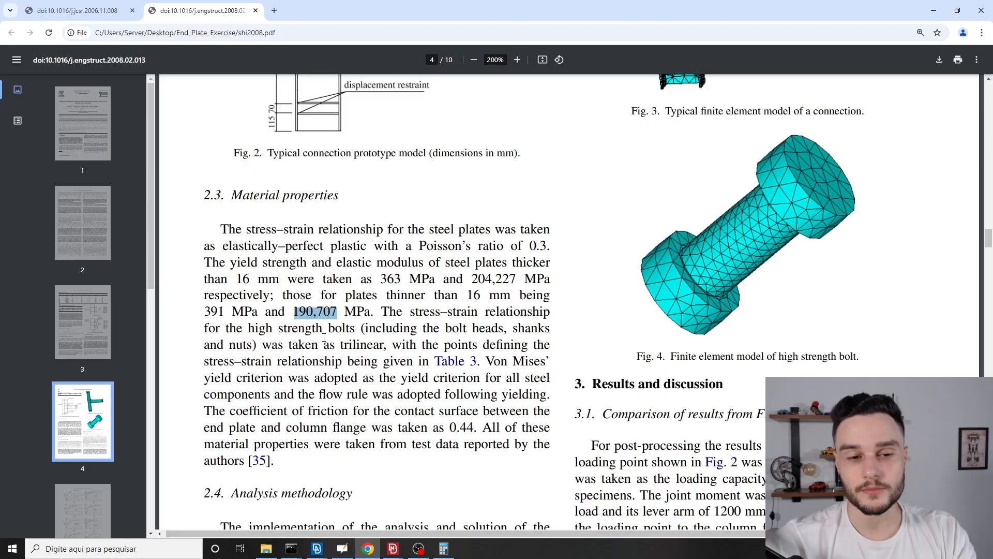
# - Switch to ANSA and set the Steel material's Young's modulus to 190707
pyautogui.click(317, 548)
pyautogui.moveTo(72, 242); pyautogui.dragTo(2, 240)
pyautogui.write('190,707')
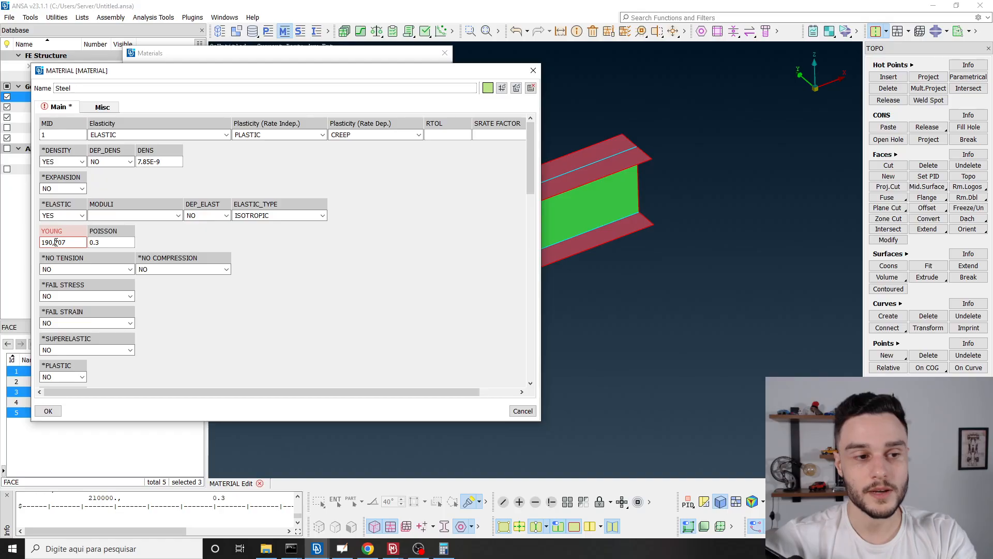
pyautogui.press('BackSpace')
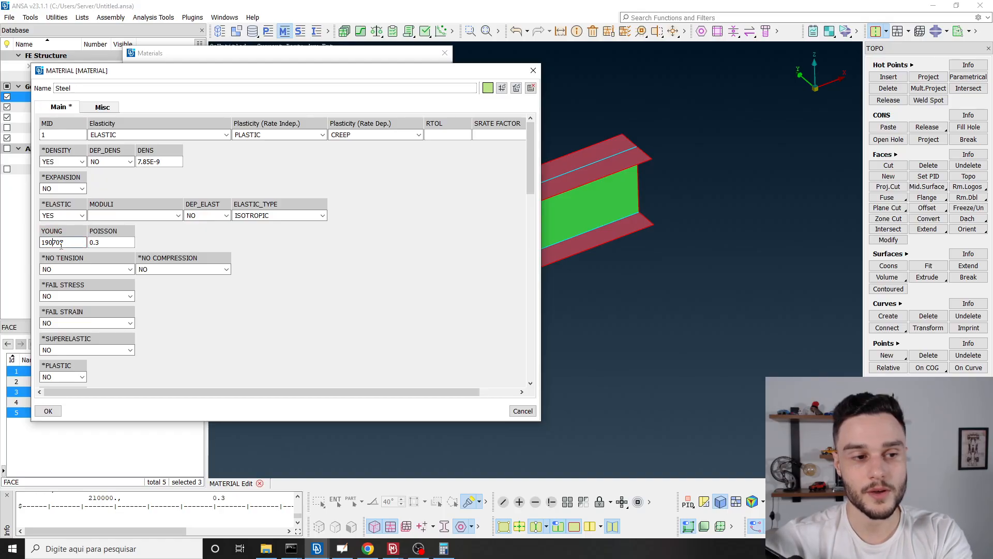
pyautogui.click(73, 246)
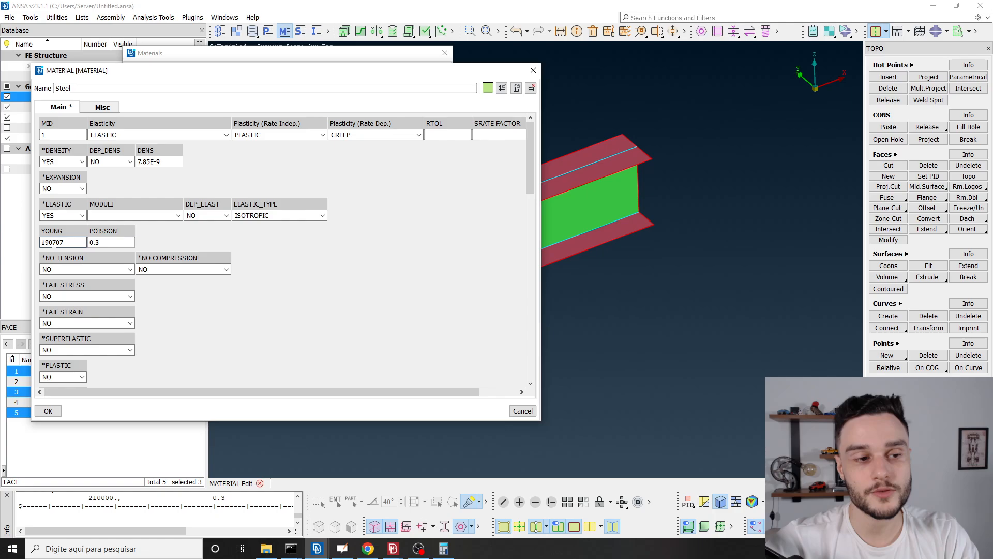
pyautogui.moveTo(37, 248); pyautogui.dragTo(28, 246)
pyautogui.click(70, 242)
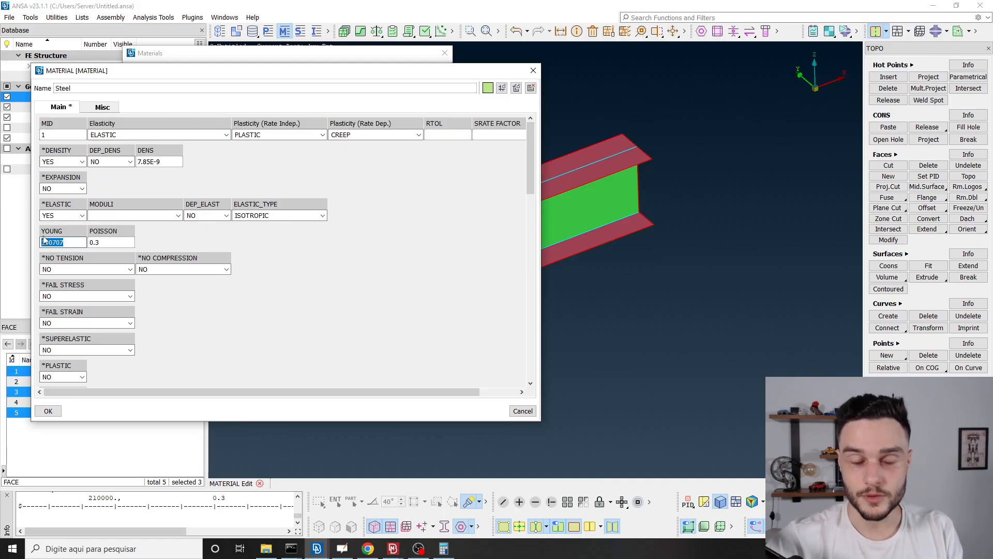
# - Check the Young's modulus unit against the paper in Chrome, and return to ANSA to review the Steel material's density
pyautogui.click(43, 237)
pyautogui.moveTo(60, 243); pyautogui.dragTo(2, 240)
pyautogui.moveTo(70, 243); pyautogui.dragTo(16, 244)
pyautogui.hotkey('alt', 'Tab')
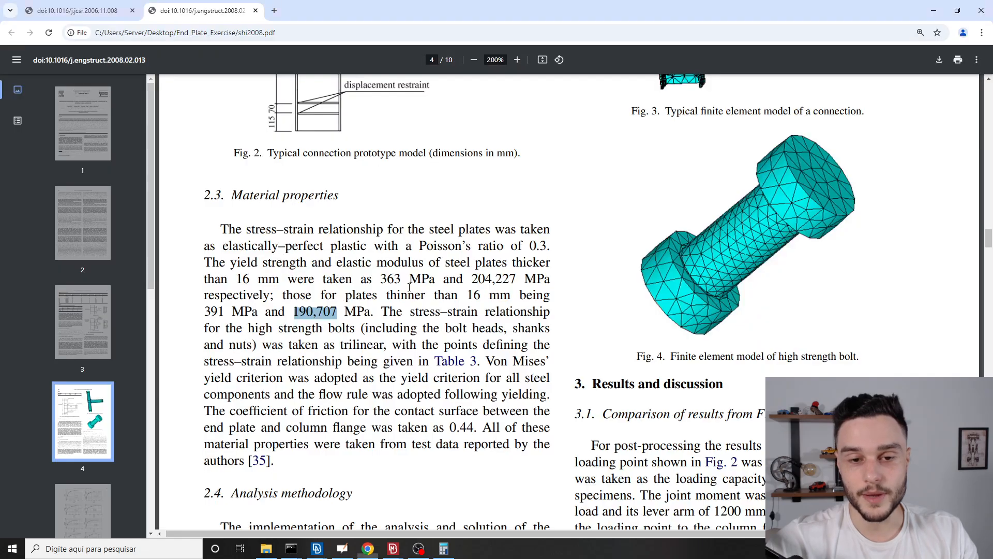
pyautogui.moveTo(345, 311); pyautogui.dragTo(361, 311)
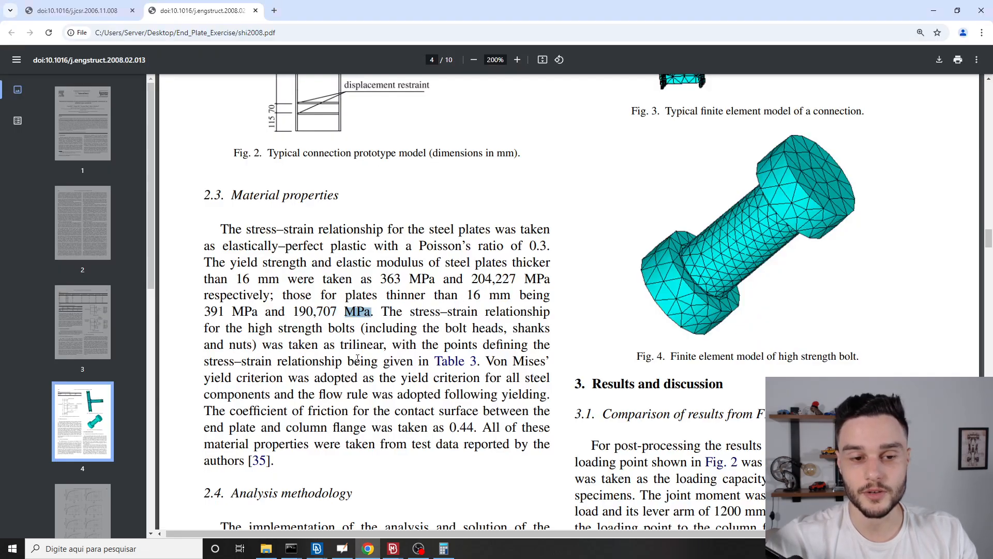
pyautogui.hotkey('alt', 'Tab')
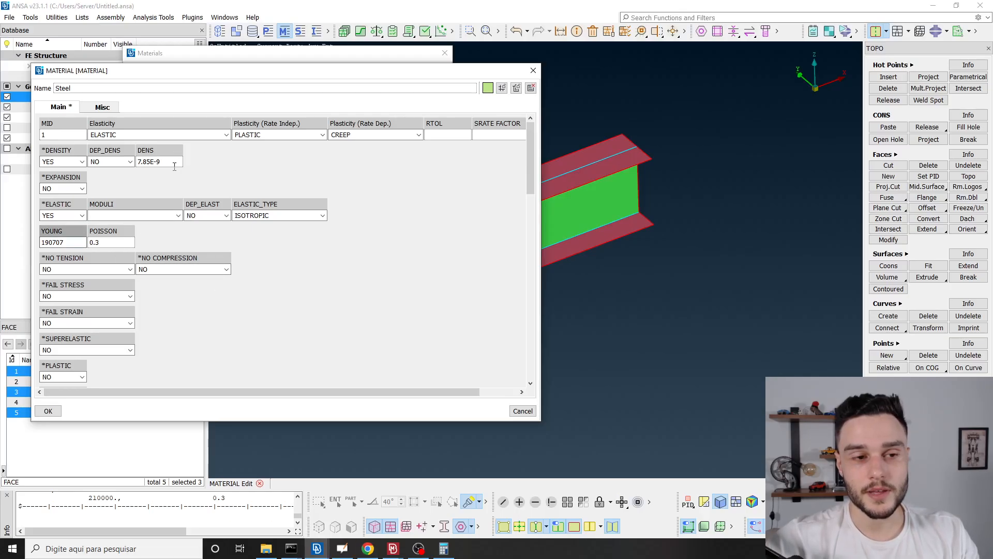
pyautogui.click(154, 164)
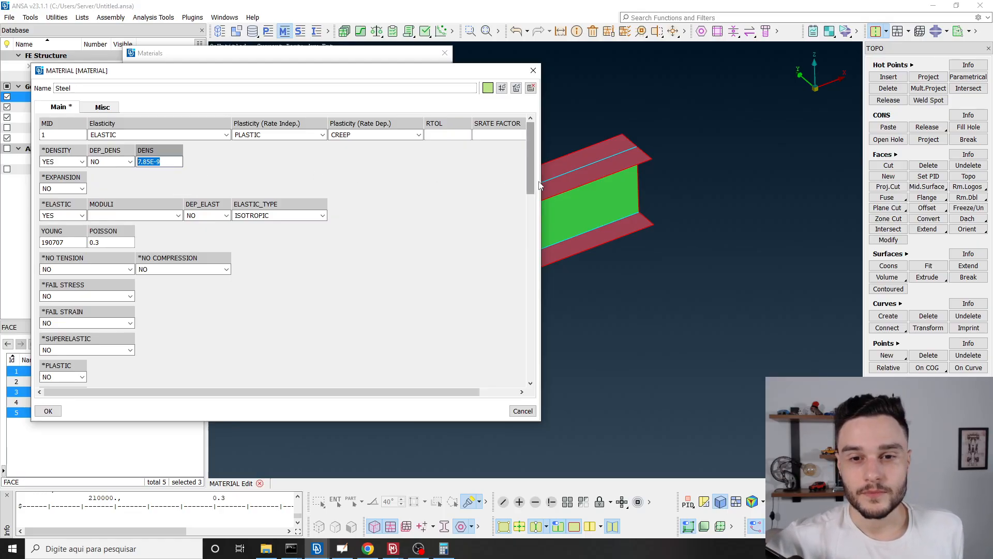
# - Enlarge and reposition the Steel material window to examine its PLASTIC option
pyautogui.moveTo(541, 180); pyautogui.dragTo(679, 179)
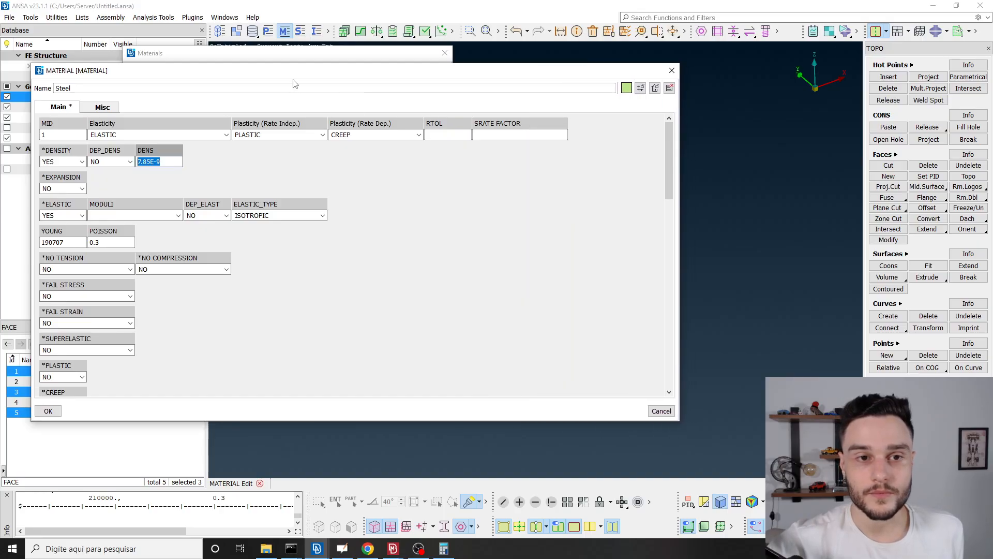
pyautogui.moveTo(294, 71); pyautogui.dragTo(387, 67)
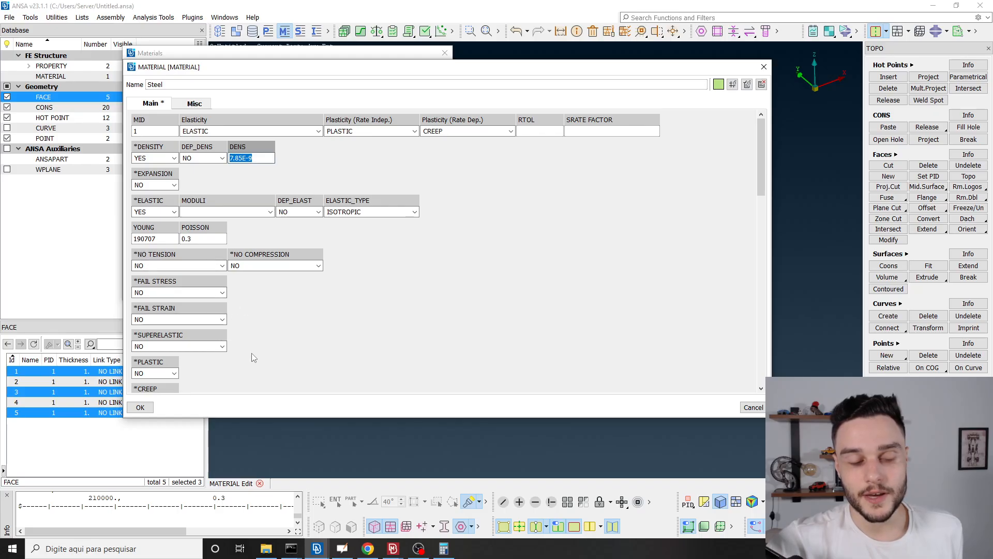
pyautogui.moveTo(134, 364); pyautogui.dragTo(178, 365)
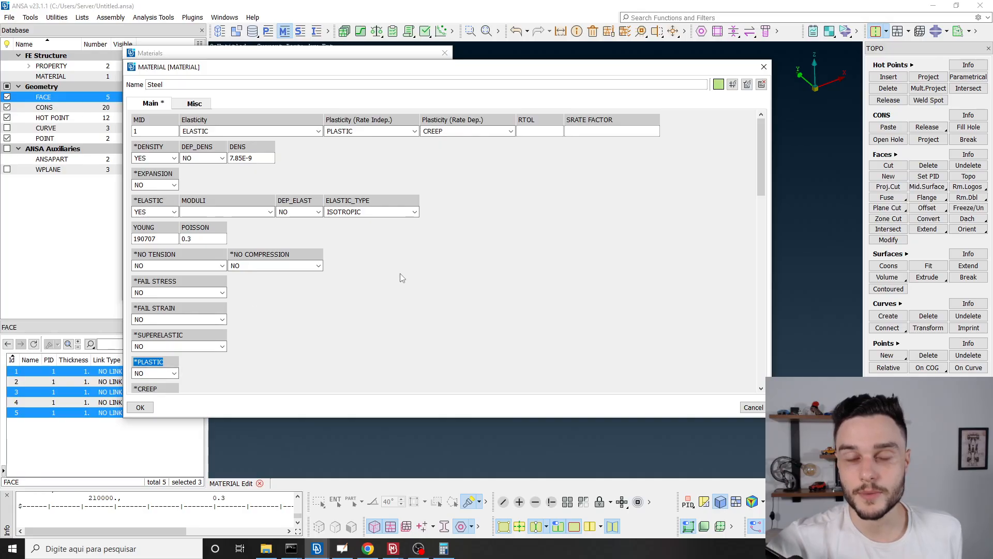
pyautogui.moveTo(499, 67); pyautogui.dragTo(513, 94)
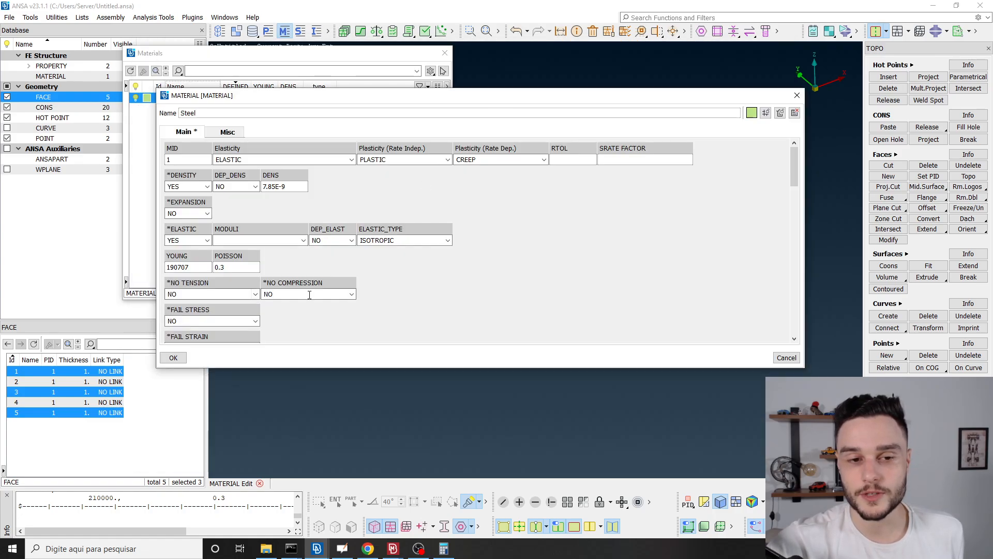
pyautogui.moveTo(329, 368); pyautogui.dragTo(331, 424)
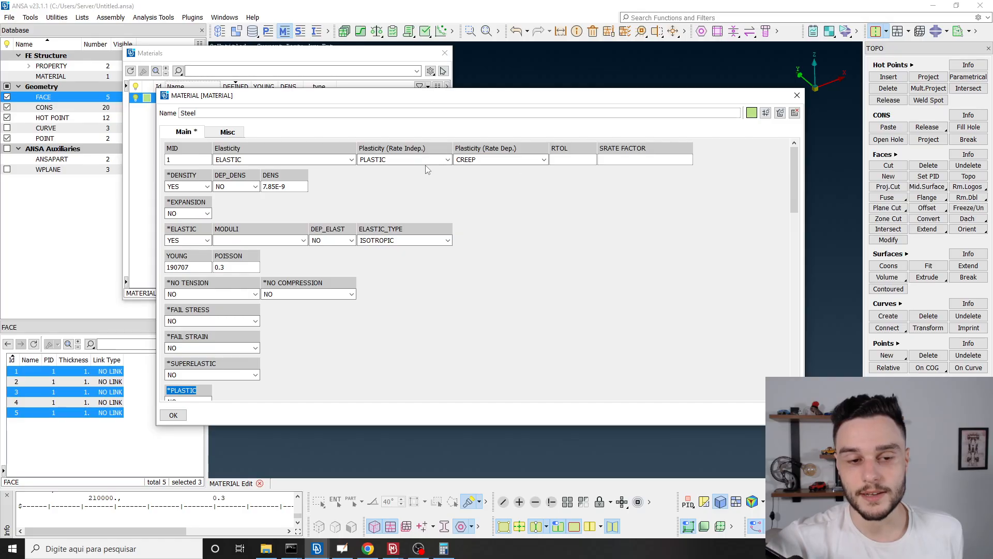
# - Rename the Steel material as Steel_for_thickness_less_than_16mm and save its definition
pyautogui.moveTo(396, 98); pyautogui.dragTo(391, 80)
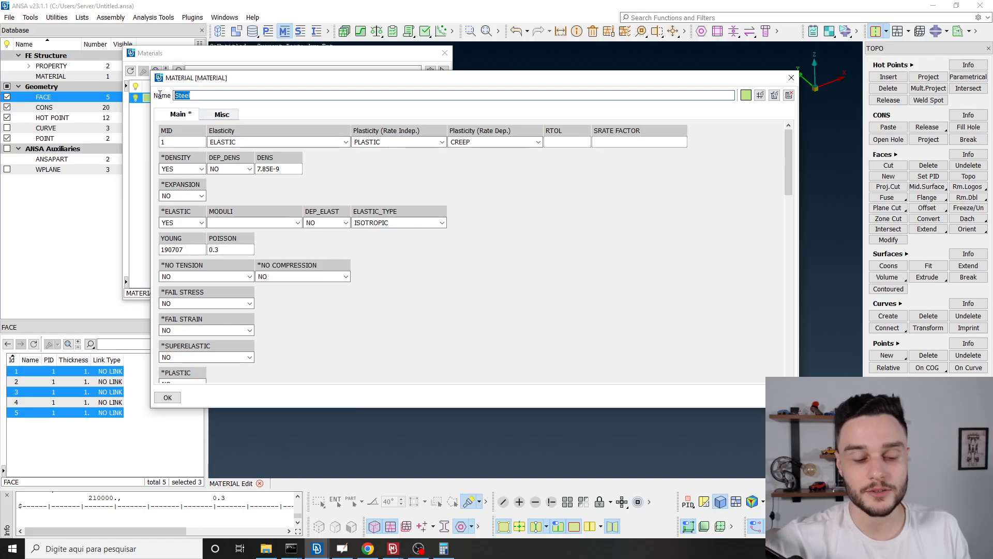
pyautogui.hotkey('alt', 'Tab')
pyautogui.hotkey('alt', 'Tab')
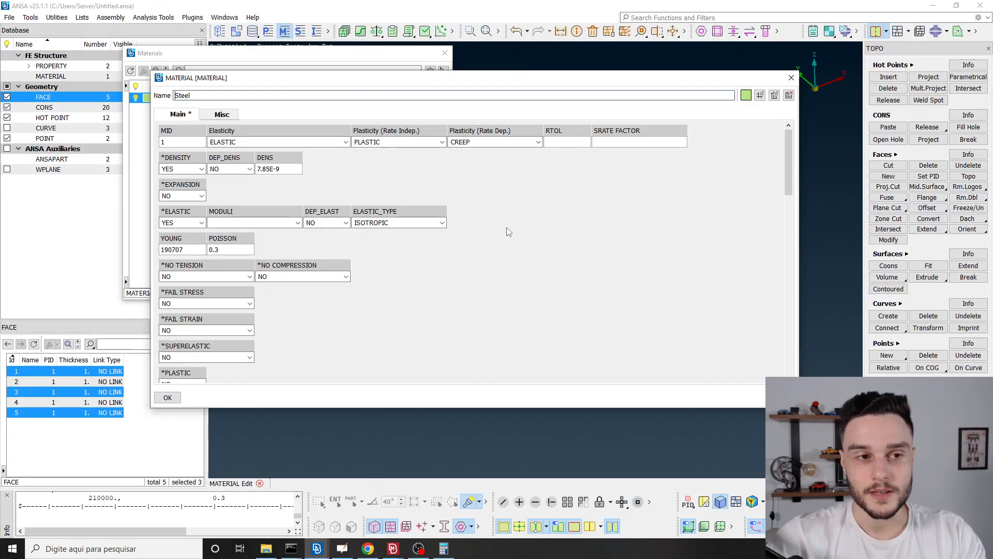
pyautogui.write('_for_')
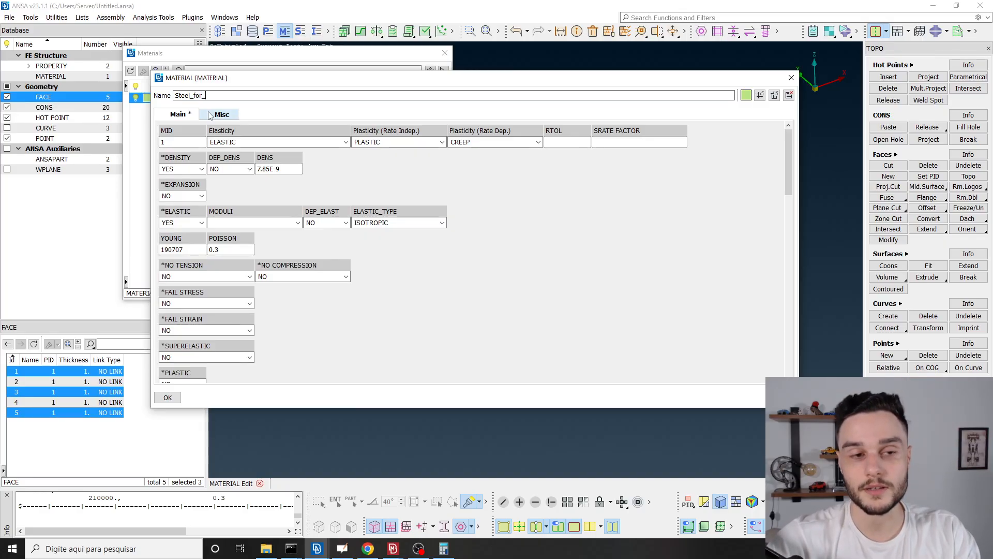
pyautogui.write('th')
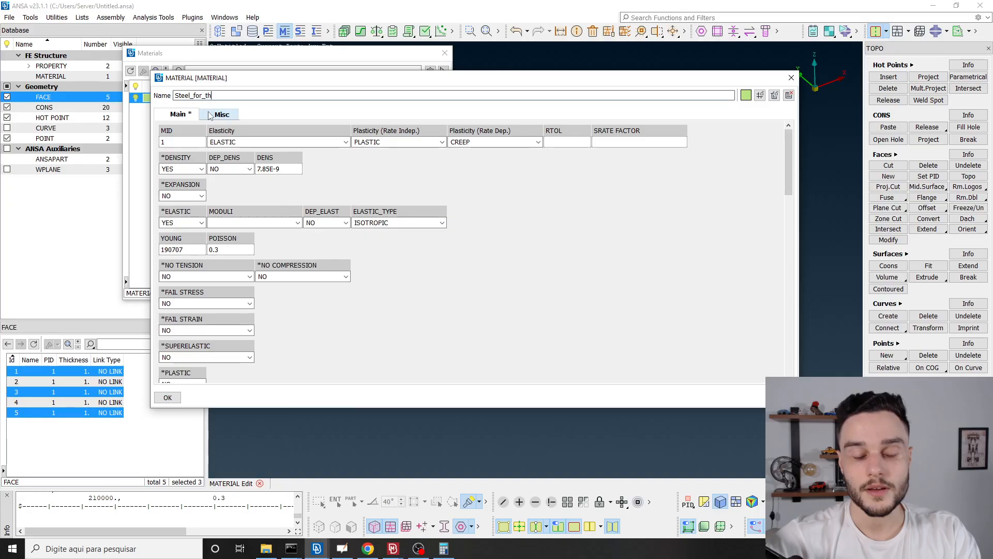
pyautogui.write('ickness_less_than_16mm')
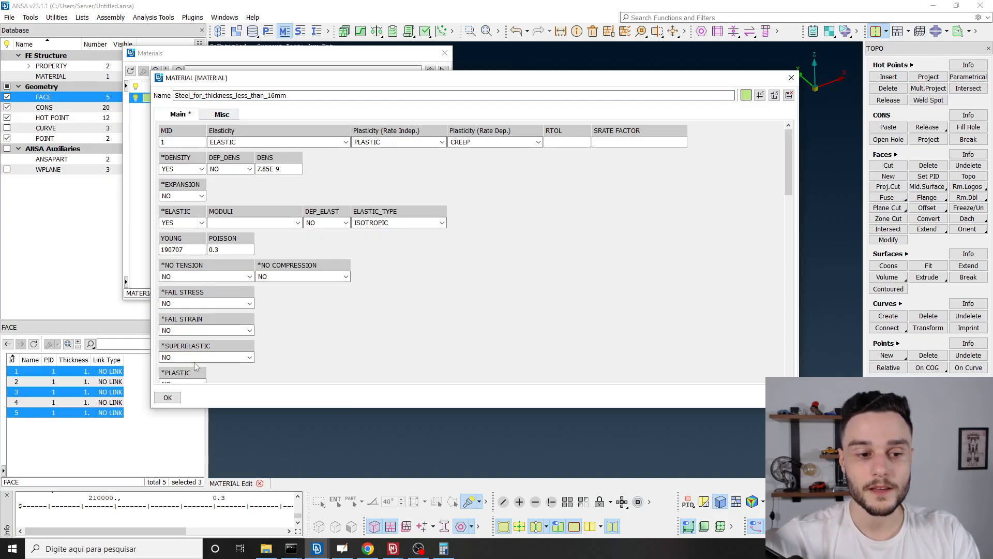
pyautogui.click(167, 397)
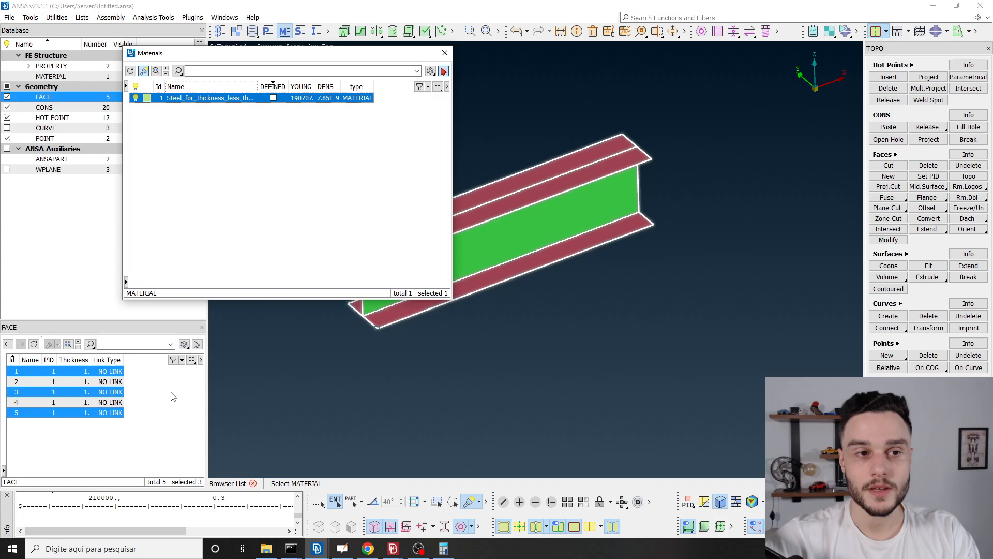
# - Reopen the renamed steel material to review its definition, and close it together with the materials list
pyautogui.doubleClick(184, 98)
pyautogui.click(169, 141)
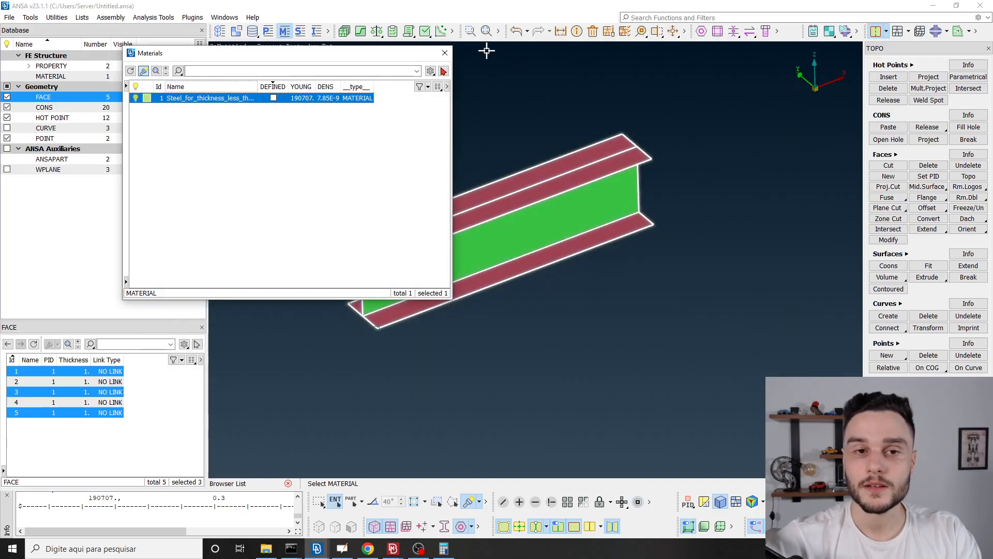
pyautogui.click(791, 78)
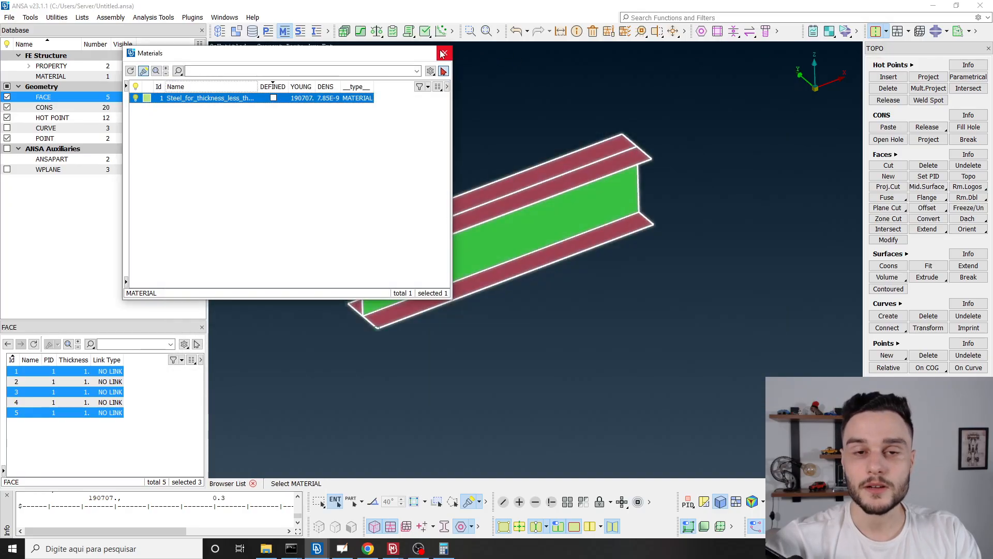
pyautogui.click(443, 53)
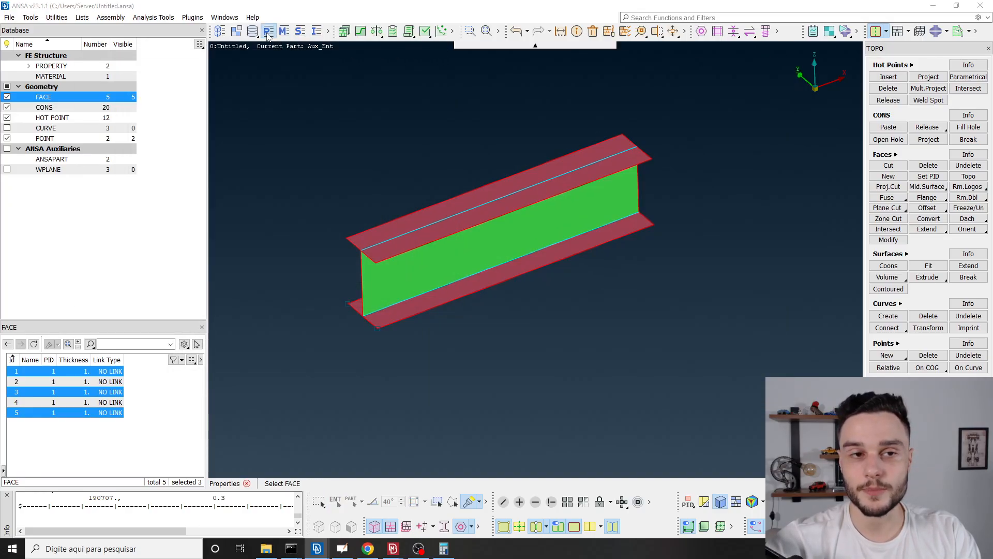
# - Open the beam_web shell property and check the definition of its assigned material
pyautogui.click(269, 32)
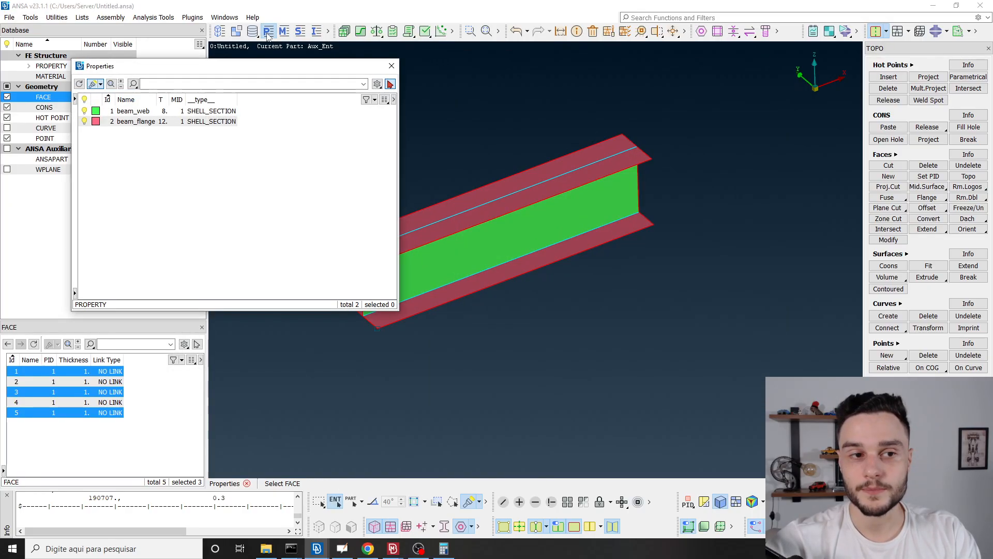
pyautogui.doubleClick(133, 111)
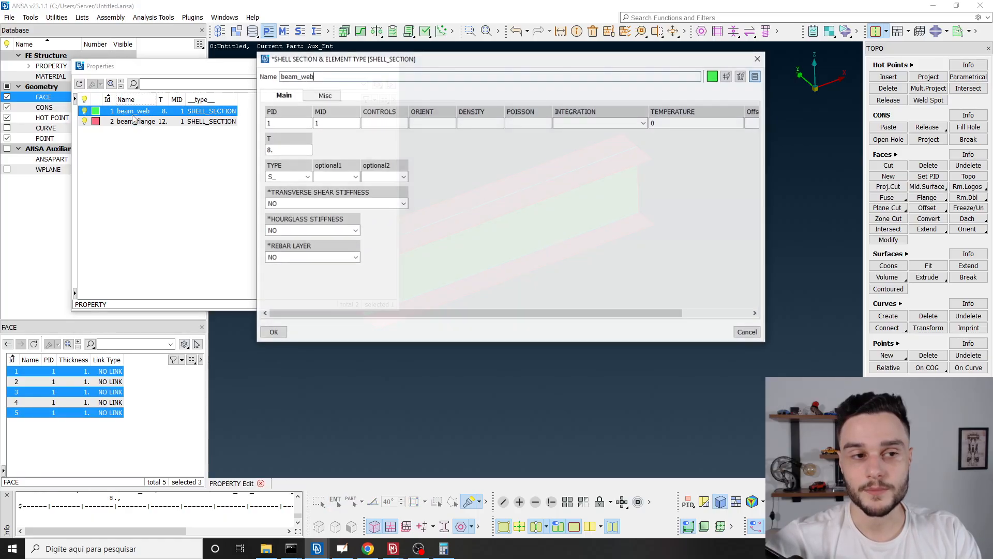
pyautogui.press('Tab')
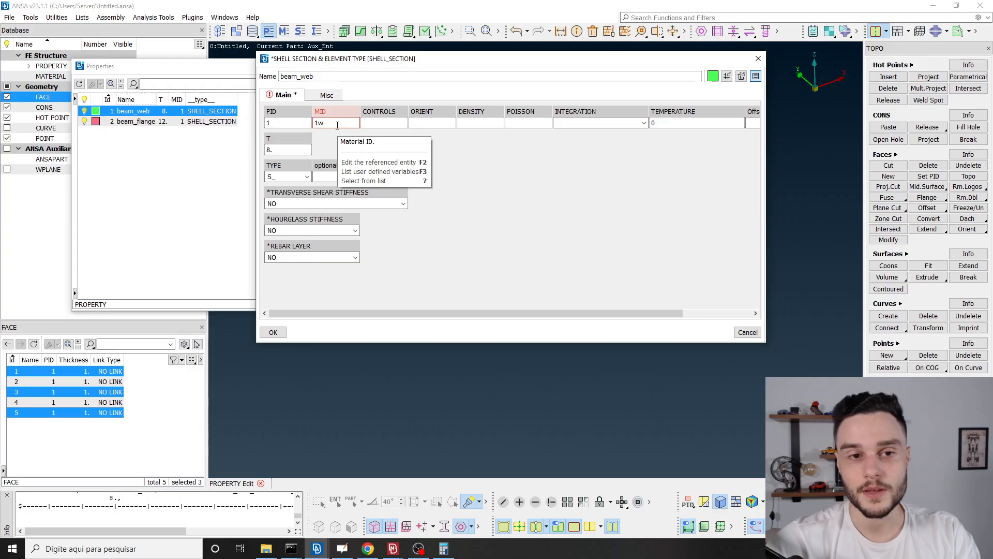
pyautogui.click(956, 548)
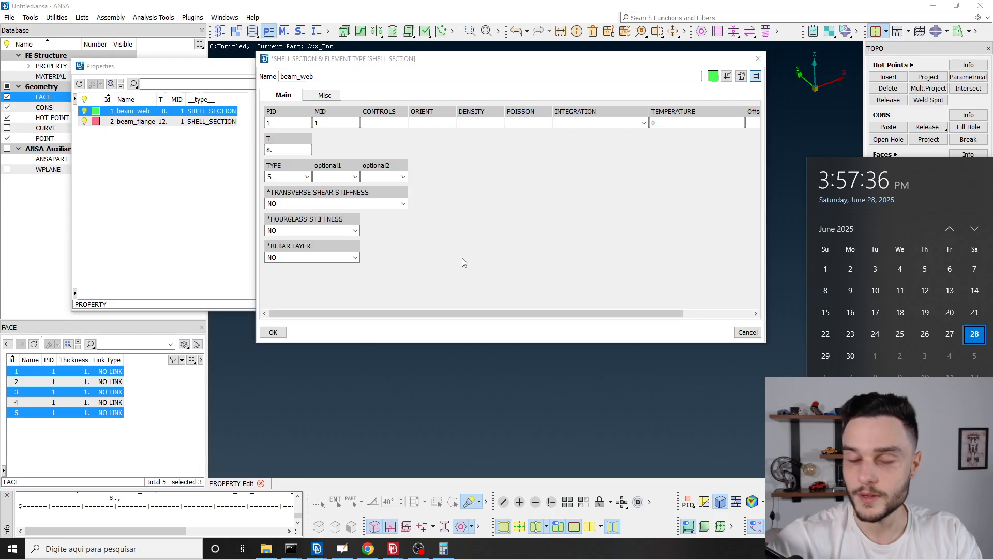
pyautogui.click(346, 124)
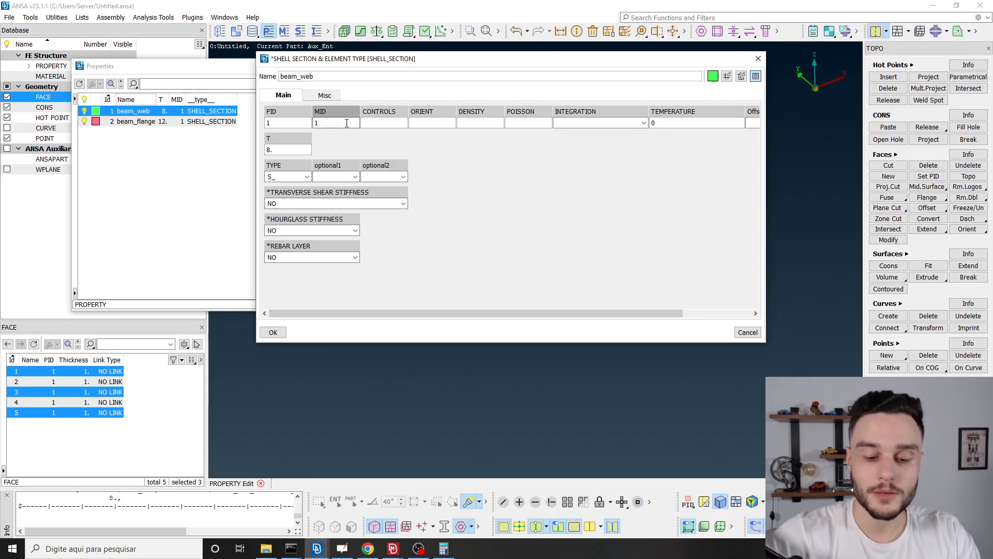
pyautogui.press('F1')
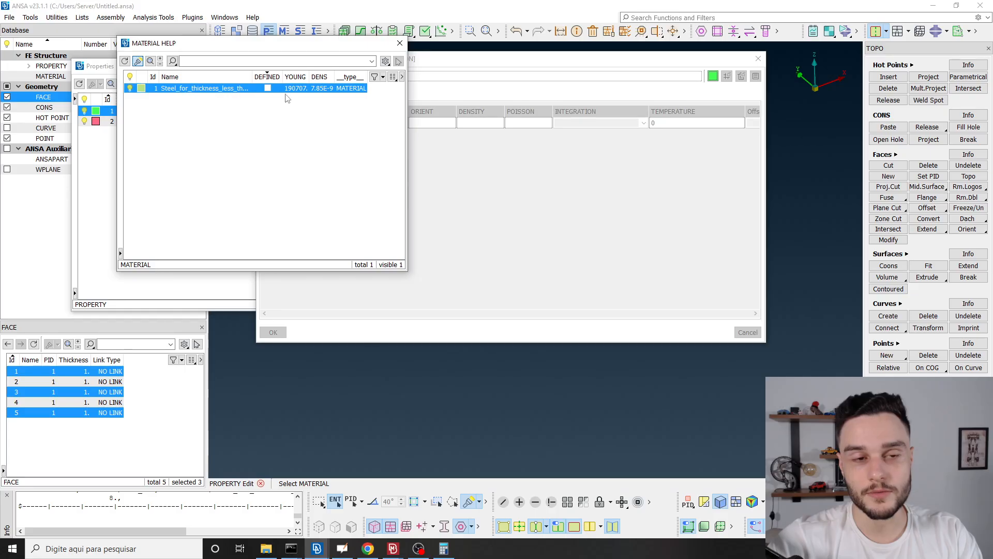
pyautogui.click(399, 44)
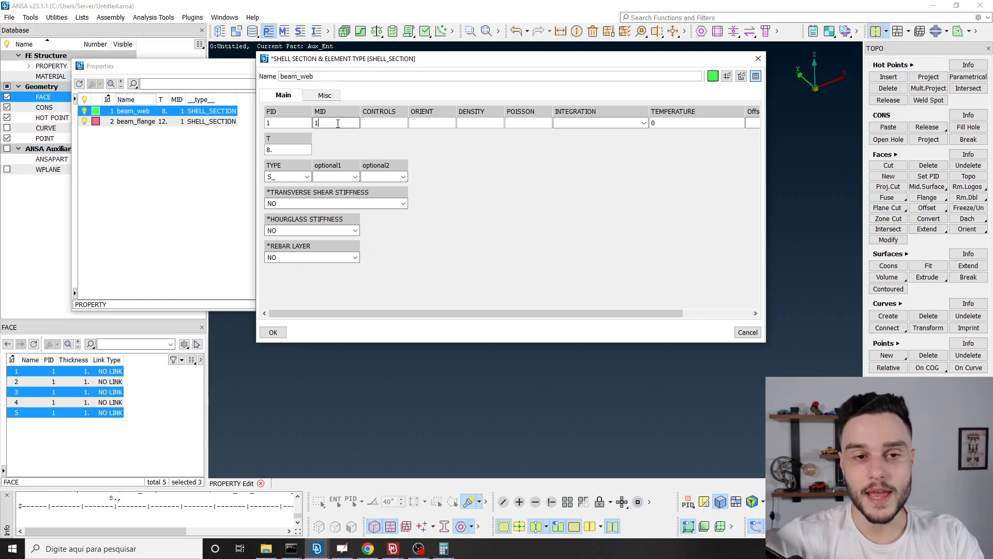
pyautogui.doubleClick(337, 123)
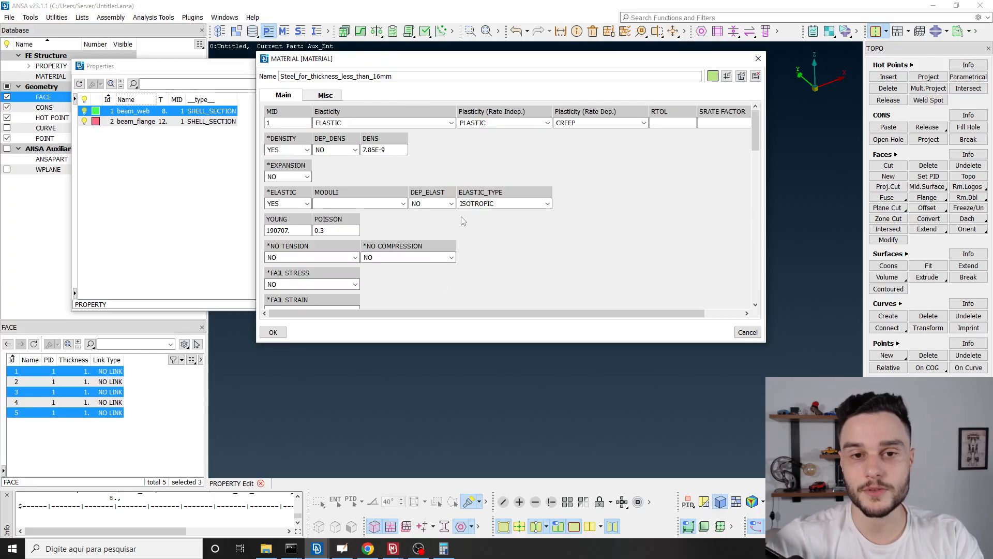
pyautogui.press('Escape')
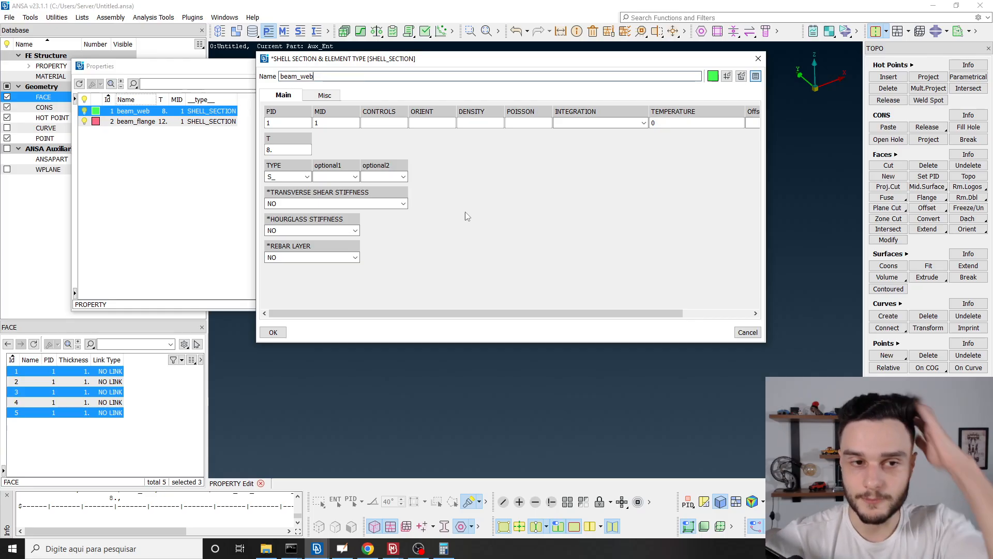
pyautogui.click(273, 332)
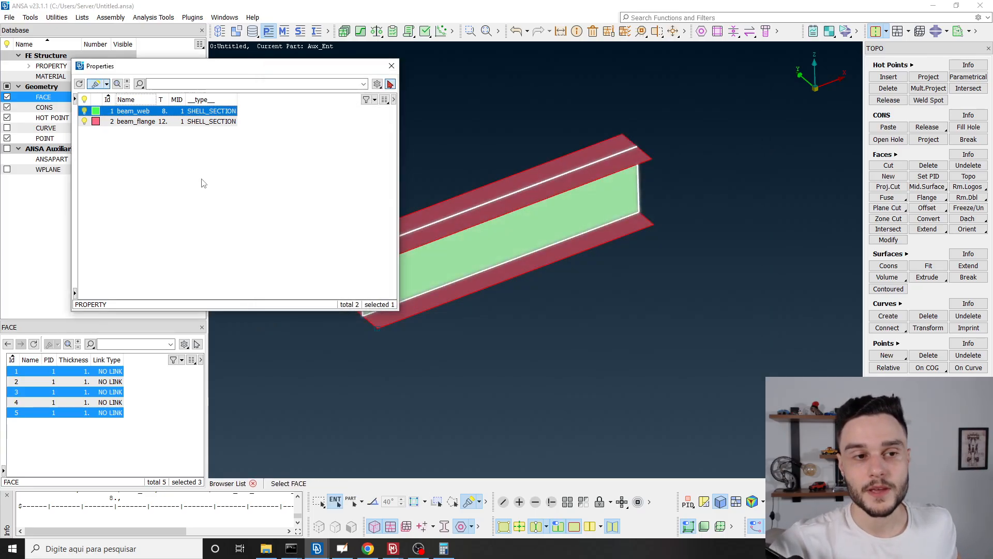
# - Check the material assigned to the beam_flange shell property and close the properties list
pyautogui.doubleClick(145, 122)
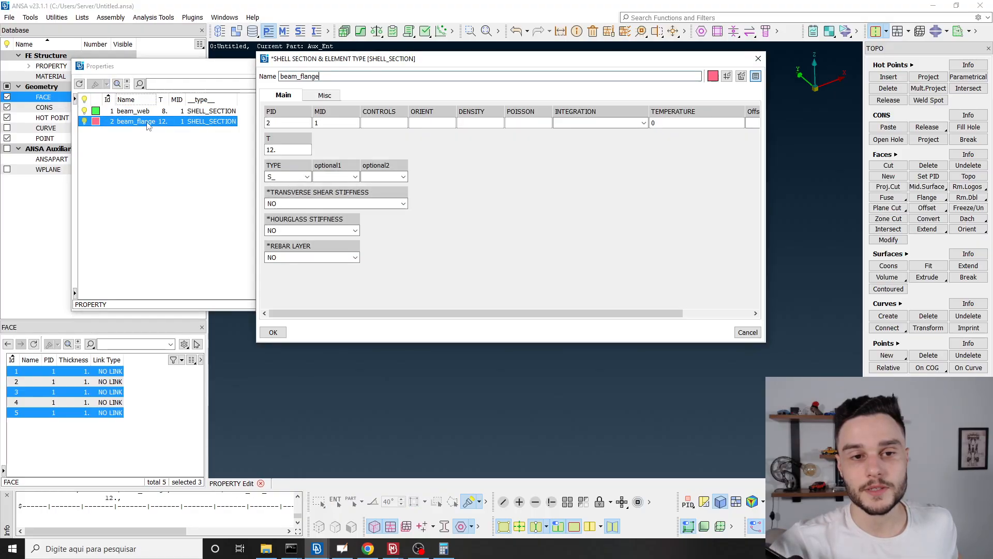
pyautogui.click(331, 125)
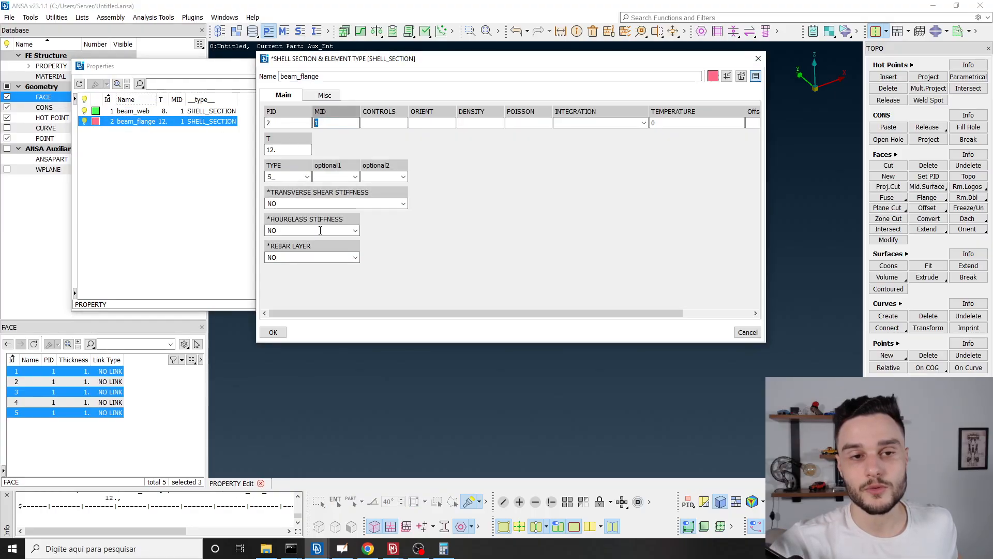
pyautogui.click(273, 333)
pyautogui.click(392, 65)
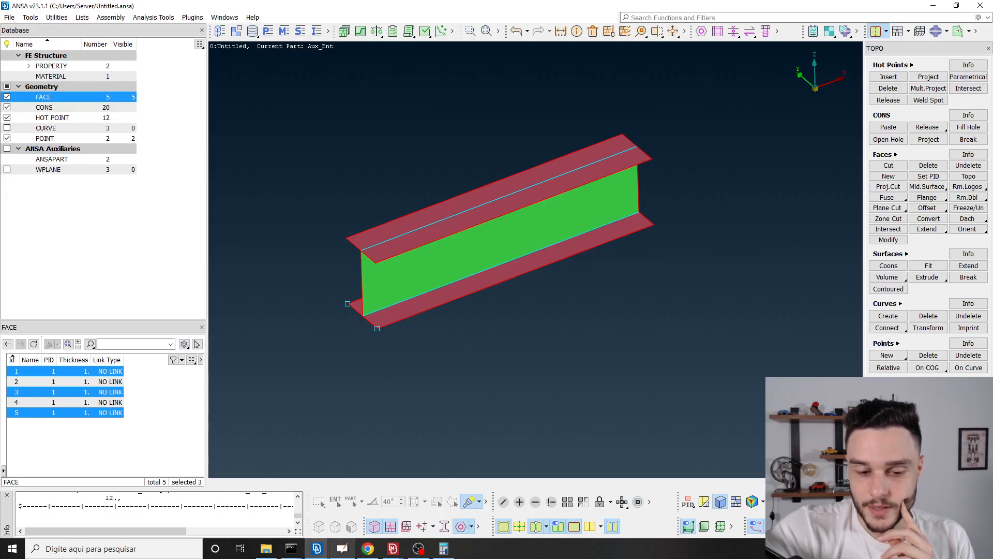
# - Consult the connection prototype figure in the PDF paper, return to ANSA and examine the beam's web and flange surfaces
pyautogui.click(368, 552)
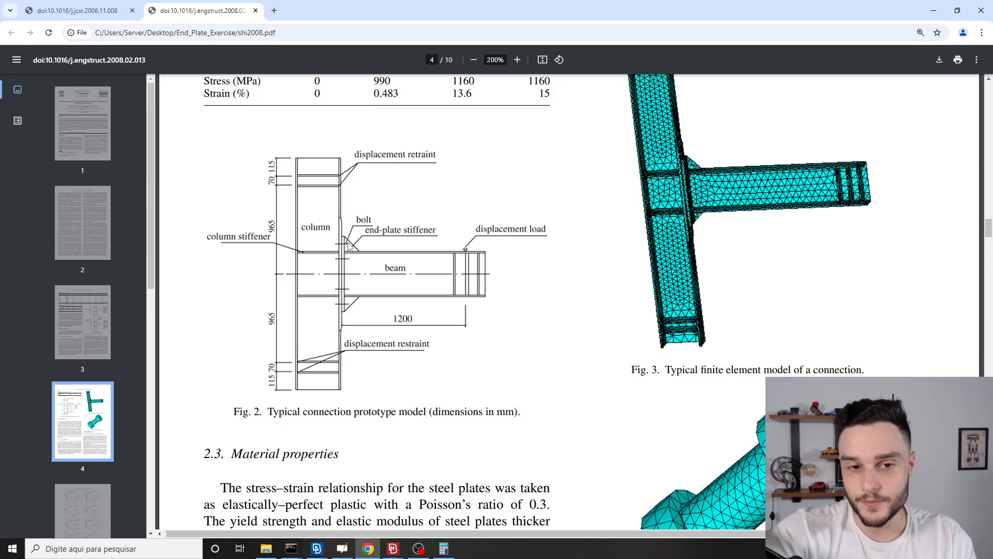
pyautogui.hotkey('alt', 'Tab')
pyautogui.scroll(5, 635, 148)
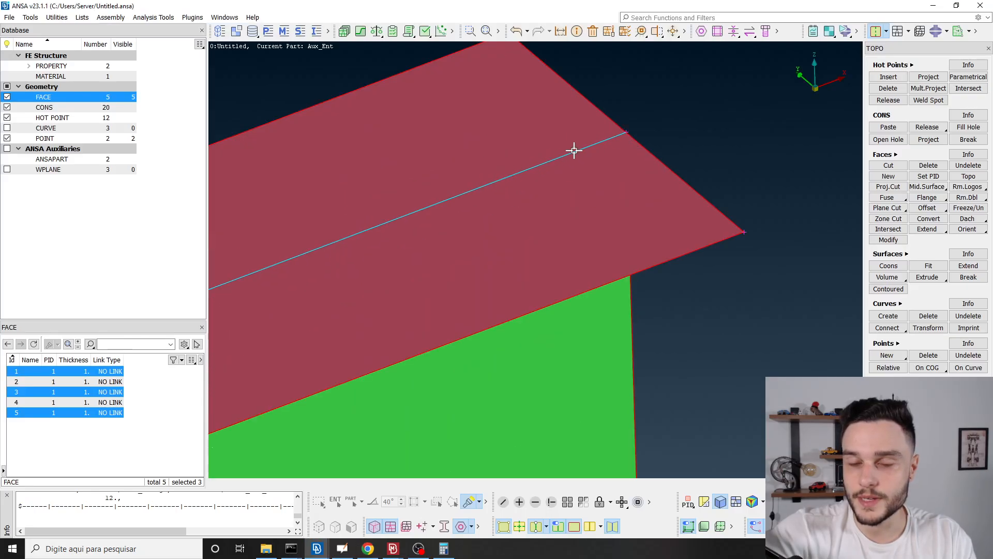
pyautogui.scroll(-5, 673, 135)
pyautogui.scroll(5, 612, 150)
pyautogui.scroll(-3, 612, 149)
pyautogui.scroll(-4, 583, 178)
pyautogui.scroll(2, 569, 200)
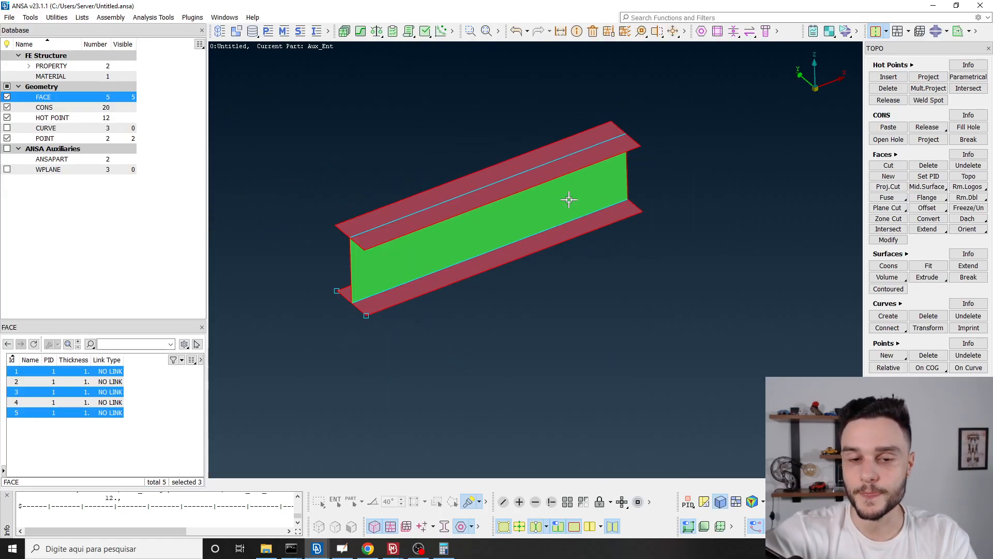
pyautogui.keyDown('ctrl'); pyautogui.moveTo(569, 200); pyautogui.dragTo(566, 226, button='middle'); pyautogui.keyUp('ctrl')
pyautogui.keyDown('ctrl'); pyautogui.moveTo(565, 226); pyautogui.dragTo(563, 218); pyautogui.keyUp('ctrl')
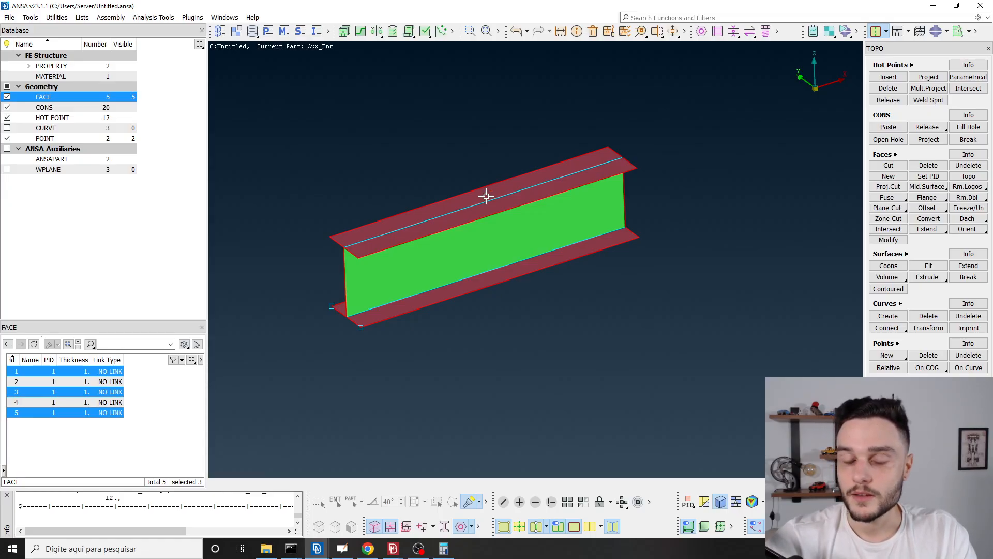
pyautogui.scroll(3, 362, 246)
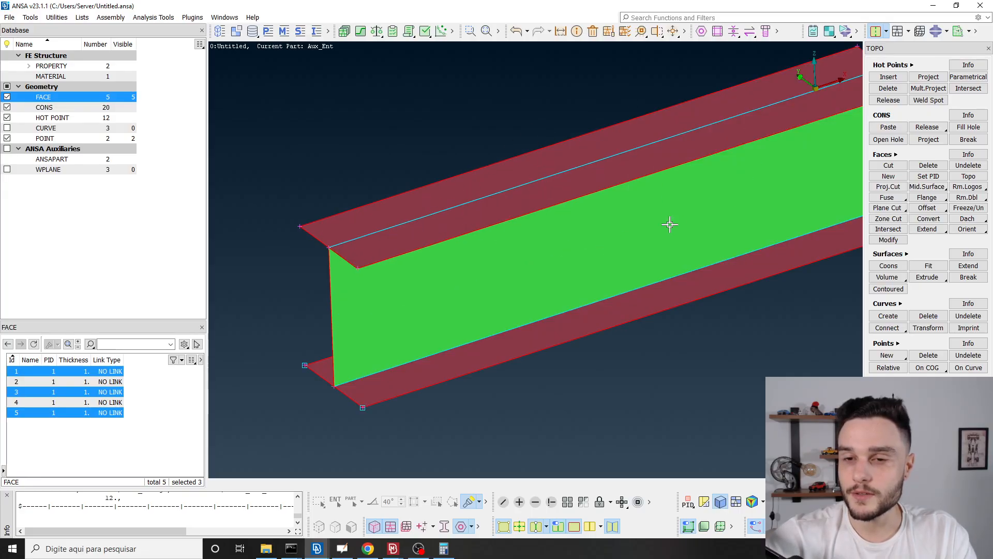
pyautogui.keyDown('ctrl'); pyautogui.moveTo(774, 100); pyautogui.dragTo(702, 146, button='middle'); pyautogui.keyUp('ctrl')
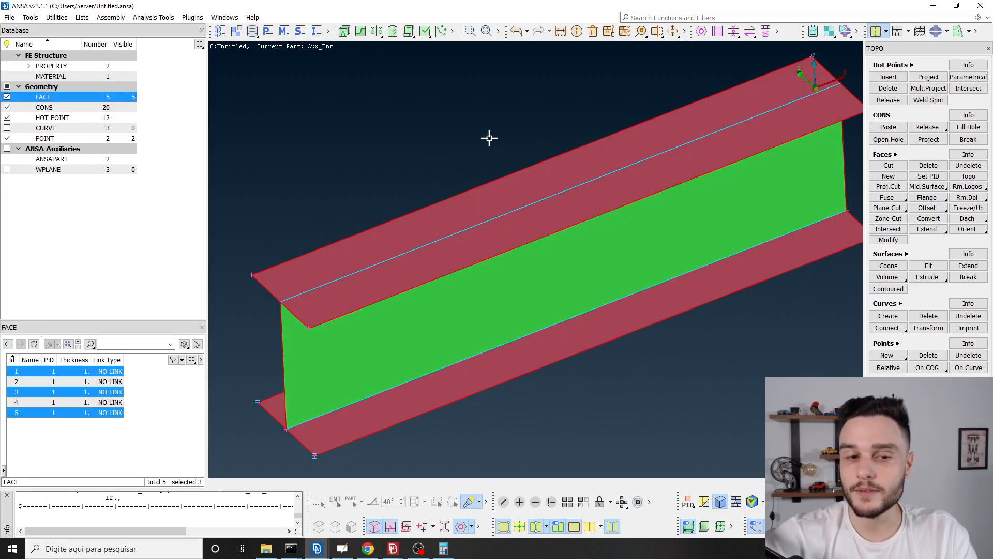
# - Review the faces assigned to the beam_web and beam_flange properties, and close the properties list
pyautogui.click(264, 32)
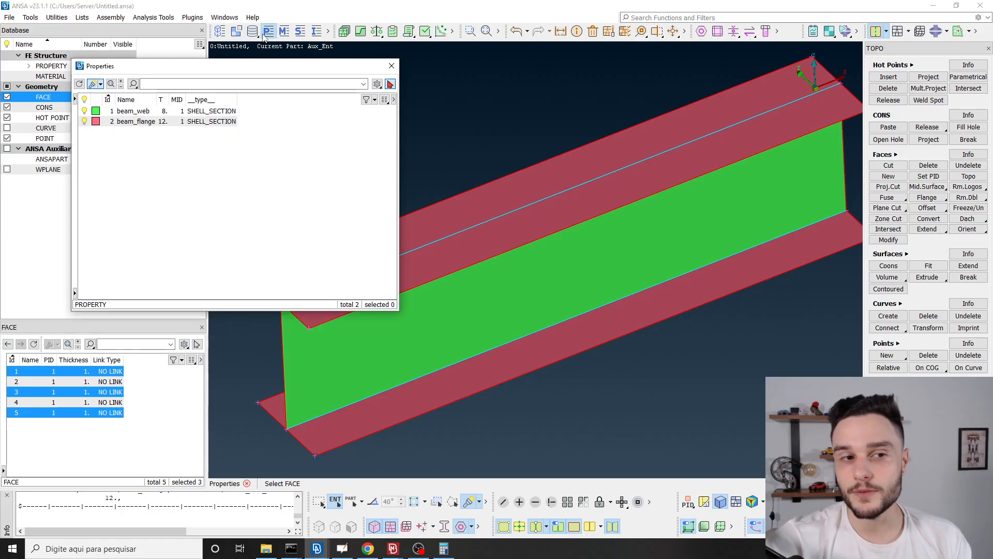
pyautogui.click(176, 111)
pyautogui.click(163, 122)
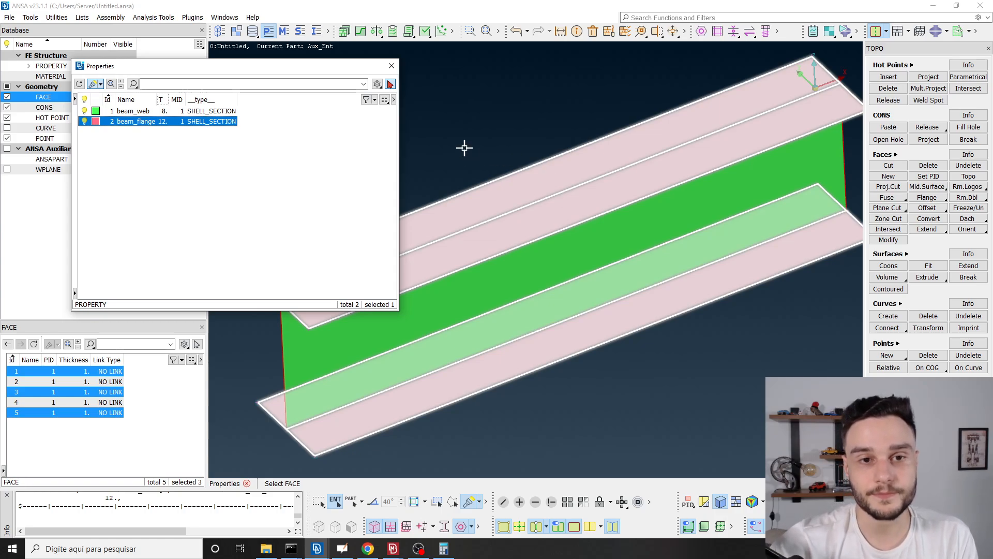
pyautogui.click(392, 67)
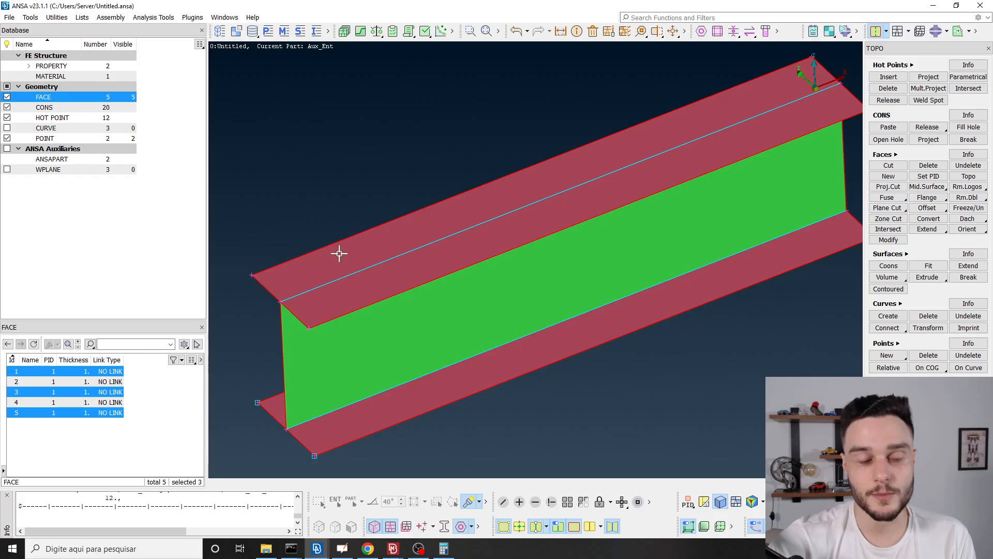
# - Switch to File Explorer, open the end_plate_model folder in End_Plate_Exercise, copy its path and return to ANSA
pyautogui.click(268, 555)
pyautogui.click(261, 207)
pyautogui.doubleClick(262, 207)
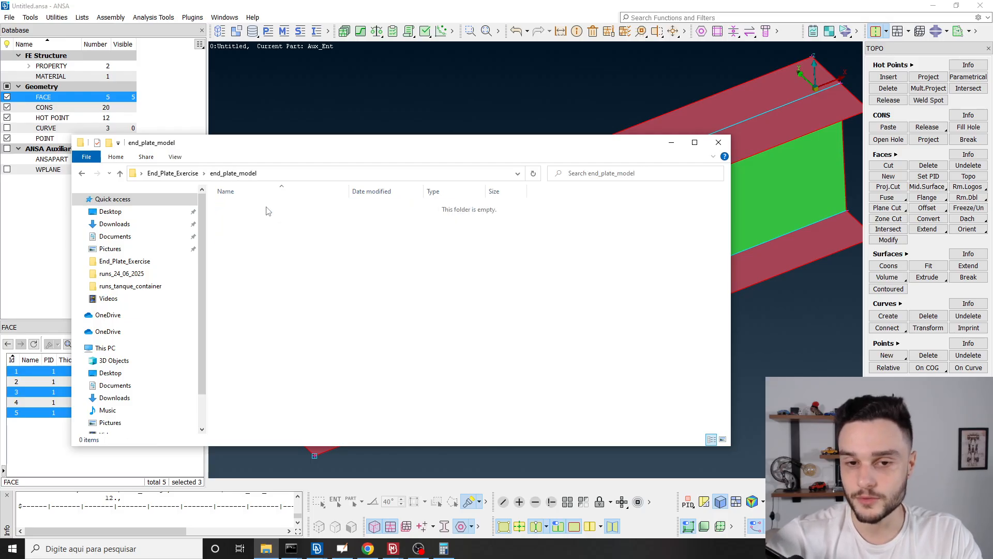
pyautogui.click(285, 176)
pyautogui.hotkey('ctrl', 'c')
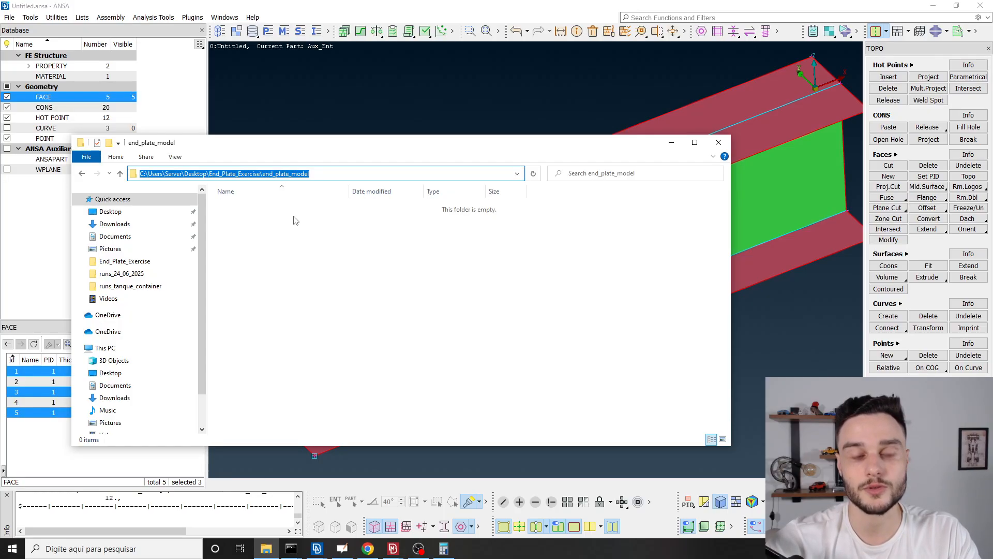
pyautogui.click(249, 124)
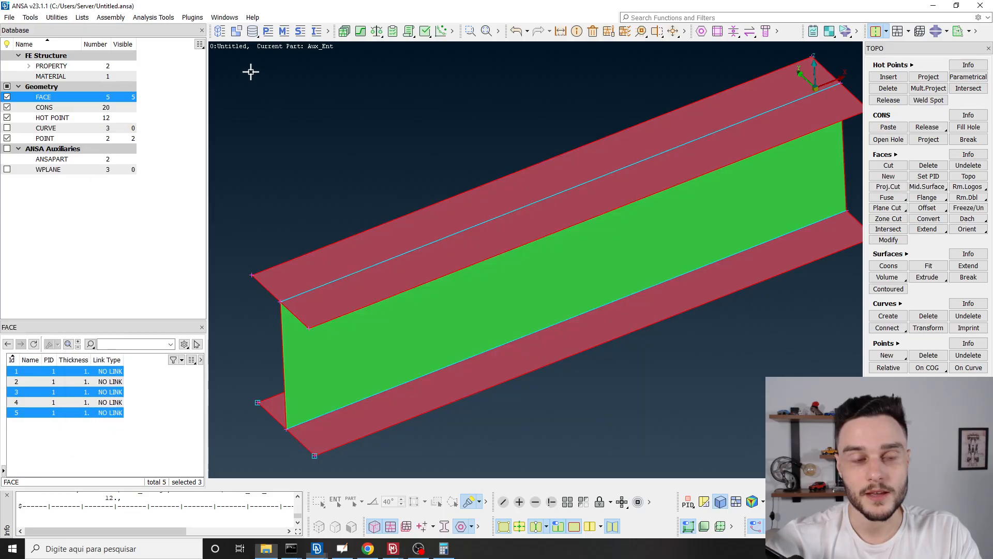
# - Save the model under the name end_plate.ansa in the end_plate_model folder, using the copied folder path
pyautogui.click(11, 17)
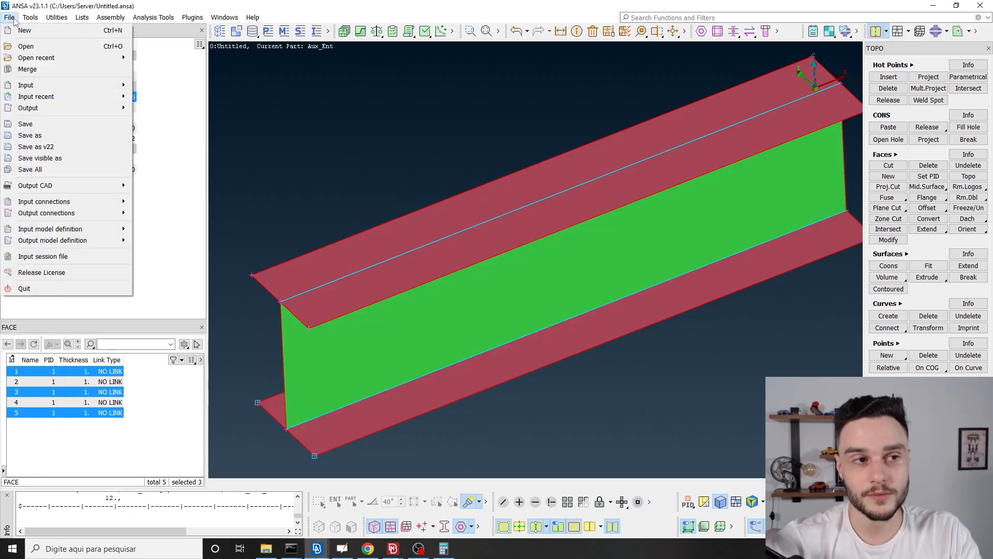
pyautogui.click(31, 136)
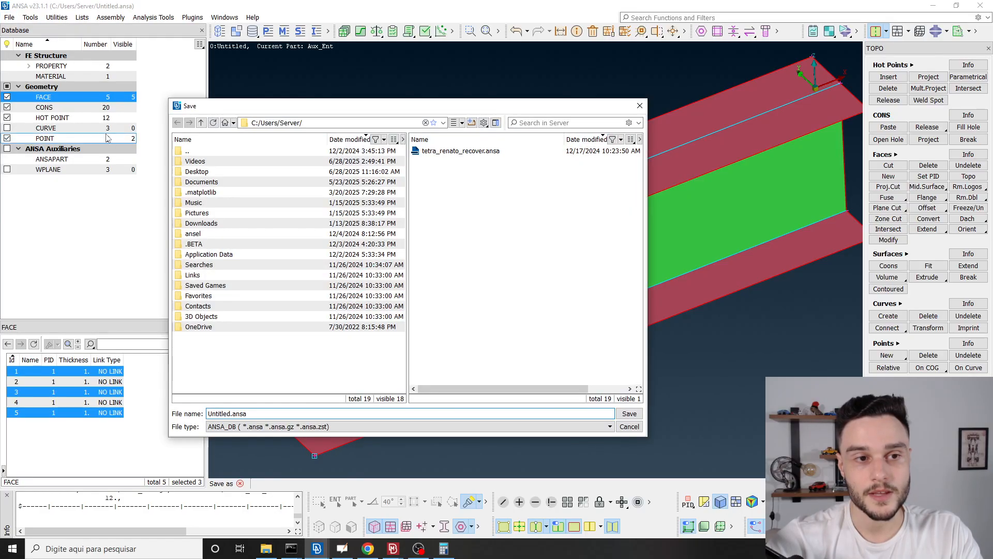
pyautogui.moveTo(218, 47); pyautogui.dragTo(217, 33)
pyautogui.moveTo(330, 51); pyautogui.dragTo(135, 48)
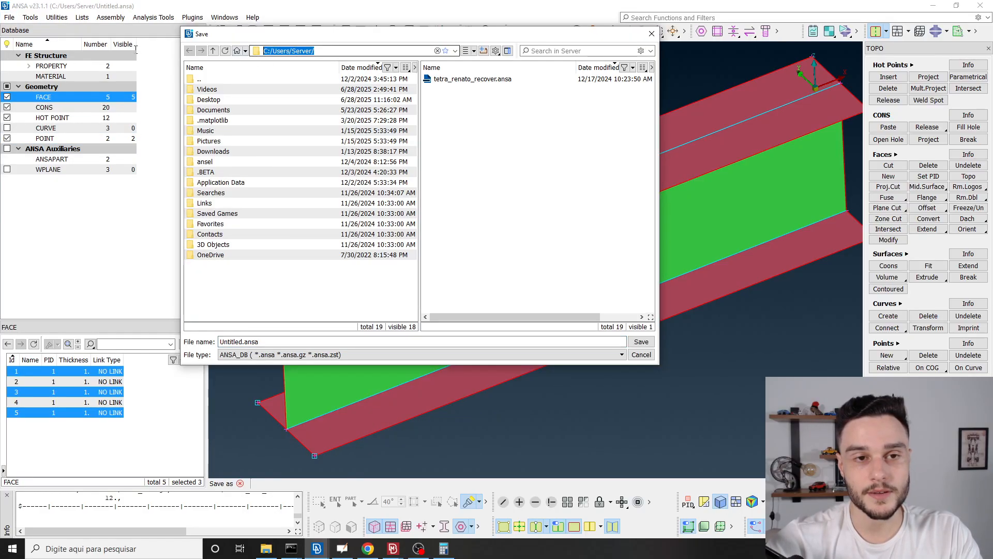
pyautogui.hotkey('ctrl', 'v')
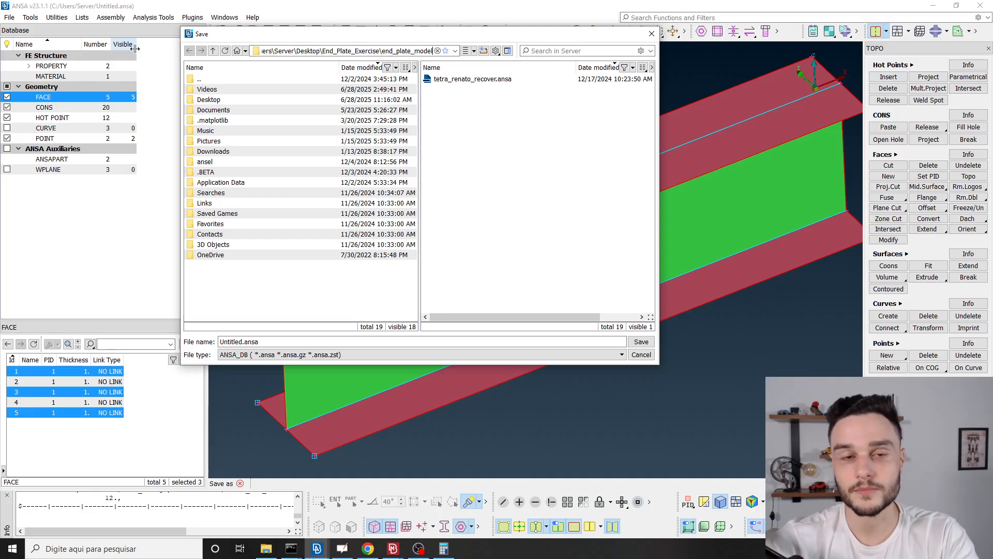
pyautogui.press('Return')
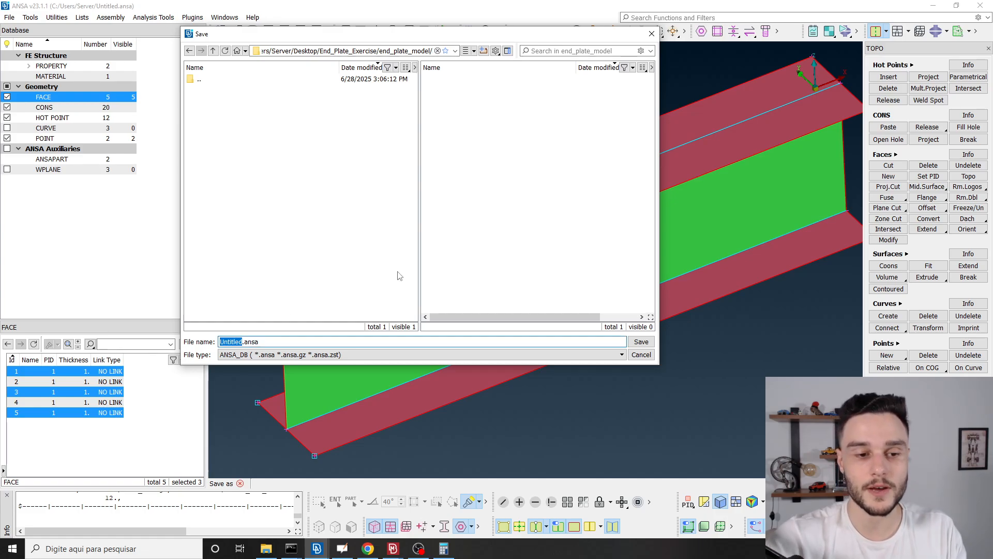
pyautogui.write('end_')
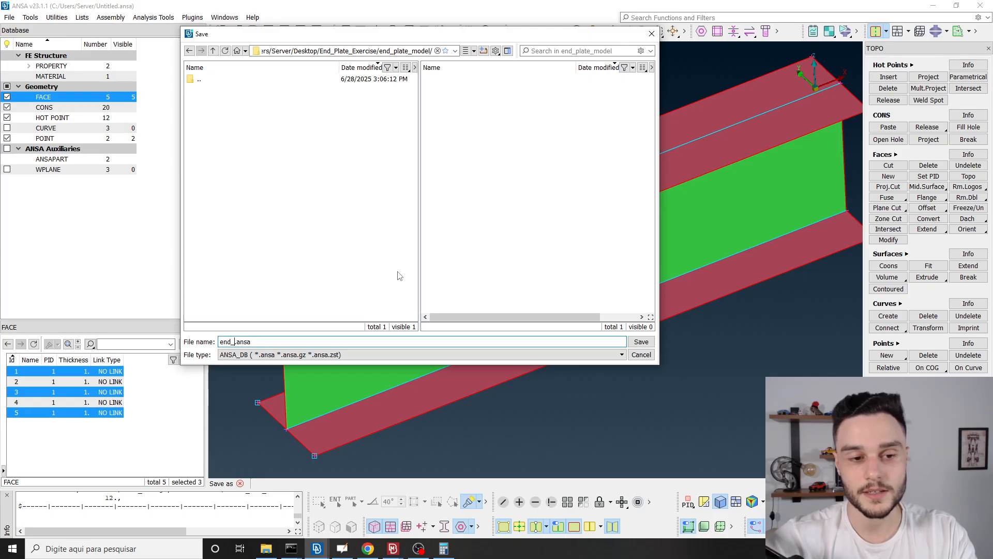
pyautogui.write('plate')
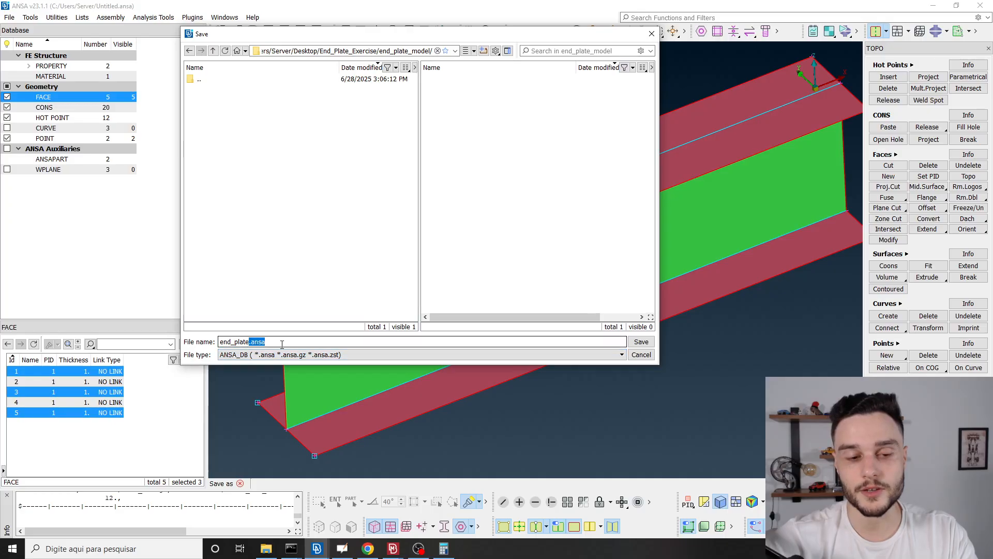
pyautogui.click(642, 341)
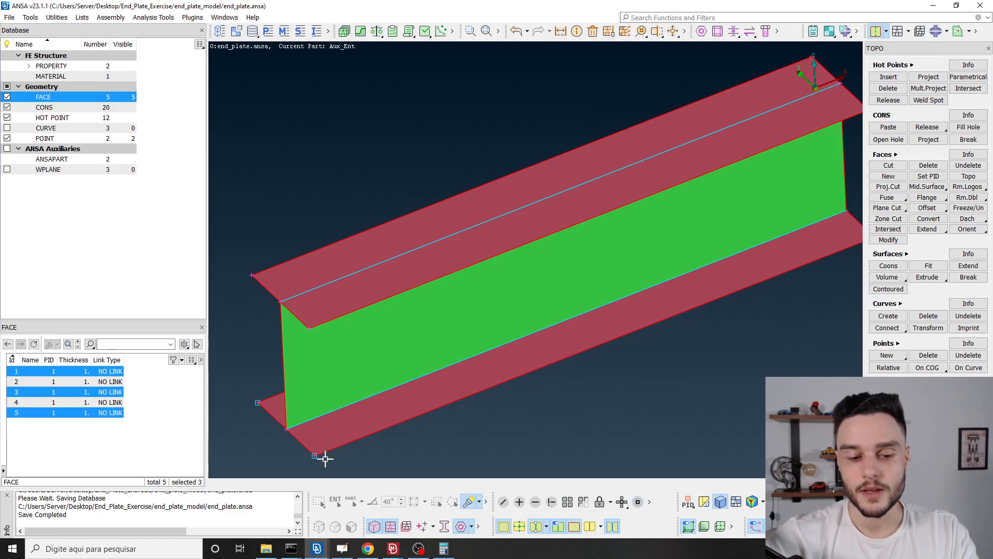
# - Check the end_plate_model folder in File Explorer for the saved end_plate.ansa database, and minimize the folder window
pyautogui.click(266, 549)
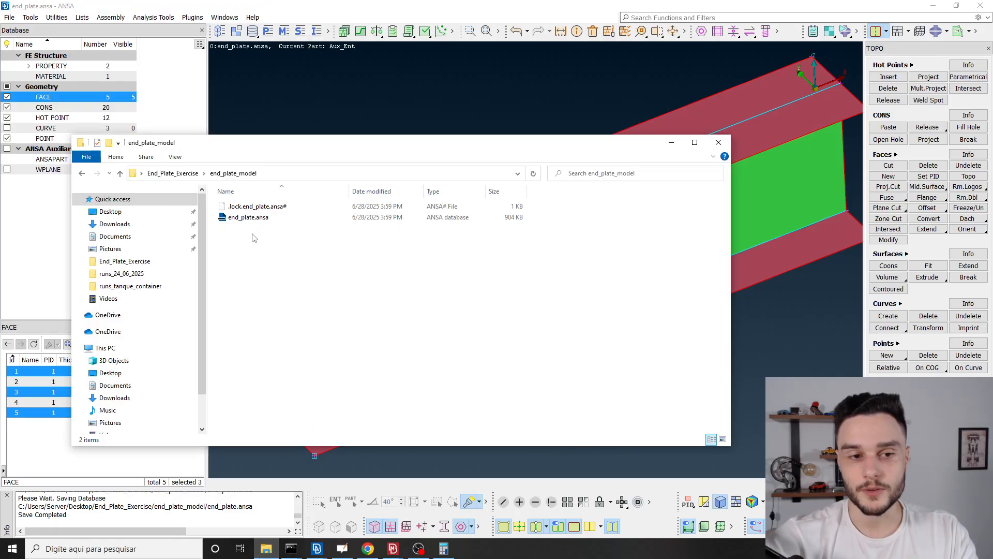
pyautogui.click(235, 220)
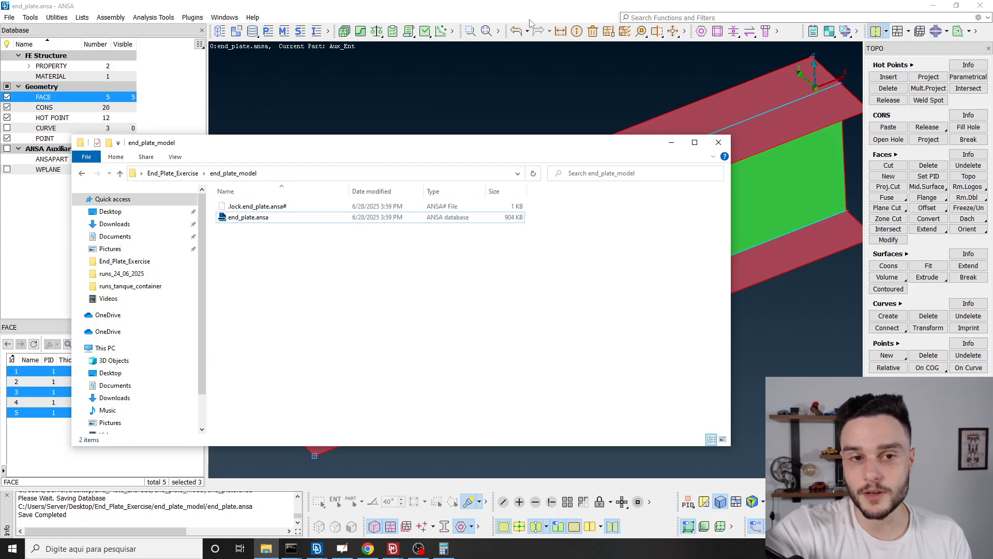
pyautogui.click(671, 142)
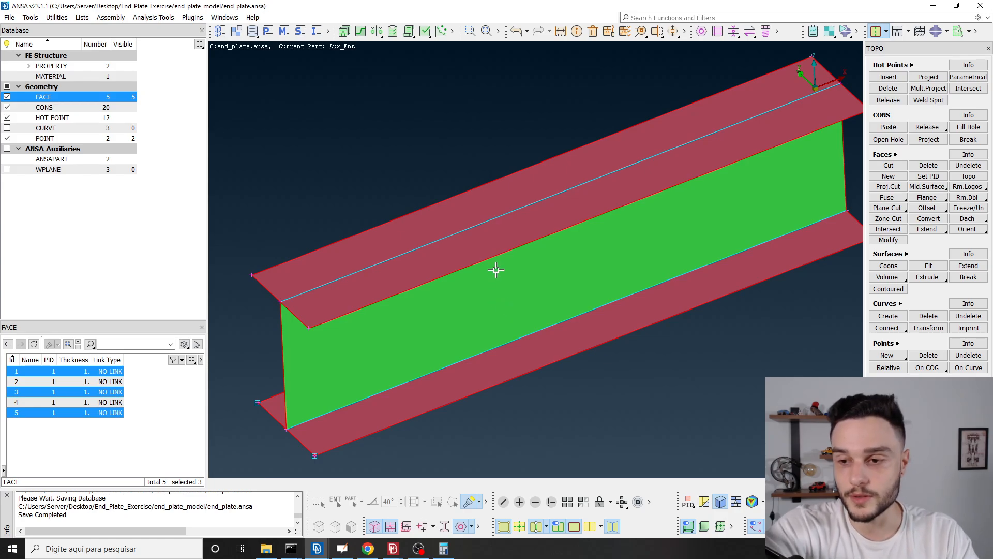
pyautogui.keyDown('ctrl'); pyautogui.moveTo(516, 229); pyautogui.dragTo(507, 228); pyautogui.keyUp('ctrl')
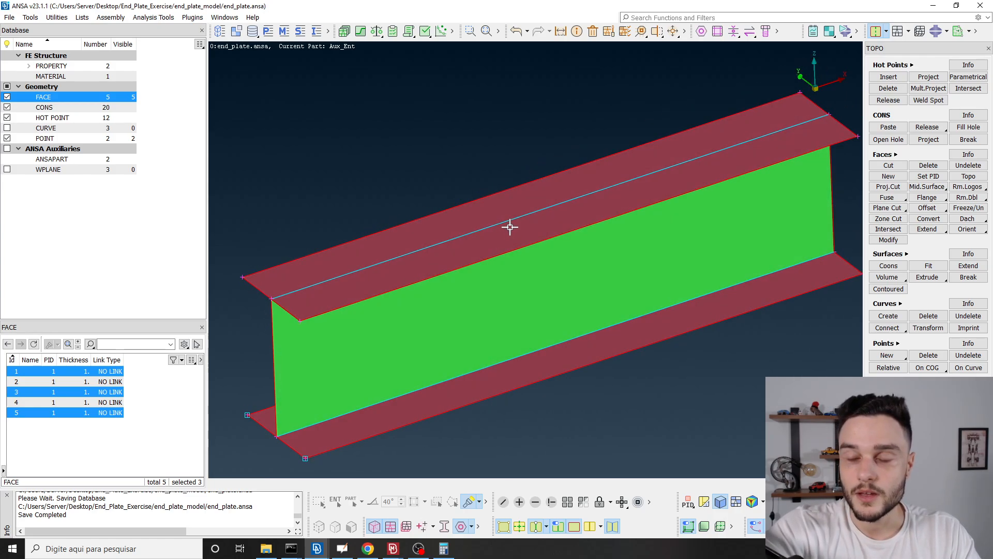
pyautogui.moveTo(511, 226)
pyautogui.keyDown('ctrl'); pyautogui.mouseDown()
pyautogui.moveTo(552, 222)
pyautogui.moveTo(495, 233)
pyautogui.mouseUp(); pyautogui.keyUp('ctrl')
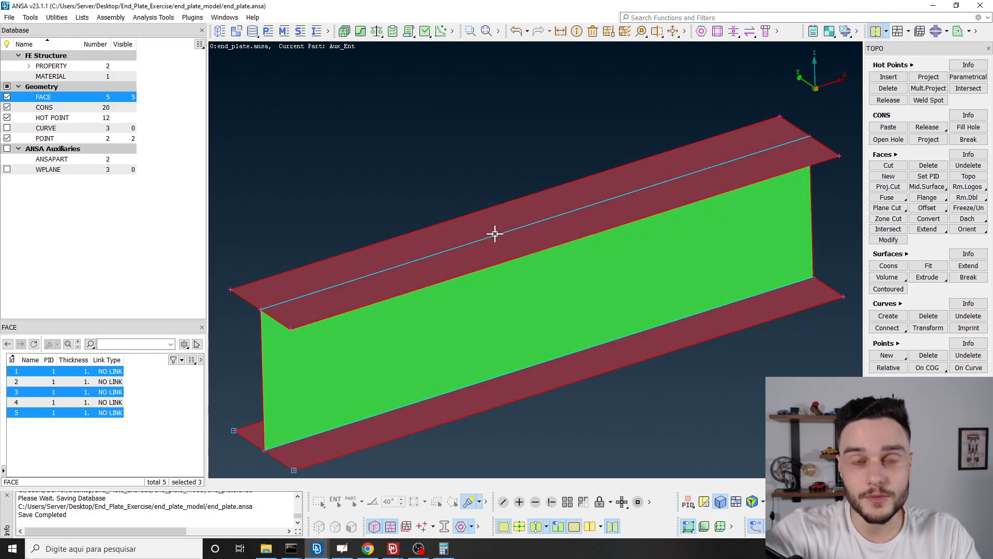
pyautogui.keyDown('ctrl'); pyautogui.moveTo(562, 296); pyautogui.dragTo(554, 263, button='middle'); pyautogui.keyUp('ctrl')
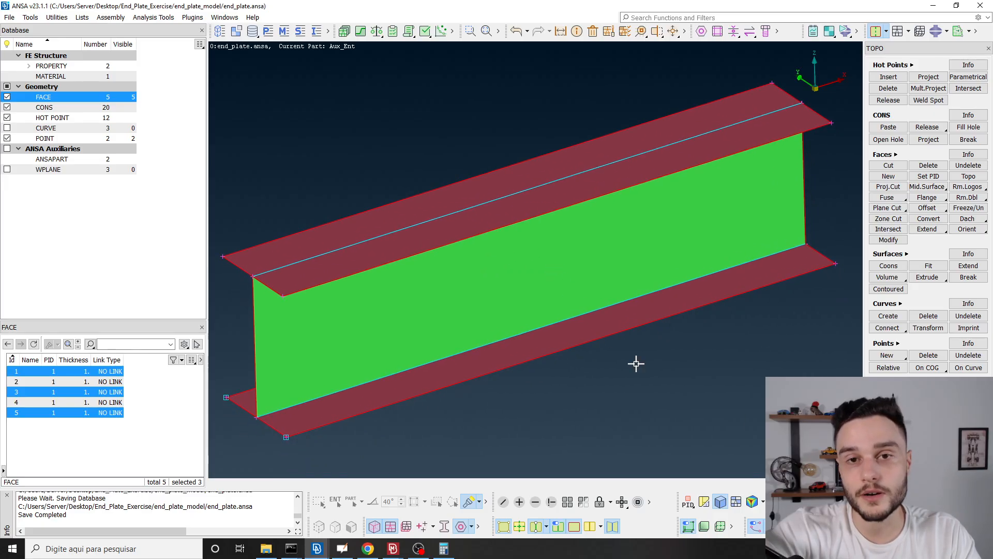
pyautogui.keyDown('ctrl'); pyautogui.moveTo(564, 197); pyautogui.dragTo(564, 204, button='middle'); pyautogui.keyUp('ctrl')
pyautogui.keyDown('ctrl'); pyautogui.moveTo(564, 205); pyautogui.dragTo(563, 212); pyautogui.keyUp('ctrl')
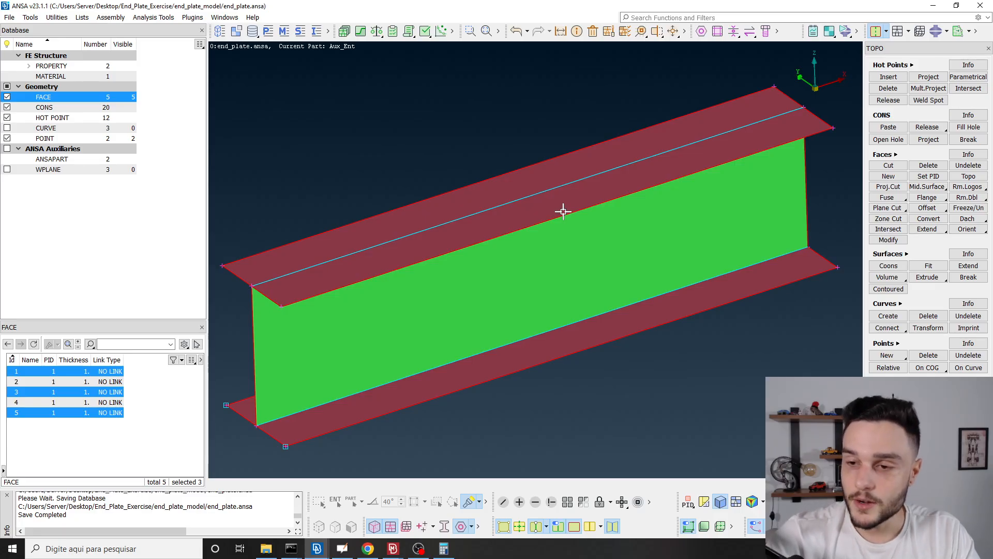